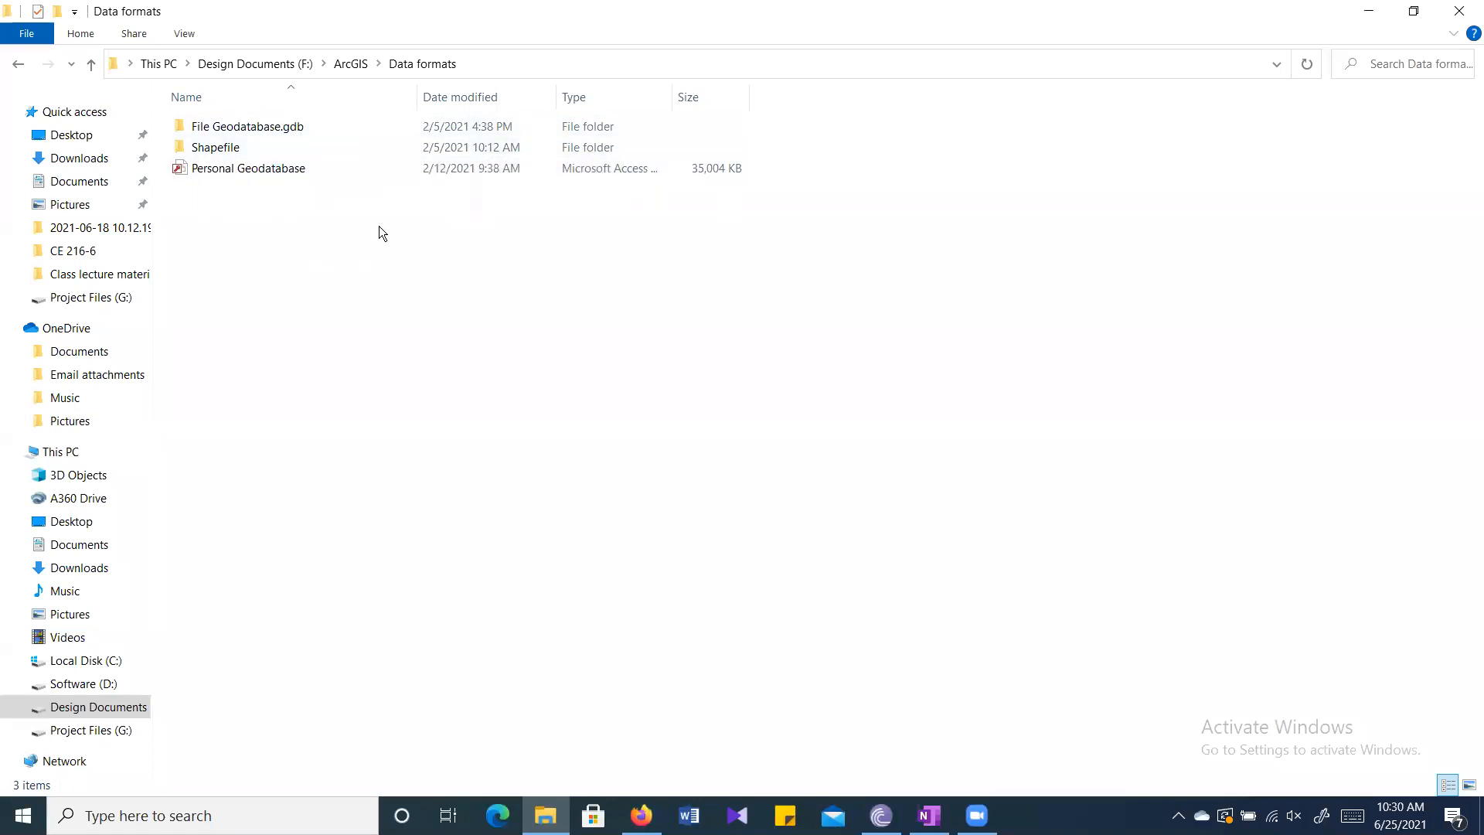
Examine the File Geodatabase.gdb, Shapefile and Personal Geodatabase entries in the Data formats folder.
left_click(331, 135)
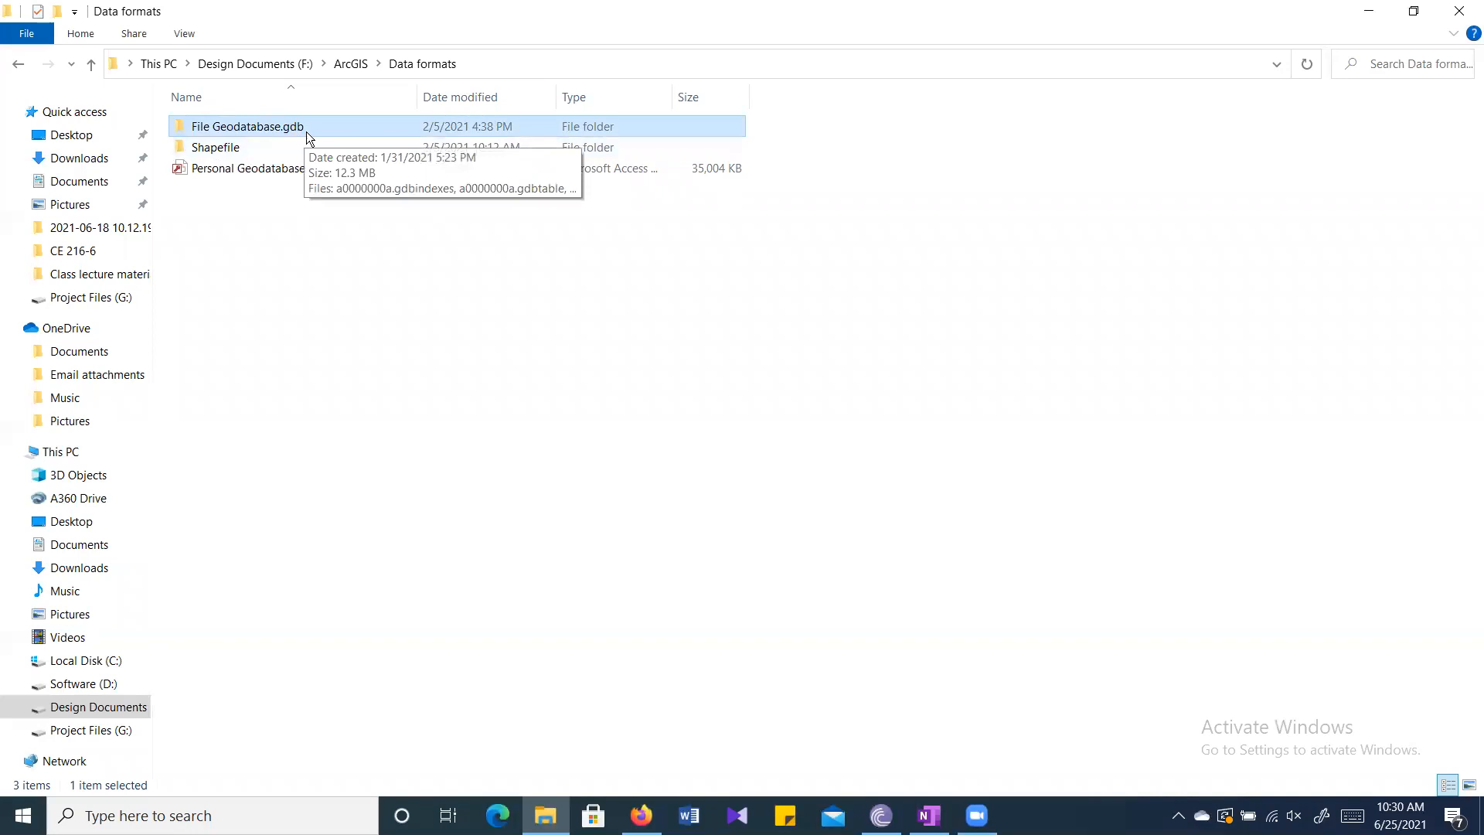
left_click(308, 148)
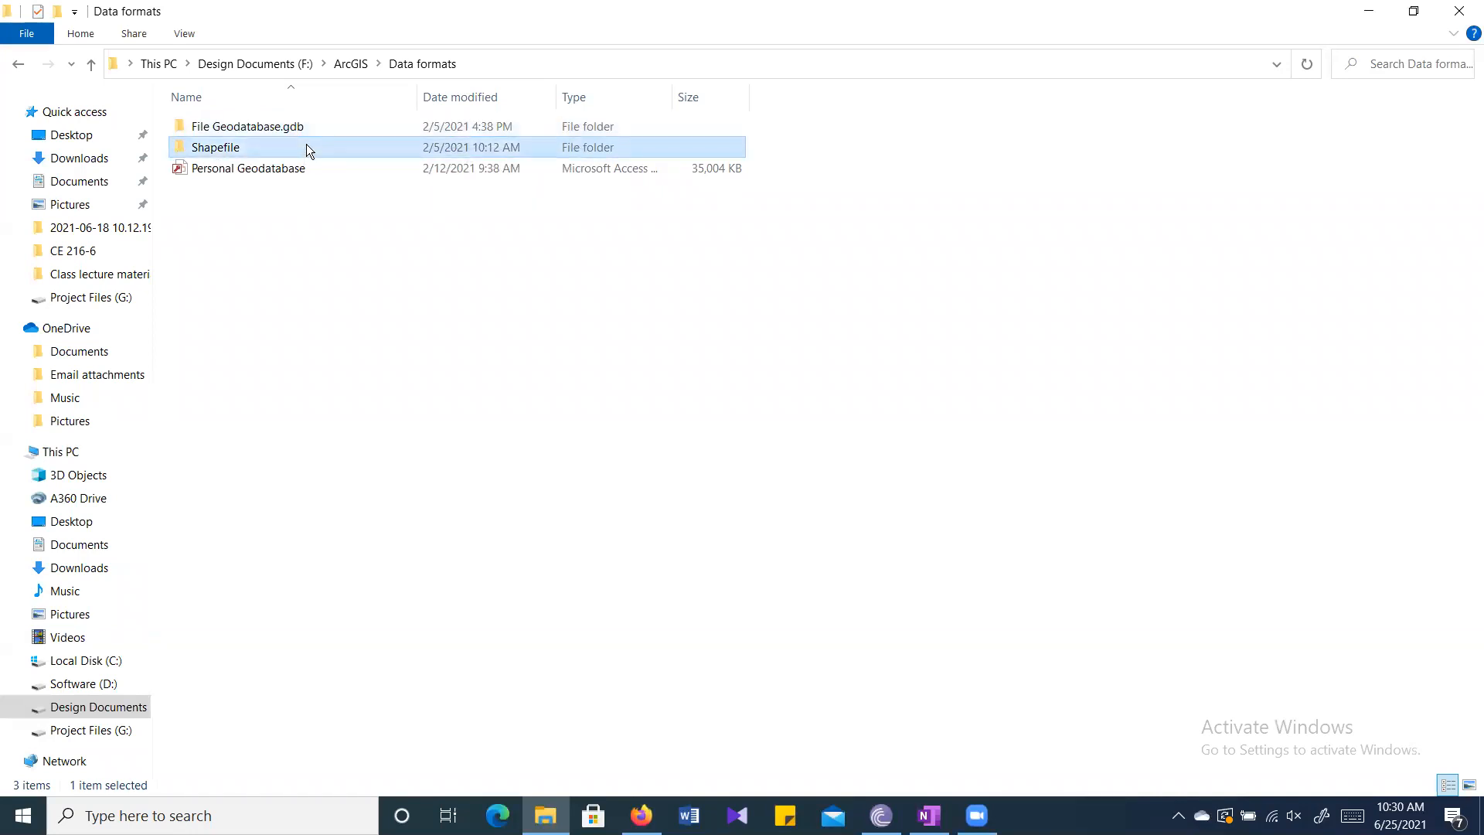
left_click(323, 168)
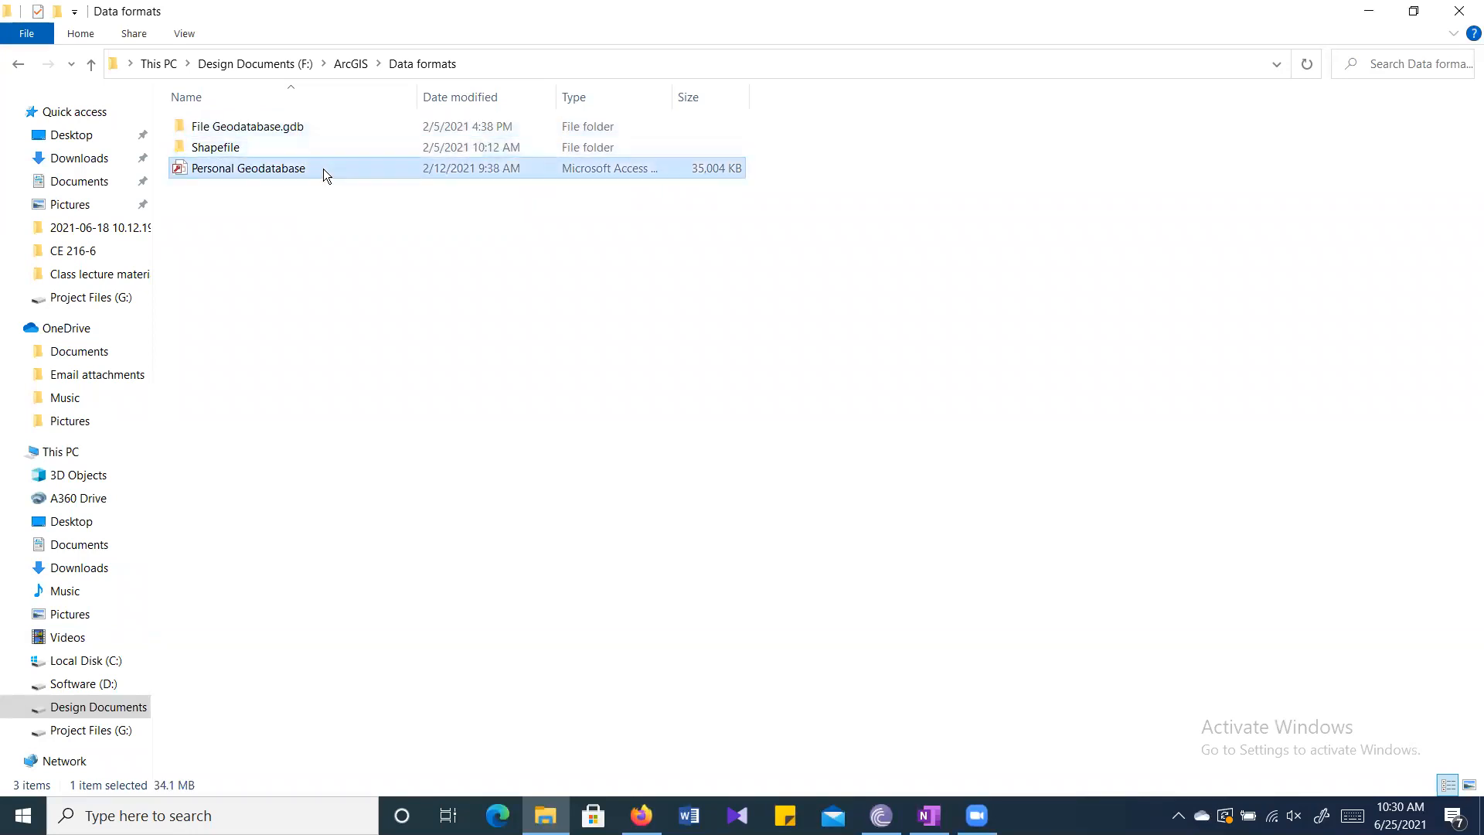
left_click(383, 192)
left_click_drag(644, 222, 383, 130)
left_click(348, 195)
Open the Personal Geodatabase file in Access and dismiss the Office activation wizard.
left_click(309, 168)
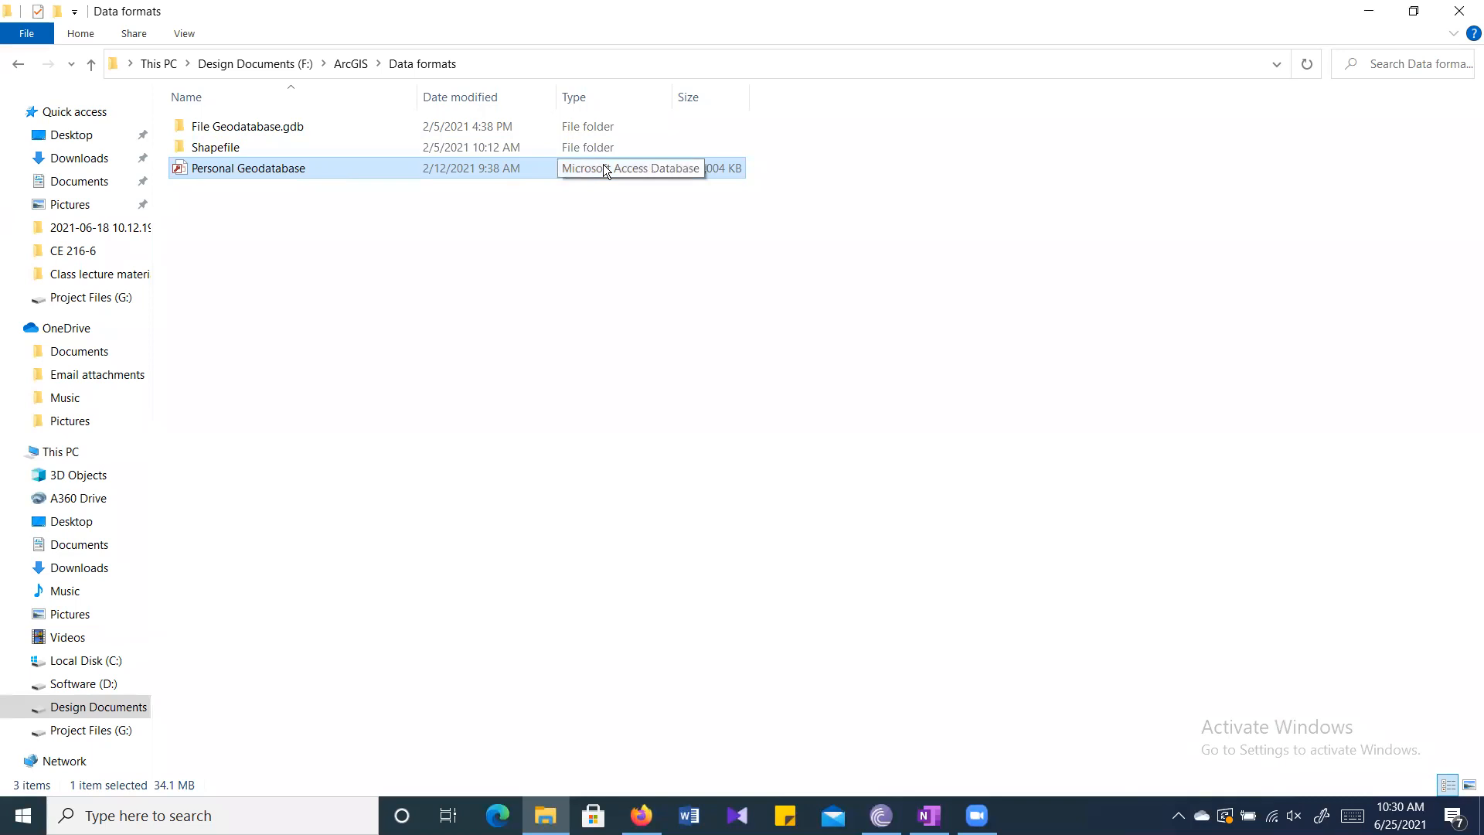
double_click(363, 170)
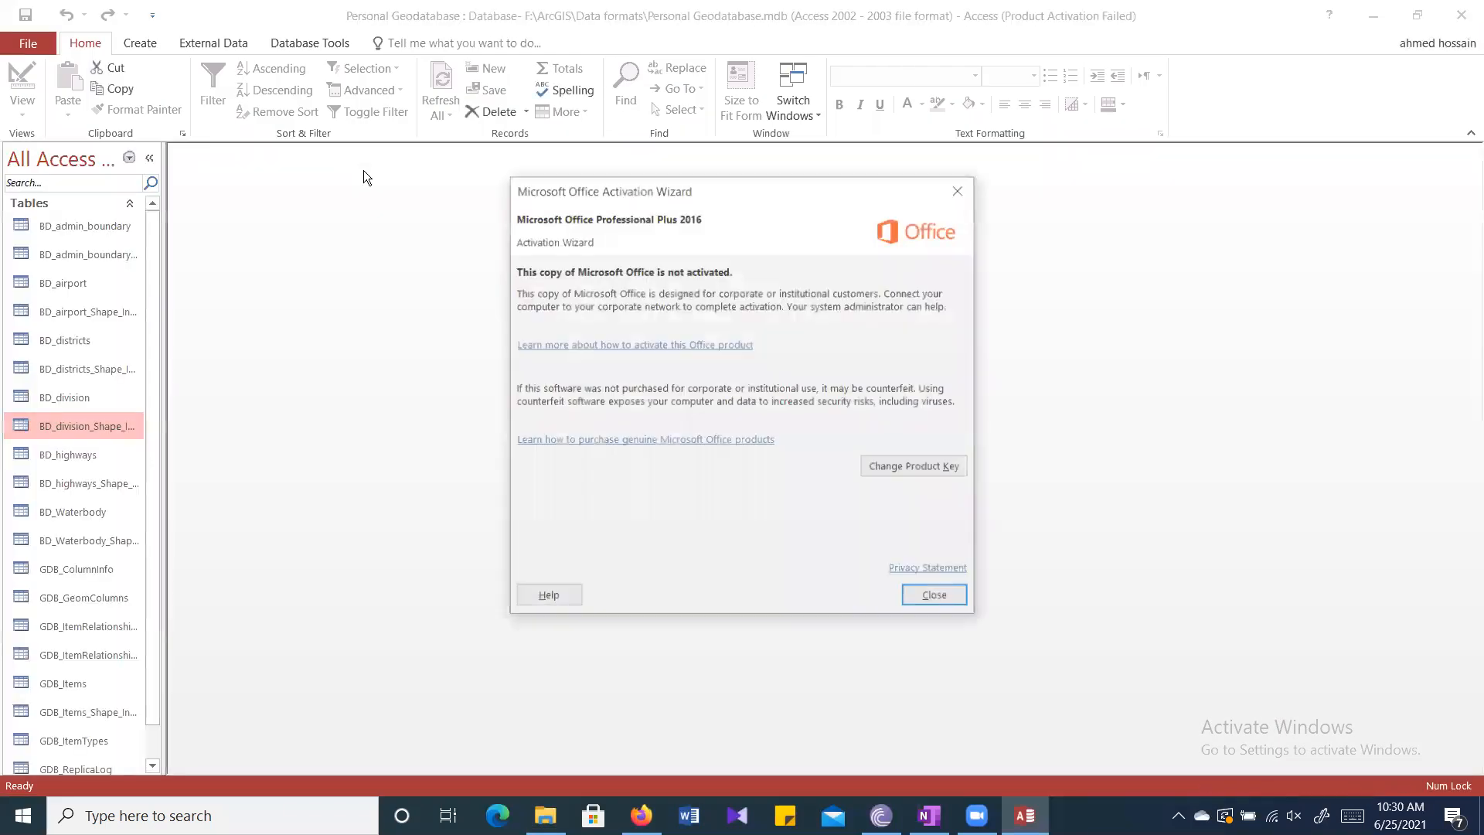
left_click(949, 192)
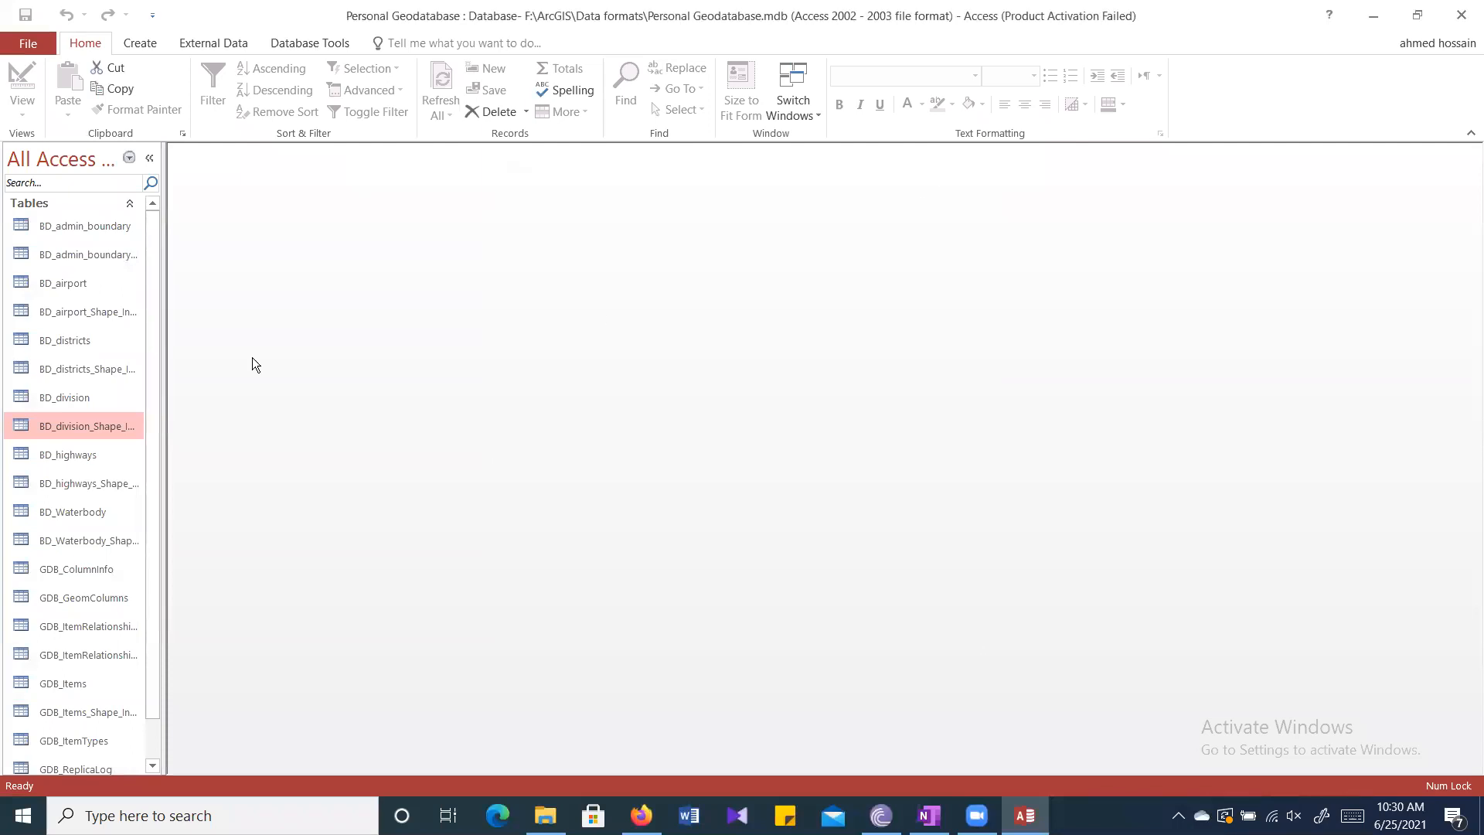
Open the BD_admin_boundary_Shape_Index, BD_airport and BD_airport_Shape_Index tables.
scroll(78, 228, "down", 1)
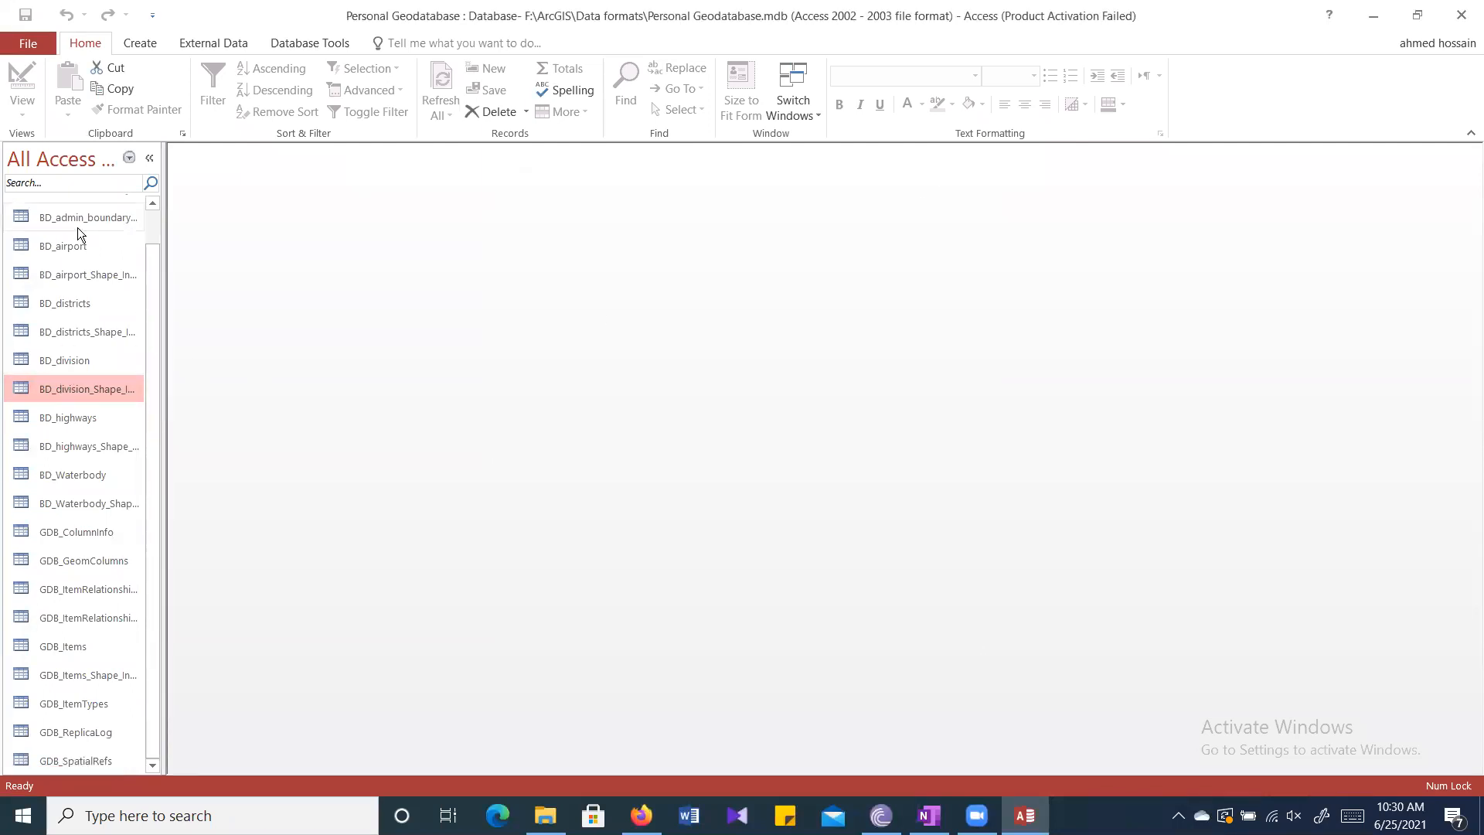
left_click(61, 265)
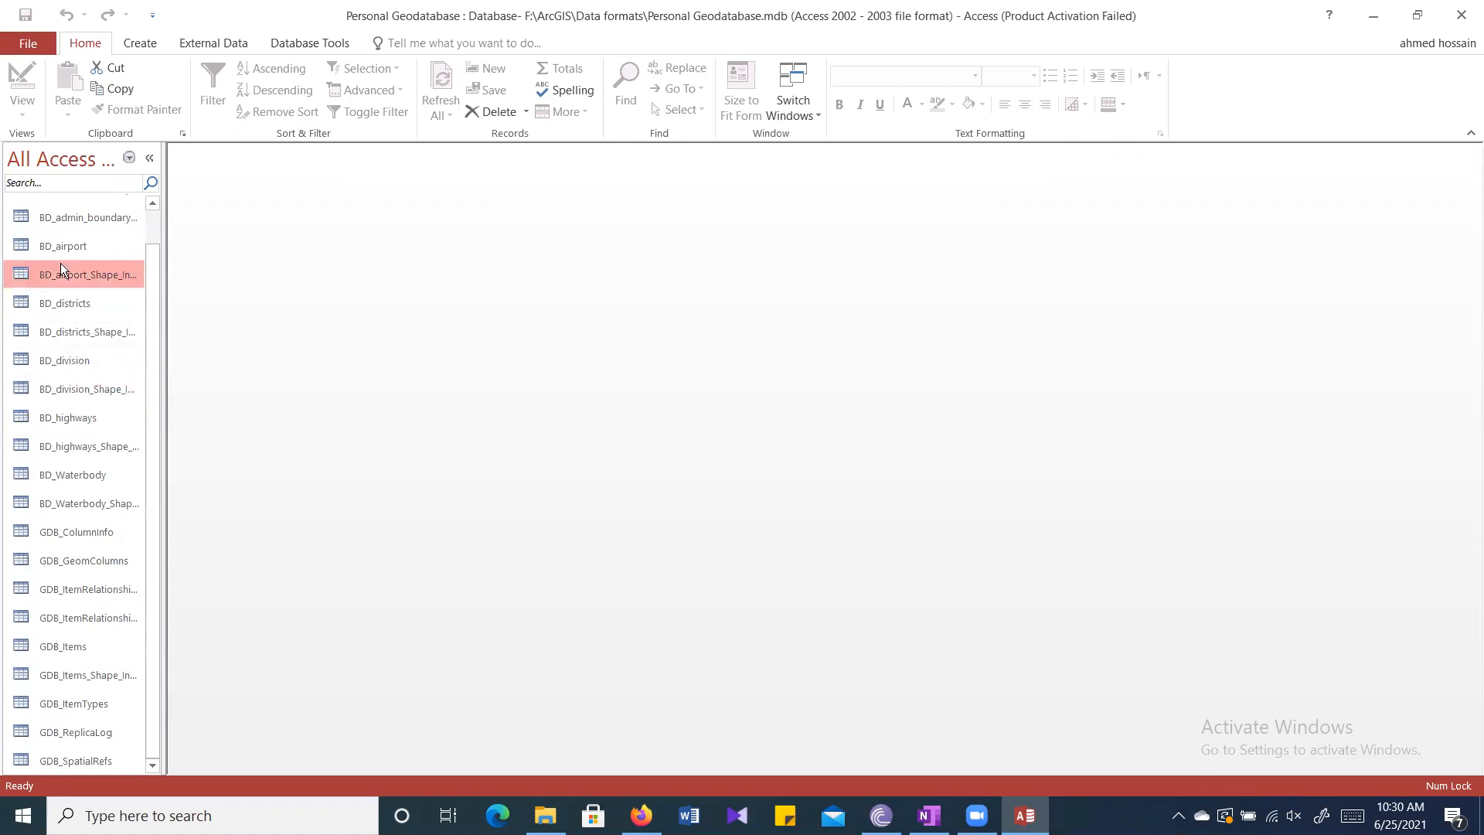
left_click_drag(96, 209, 328, 213)
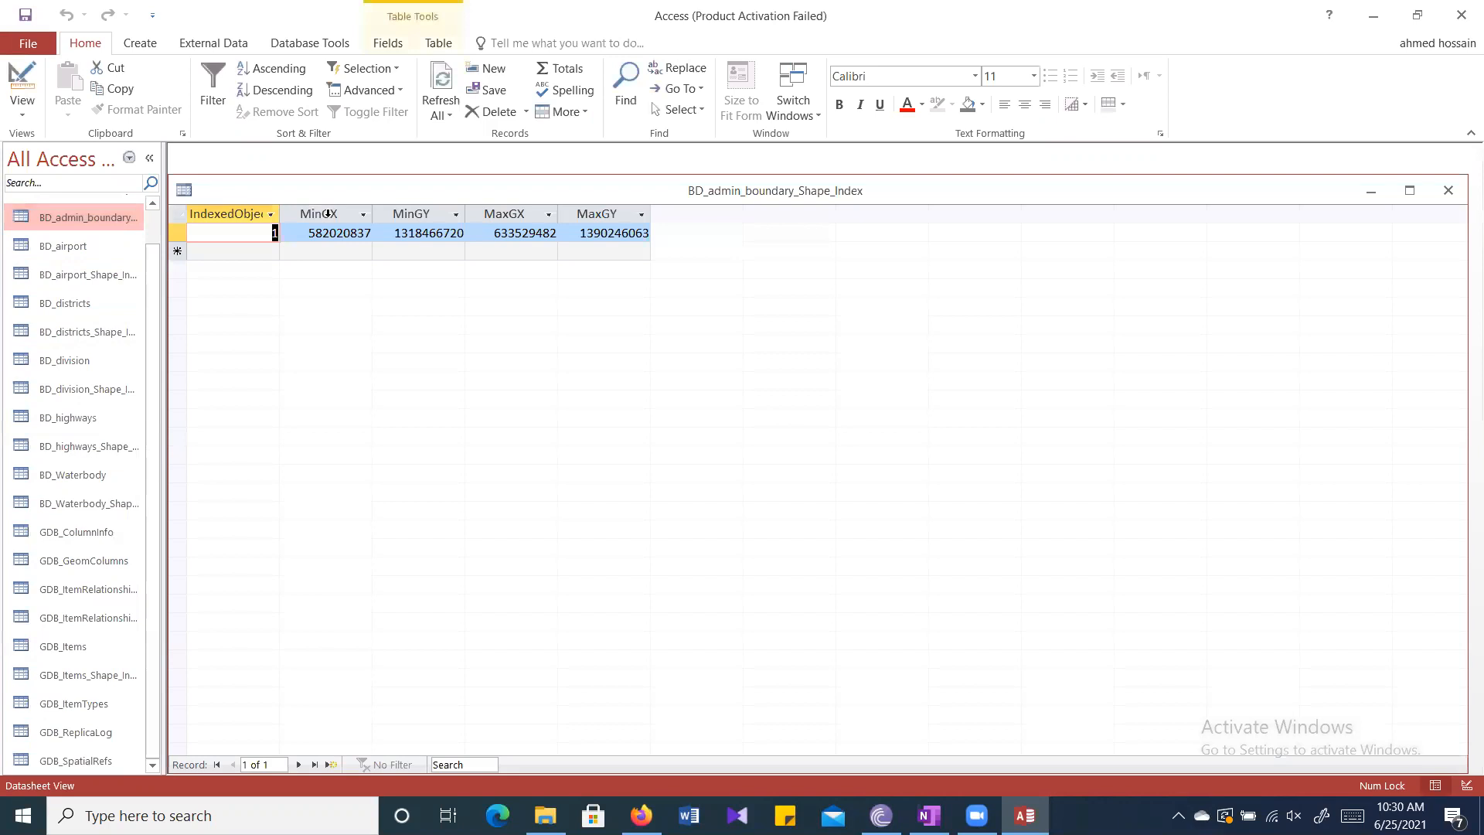
left_click_drag(68, 249, 435, 308)
double_click(89, 252)
left_click(68, 275)
double_click(68, 276)
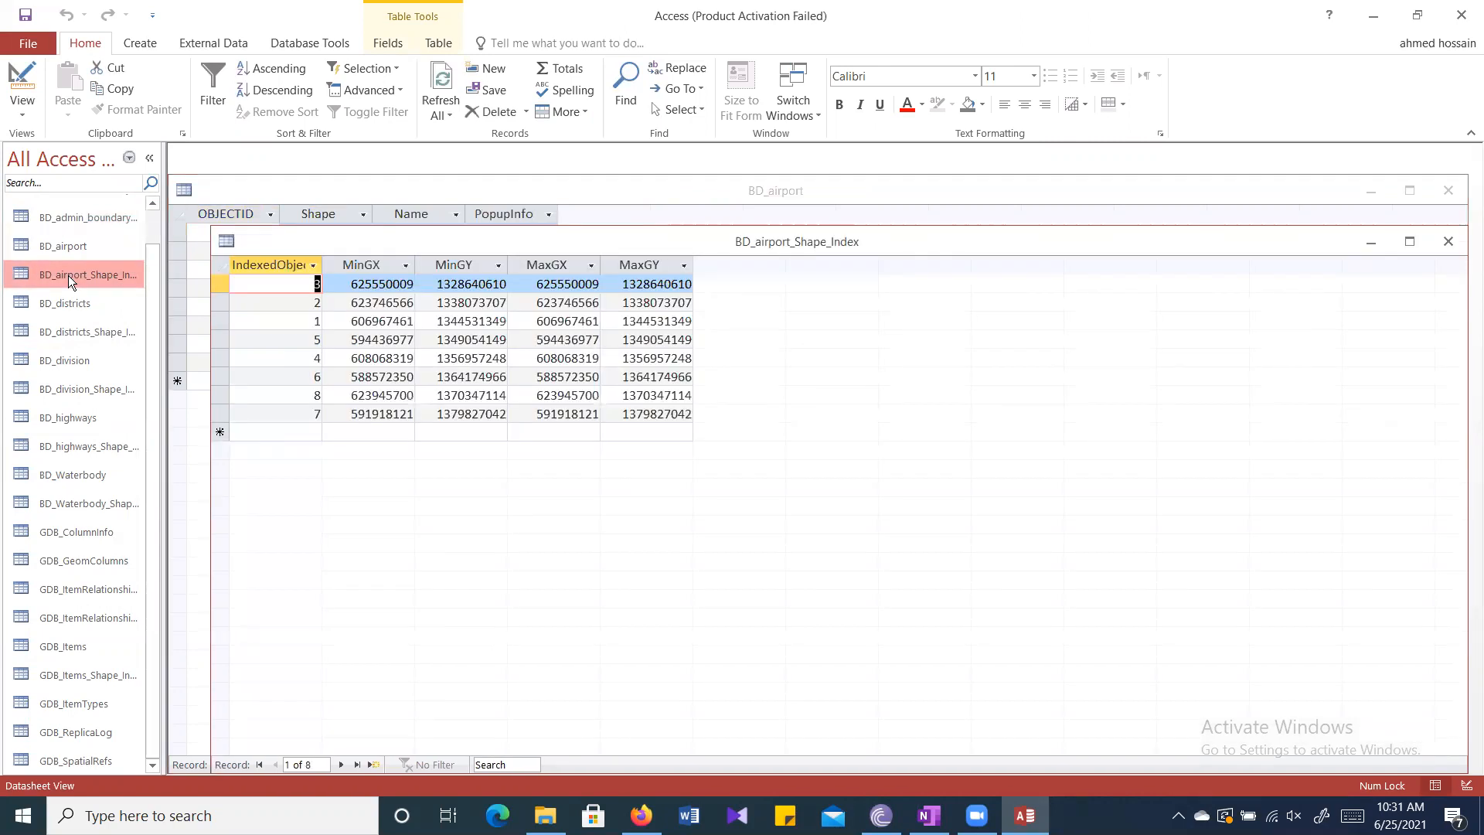
Bring the BD_airport table to the front and examine its airport names and PopupInfo values.
left_click(323, 213)
left_click(427, 211)
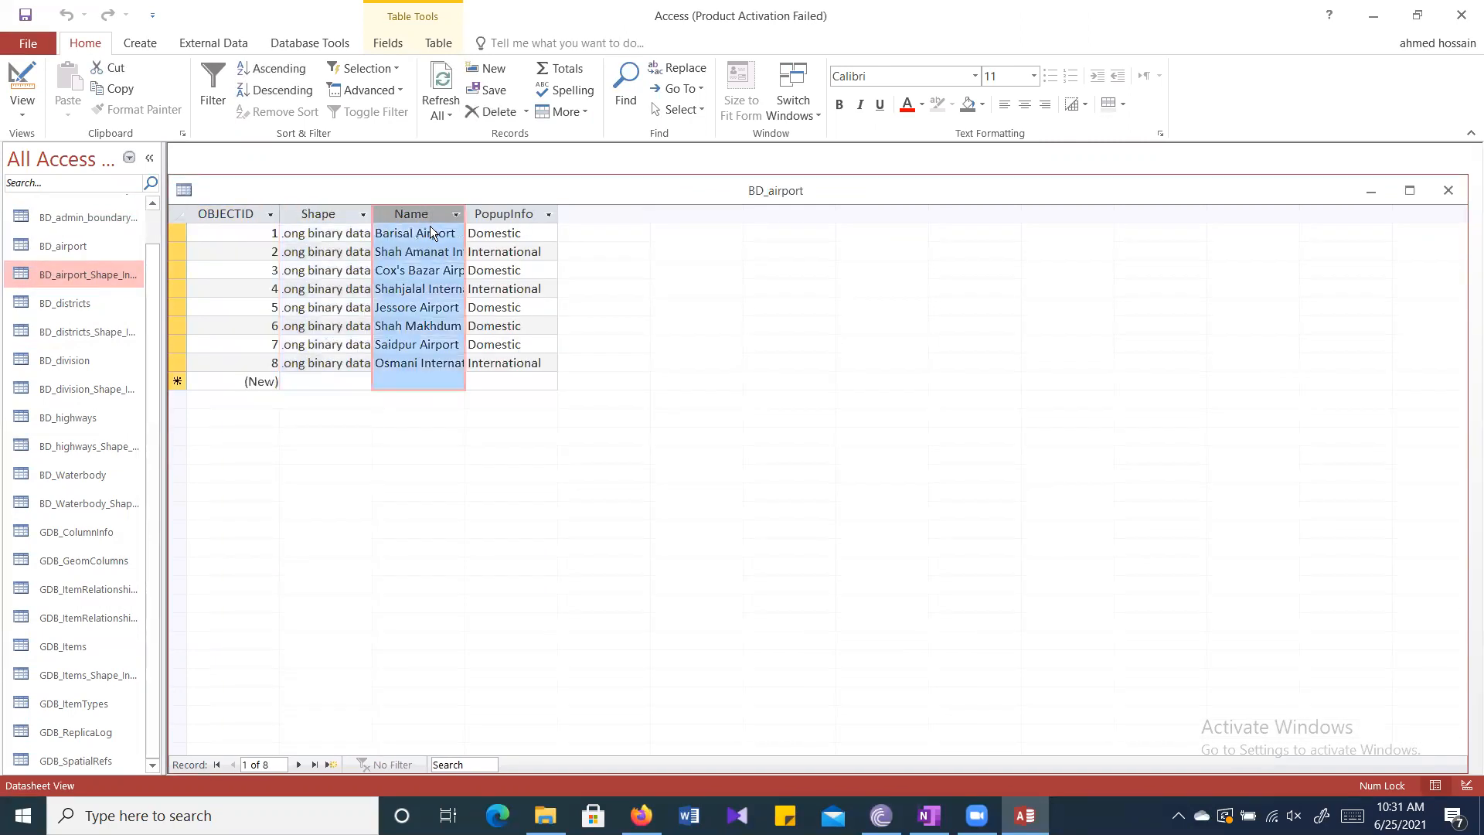
left_click(431, 228)
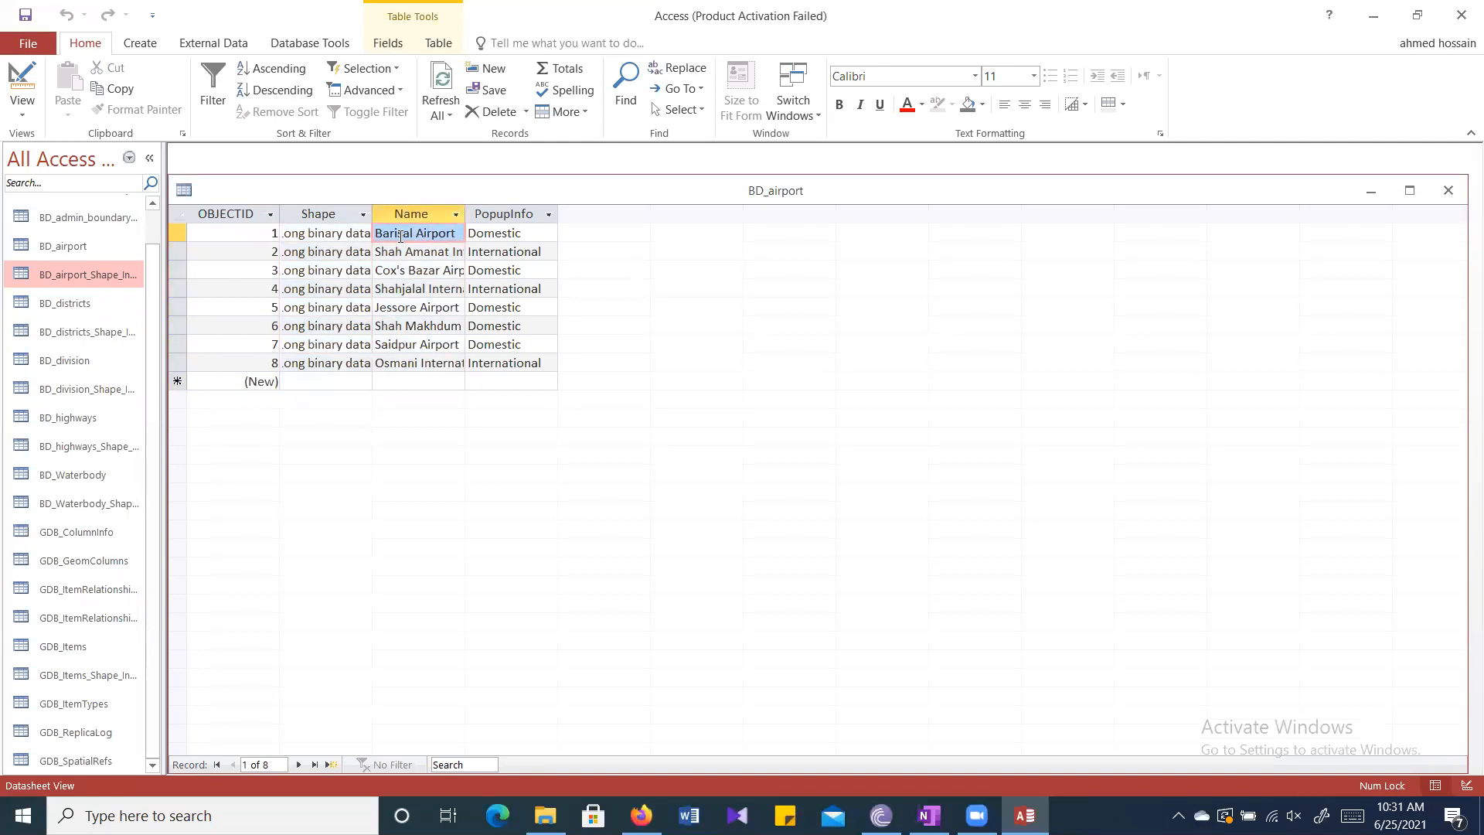
left_click(495, 232)
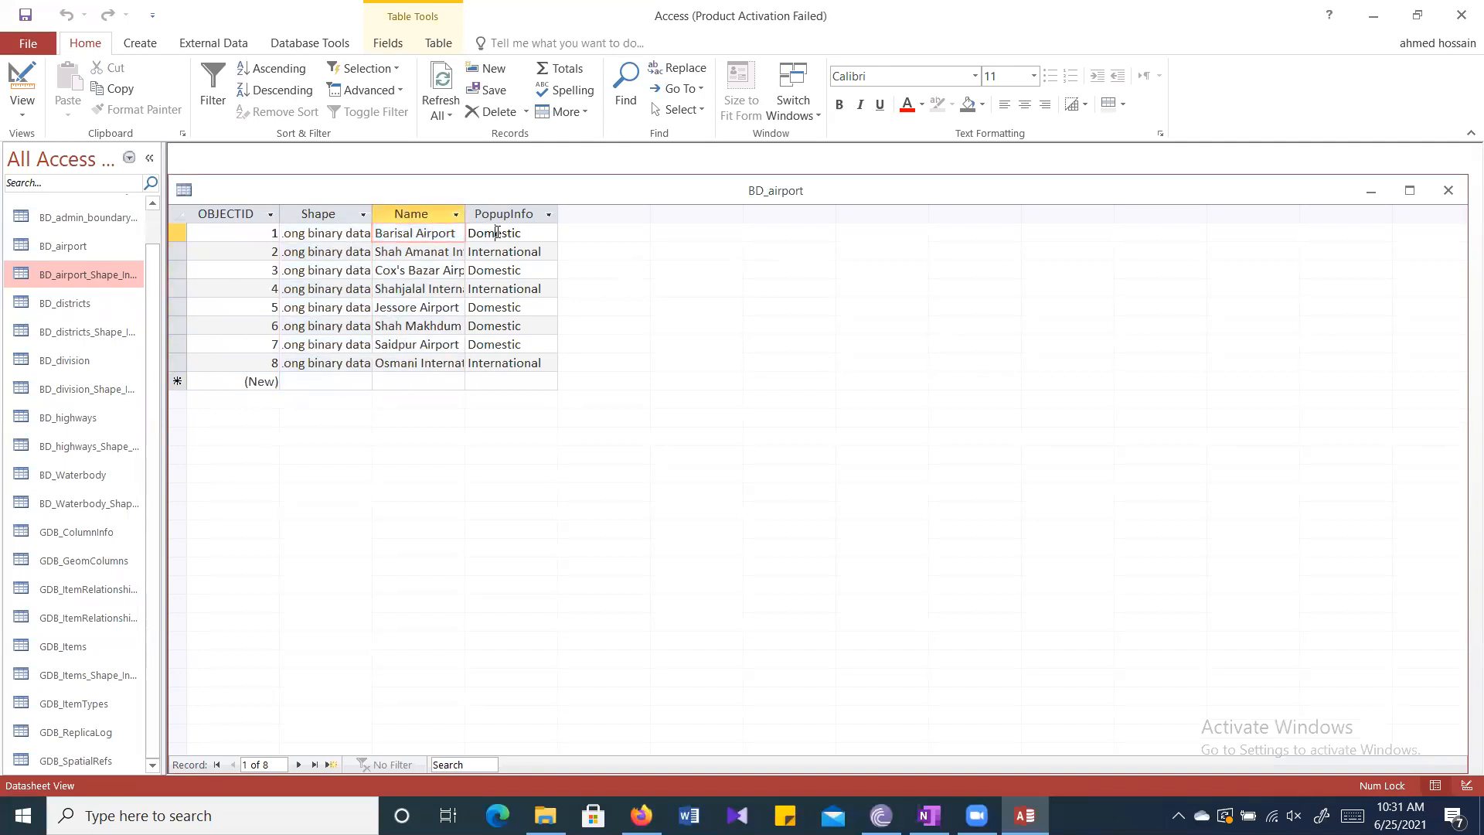
left_click(425, 252)
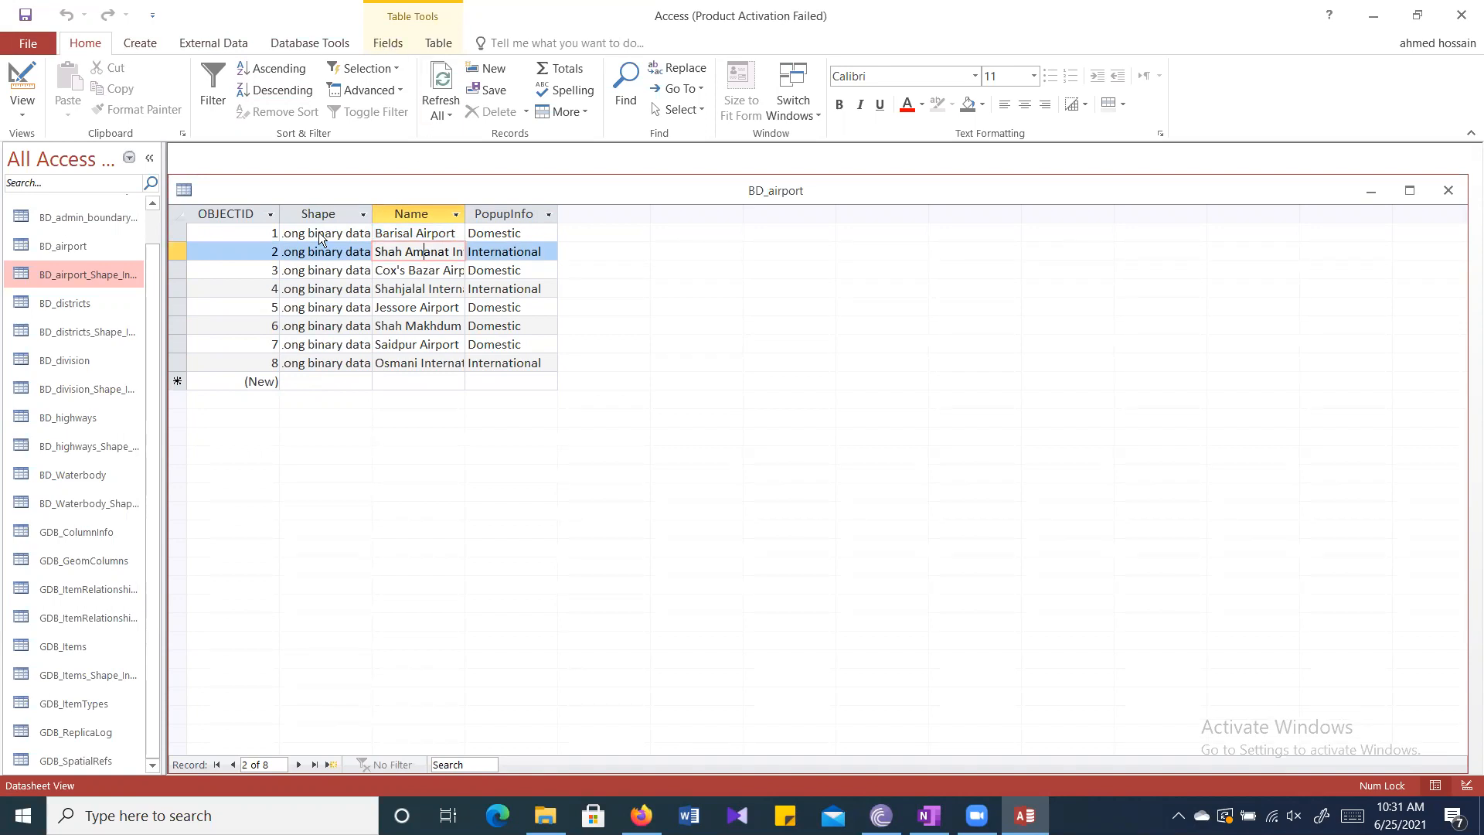
Open the BD_districts table and reposition its window so more of its columns fit in view.
left_click(72, 301)
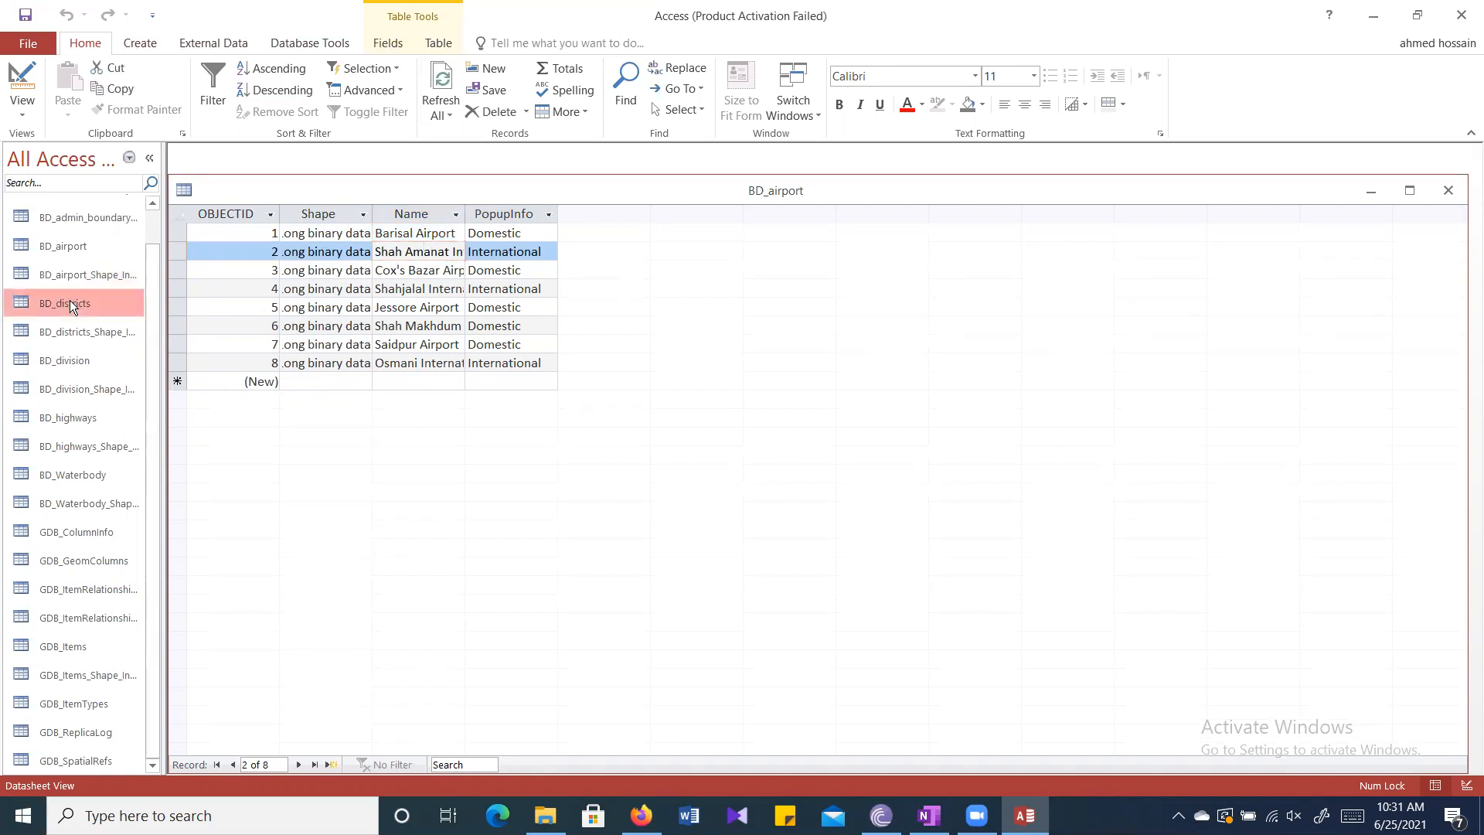
double_click(69, 302)
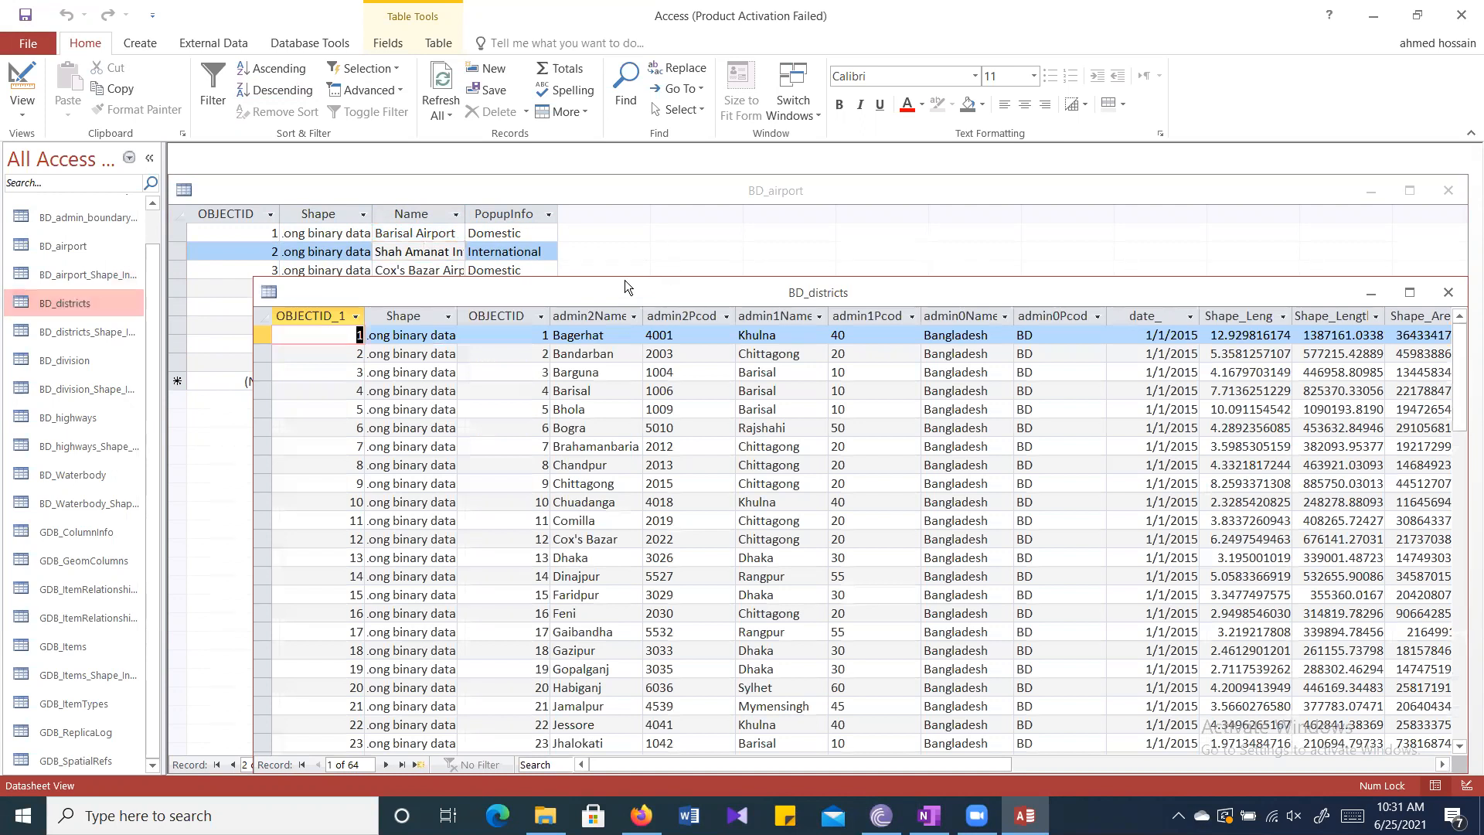
left_click_drag(624, 283, 541, 254)
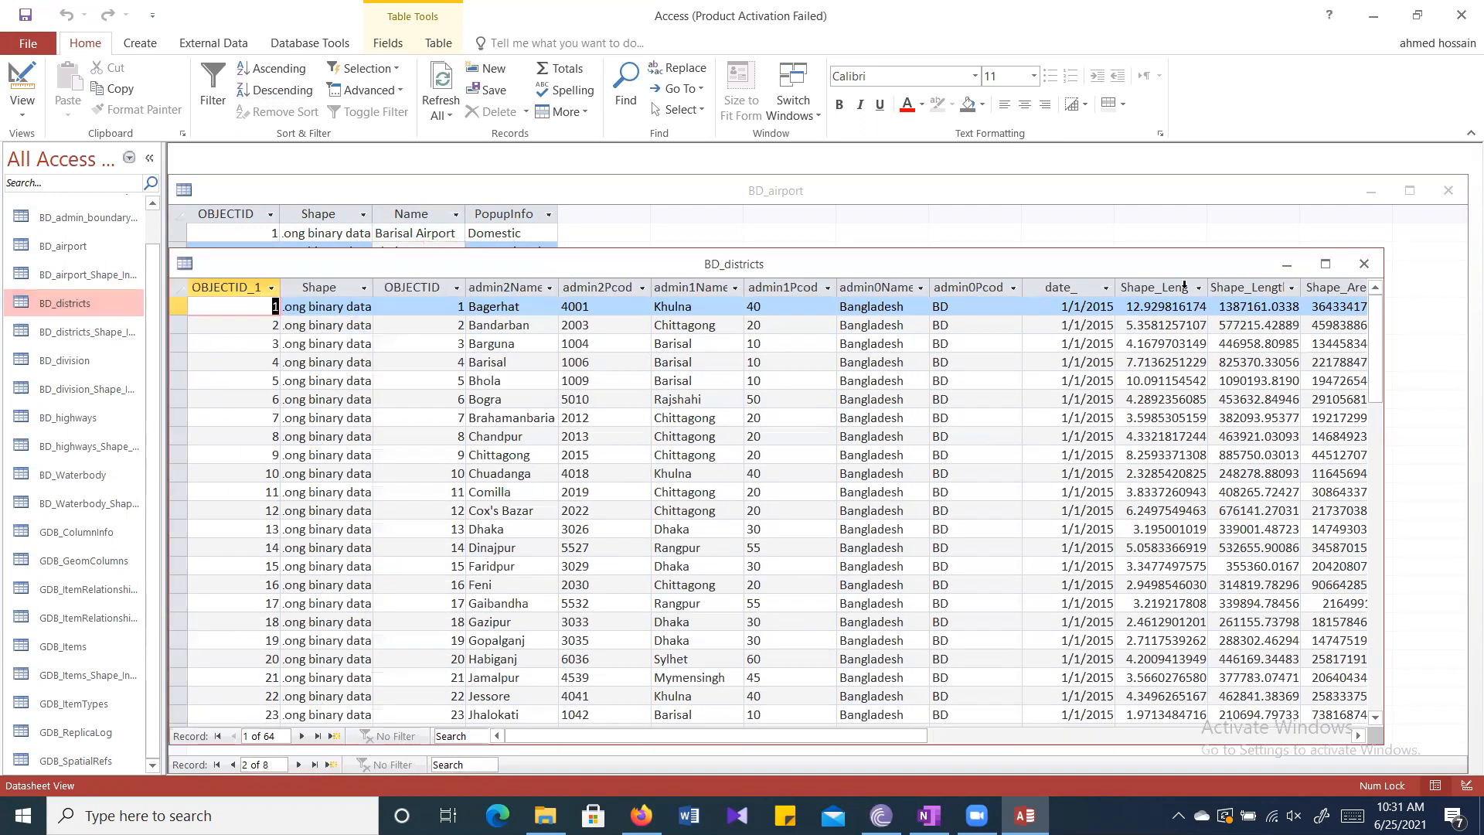
Close the BD_districts, BD_airport, BD_airport_Shape_Index and BD_admin_boundary_Shape_Index tables.
left_click(1364, 265)
left_click(1447, 191)
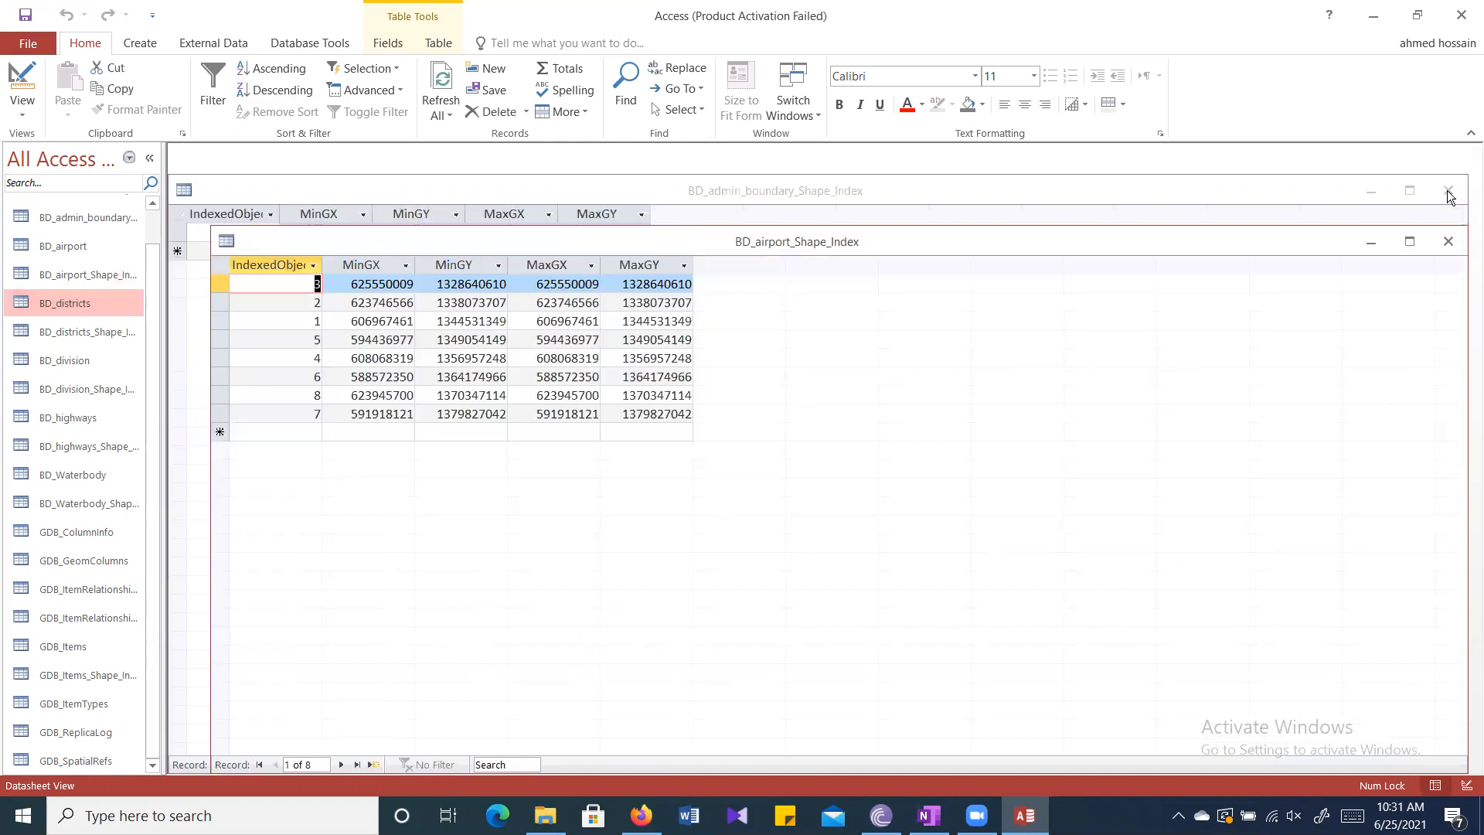
left_click(1447, 241)
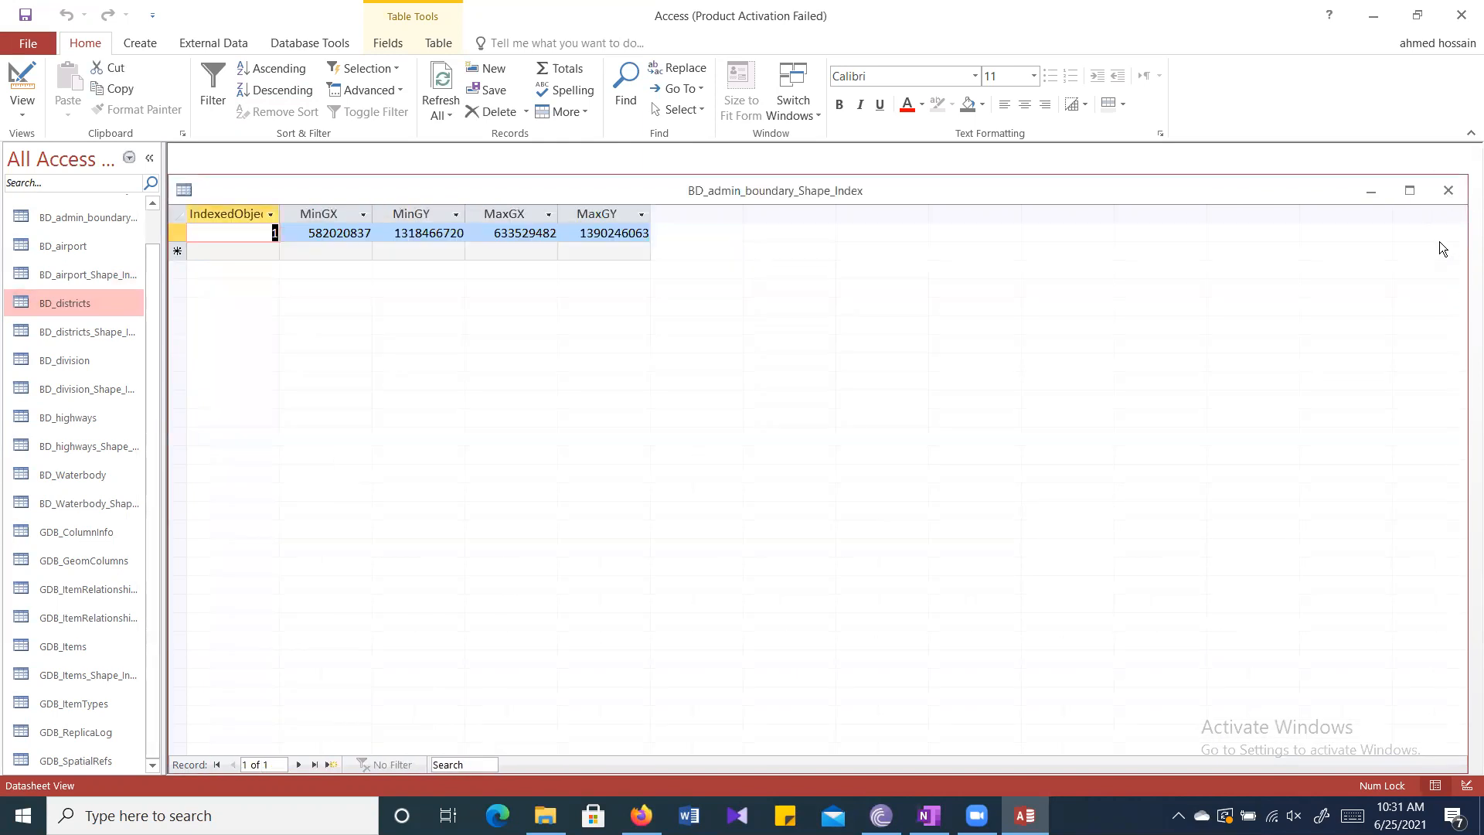
left_click(1448, 191)
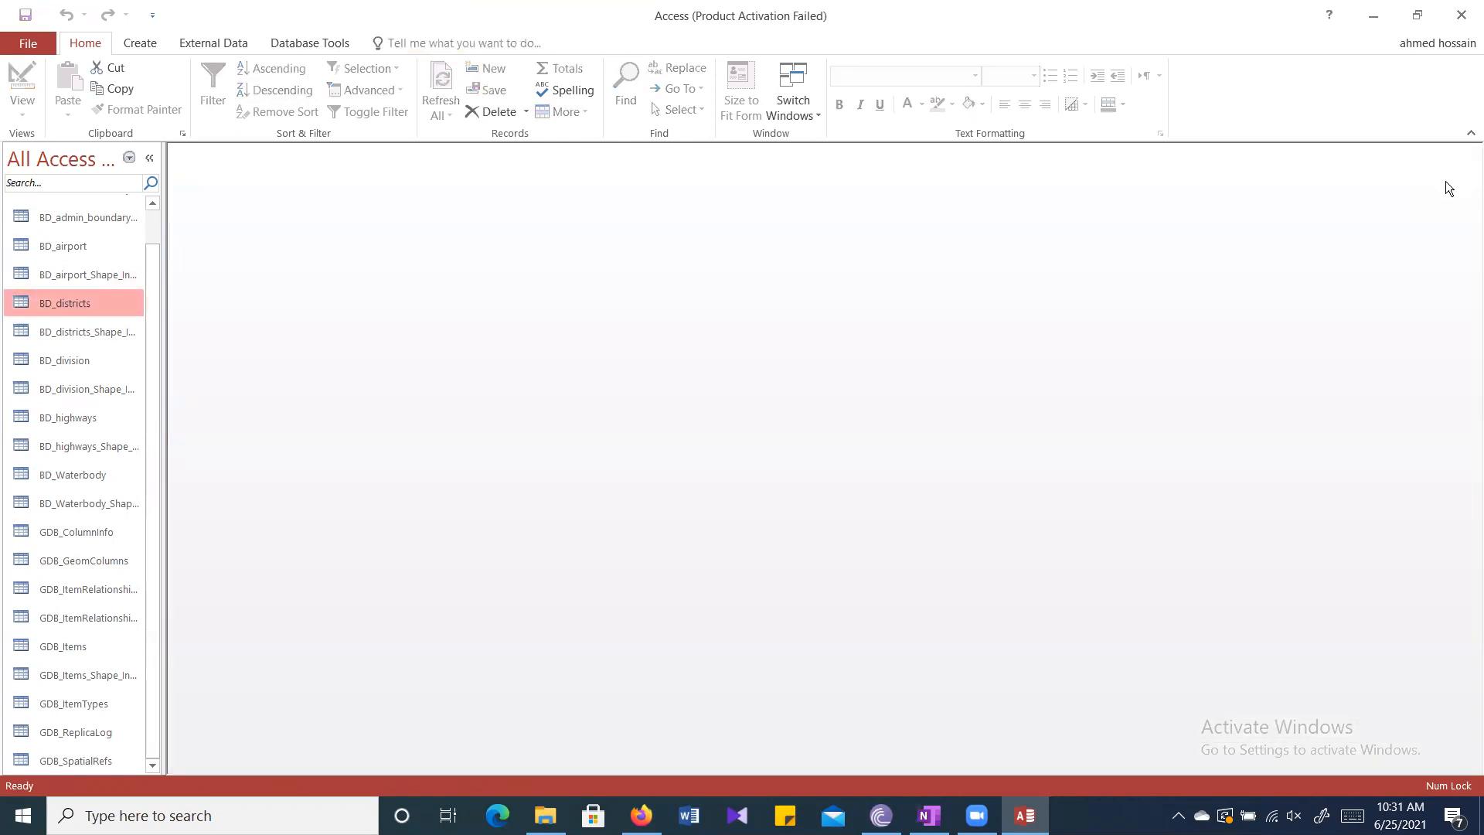
Open the BD_division table and move its window slightly within the workspace.
double_click(76, 353)
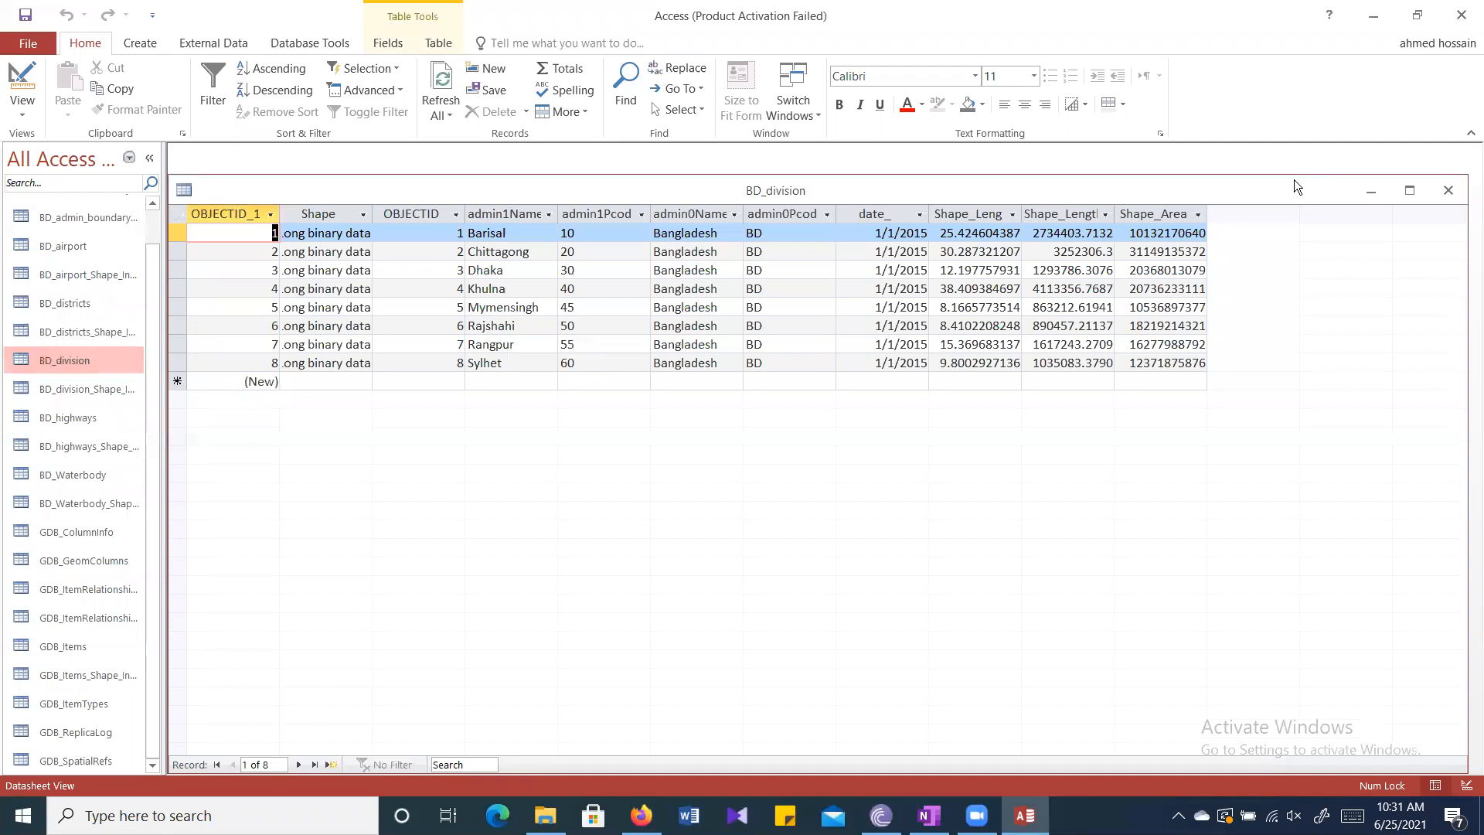
left_click_drag(1293, 180, 1319, 185)
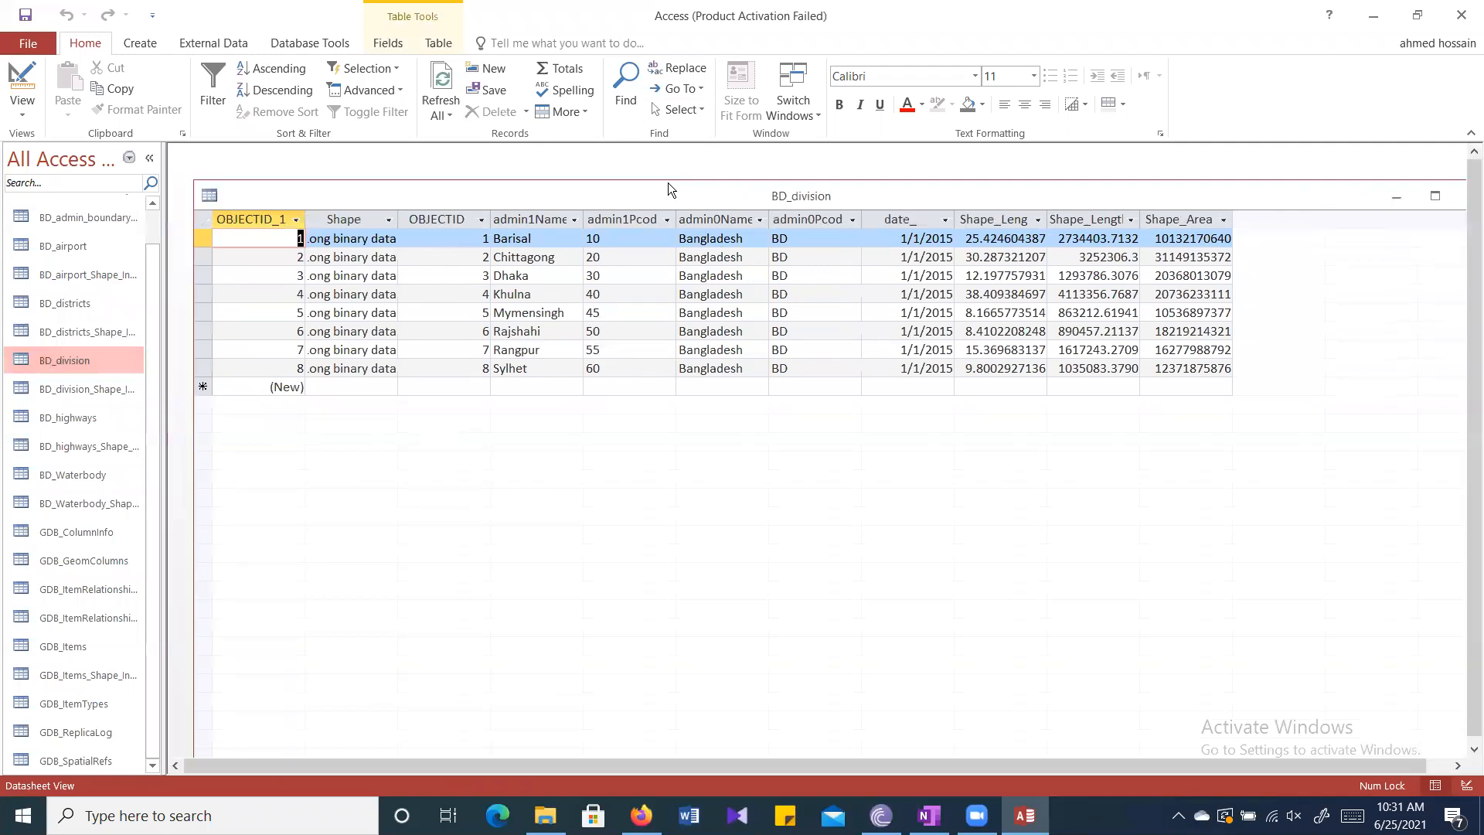
left_click_drag(674, 184, 672, 159)
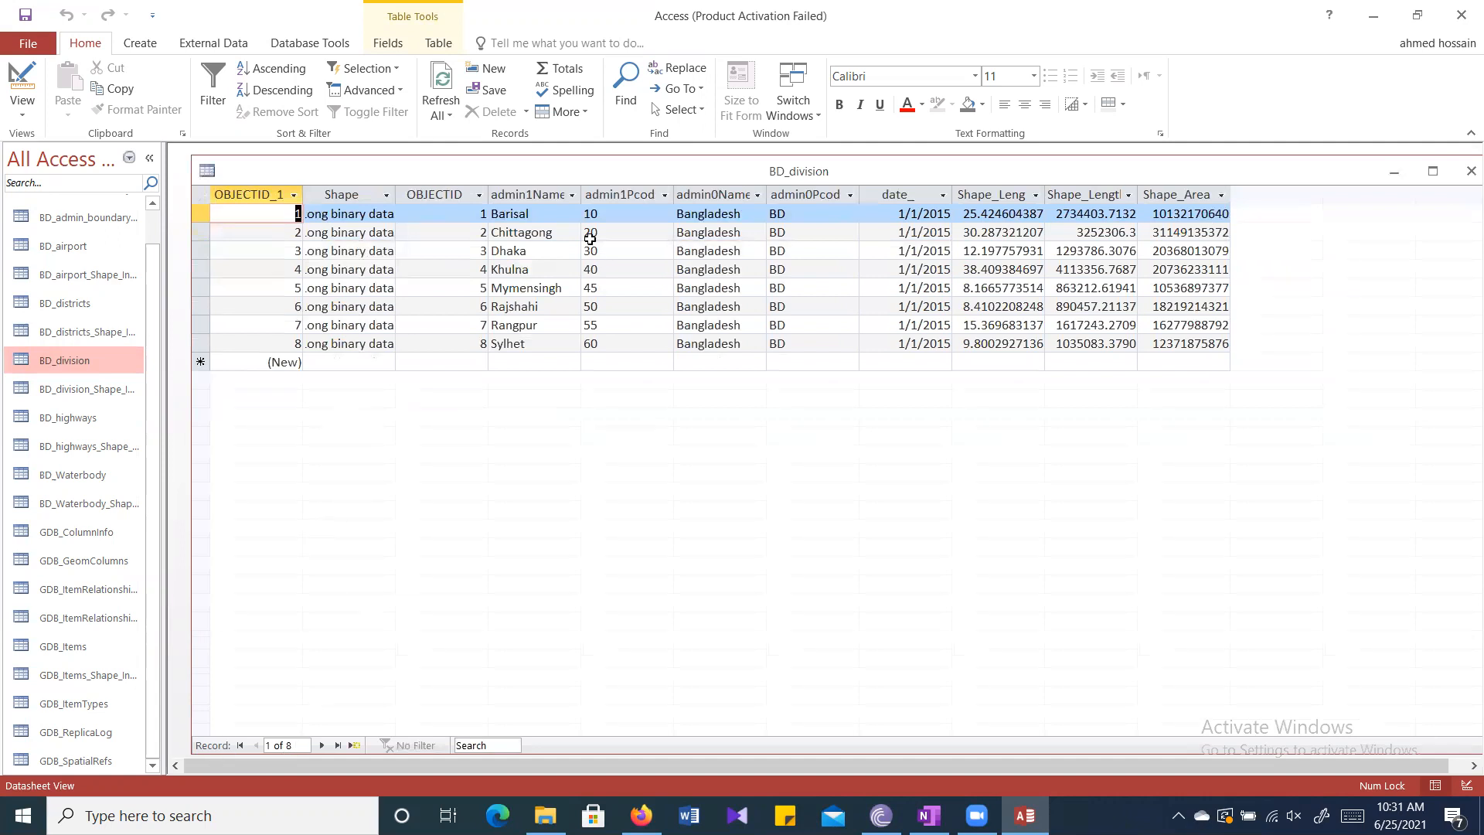
Examine the Shape, admin1Name and admin1Pcod values of the division records in BD_division.
left_click(330, 253)
left_click(316, 288)
left_click(337, 312)
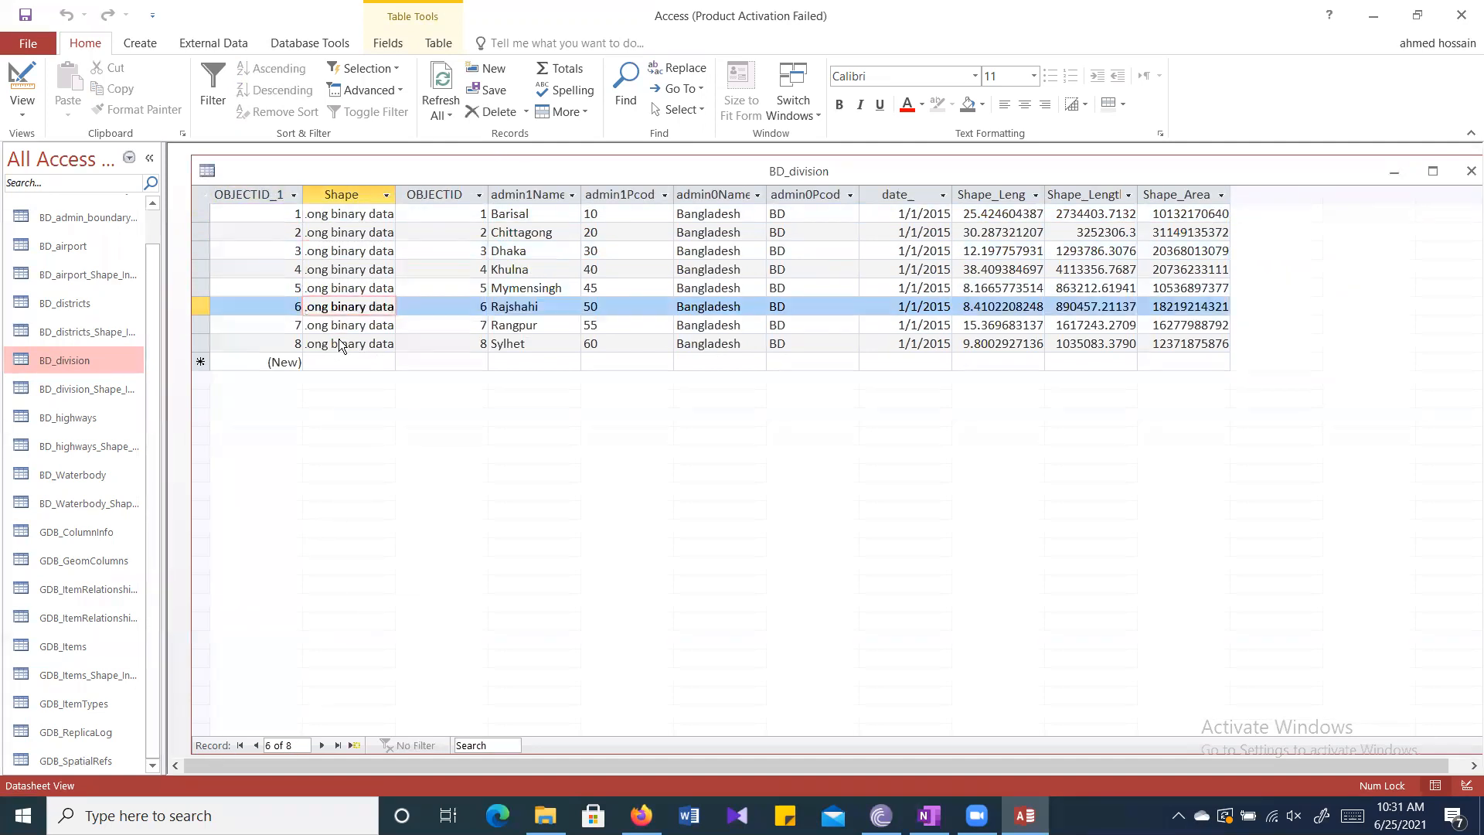
left_click(343, 345)
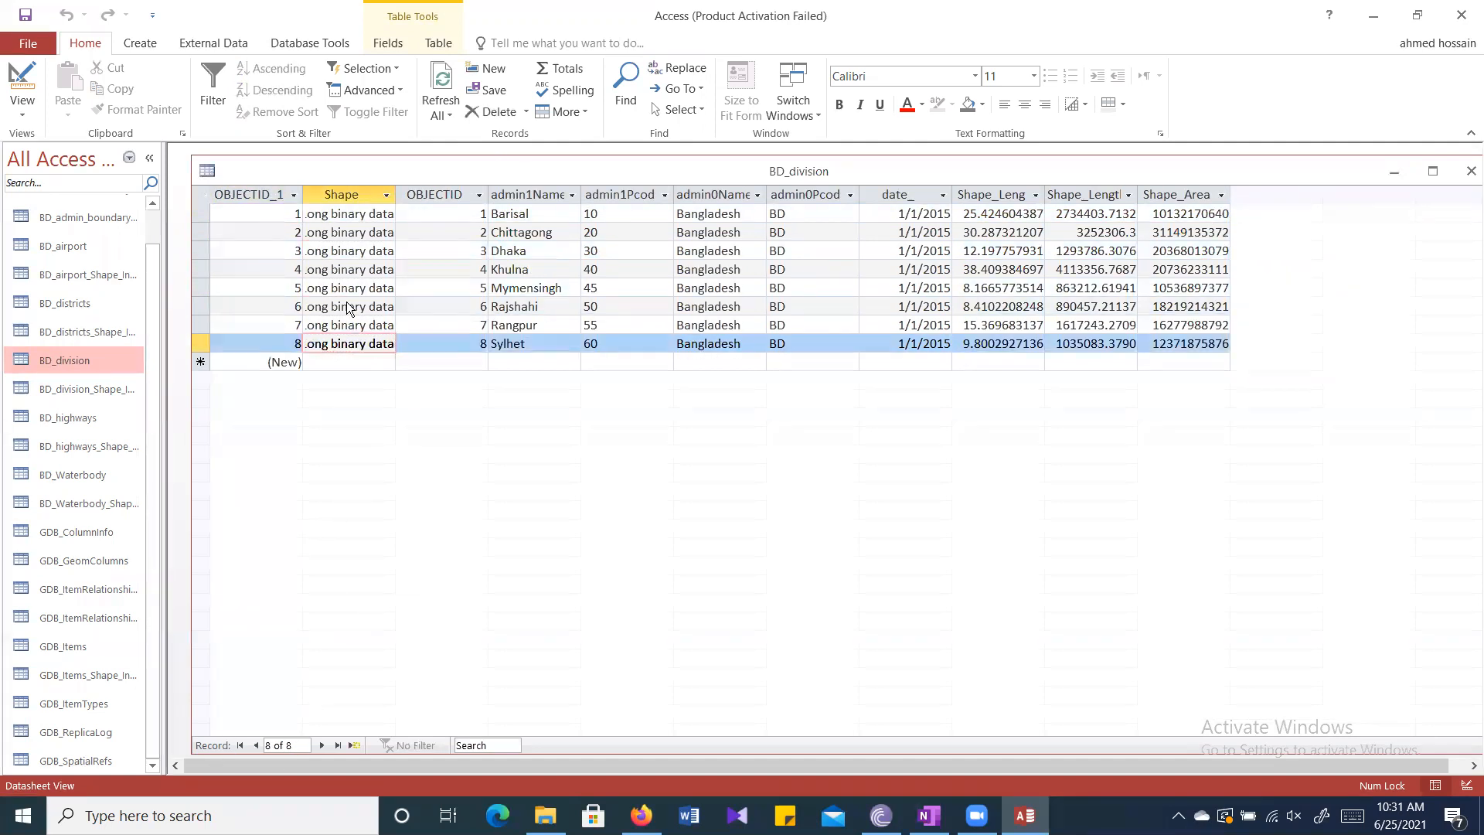
left_click(480, 213)
left_click(541, 215)
left_click(561, 233)
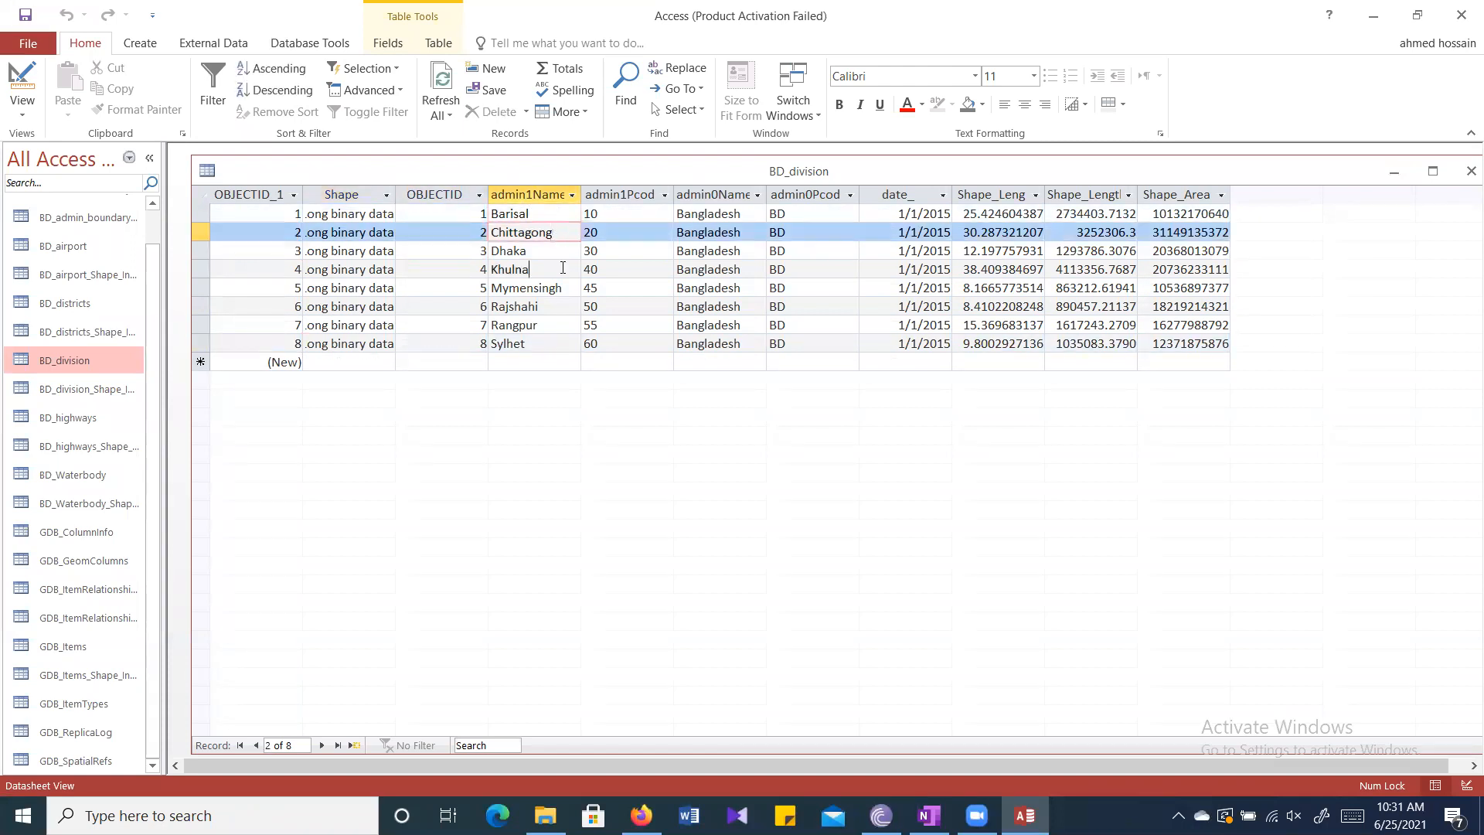
left_click(524, 269)
left_click(529, 250)
left_click(623, 214)
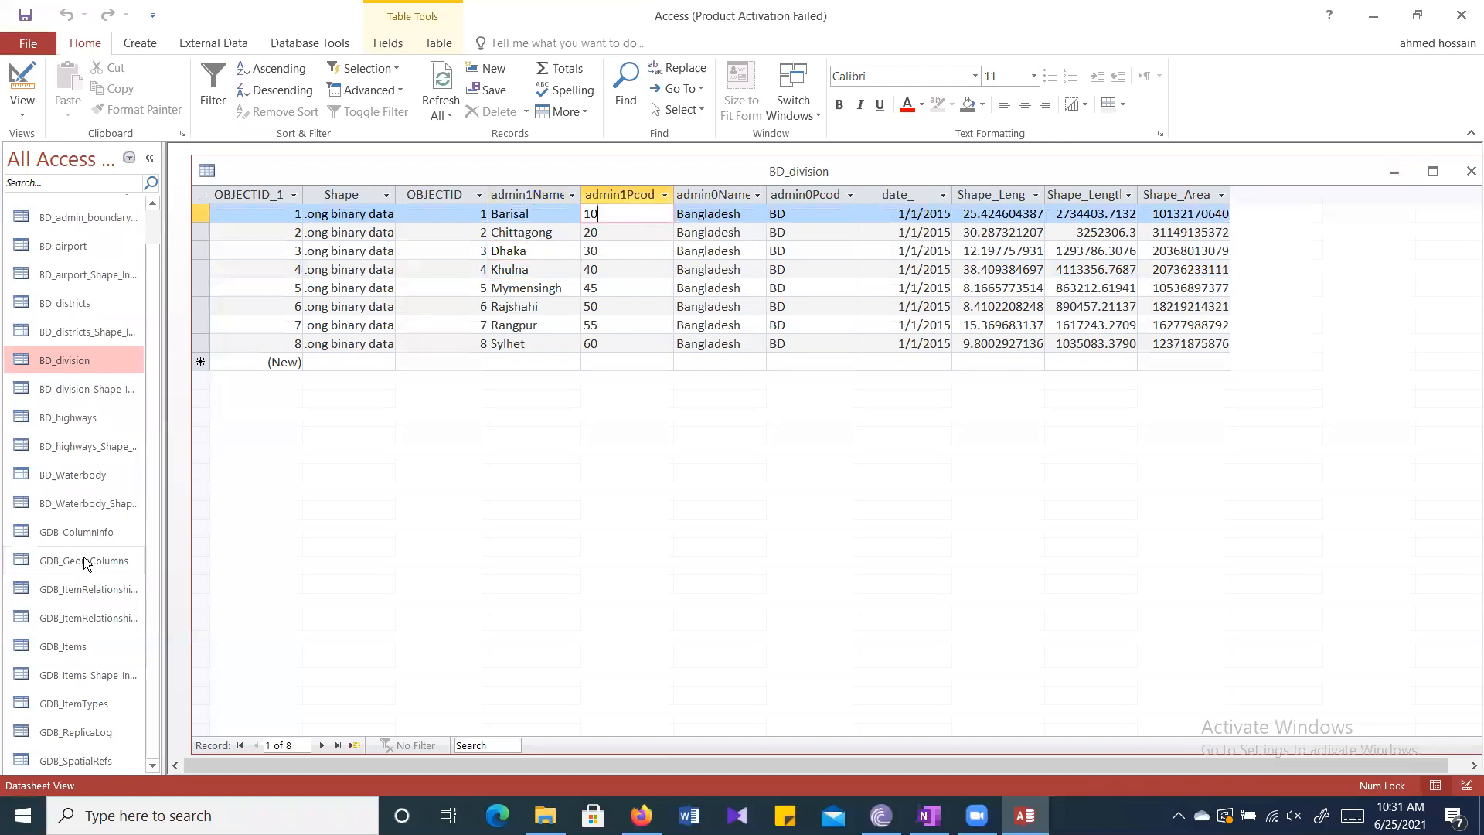
Review the list of BD feature tables, their Shape_Index tables and the GDB system tables in the geodatabase.
left_click(74, 587)
left_click(82, 620)
left_click(75, 727)
left_click(71, 588)
left_click(66, 473)
left_click(70, 361)
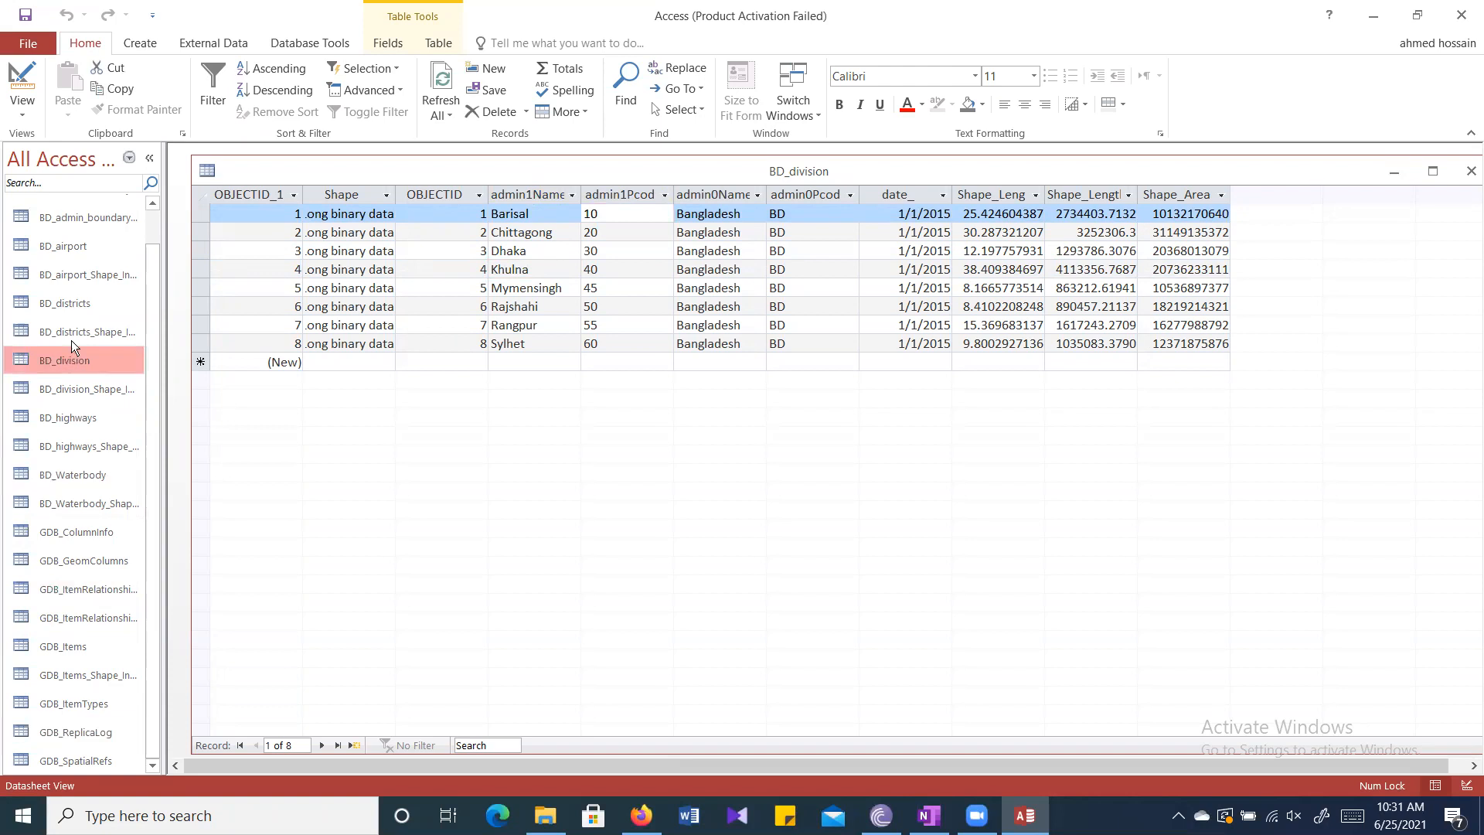
left_click(74, 283)
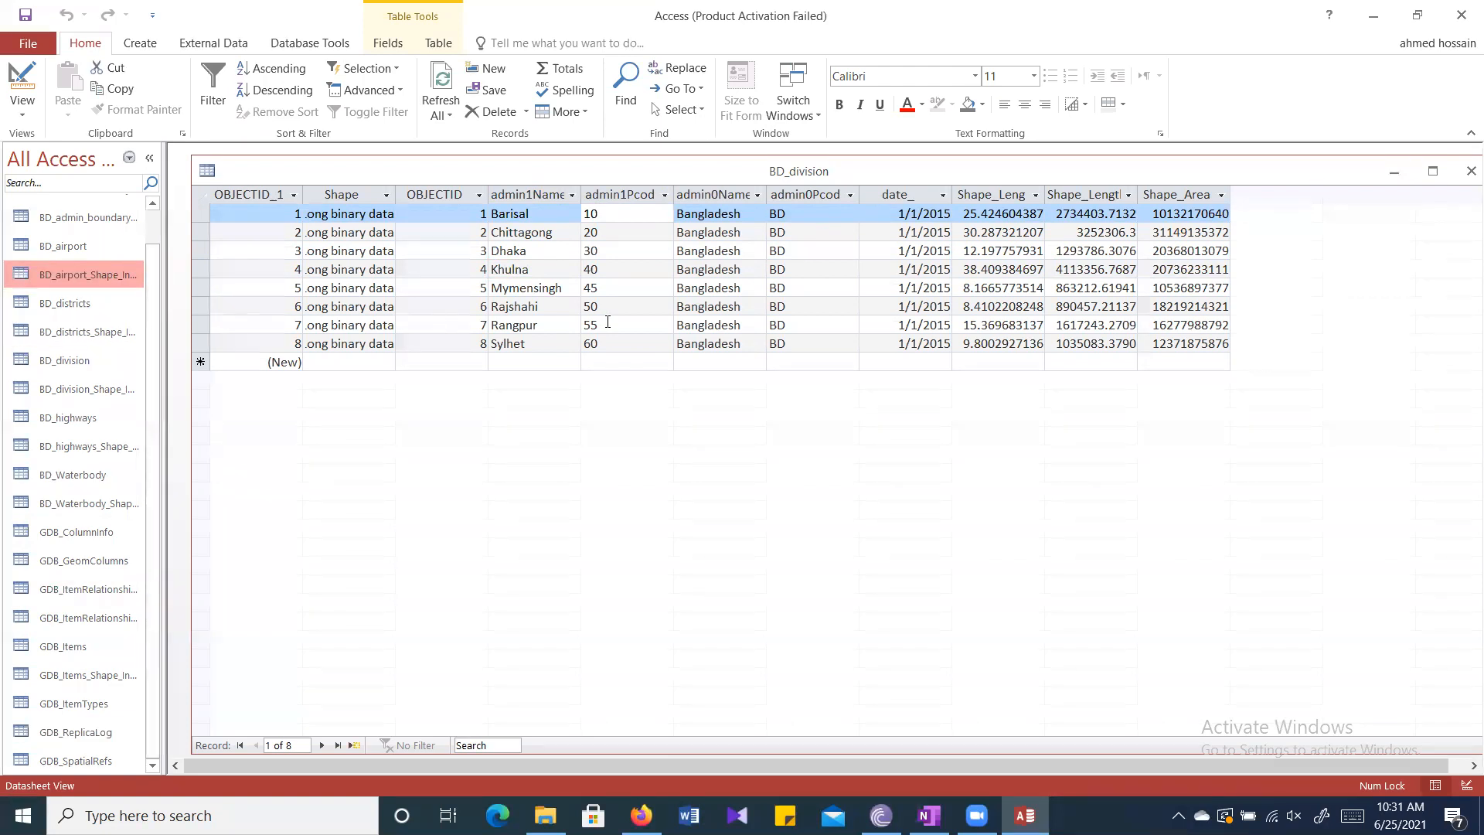
left_click(78, 390)
left_click(70, 360)
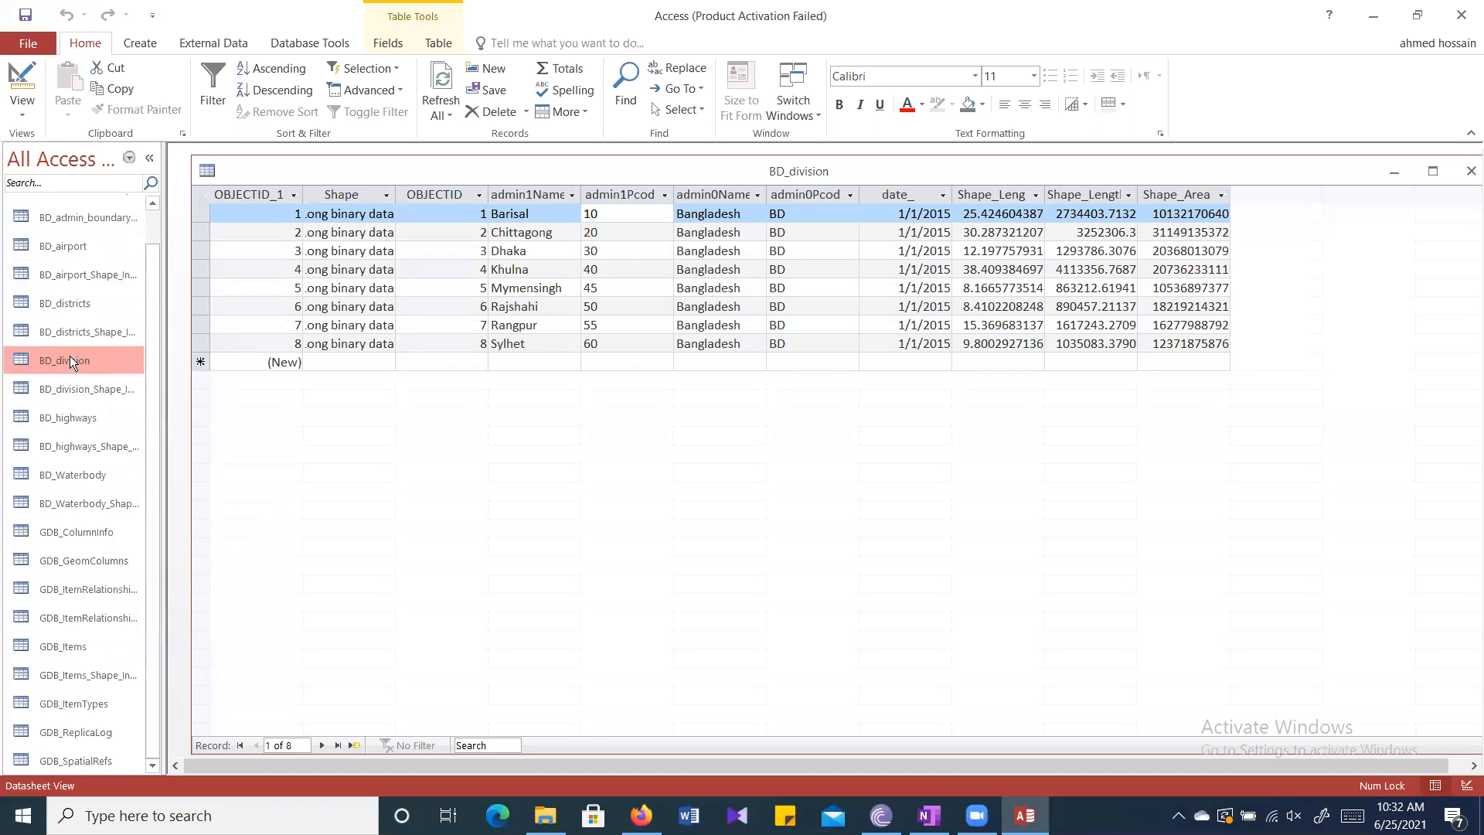
left_click(87, 396)
left_click(81, 362)
left_click(79, 309)
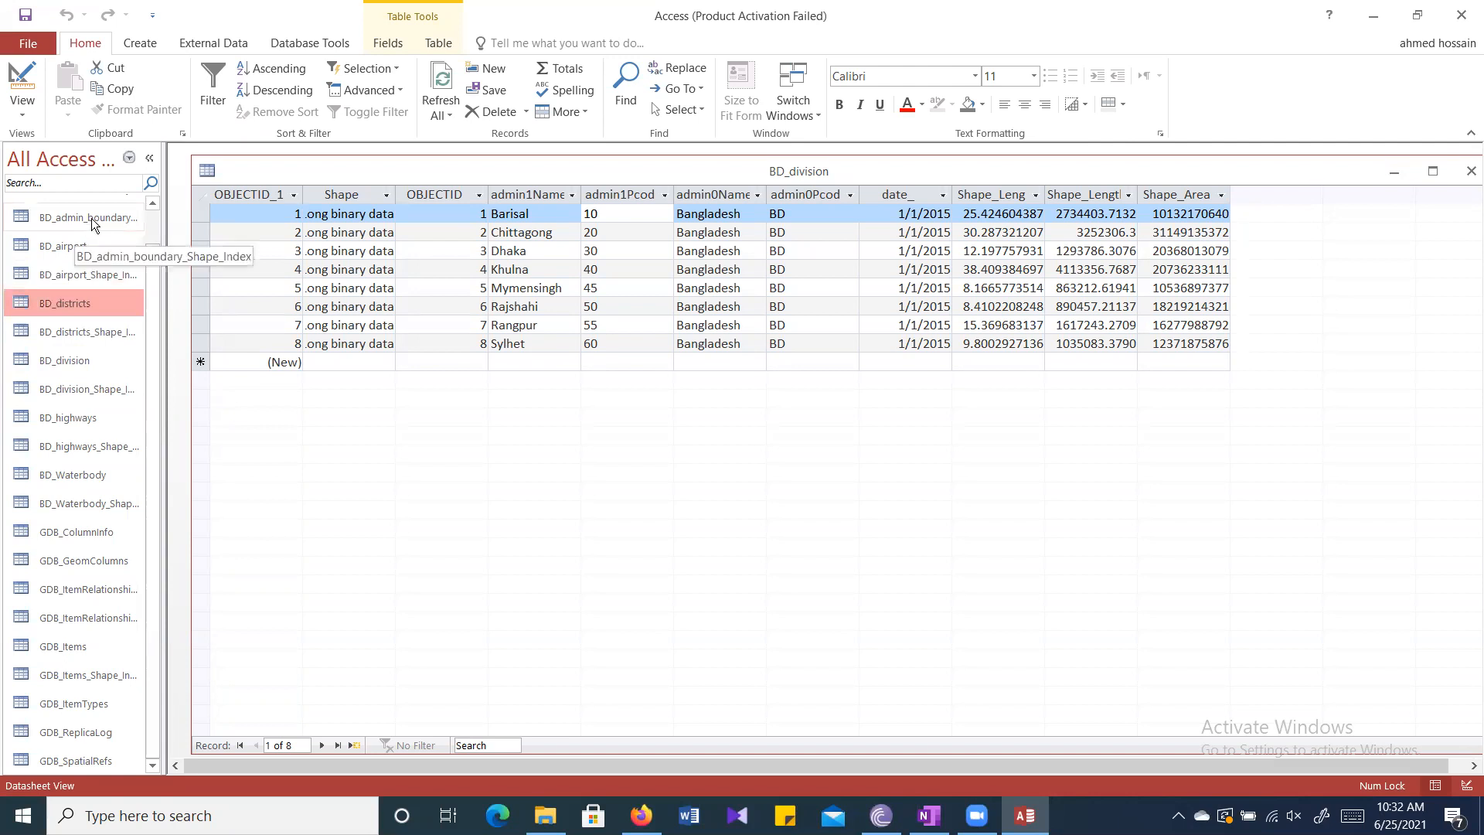
Reopen the BD_airport table and examine the airport names in records 2 and 4.
left_click(91, 247)
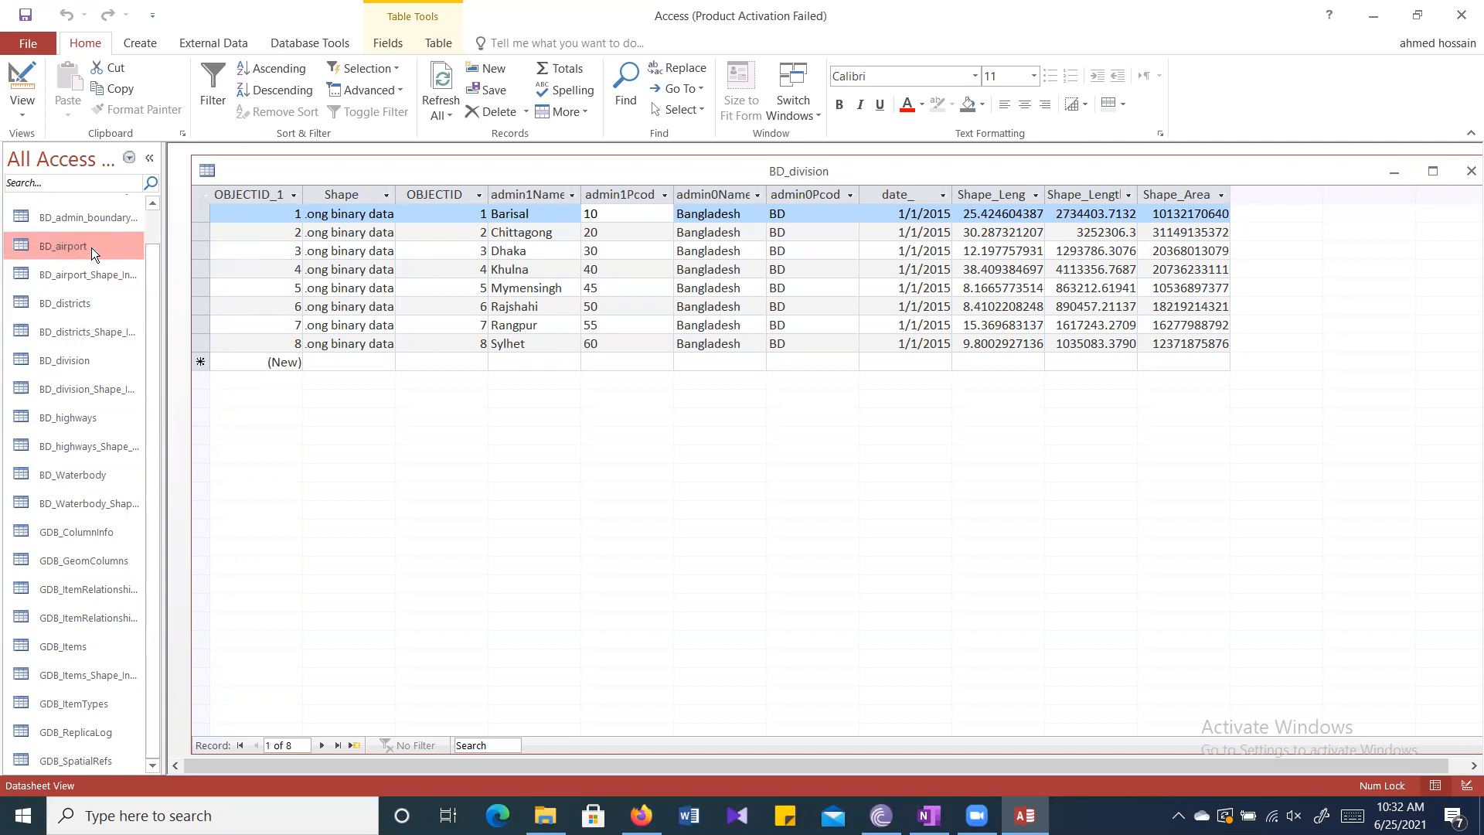
double_click(91, 247)
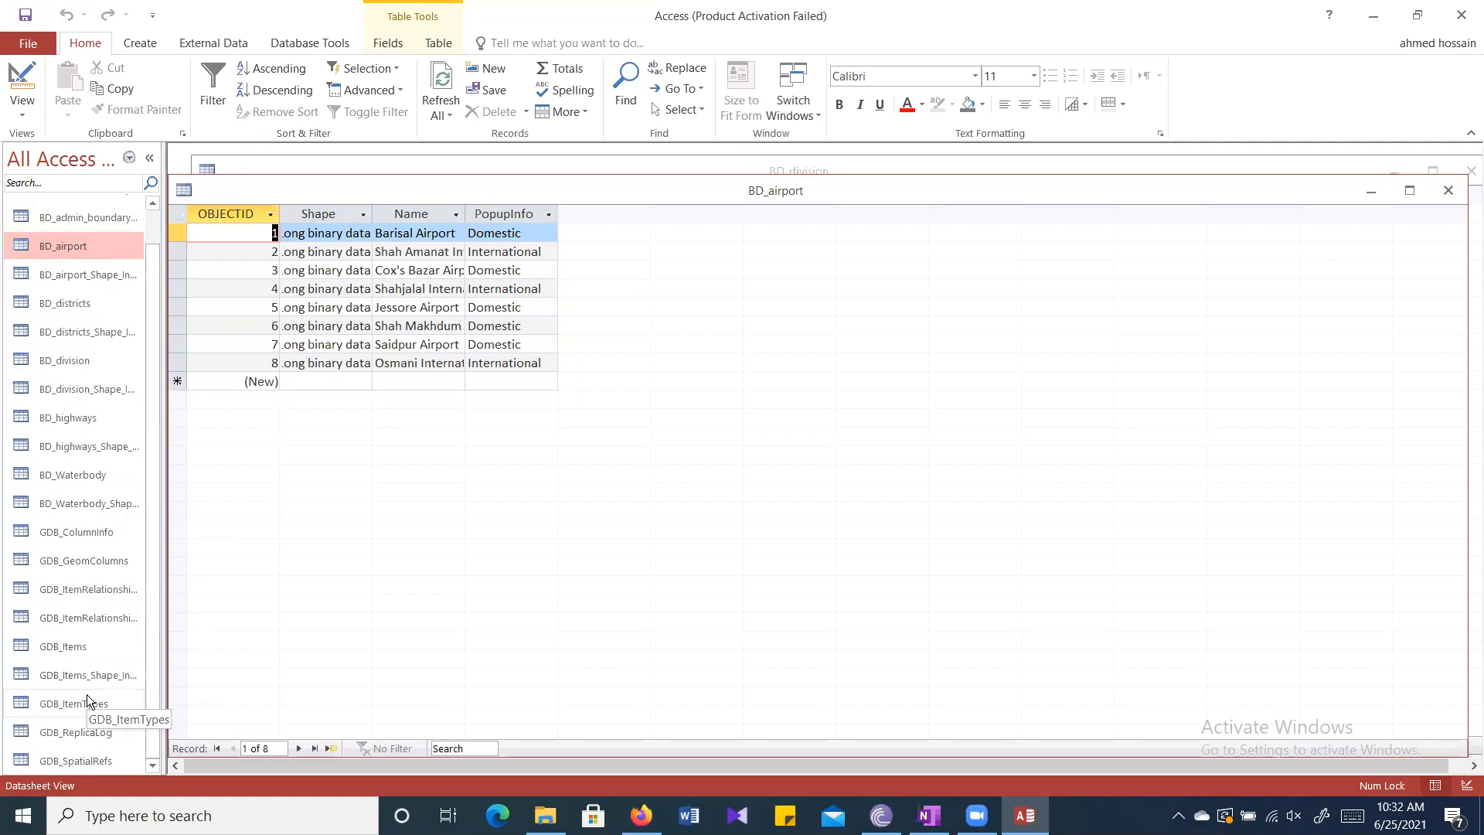
left_click(433, 251)
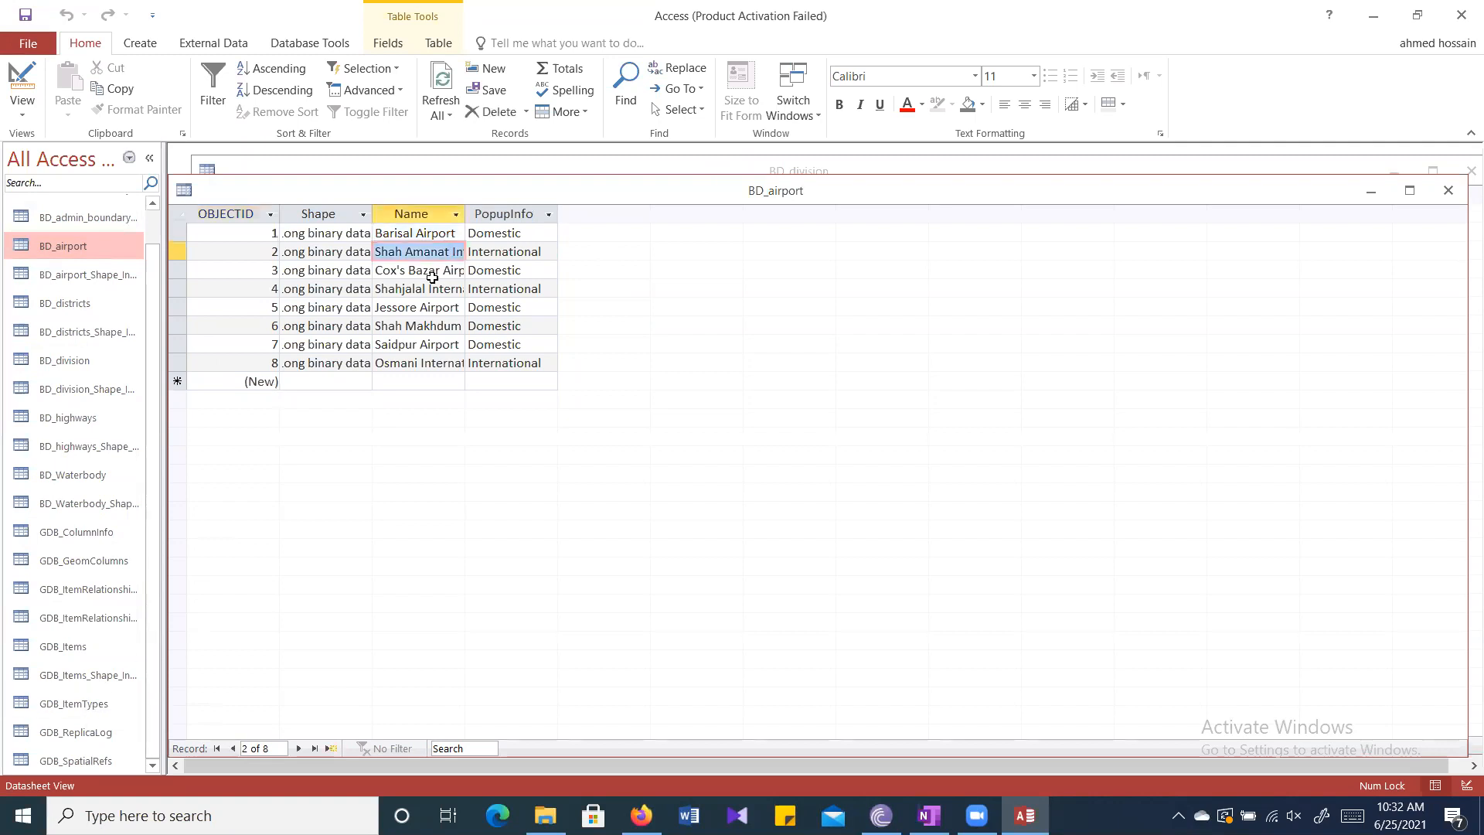
left_click(432, 288)
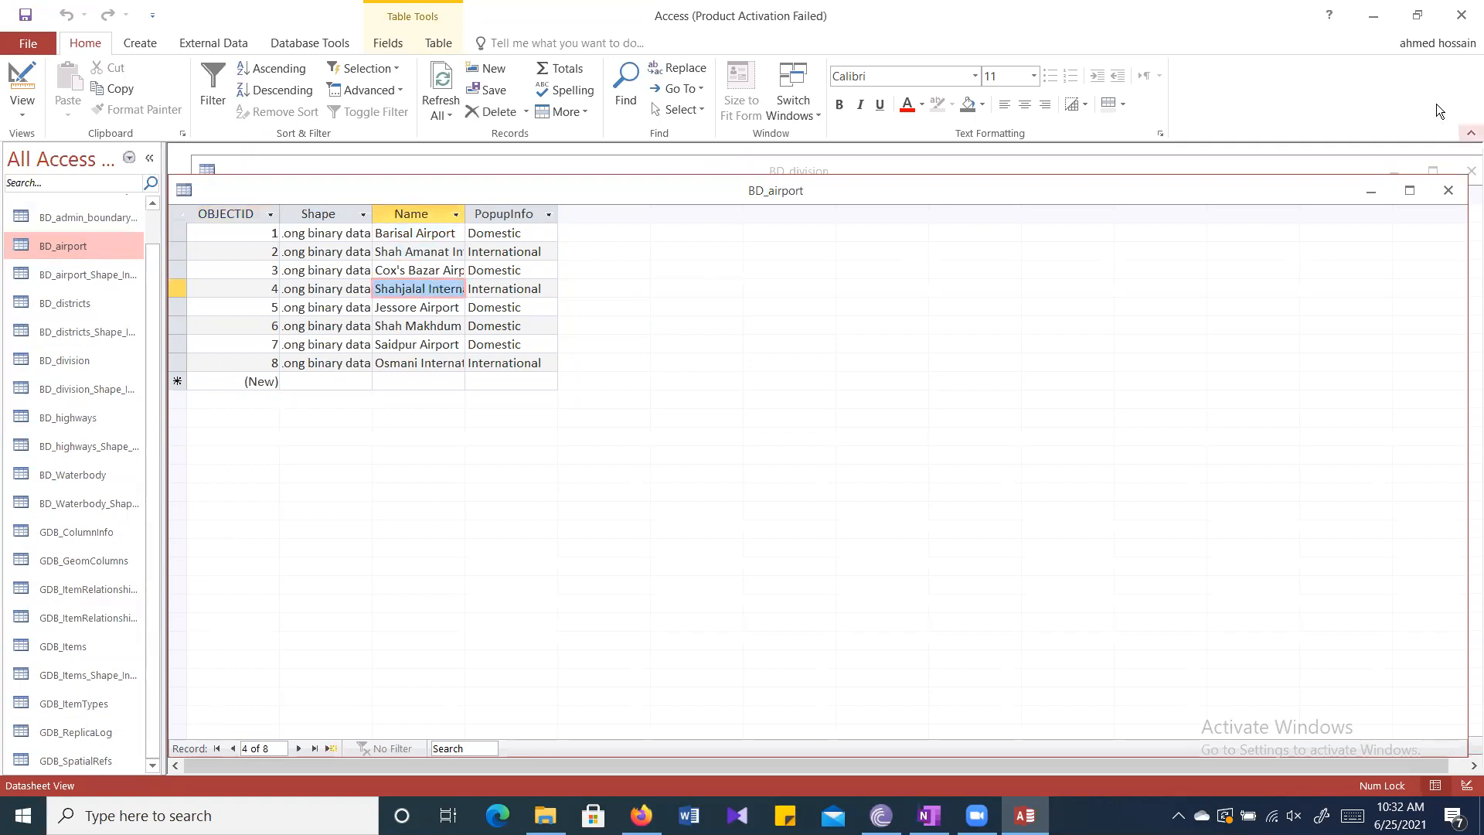
Close the open BD_airport and BD_division tables, then reopen BD_division and move its window slightly up.
left_click(1446, 191)
left_click(1471, 171)
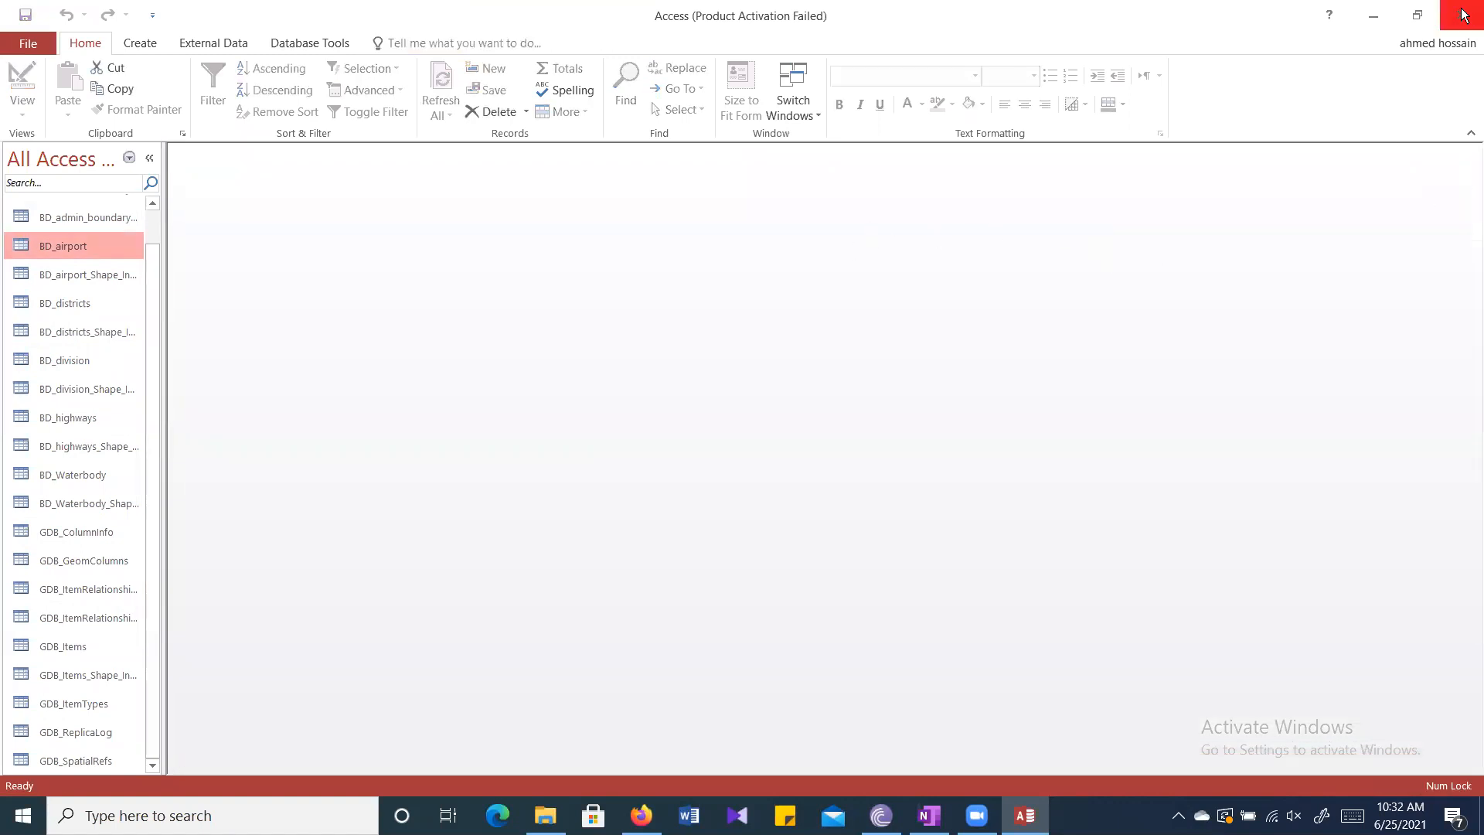
left_click(74, 296)
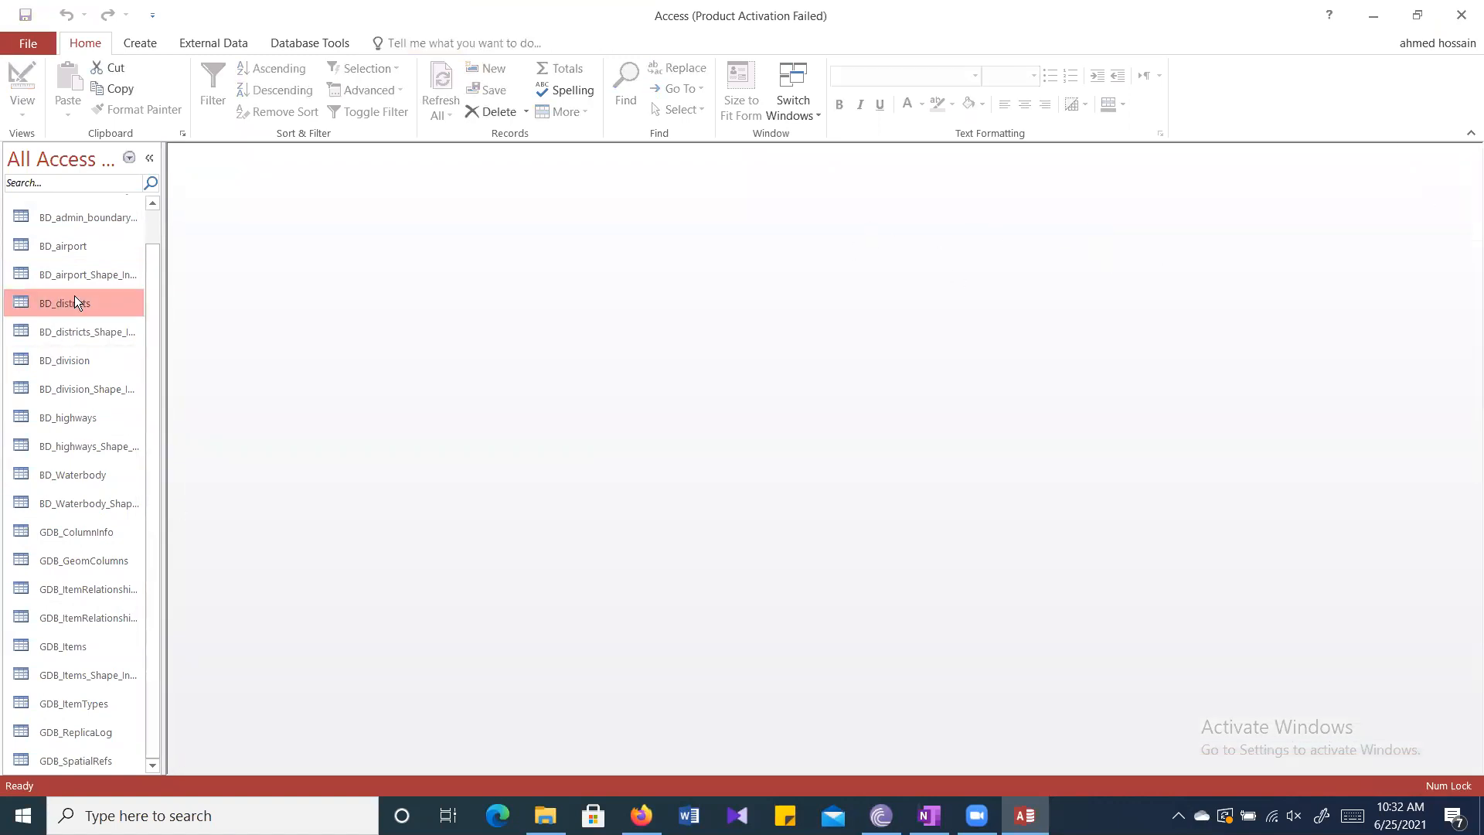
left_click(66, 341)
left_click(66, 364)
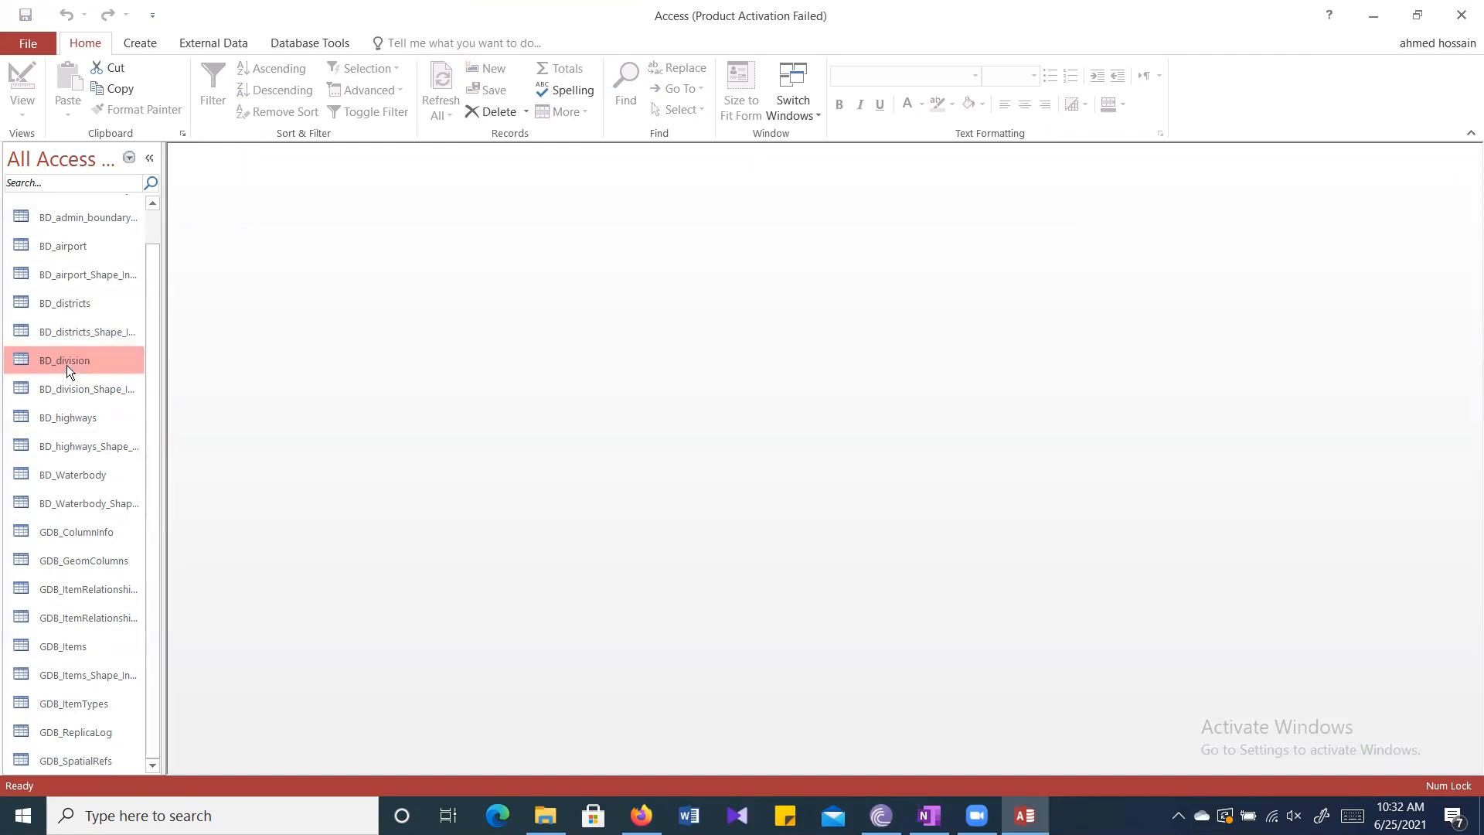
double_click(66, 365)
left_click_drag(609, 176, 598, 159)
Examine the date_ and Shape_Leng values of the division records in BD_division.
left_click(859, 215)
left_click(902, 252)
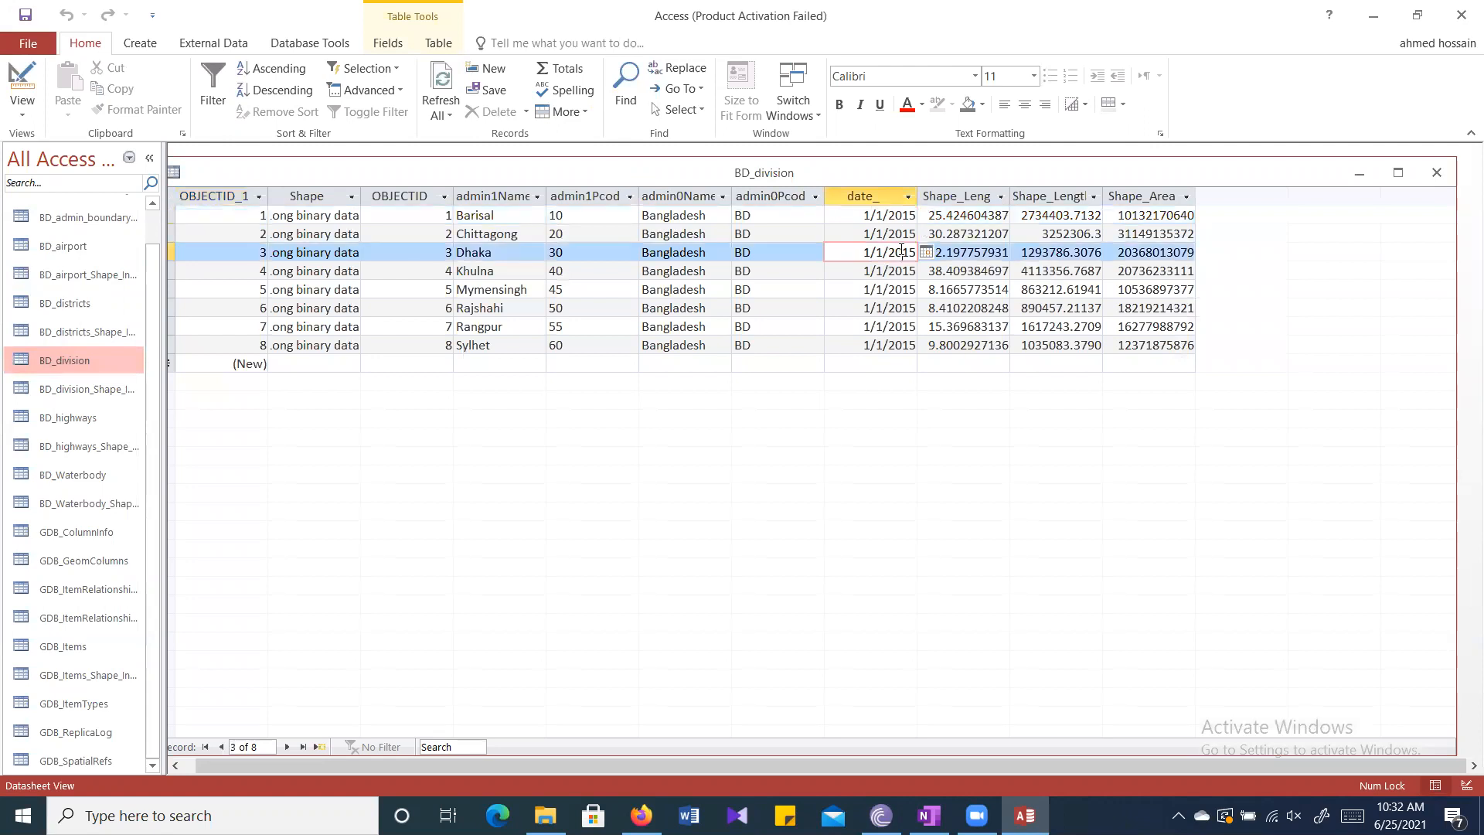
left_click(1008, 215)
key("Down")
key("Down")
key("Down")
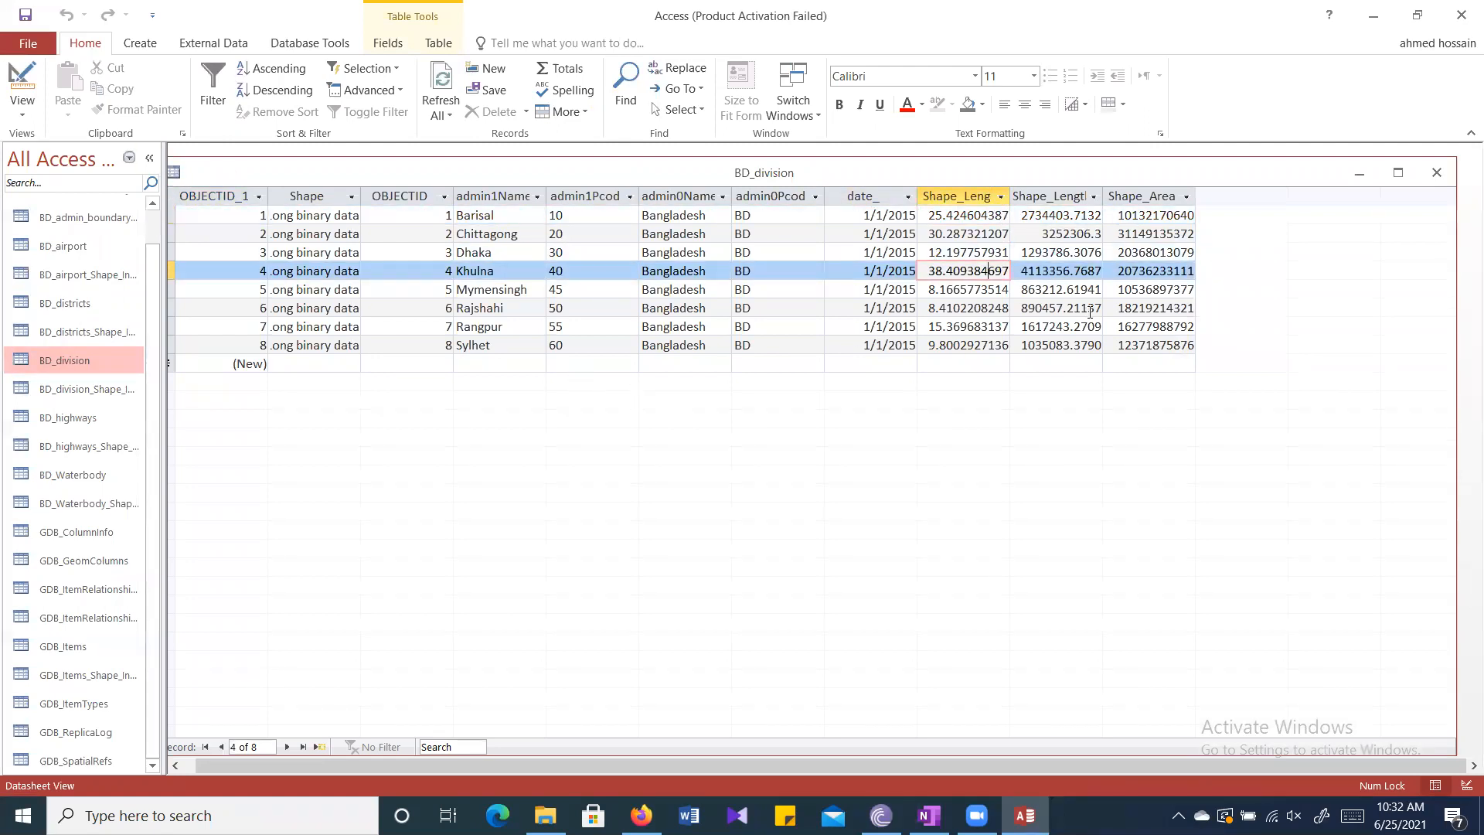
Check the sort and filter options of the Shape column in BD_division without applying any.
left_click(352, 195)
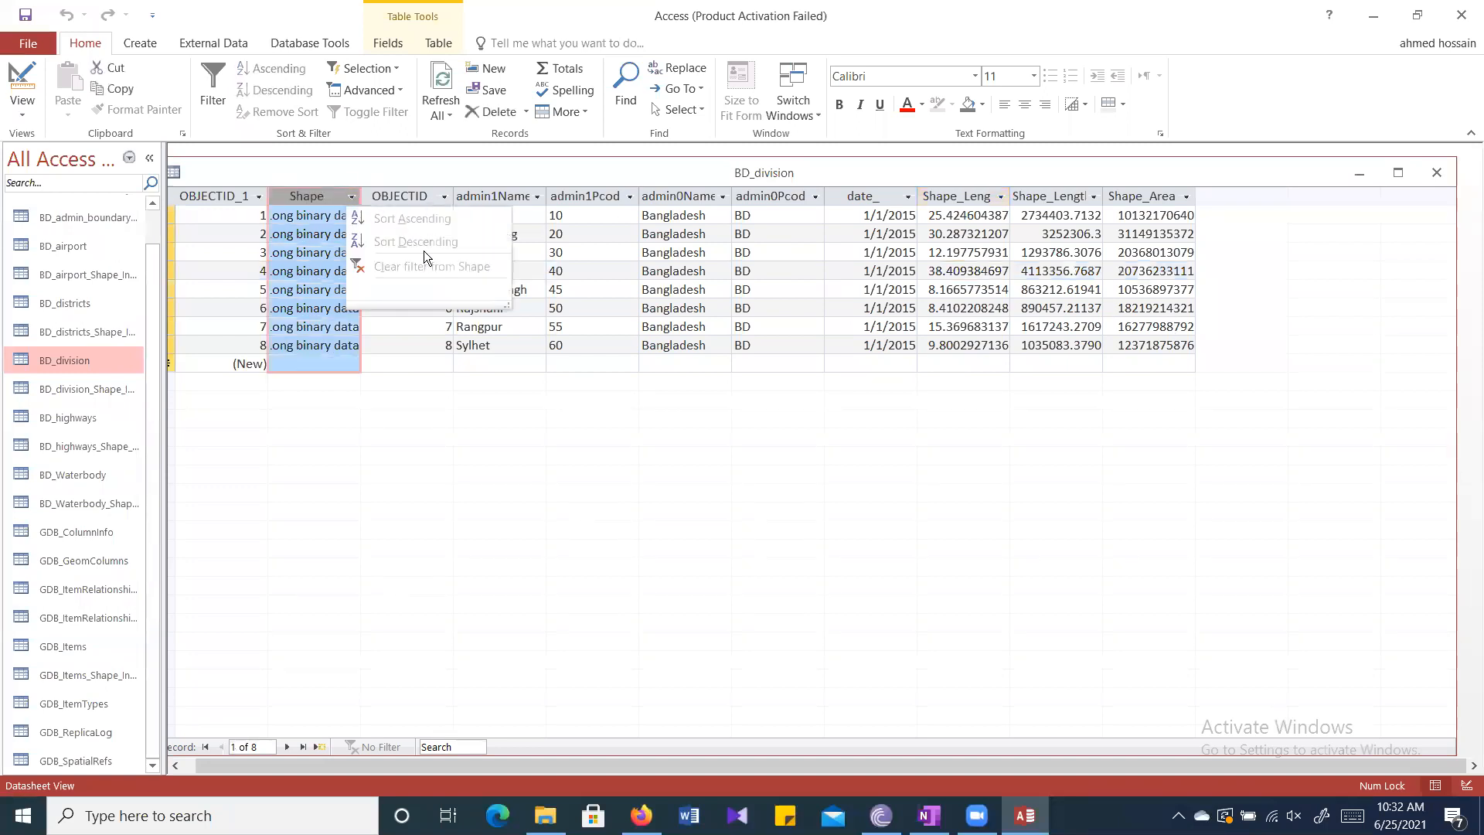
left_click(296, 231)
left_click(311, 215)
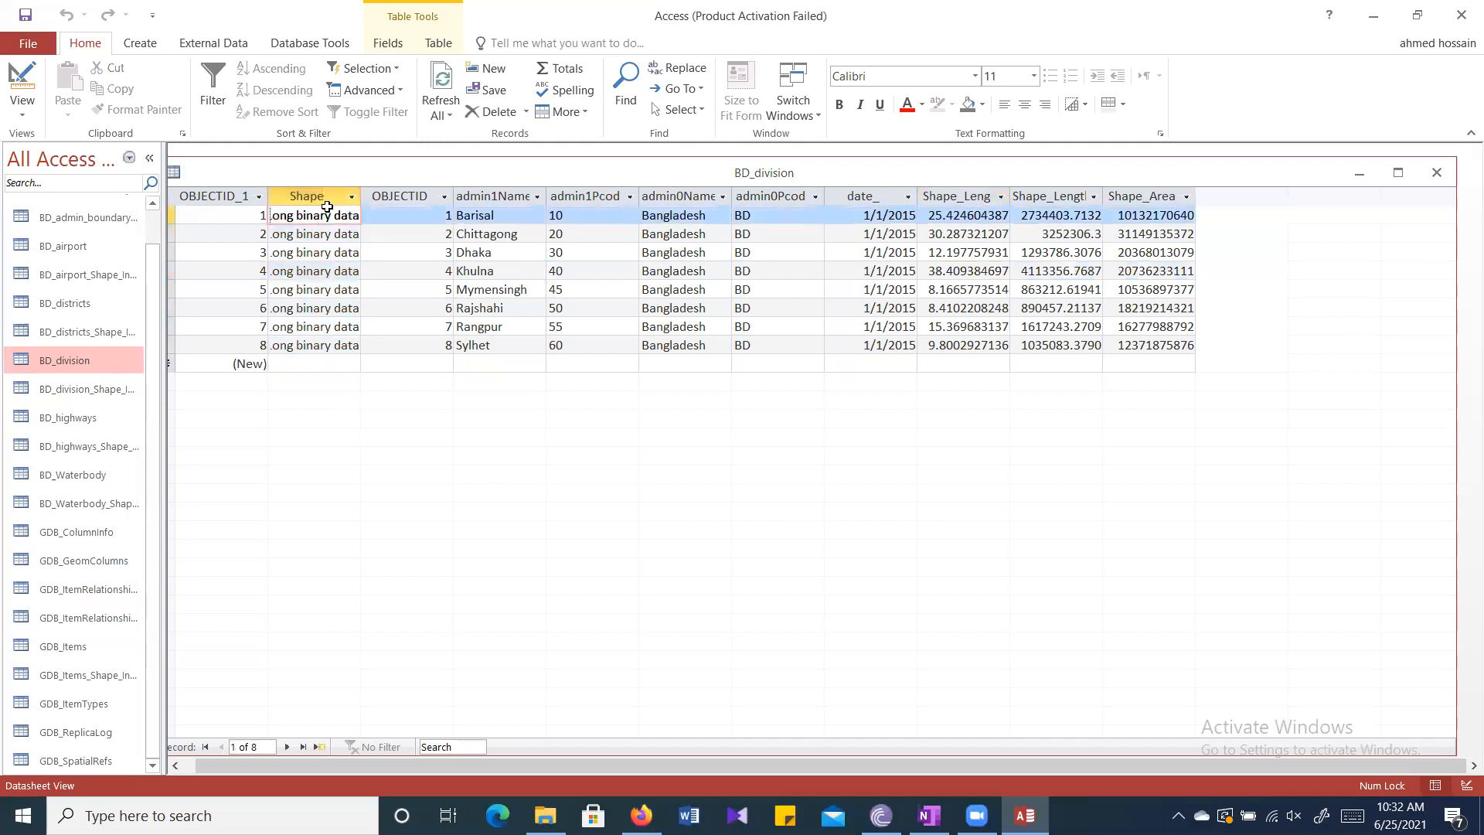
left_click(352, 195)
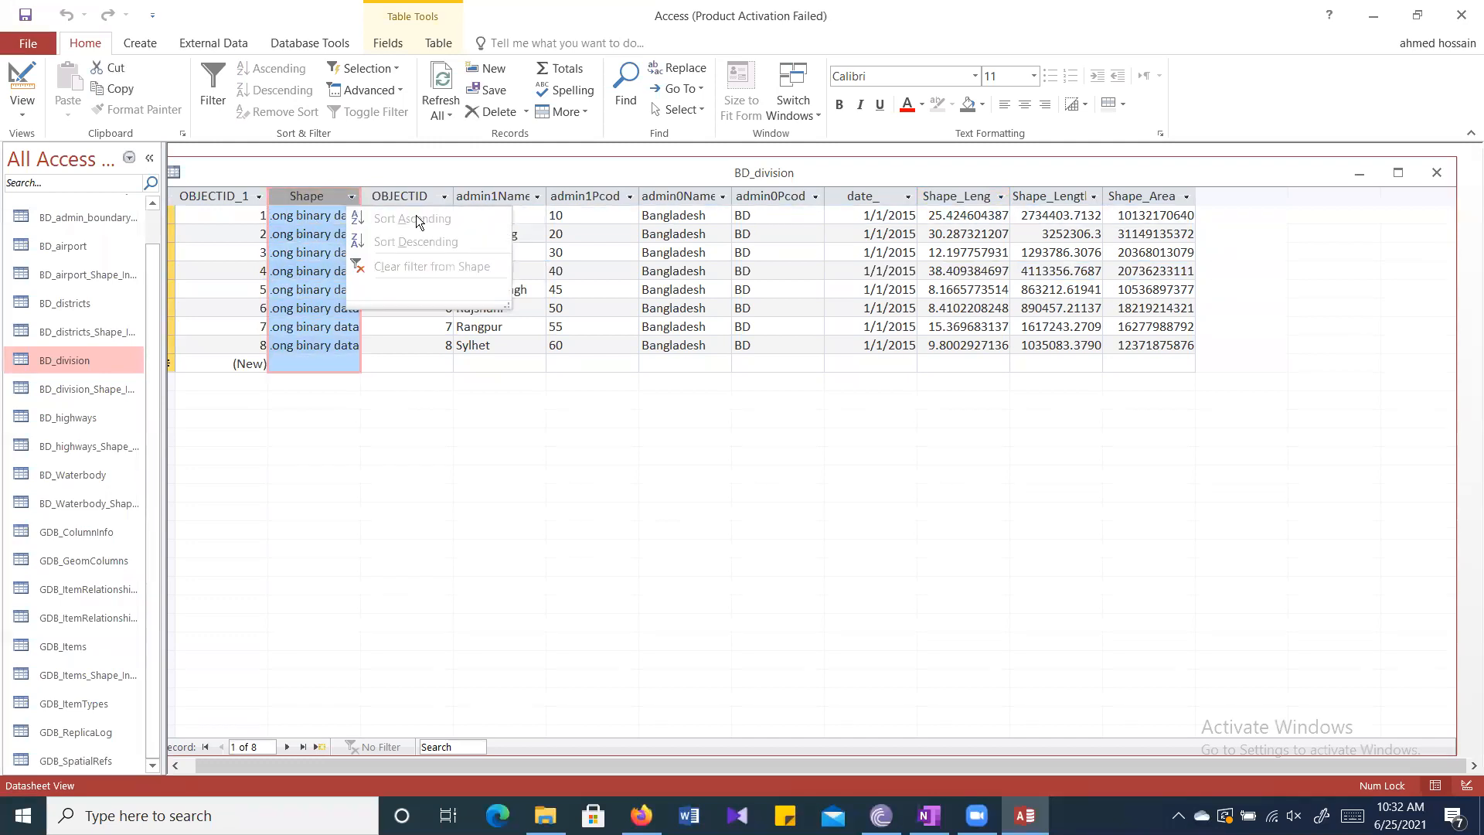
left_click(575, 417)
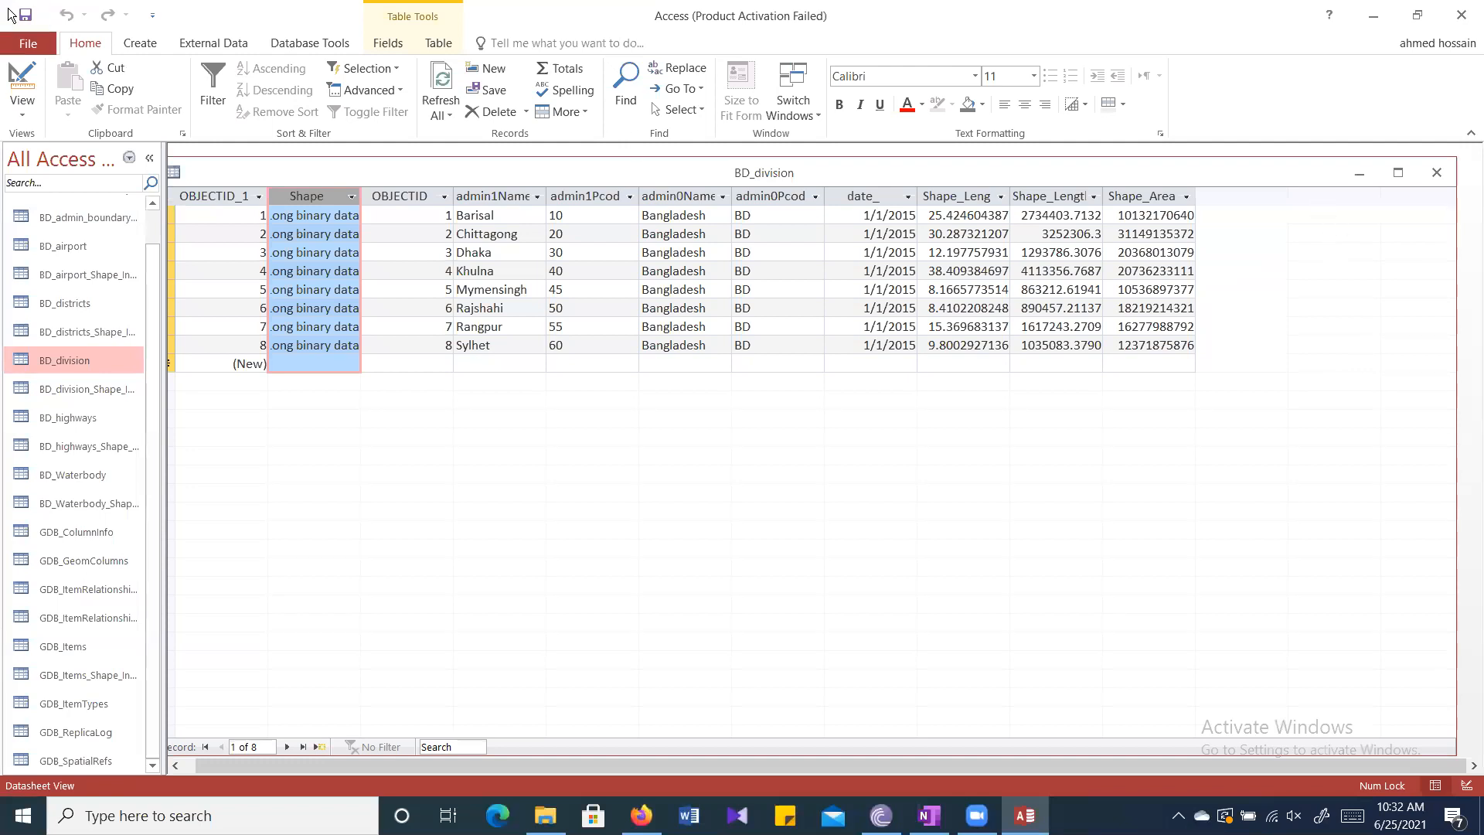
View the BD_division field names and data types in Design View, then return to Datasheet View.
left_click(29, 109)
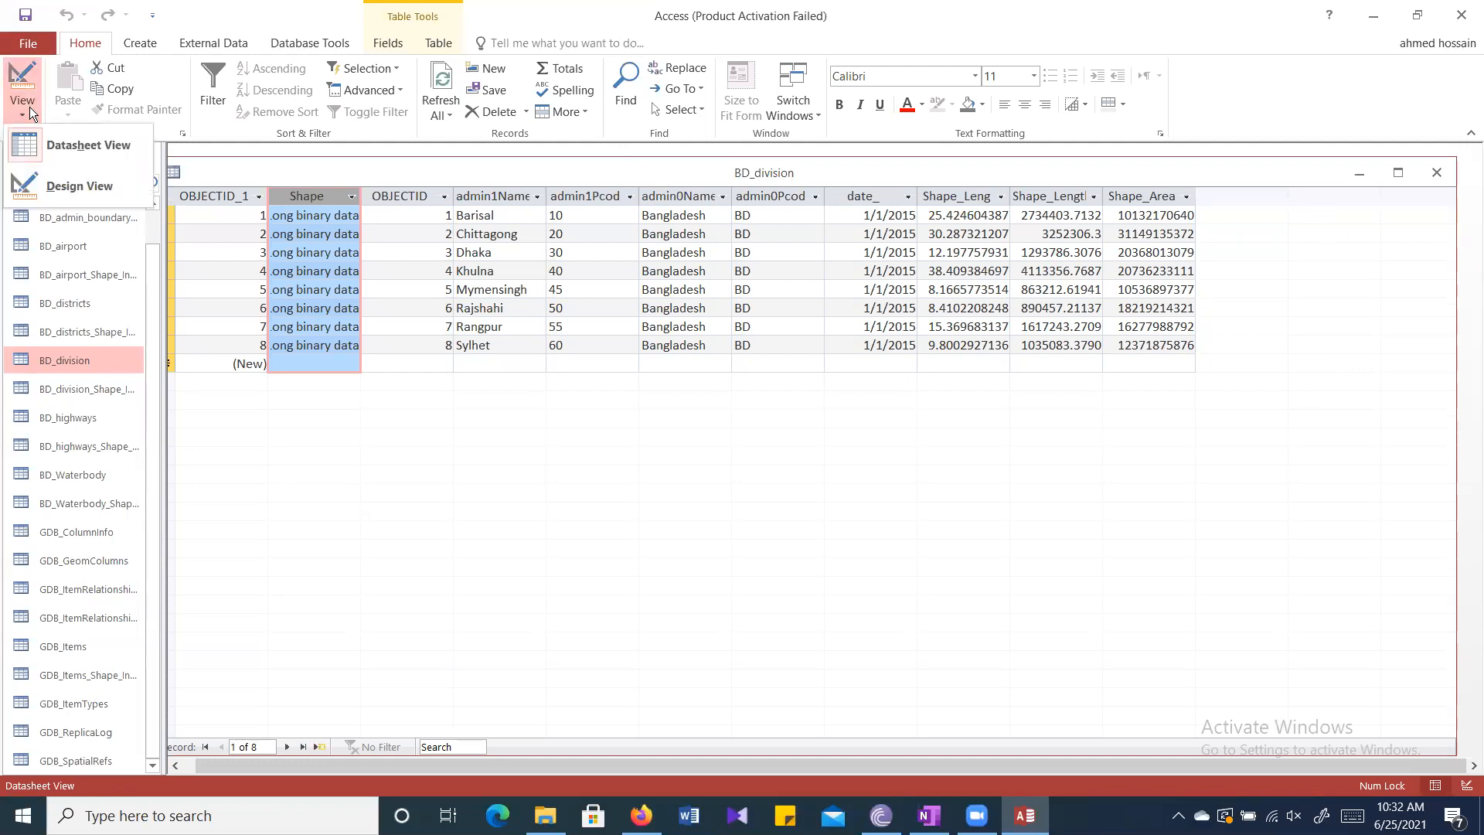
left_click(91, 188)
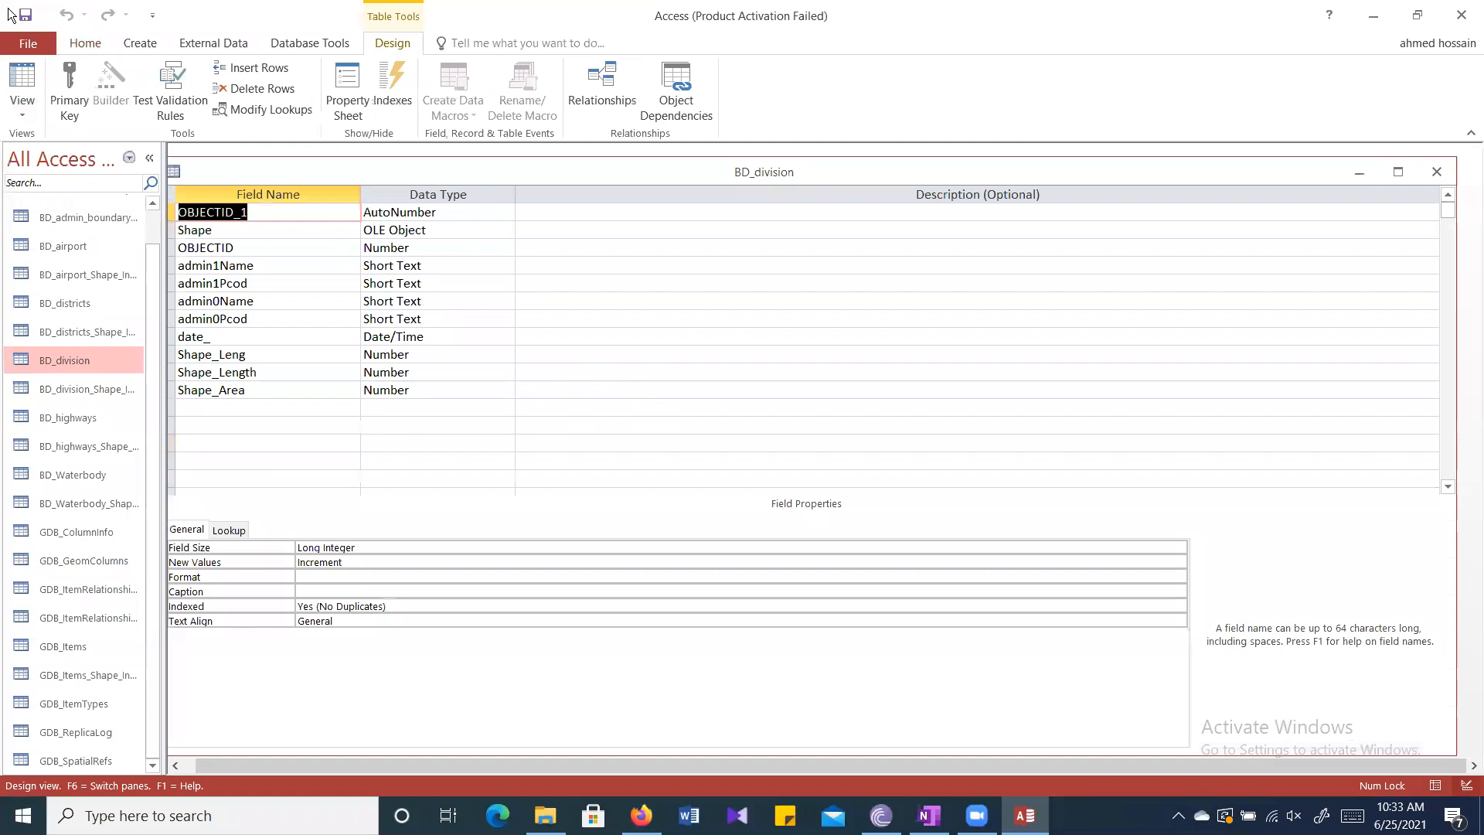
left_click(28, 111)
left_click(89, 149)
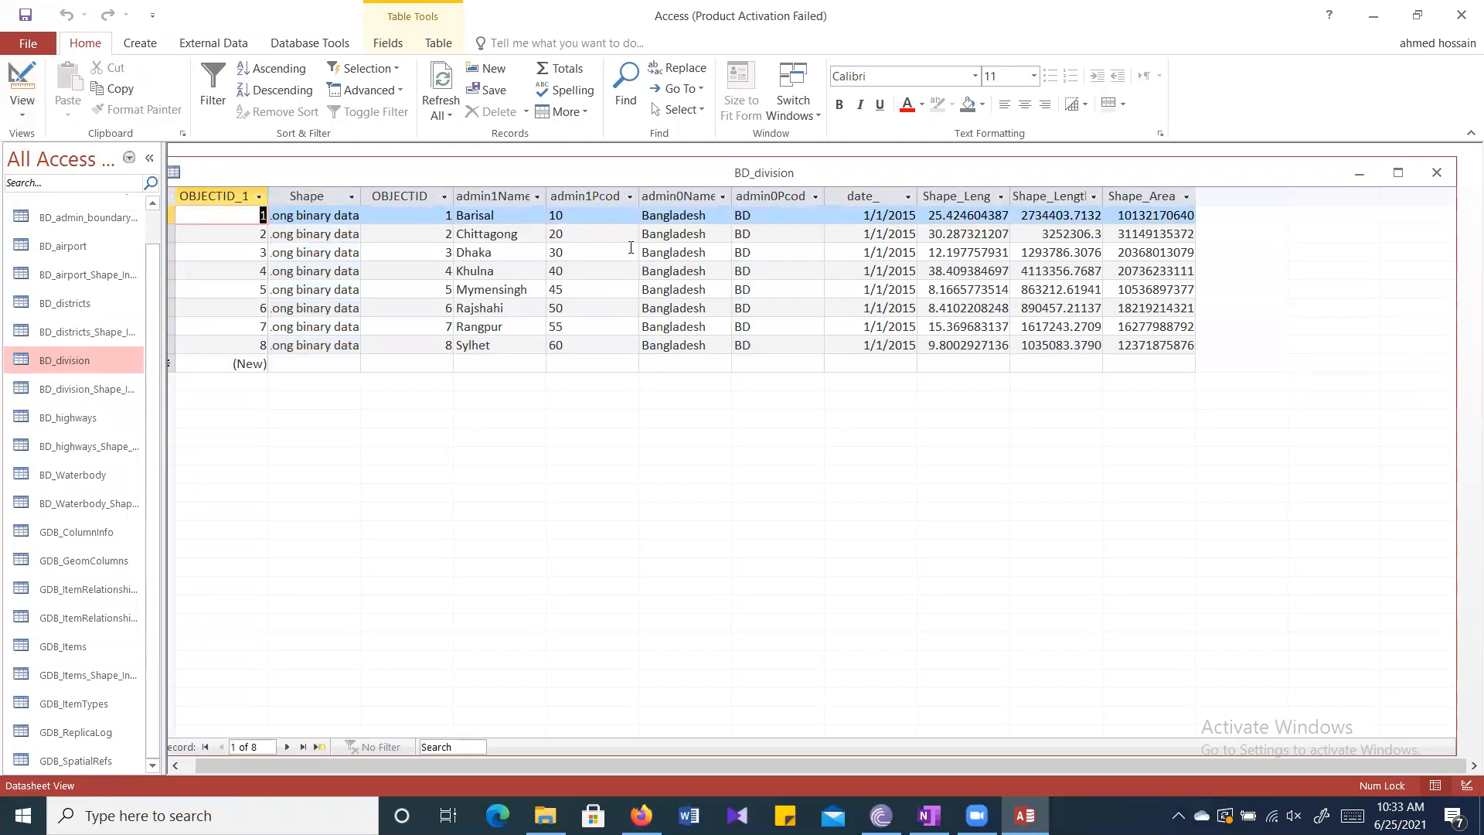
Close the Personal Geodatabase in Access and return to the Data formats folder in File Explorer.
left_click(151, 42)
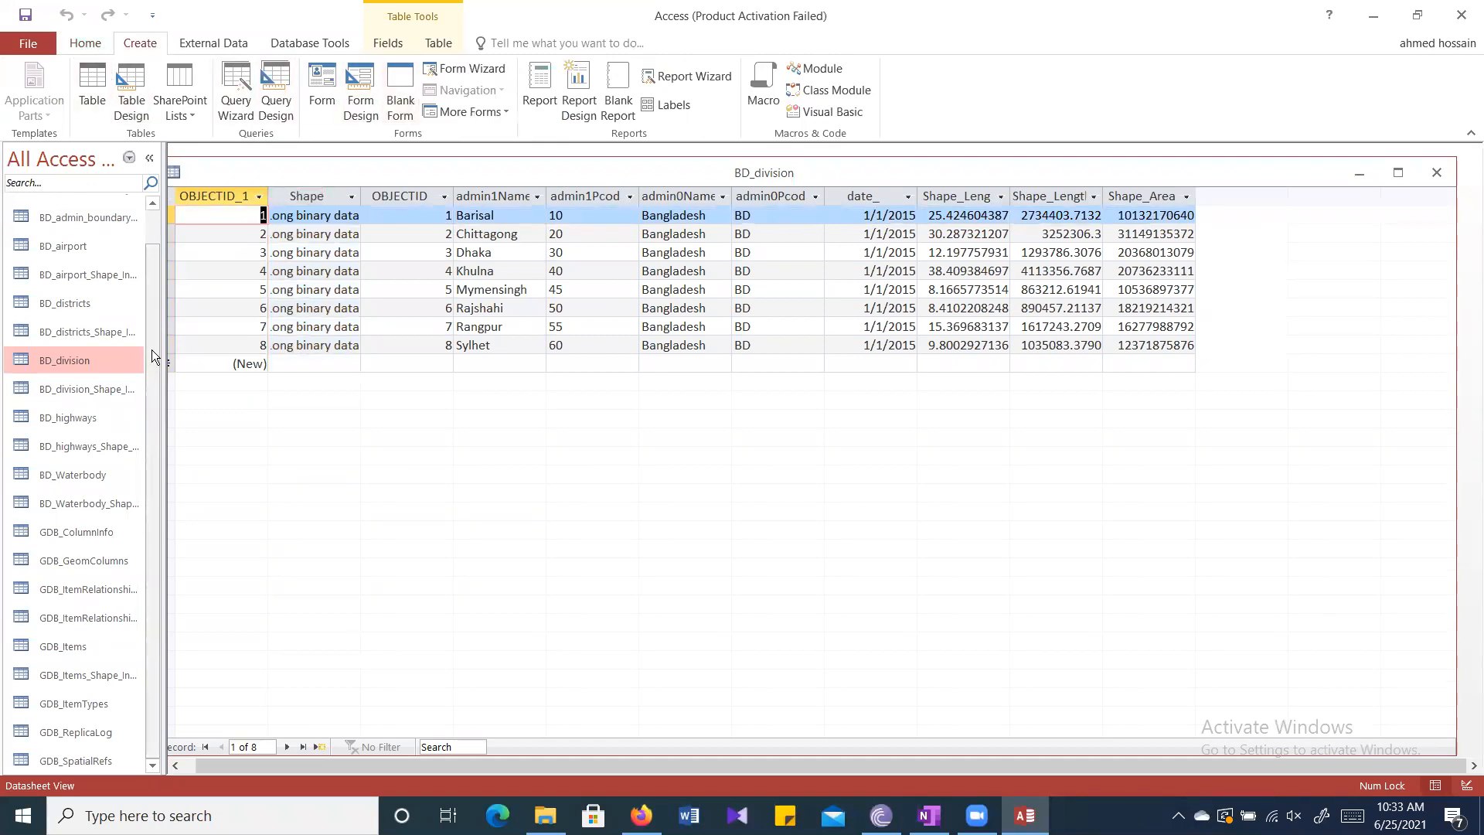
left_click(94, 40)
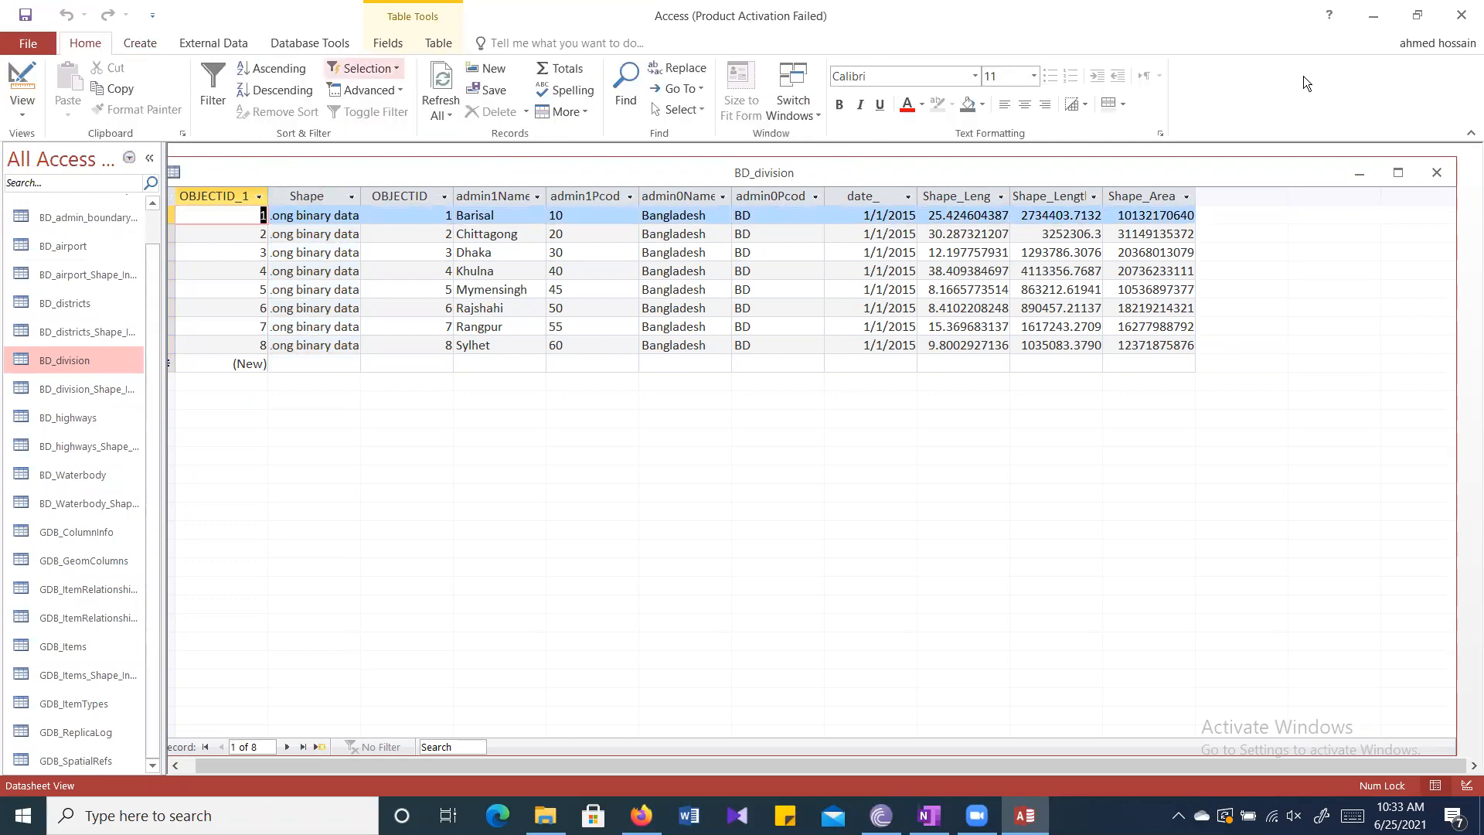
left_click(1460, 15)
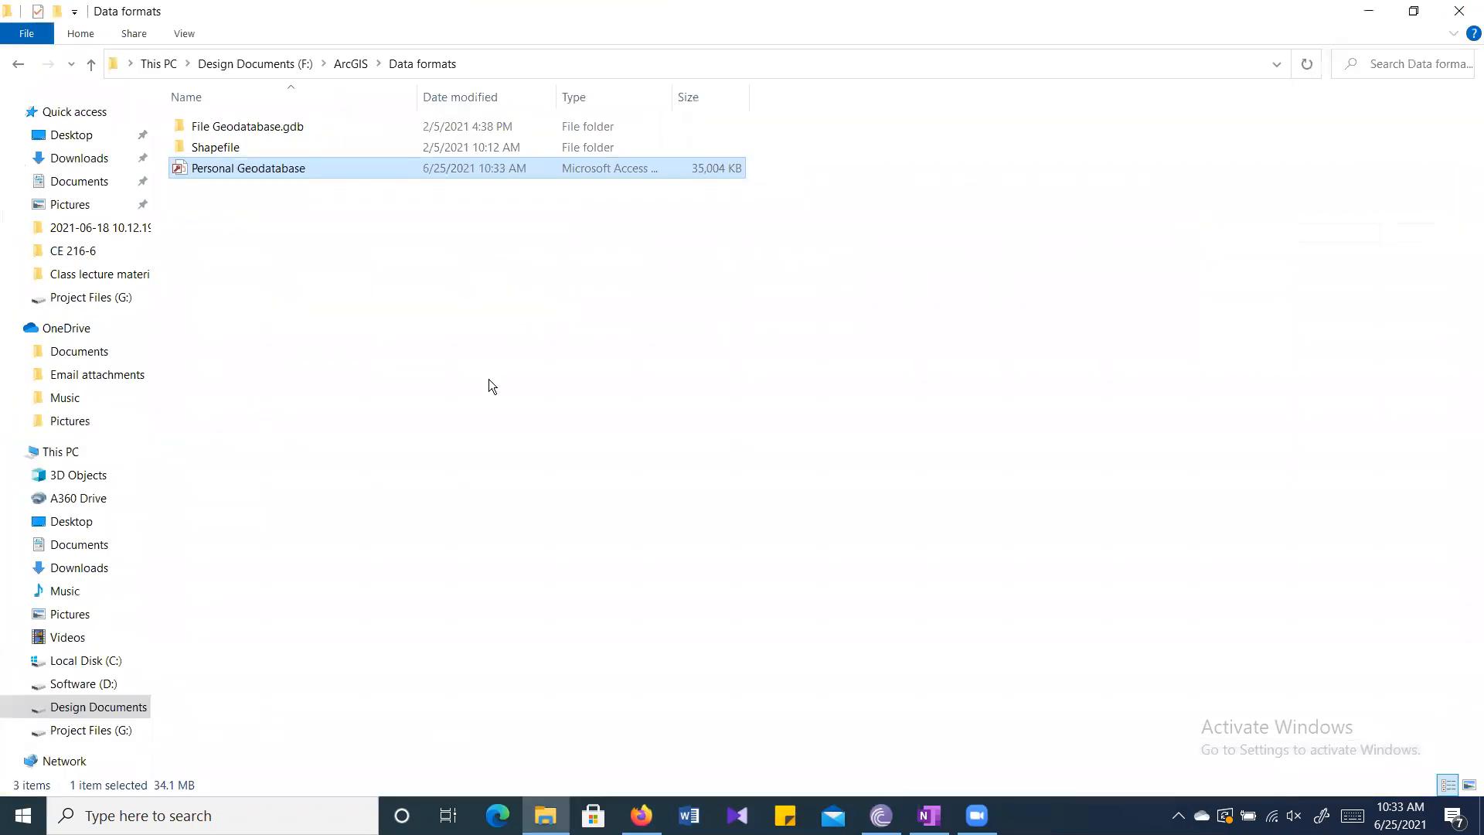
Open the Shapefile folder and look through its list of BD shapefile components.
left_click(442, 218)
right_click(365, 258)
left_click(501, 344)
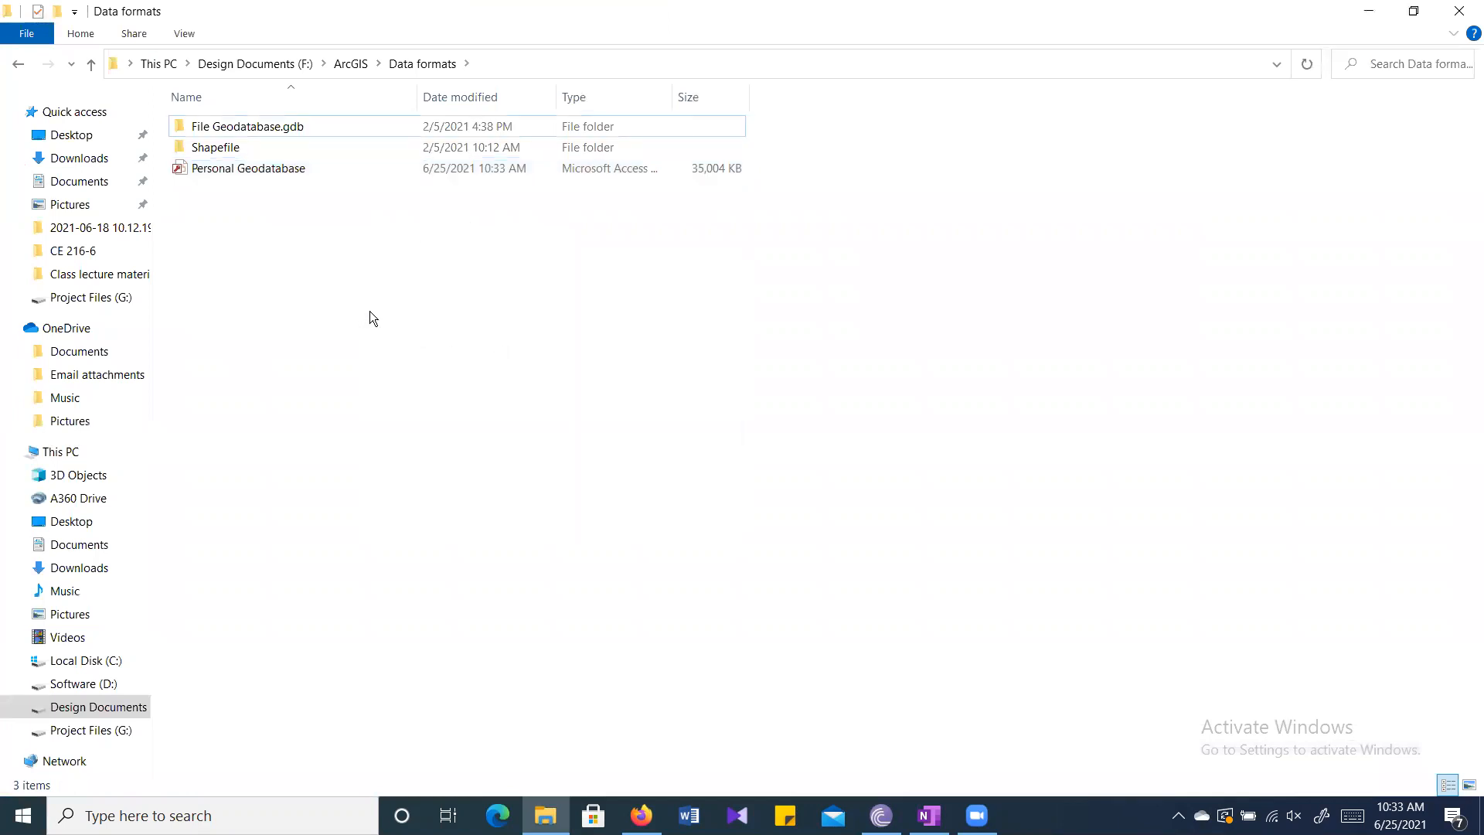
double_click(379, 138)
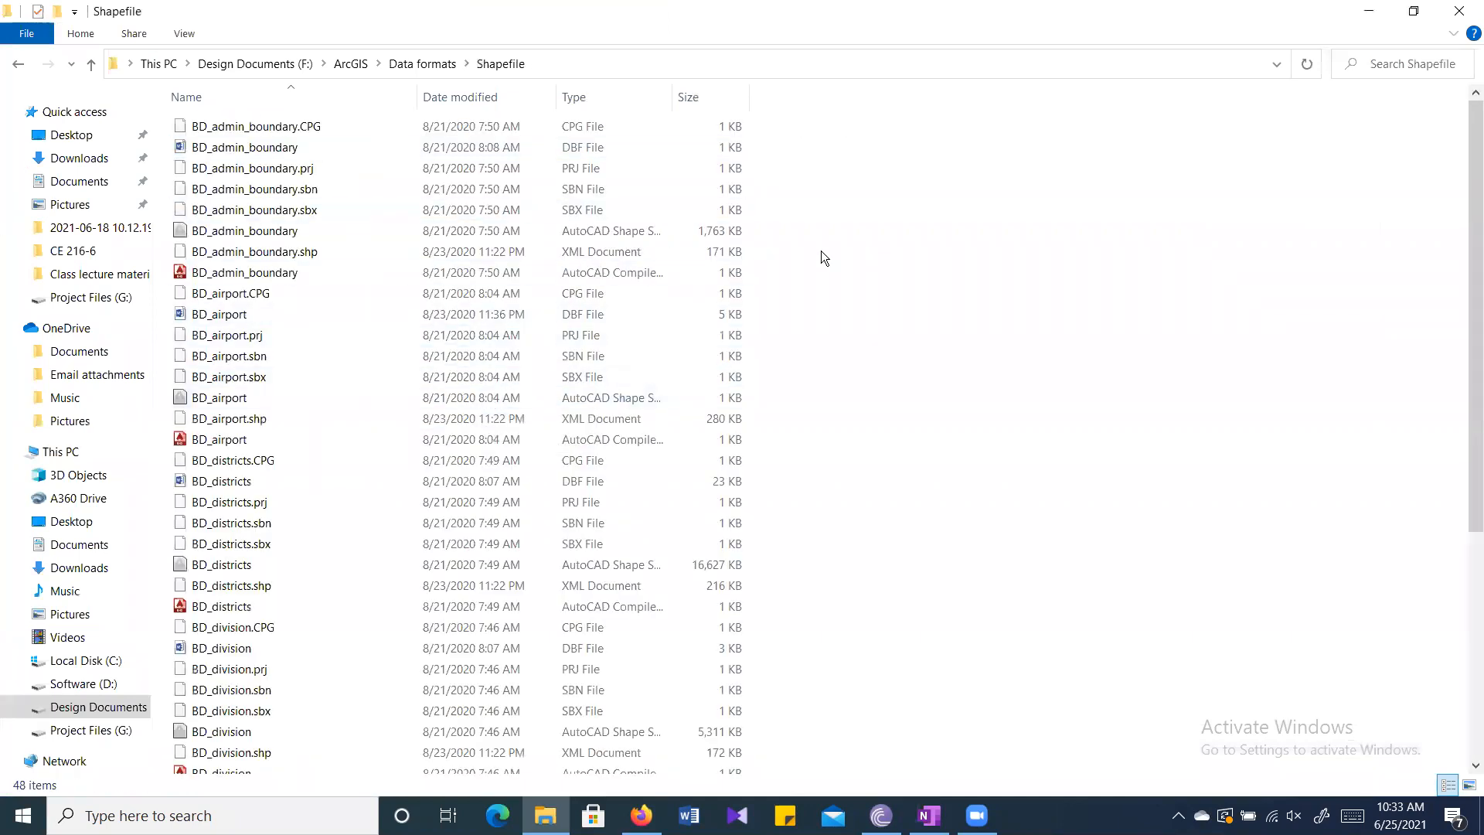
scroll(419, 330, "down", 5)
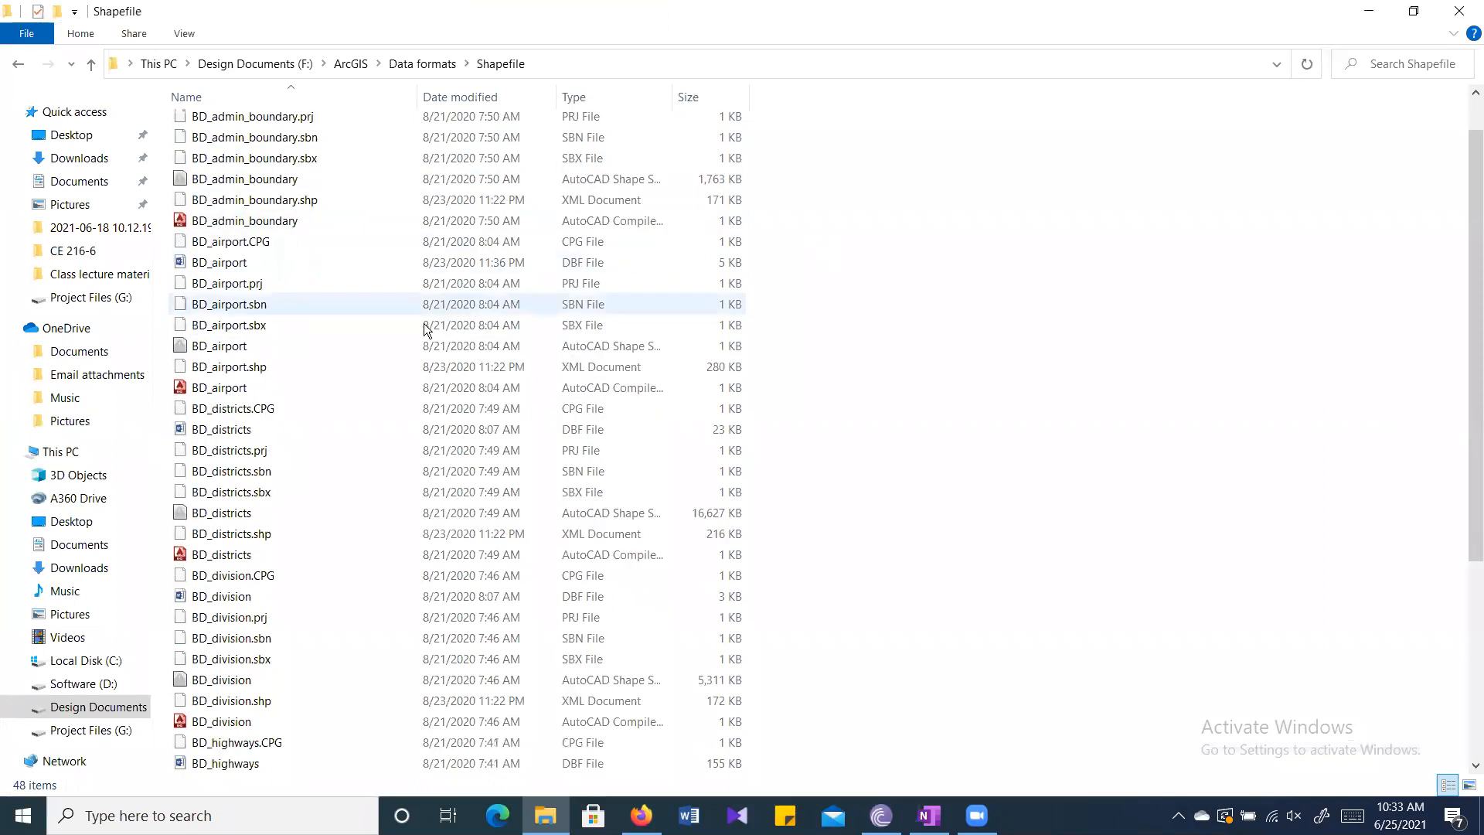
scroll(419, 324, "up", 5)
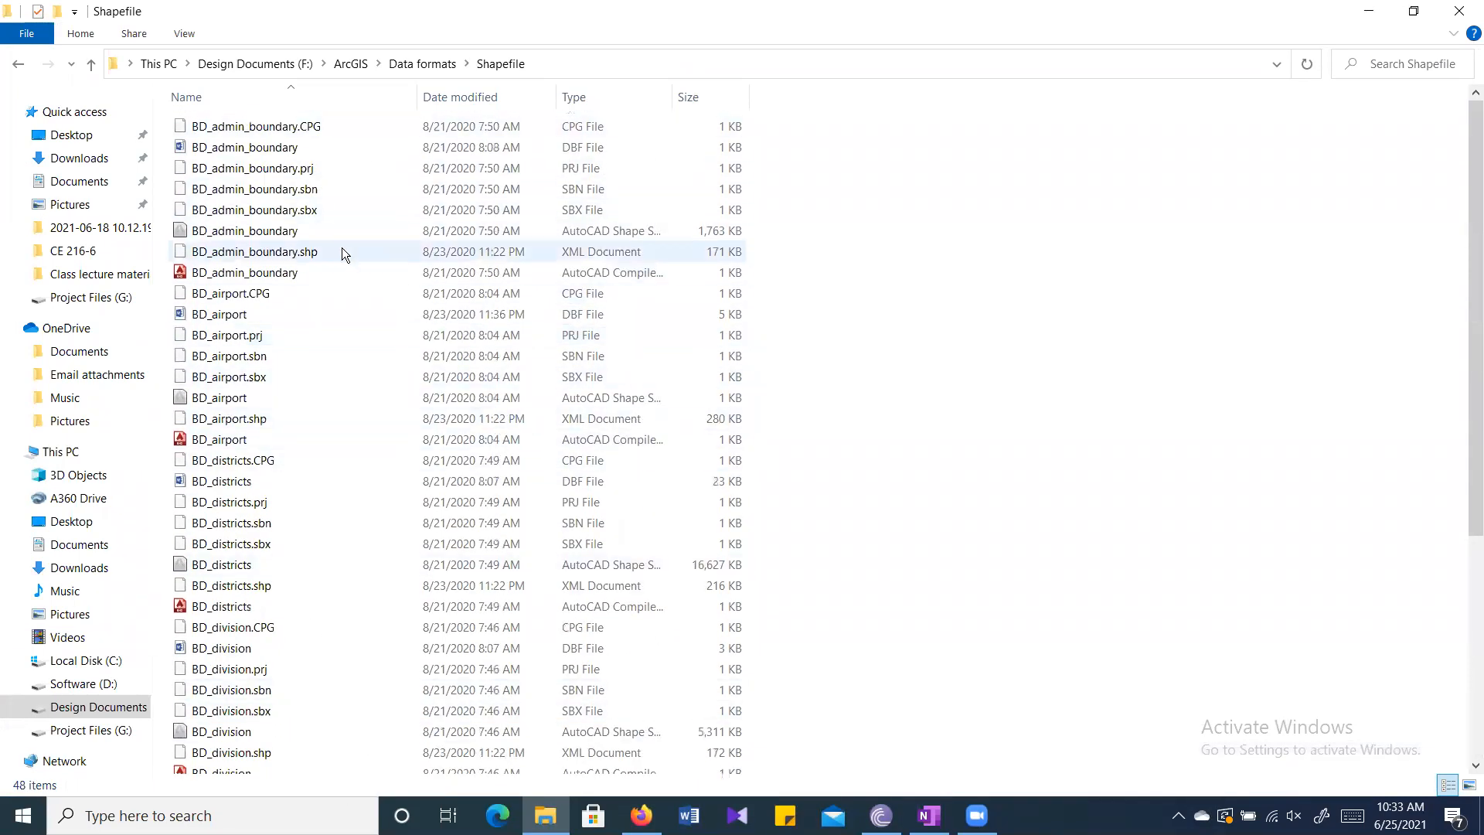
Select the eight BD_admin_boundary files as a group, then compare its AutoCAD Shape and AutoCAD Compile type files individually.
left_click_drag(759, 272, 648, 119)
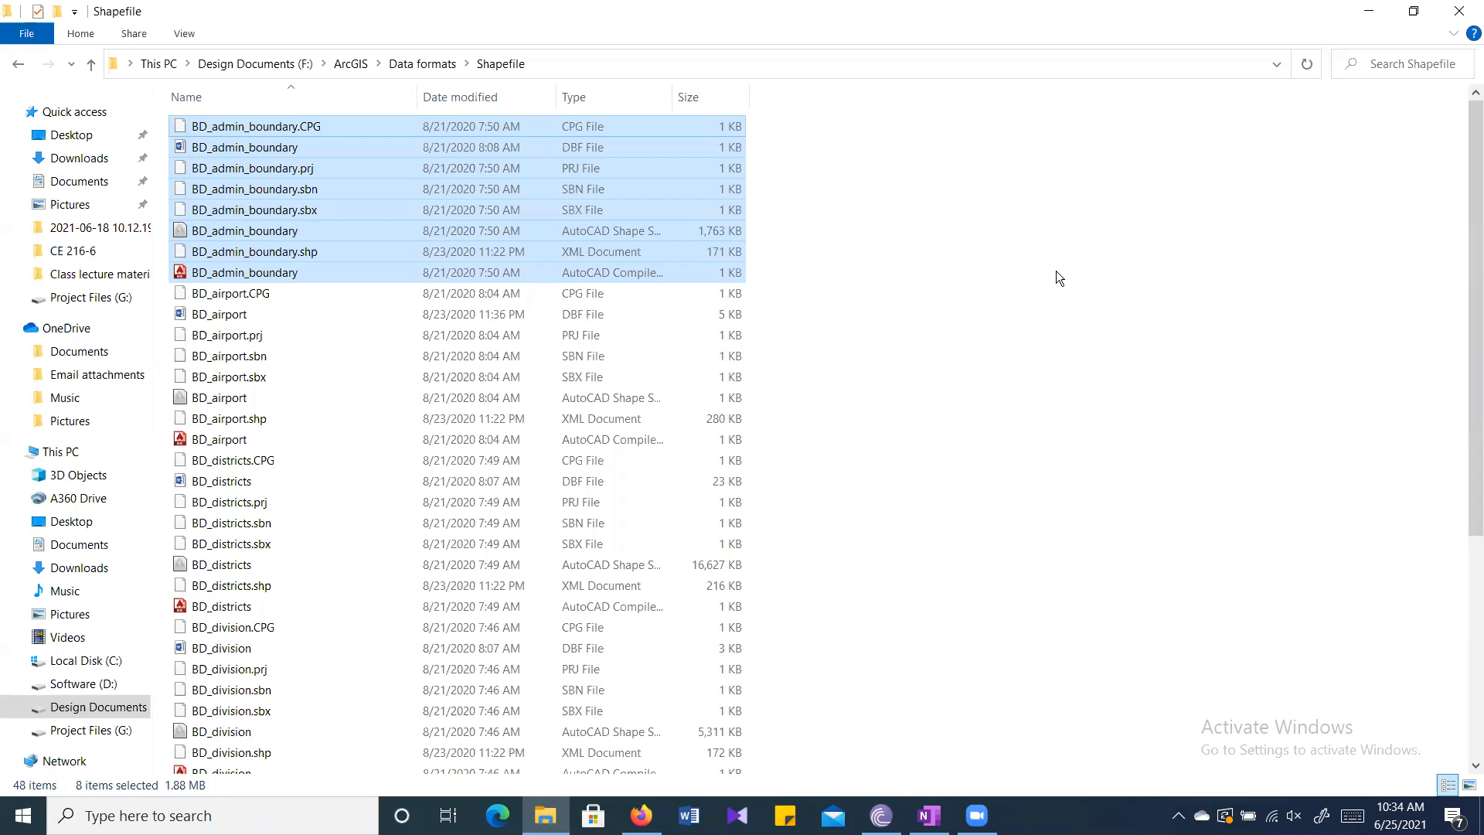
left_click(831, 259)
left_click(629, 232)
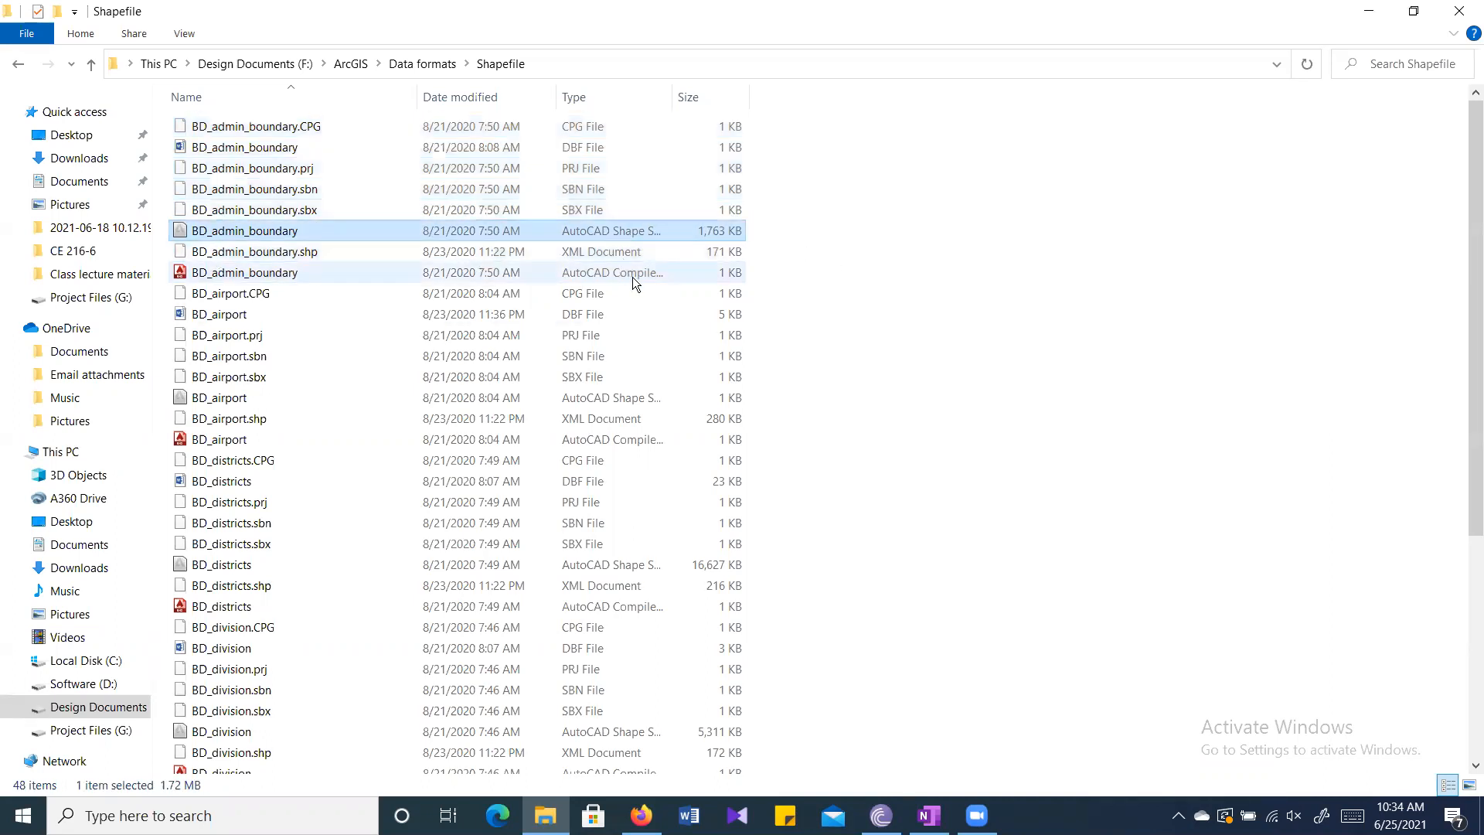
left_click(670, 272)
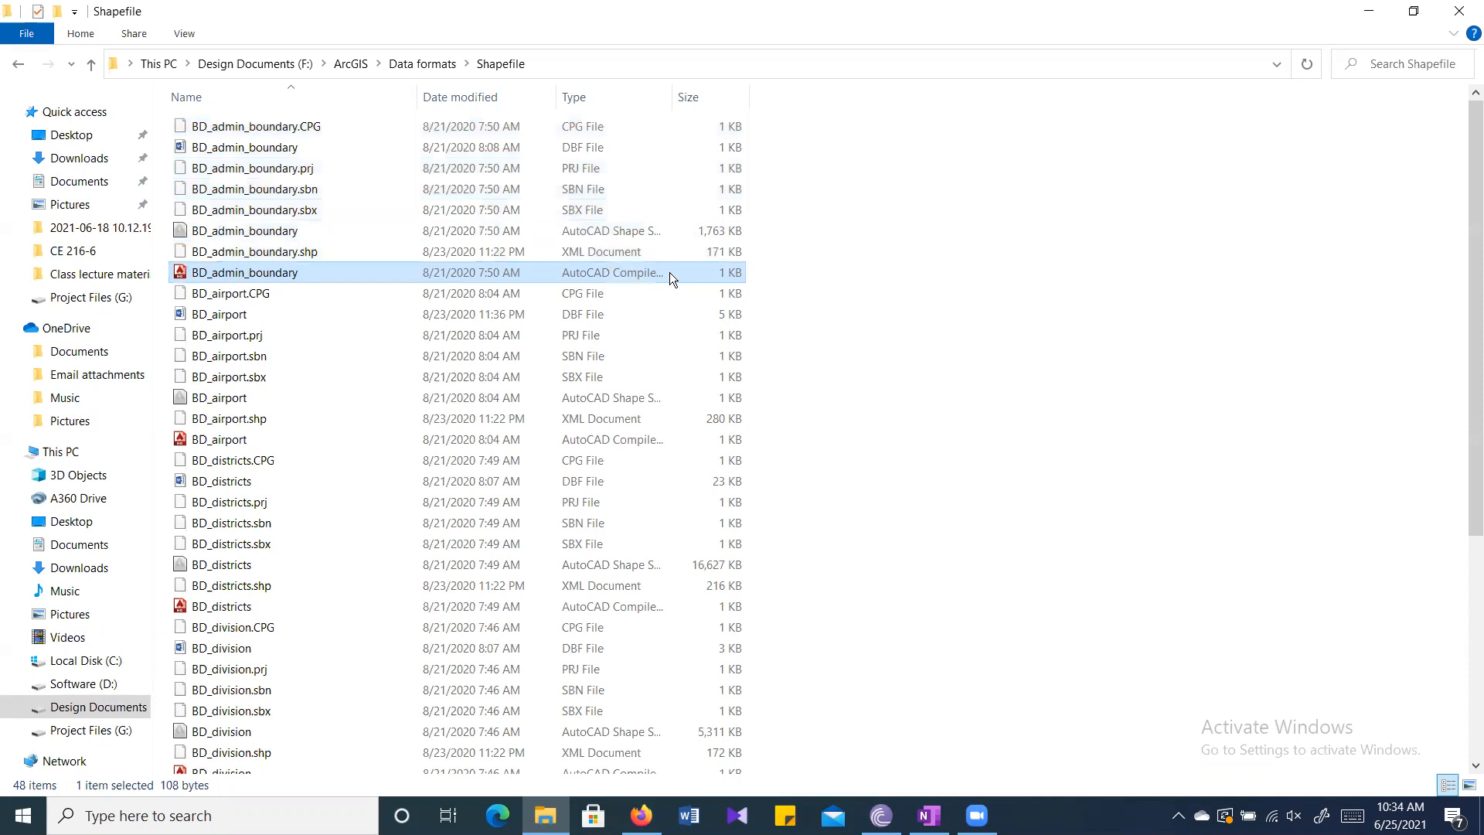
left_click(646, 236)
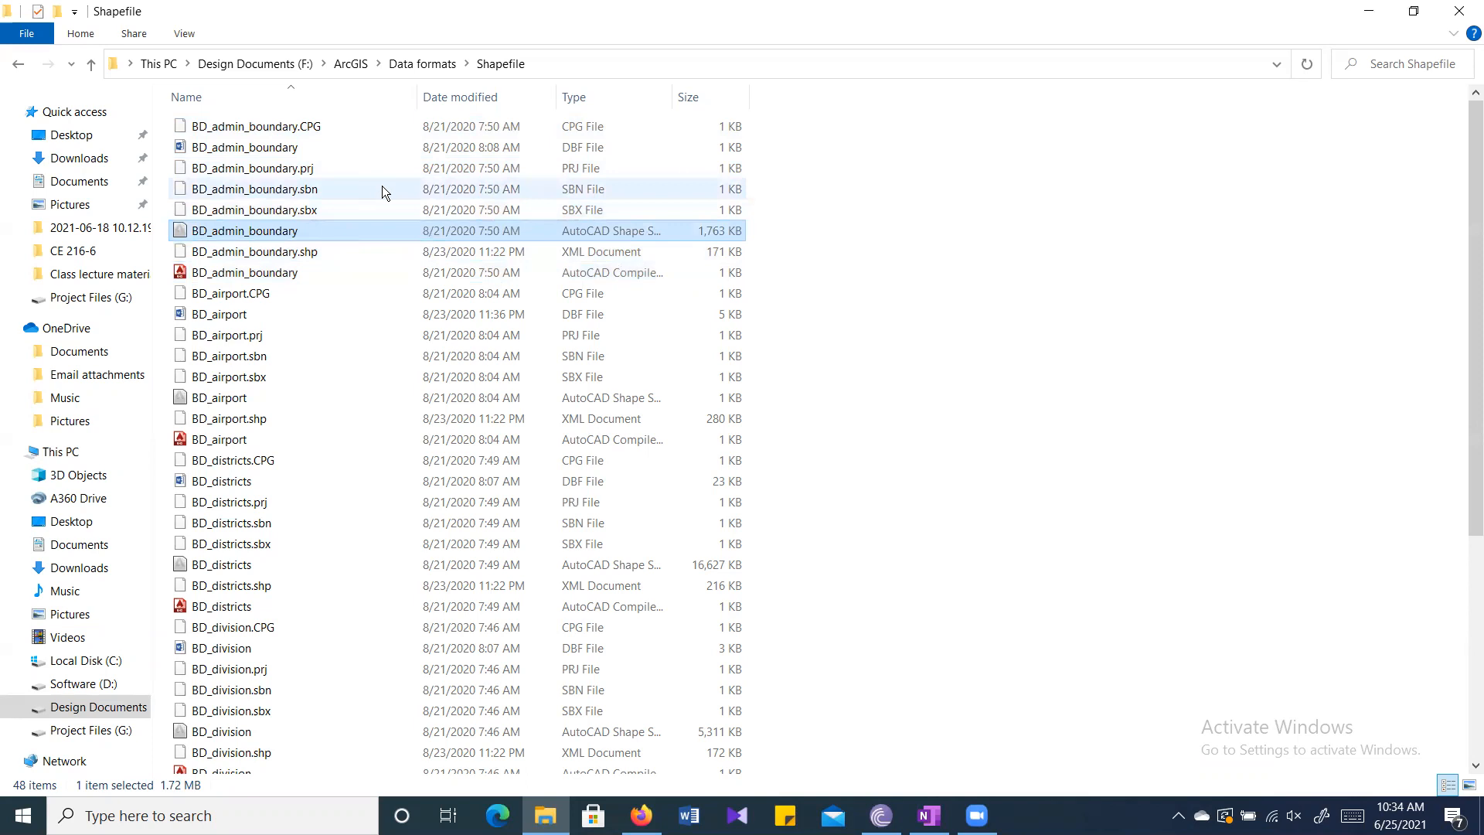
left_click(342, 272)
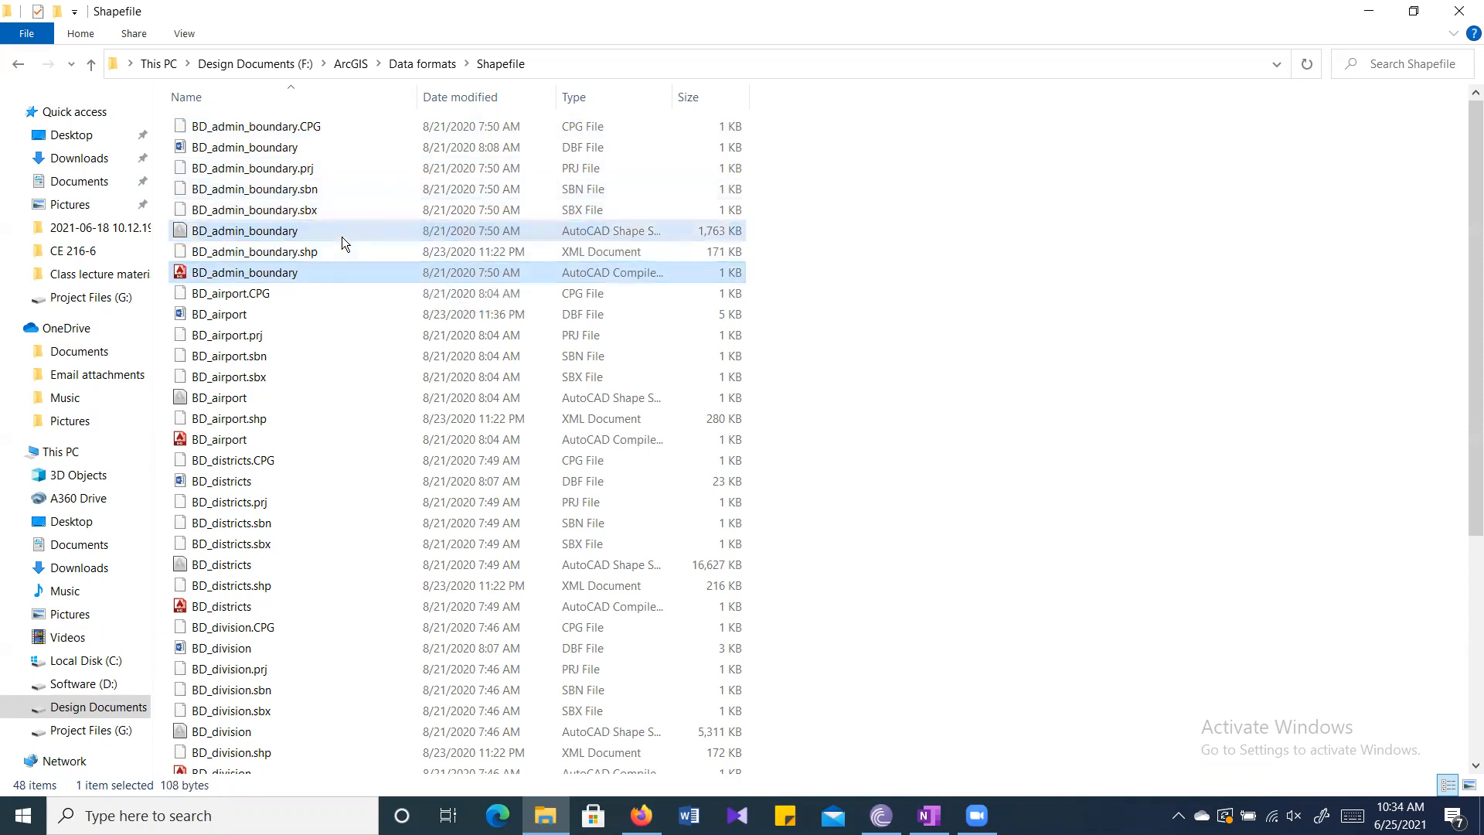
left_click(342, 236)
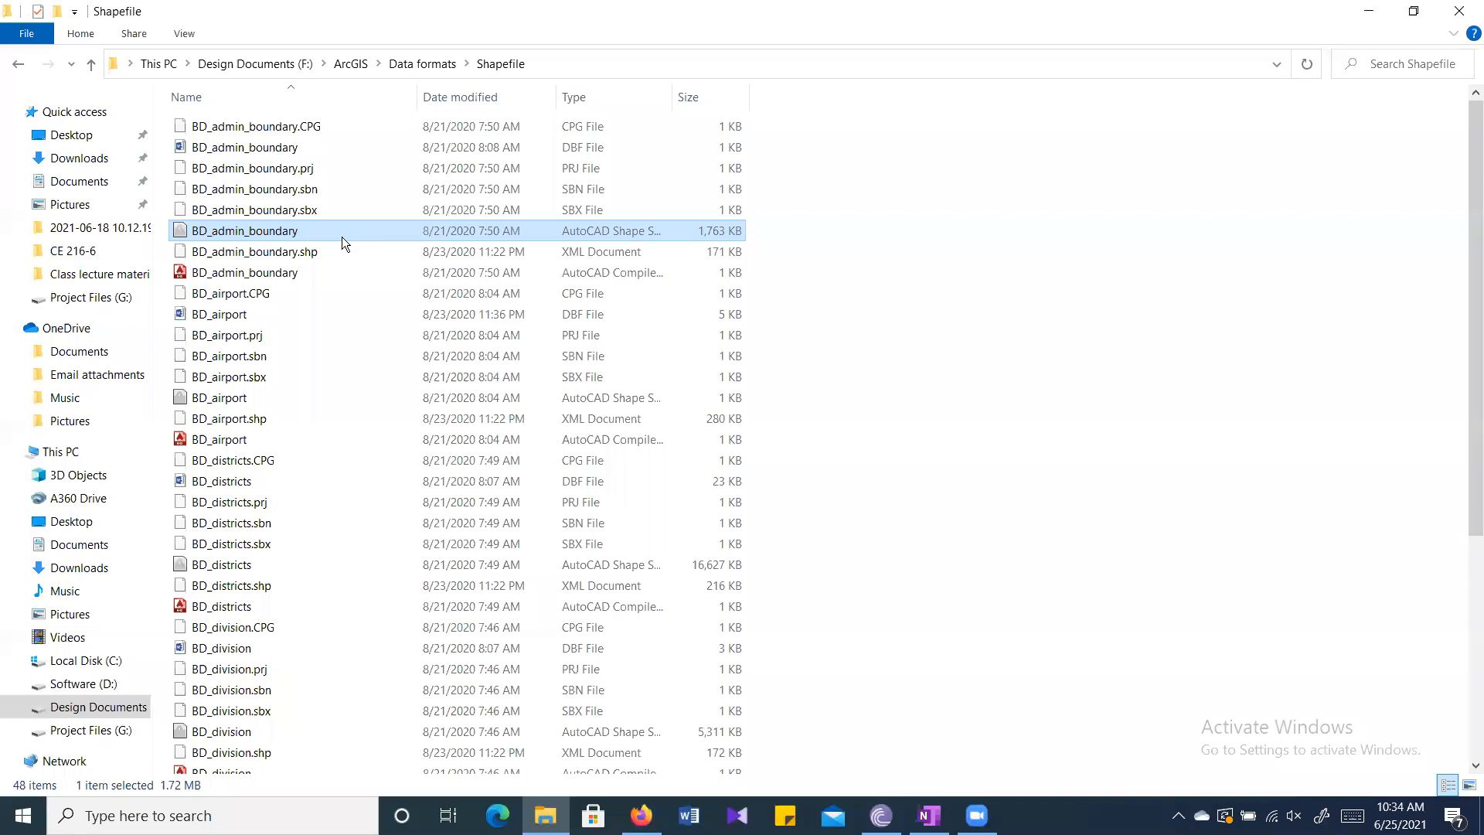
left_click(339, 269)
left_click(336, 267)
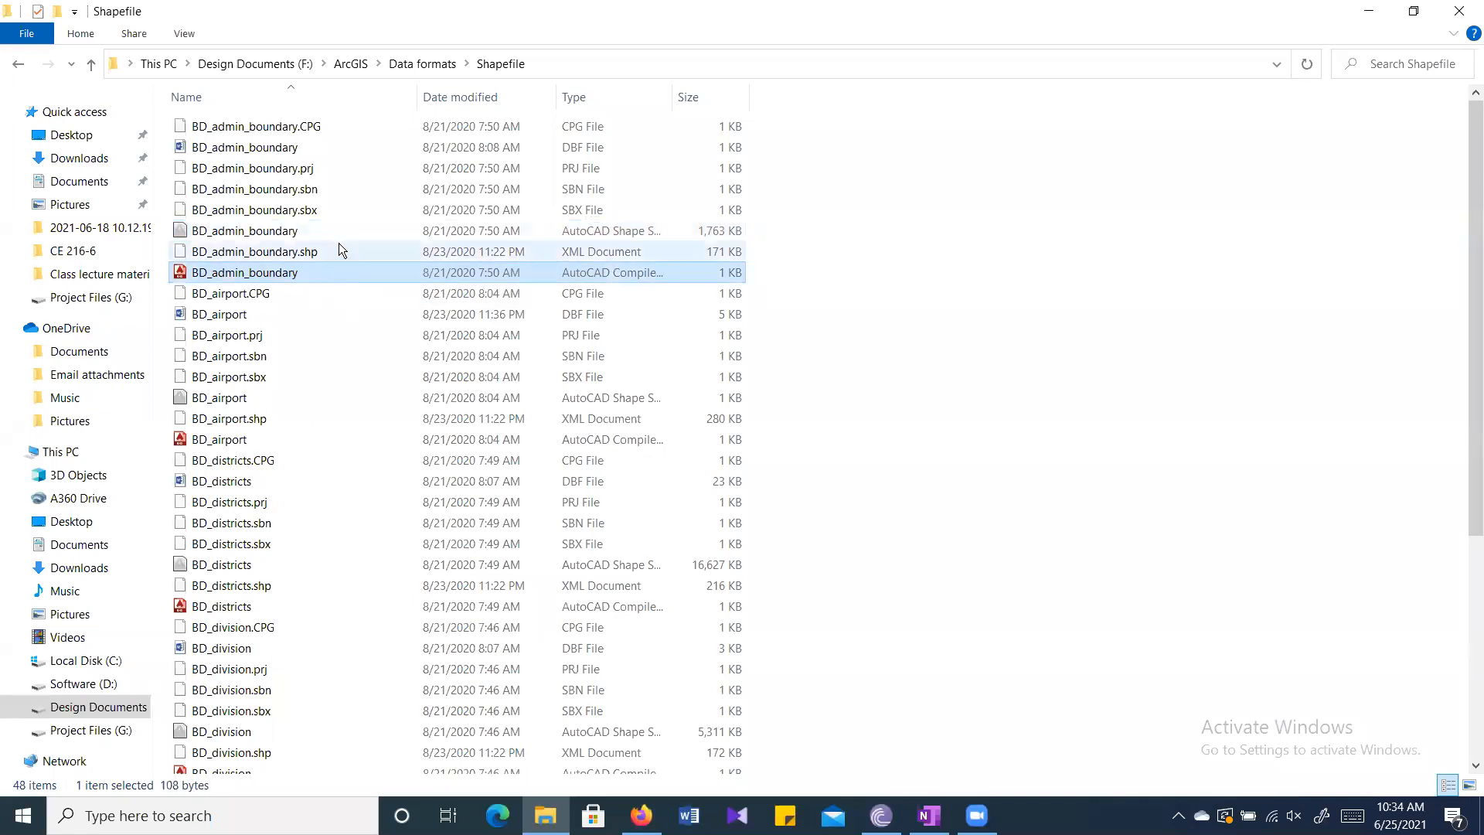
left_click(337, 231)
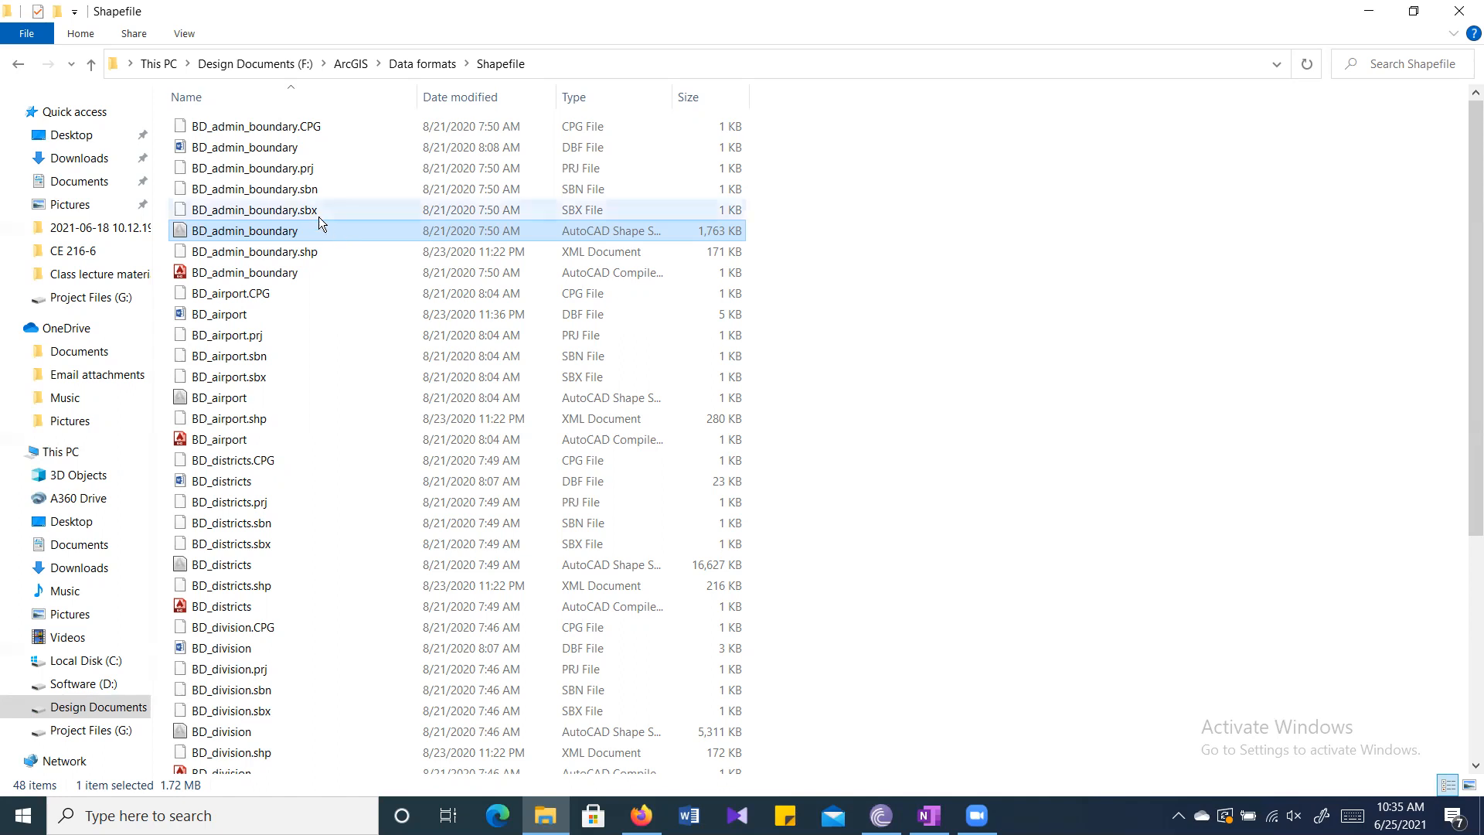
Revisit the BD_admin_boundary AutoCAD Shape and AutoCAD Compile type files and single out BD_admin_boundary.prj.
left_click(325, 272)
left_click(354, 229)
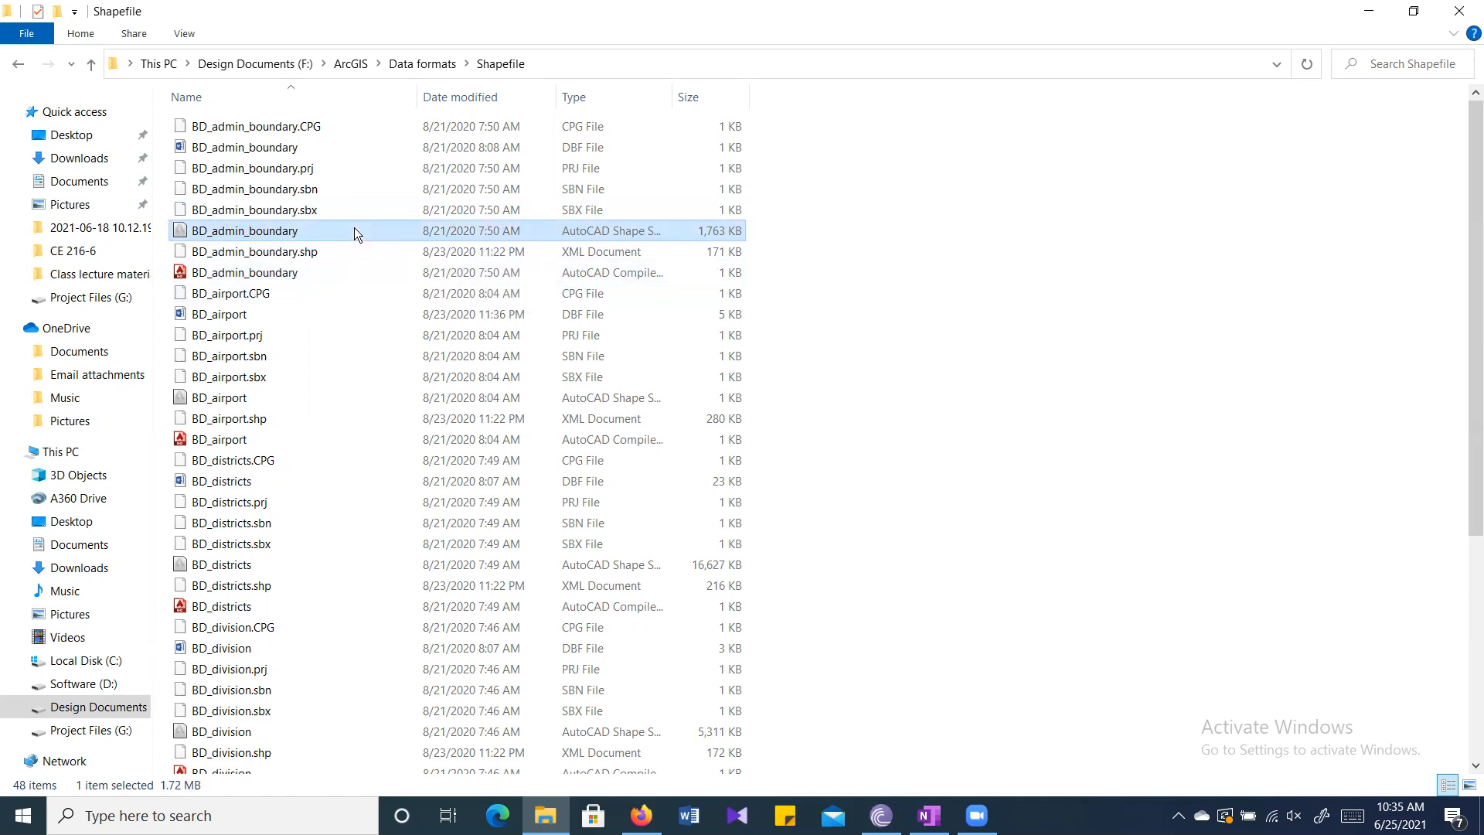
left_click(320, 280)
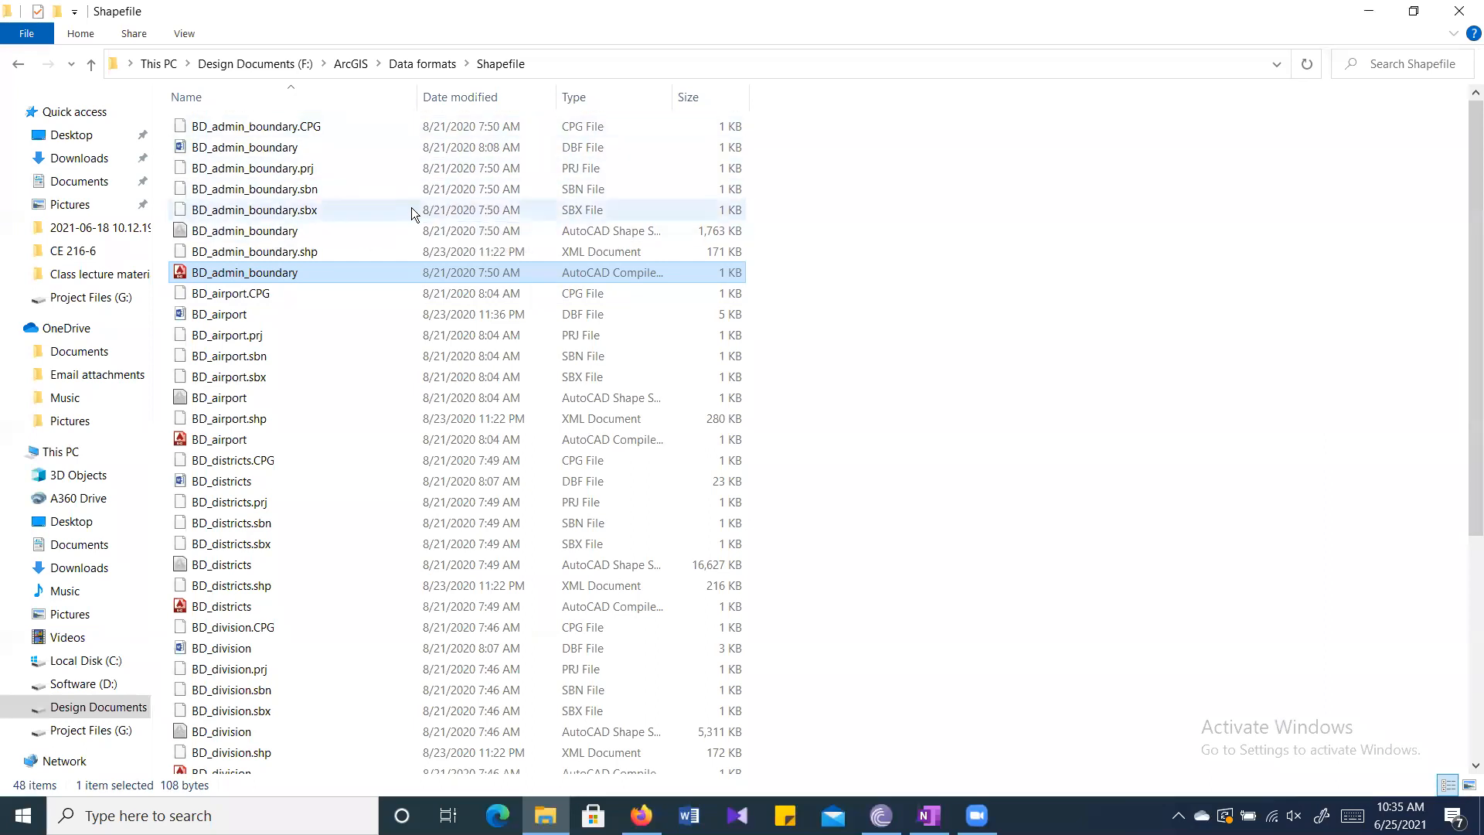
left_click(374, 170)
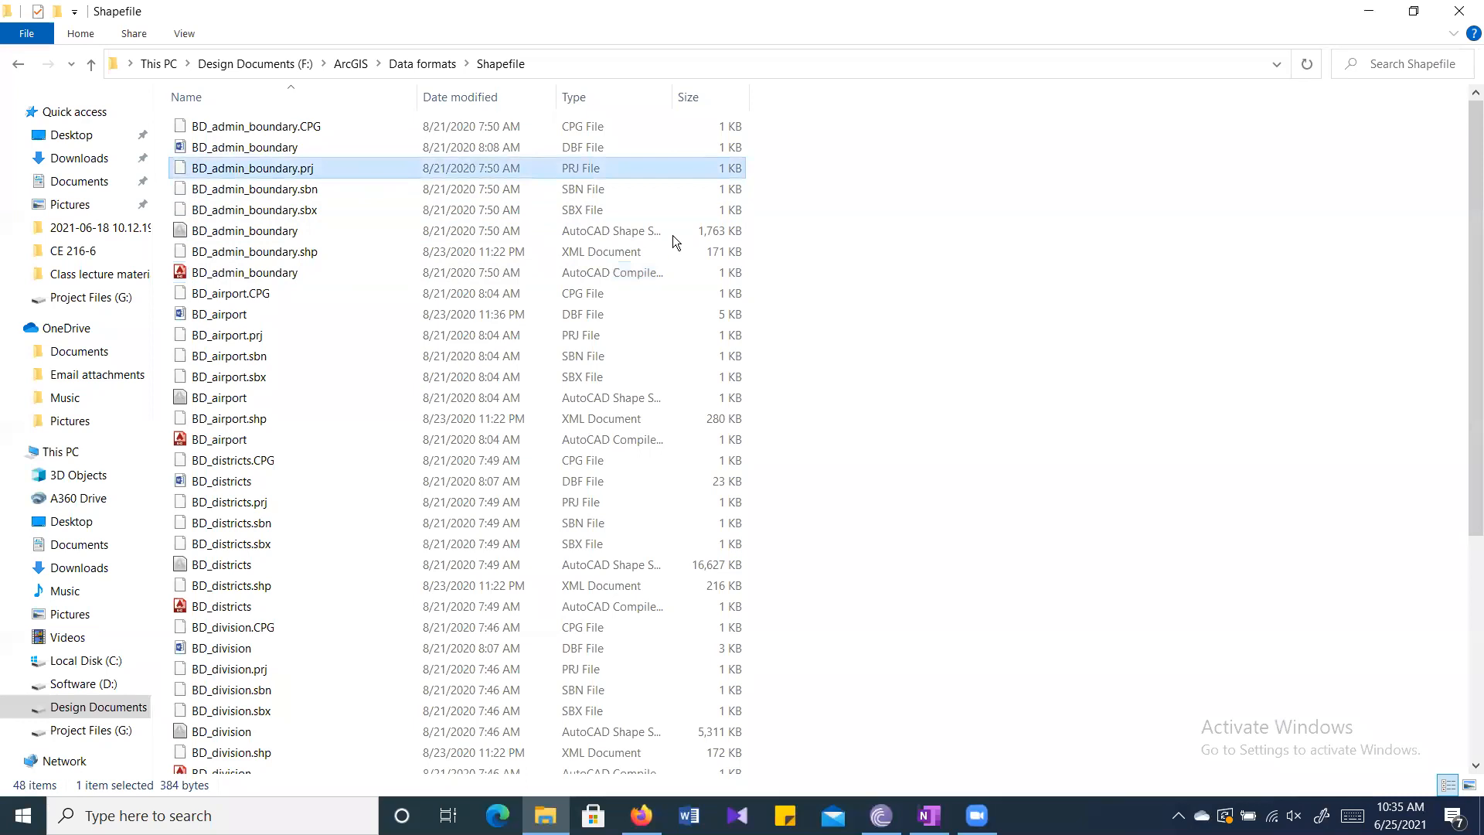
Review the BD_admin_boundary files from CPG through XML as a group, then compare the XML document with the AutoCAD Shape file.
left_click_drag(782, 121, 688, 250)
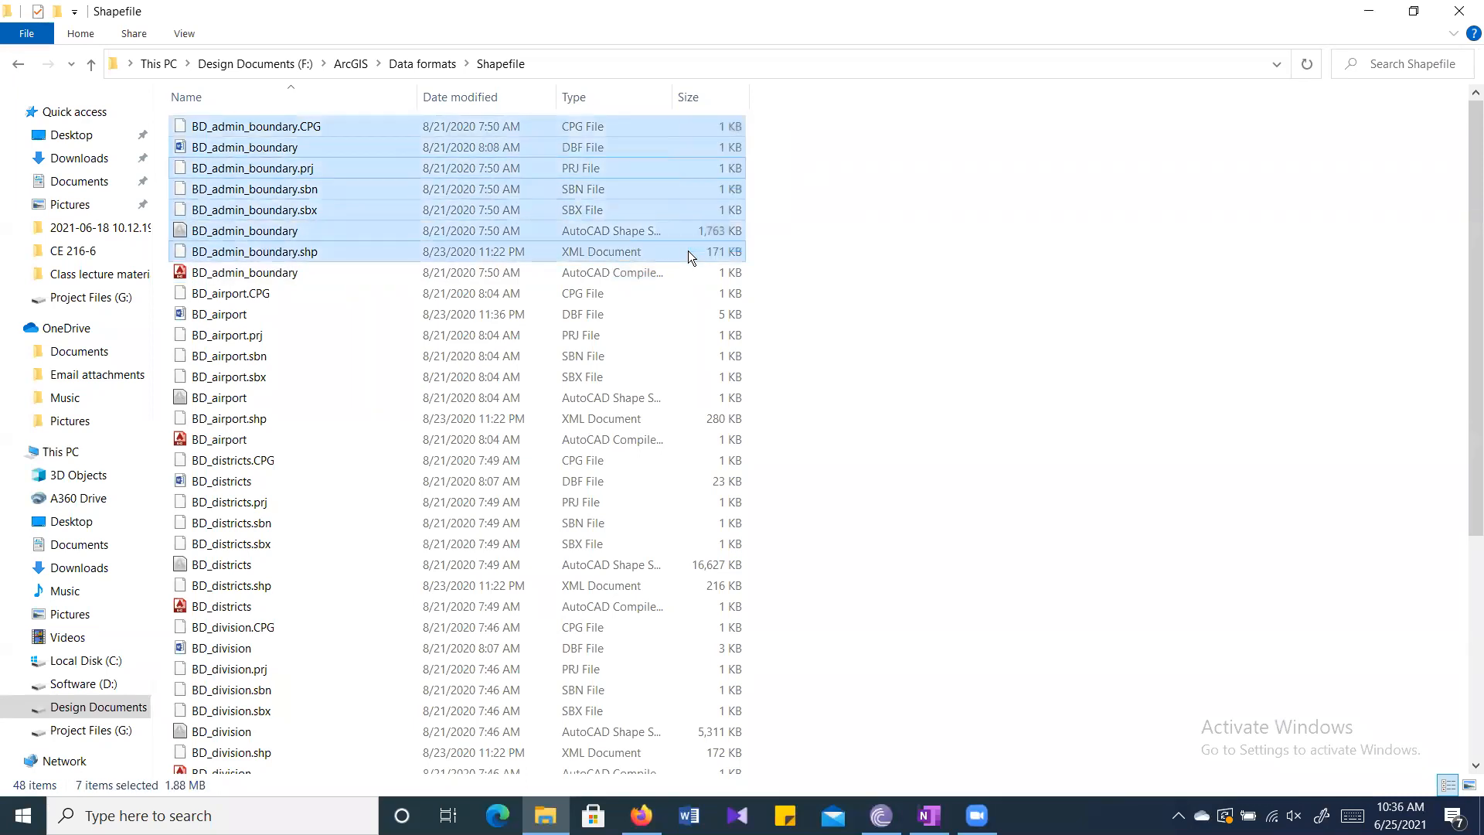
left_click(803, 243)
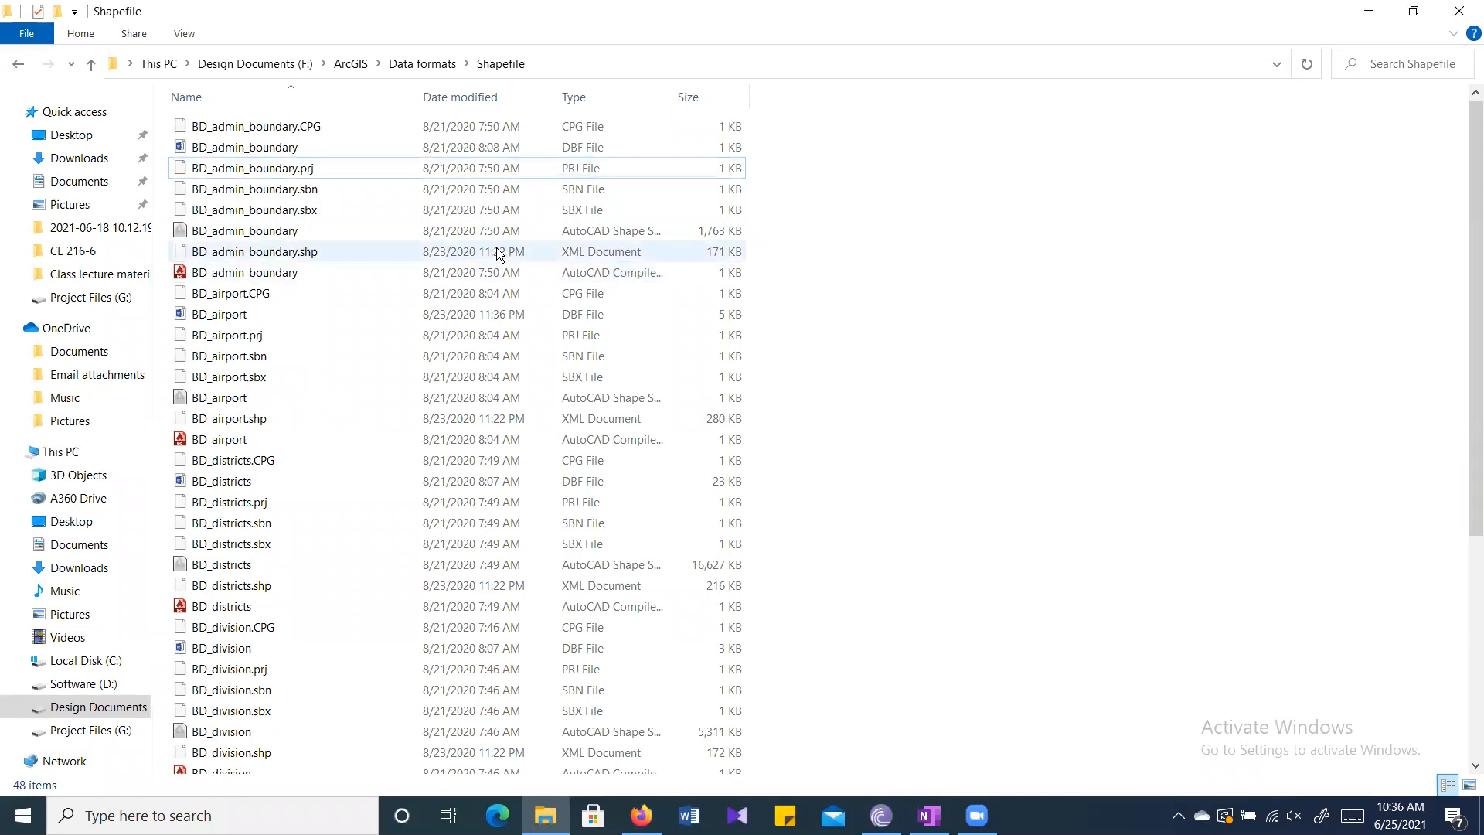
left_click(353, 253)
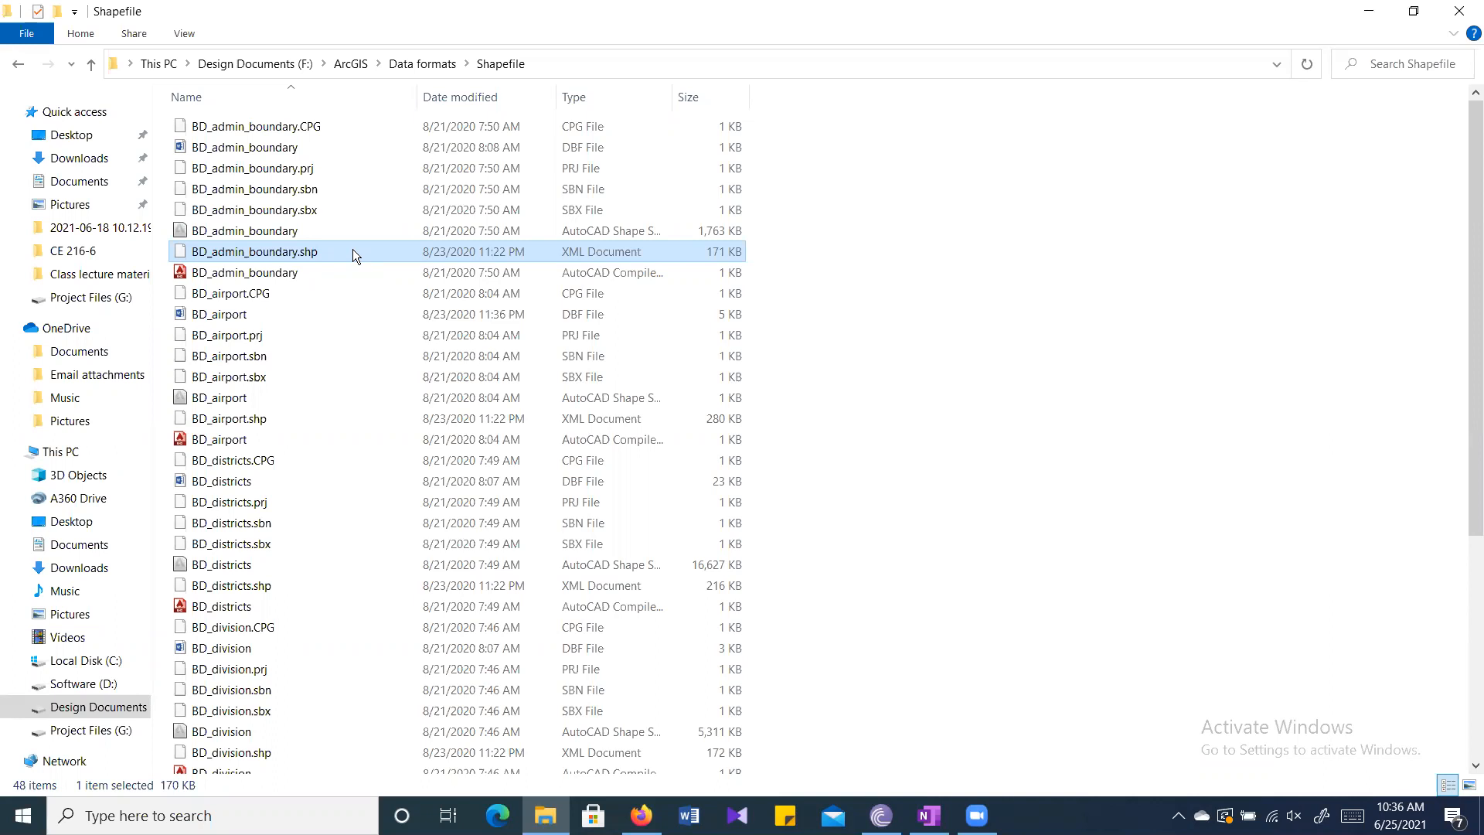
left_click(326, 227)
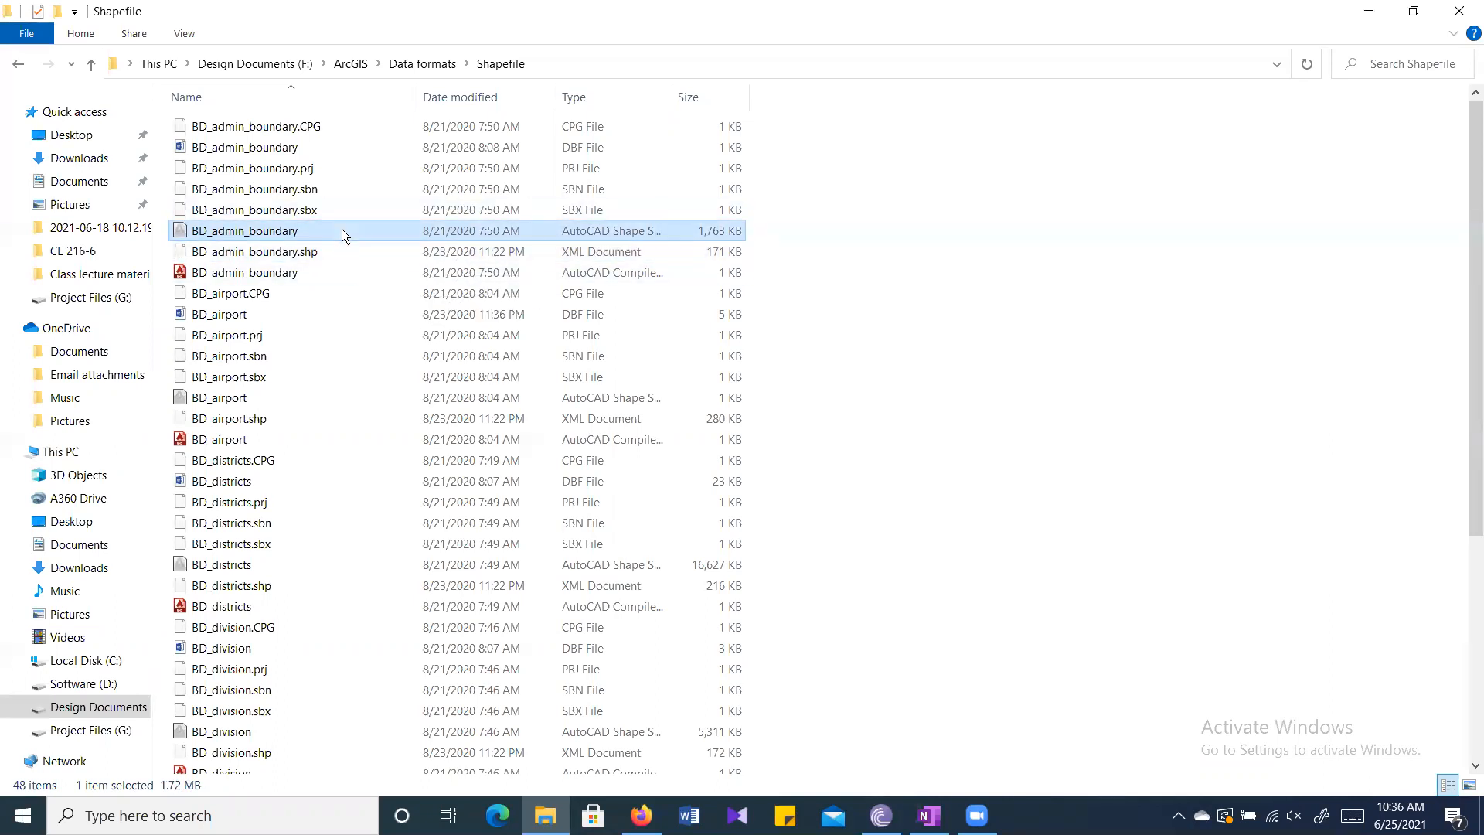
left_click(335, 249)
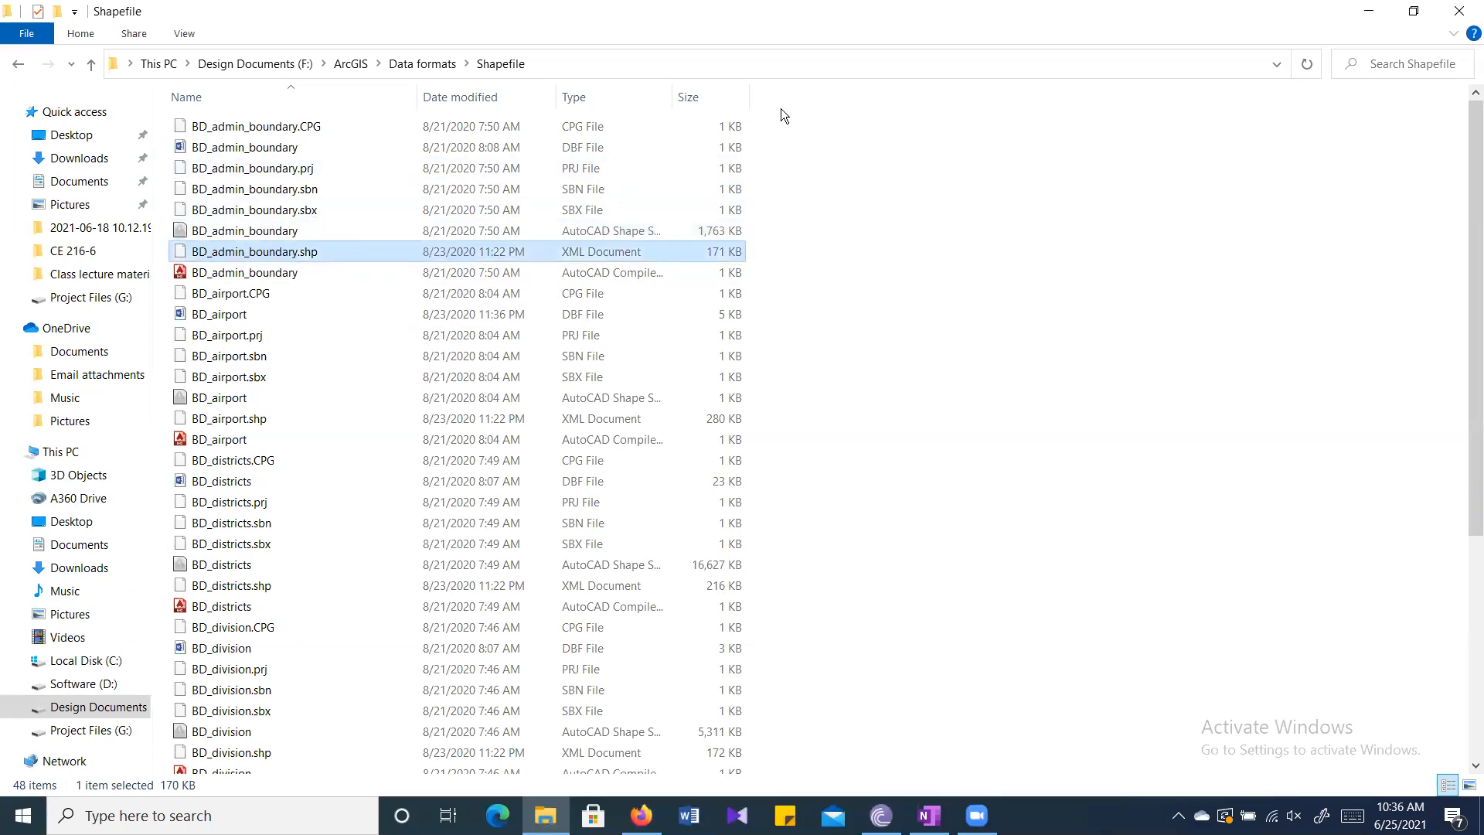
Review the BD_admin_boundary AutoCAD Shape and XML files together, single out the AutoCAD Compile file, and clear the selection.
left_click_drag(783, 123, 694, 256)
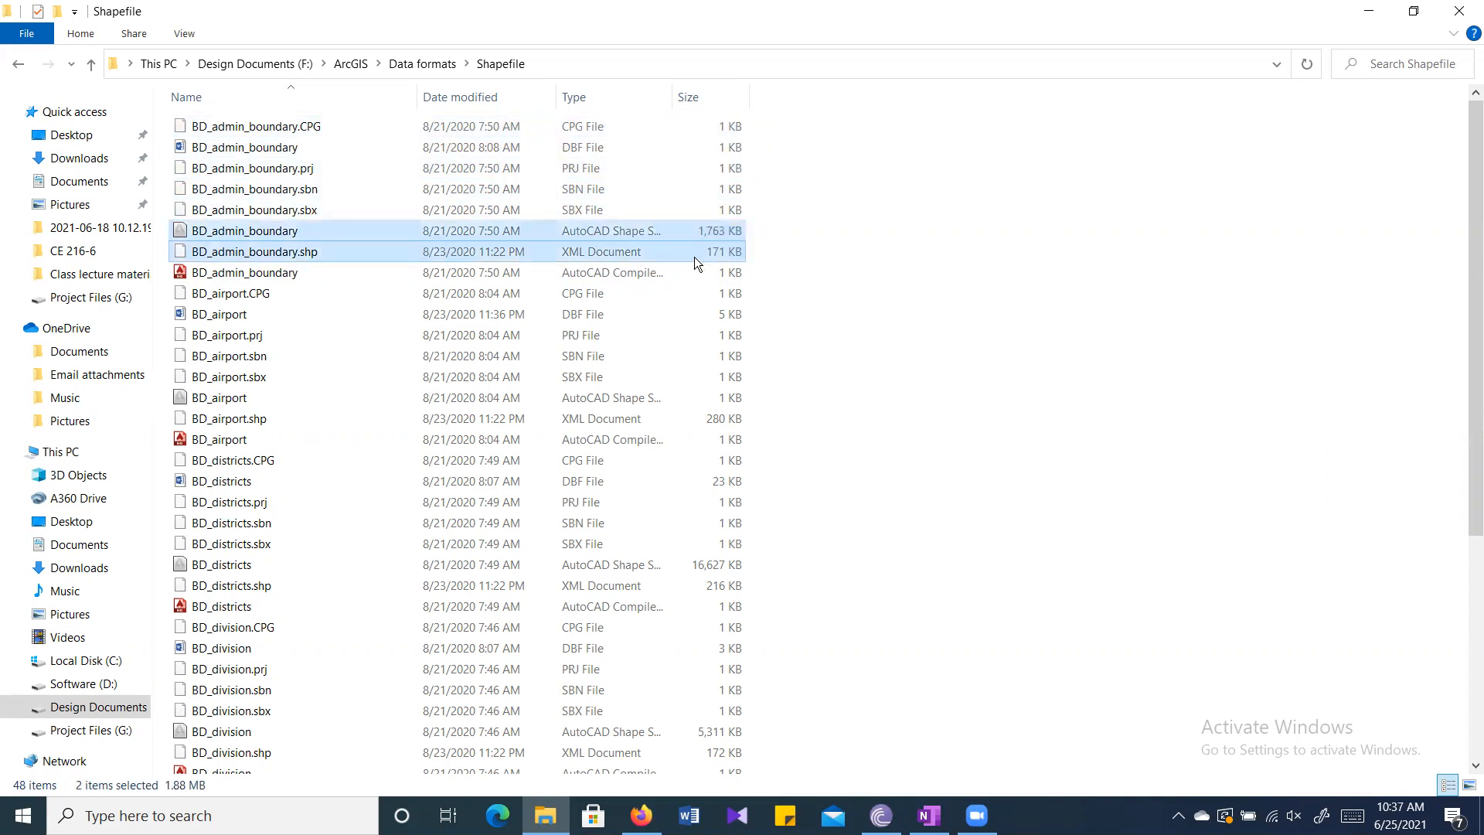
left_click(819, 268)
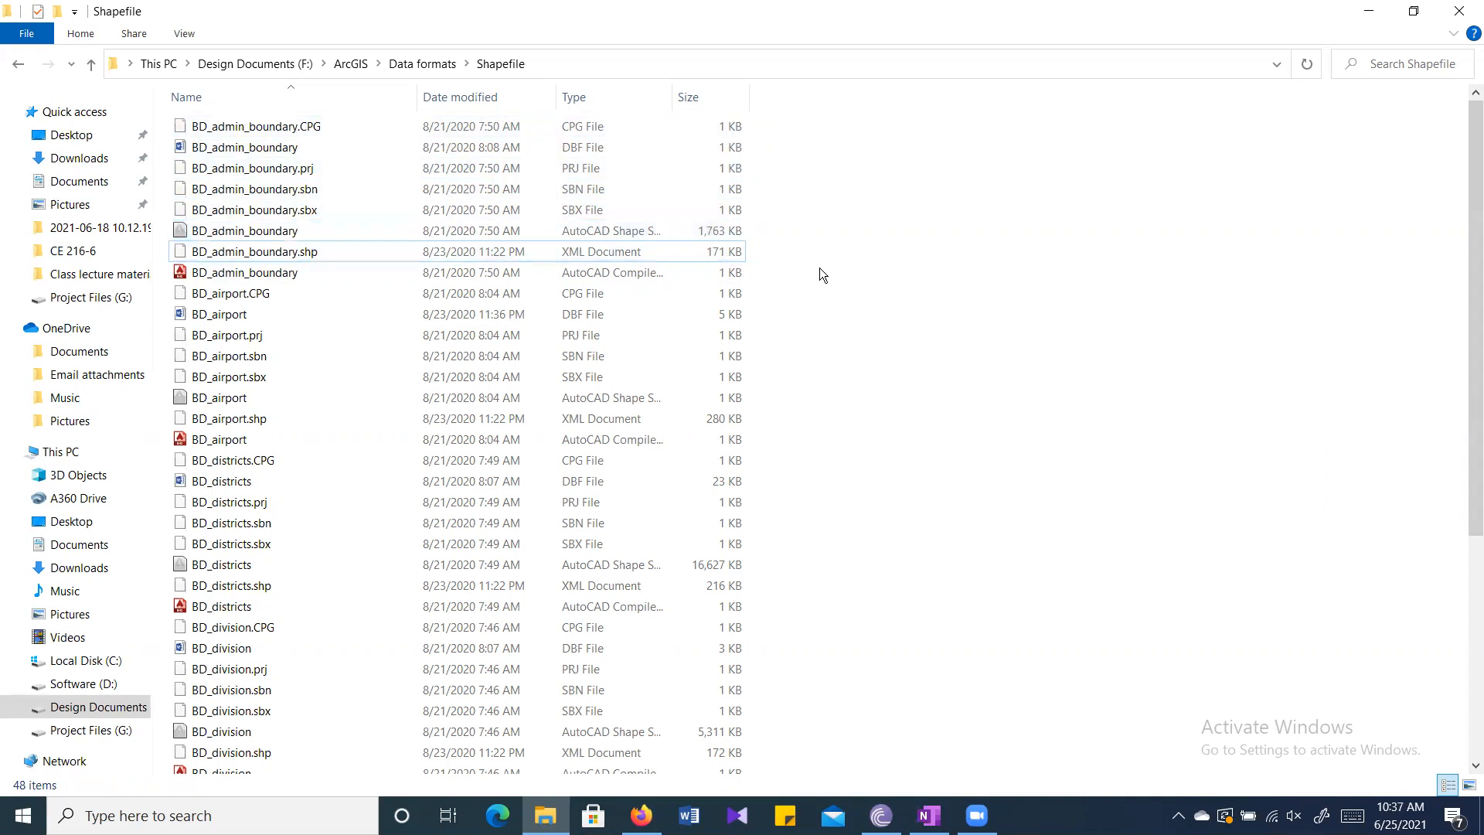
left_click(602, 277)
left_click(815, 216)
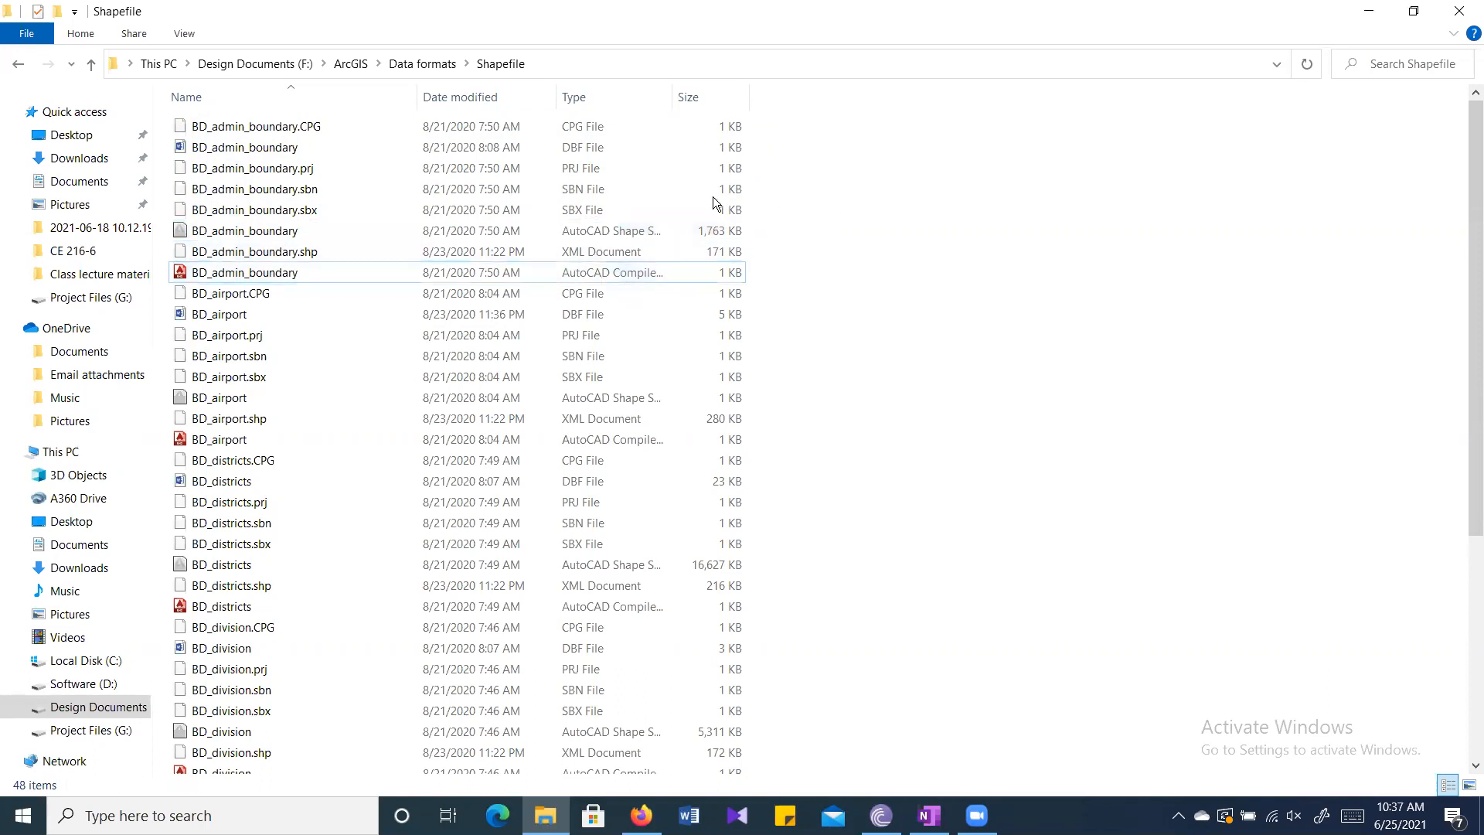
Compare BD_admin_boundary.prj with BD_admin_boundary.sbn in the file list and return to the PRJ file.
left_click(365, 170)
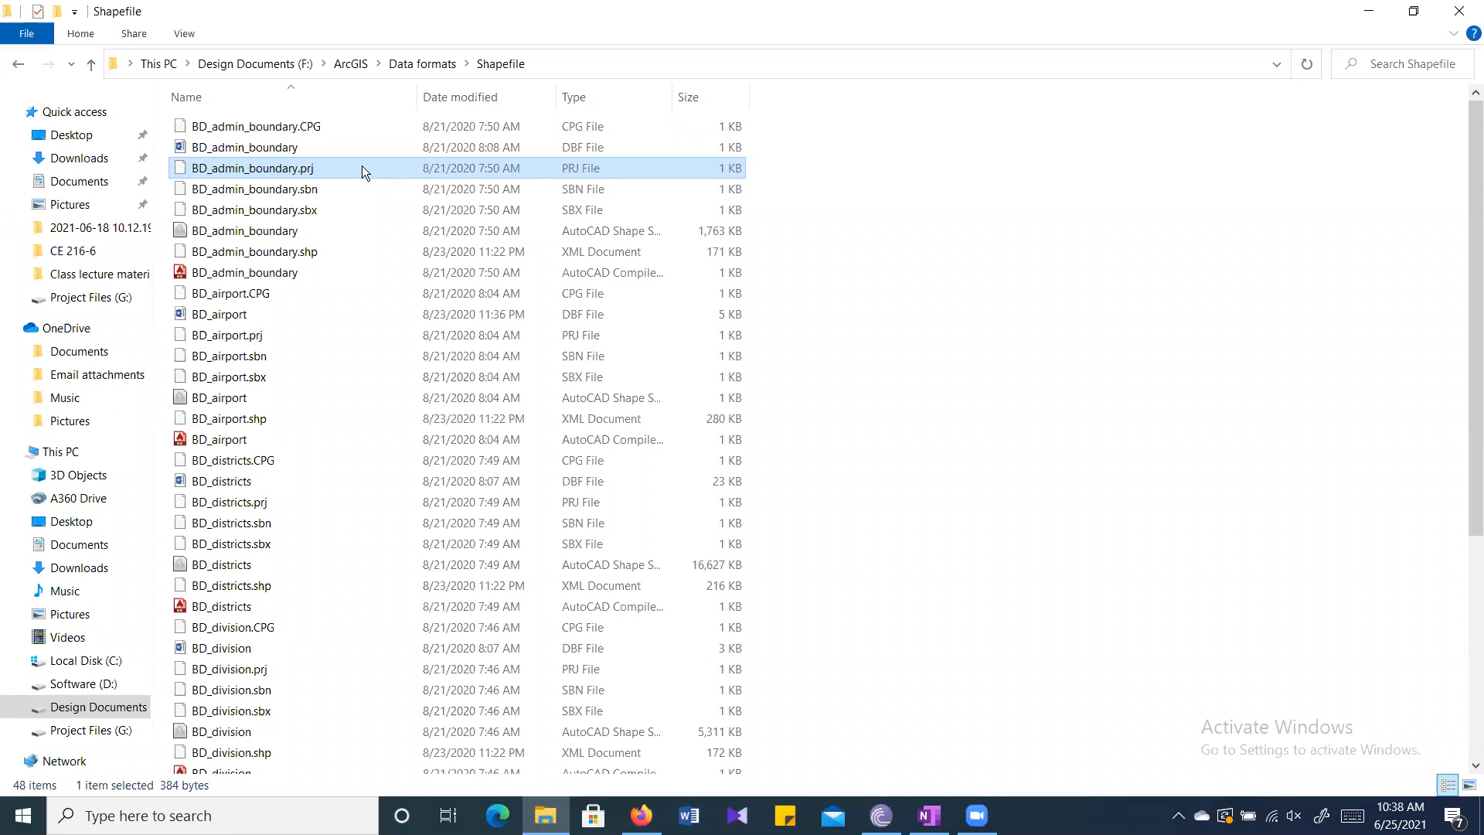
left_click(349, 193)
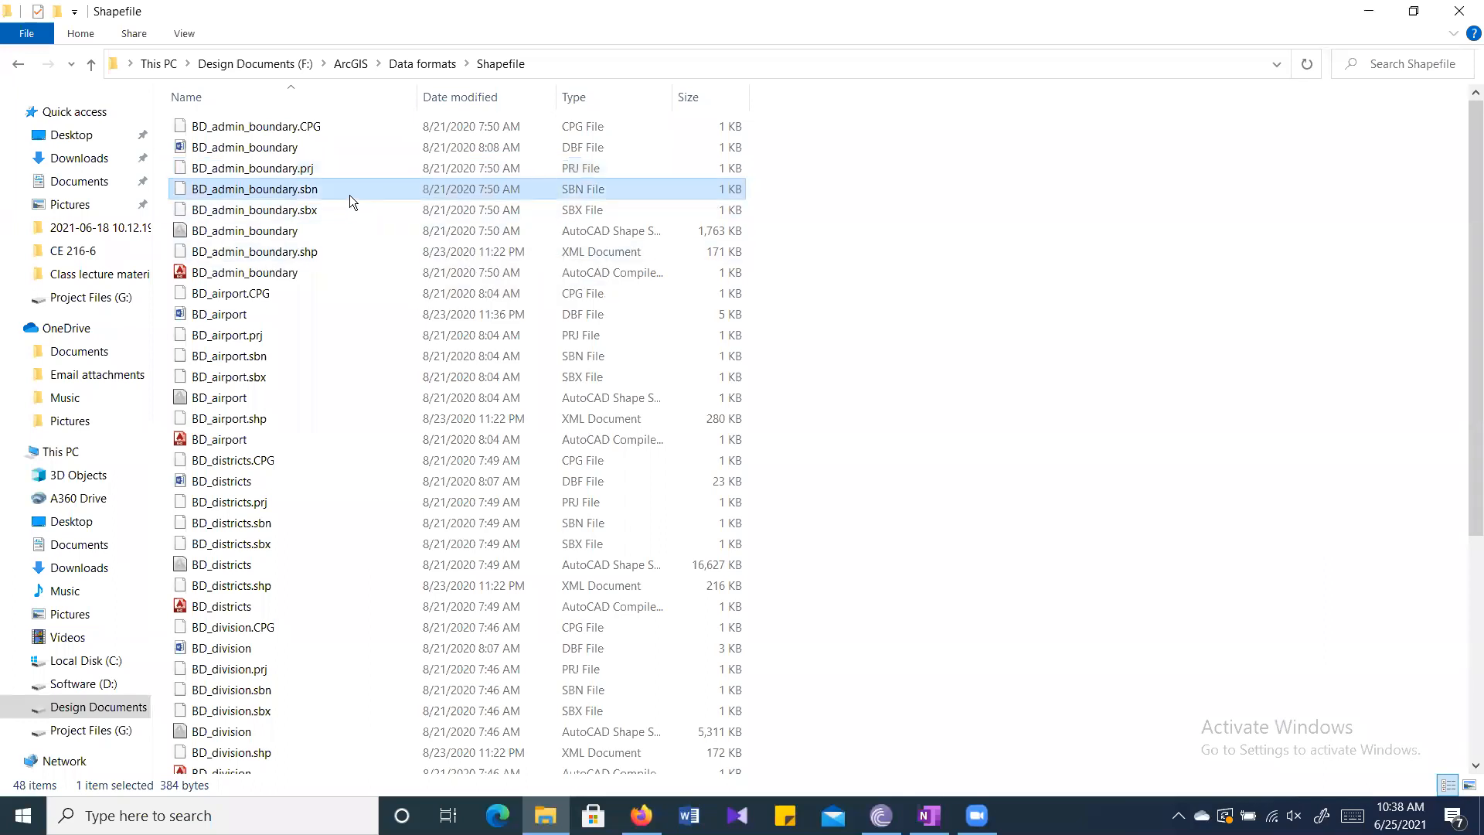
left_click(344, 171)
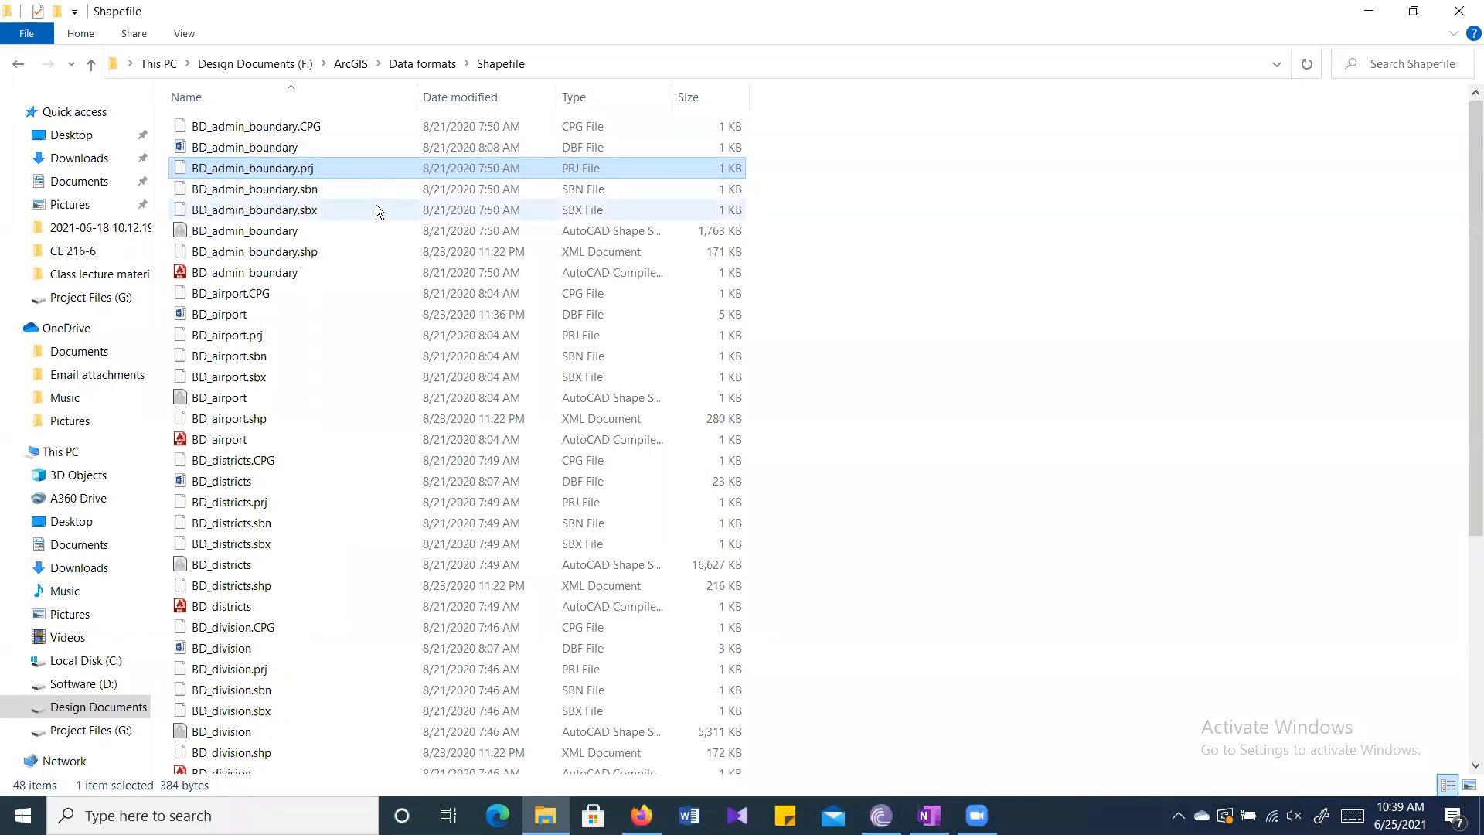
left_click(368, 148)
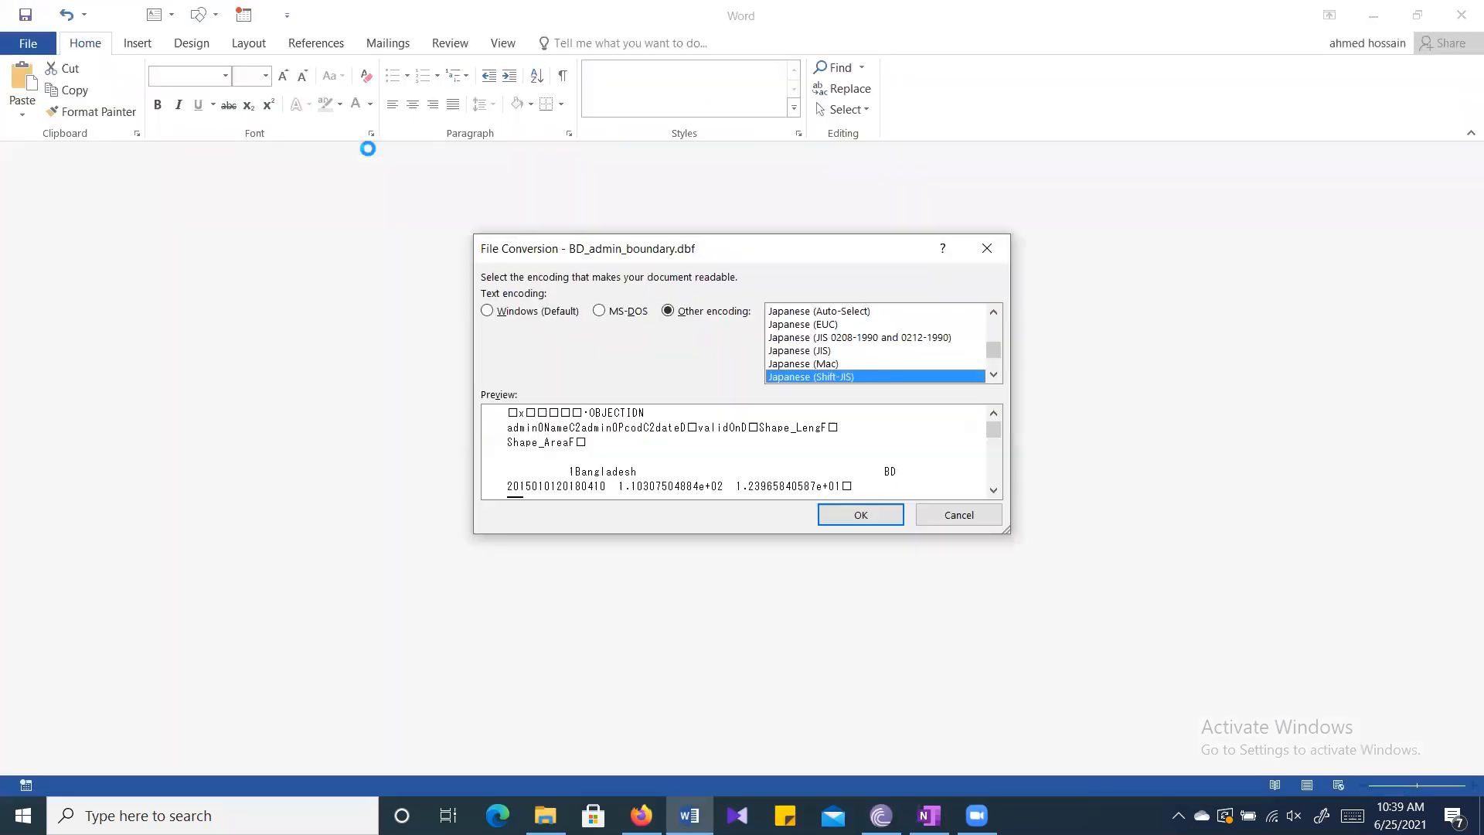
left_click(986, 248)
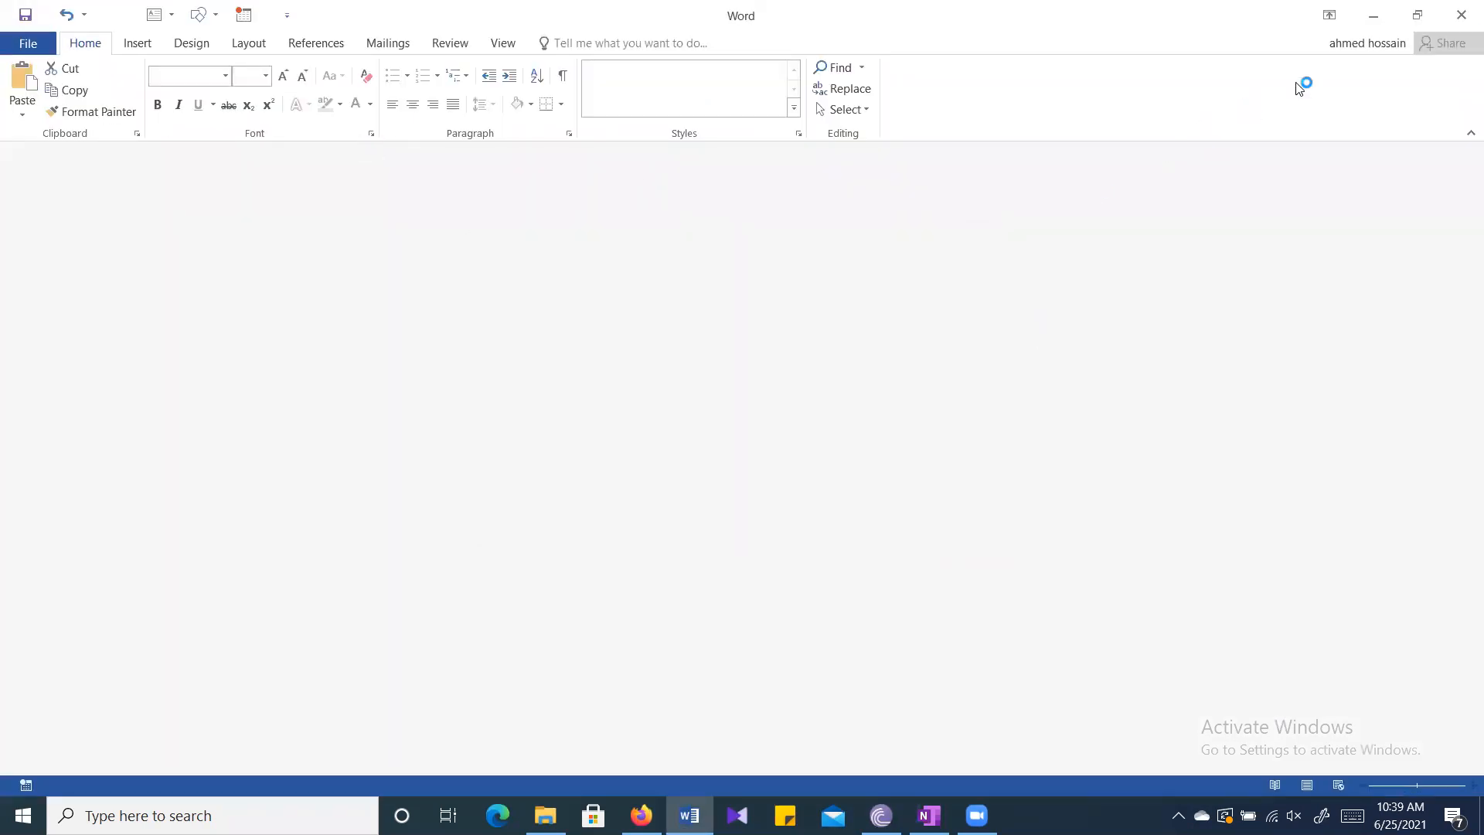
left_click(1466, 14)
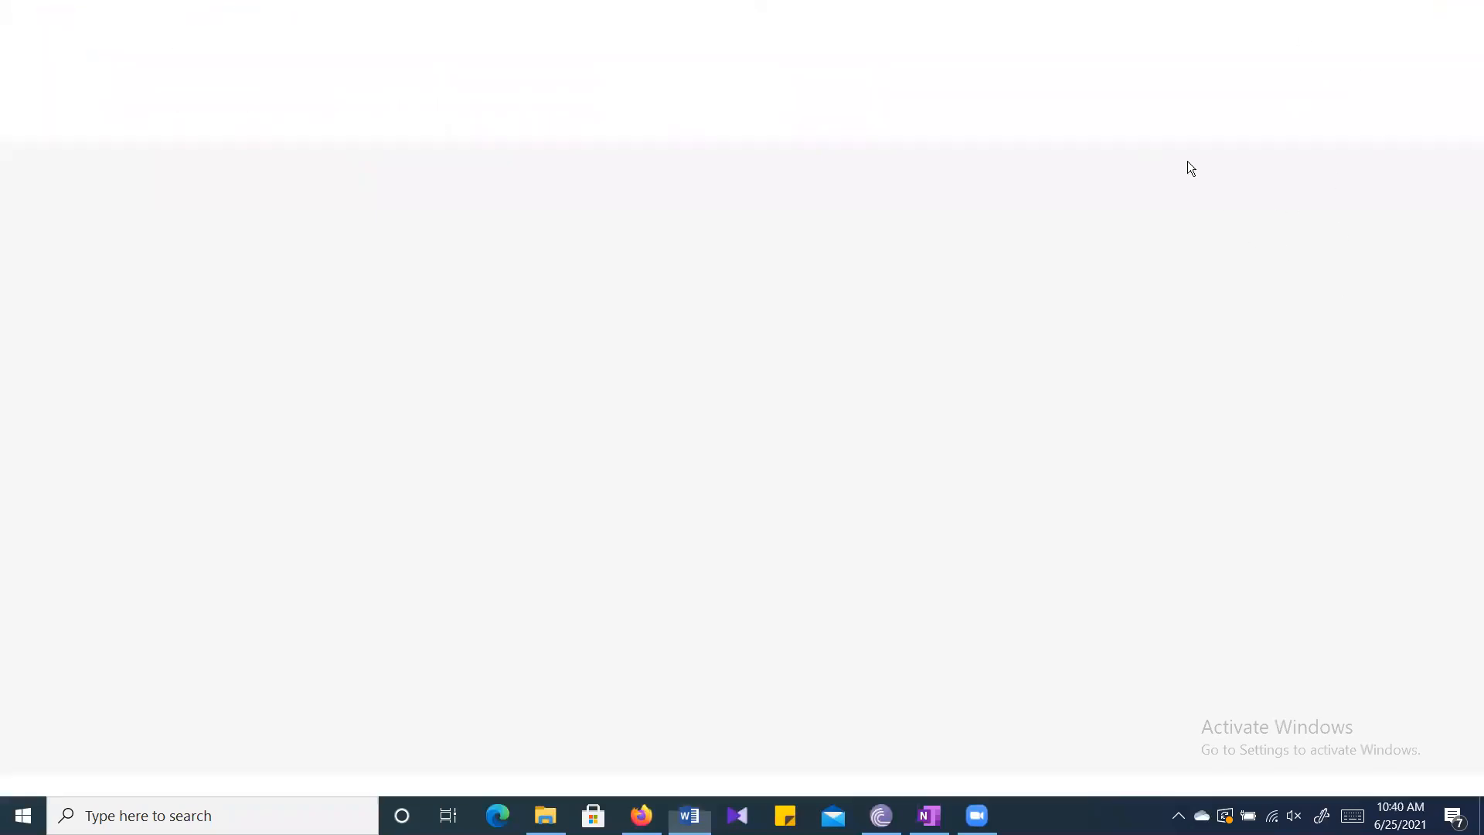
Open the BD_admin_boundary DBF file with Excel 2016 and dismiss the Office activation wizard.
double_click(354, 143)
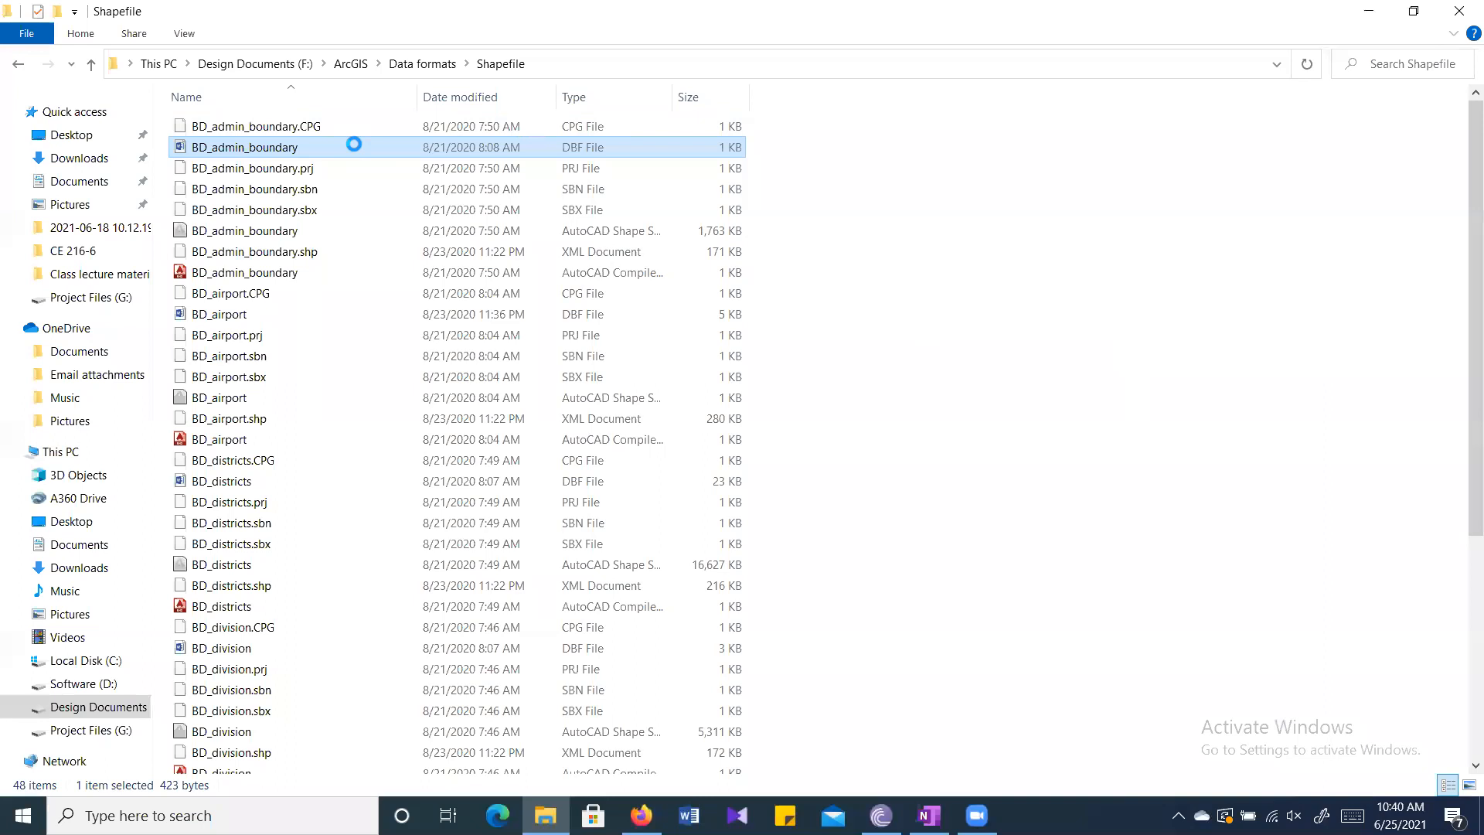
right_click(354, 144)
mouse_move(669, 336)
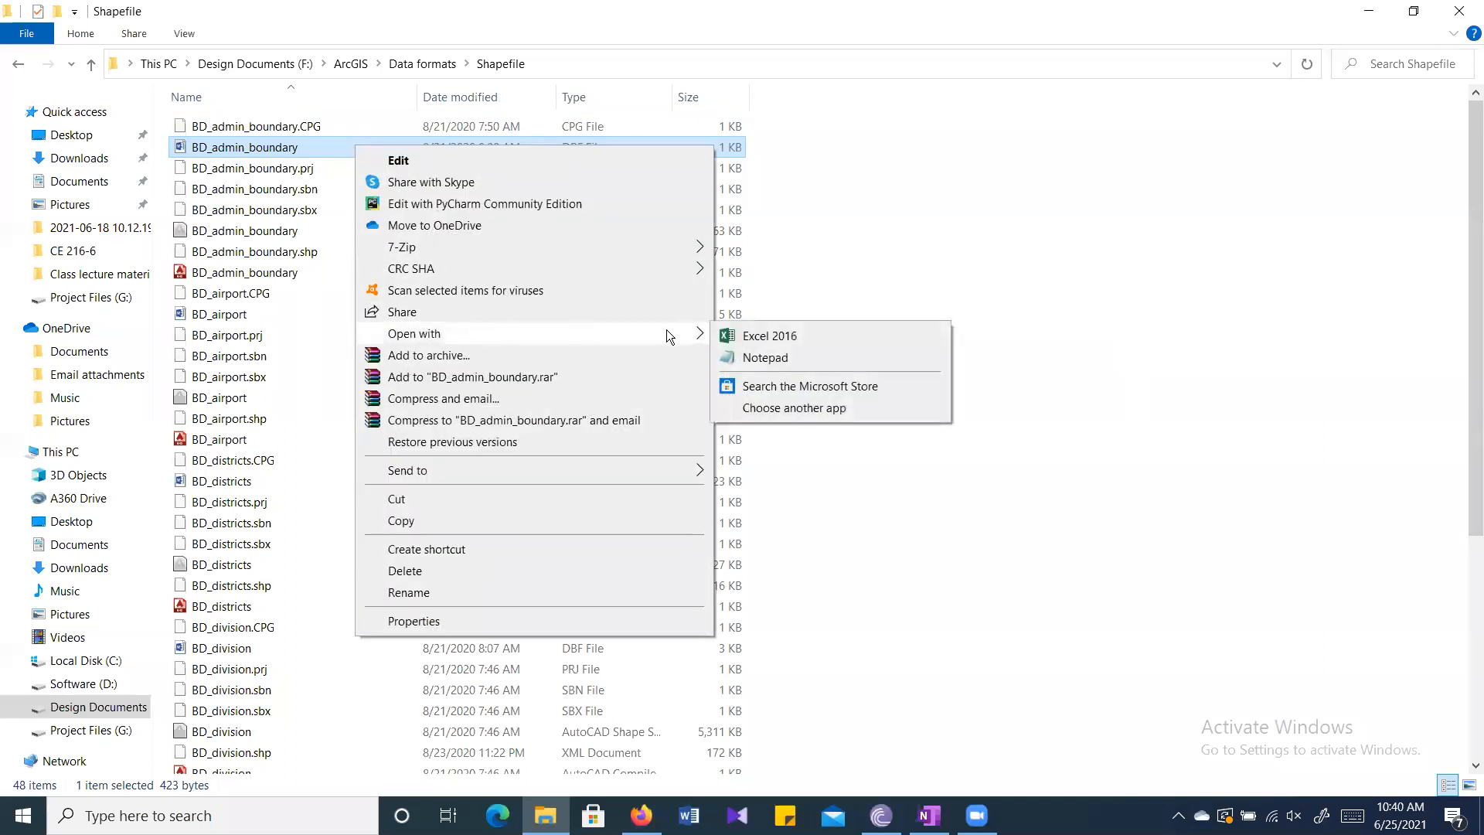
left_click(859, 335)
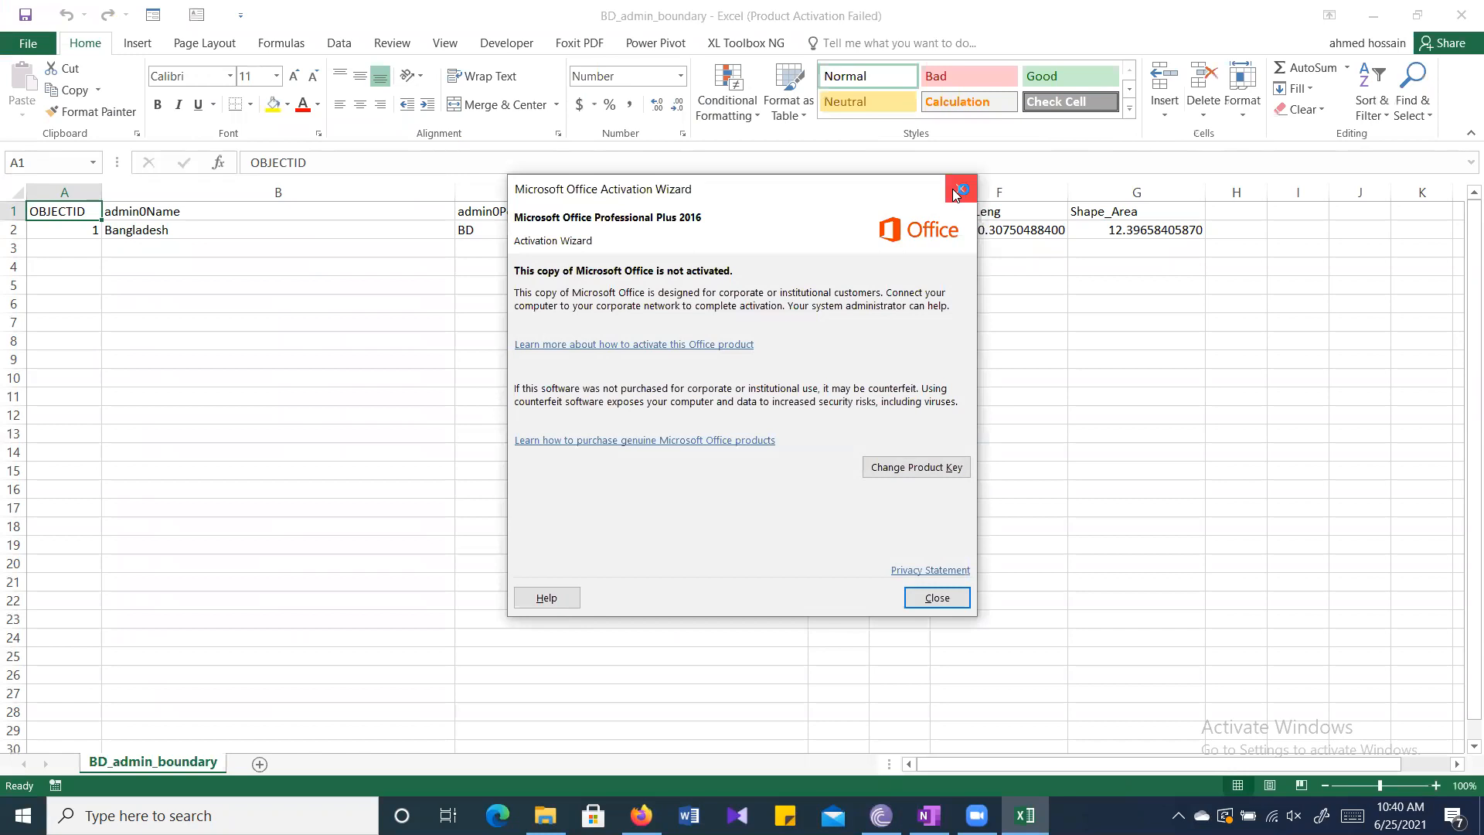
left_click(958, 186)
left_click_drag(927, 186, 950, 188)
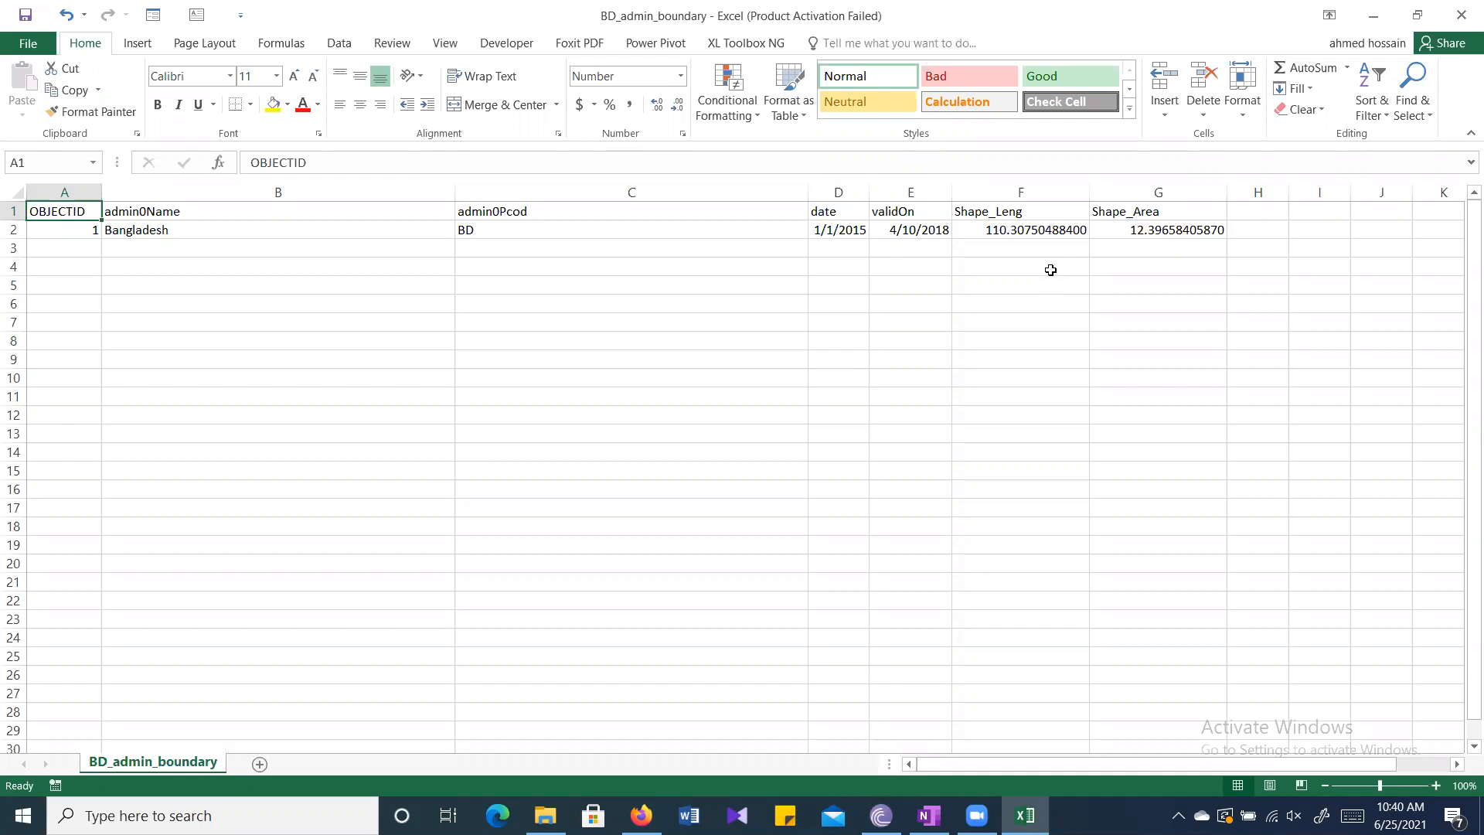
Examine the Shape_Area, Shape_Leng, date and validOn values of the Bangladesh record in the BD_admin_boundary table.
left_click(1154, 224)
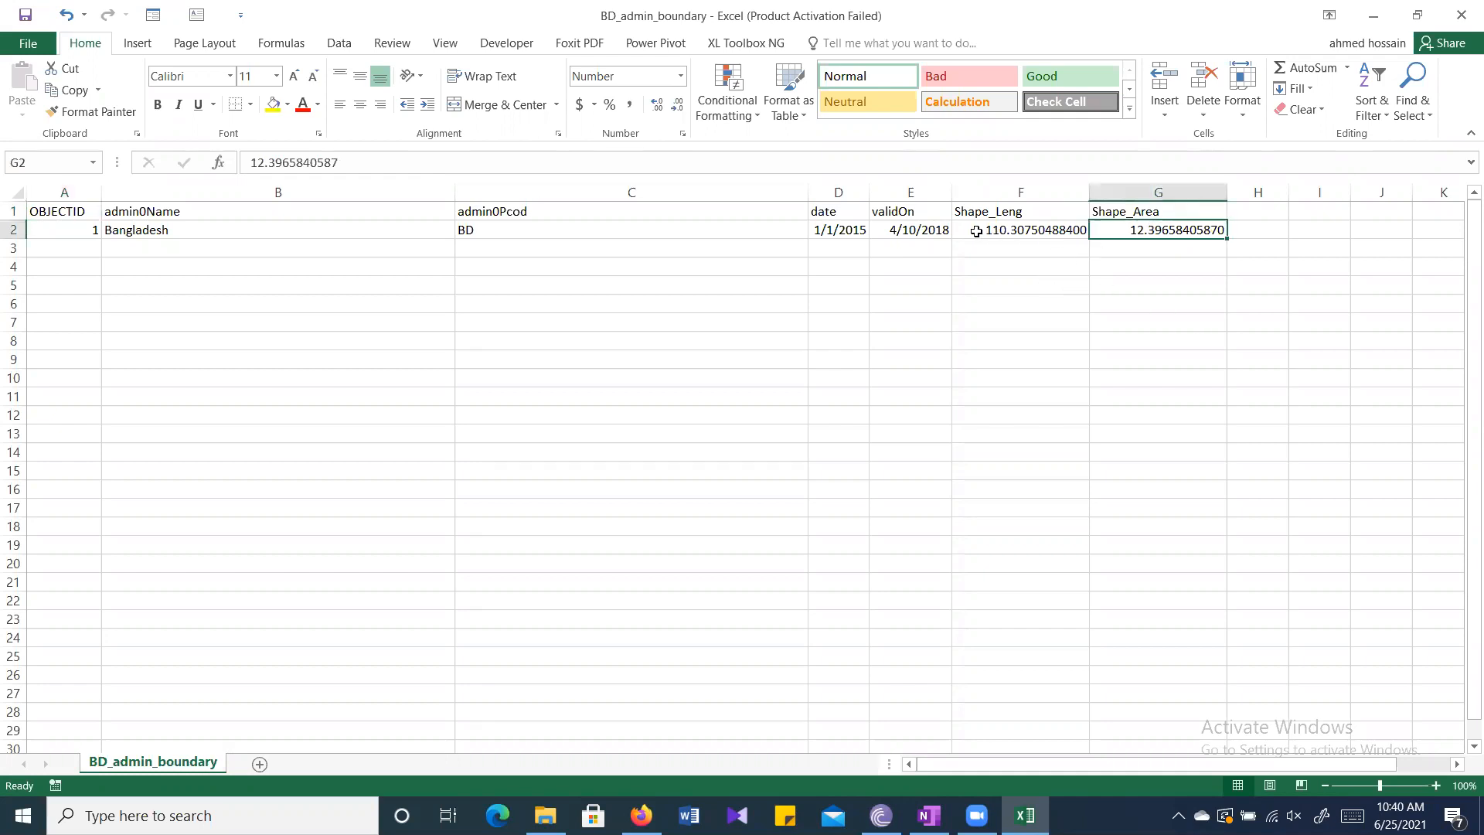
left_click(1016, 231)
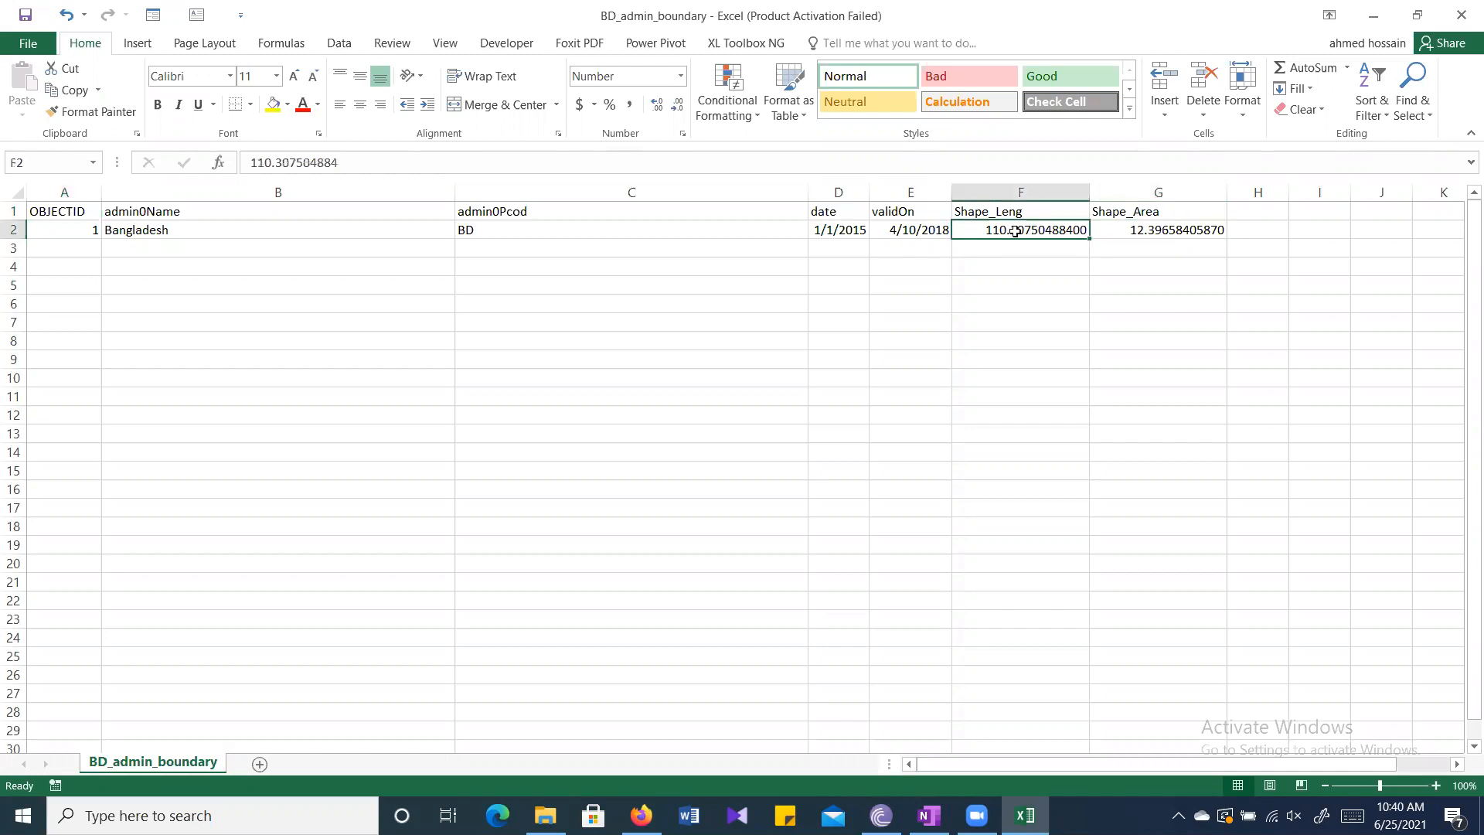
left_click(1159, 231)
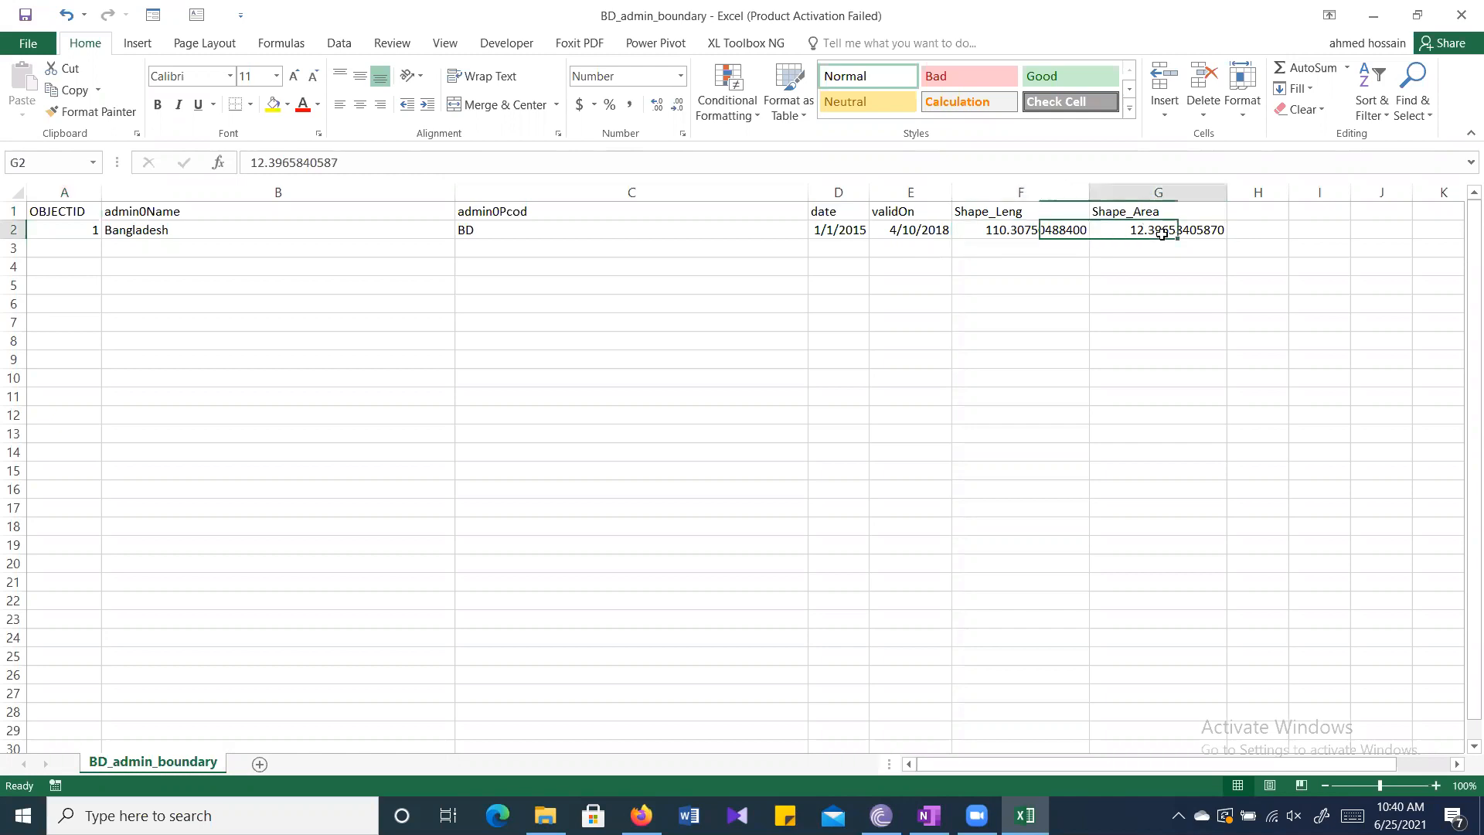
left_click(1047, 230)
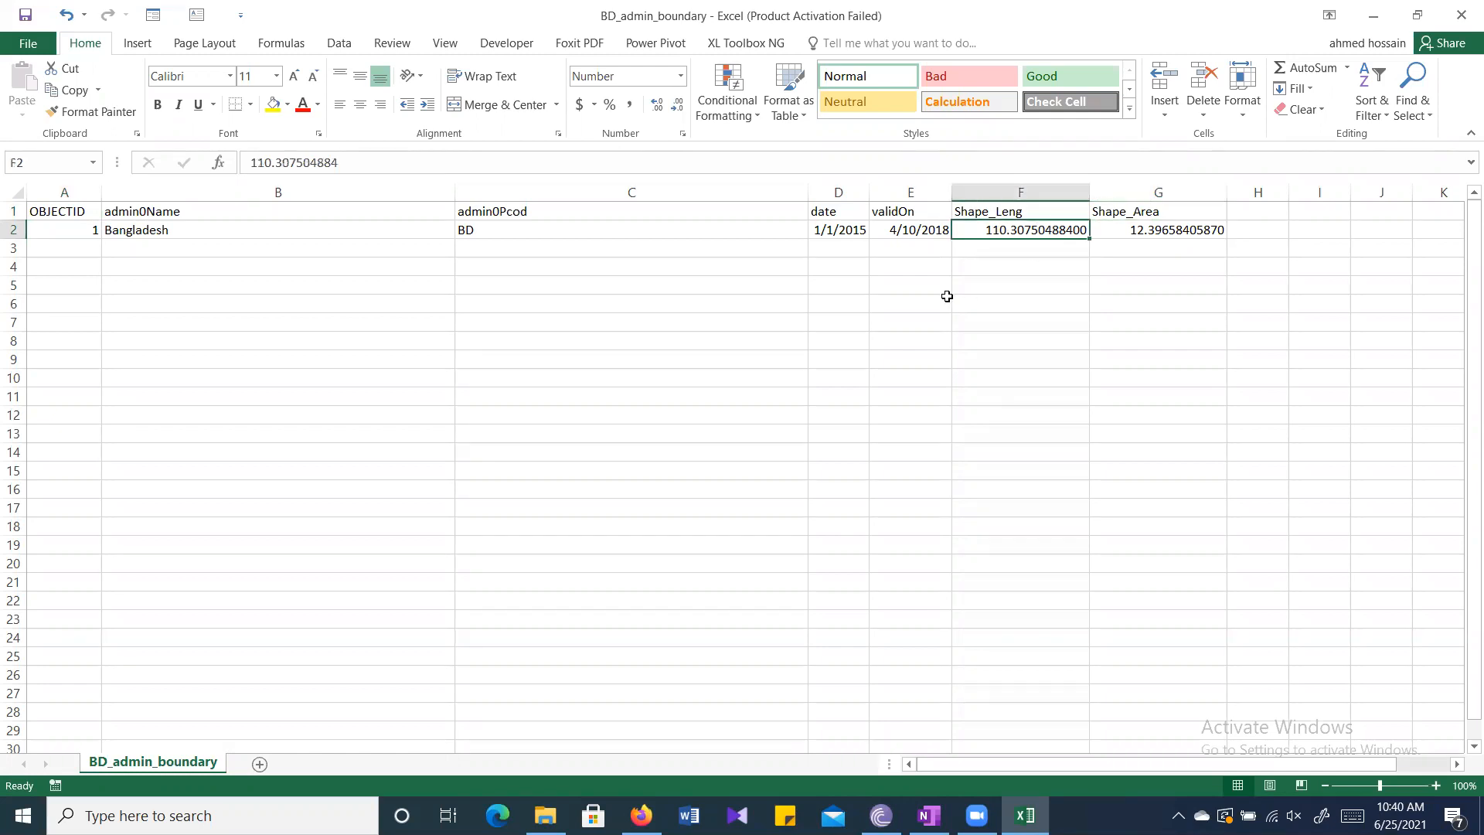
left_click(843, 230)
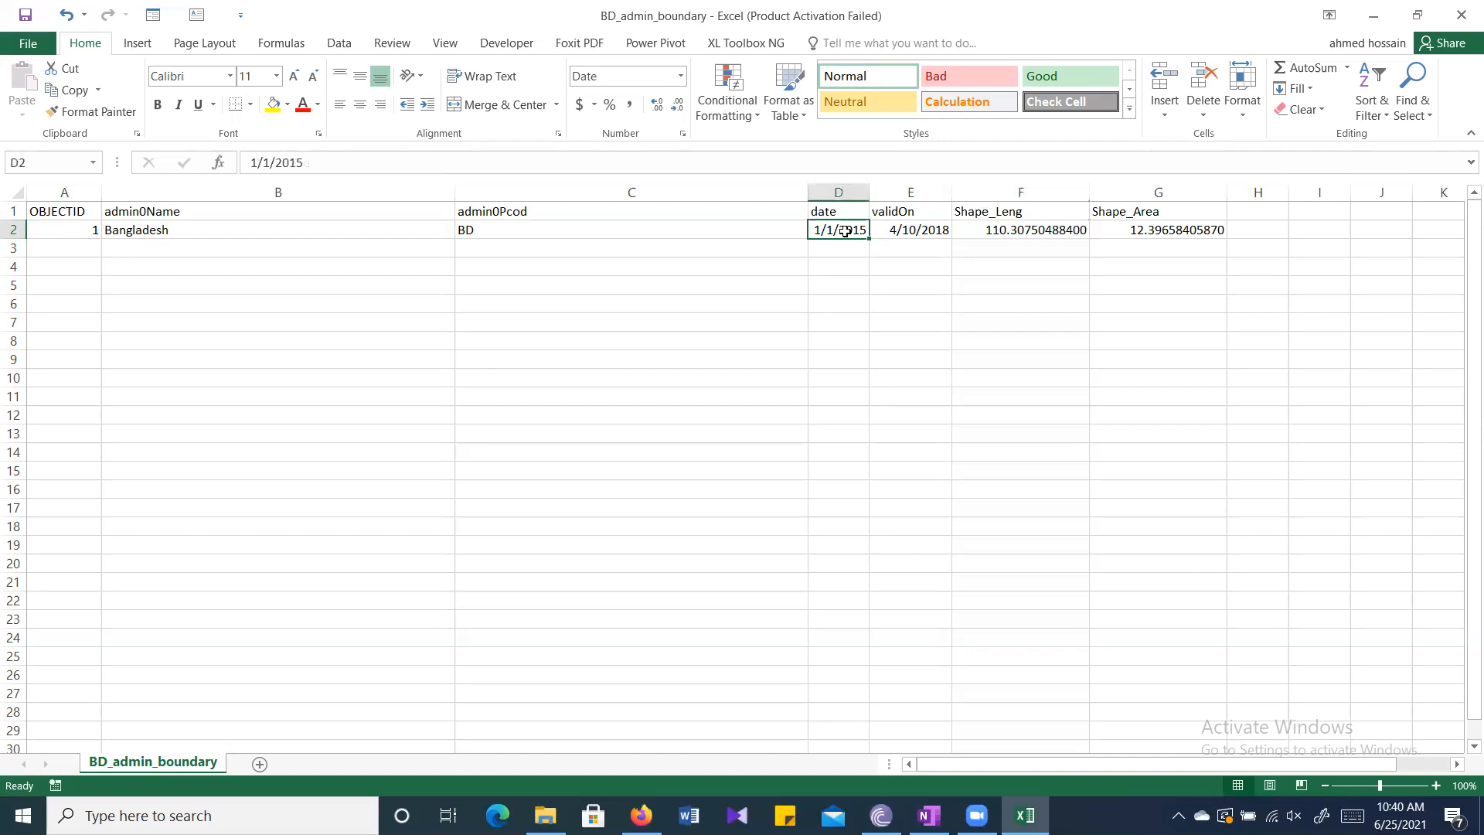
left_click(903, 229)
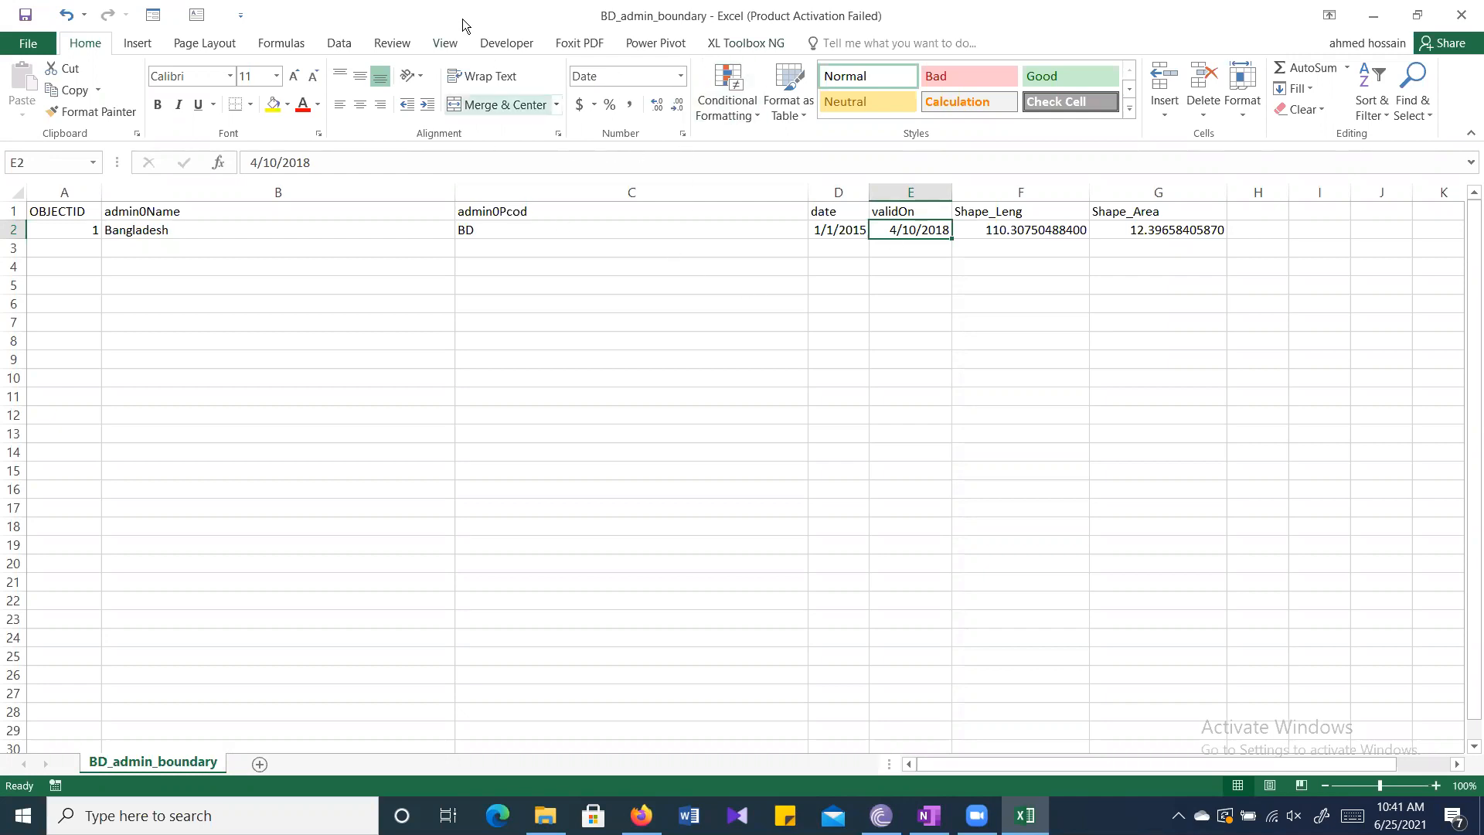
Examine the admin0Name and admin0Pcod values of the record in the BD_admin_boundary table.
left_click(201, 232)
left_click(576, 236)
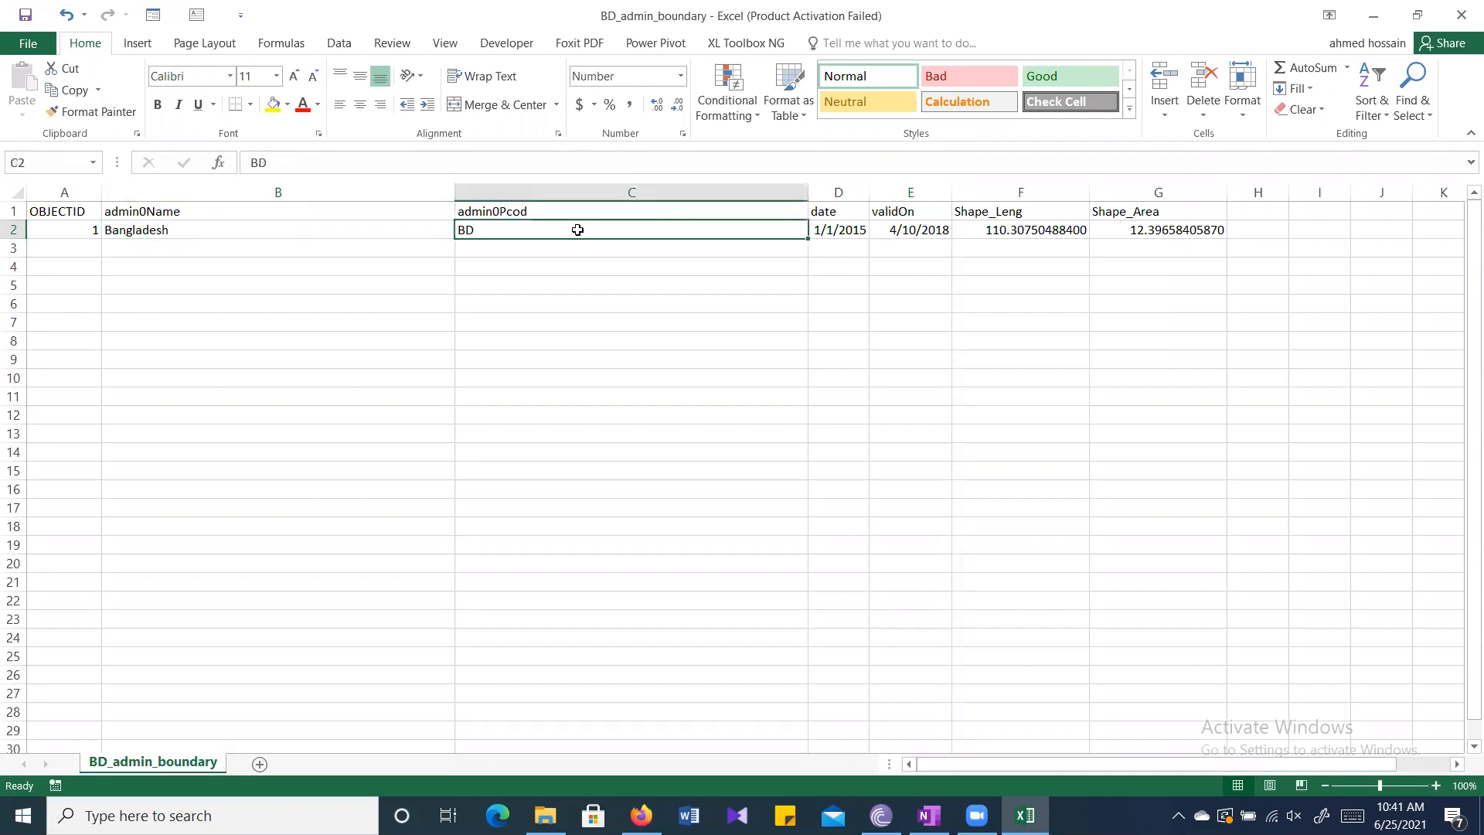
left_click(850, 230)
left_click(662, 226)
left_click(624, 264)
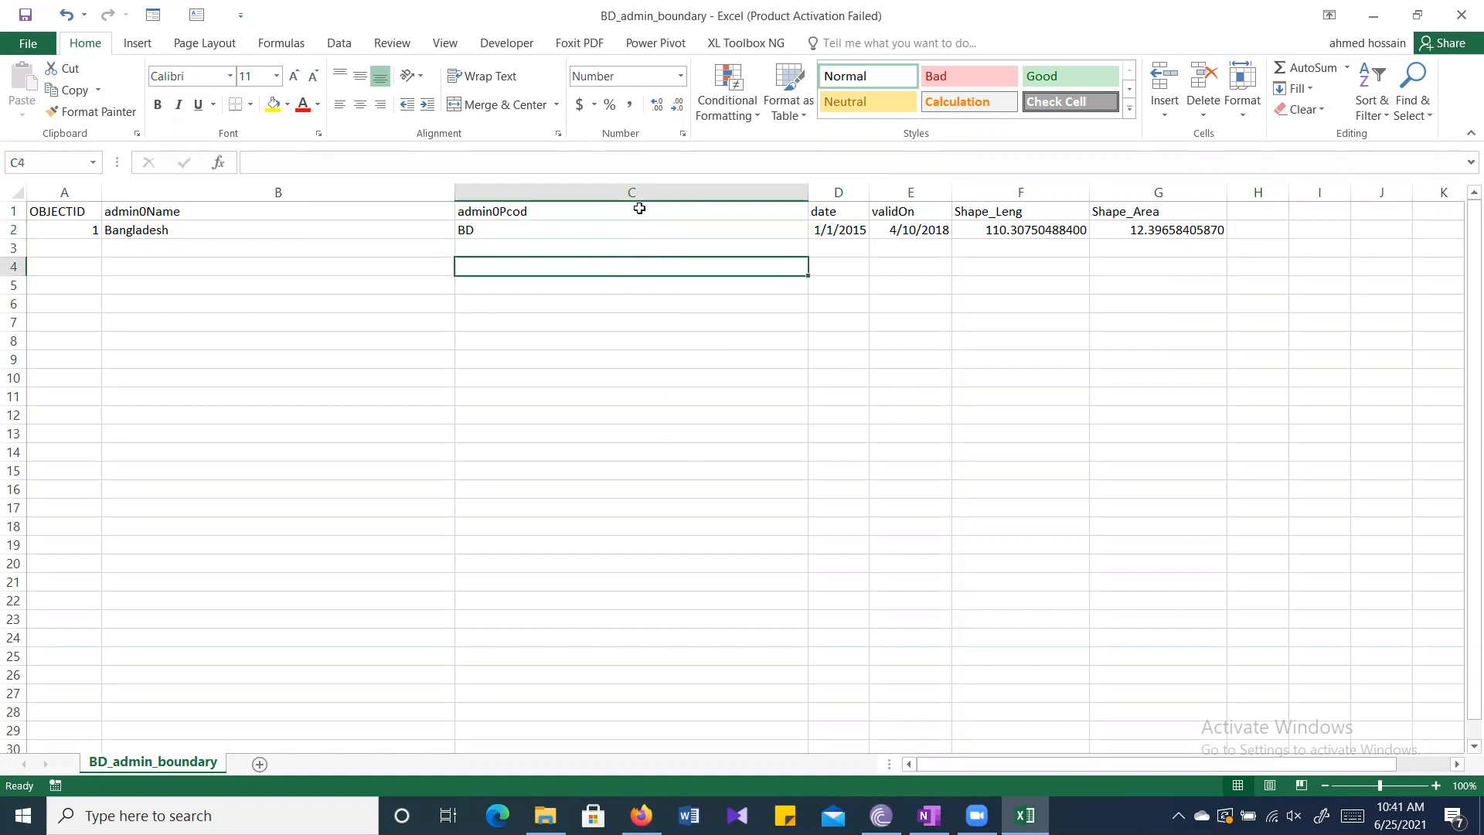
left_click(476, 227)
left_click(450, 230)
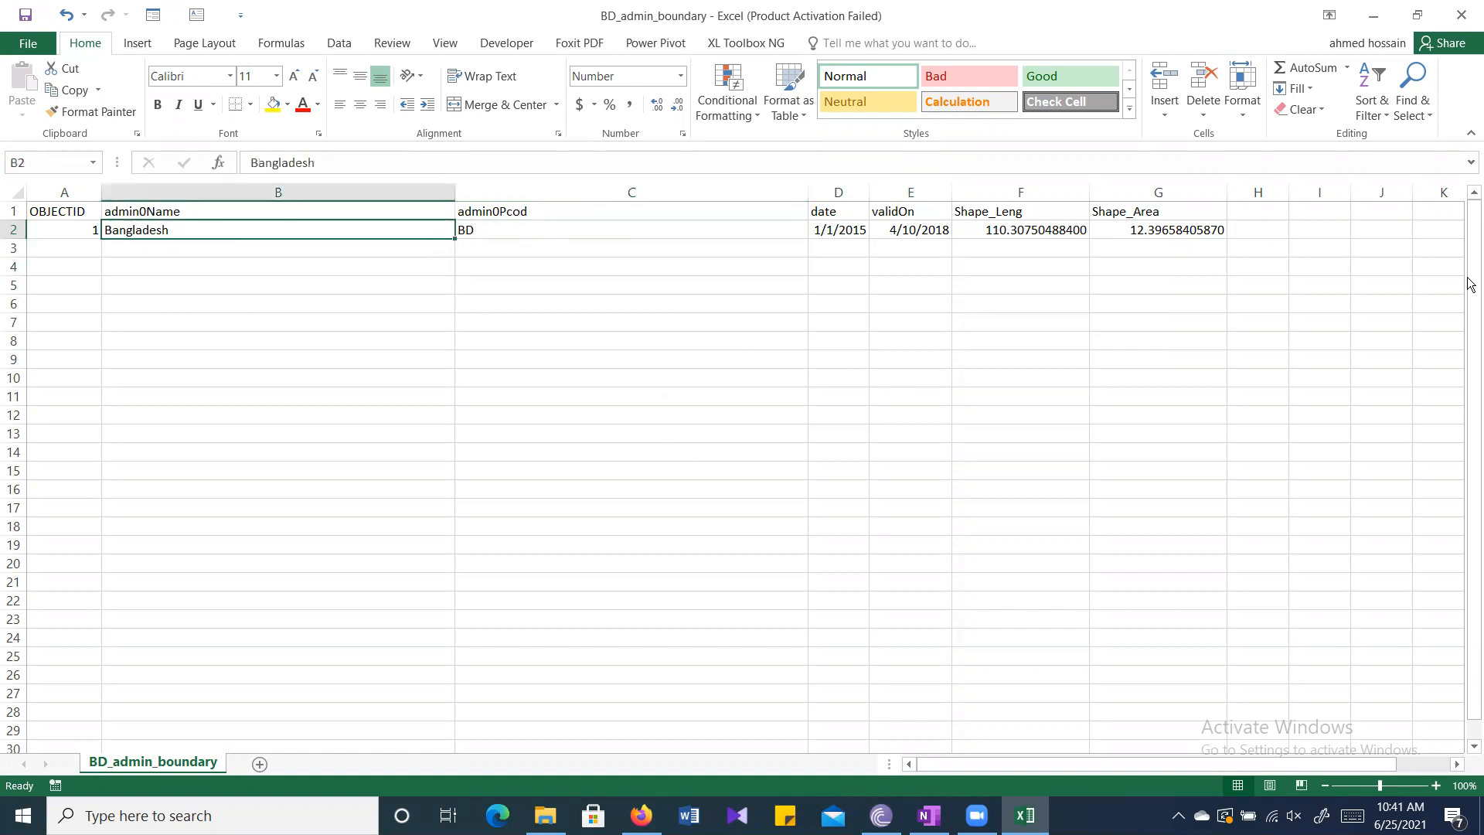
Close the BD_admin_boundary table and clear the file selection in the Shapefile folder.
left_click(1460, 15)
left_click(762, 425)
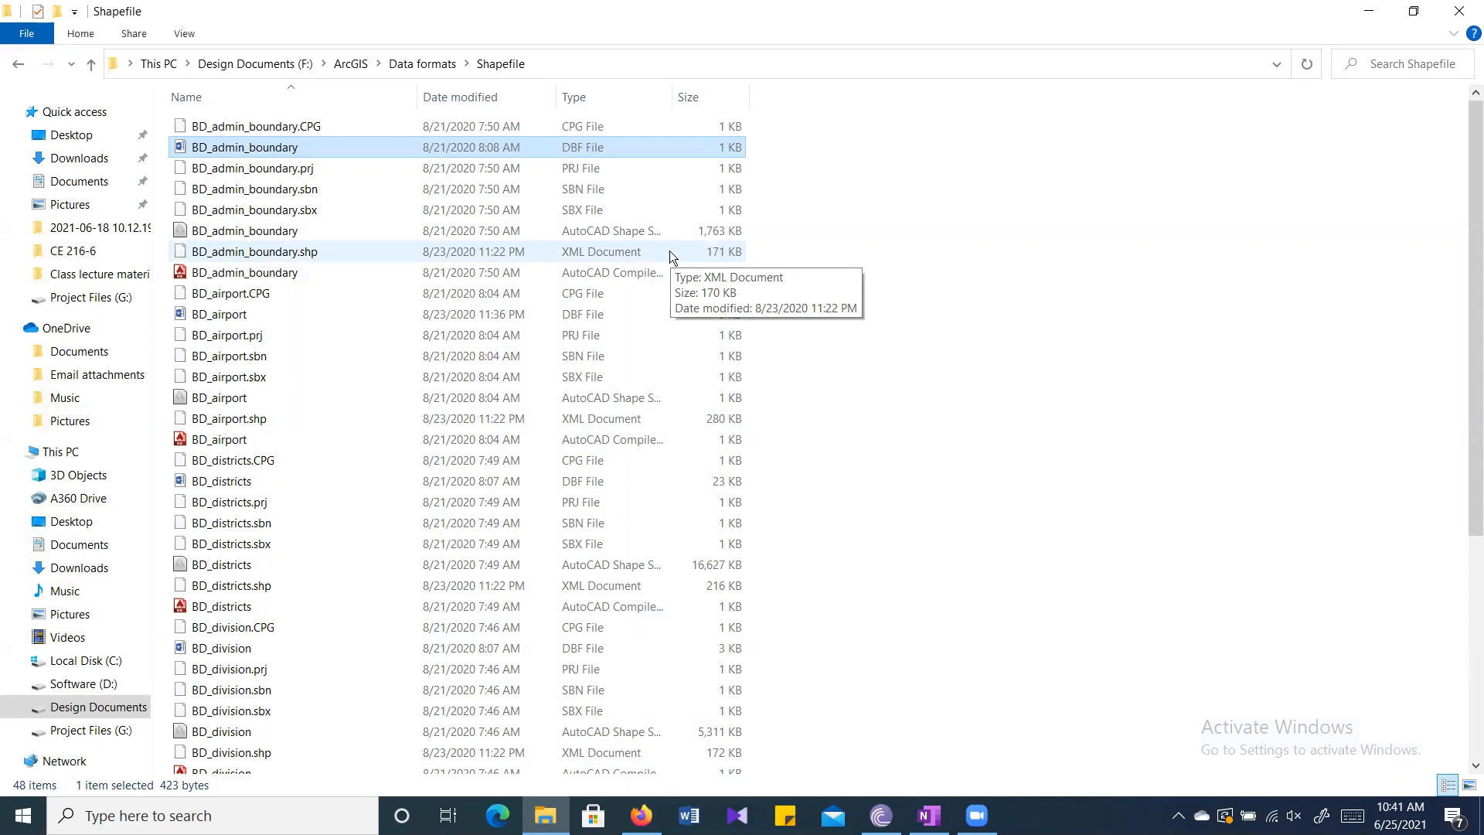
left_click(855, 208)
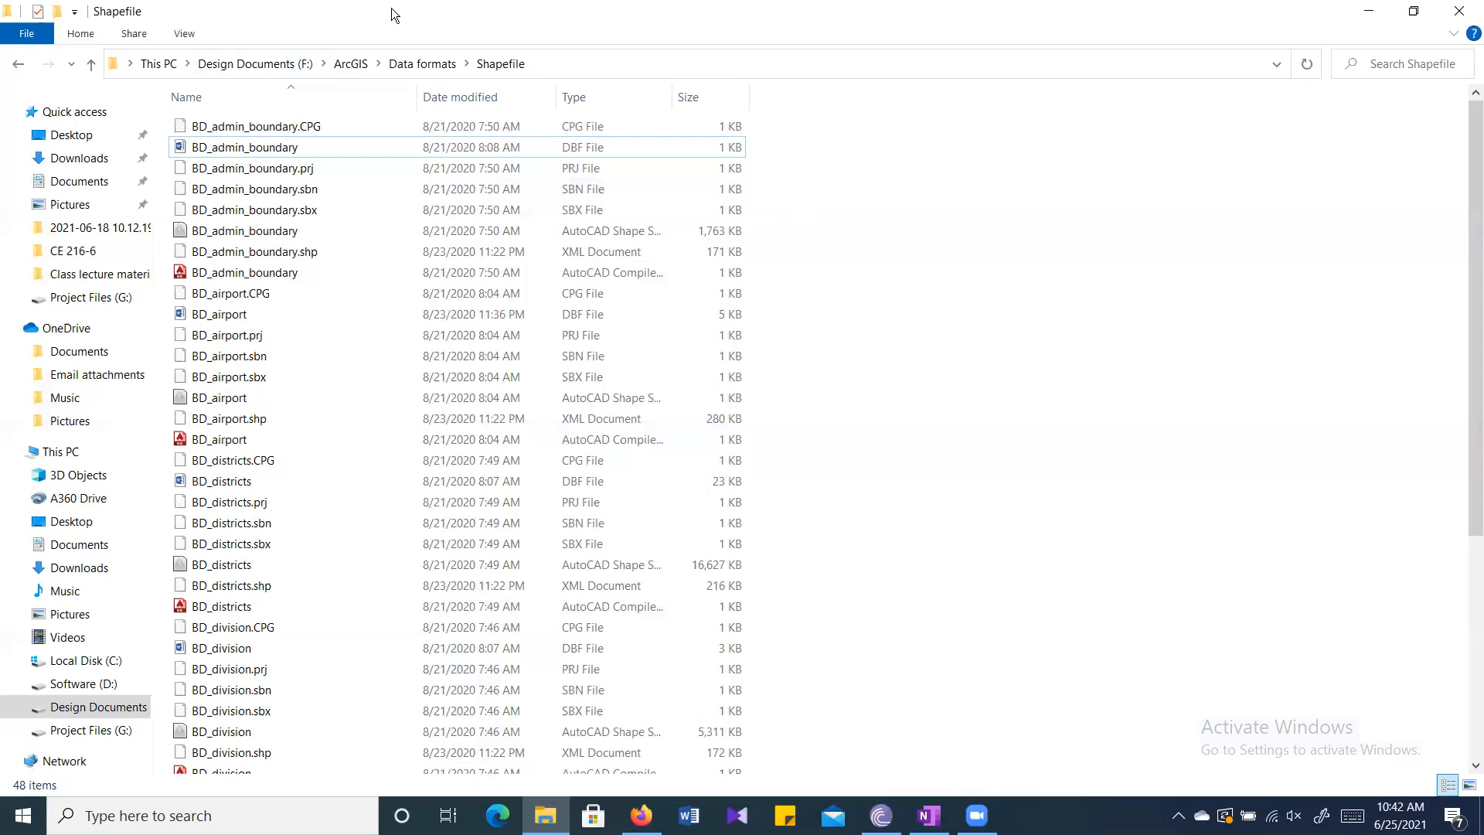
Open the BD_airport DBF file with Excel 2016 and dismiss the Office activation wizard.
left_click(329, 316)
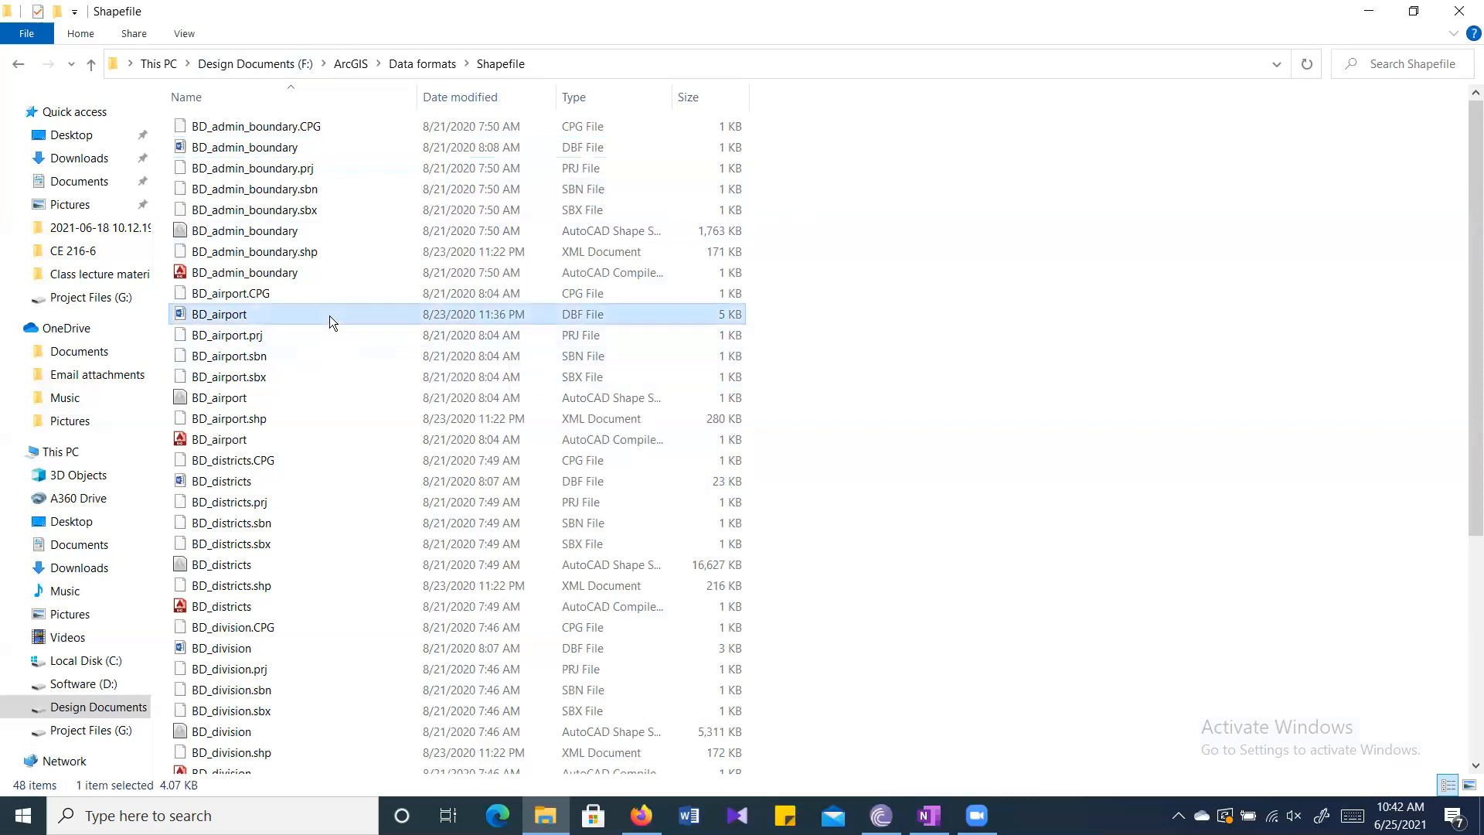
right_click(329, 315)
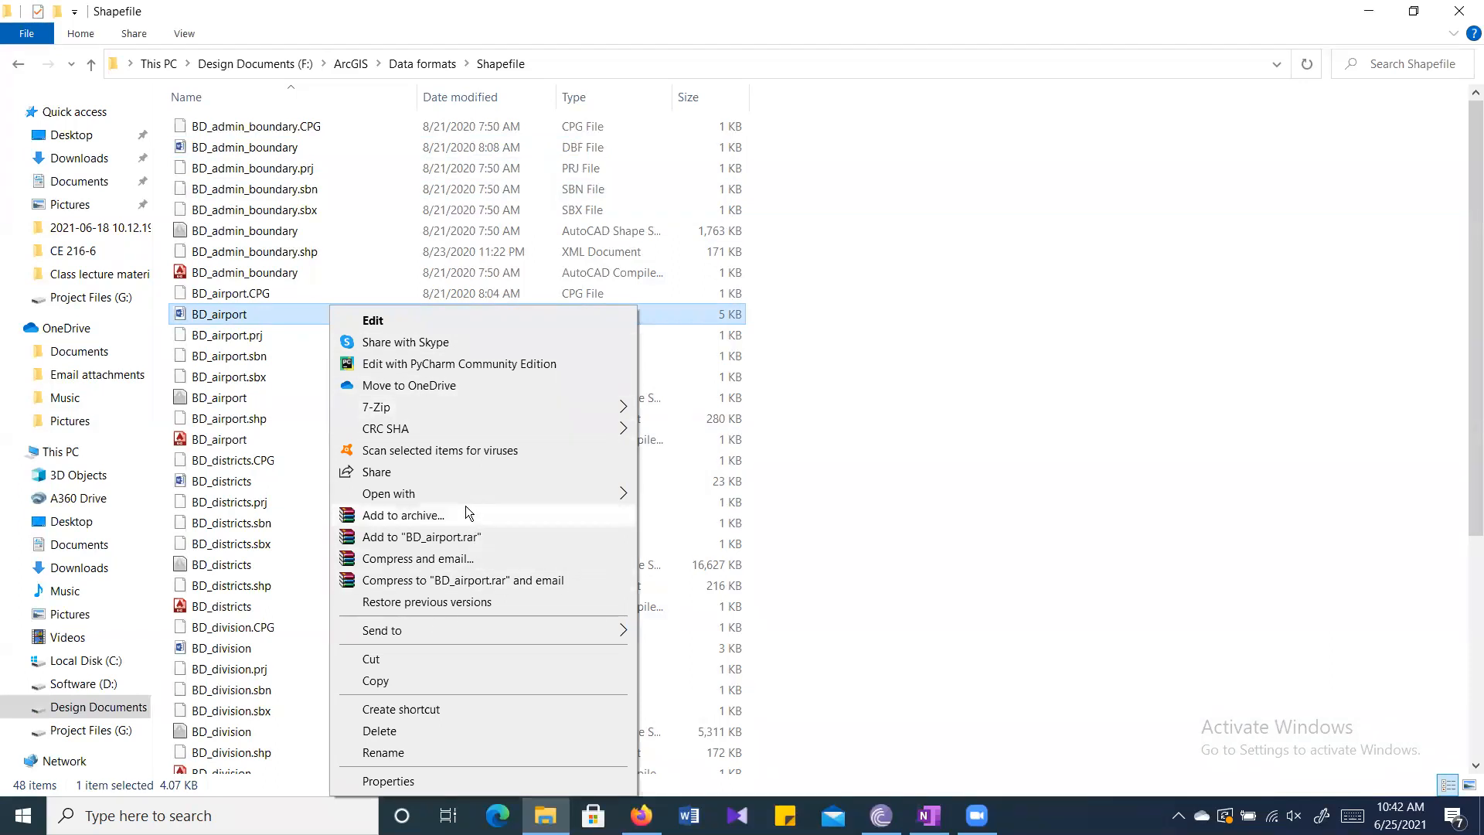
mouse_move(461, 494)
left_click(813, 494)
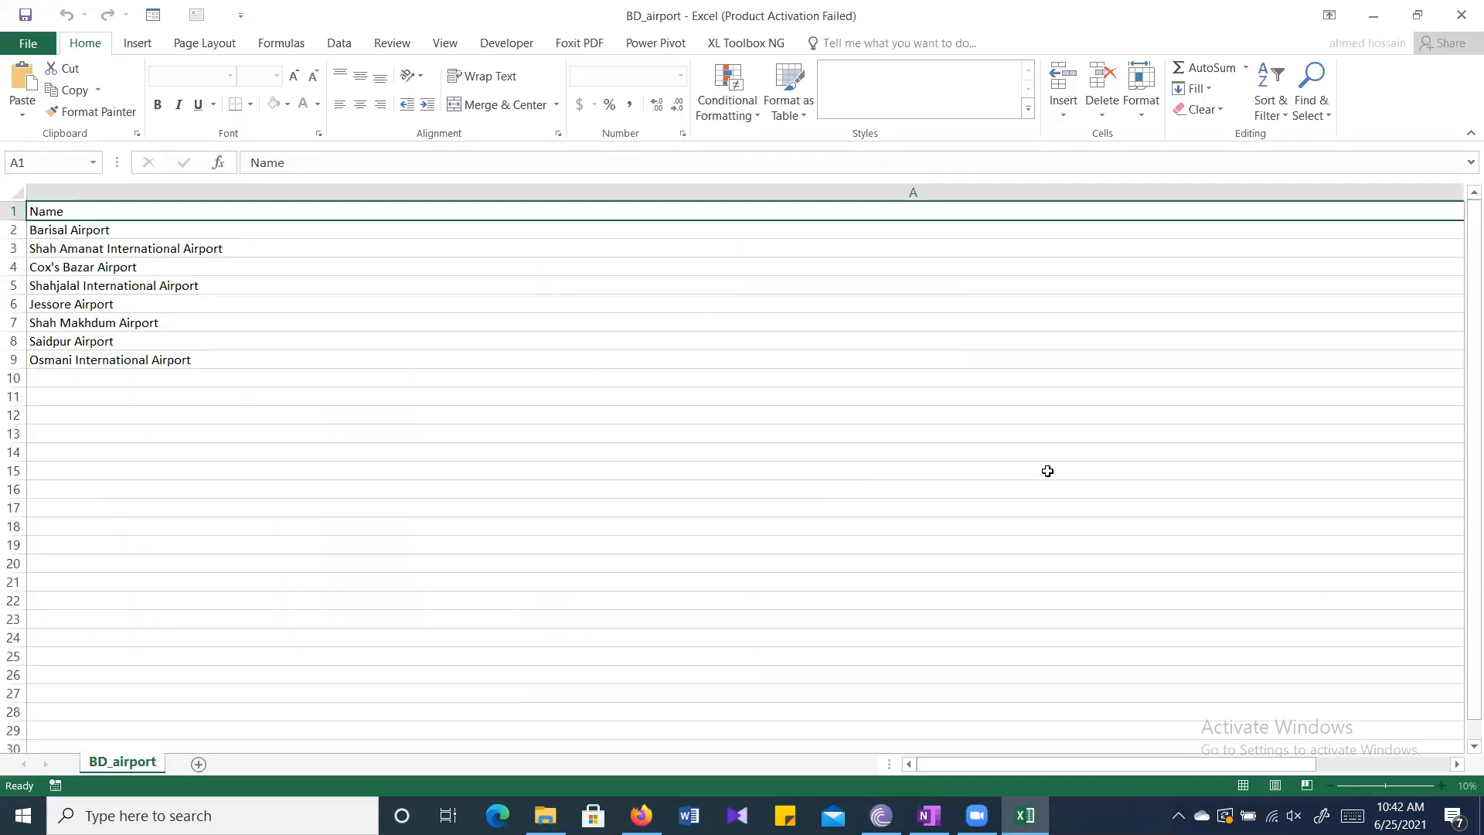
left_click(938, 598)
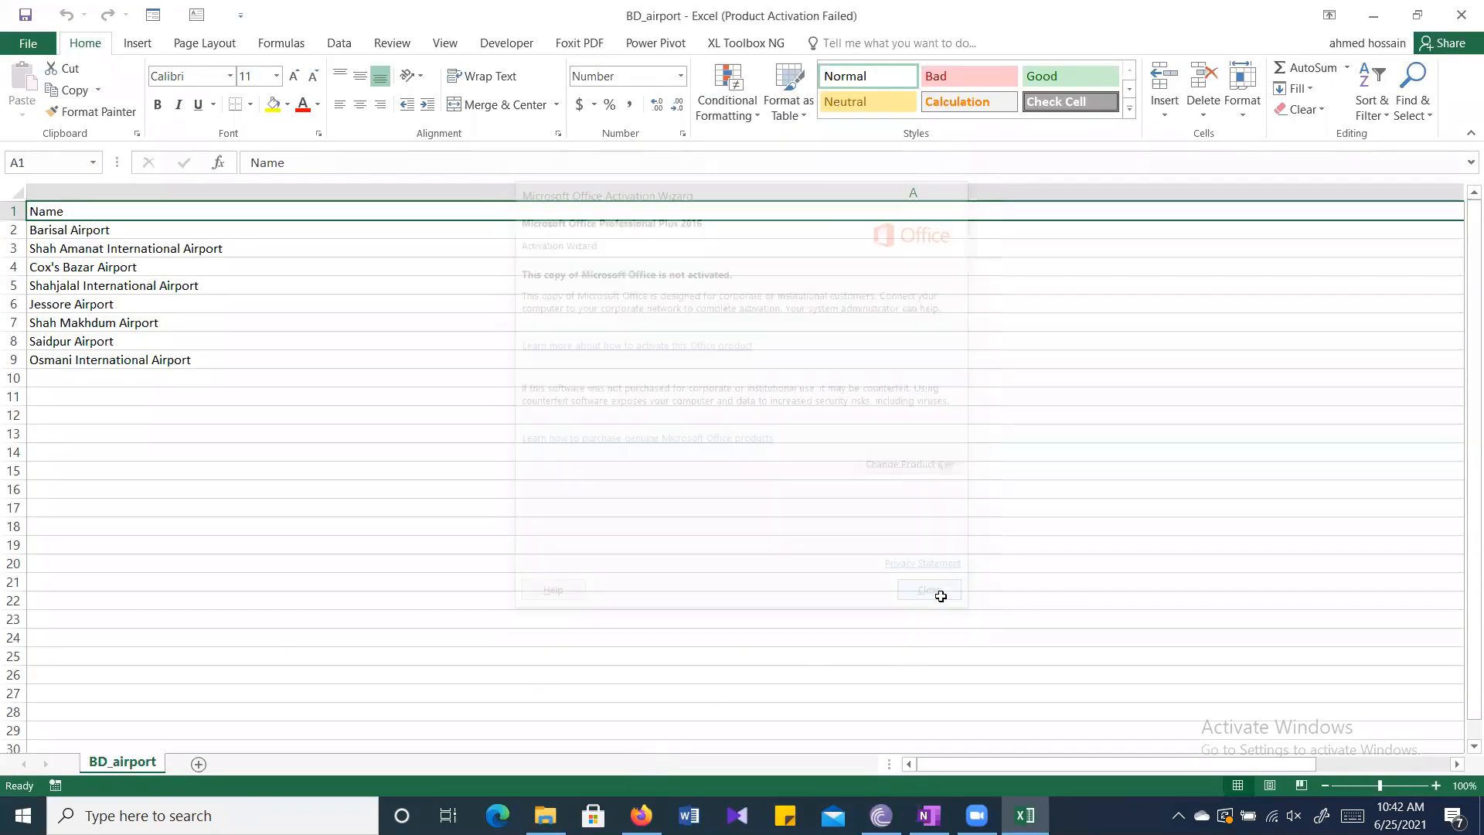
Examine the airport names in rows 2 to 9 of the Name column and their types in the PopupInfo column.
left_click_drag(1086, 764, 958, 744)
left_click(558, 235)
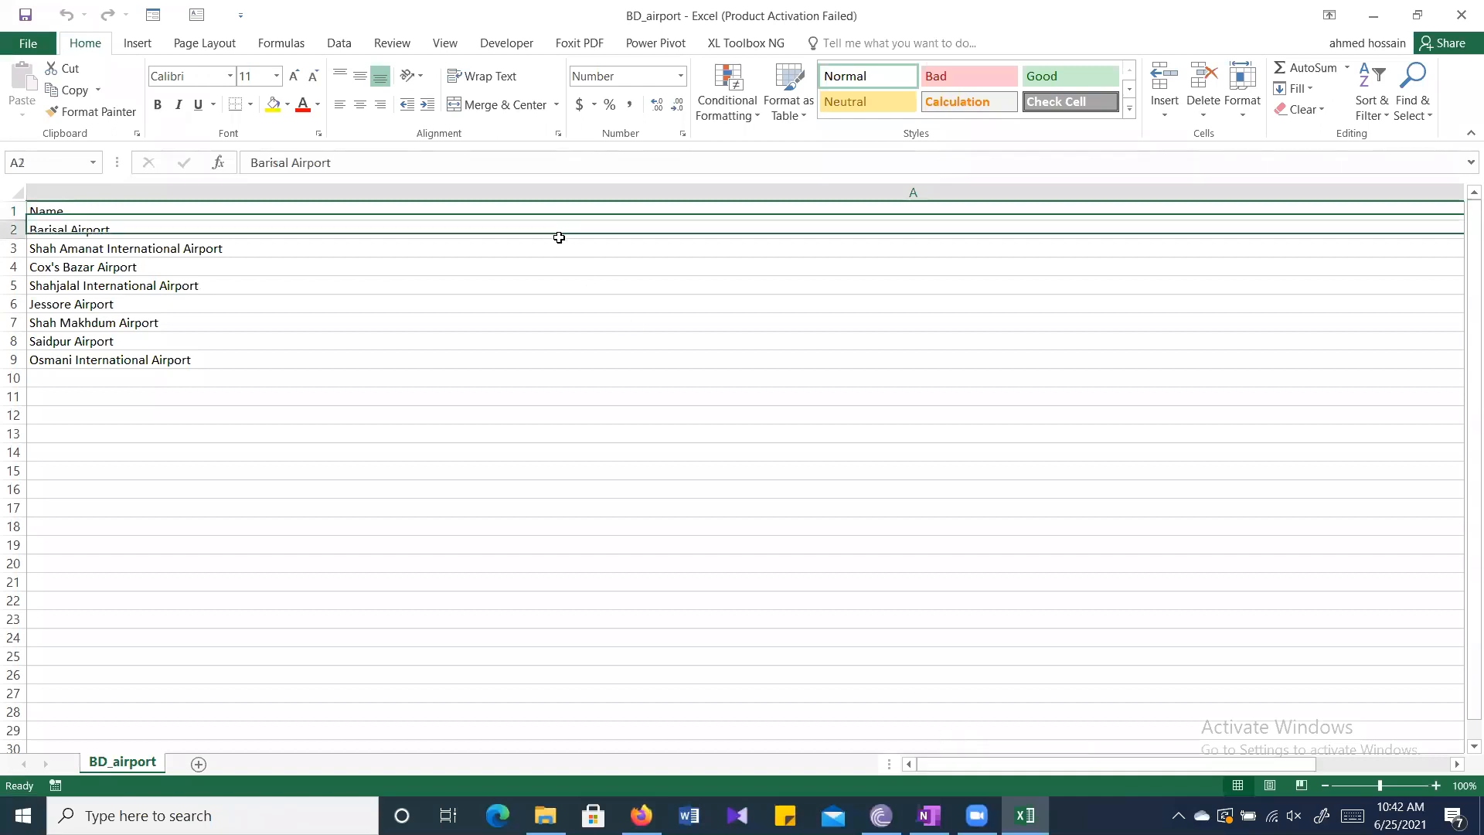
left_click(545, 245)
left_click(540, 269)
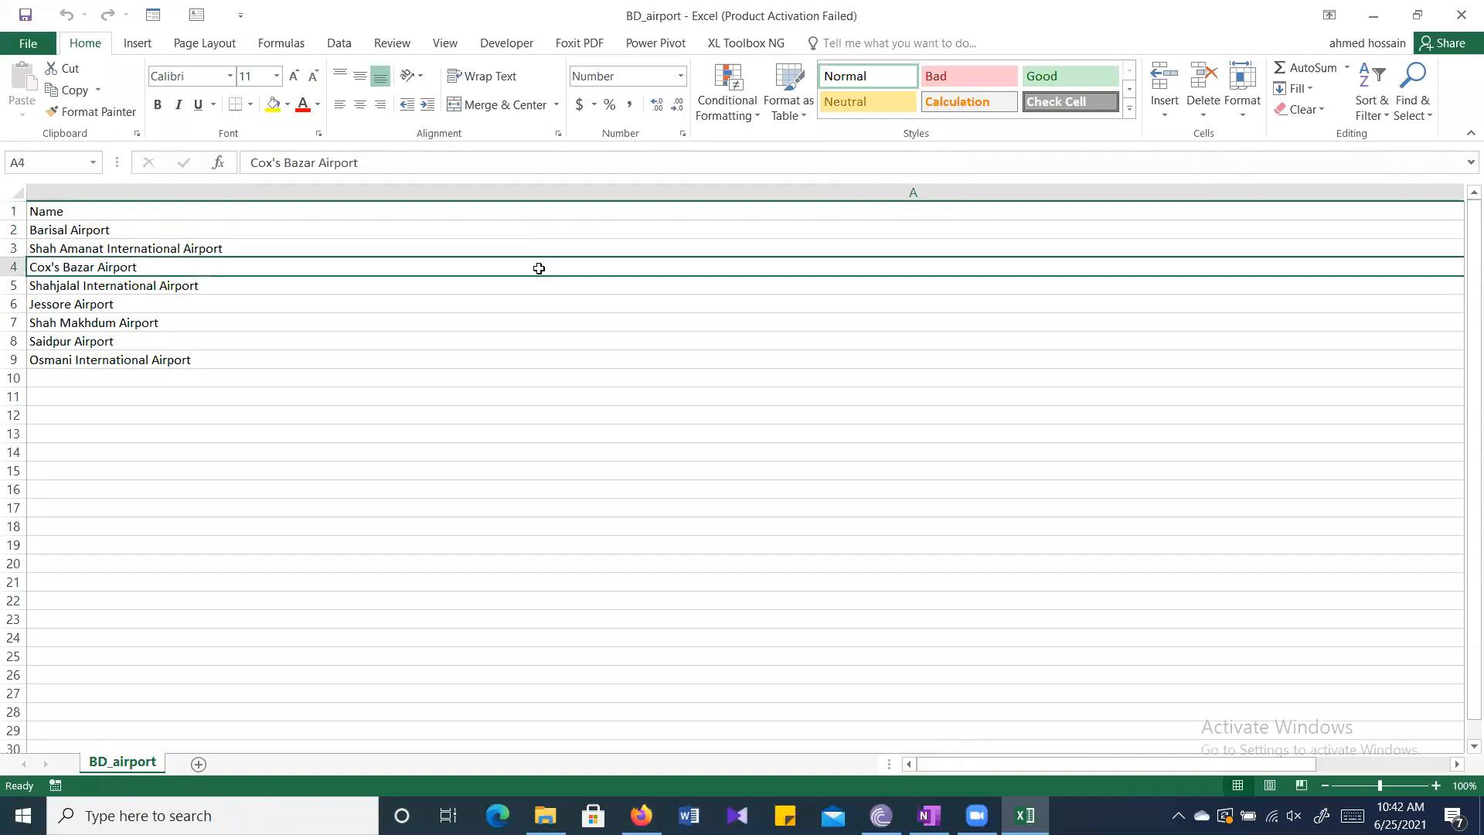
left_click(266, 215)
left_click_drag(266, 230, 266, 360)
left_click_drag(931, 767, 981, 744)
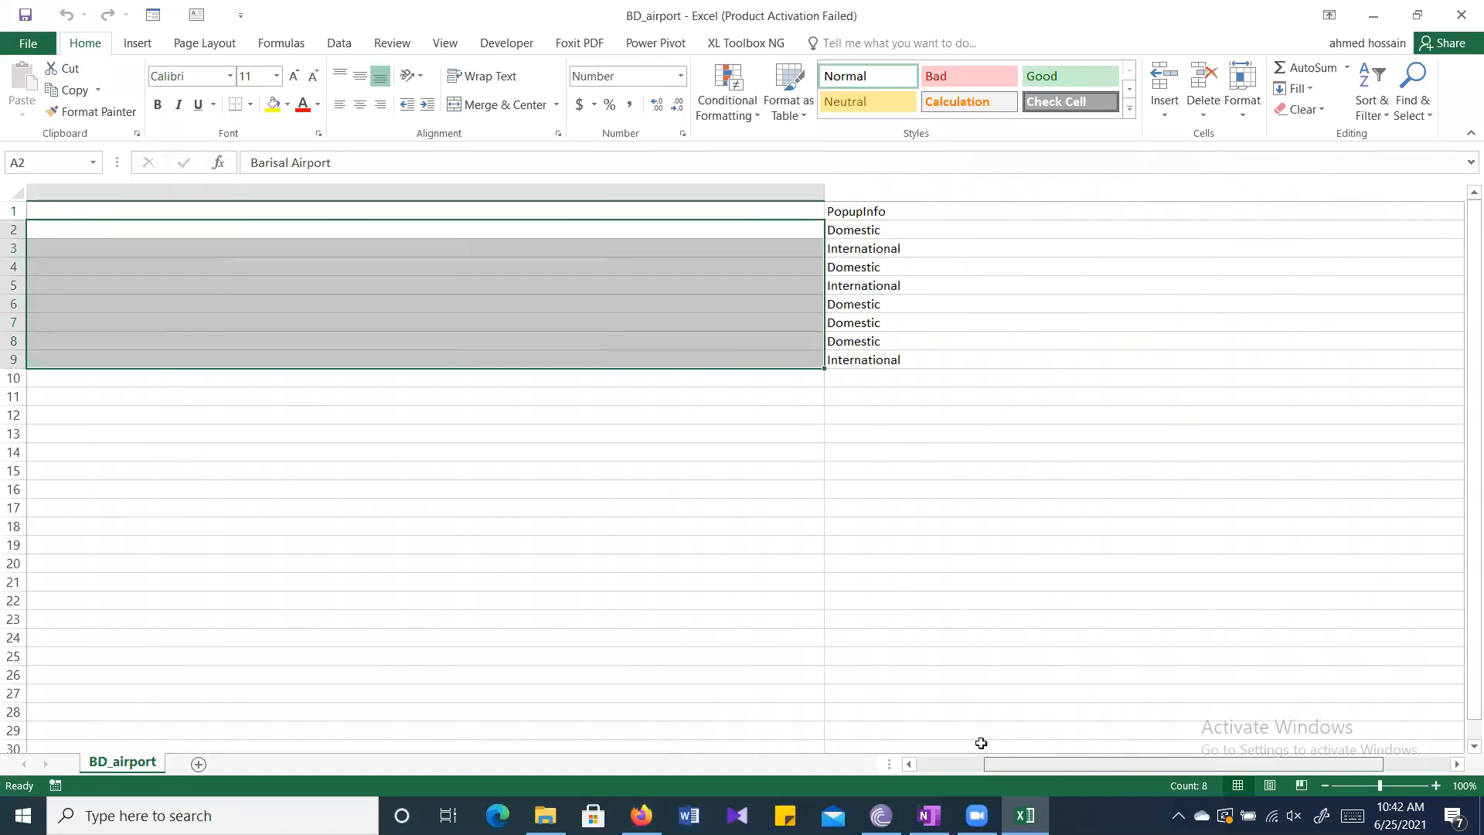
left_click_drag(77, 229, 91, 369)
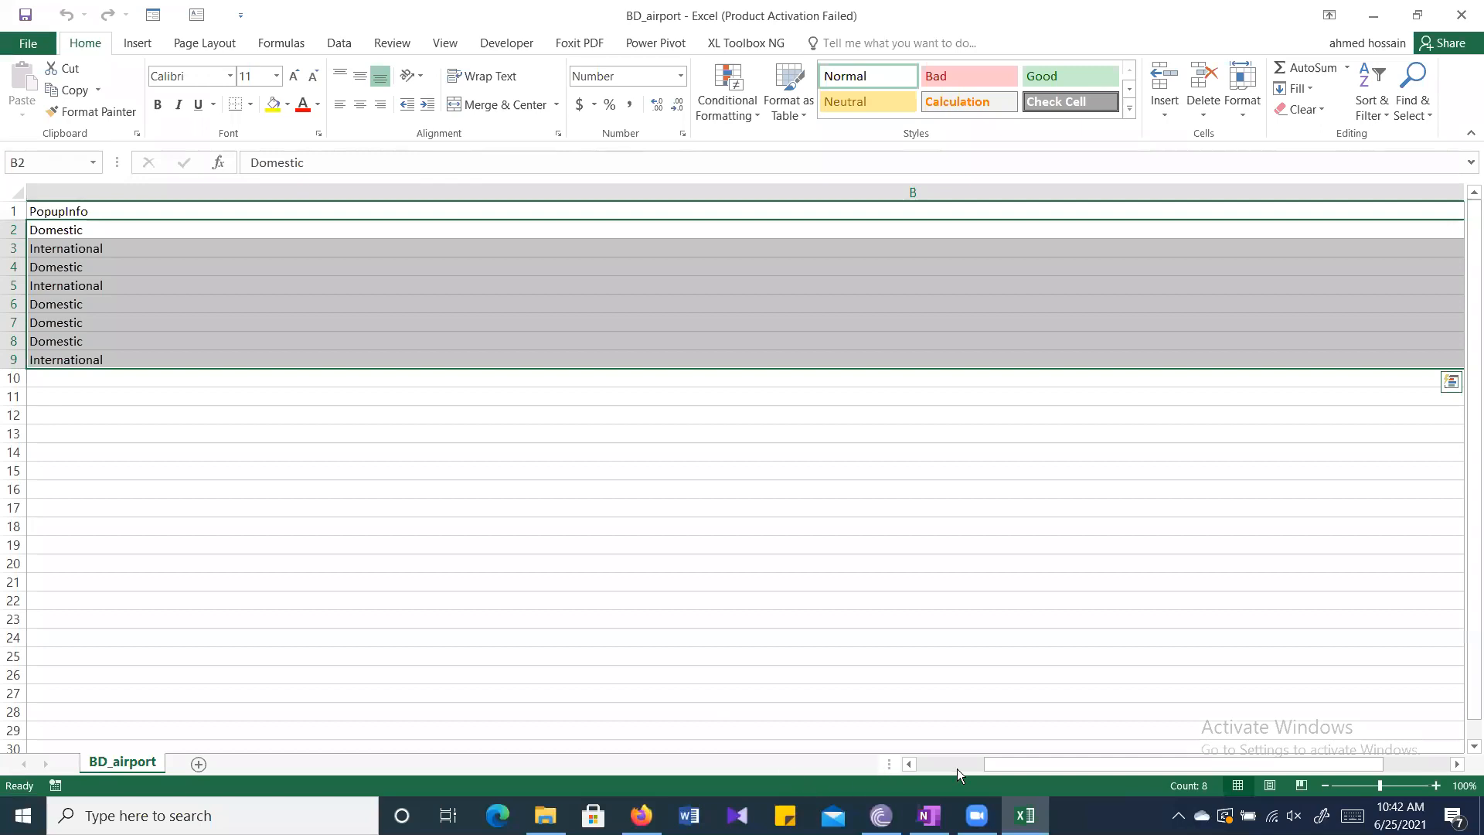
Revisit the airport names in rows 2 to 9 of the Name column and close the BD_airport table.
left_click_drag(997, 766, 911, 761)
left_click(272, 228)
left_click_drag(274, 244, 276, 357)
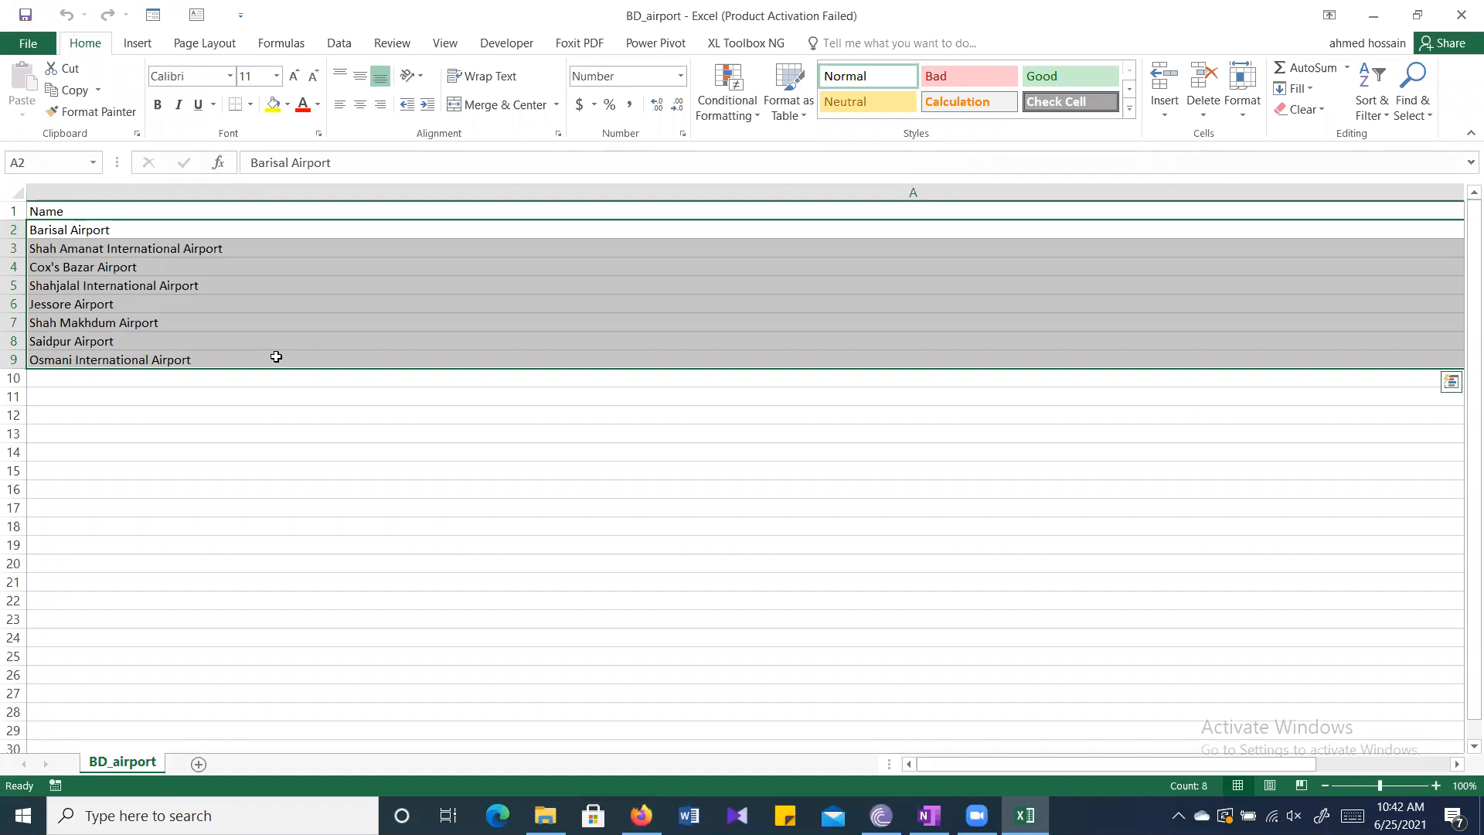
left_click(359, 448)
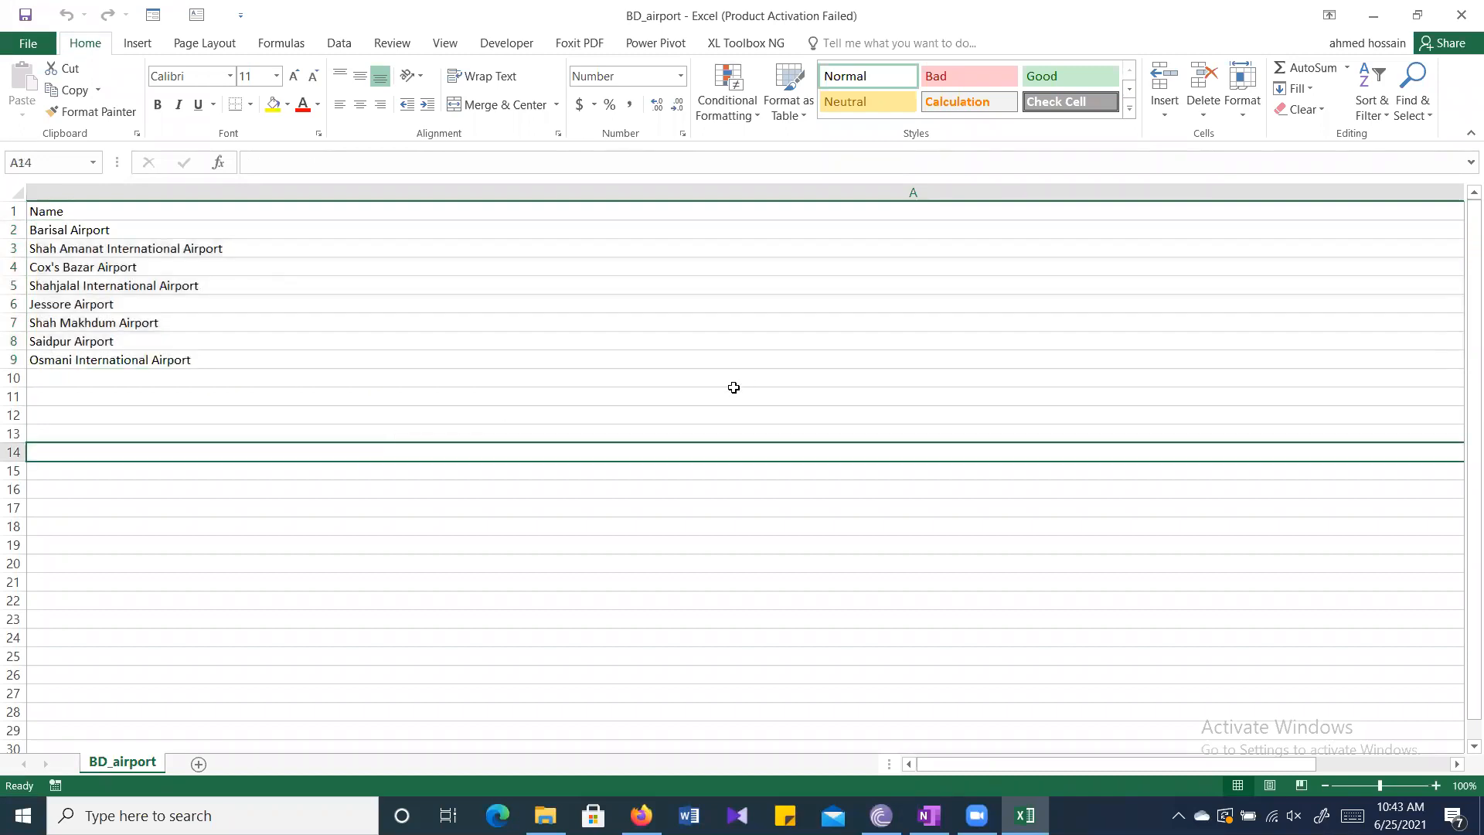
left_click(1459, 15)
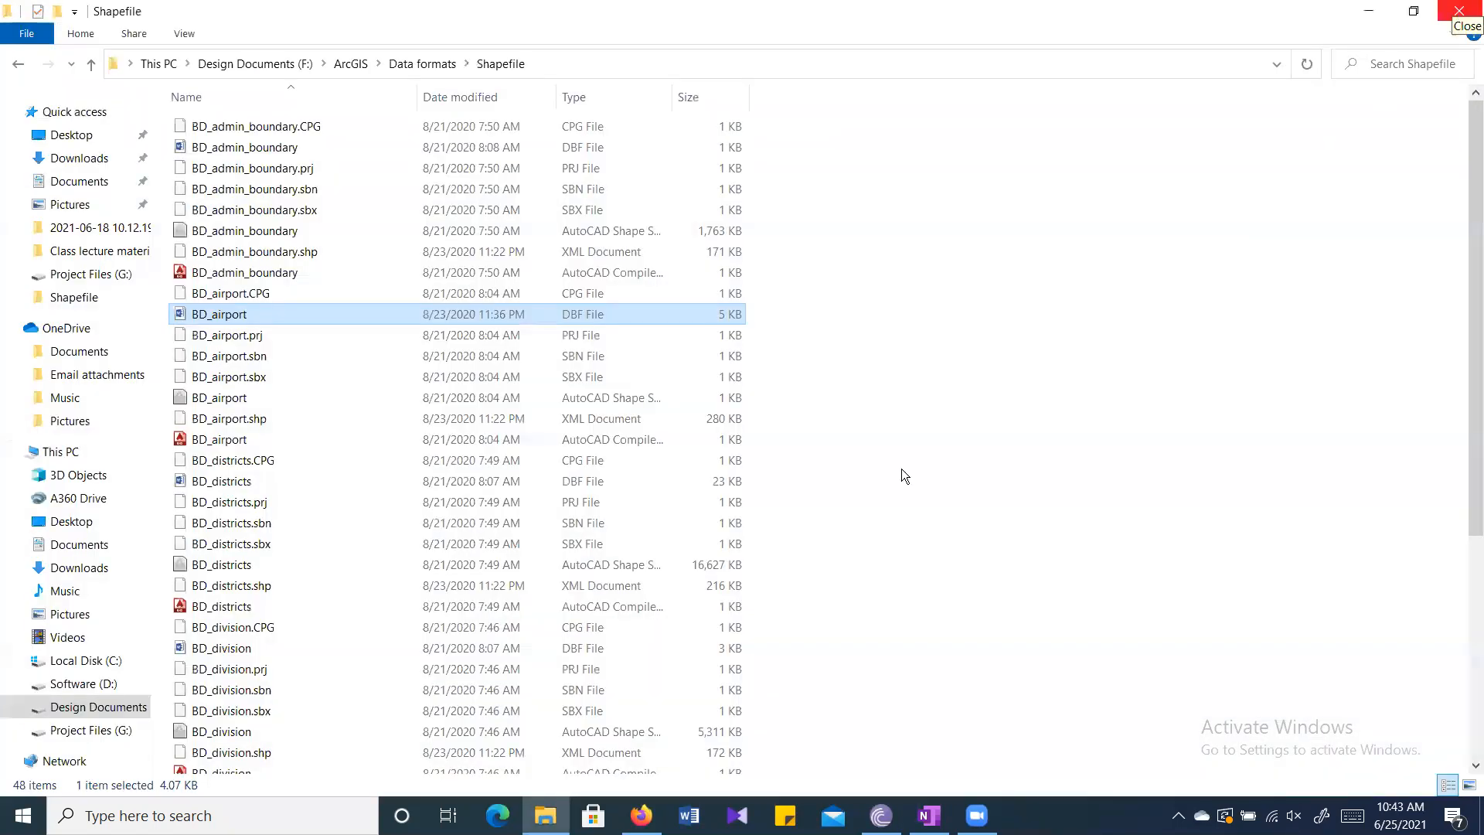
Examine the component files inside the File Geodatabase.gdb folder and return to the Data formats folder.
left_click(422, 63)
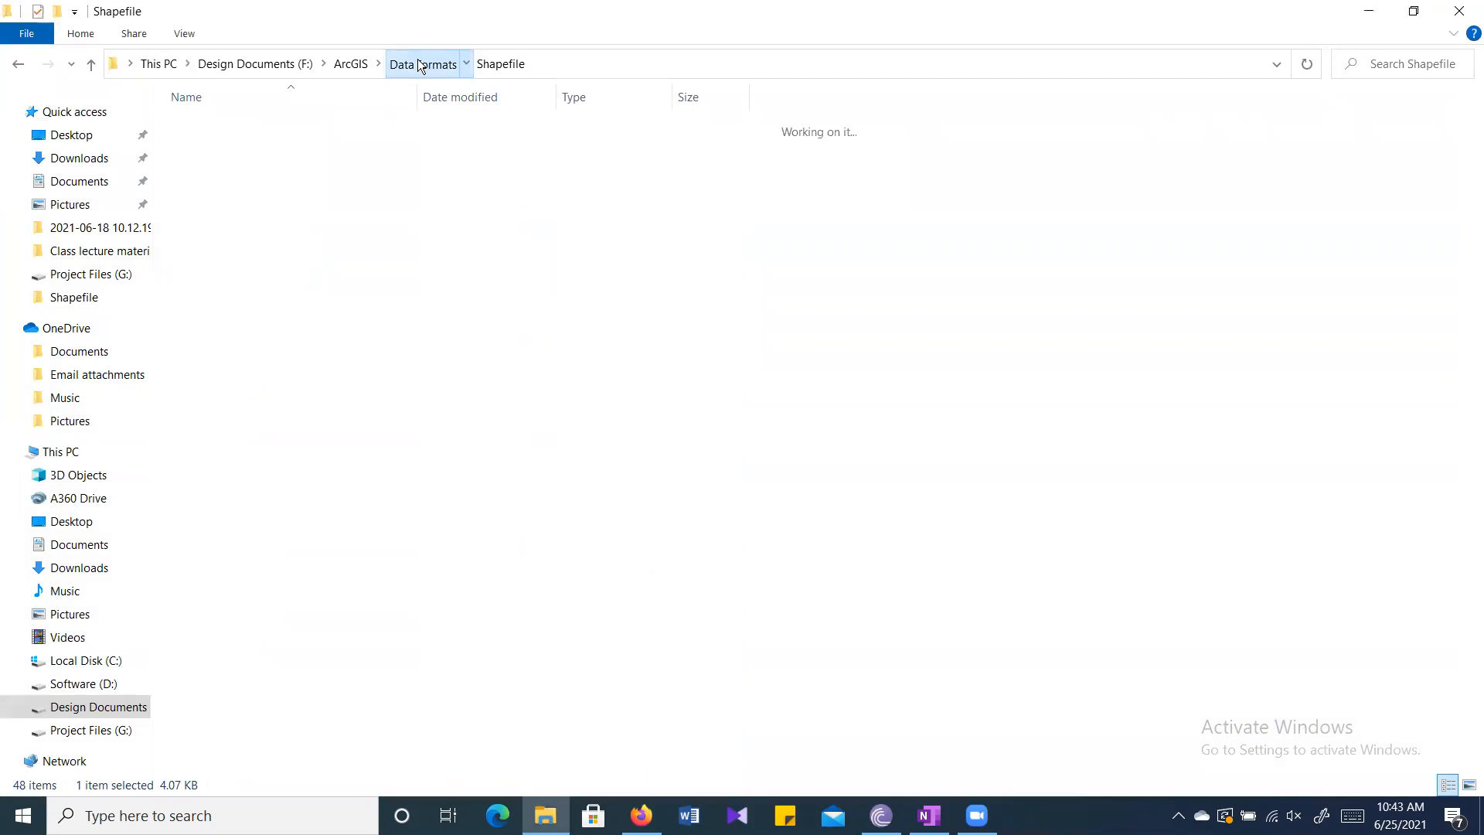
double_click(349, 129)
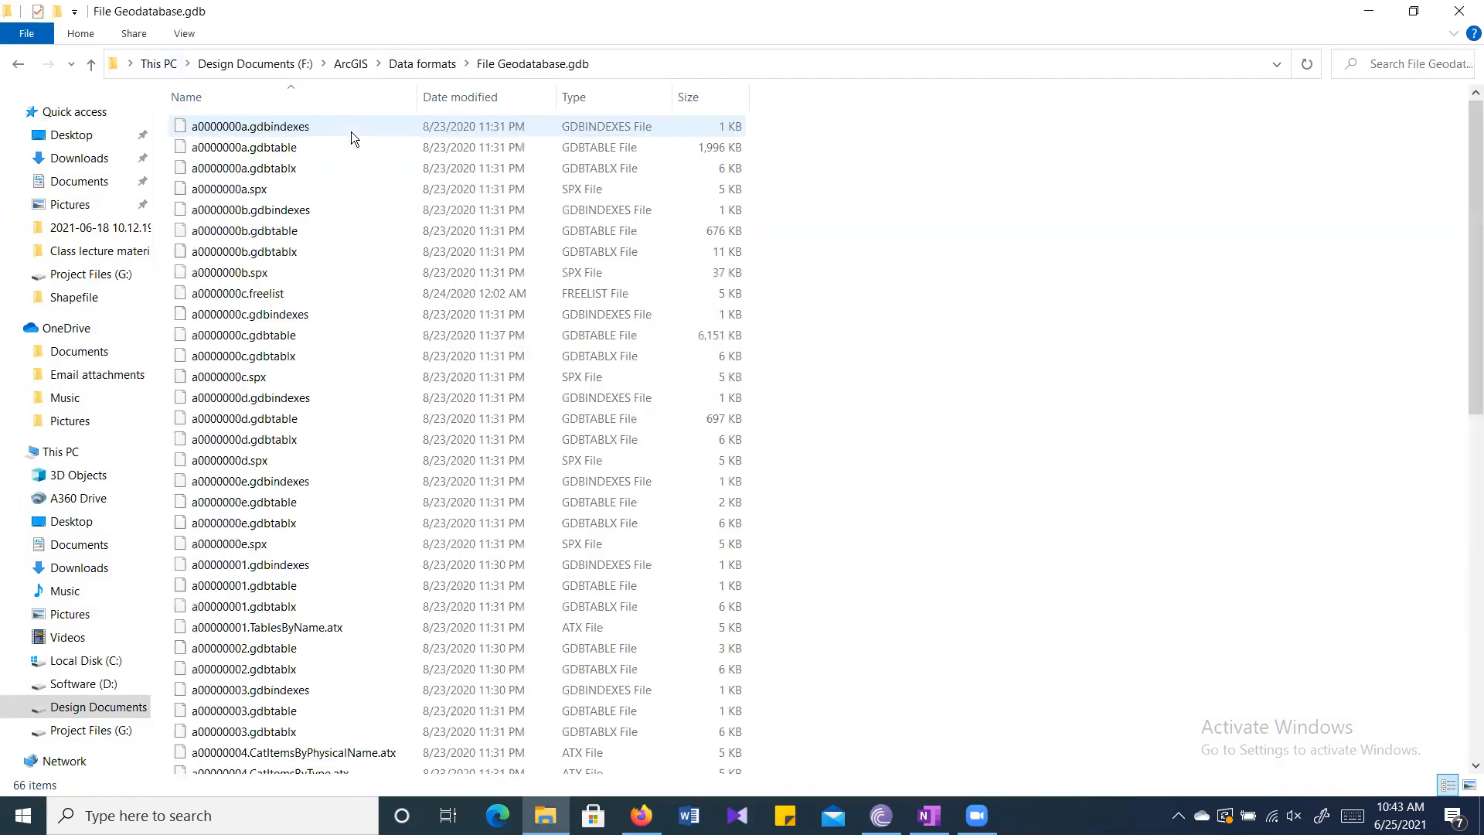
scroll(427, 546, "down", 3)
scroll(427, 546, "up", 3)
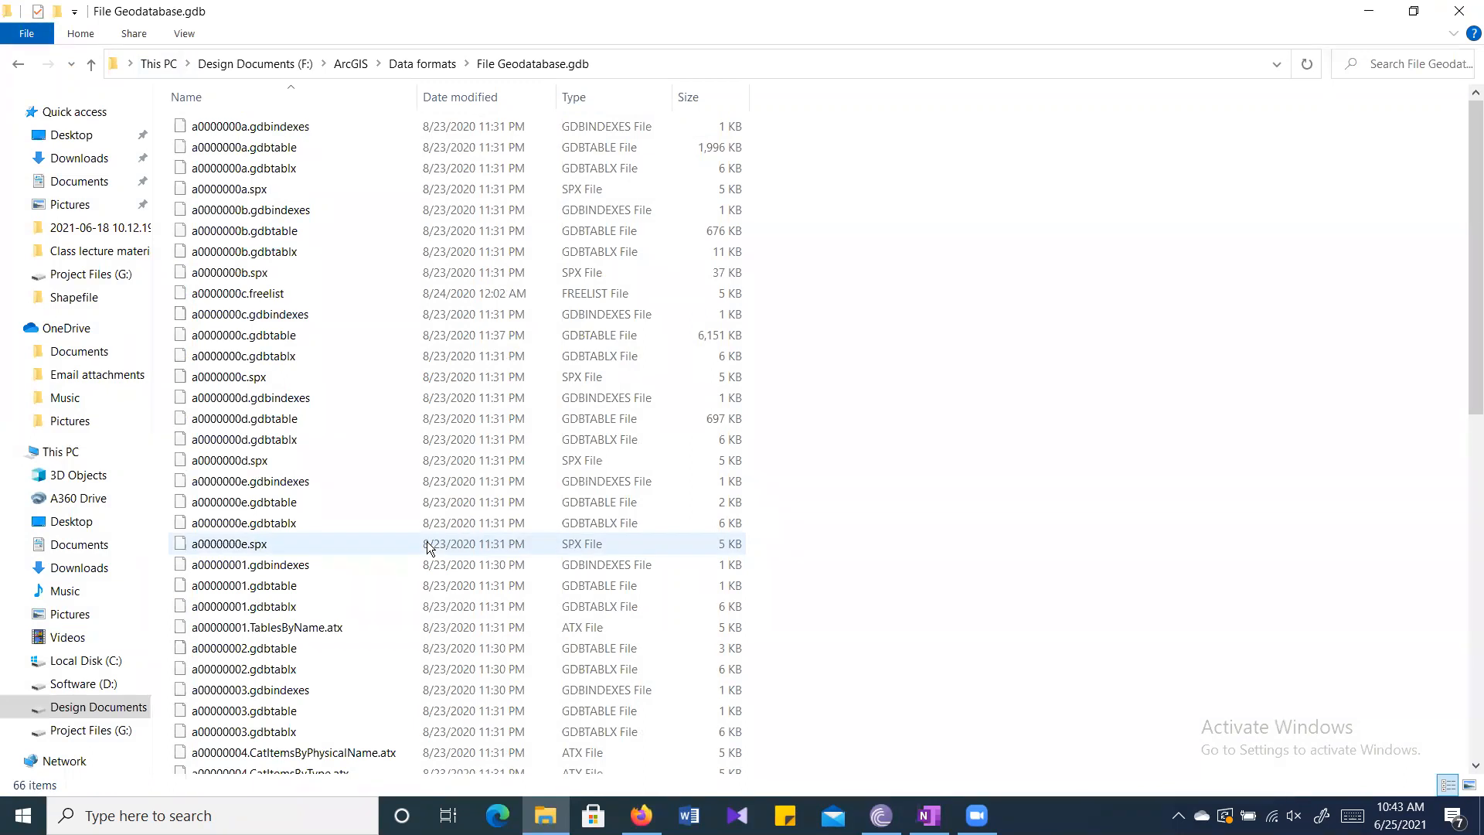
scroll(648, 486, "down", 11)
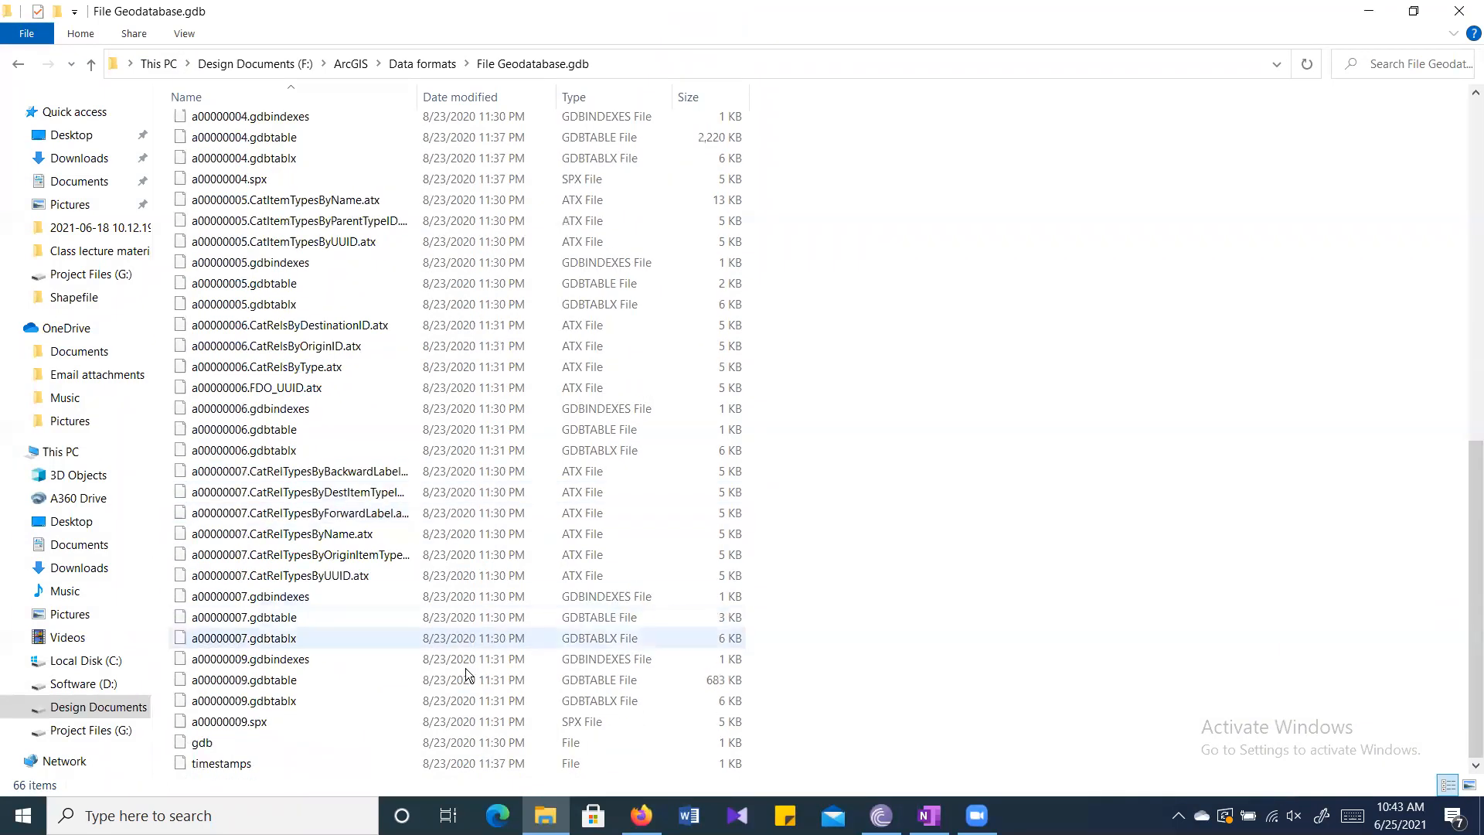
scroll(467, 674, "up", 11)
scroll(558, 570, "down", 10)
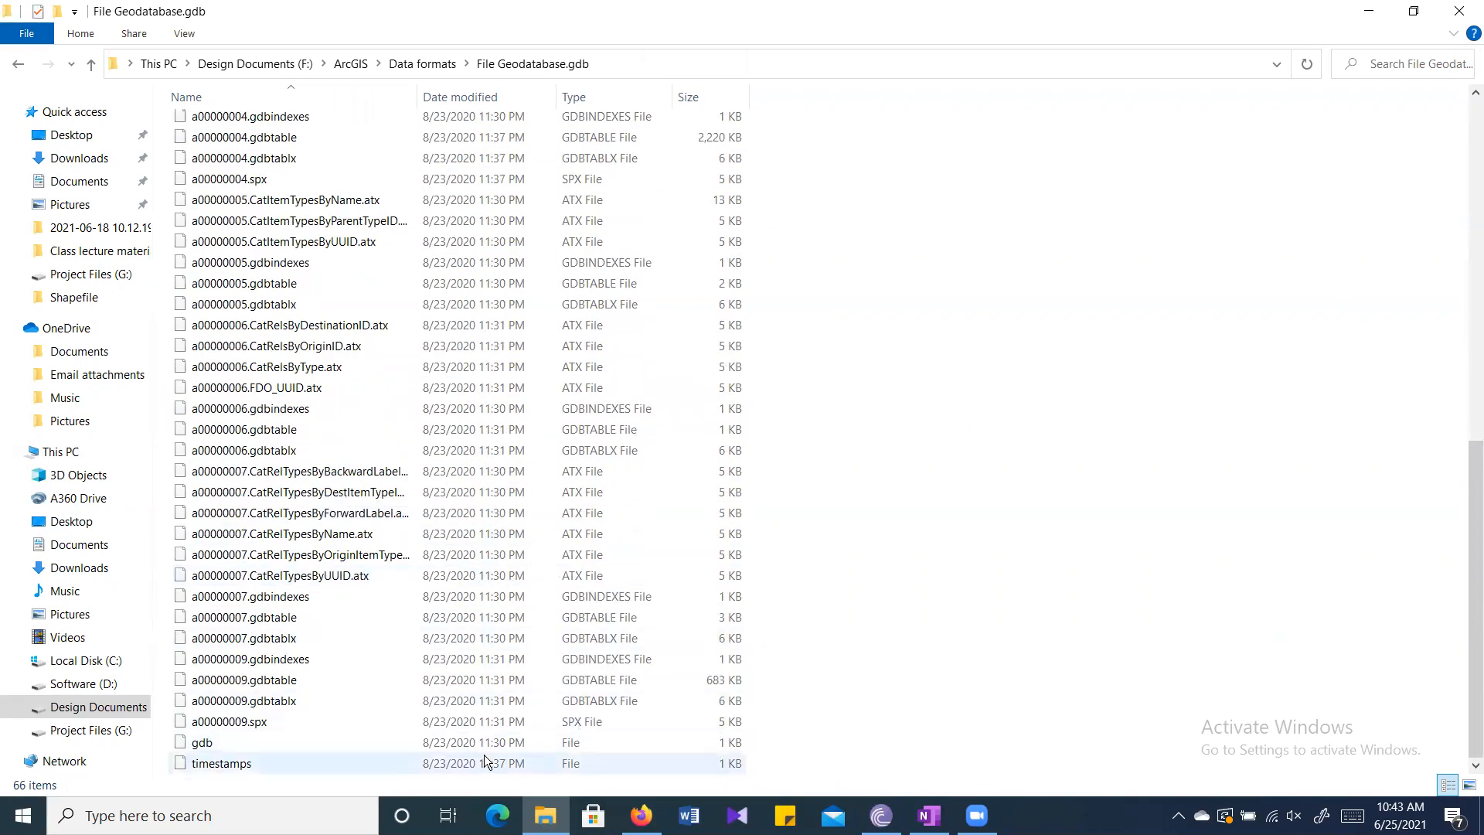
scroll(509, 626, "up", 4)
scroll(509, 626, "up", 8)
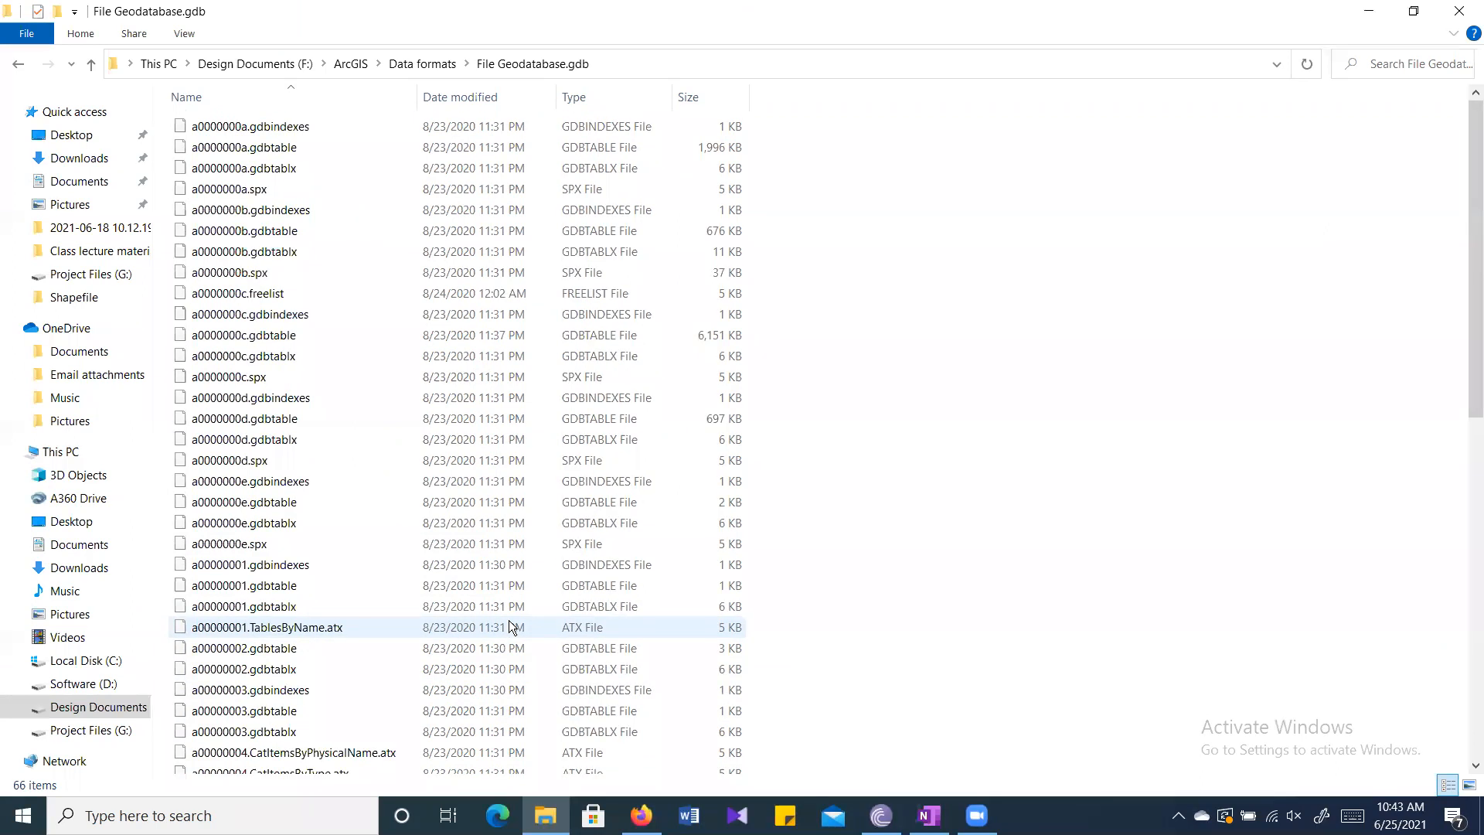
left_click(19, 64)
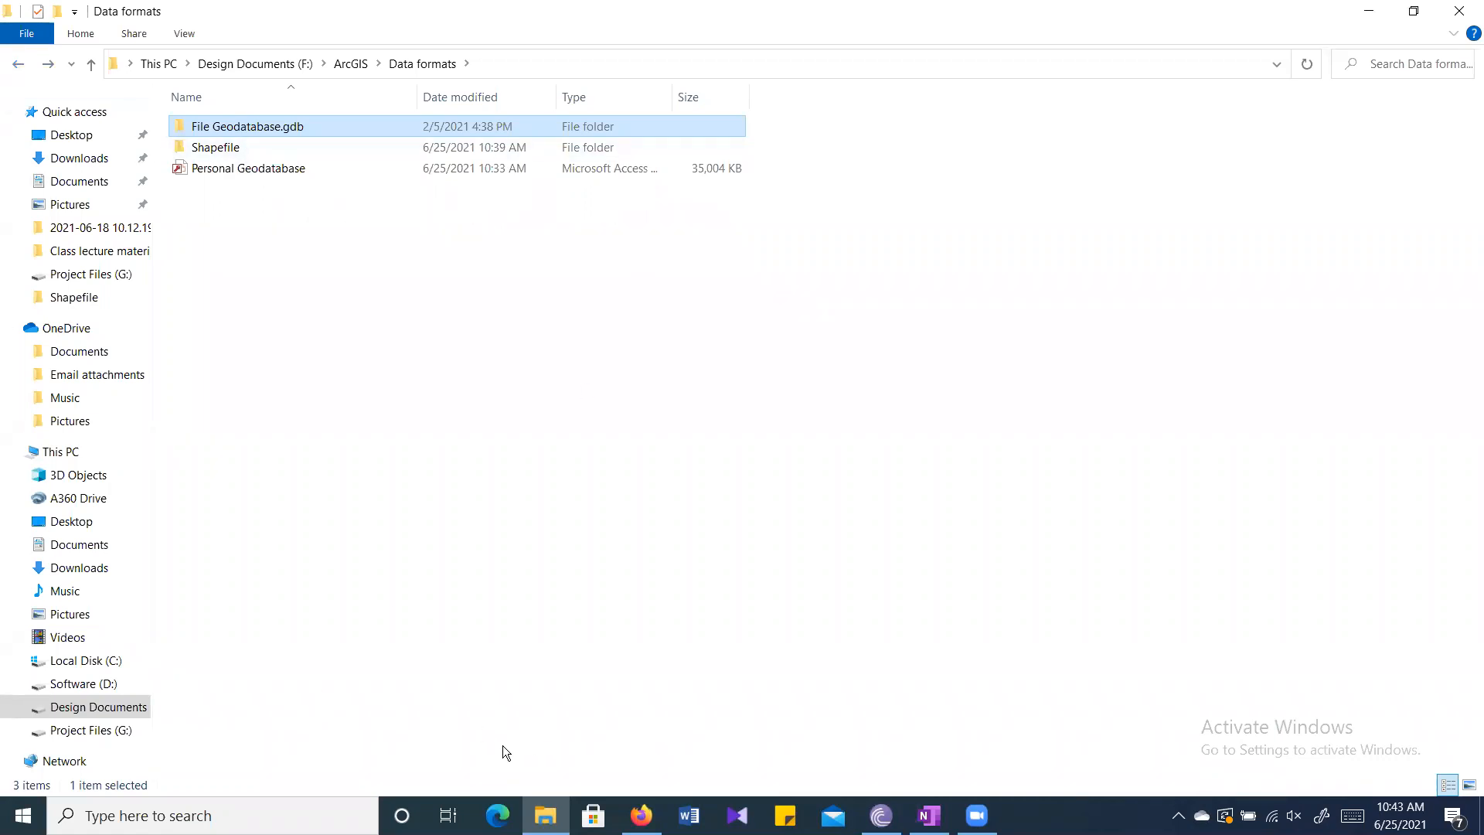
Close the file browser, launch ArcMap 10.7.1 and create a new blank map from My Templates.
left_click(1468, 12)
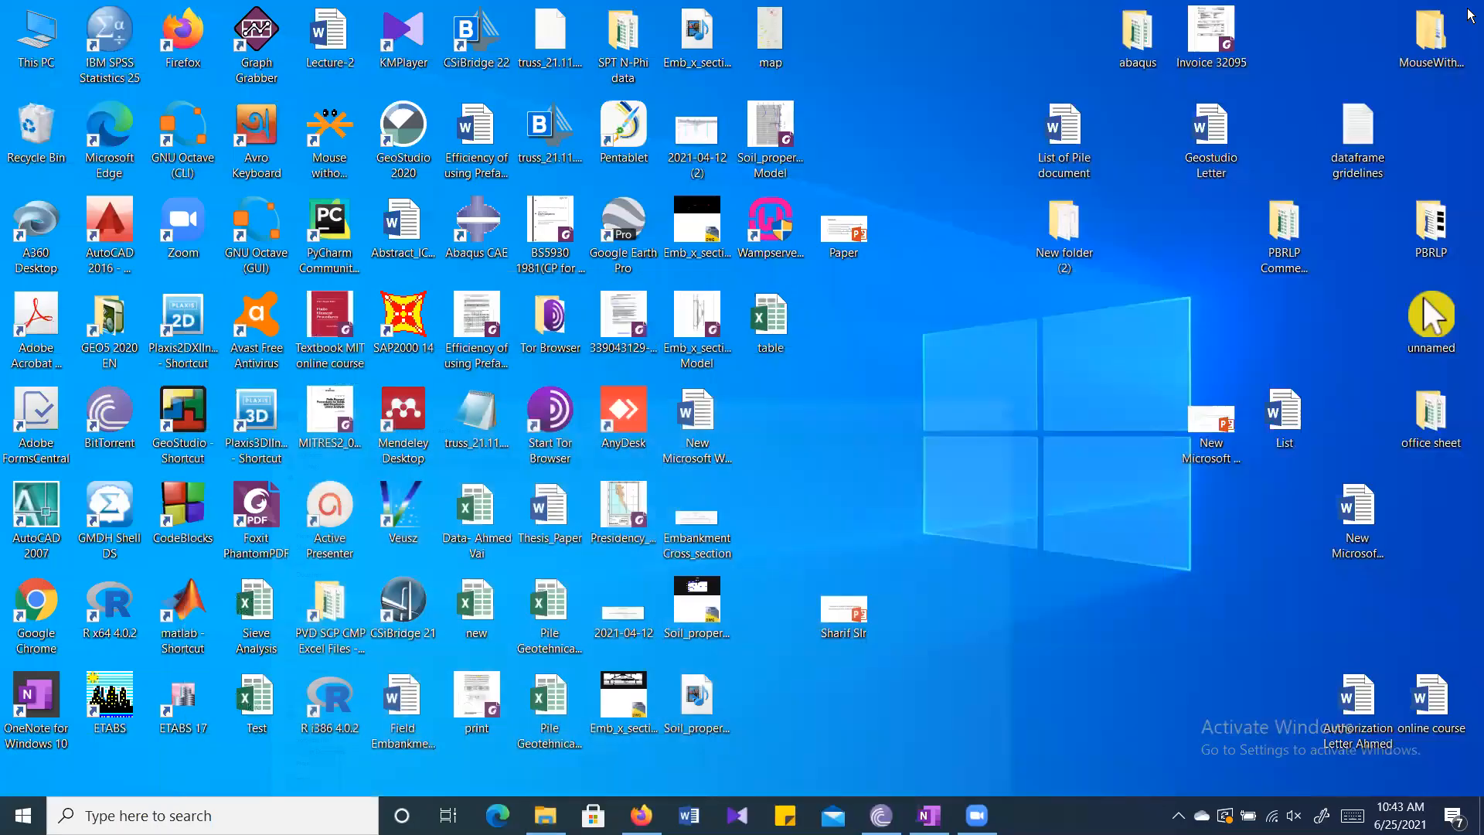
key("super")
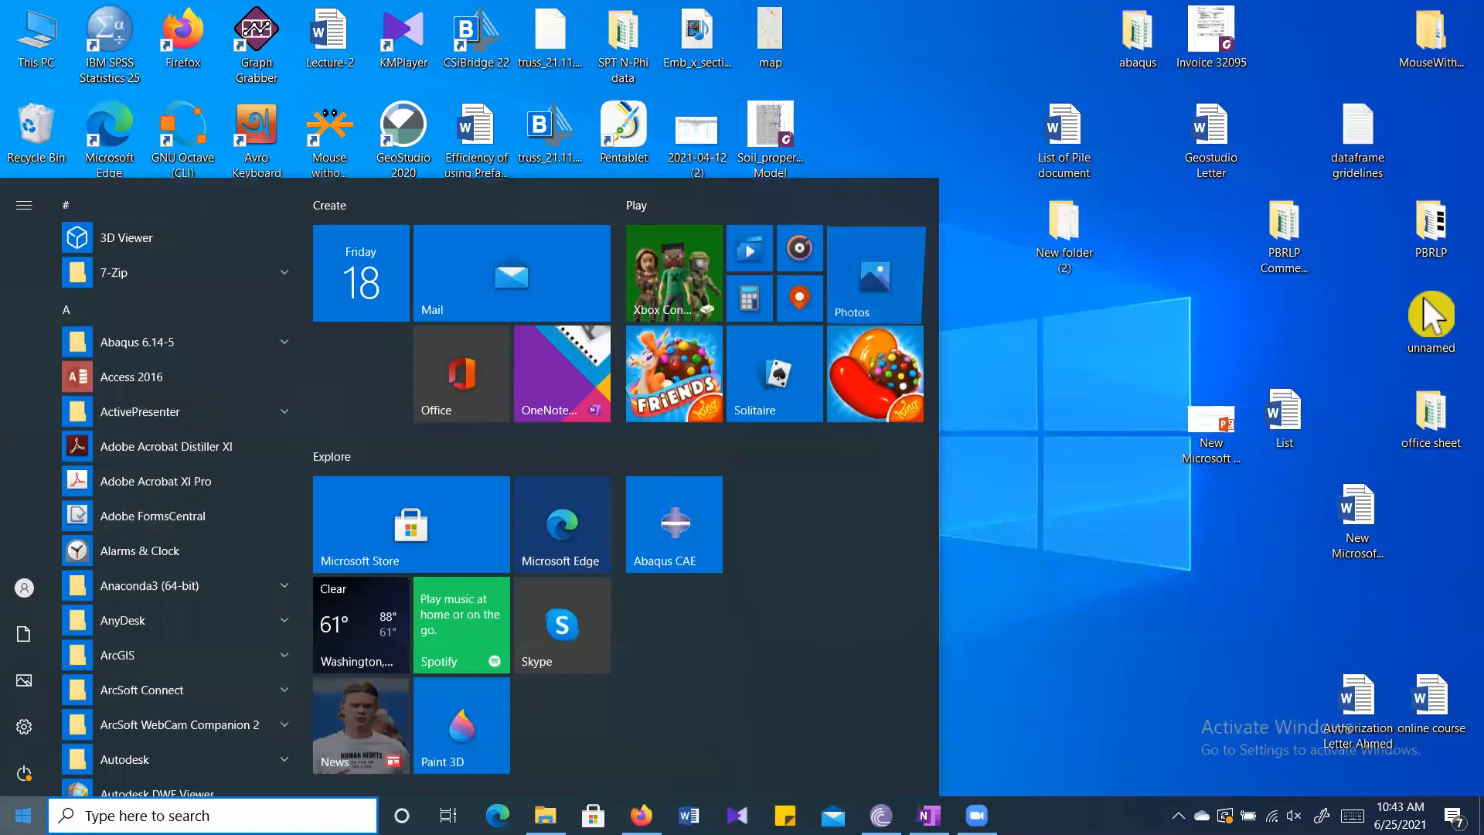
scroll(191, 572, "down", 1)
left_click(184, 562)
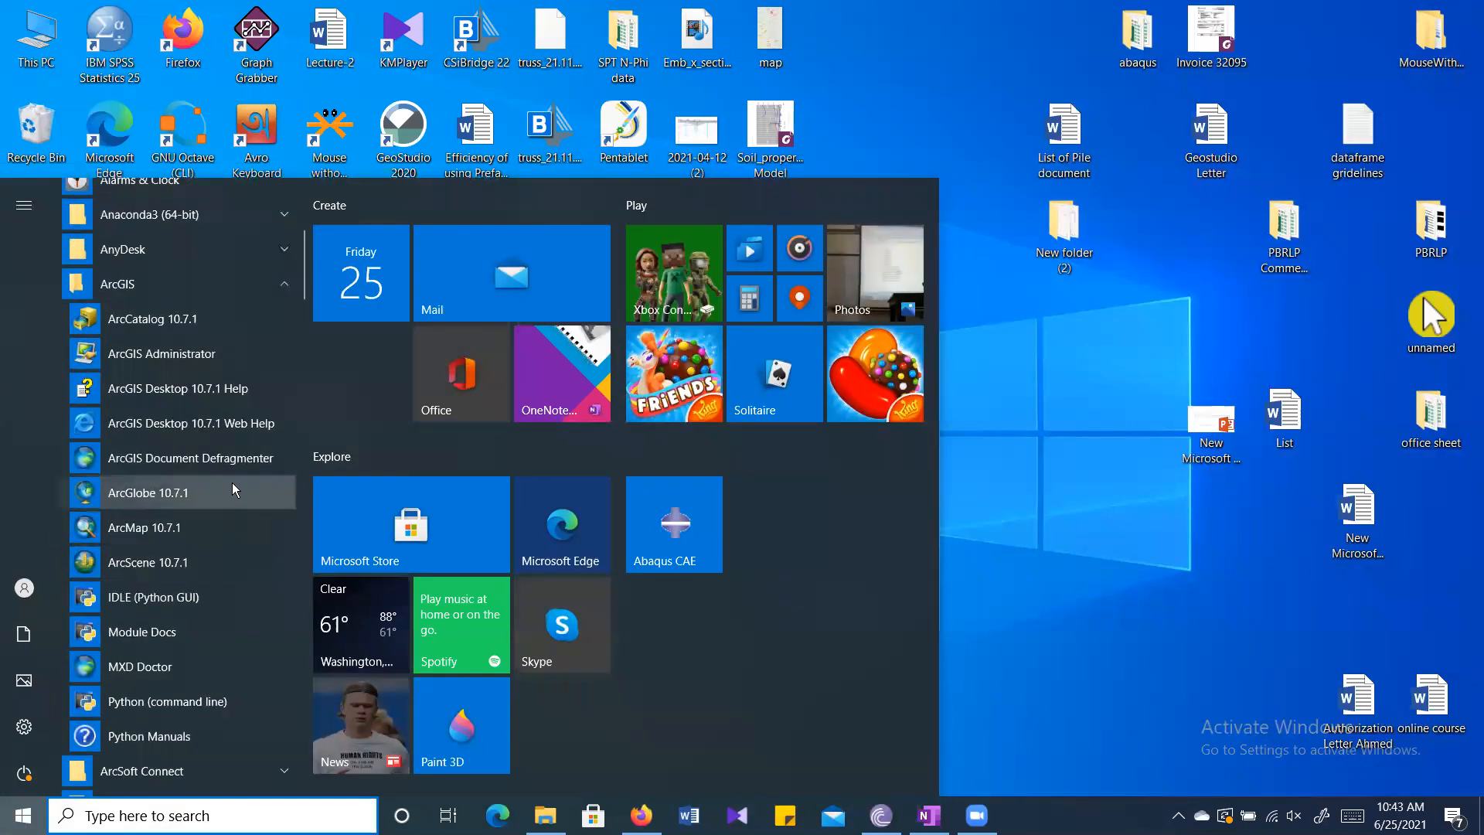
left_click(223, 526)
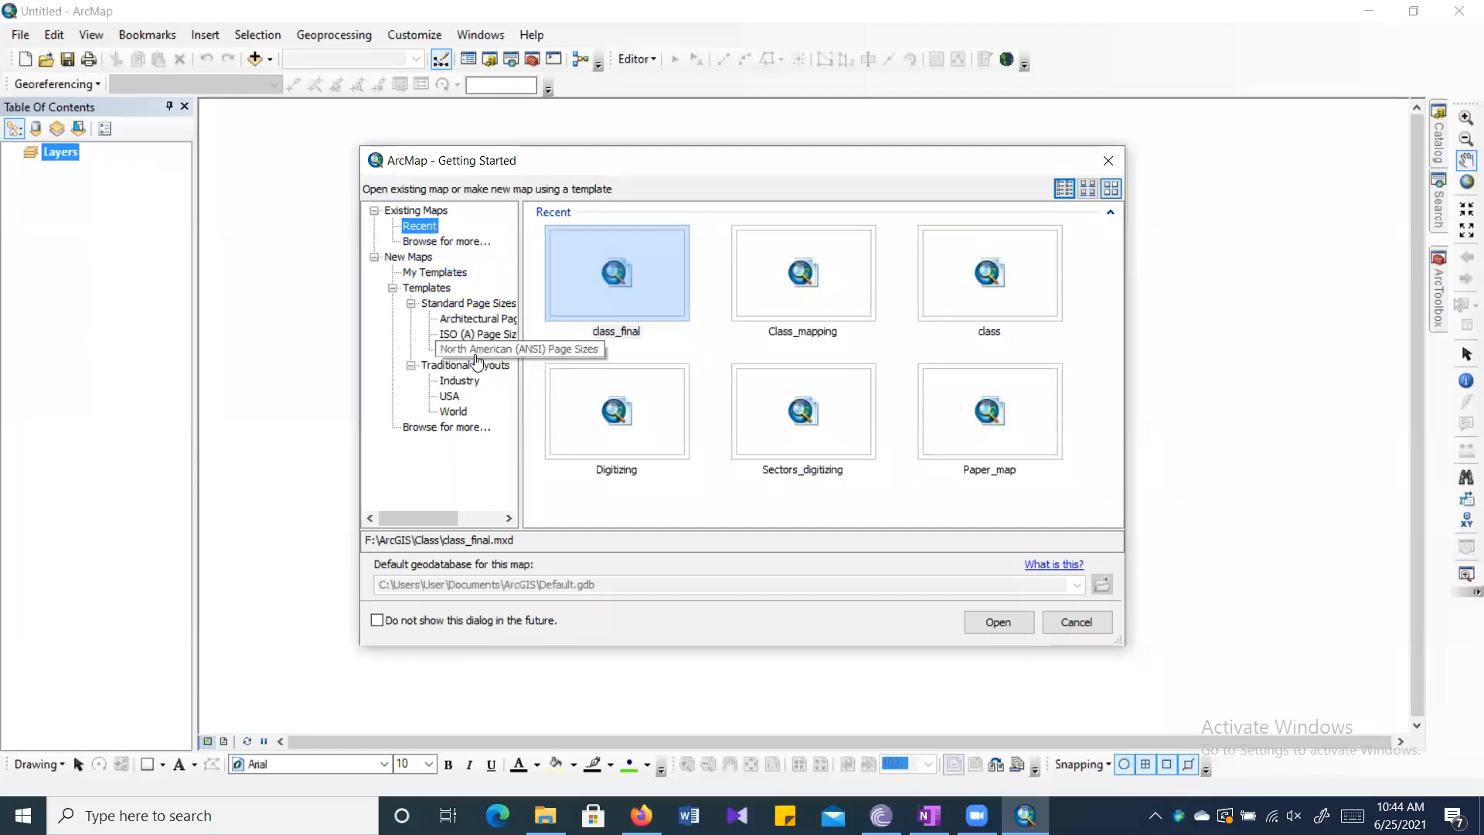
left_click(453, 274)
left_click(1001, 620)
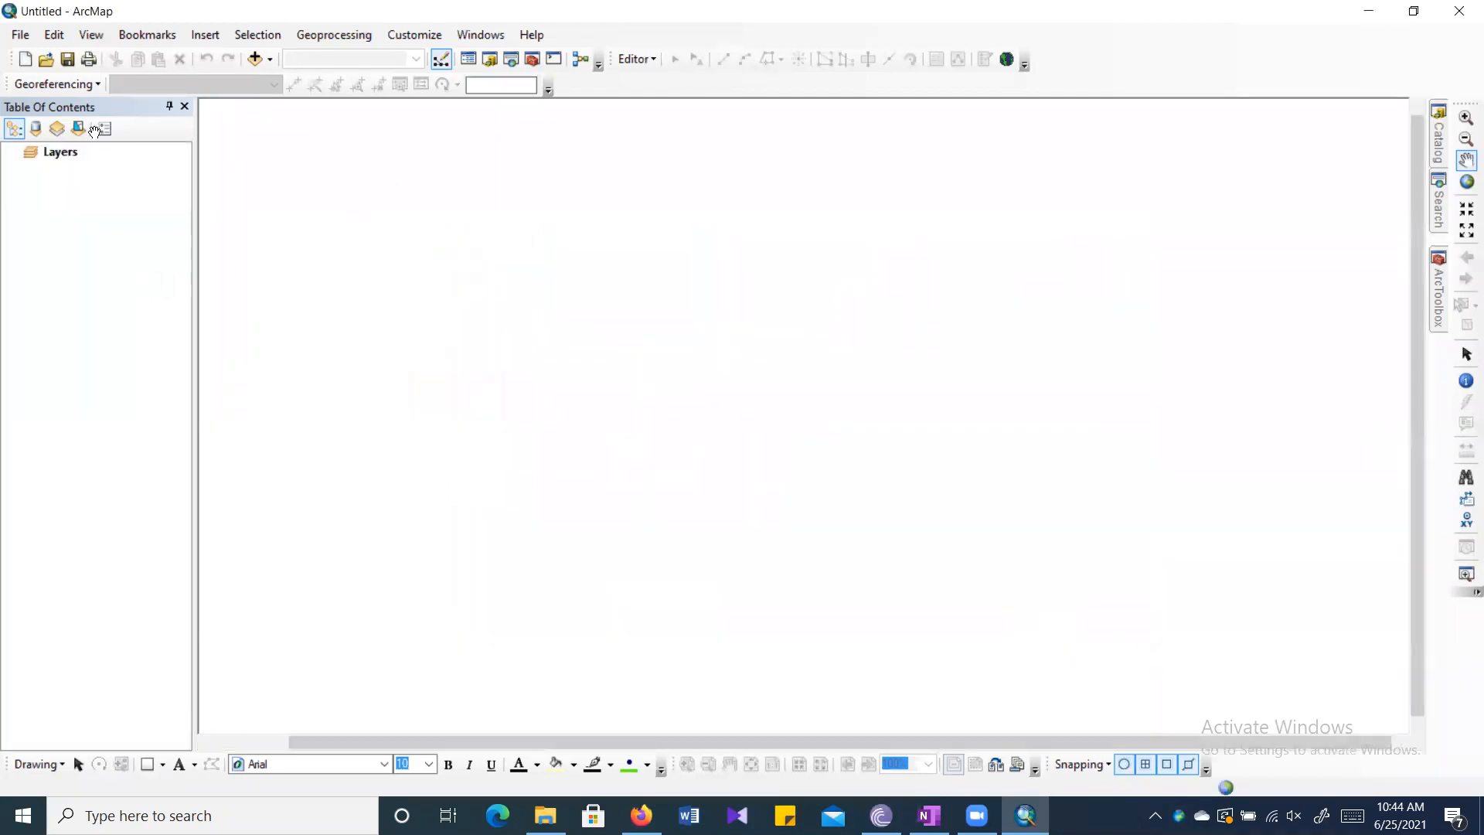
Start adding data to the map and browse to the Shapefile folder in F:\ArcGIS\Data formats.
left_click(255, 59)
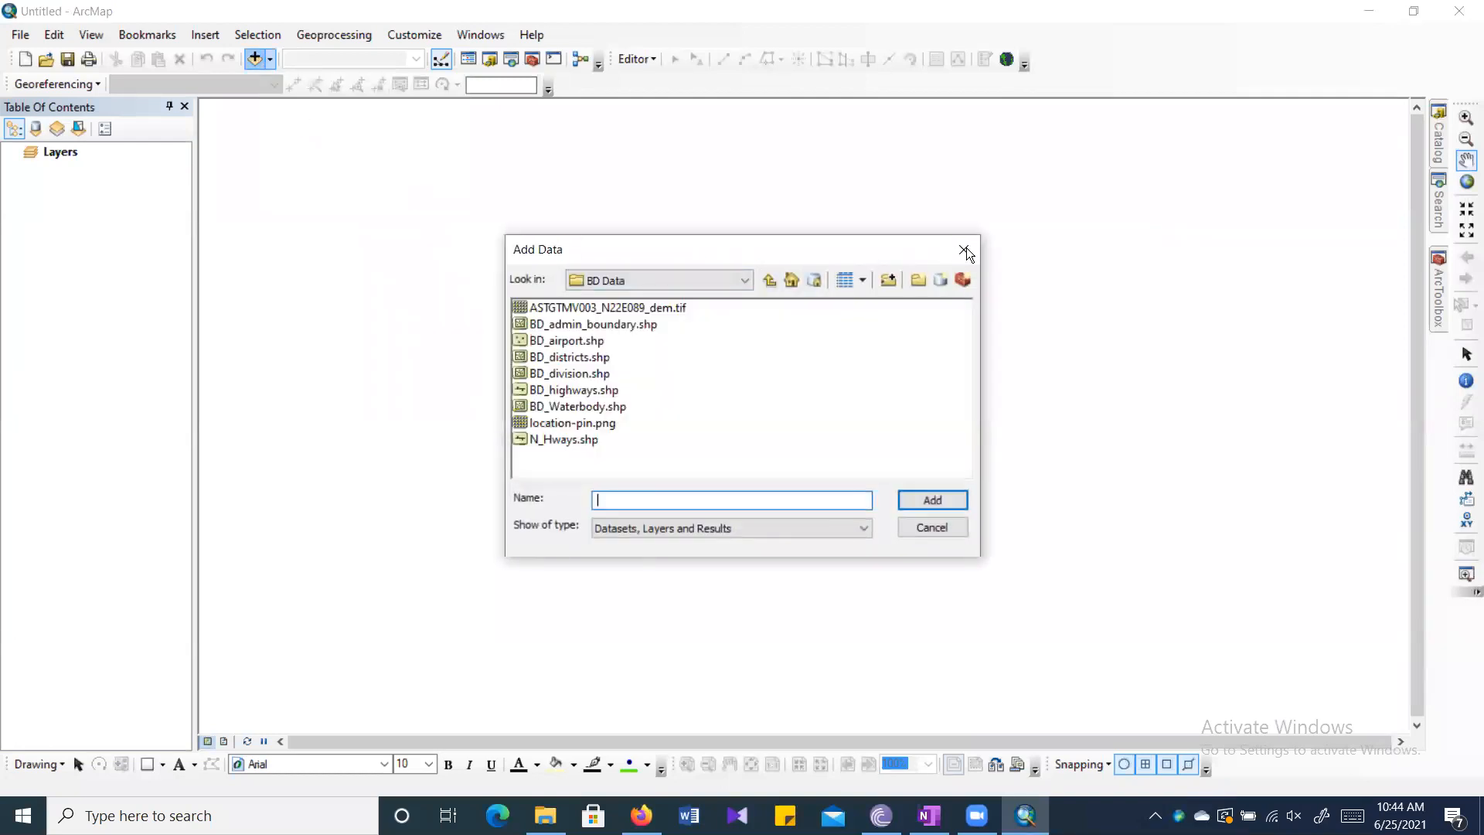
left_click(964, 249)
left_click(256, 59)
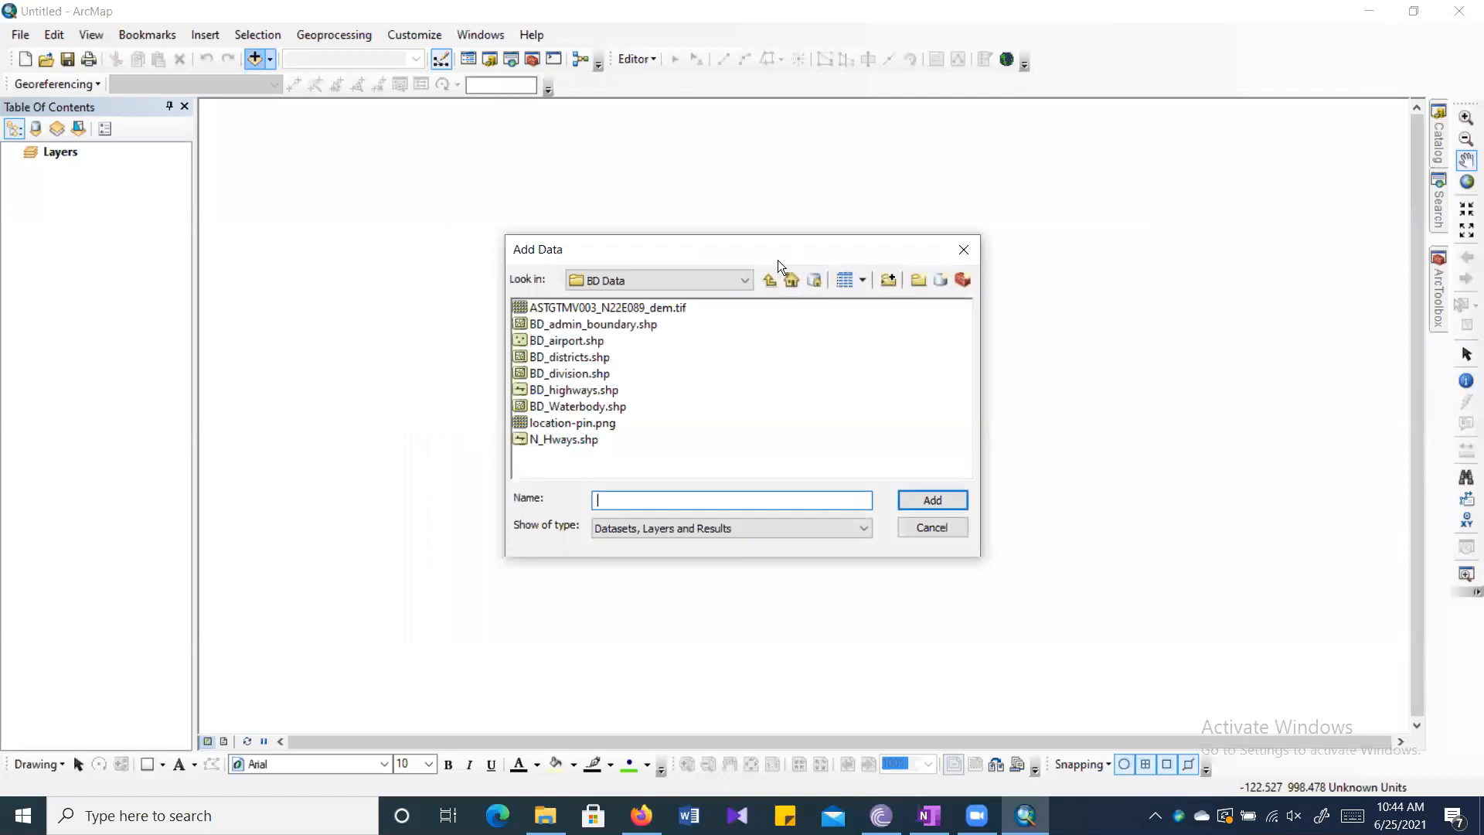
left_click(734, 280)
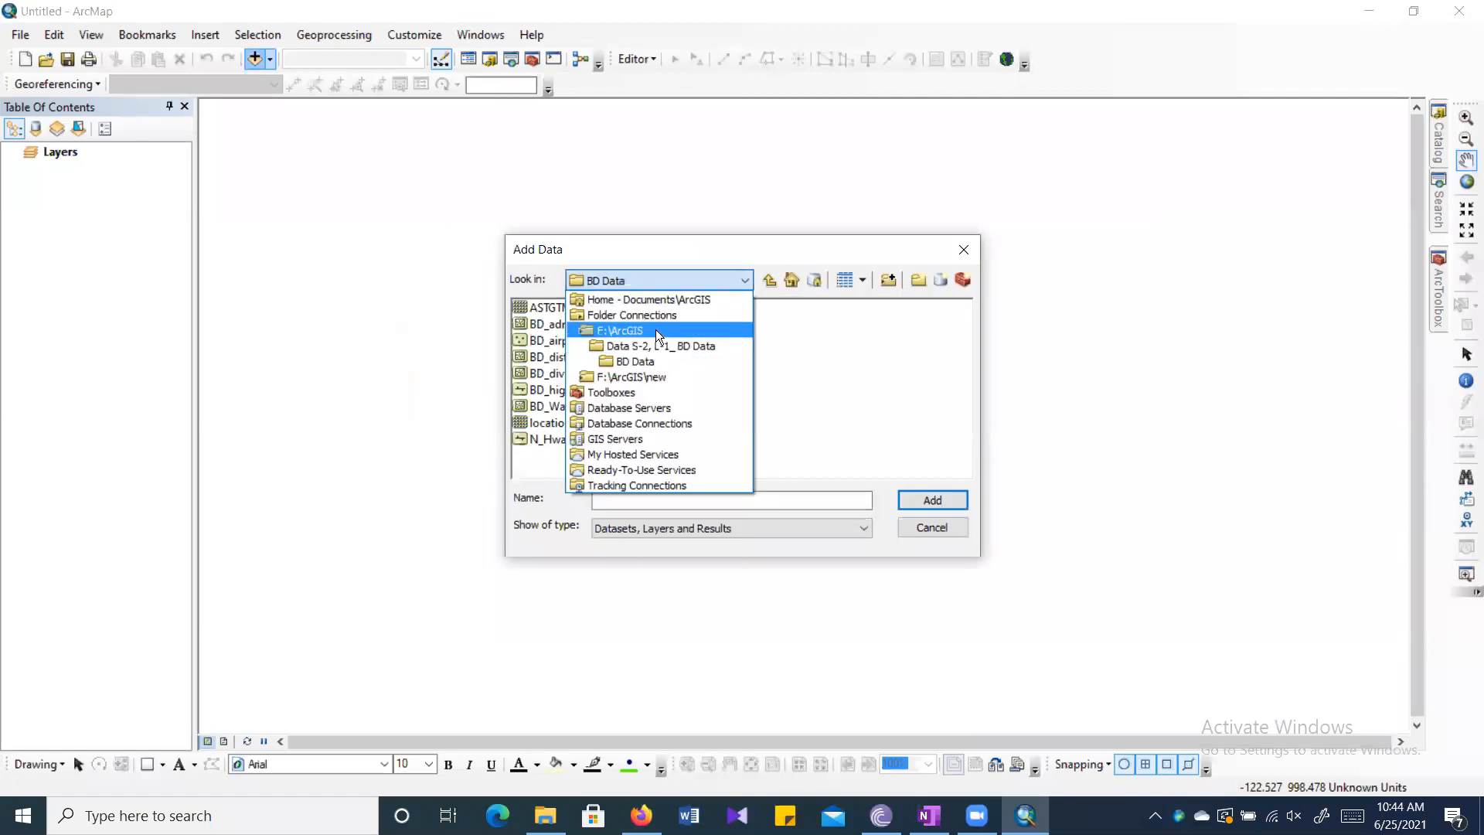
left_click(656, 329)
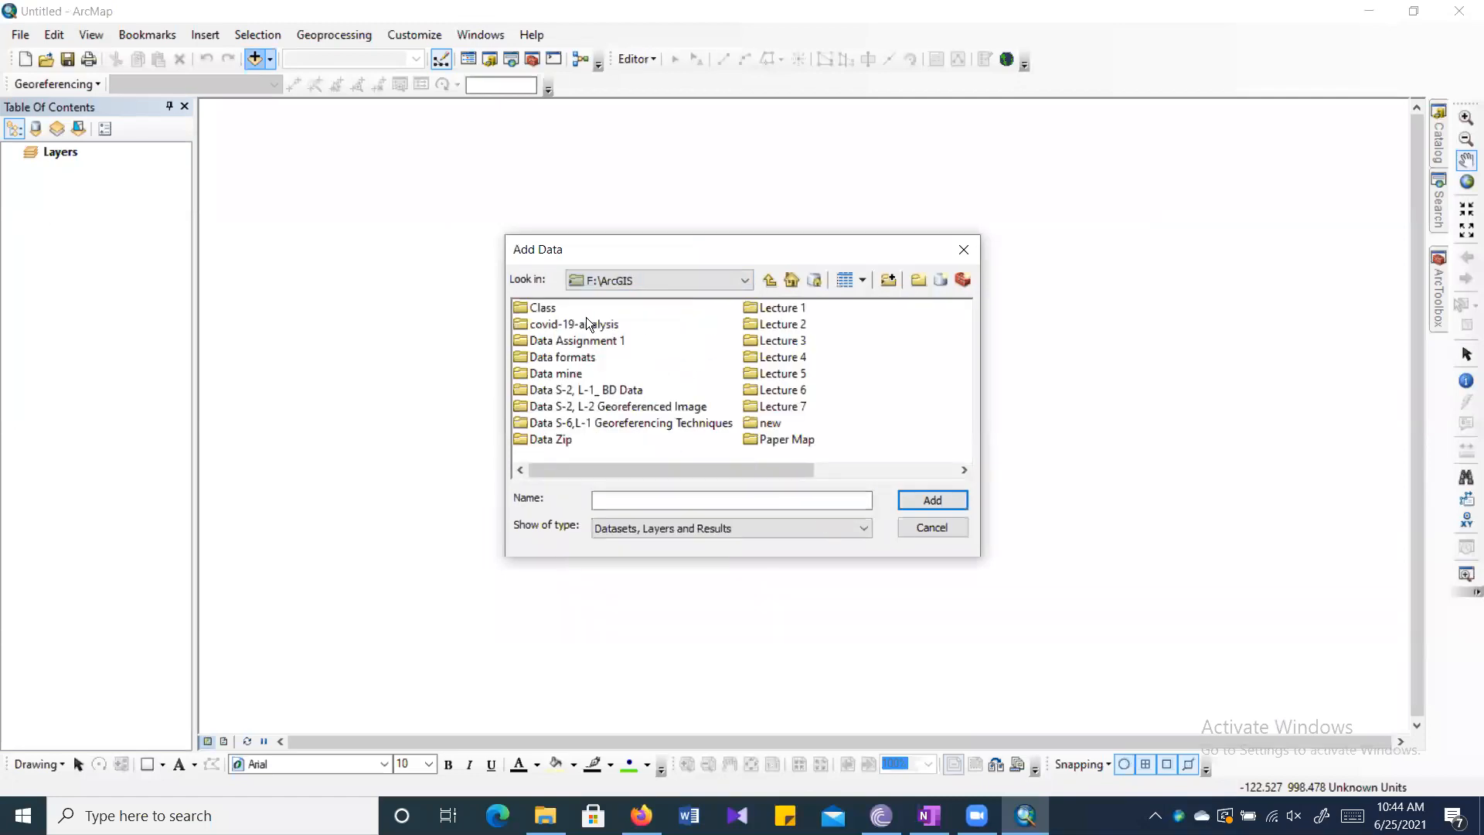
double_click(605, 354)
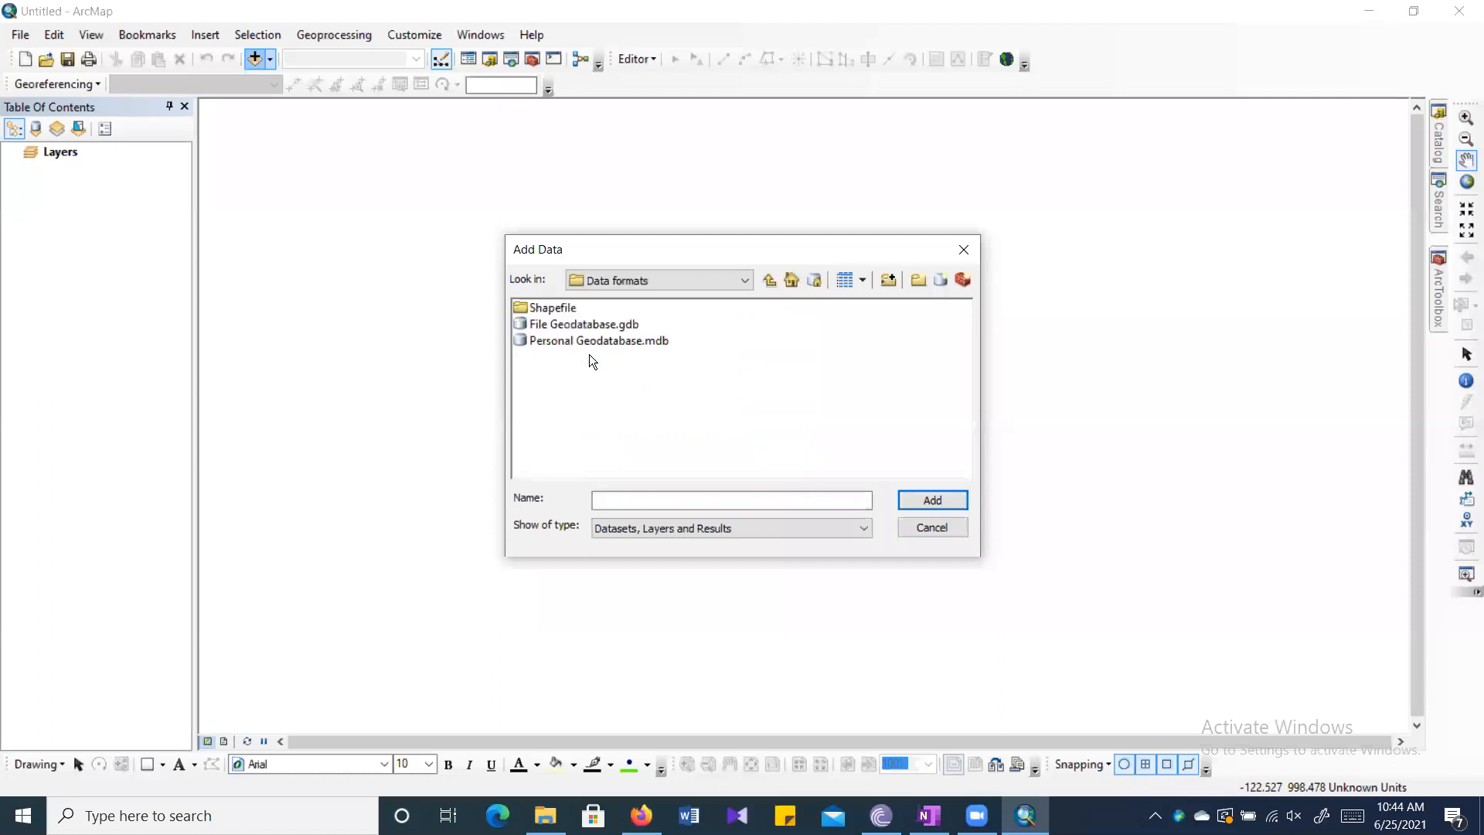
left_click_drag(588, 353, 51, 344)
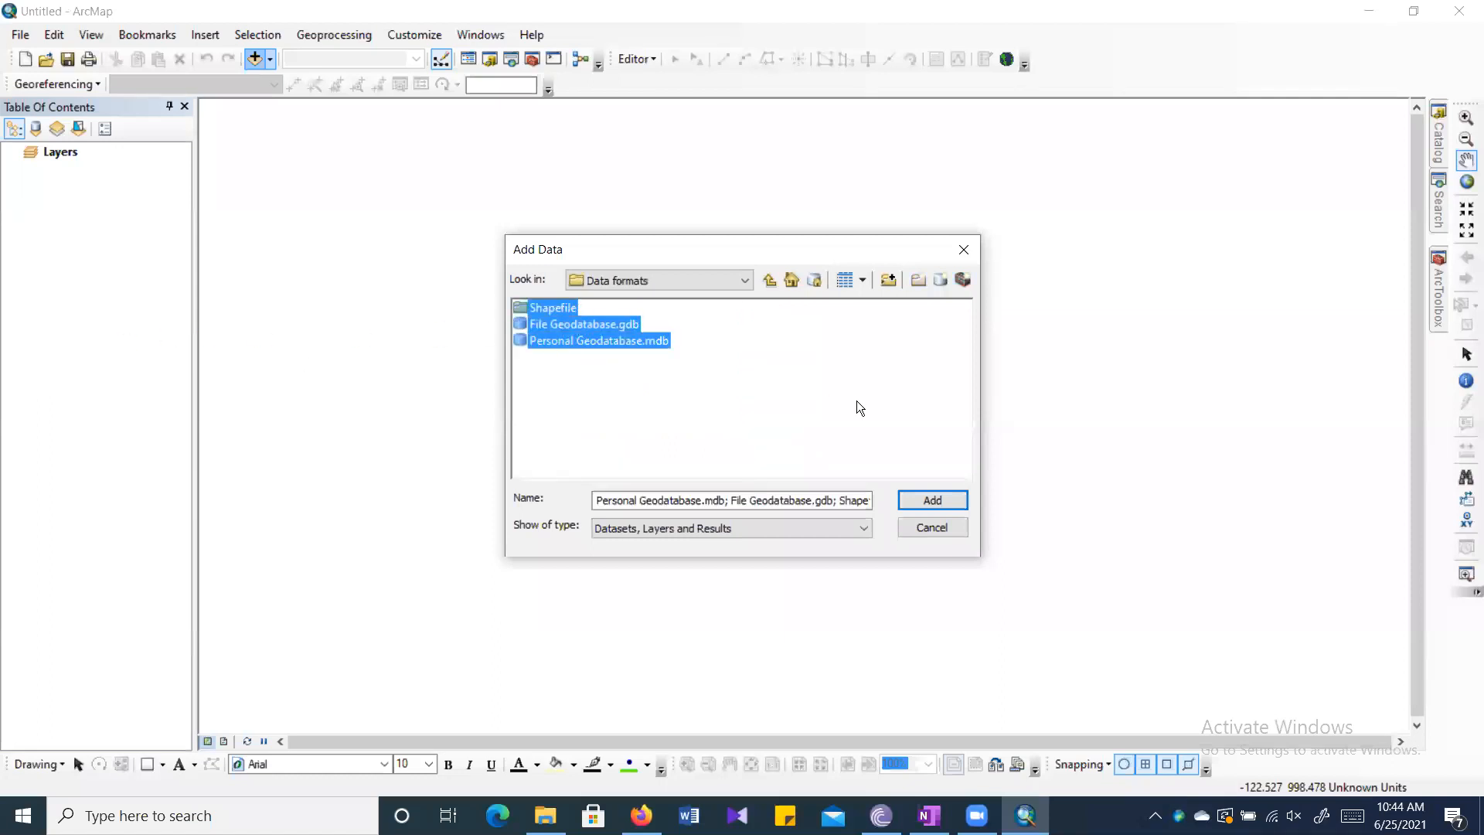
left_click(746, 383)
double_click(556, 308)
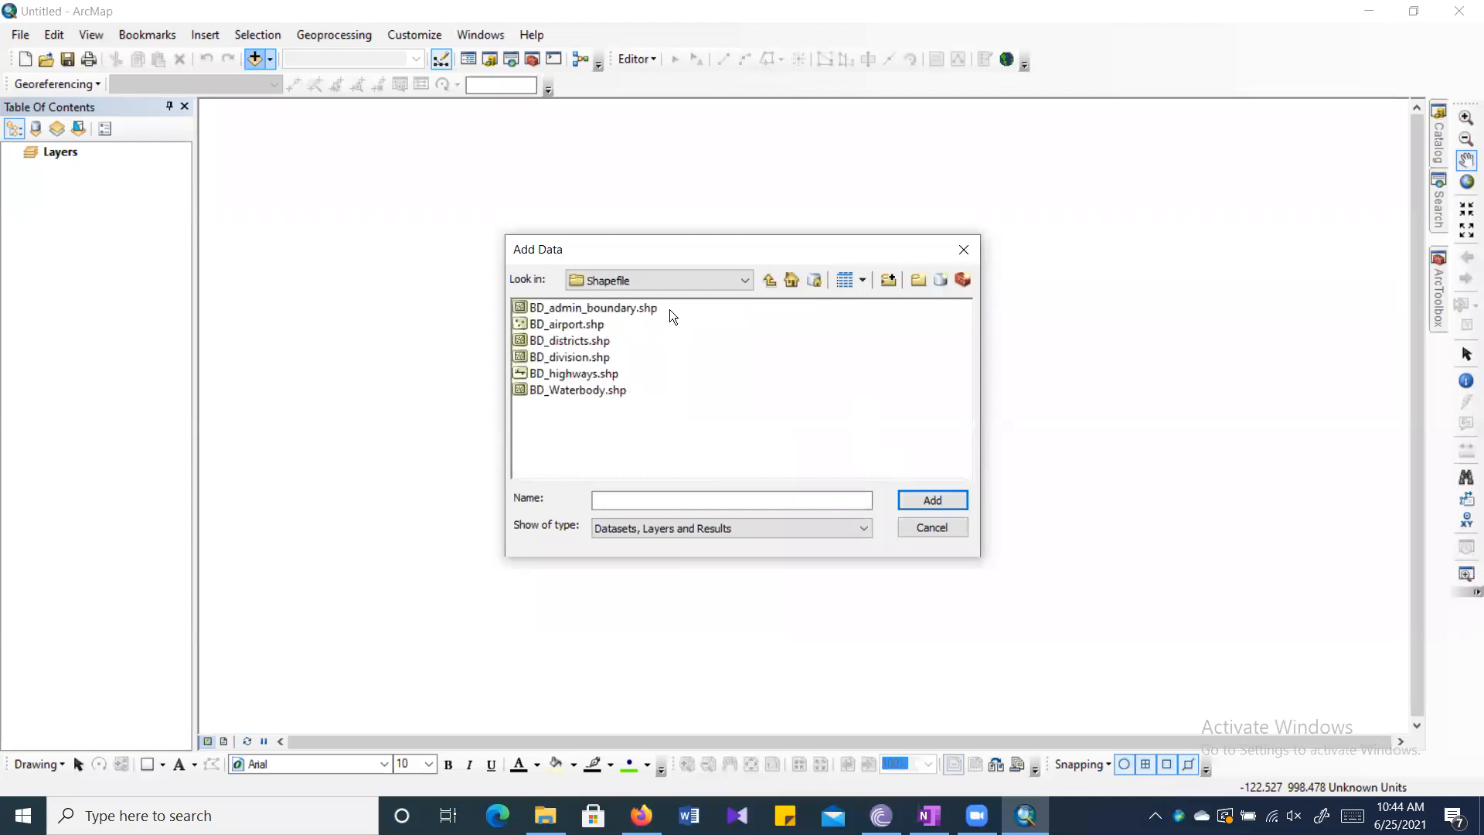
Look through the shapefiles offered for adding, from BD_admin_boundary.shp to BD_Waterbody.shp.
left_click(599, 310)
left_click(579, 328)
left_click(576, 357)
left_click(581, 375)
left_click(585, 390)
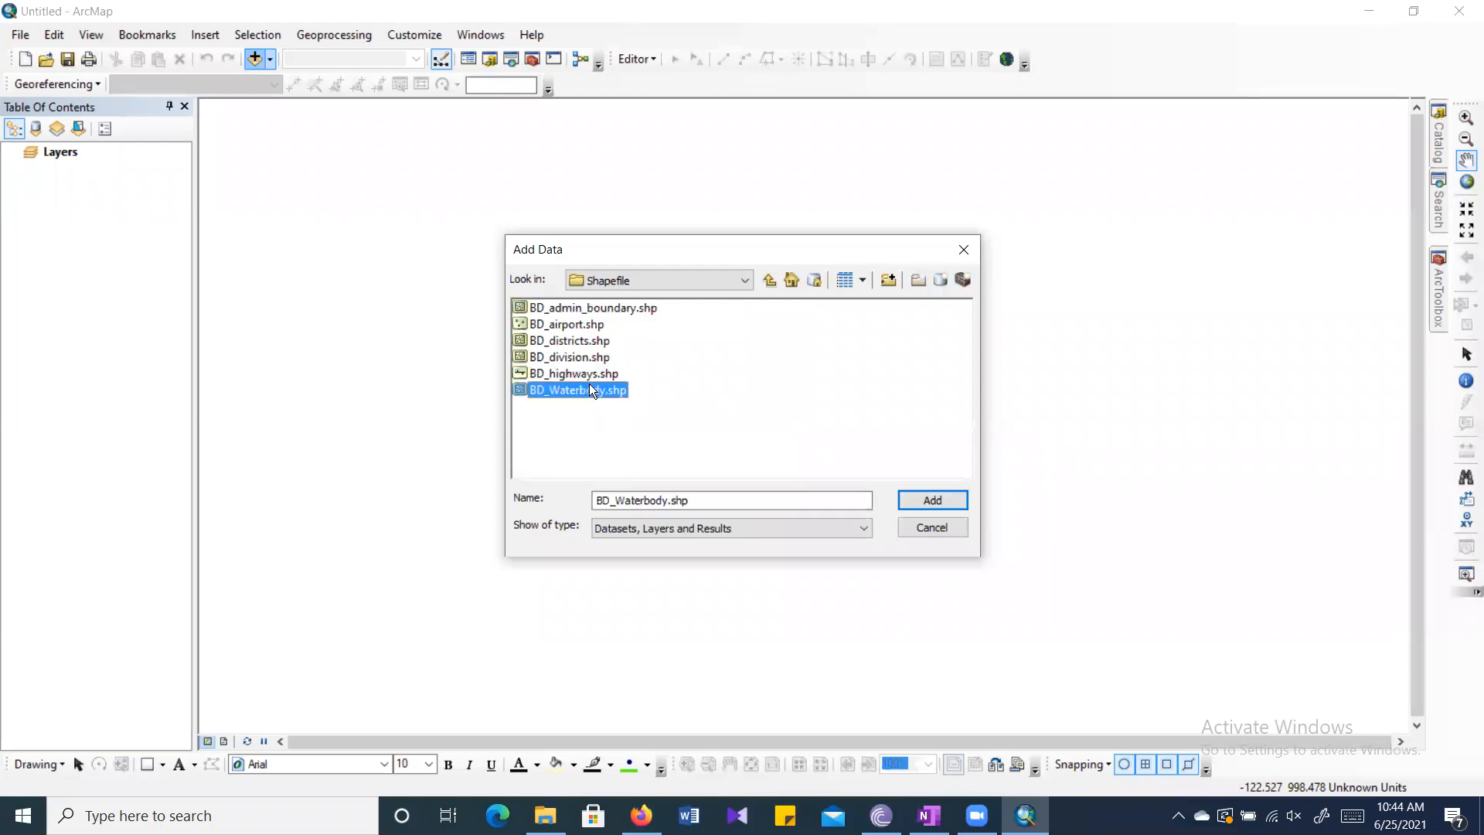
left_click(577, 308)
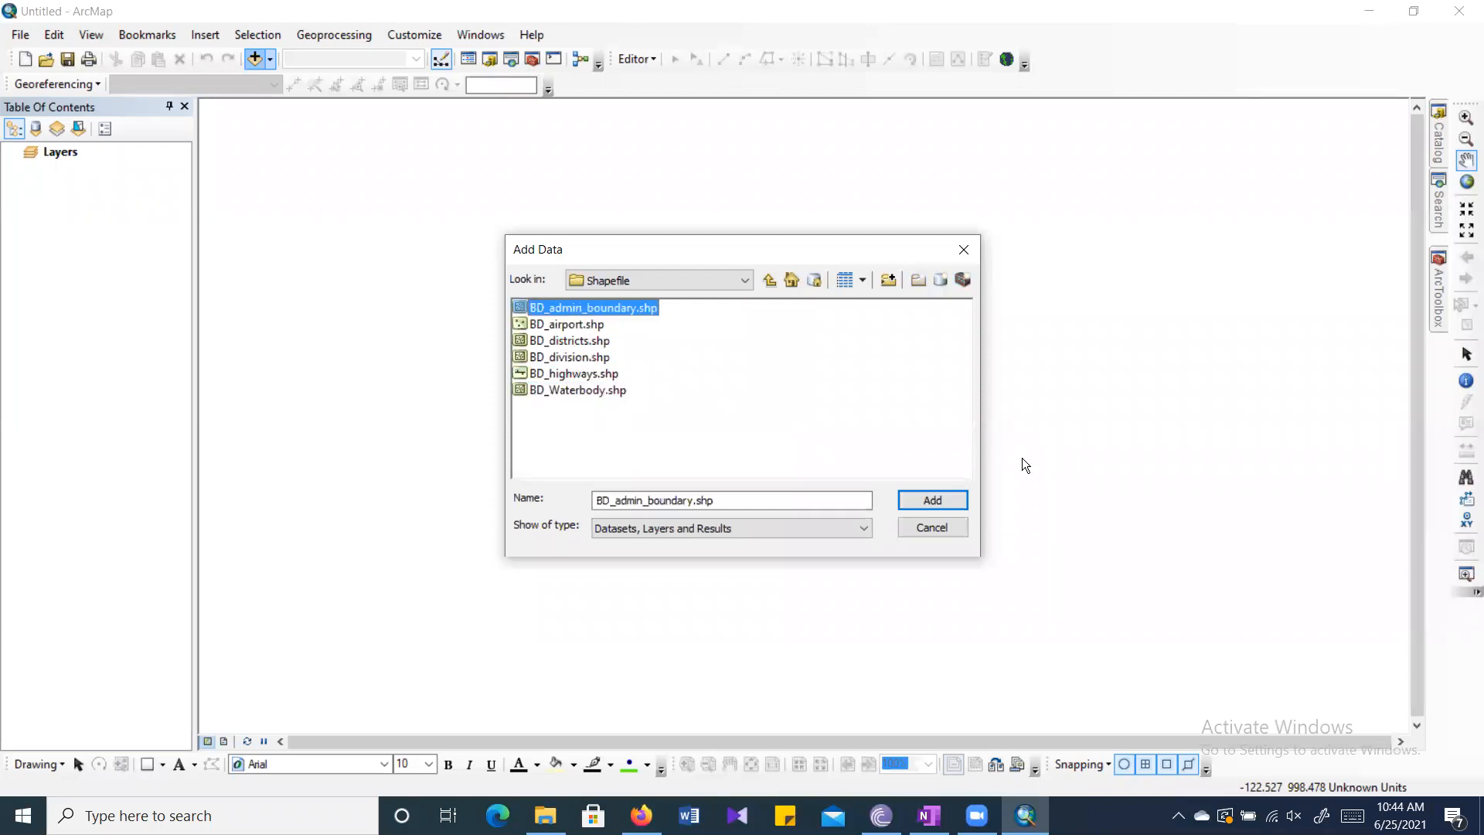
left_click(555, 323)
left_click(577, 389)
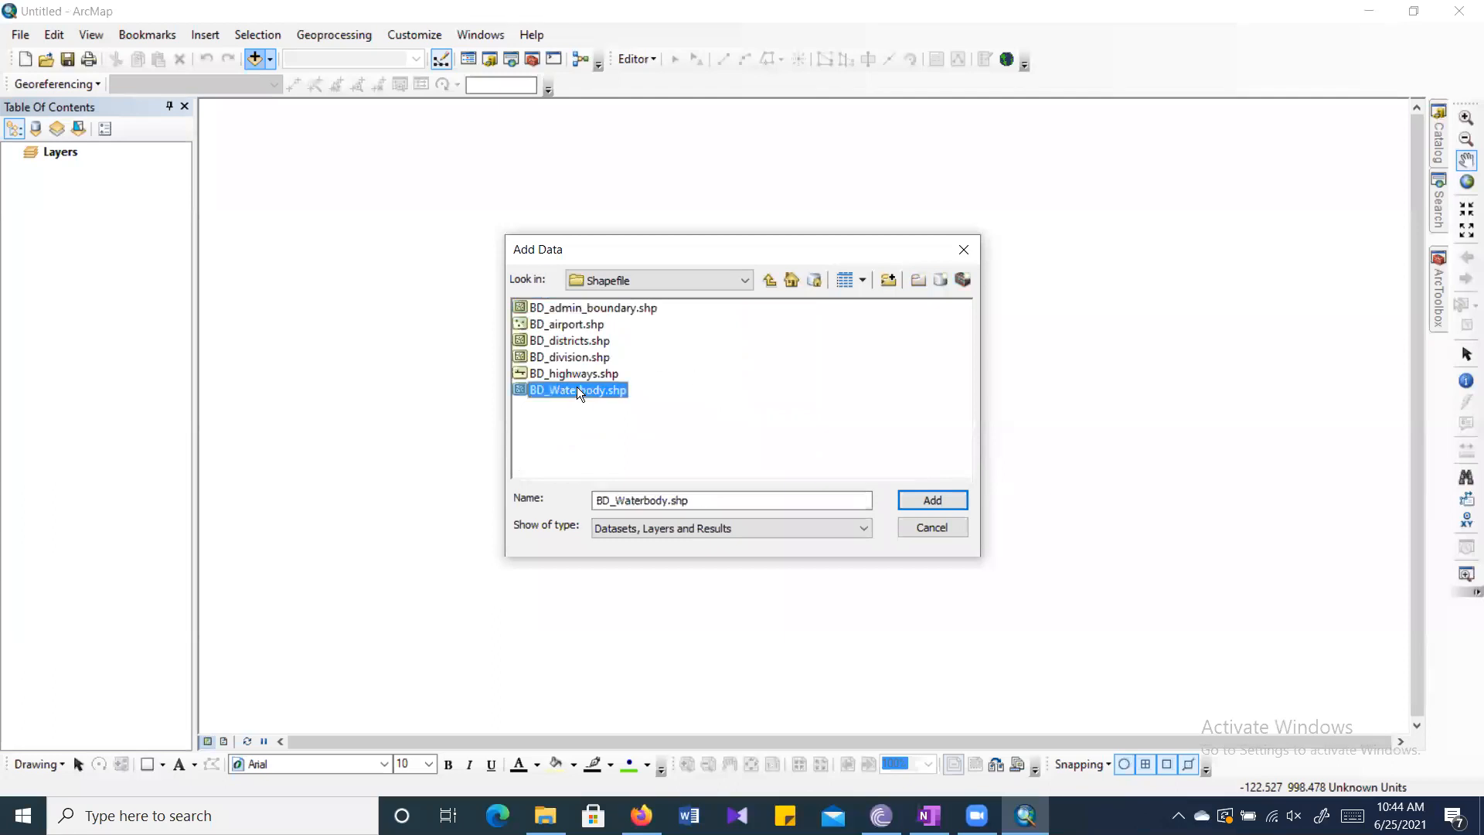
left_click(580, 357)
Add the BD_airport.shp shapefile to the map.
left_click(573, 324)
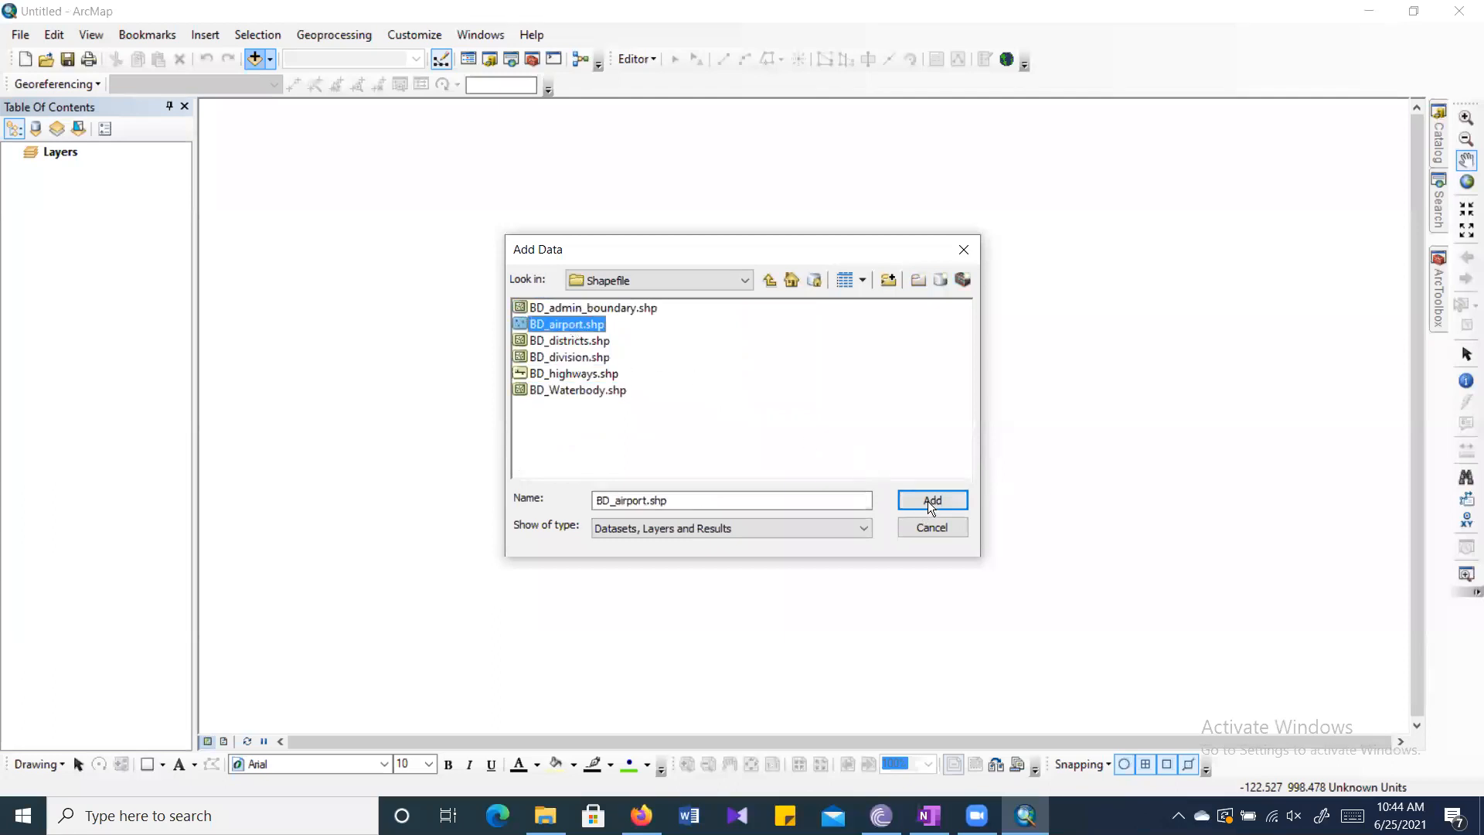
key("Down")
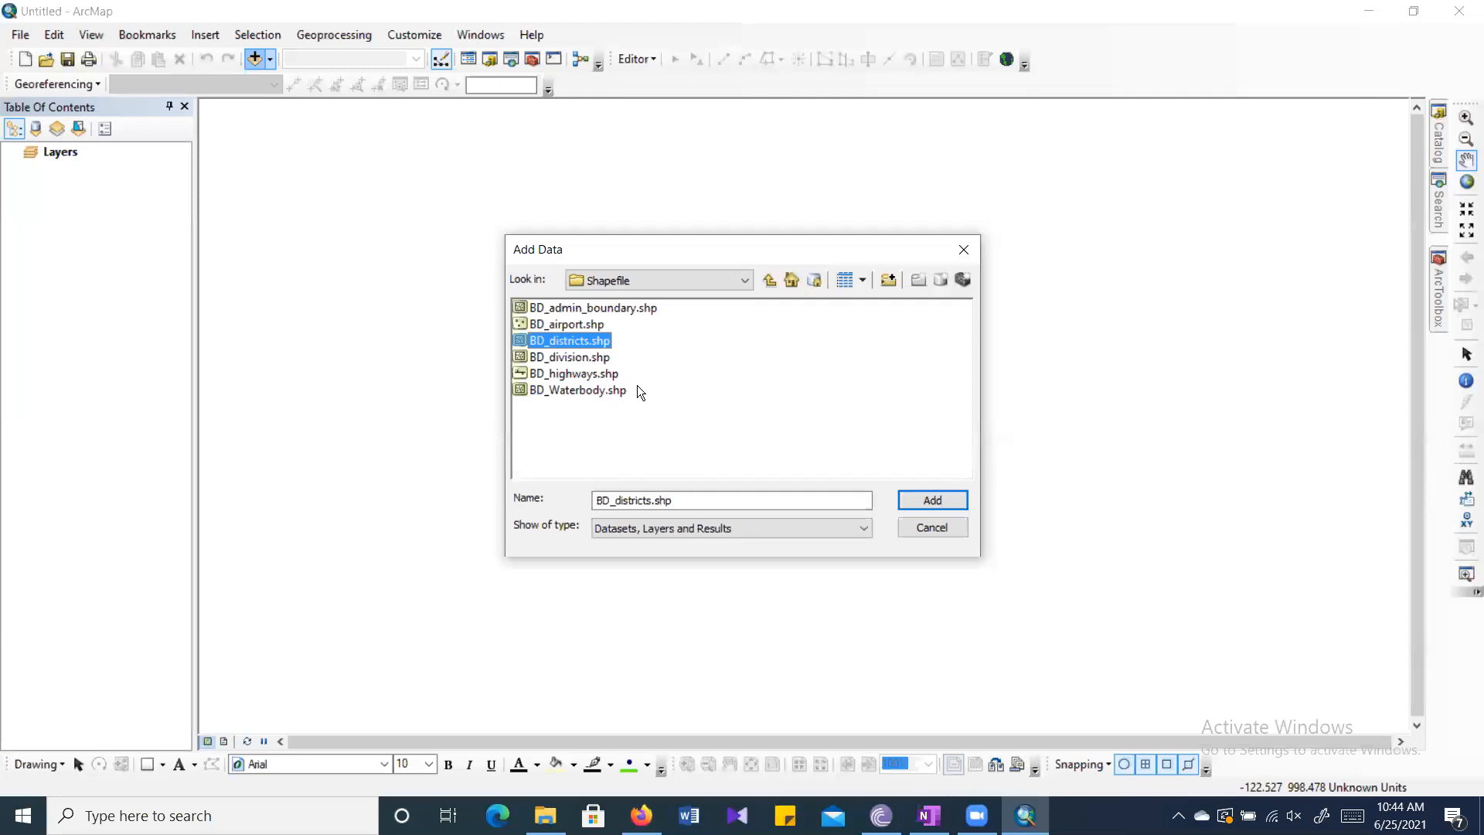
left_click(570, 324)
left_click(957, 499)
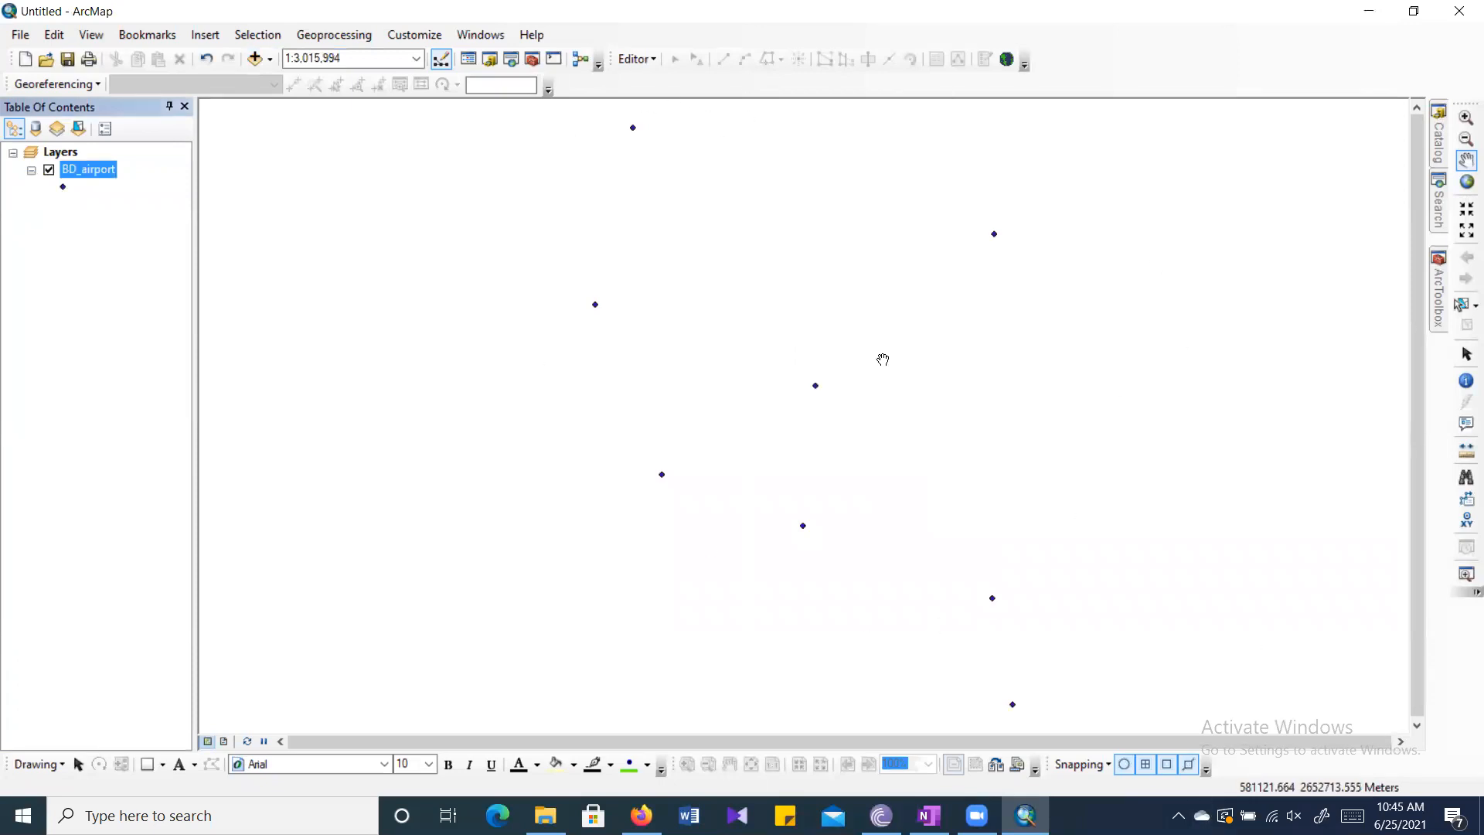
Check the spatial reference of the BD_airport layer and the active data frame, and close the report.
left_click(1006, 59)
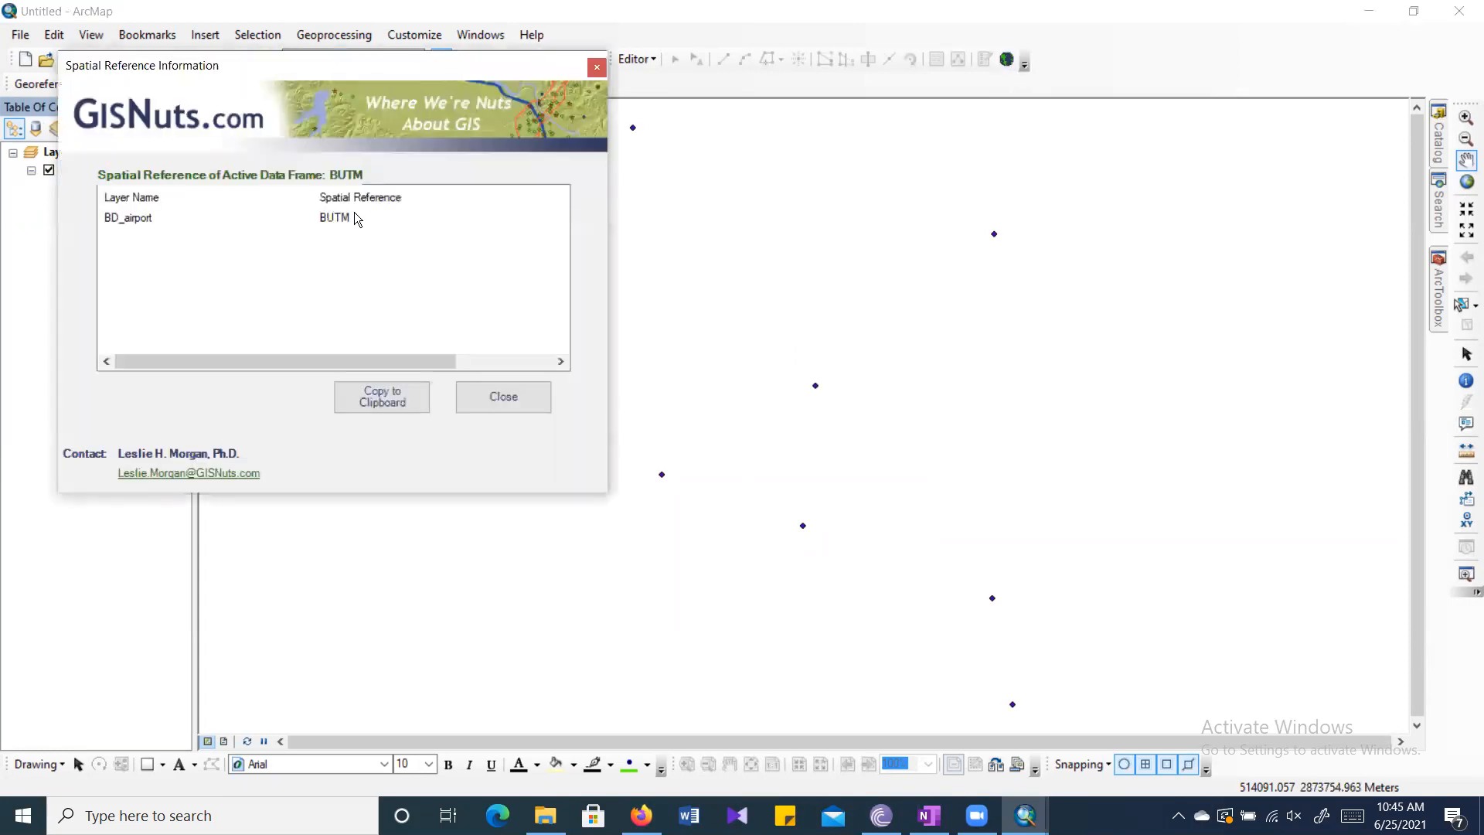
left_click(597, 68)
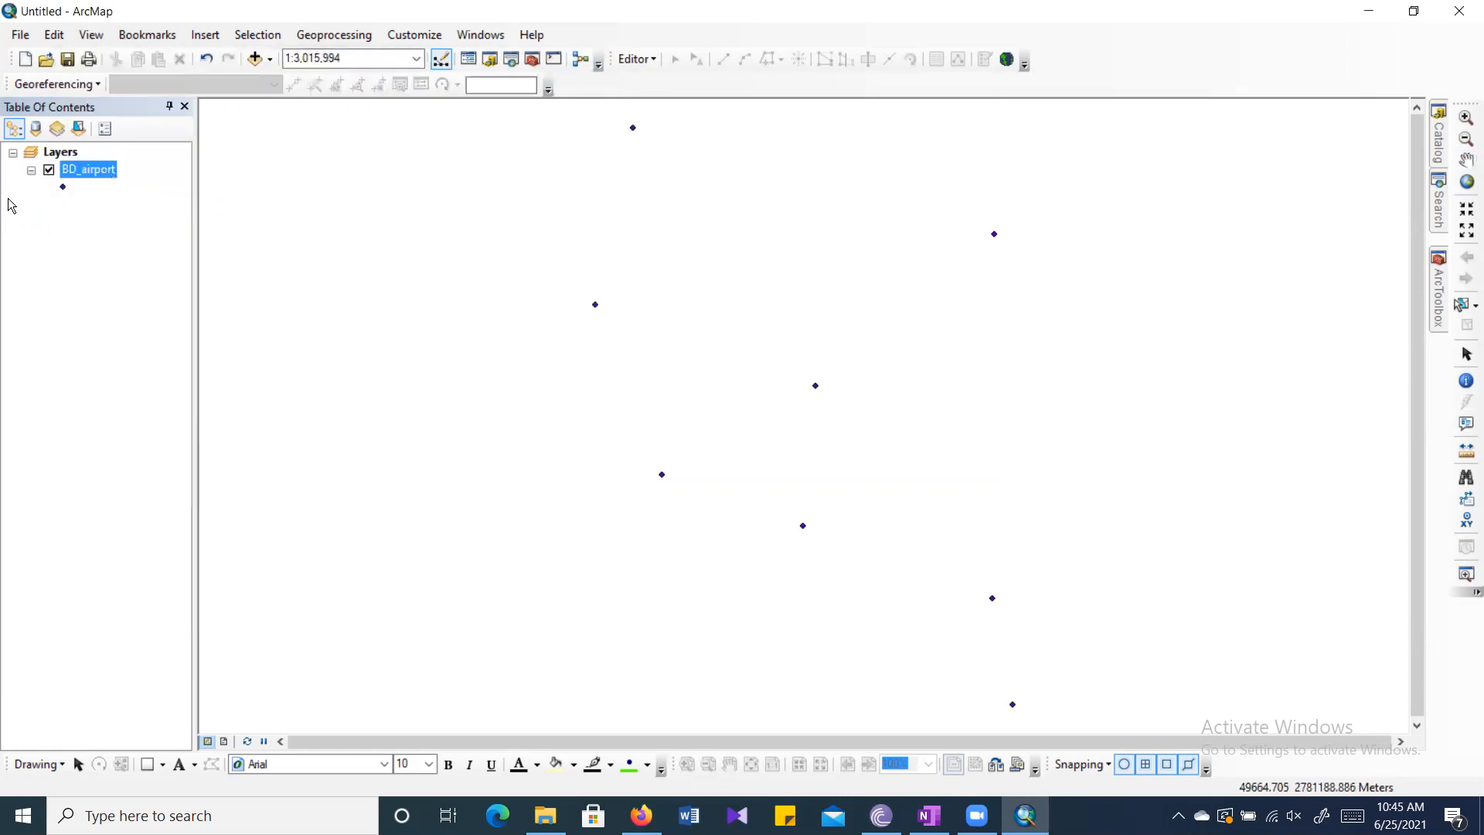
right_click(102, 176)
left_click(430, 188)
right_click(91, 170)
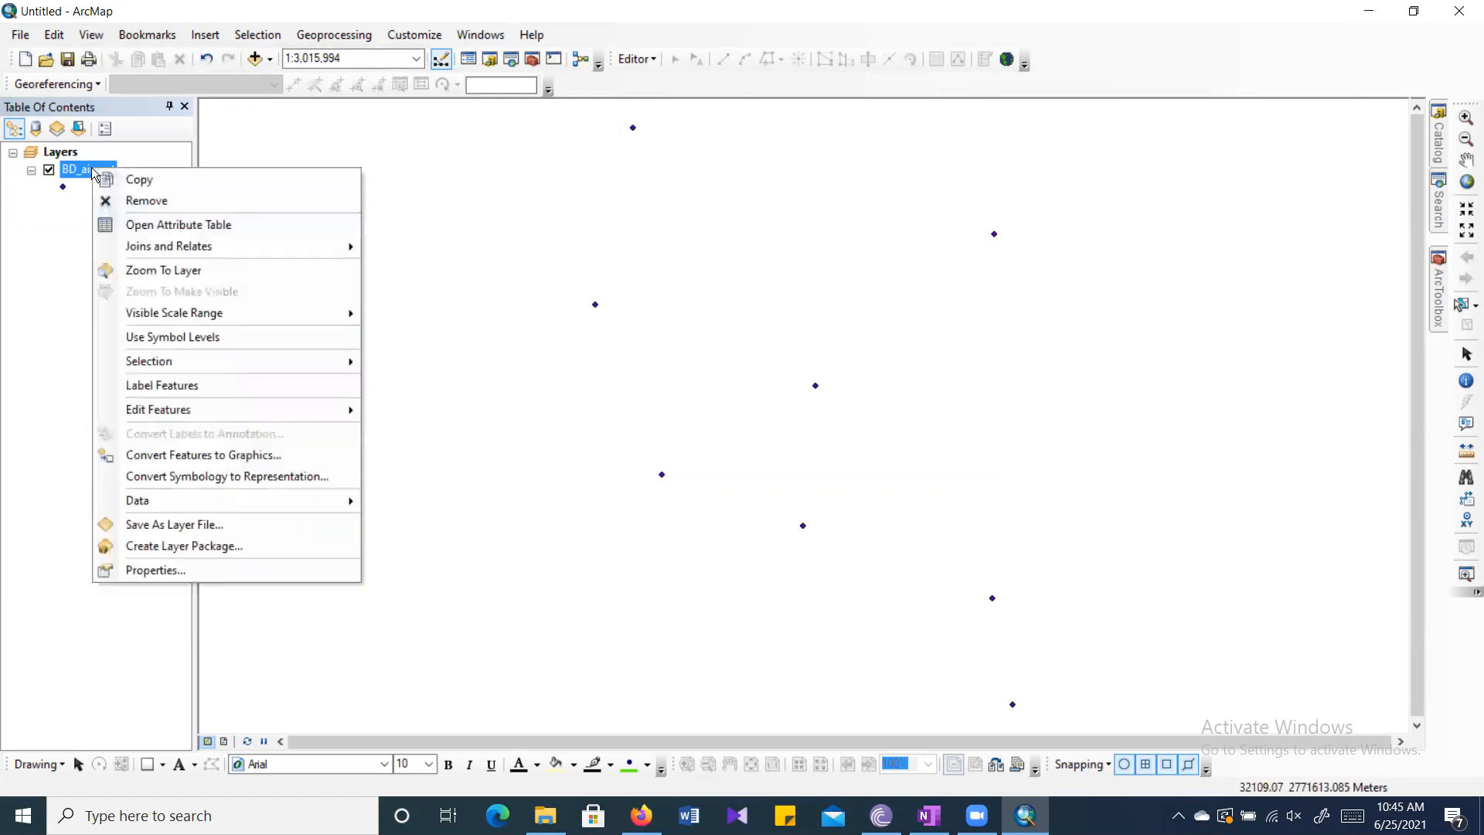
left_click(539, 226)
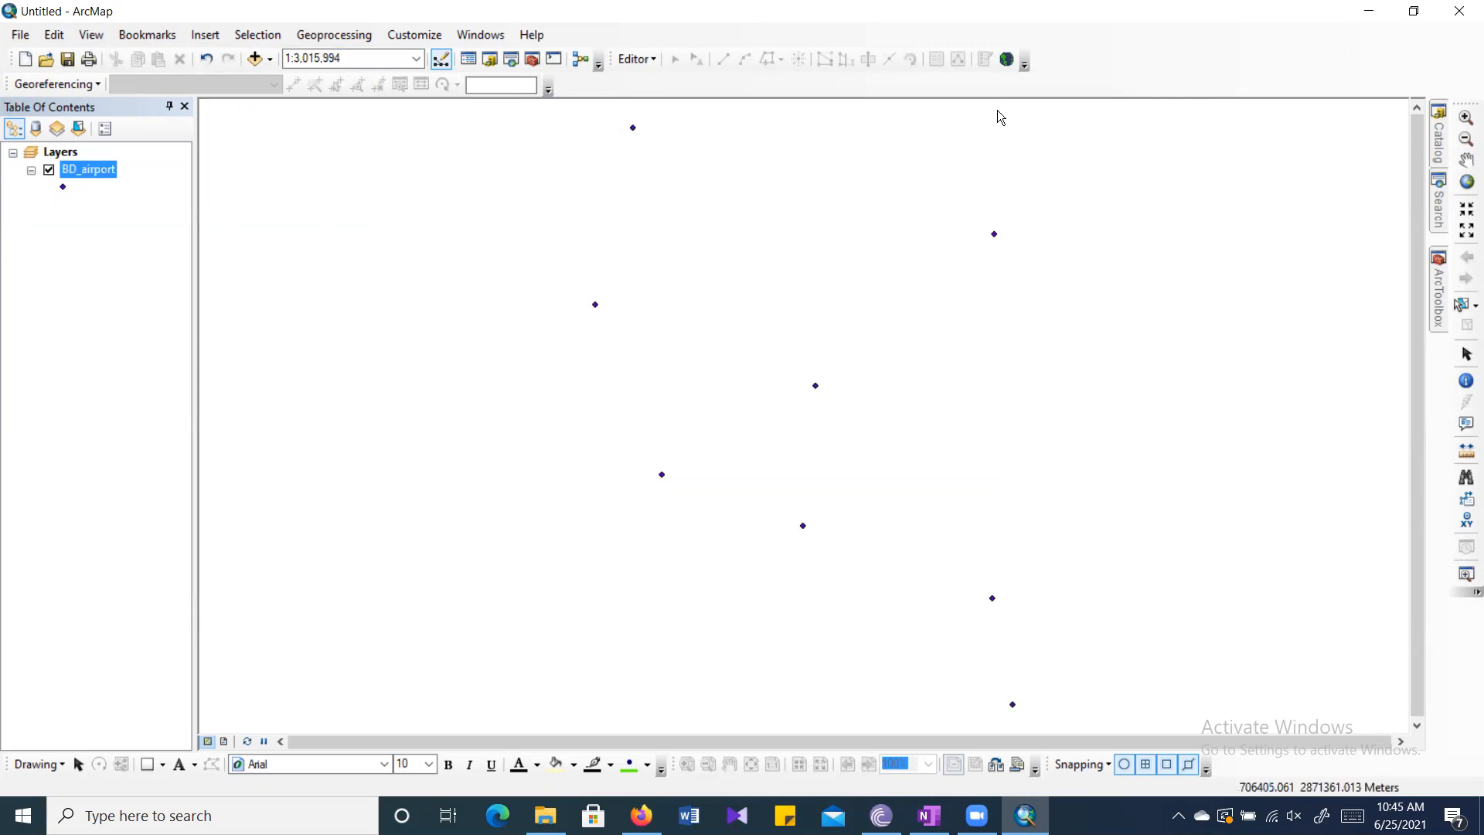
Open the BD_airport layer's properties and examine its general description and the projected coordinate system of its data source.
right_click(99, 170)
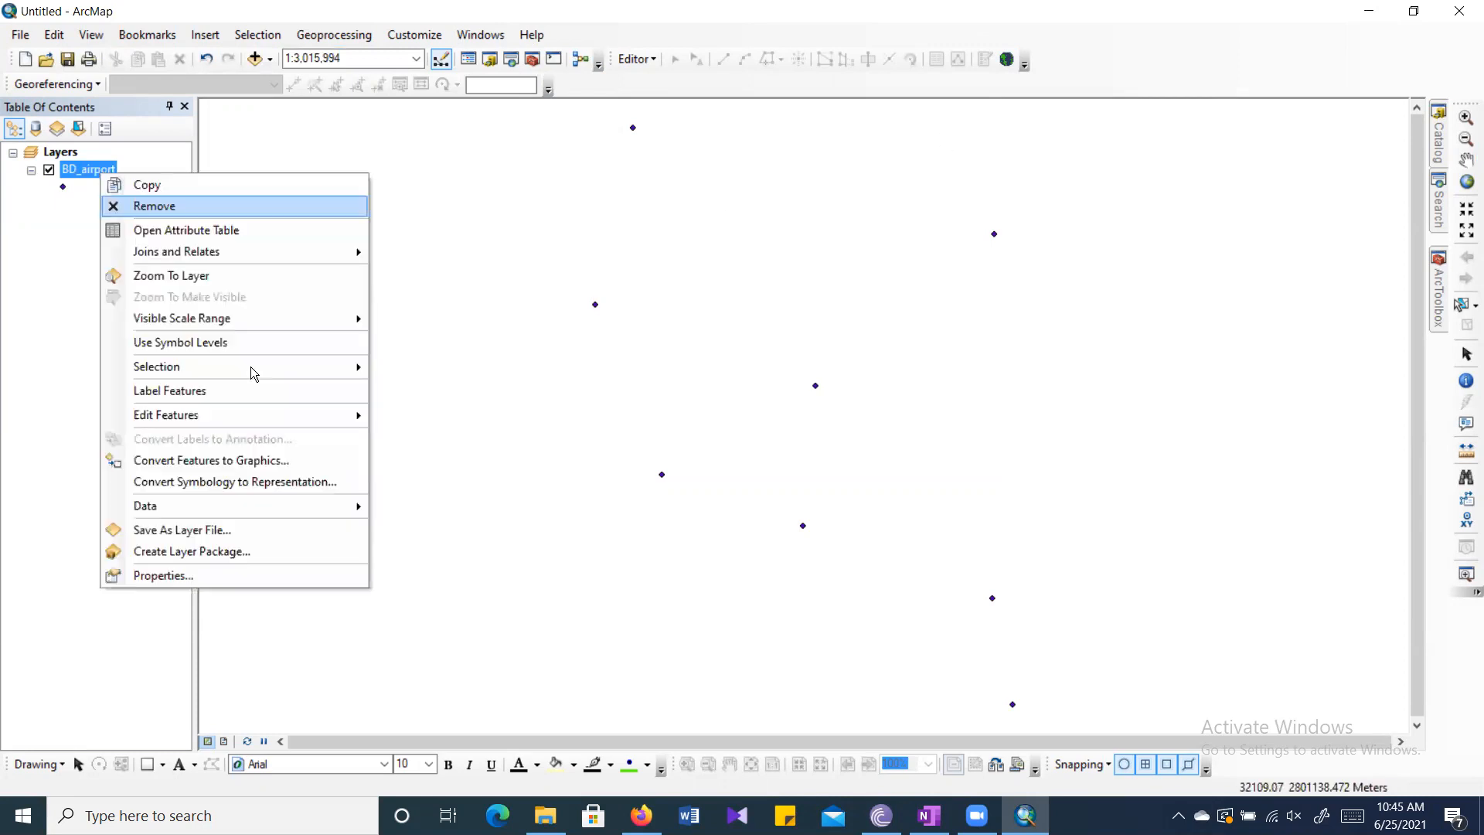
left_click(276, 575)
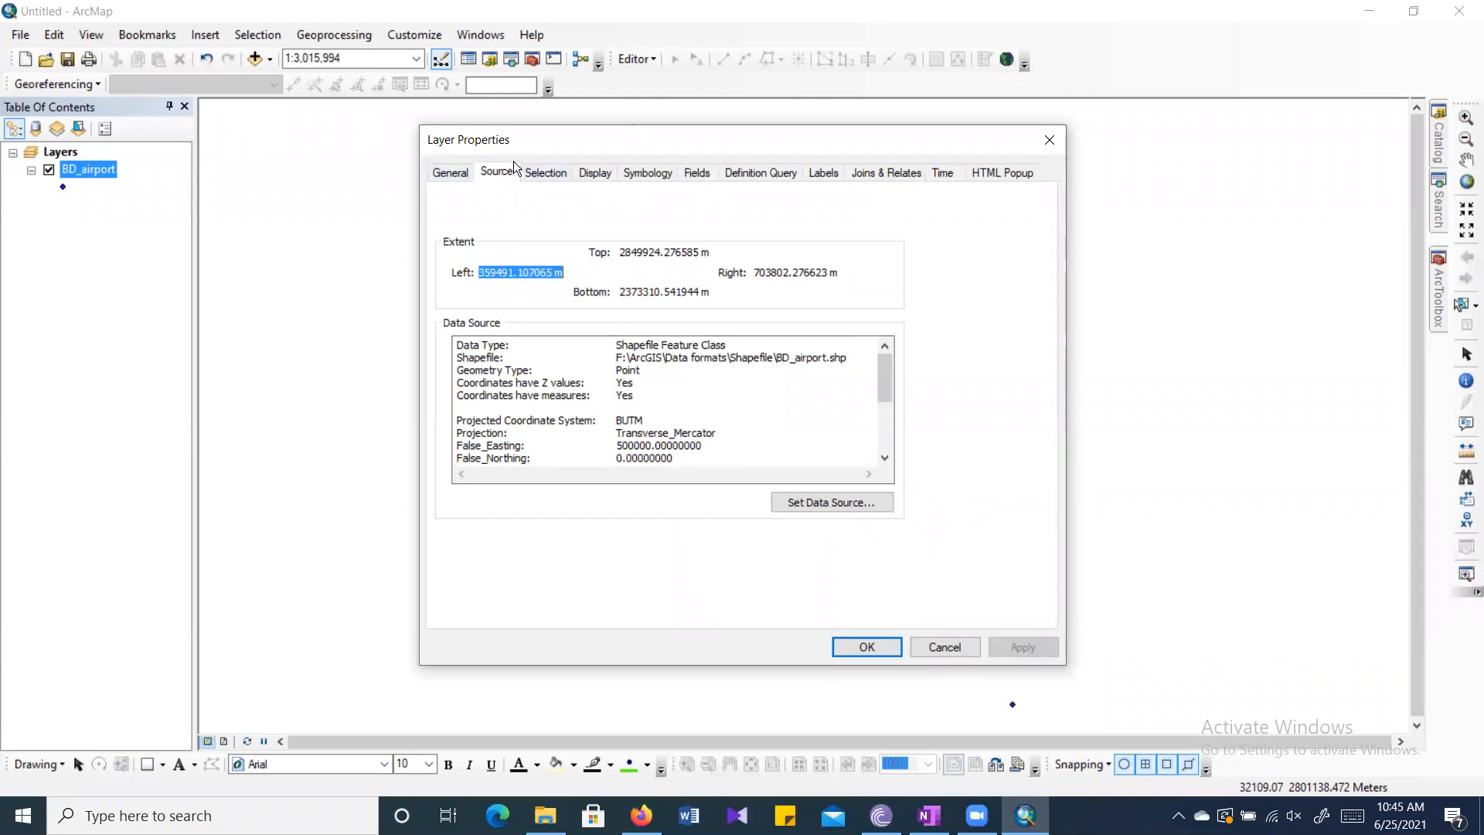
left_click(449, 173)
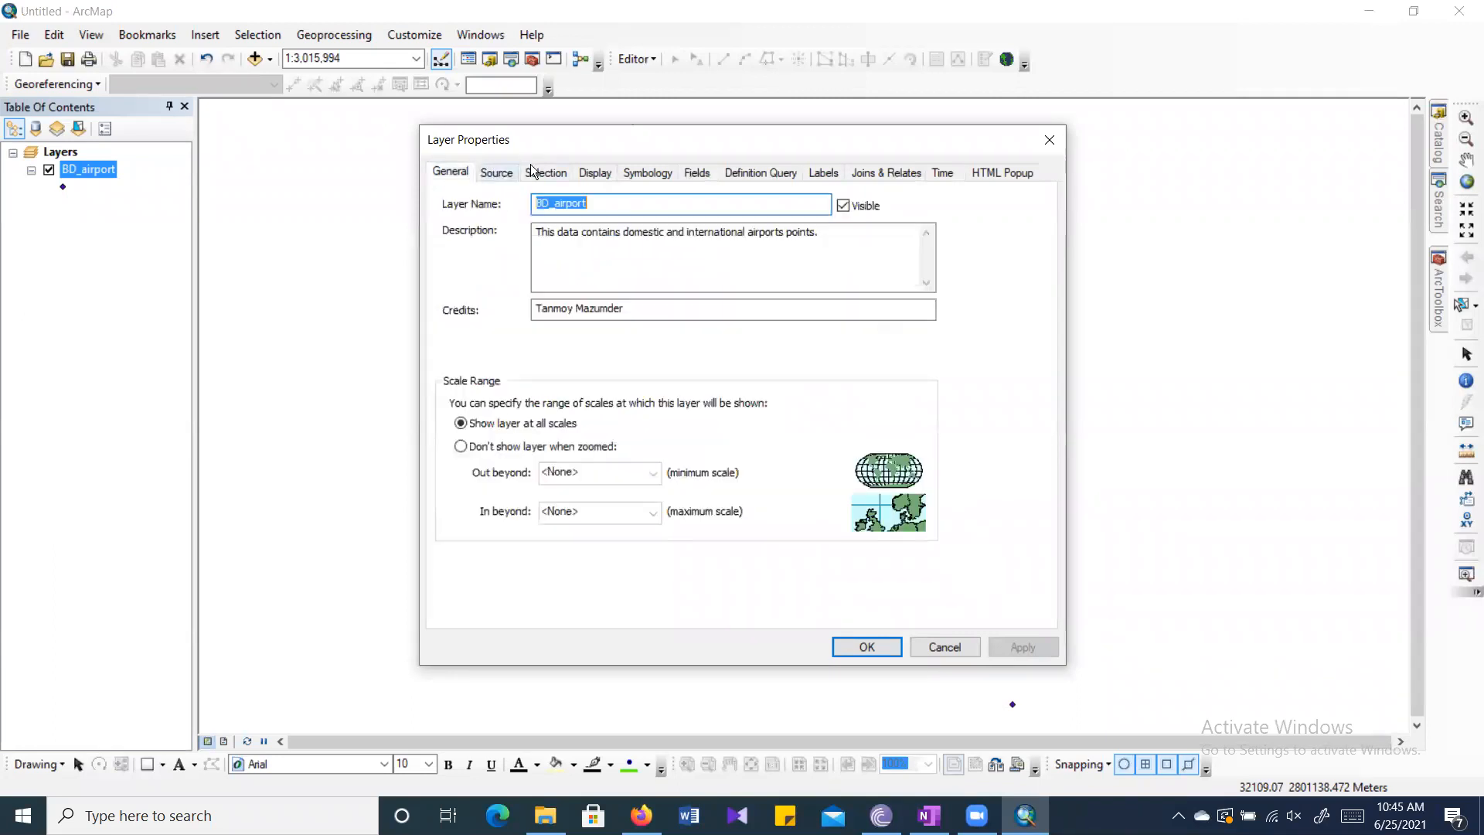
left_click(481, 174)
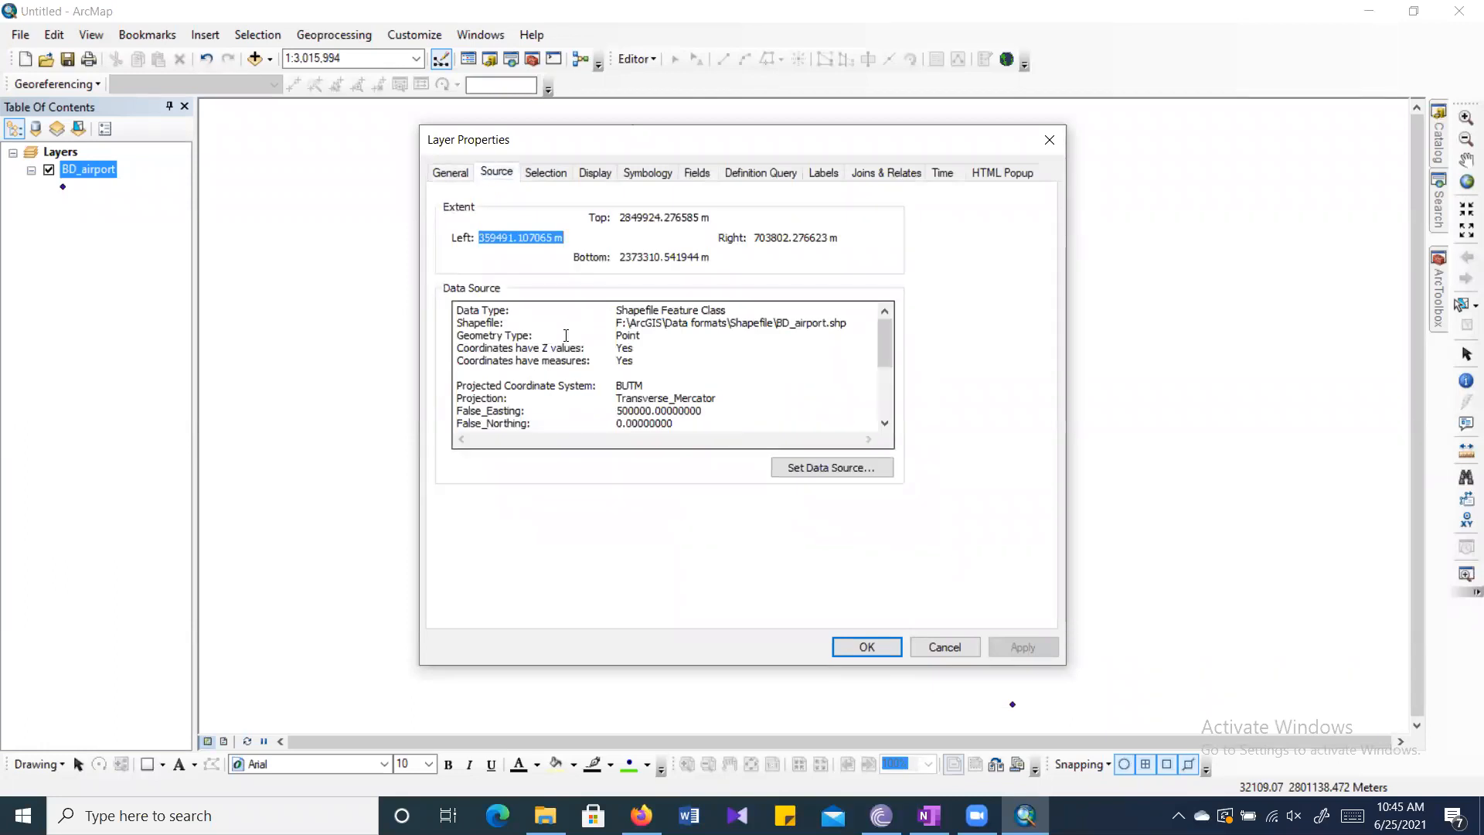
scroll(606, 366, "down", 1)
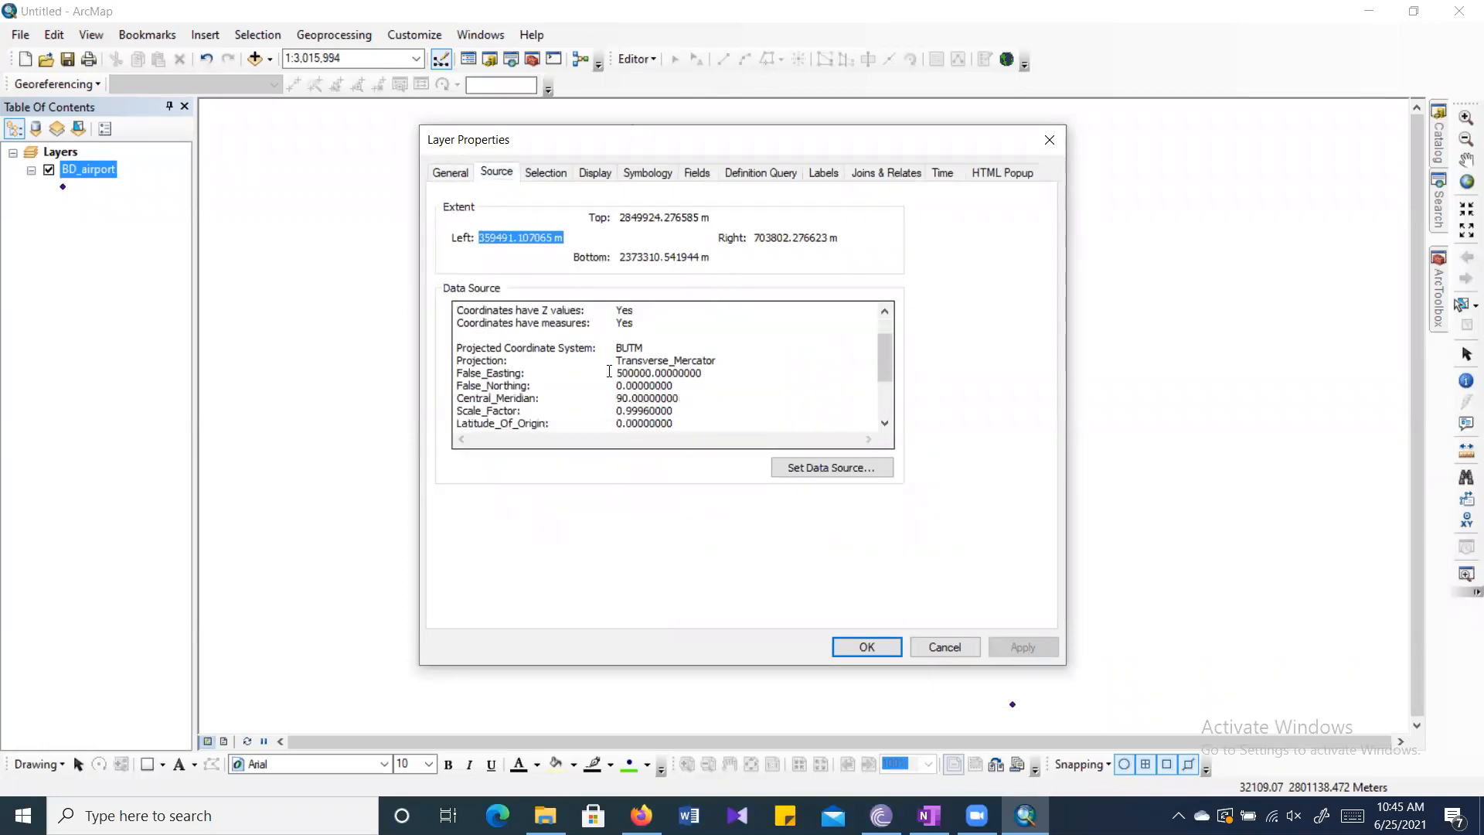
double_click(629, 348)
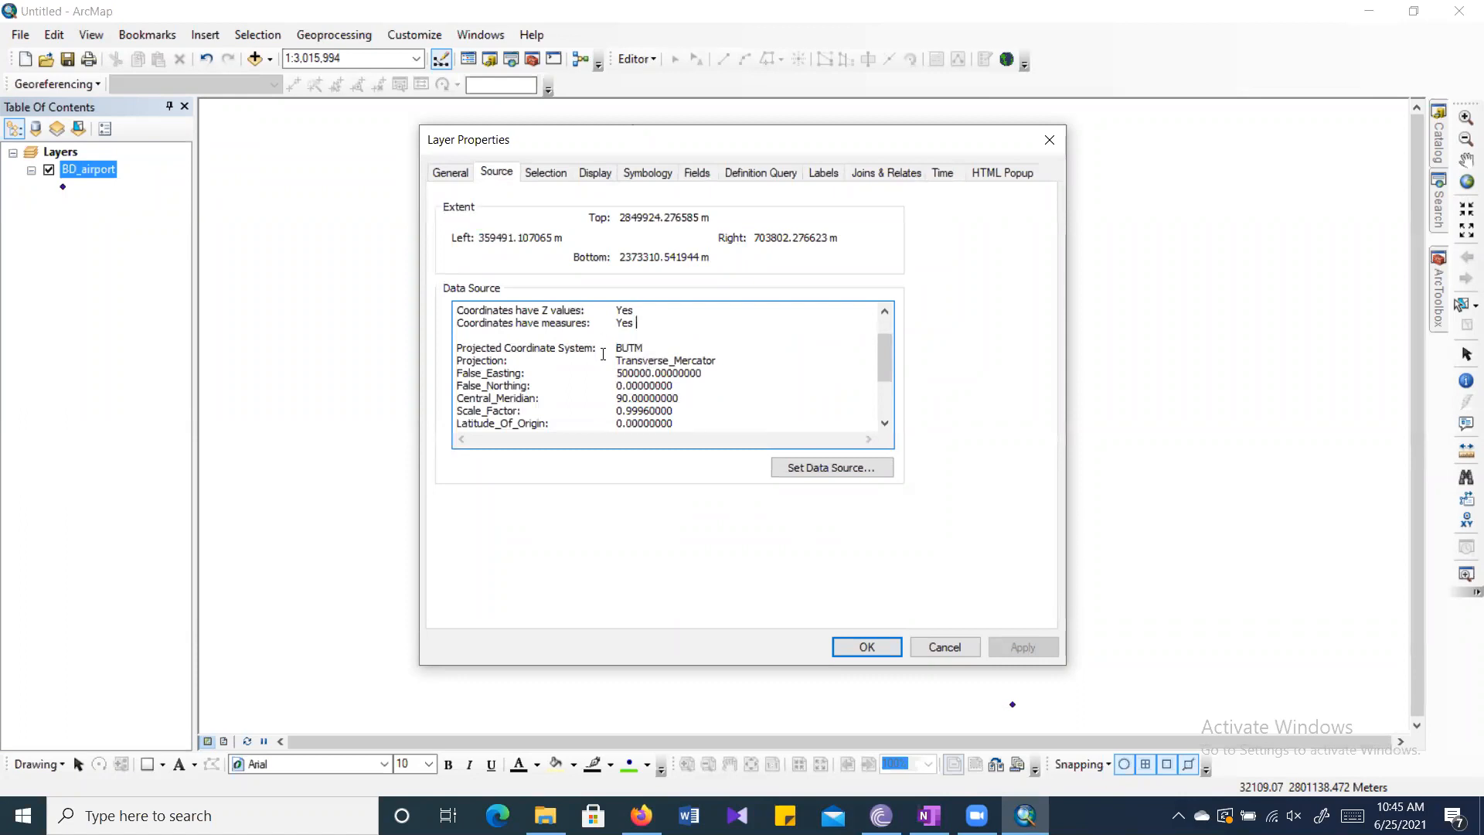
Review the shapefile path and projected coordinate system in the BD_airport layer's source details, and close the layer properties.
scroll(680, 371, "up", 1)
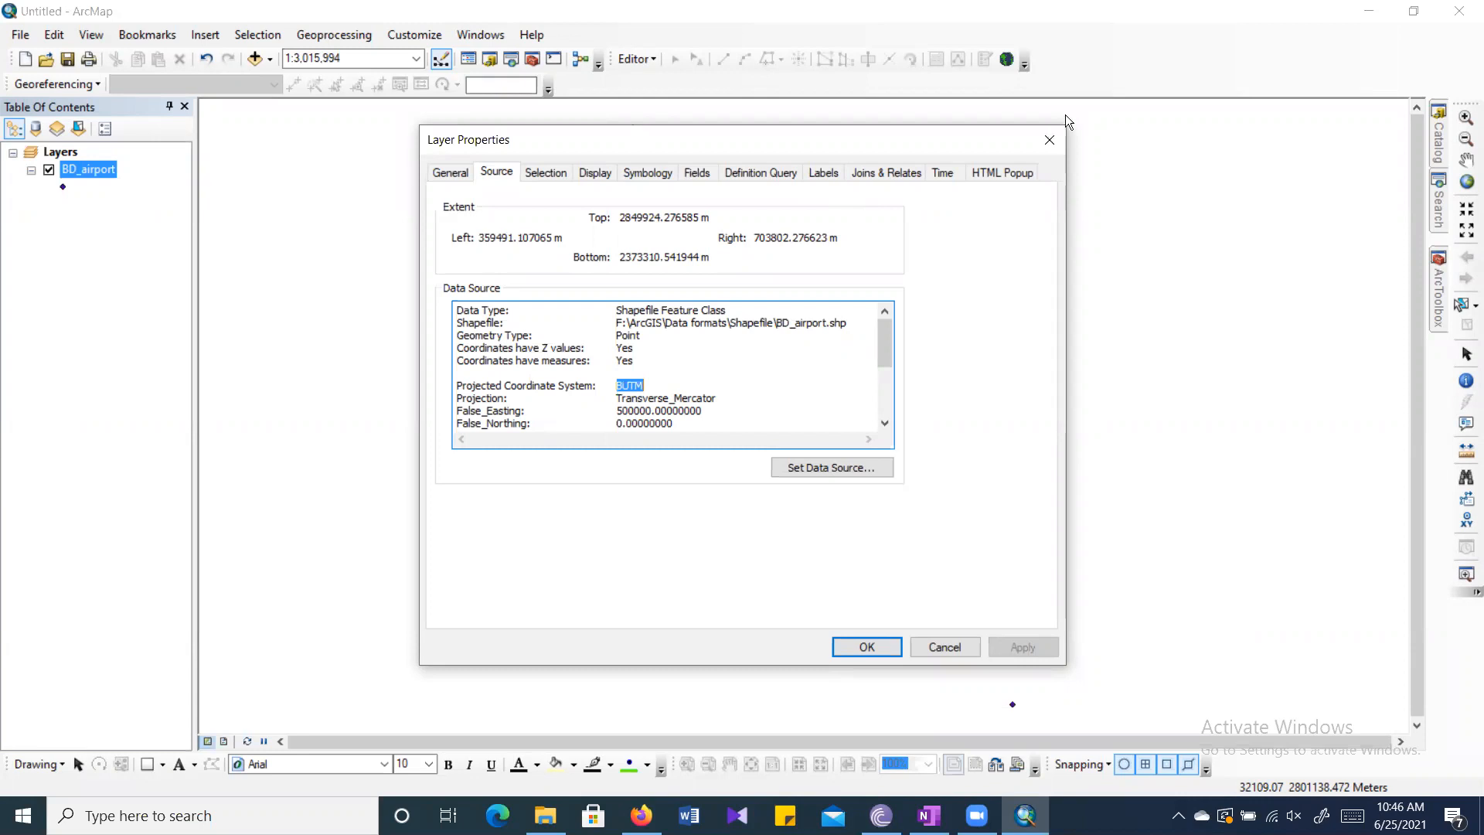
left_click_drag(737, 306, 603, 310)
left_click(653, 313)
left_click(1048, 140)
Browse the data available for adding, from the Shapefile folder up to Data formats and into File Geodatabase.gdb.
left_click(255, 59)
left_click(663, 286)
left_click(669, 272)
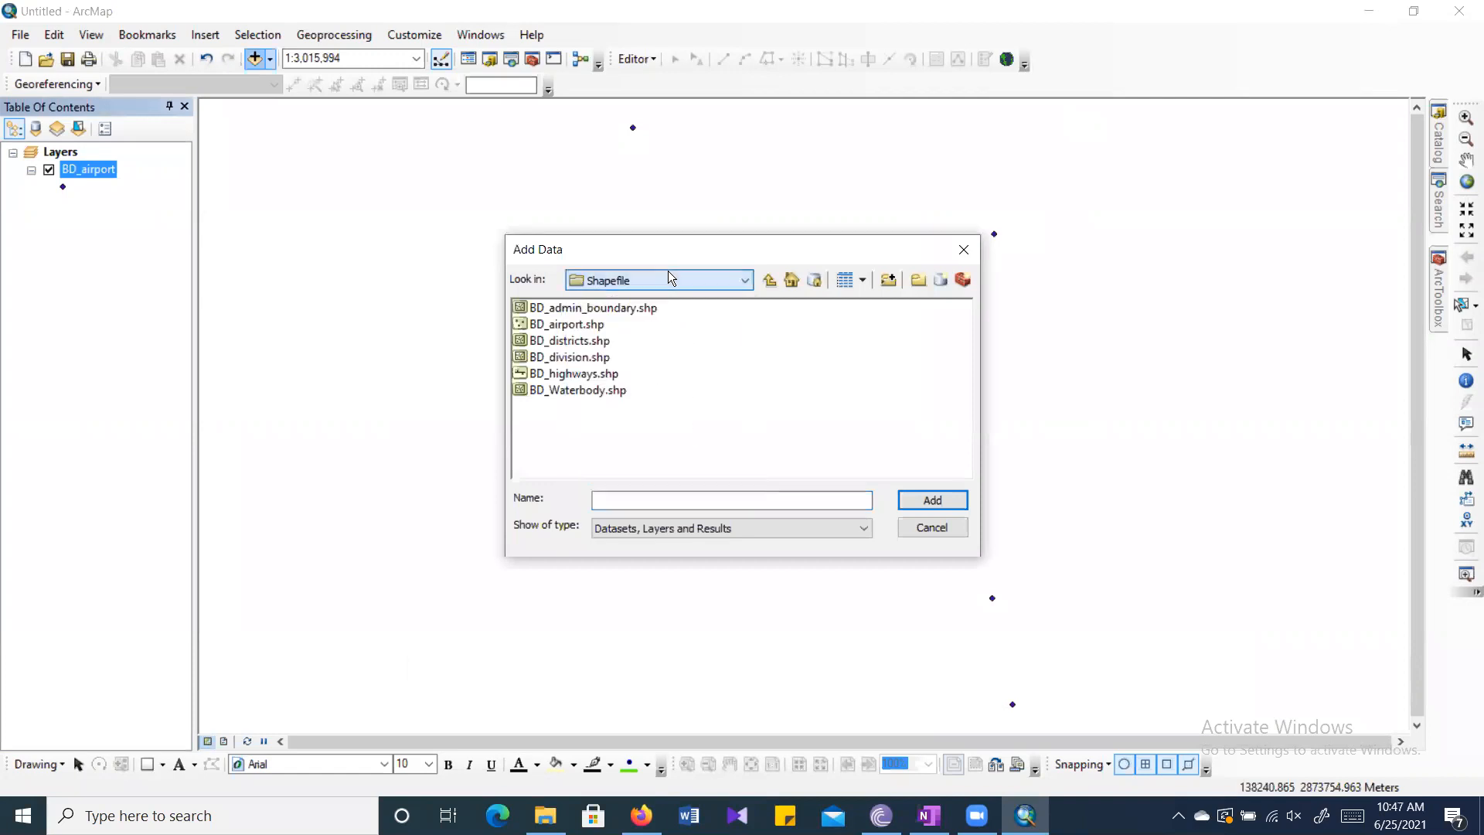
left_click(766, 277)
left_click(581, 324)
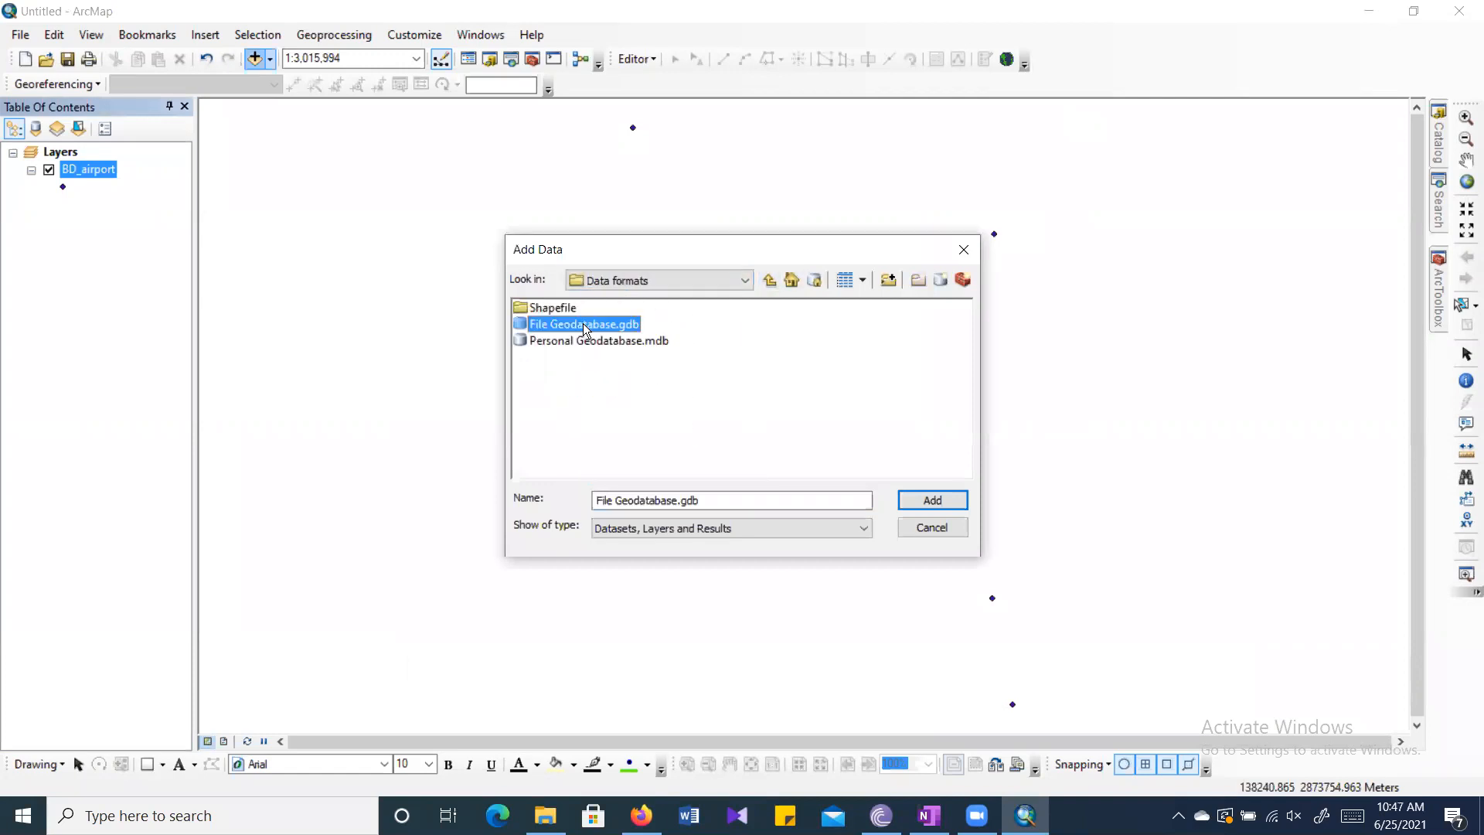
left_click(592, 340)
double_click(580, 323)
left_click(684, 272)
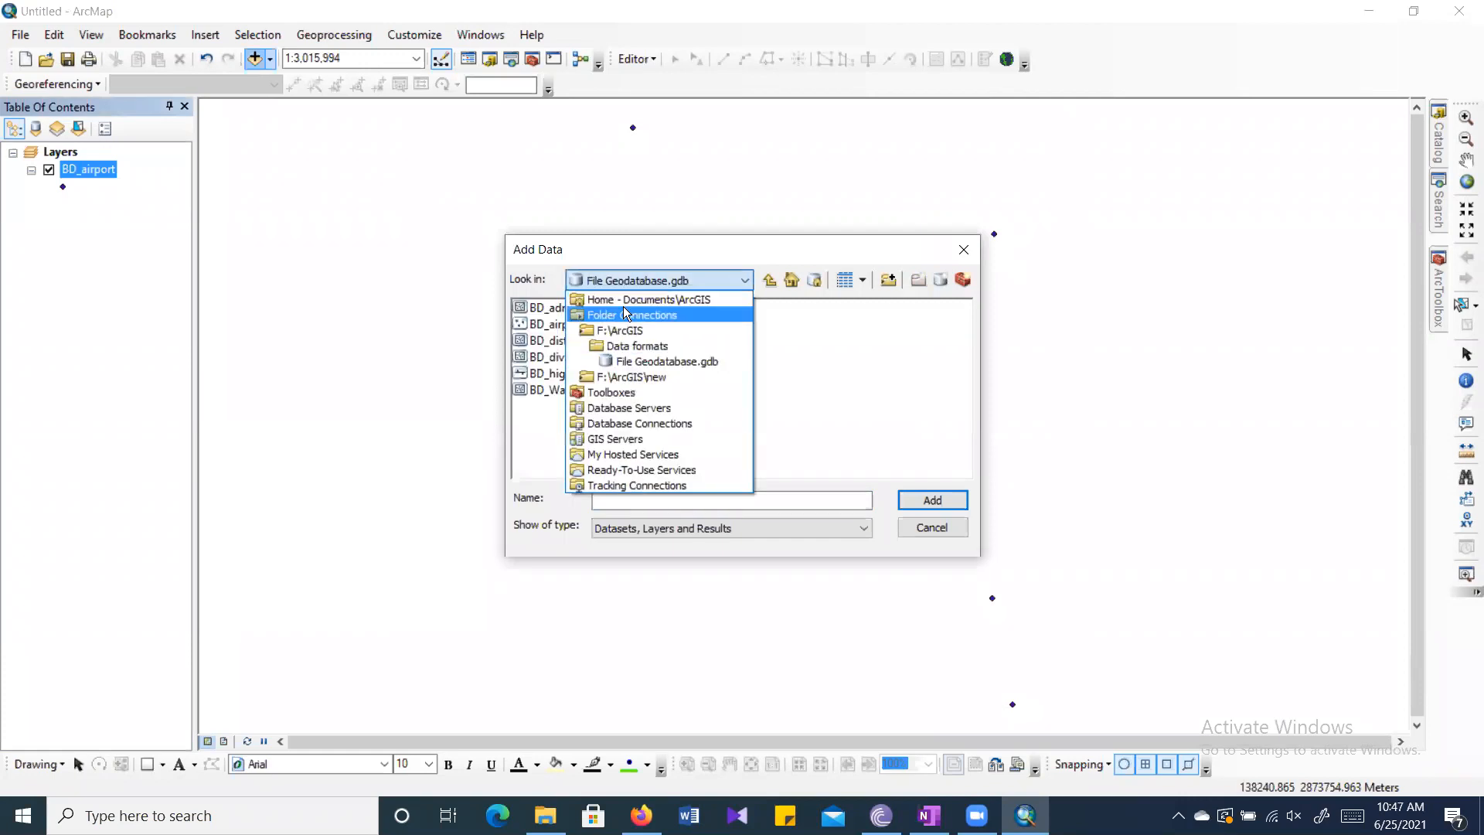
left_click(645, 287)
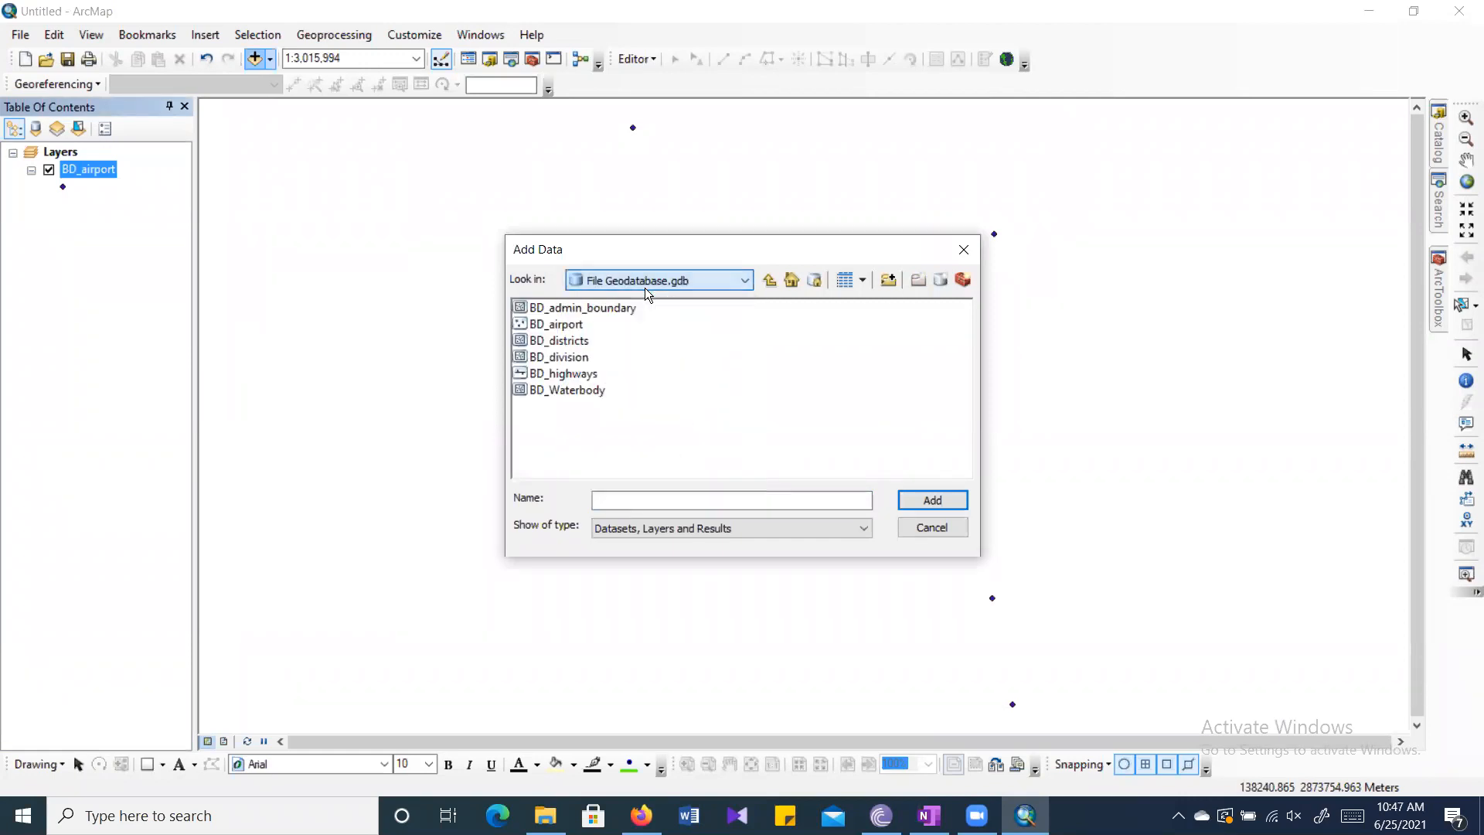
Reopen File Geodatabase.gdb from the Data formats folder and look through its feature classes, such as BD_admin_boundary and BD_districts.
left_click(771, 275)
double_click(587, 323)
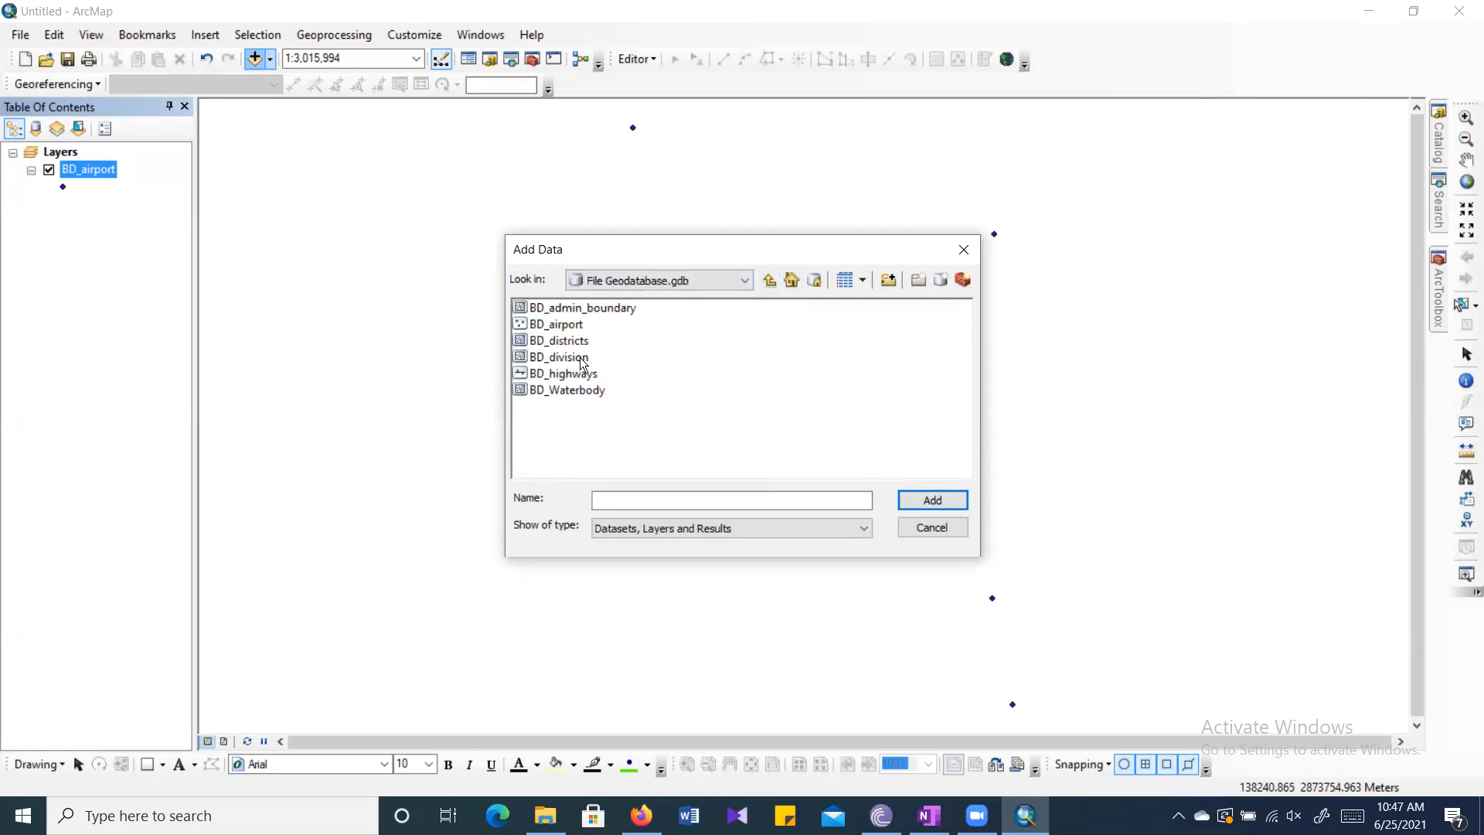
left_click(558, 309)
left_click(555, 340)
left_click(552, 303)
left_click(666, 275)
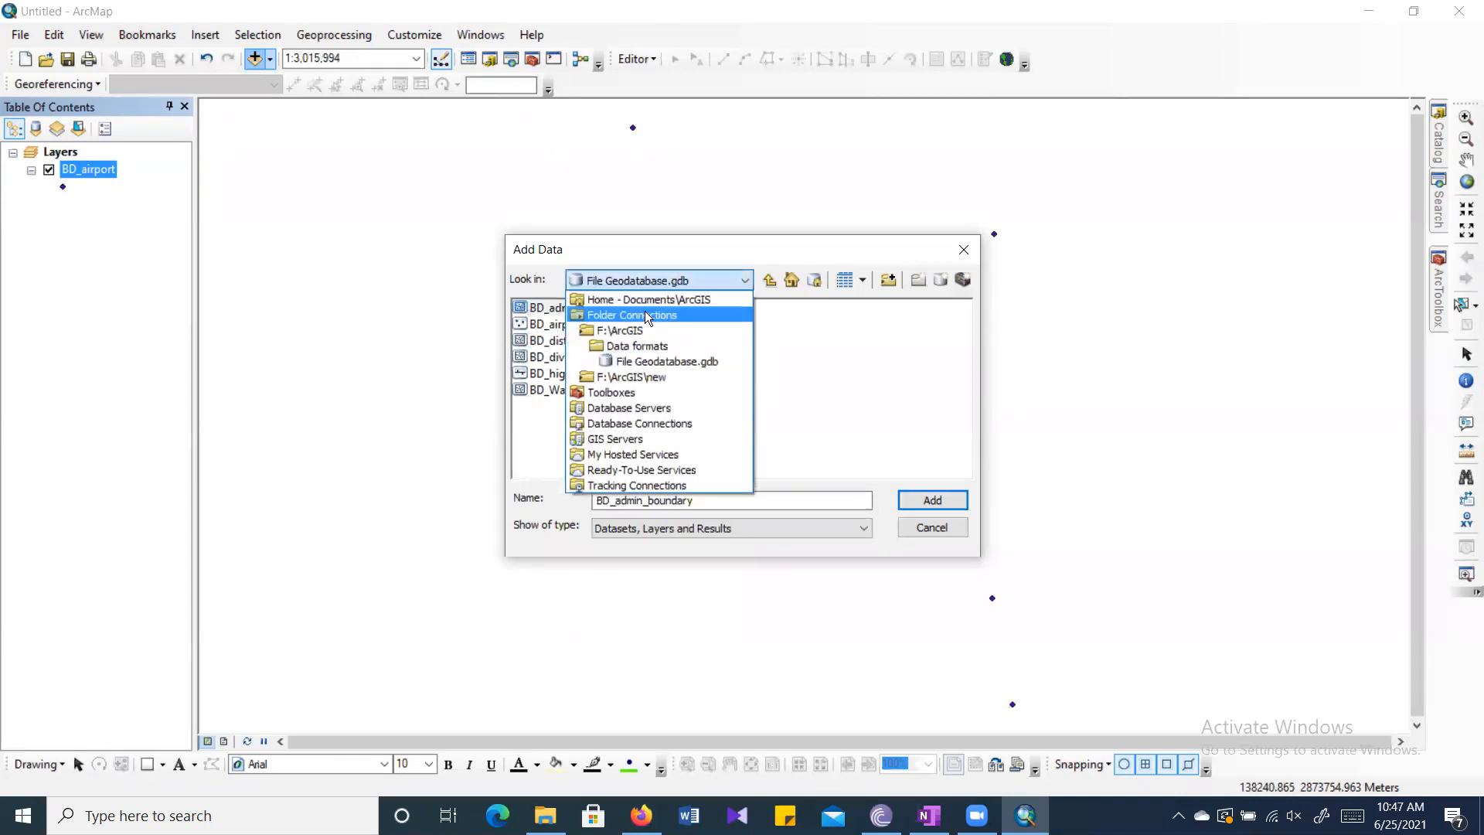
Compare the contents of the Shapefile folder and Personal Geodatabase.mdb within Data formats.
left_click(651, 348)
double_click(560, 308)
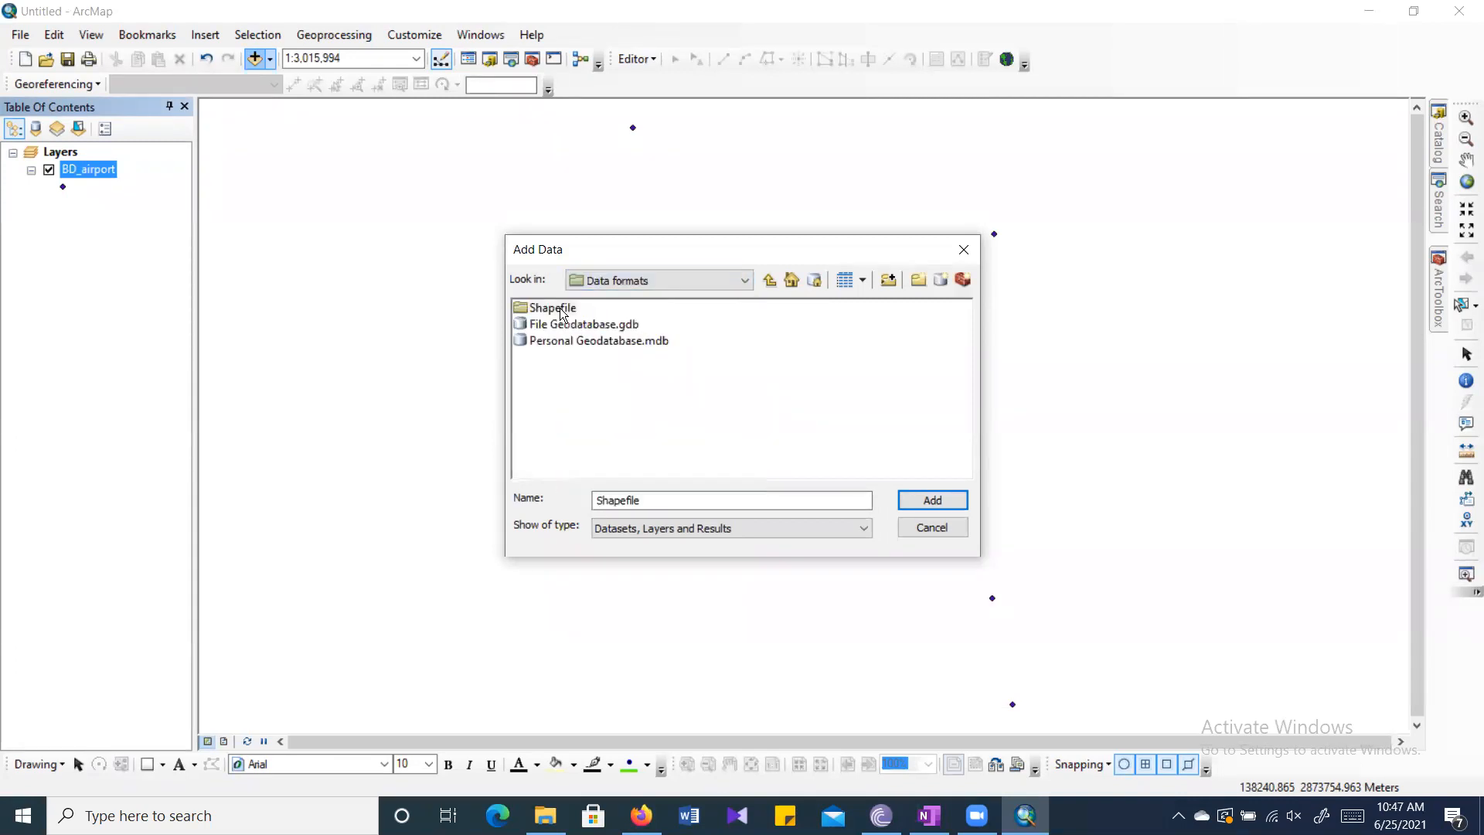
left_click(640, 280)
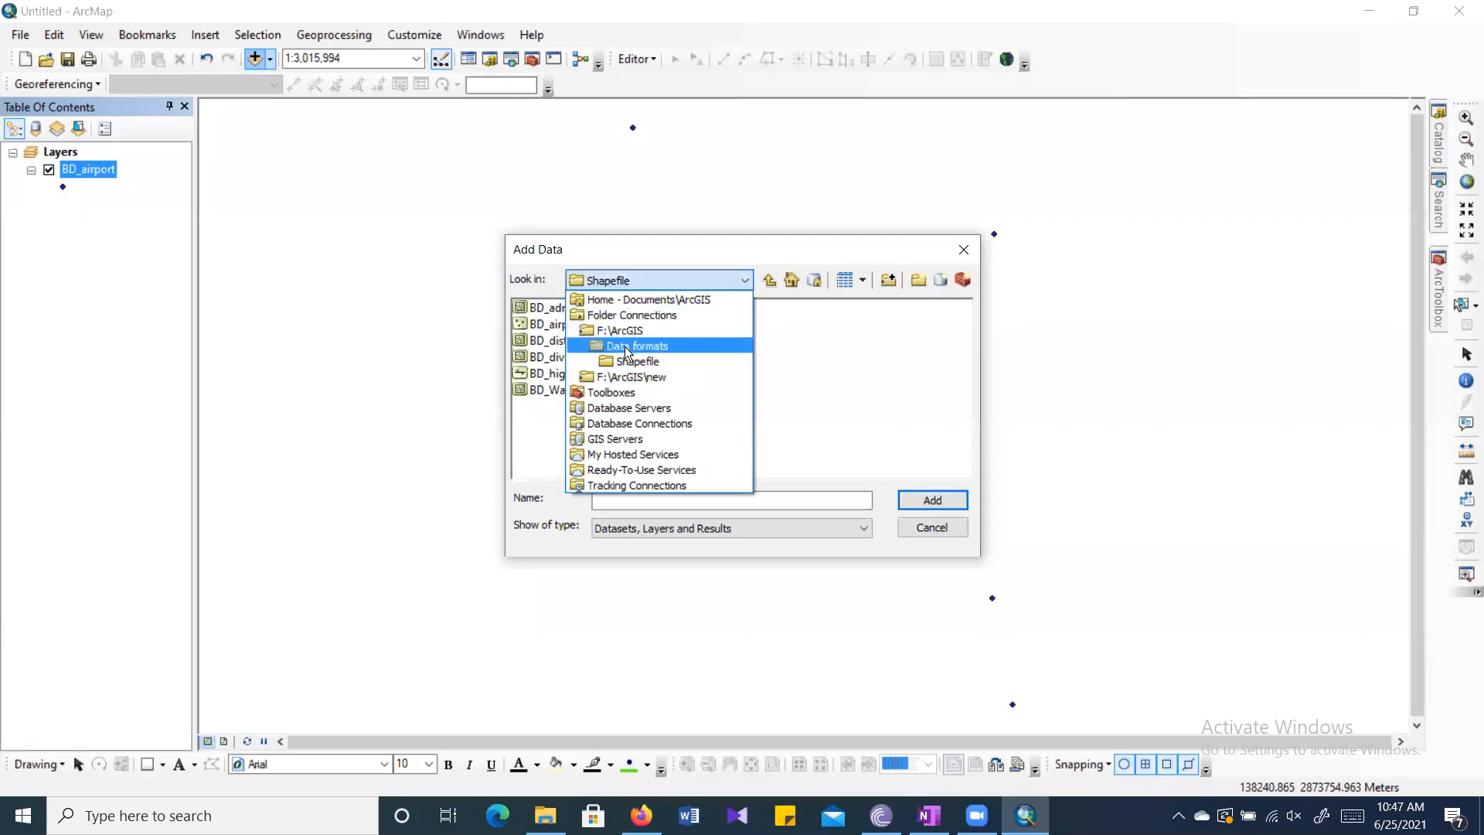
left_click(626, 280)
left_click(618, 284)
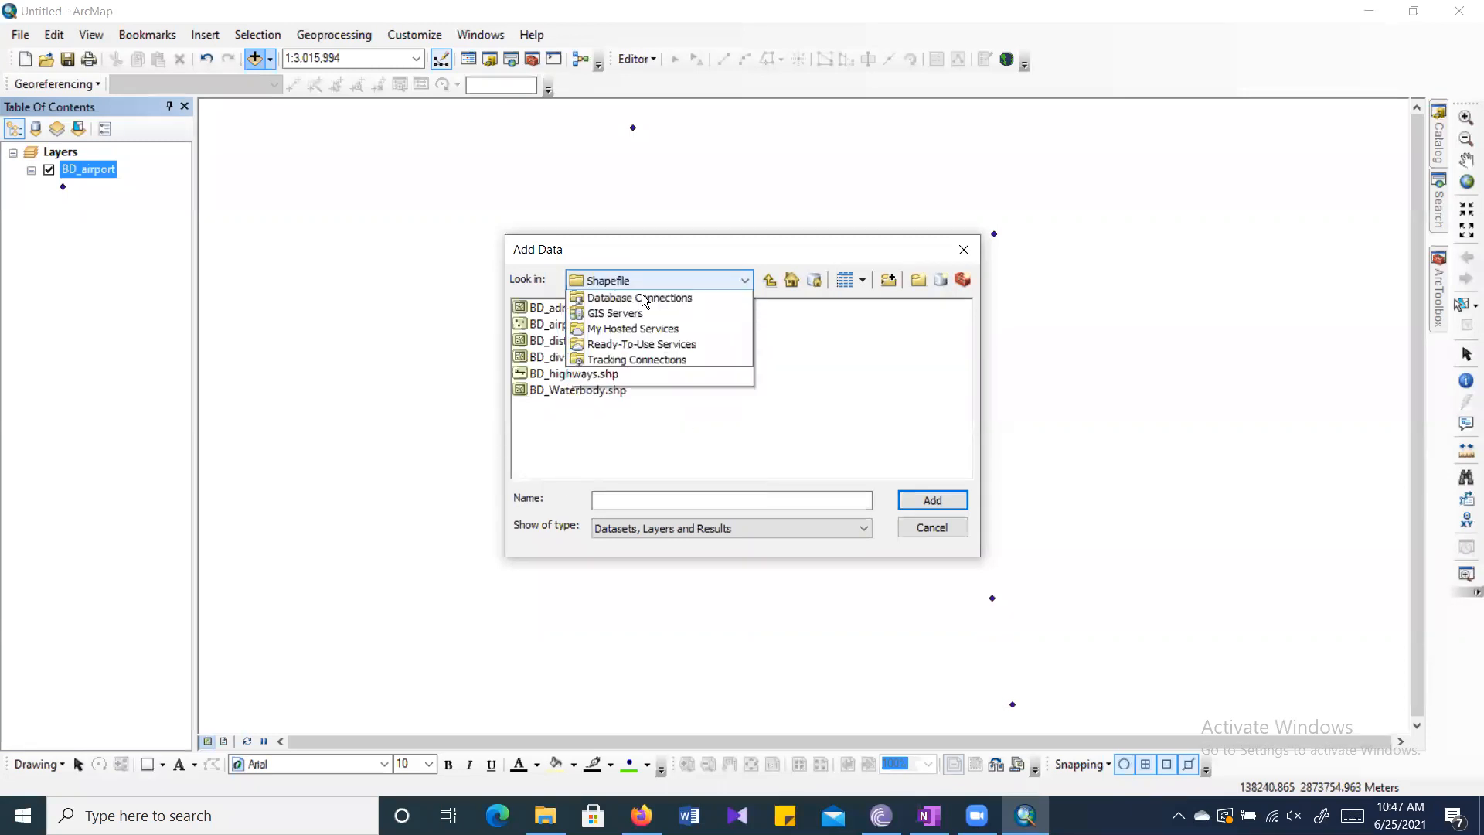
left_click(636, 285)
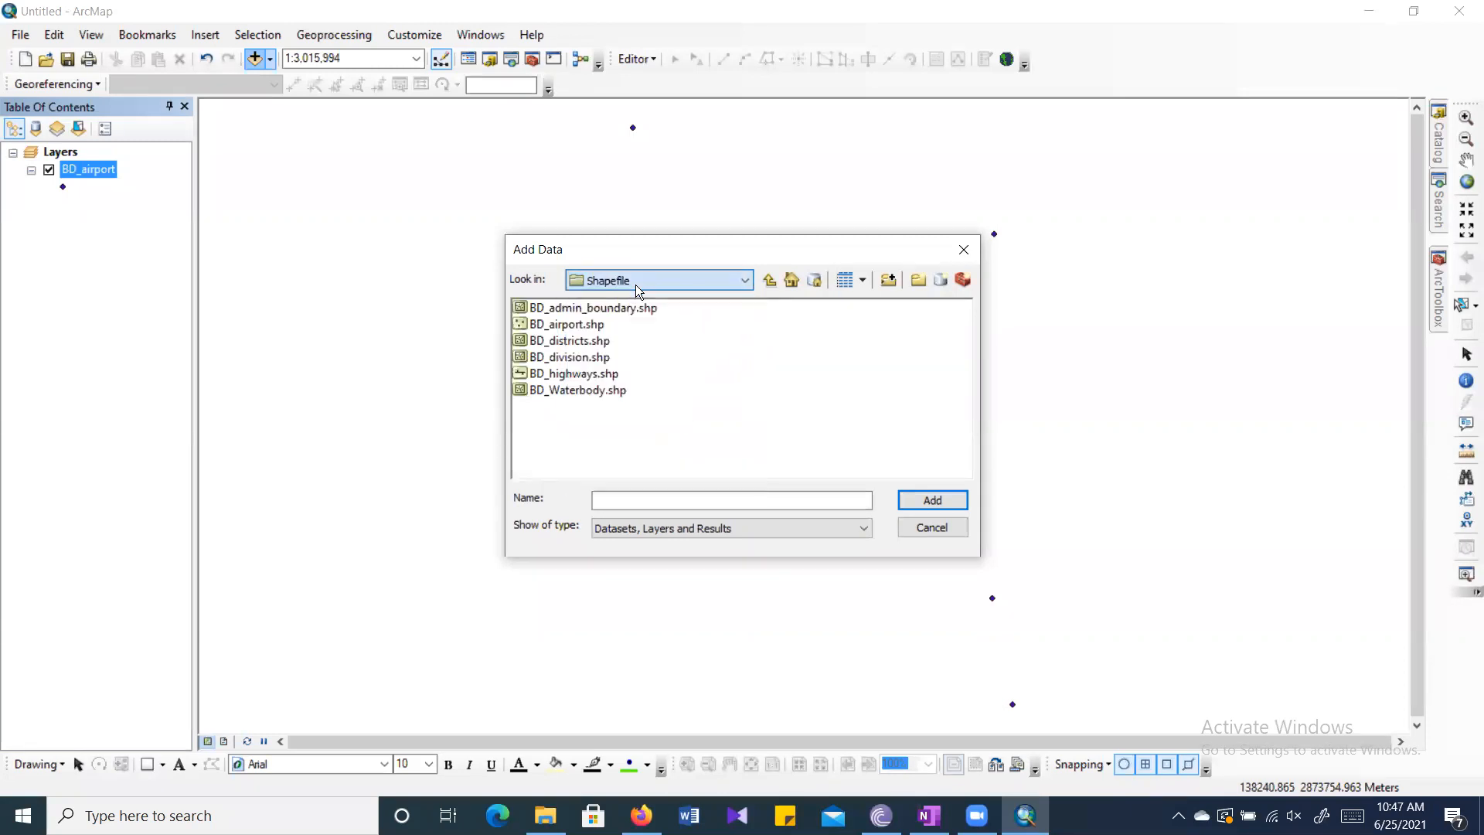
left_click(768, 279)
double_click(551, 340)
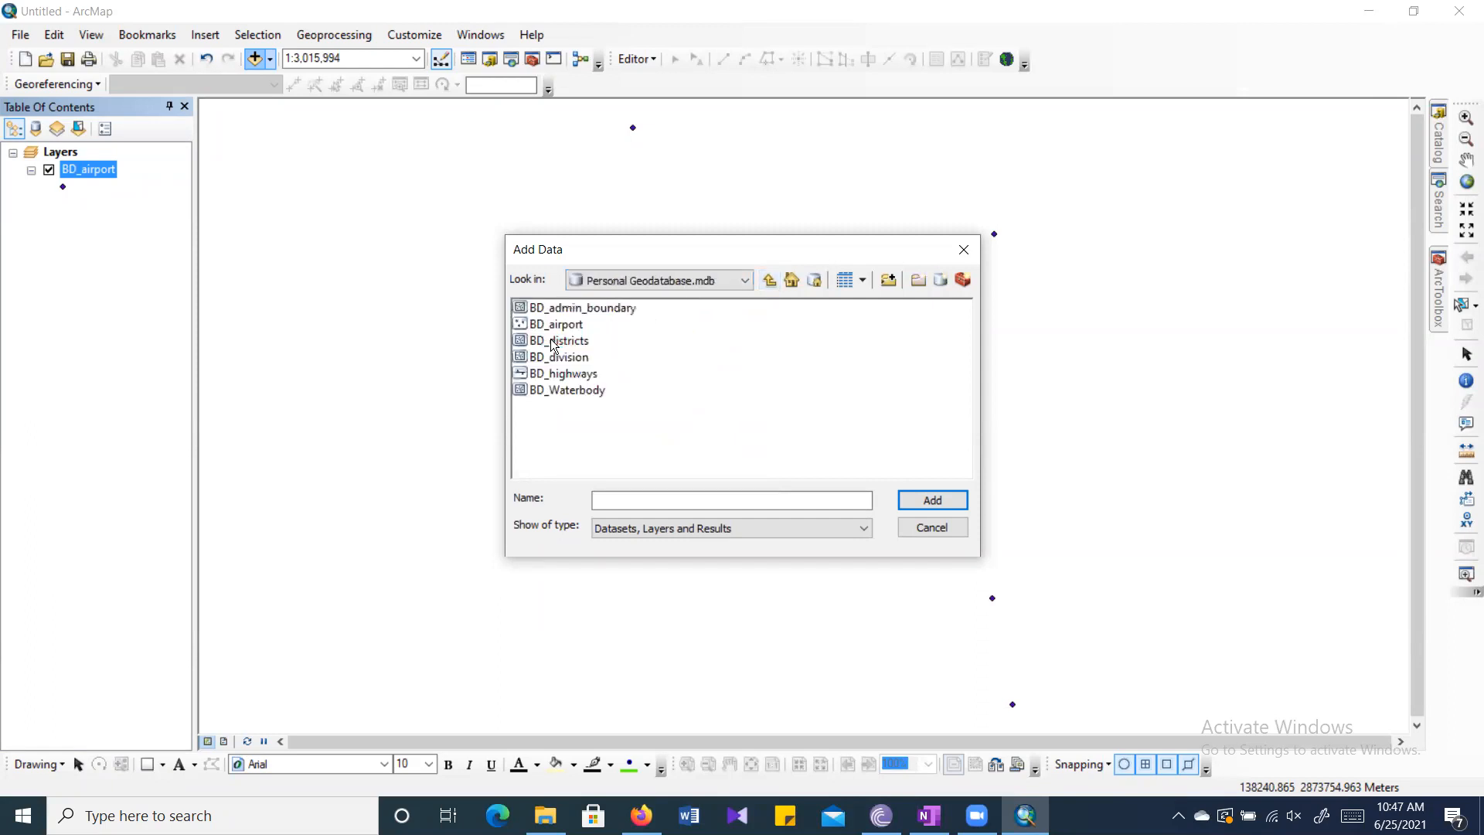
Look through the connected folders F:\ArcGIS and F:\ArcGIS\new, and return to the list of folder connections.
left_click(674, 276)
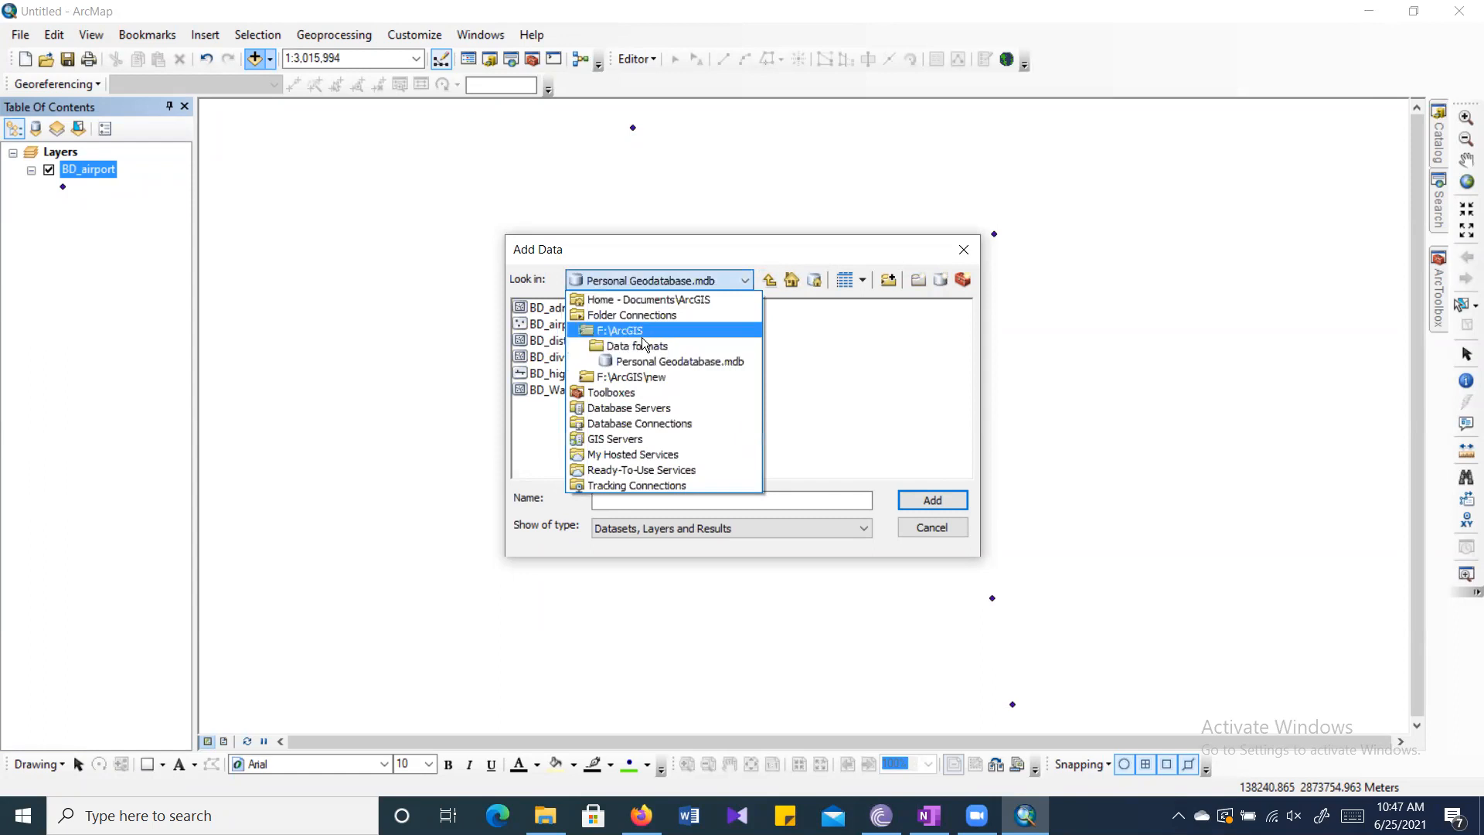
left_click(638, 332)
left_click(638, 276)
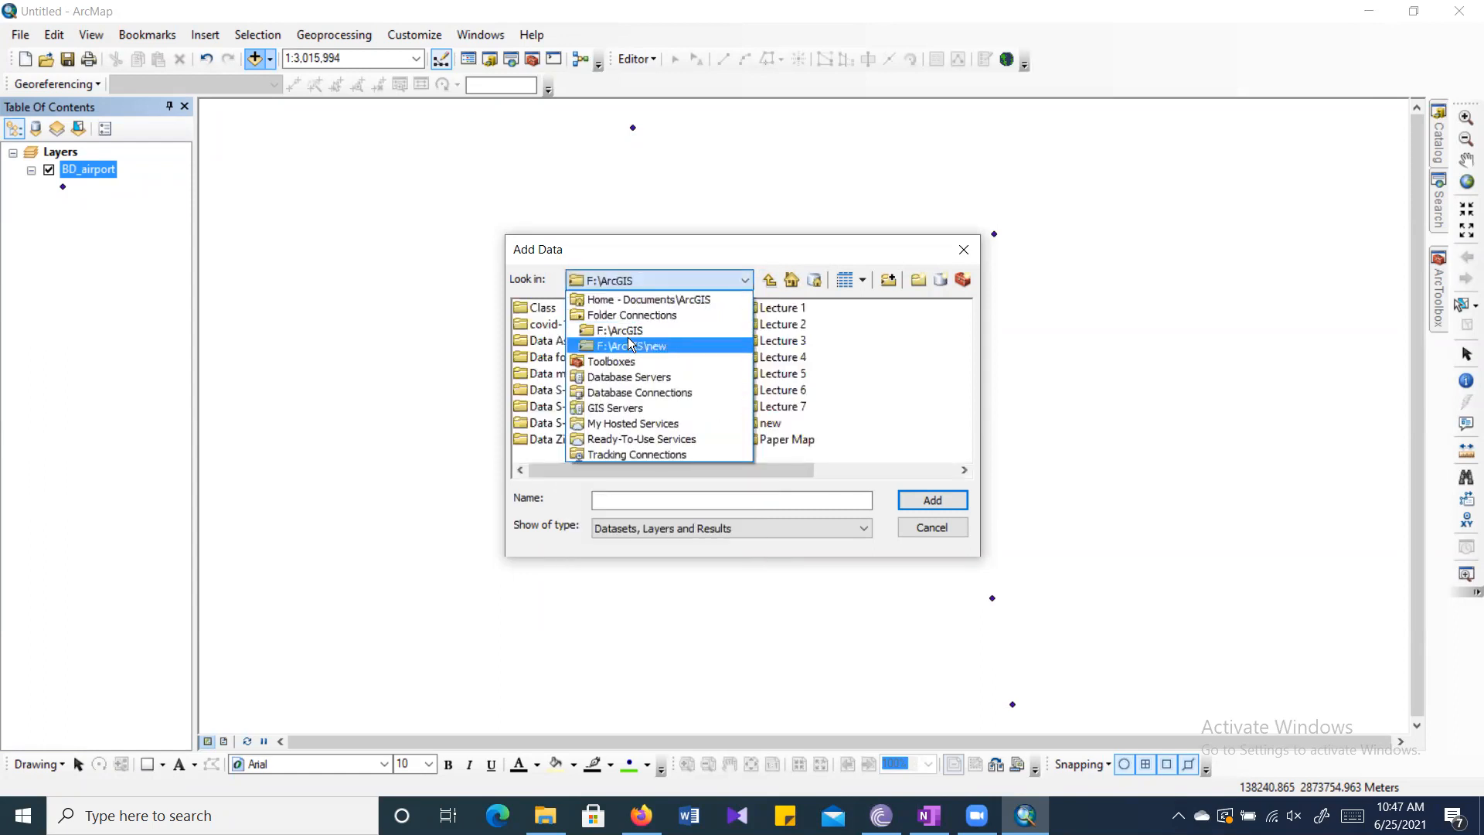
left_click(621, 345)
left_click(646, 280)
left_click(646, 280)
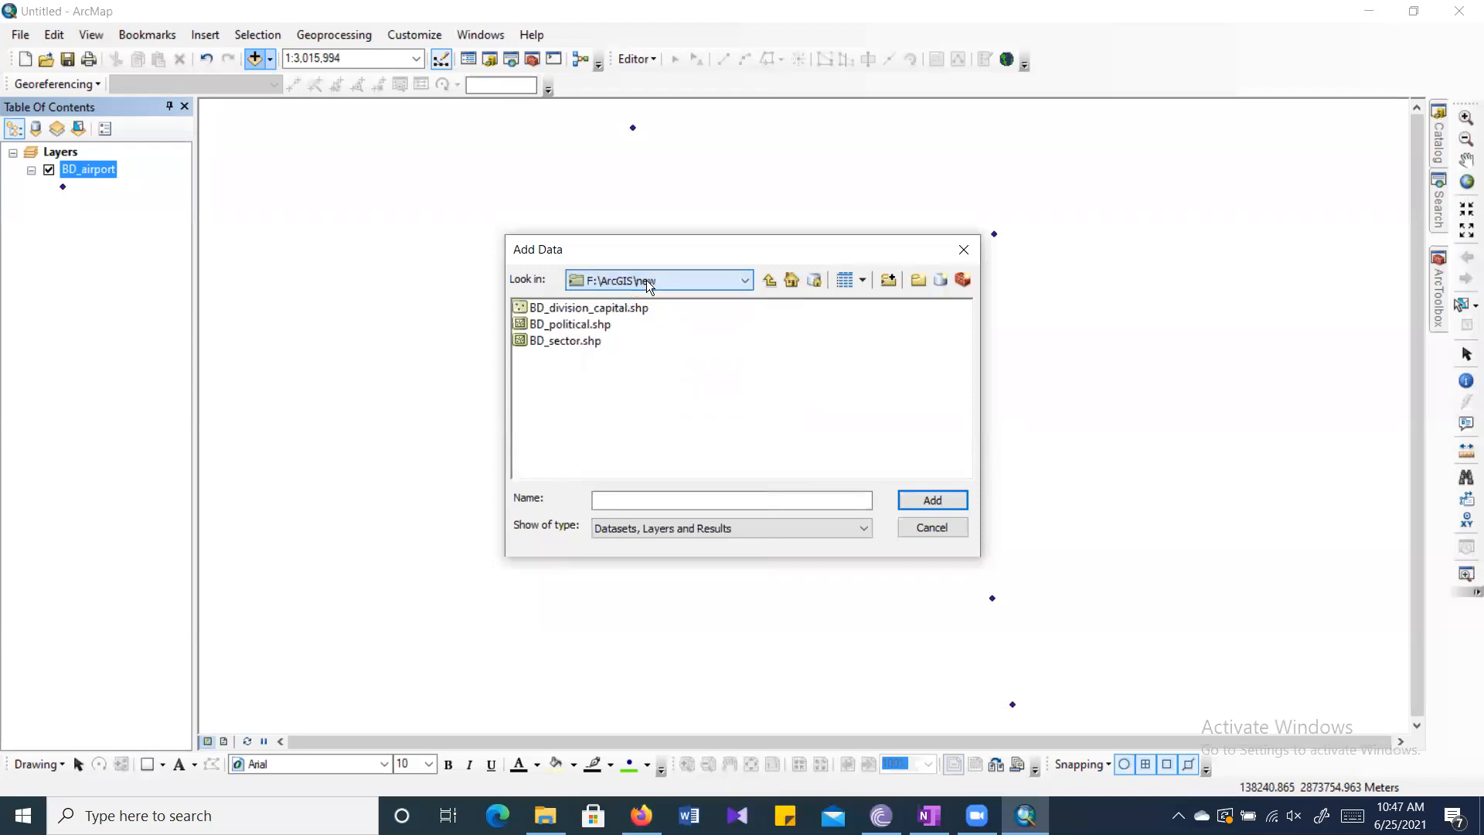
left_click(771, 280)
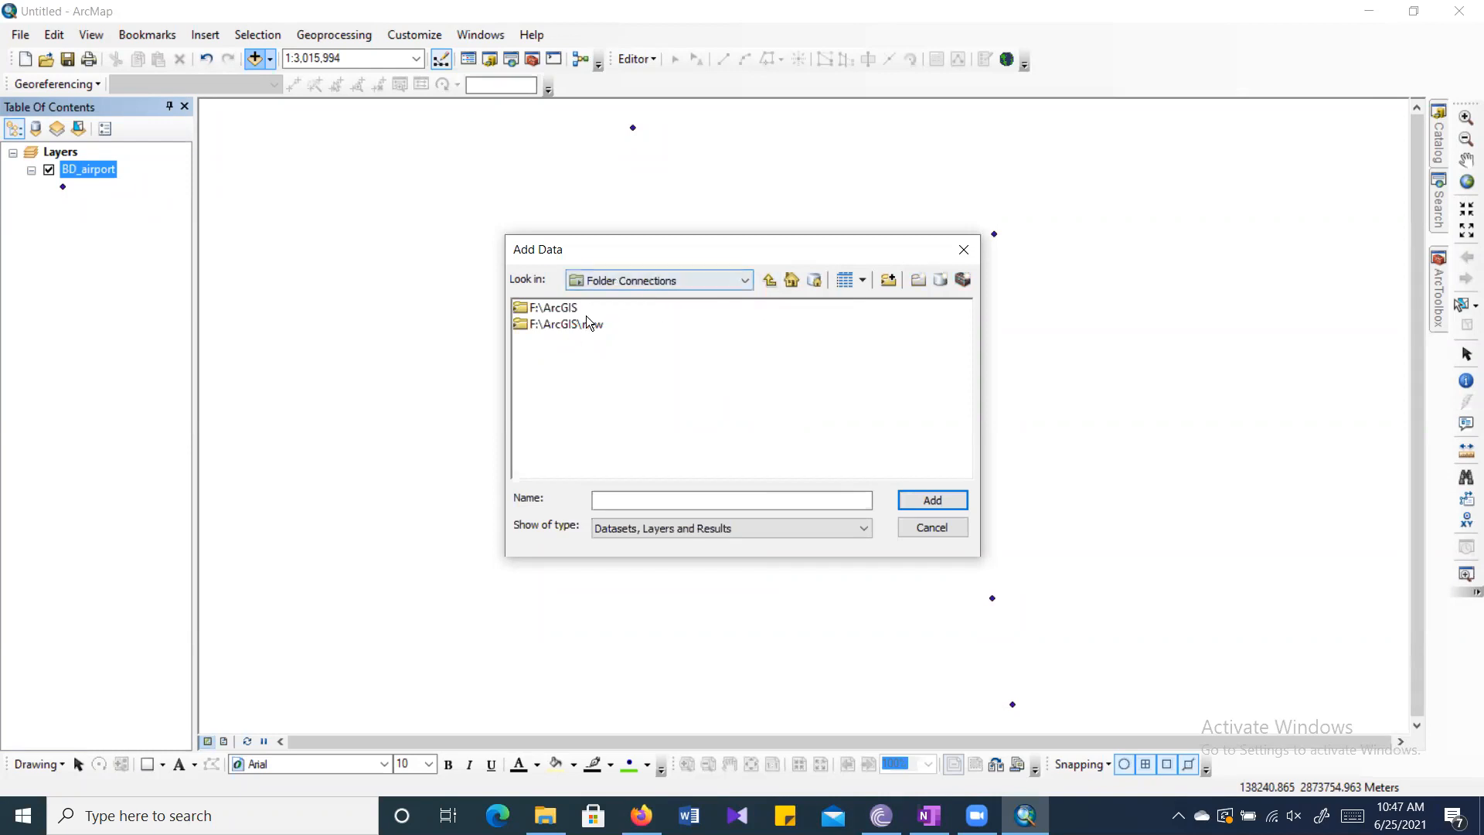
Open File Geodatabase.gdb in the Data formats folder of the F:\ArcGIS connection.
double_click(556, 310)
left_click(557, 360)
double_click(556, 360)
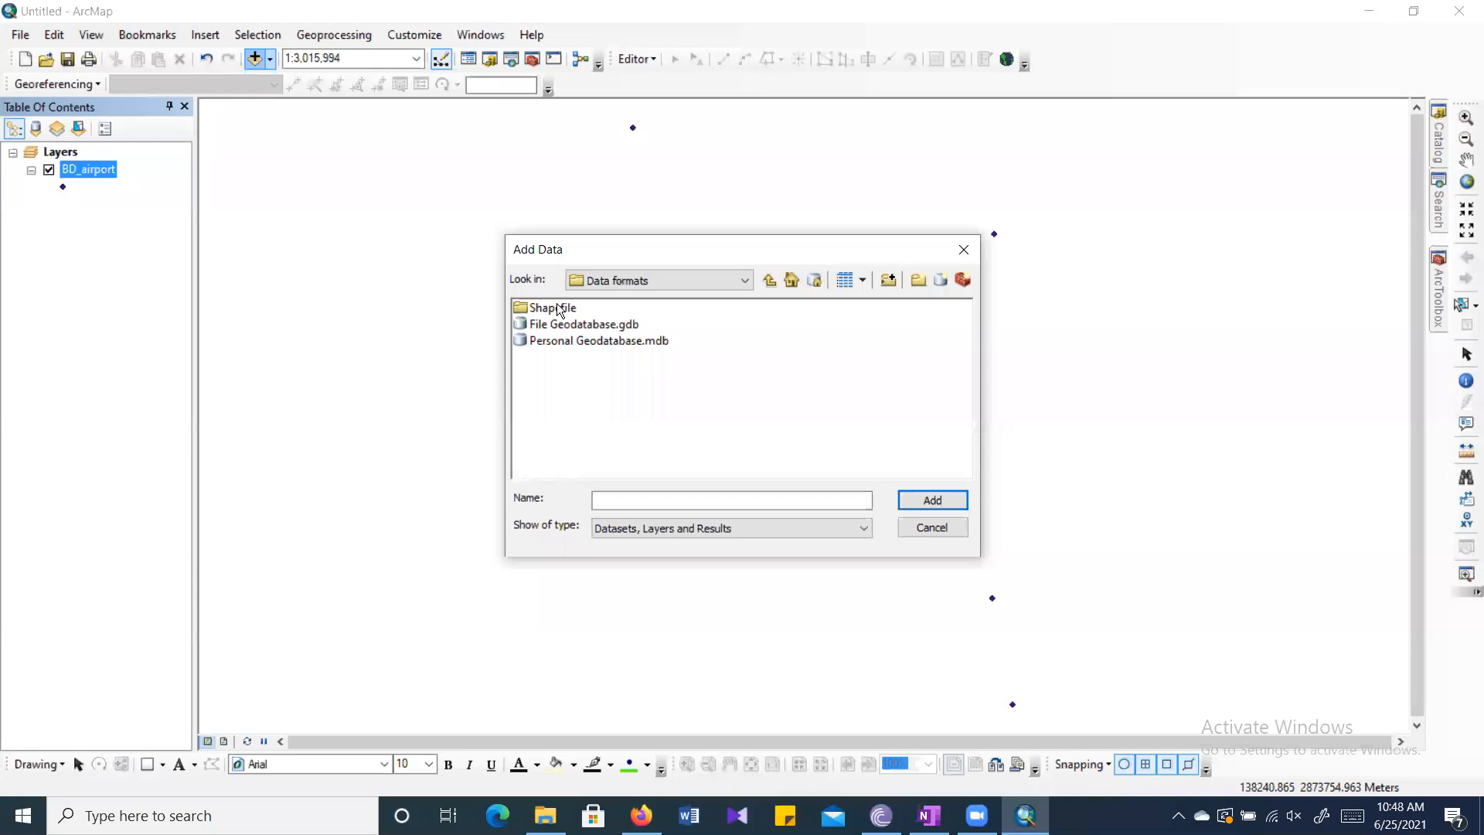
left_click(598, 340)
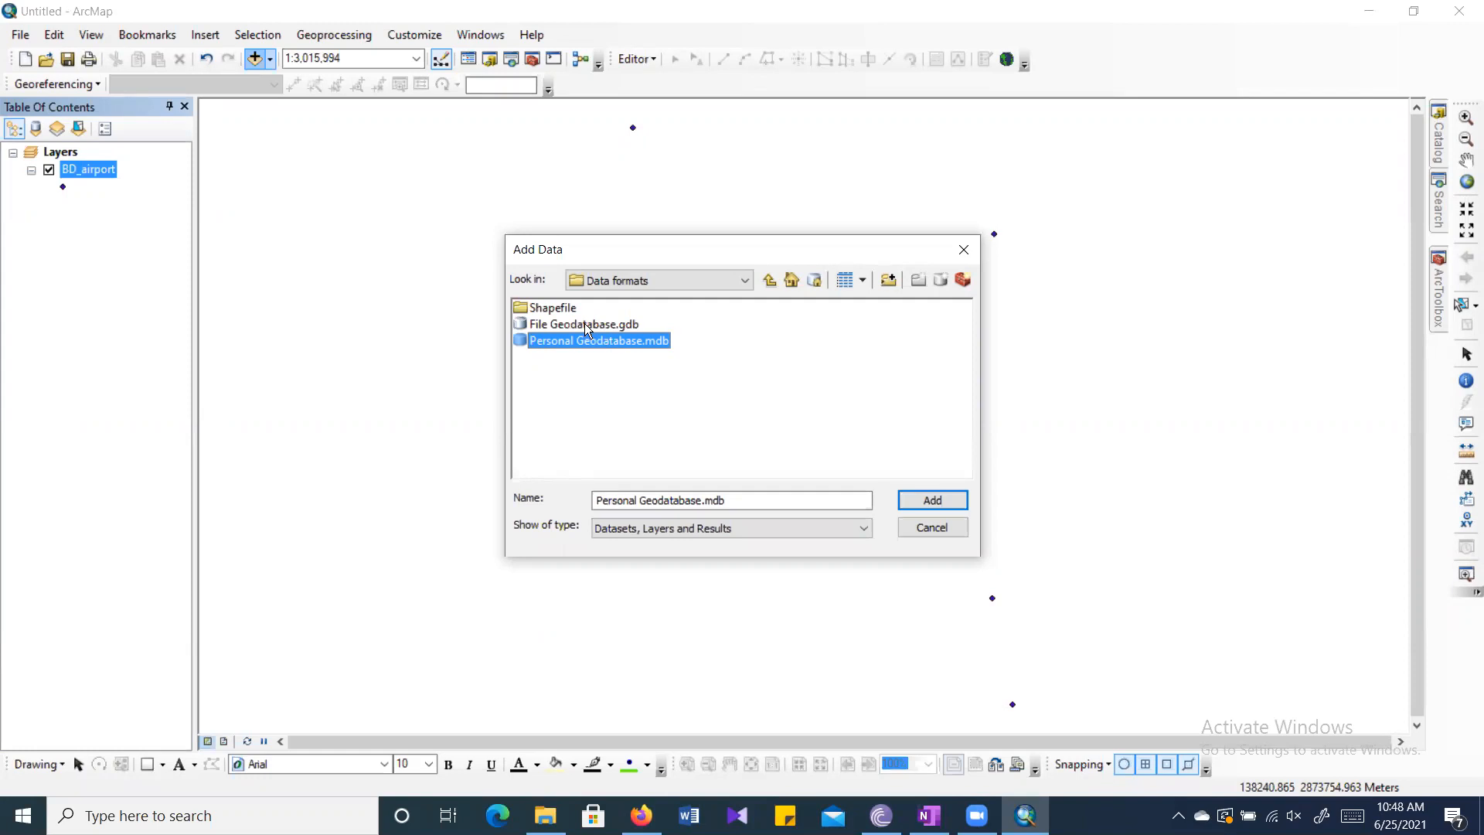
left_click(585, 324)
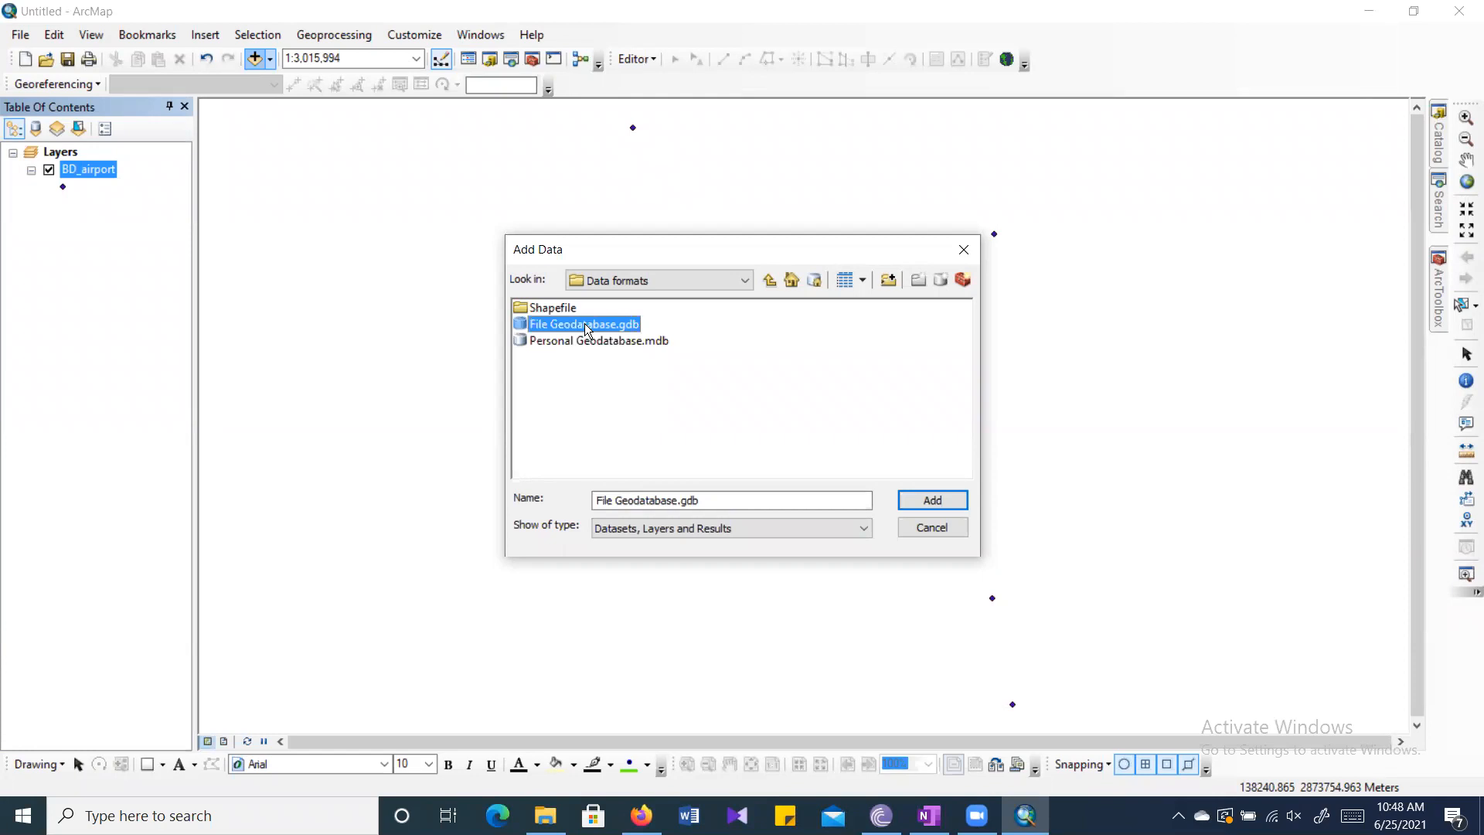
double_click(584, 323)
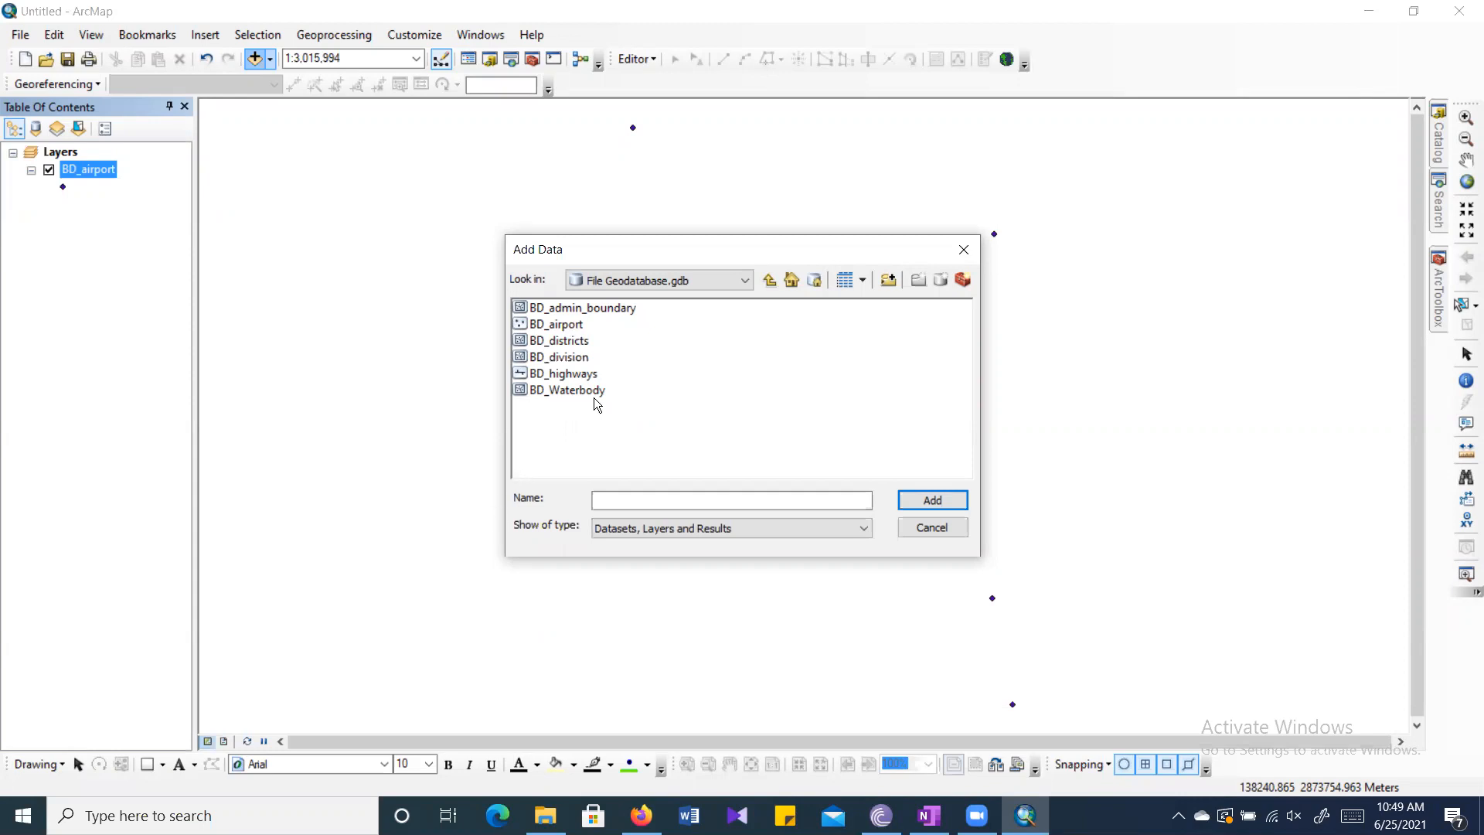
Add the BD_division feature class from File Geodatabase.gdb to the map.
left_click(585, 324)
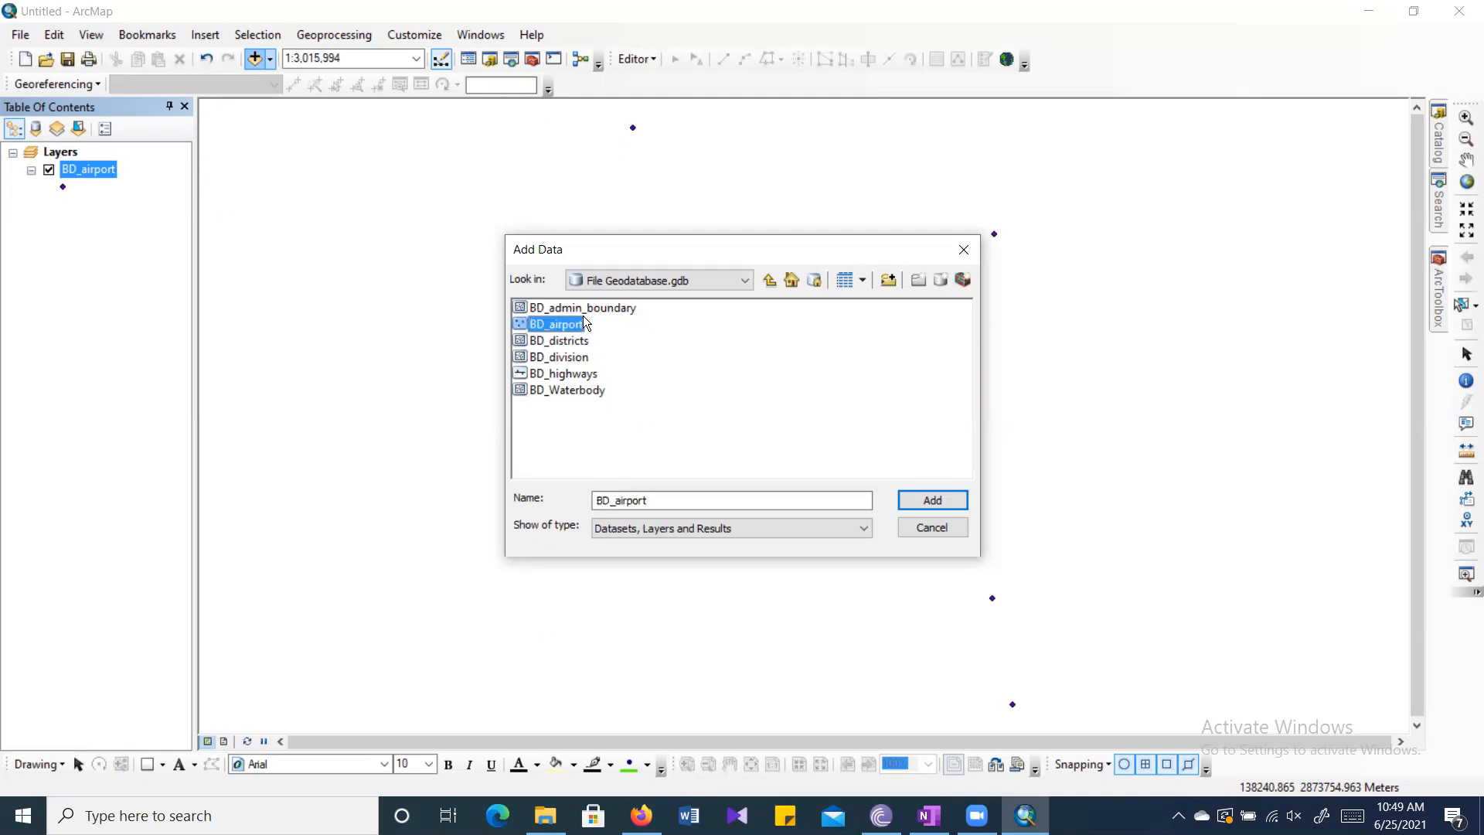
left_click(569, 308)
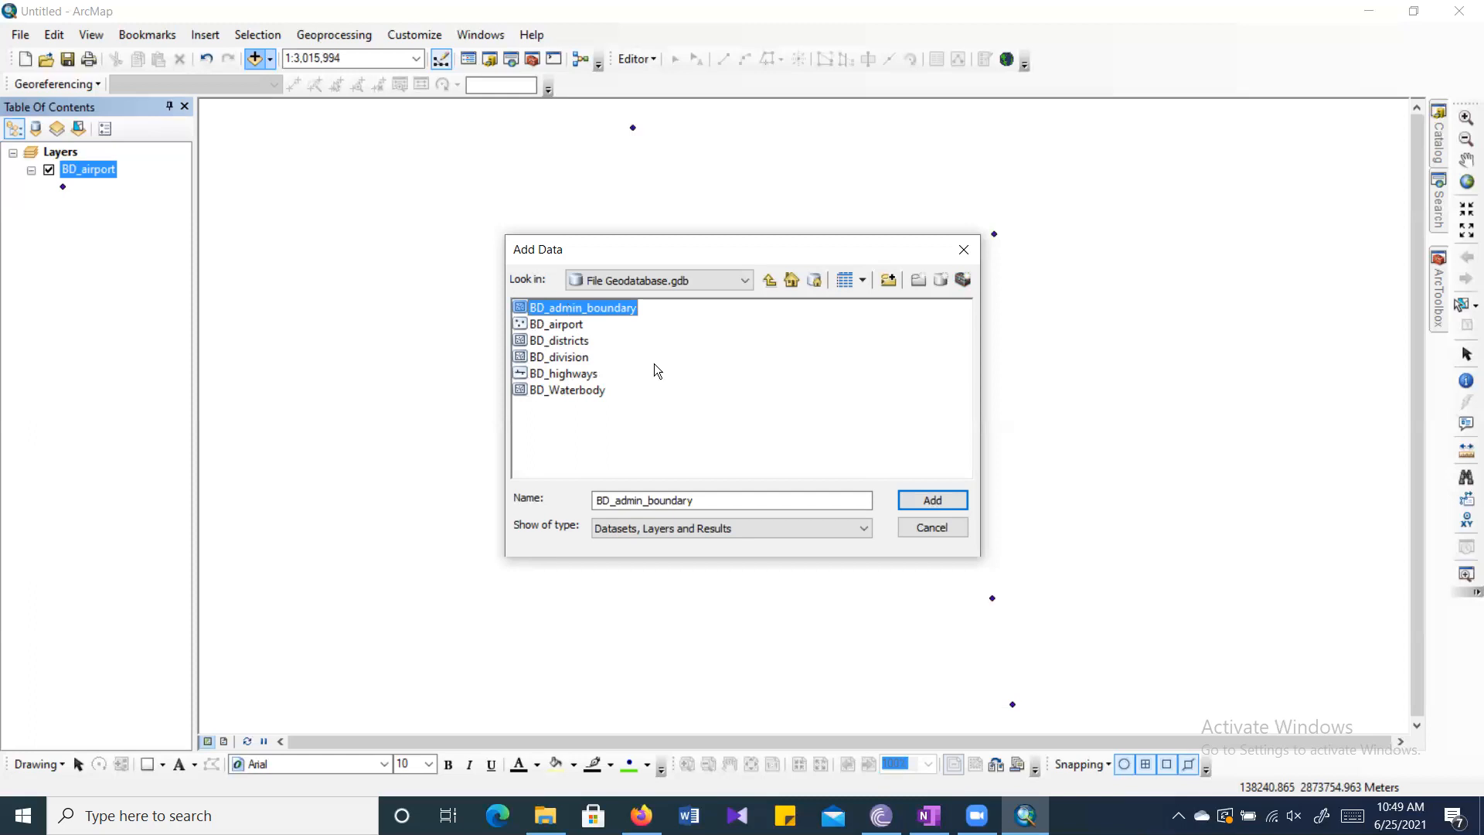
left_click(573, 323)
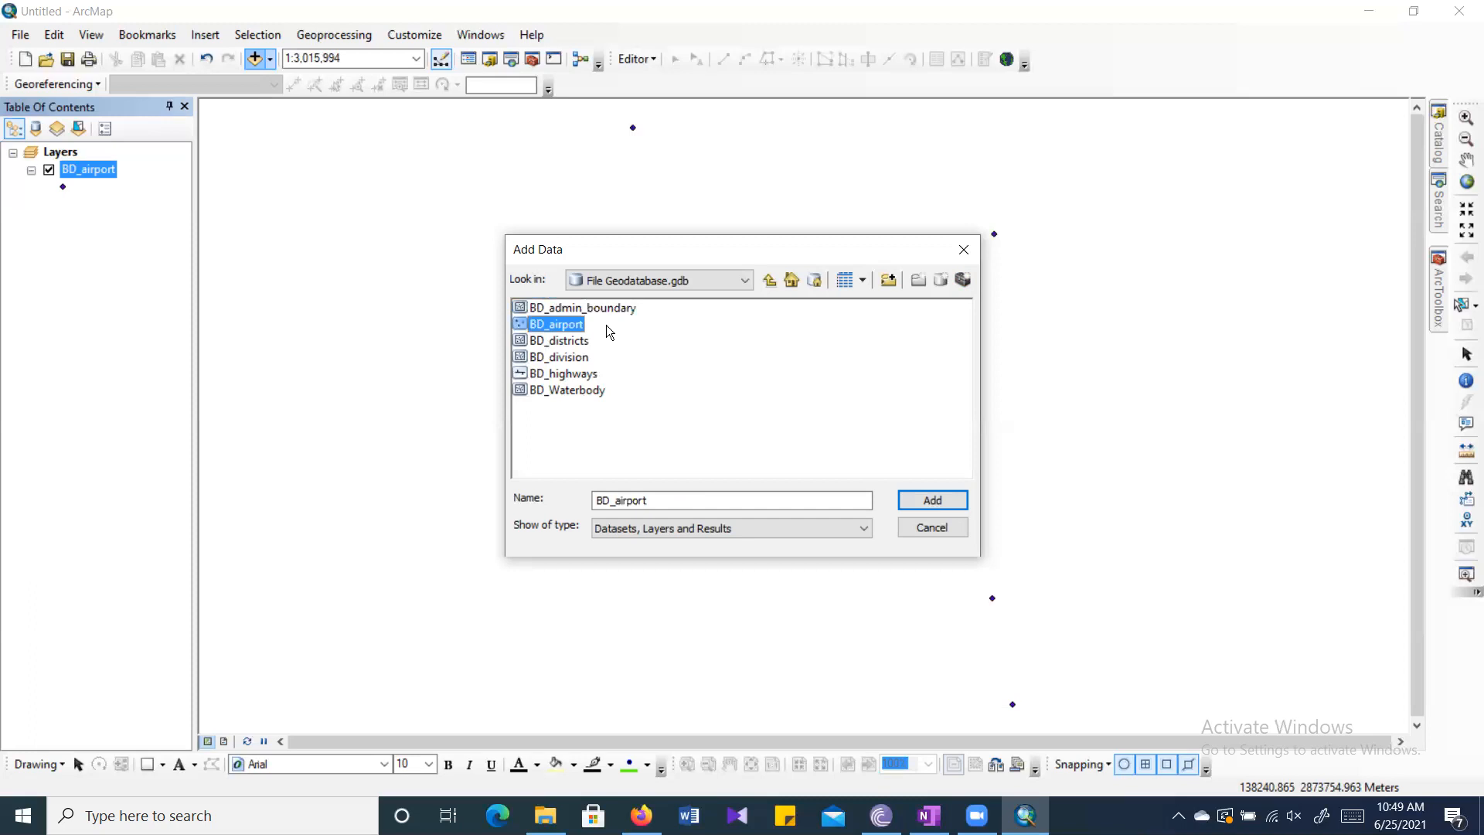
left_click(596, 306)
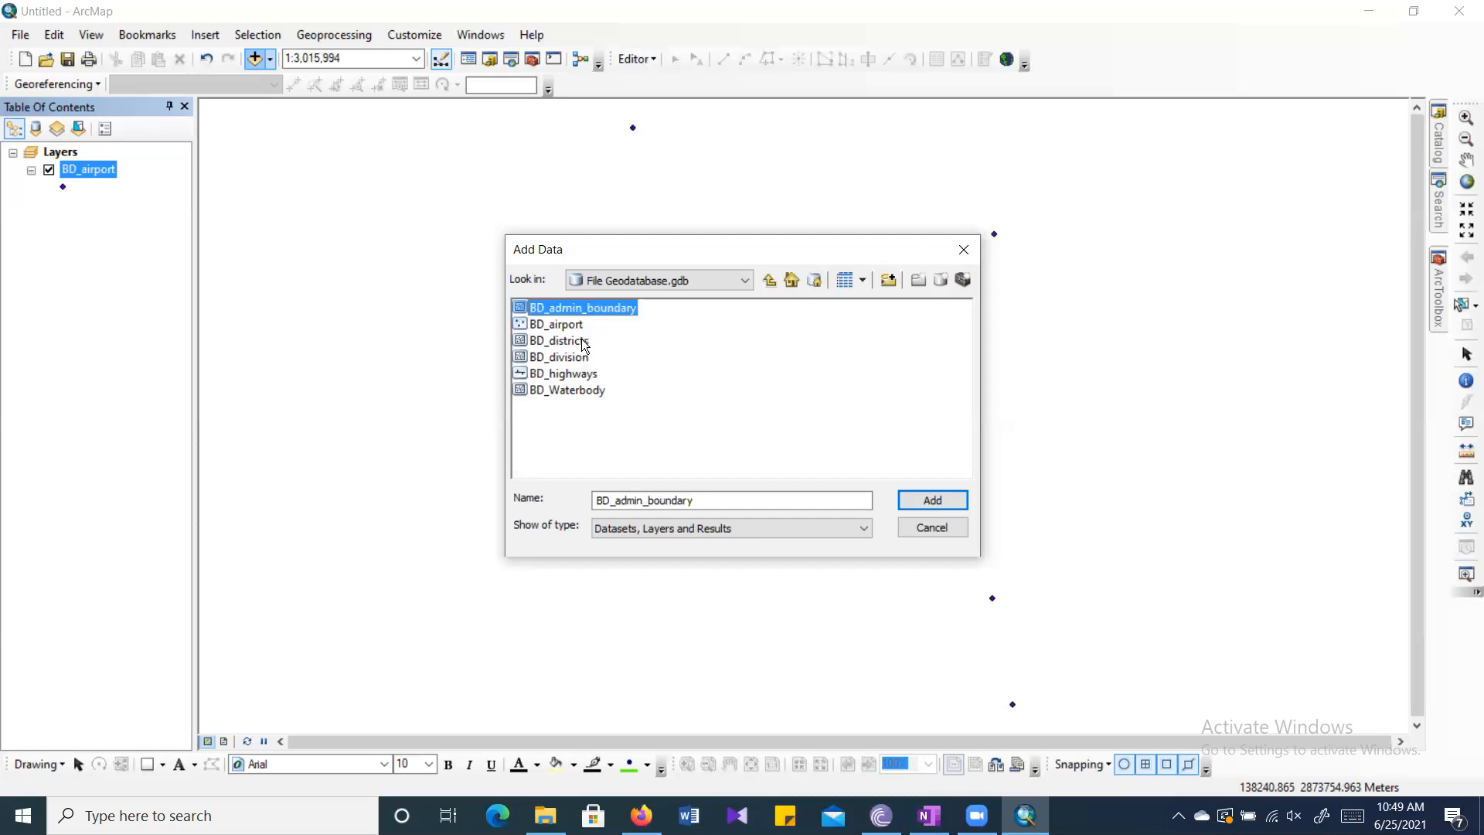
left_click(570, 355)
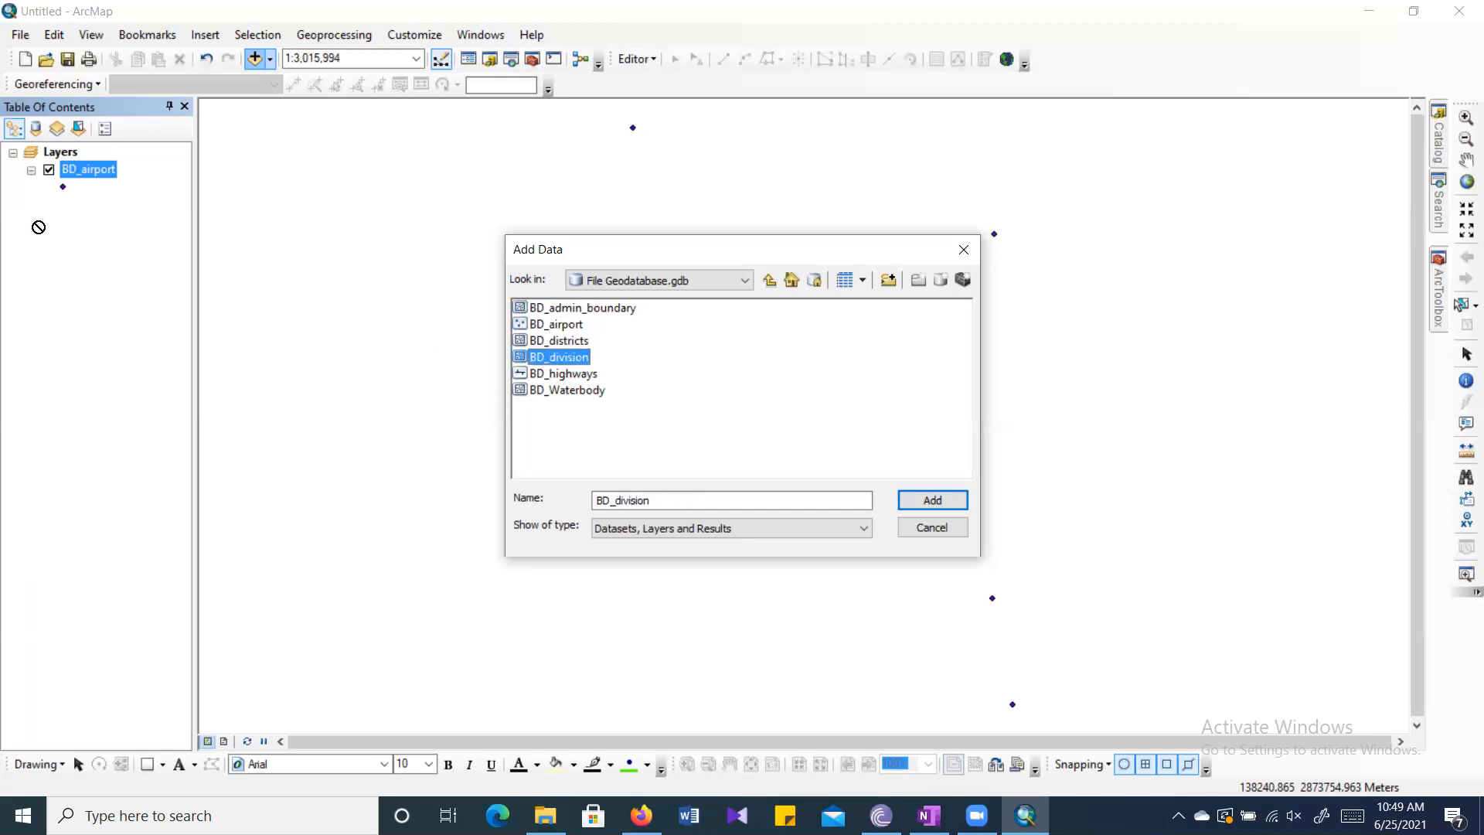
left_click(945, 495)
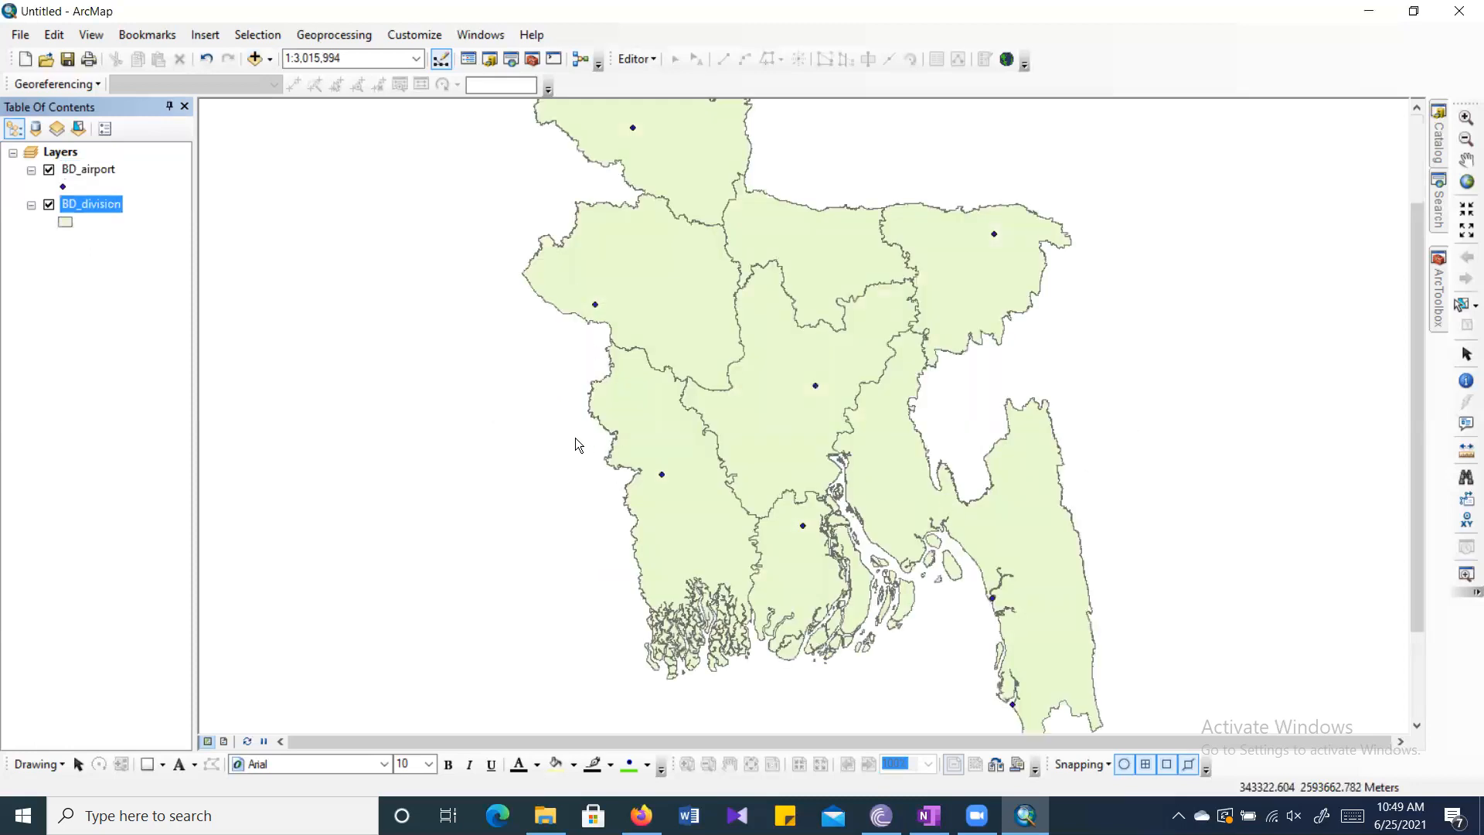
Add the BD_highways feature class from Personal Geodatabase.mdb in the Data formats folder to the map.
scroll(575, 438, "down", 3)
scroll(575, 437, "up", 2)
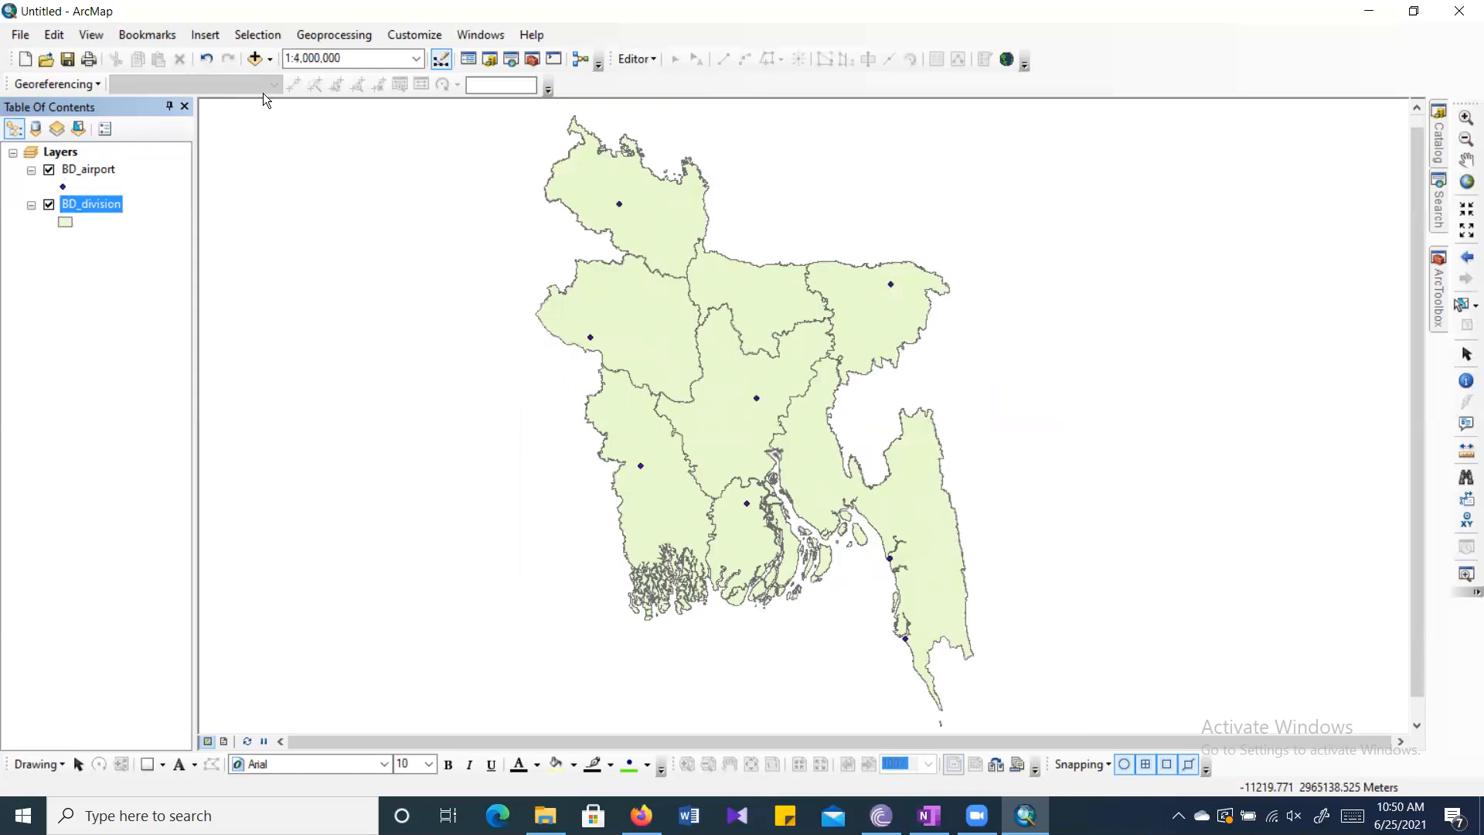
left_click(255, 59)
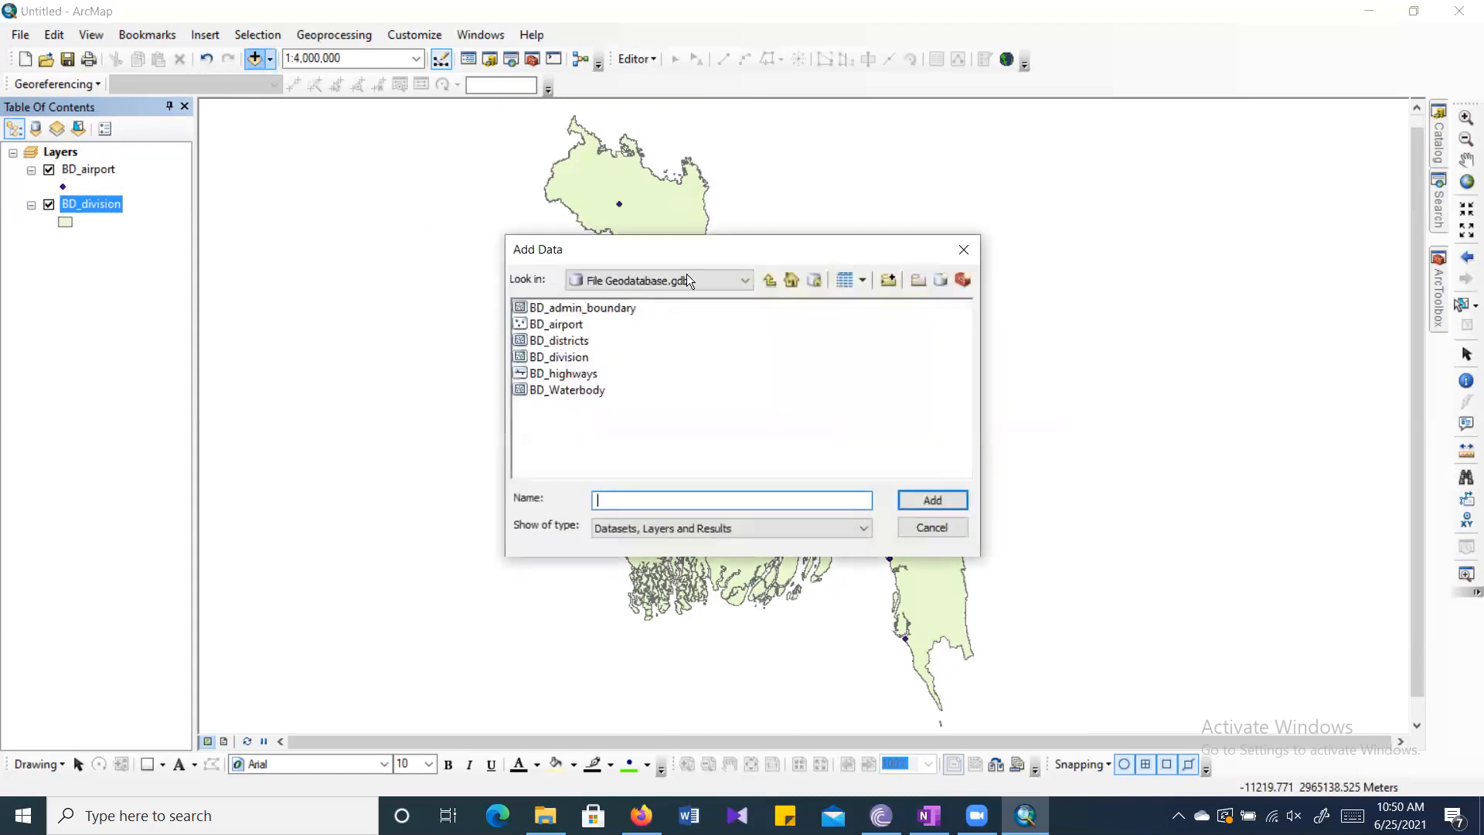
left_click(690, 274)
left_click(658, 342)
double_click(585, 342)
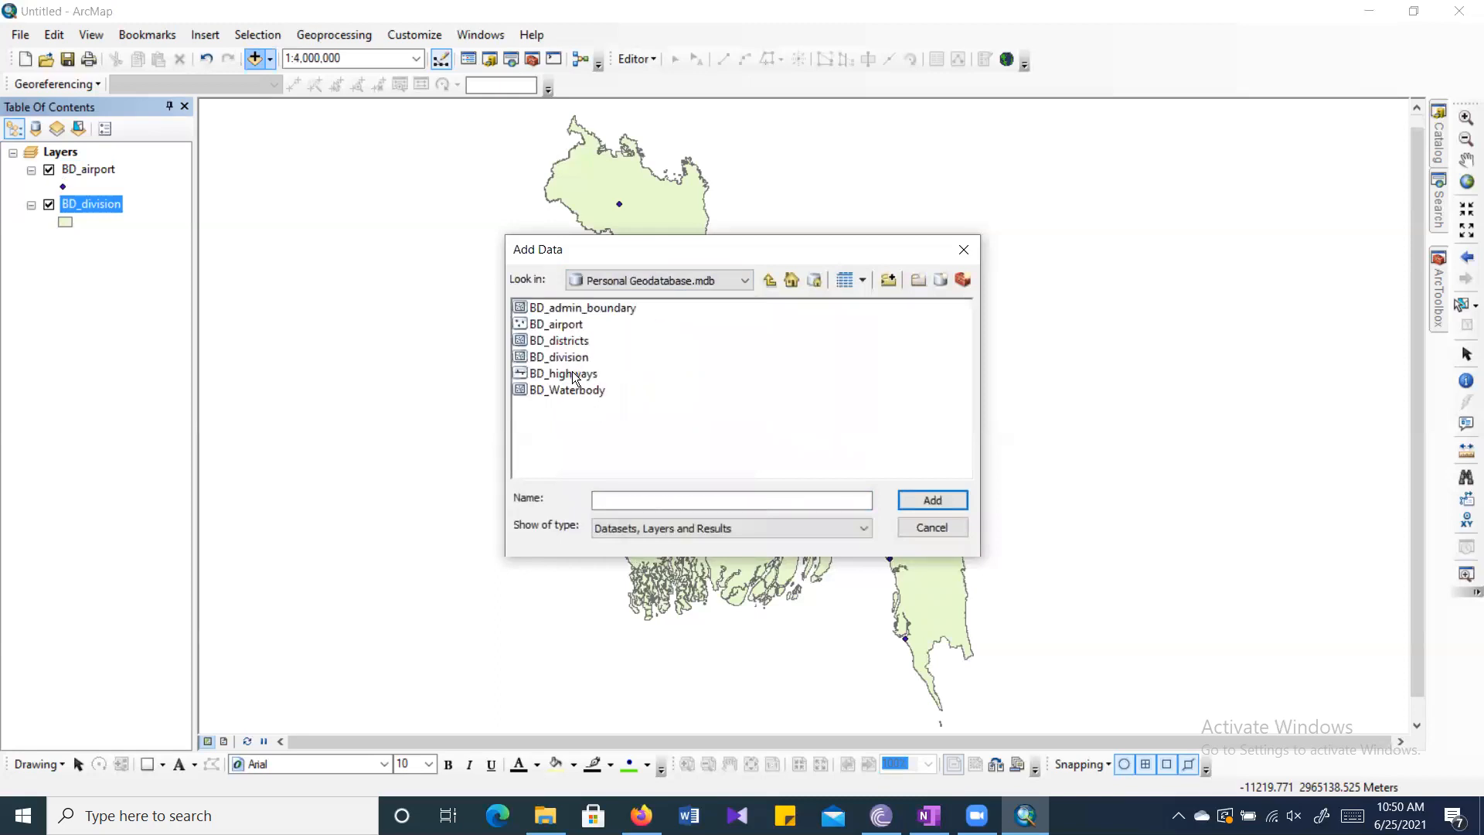
left_click(571, 373)
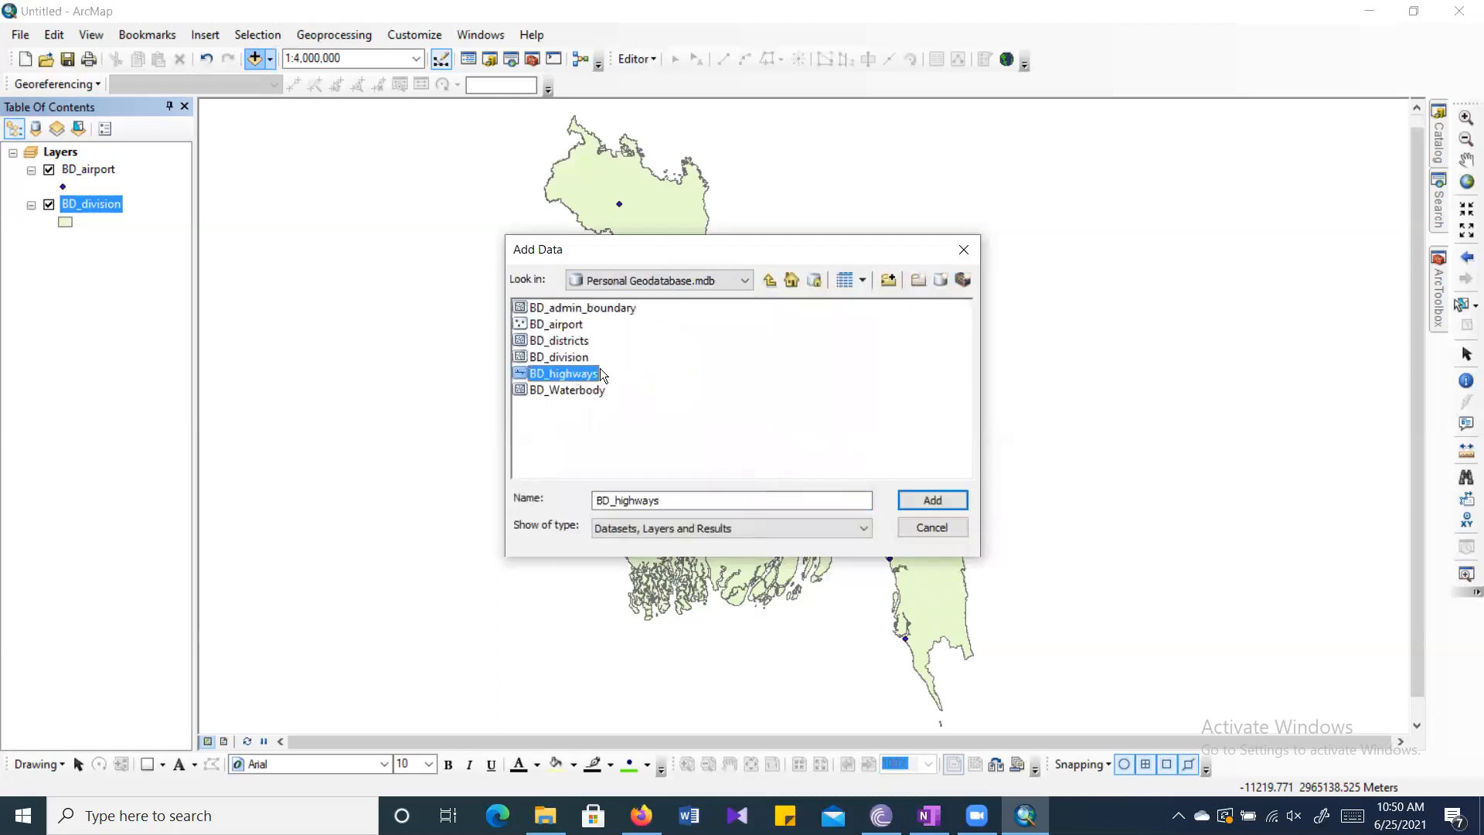
left_click(932, 500)
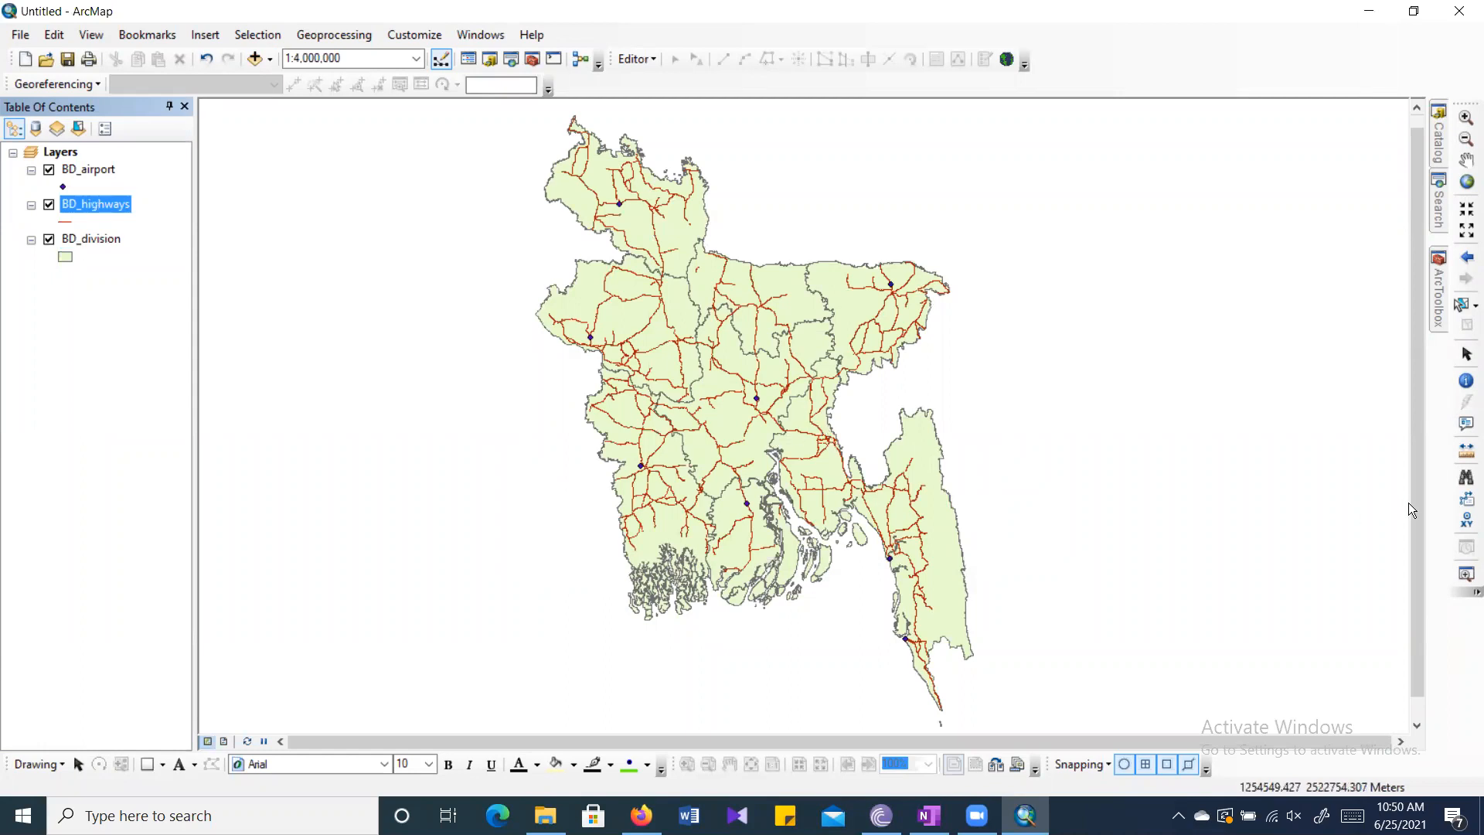
Examine the Catalog, Search and ArcToolbox windows one after another.
left_click(1439, 149)
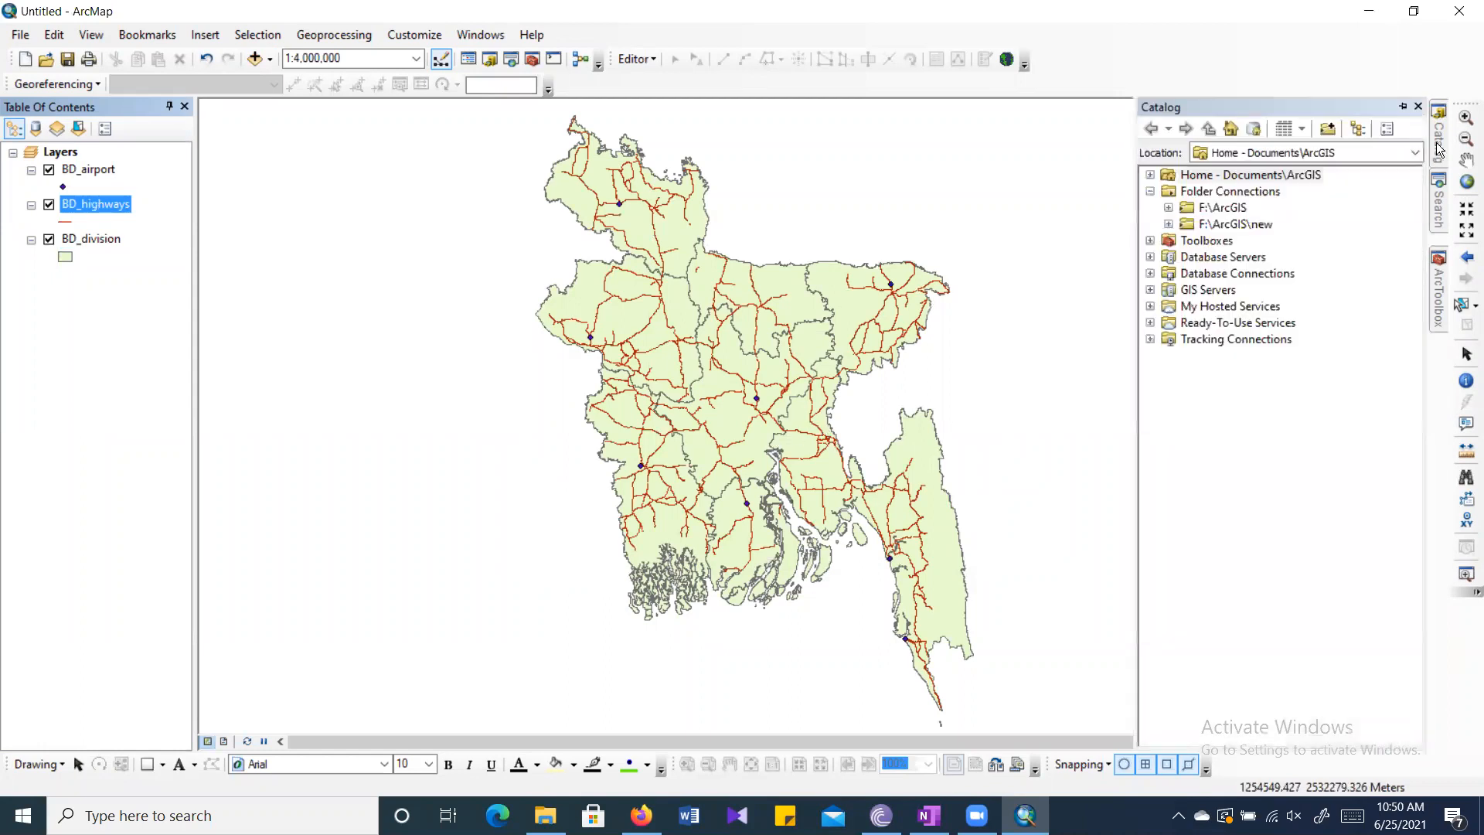
left_click(1437, 206)
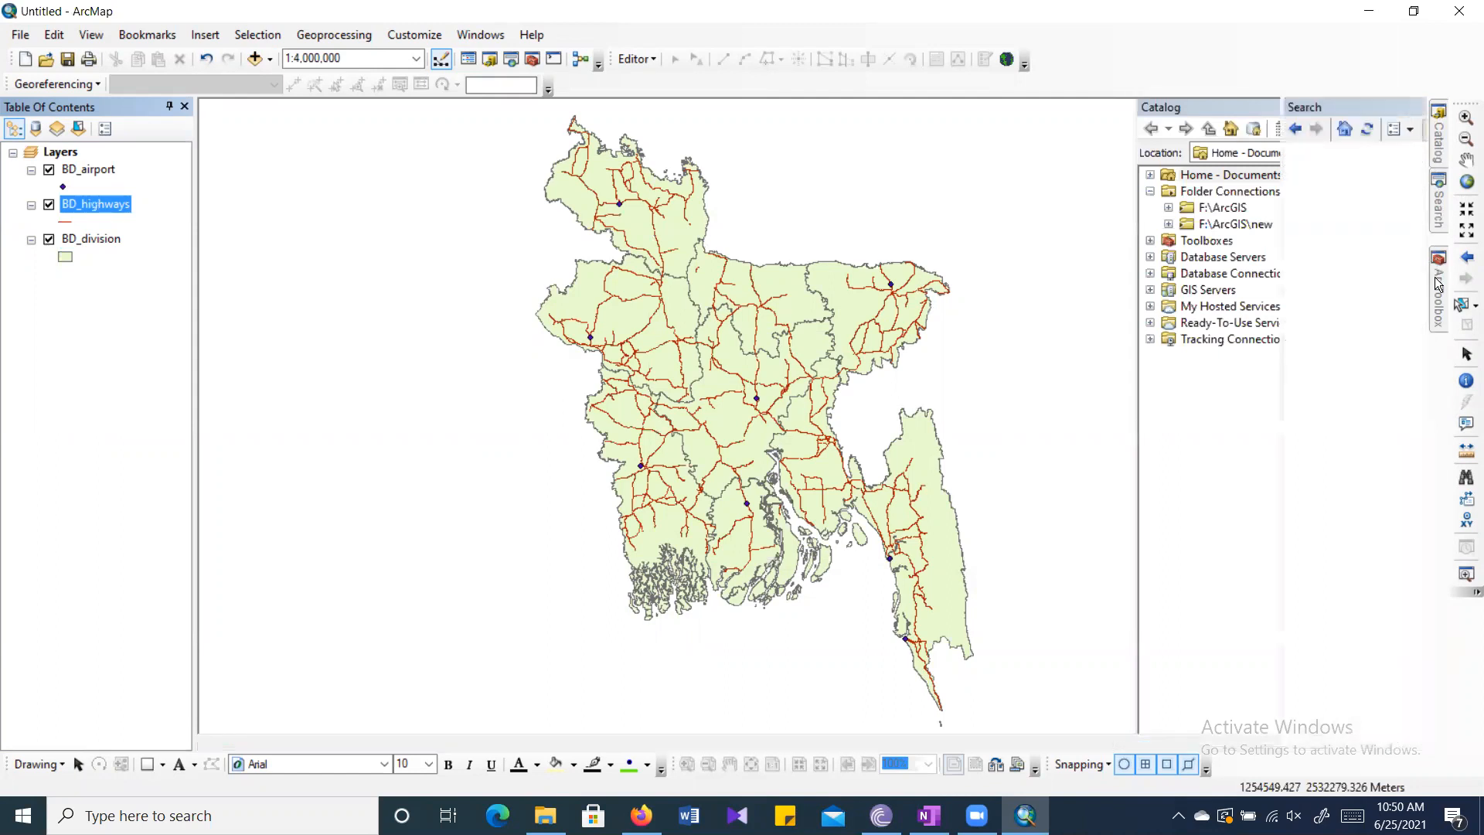
left_click(1439, 284)
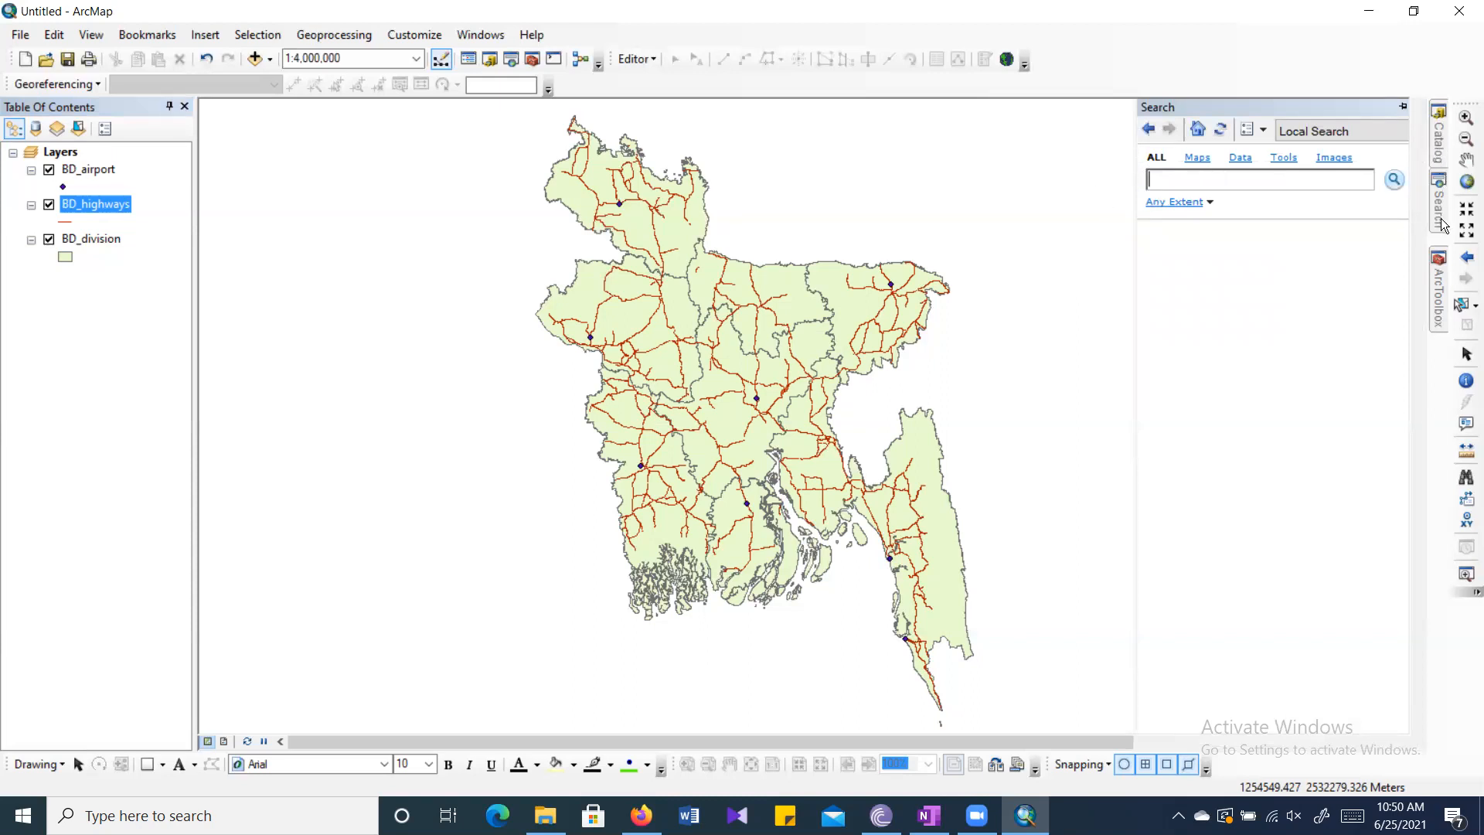
left_click(1440, 282)
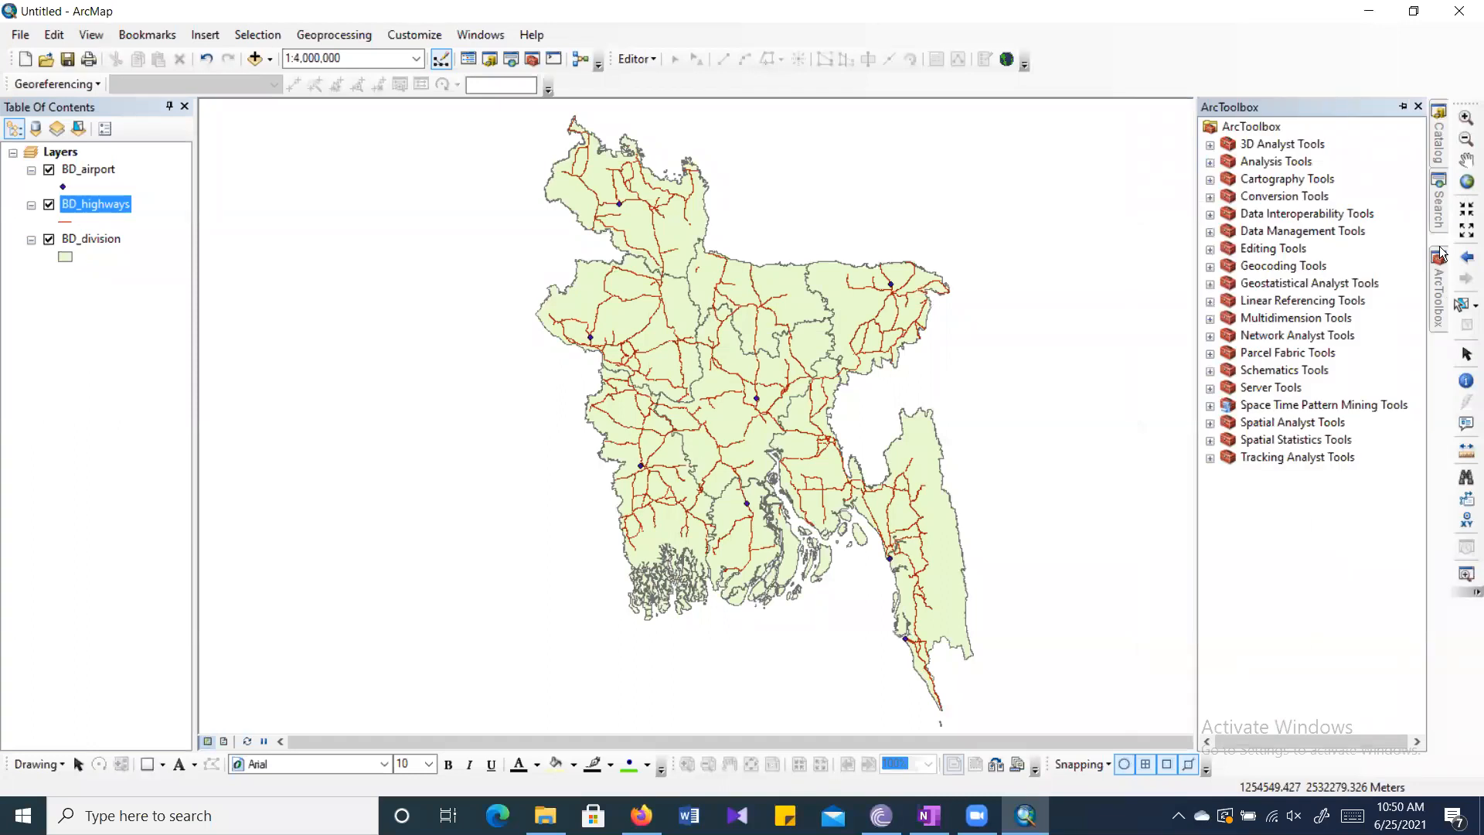
Look at the Search window and its query field, and return to the Catalog window.
left_click(1440, 205)
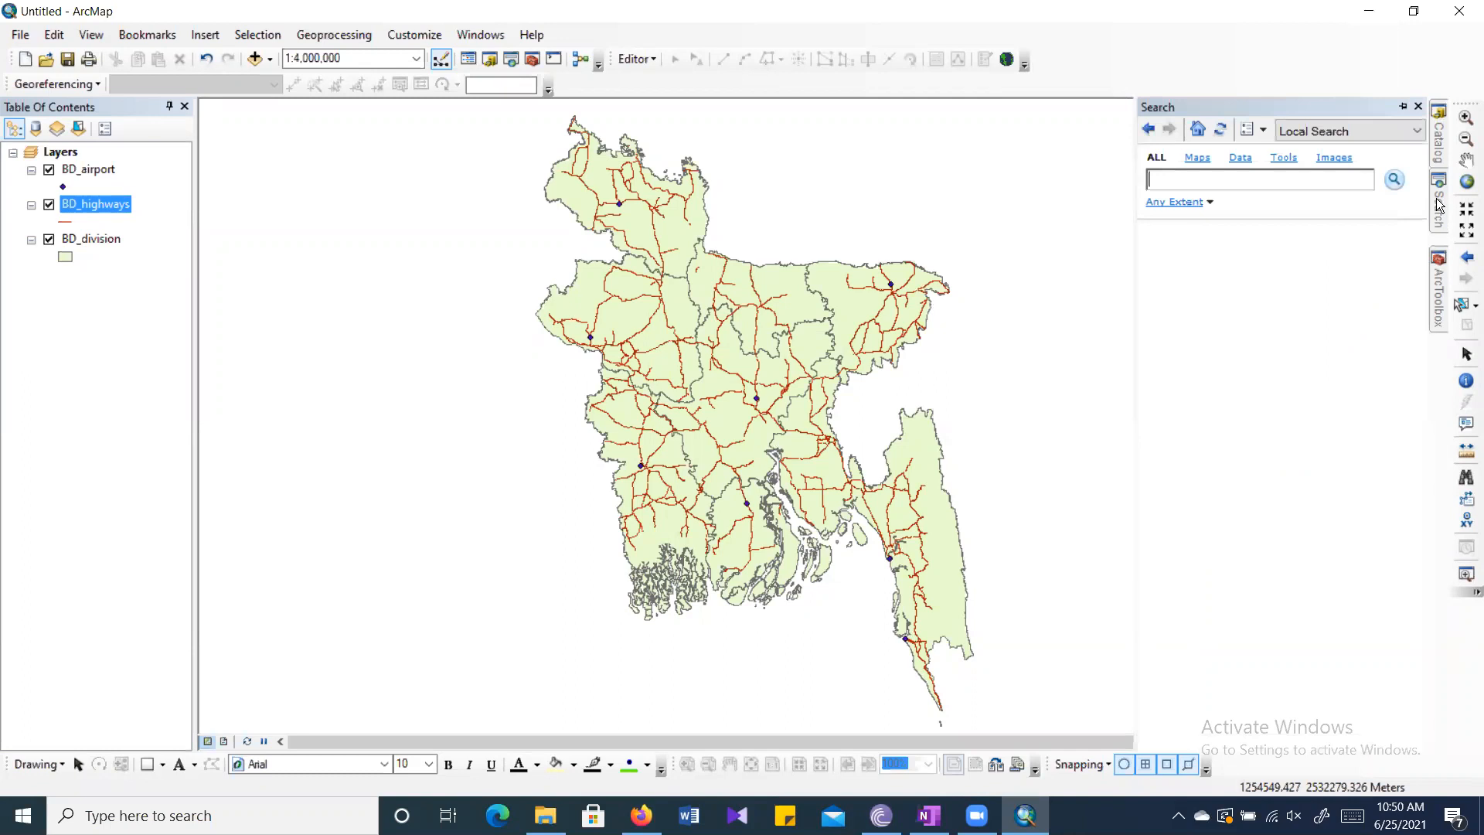
left_click(1294, 178)
left_click(1440, 146)
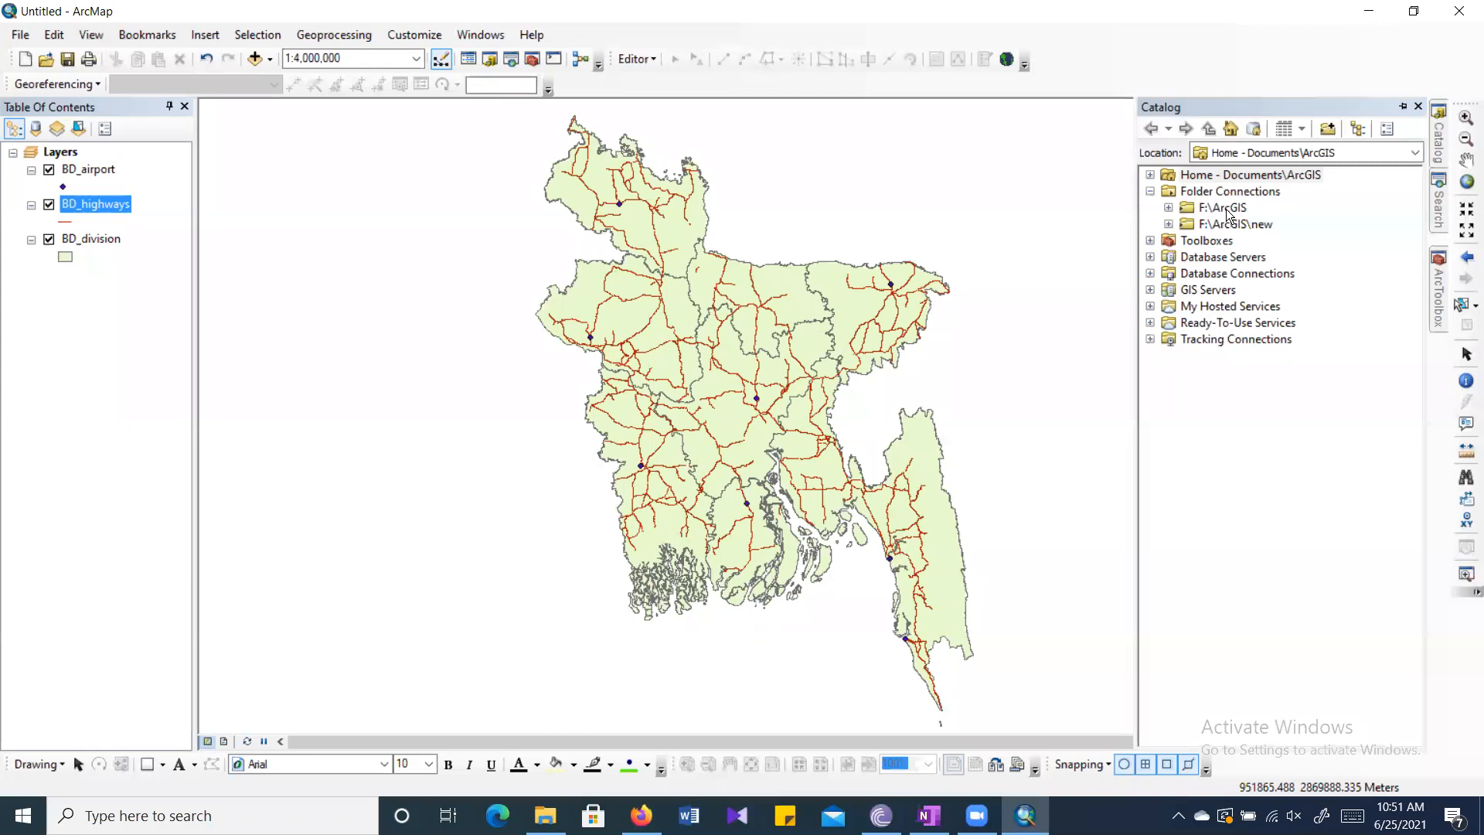
Browse the F:\ArcGIS folder connection and open the BD Data folder inside Data S-2, L-1_ BD Data.
double_click(1227, 209)
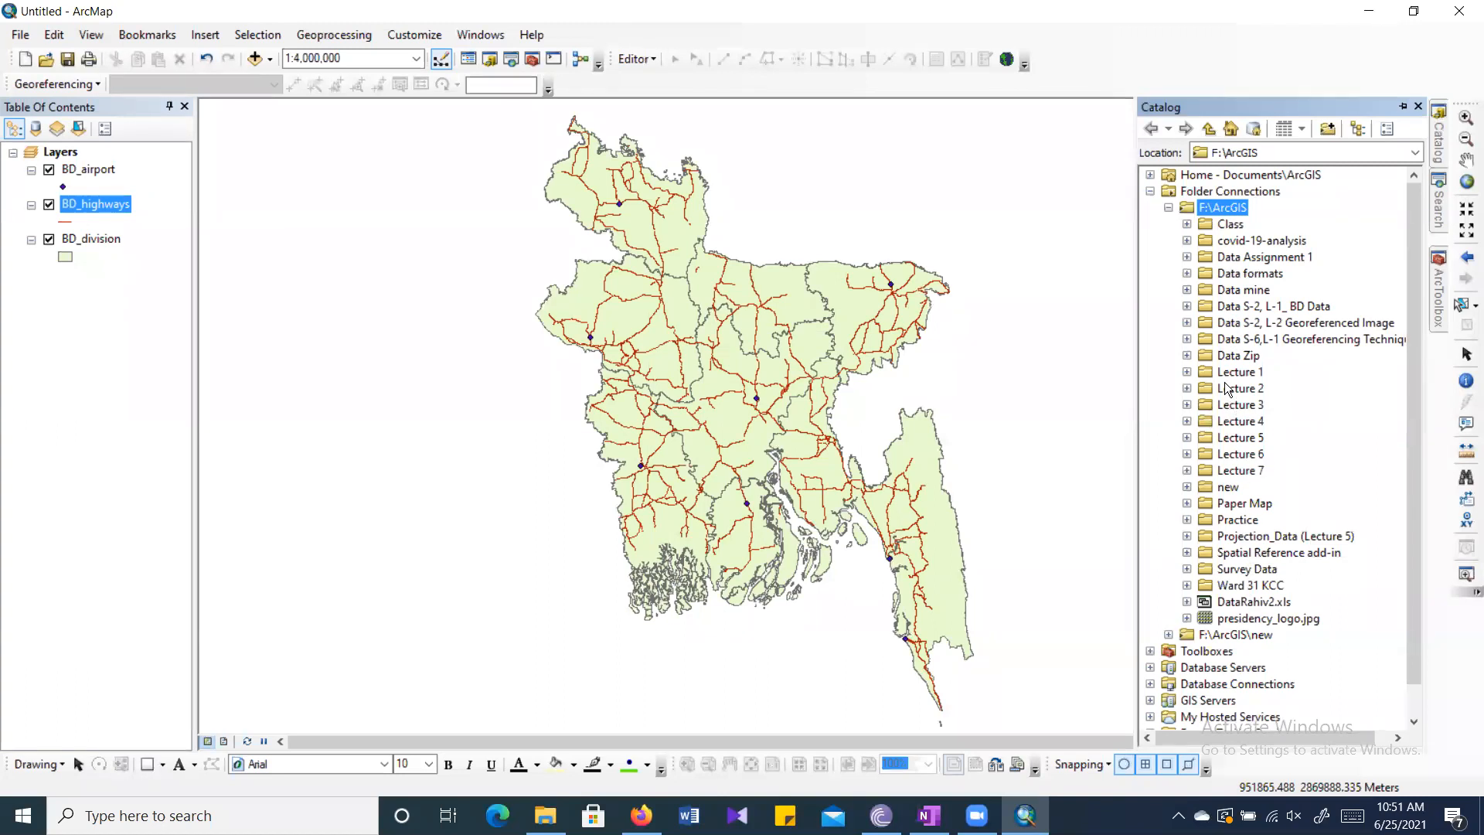
left_click(1187, 372)
left_click(1232, 375)
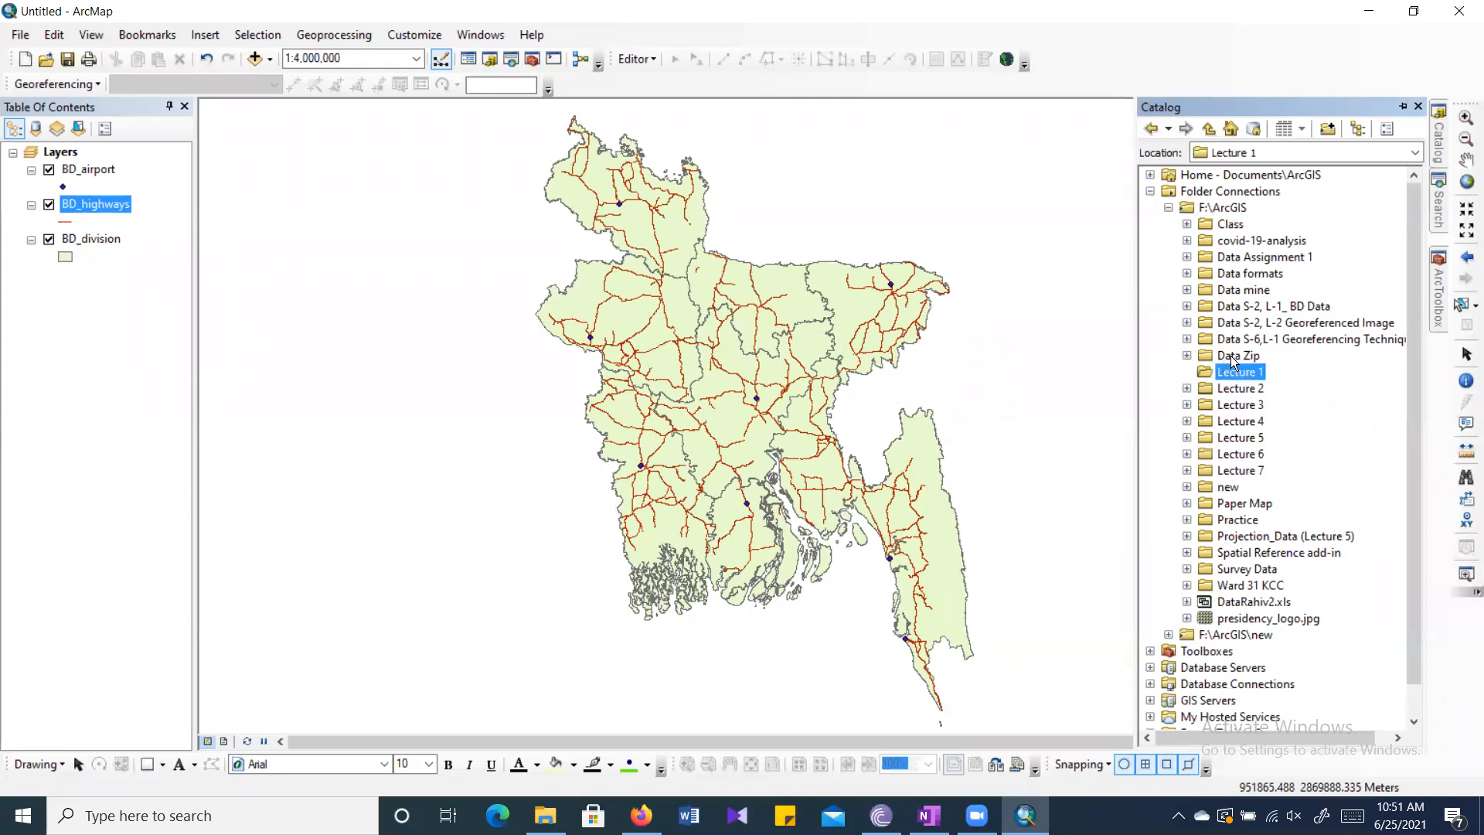
double_click(1230, 355)
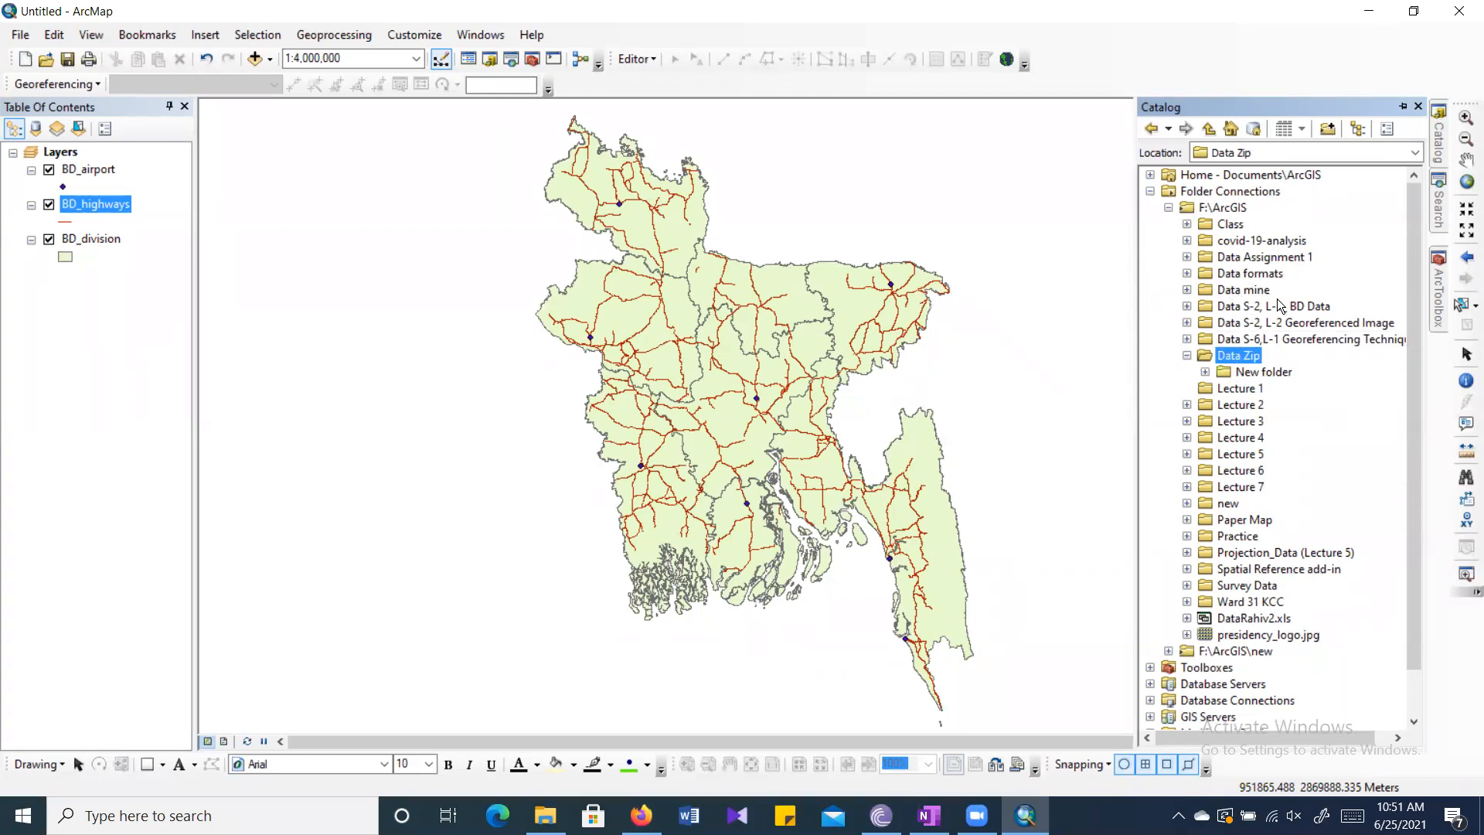
double_click(1278, 305)
double_click(1243, 323)
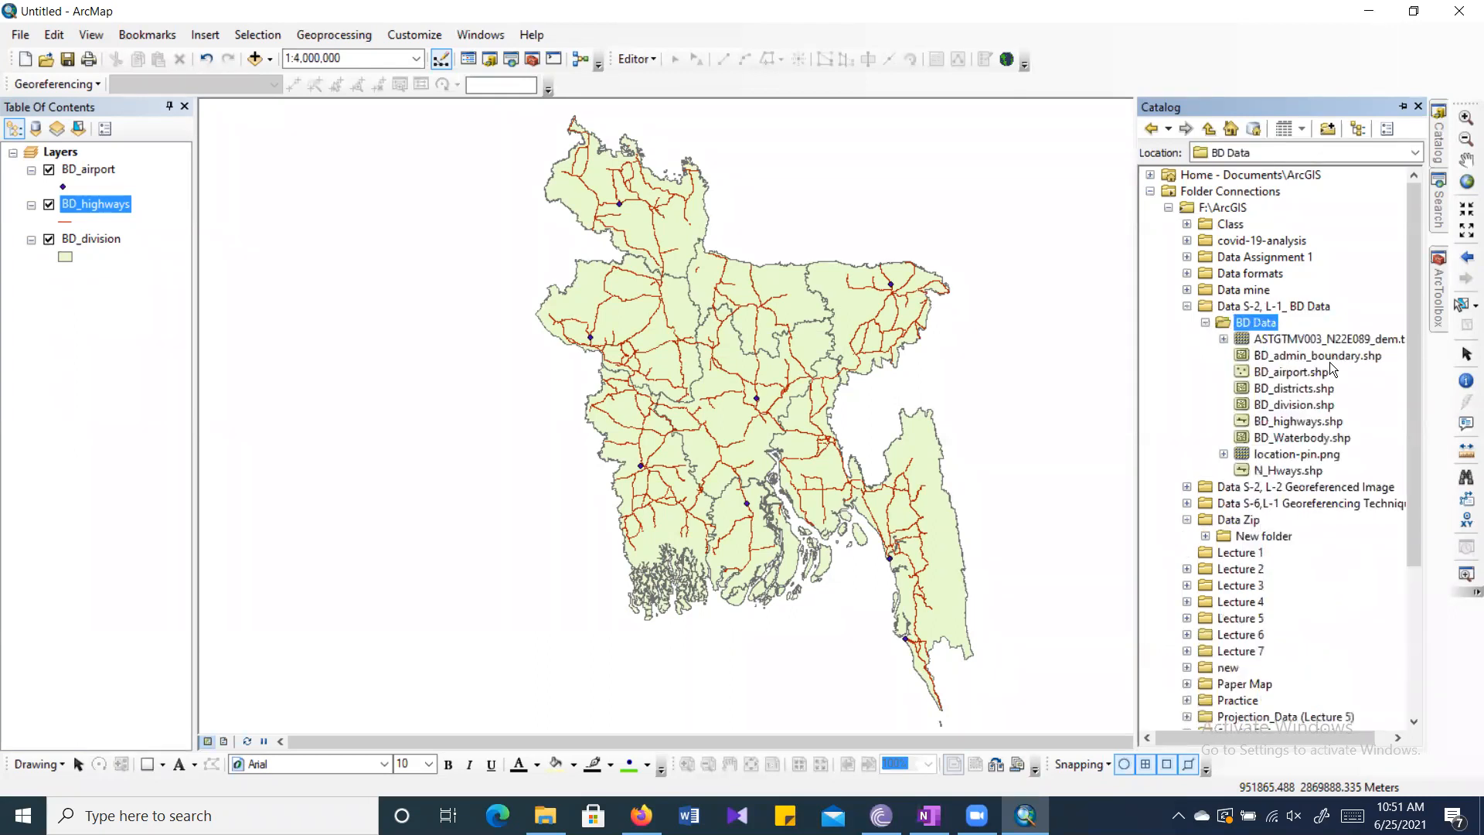
Review the types of new items that can be created in the BD Data folder, without creating any.
right_click(1260, 323)
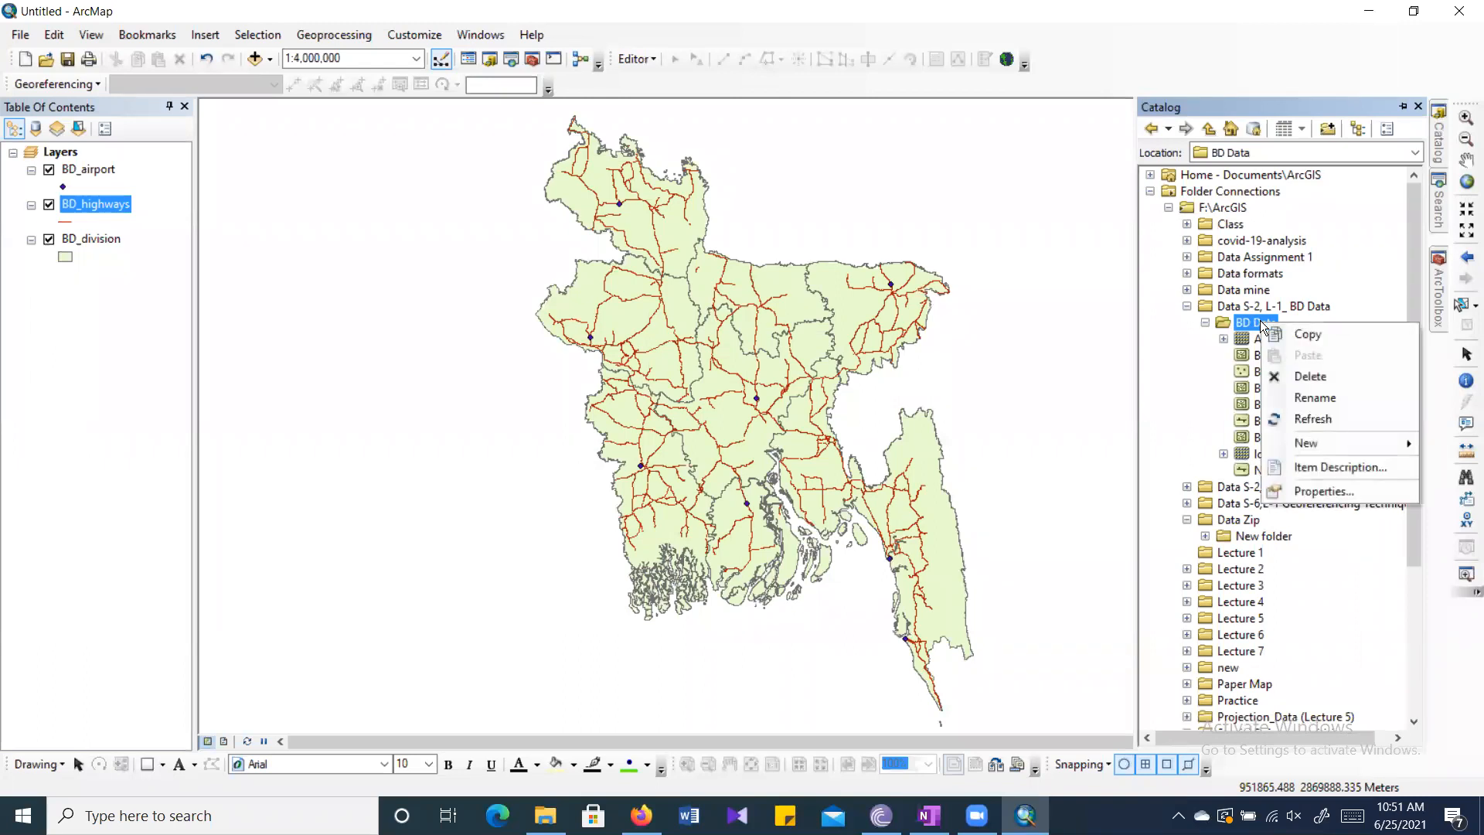
mouse_move(1334, 443)
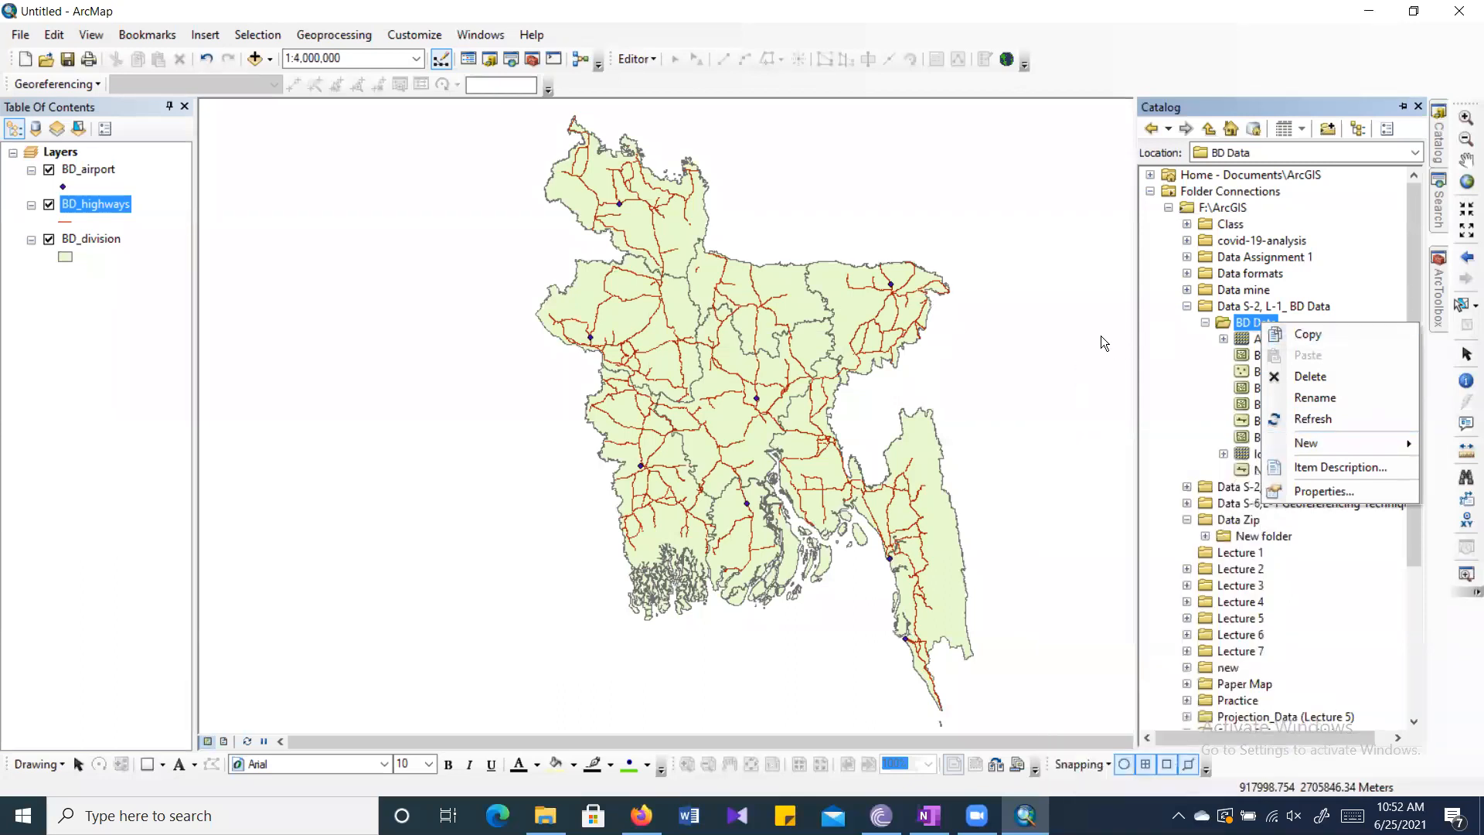
left_click(1270, 323)
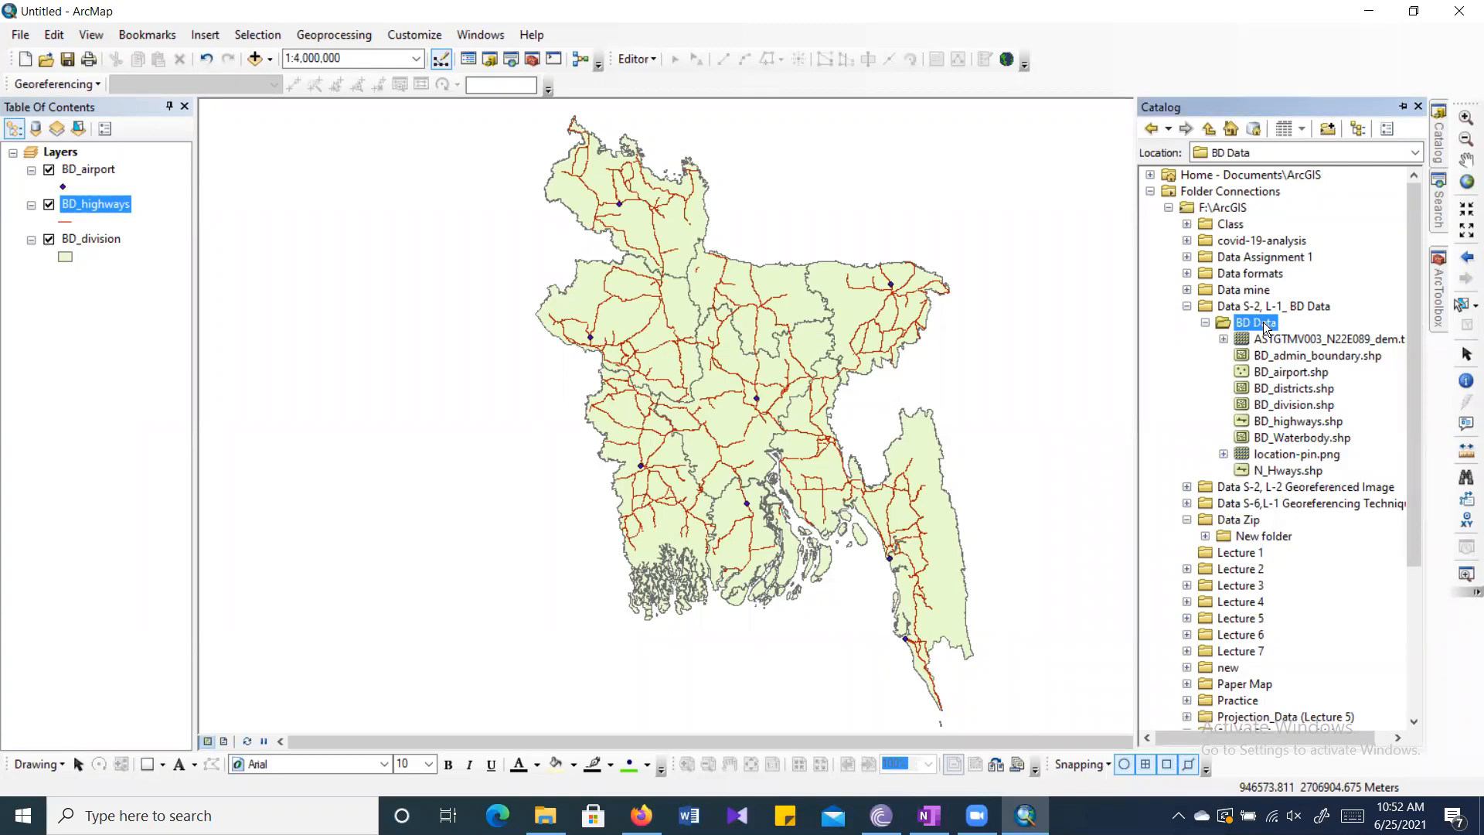
right_click(1263, 321)
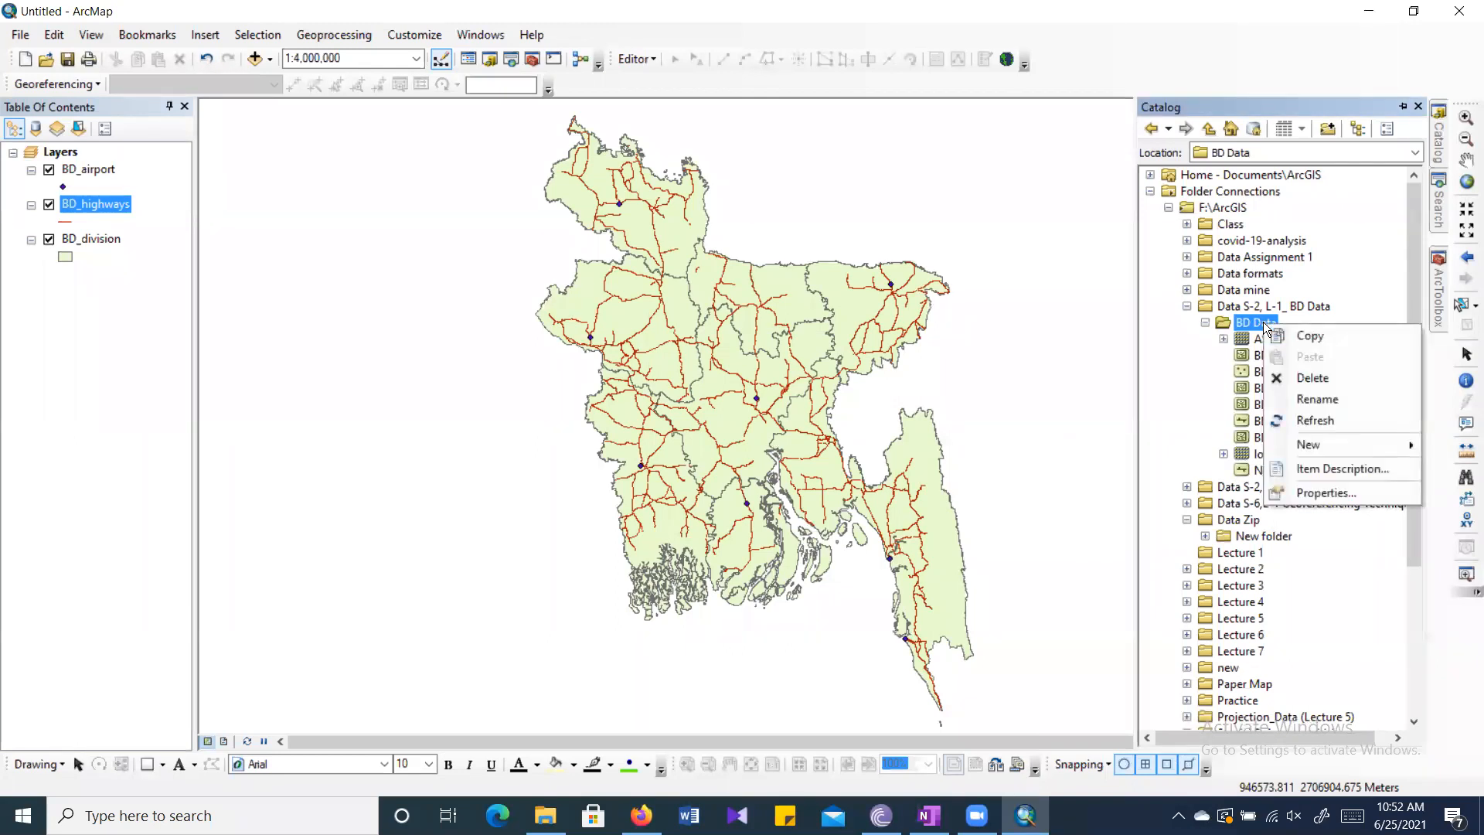
mouse_move(1350, 442)
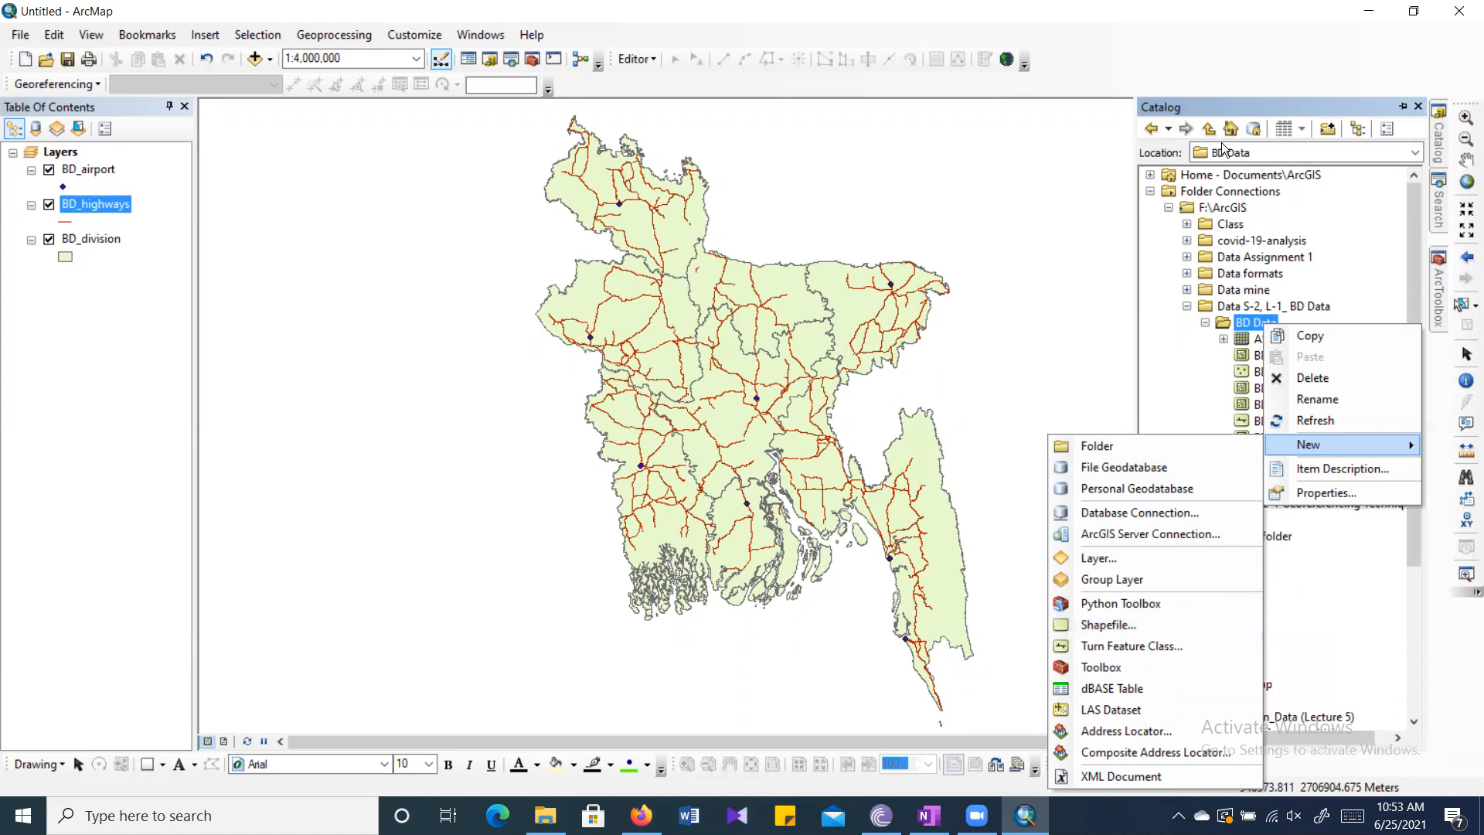
left_click(1063, 310)
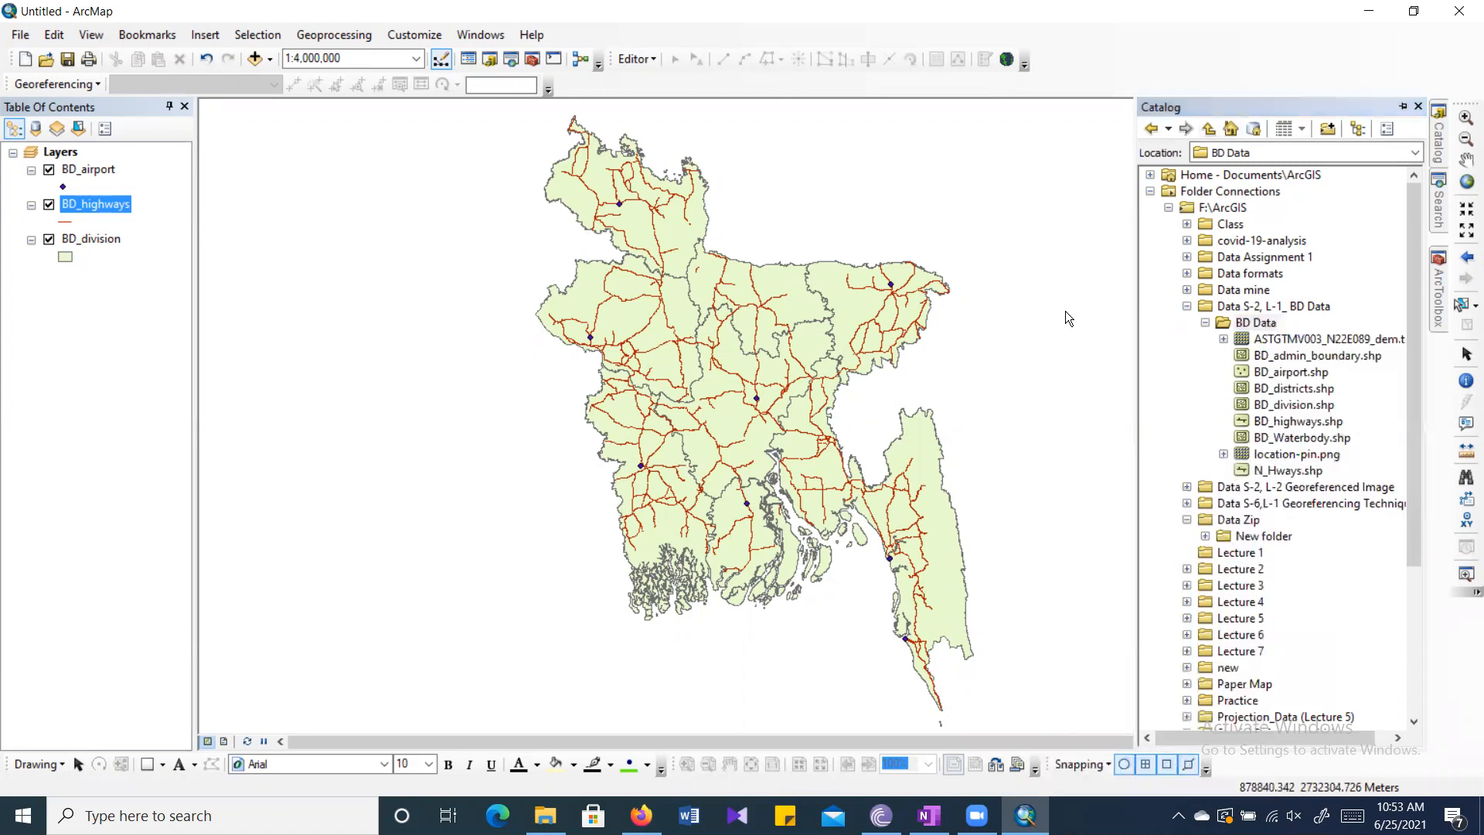
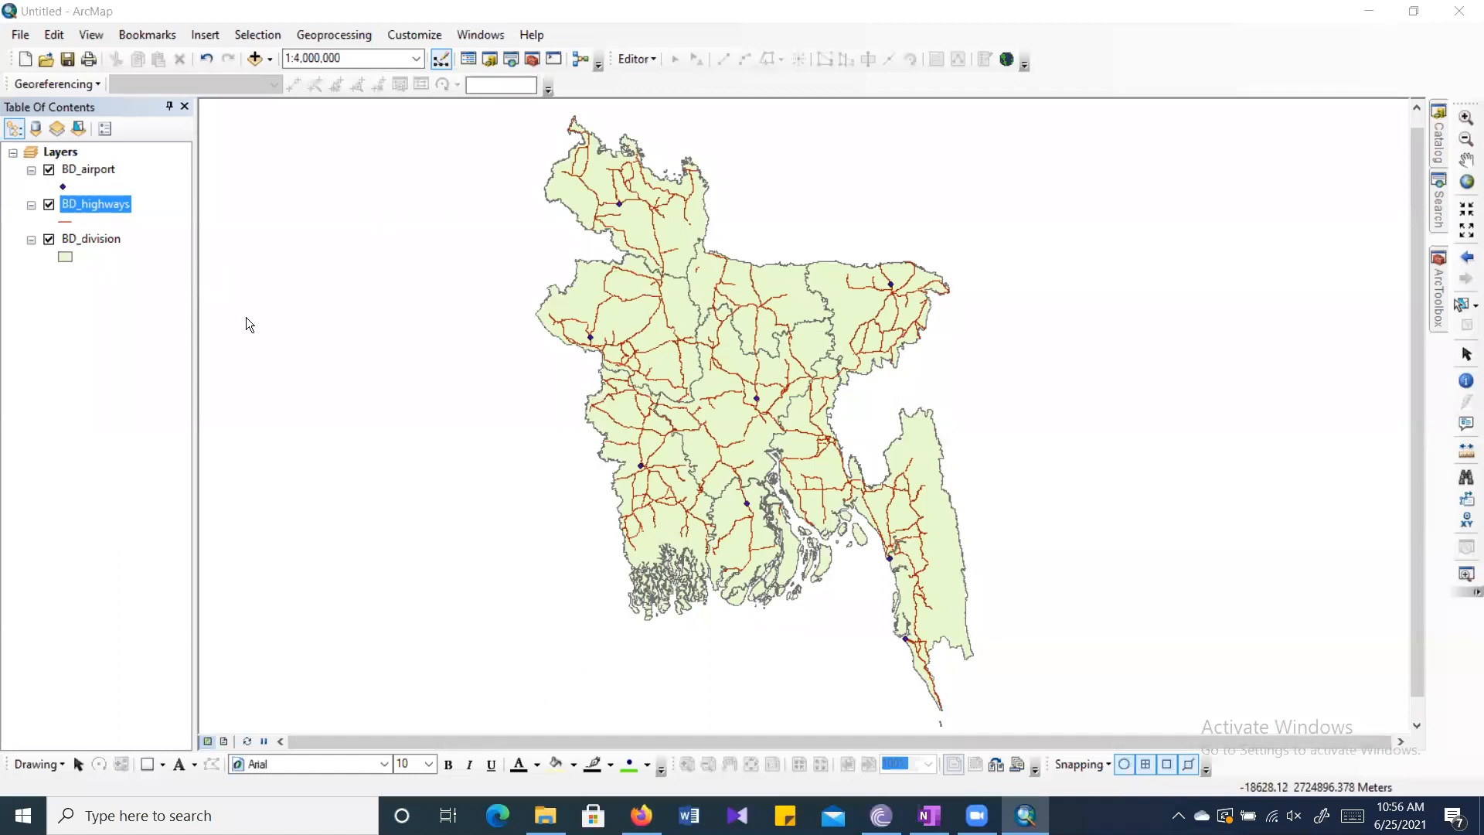
Open the attribute table of the BD_division layer.
left_click(104, 235)
left_click(104, 211)
left_click(93, 238)
right_click(92, 238)
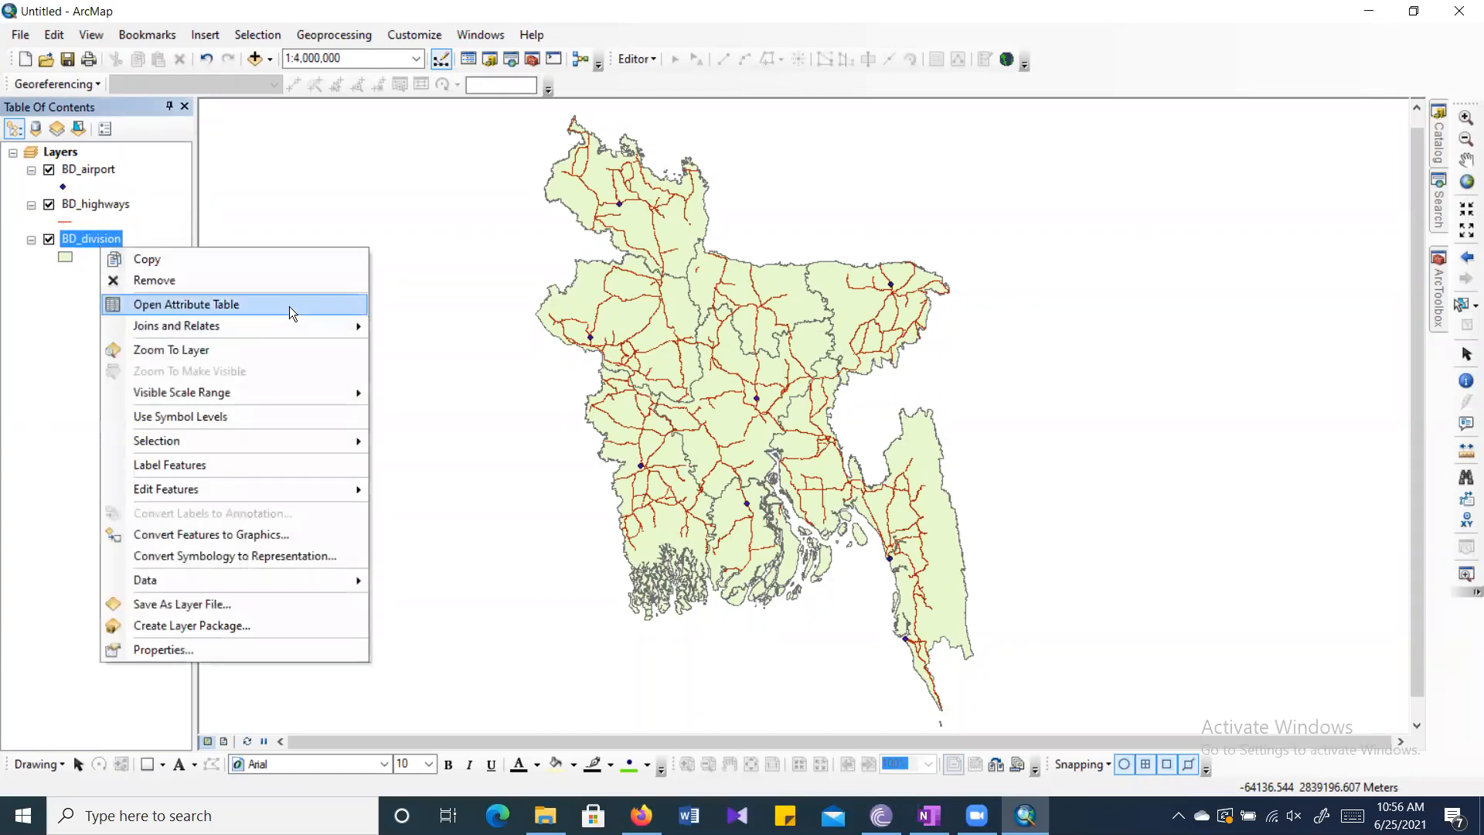
left_click(286, 303)
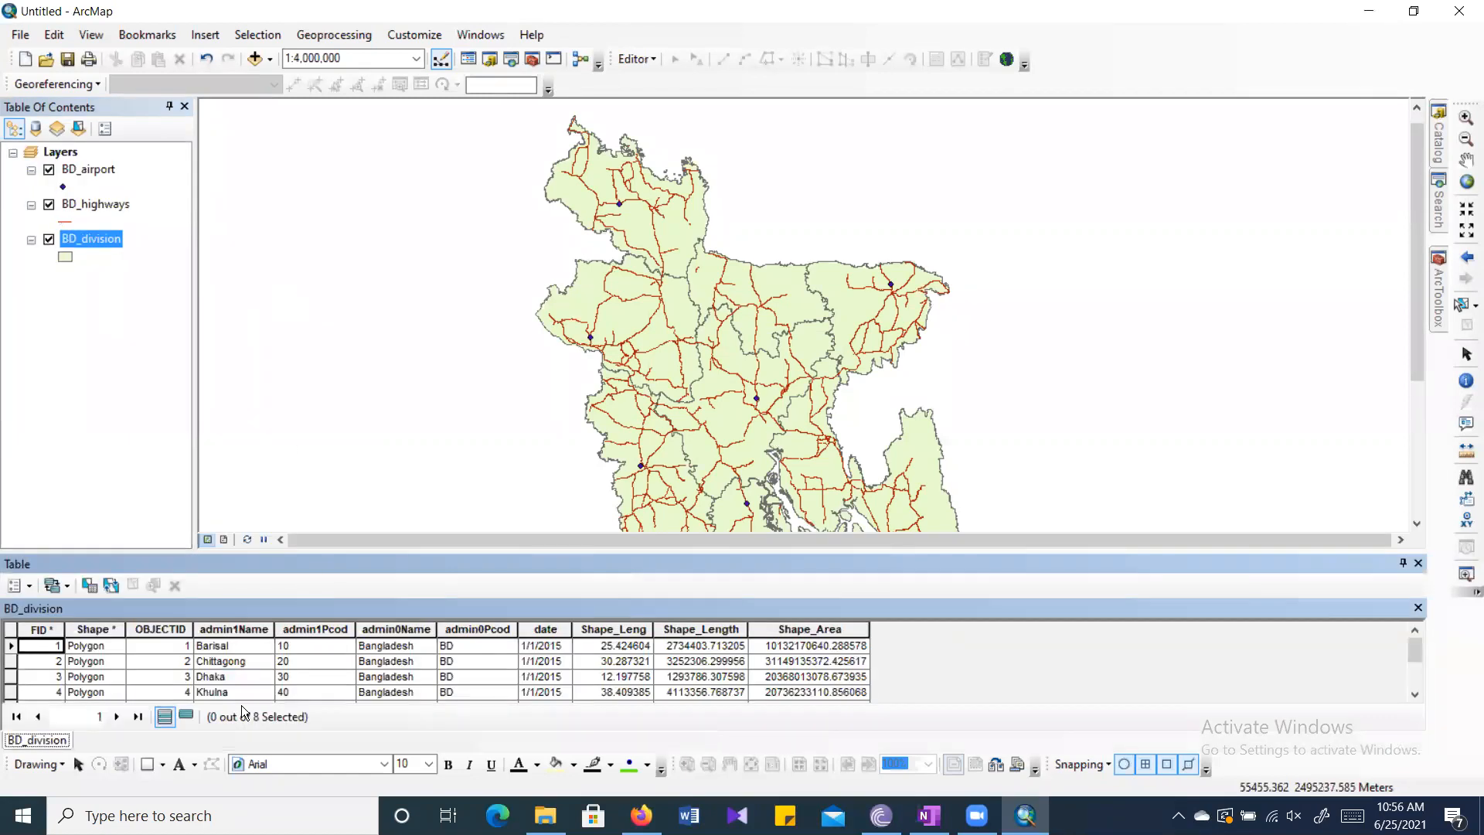
Inspect the field properties of the Shape column in the BD_division table and close them without changes.
left_click(98, 645)
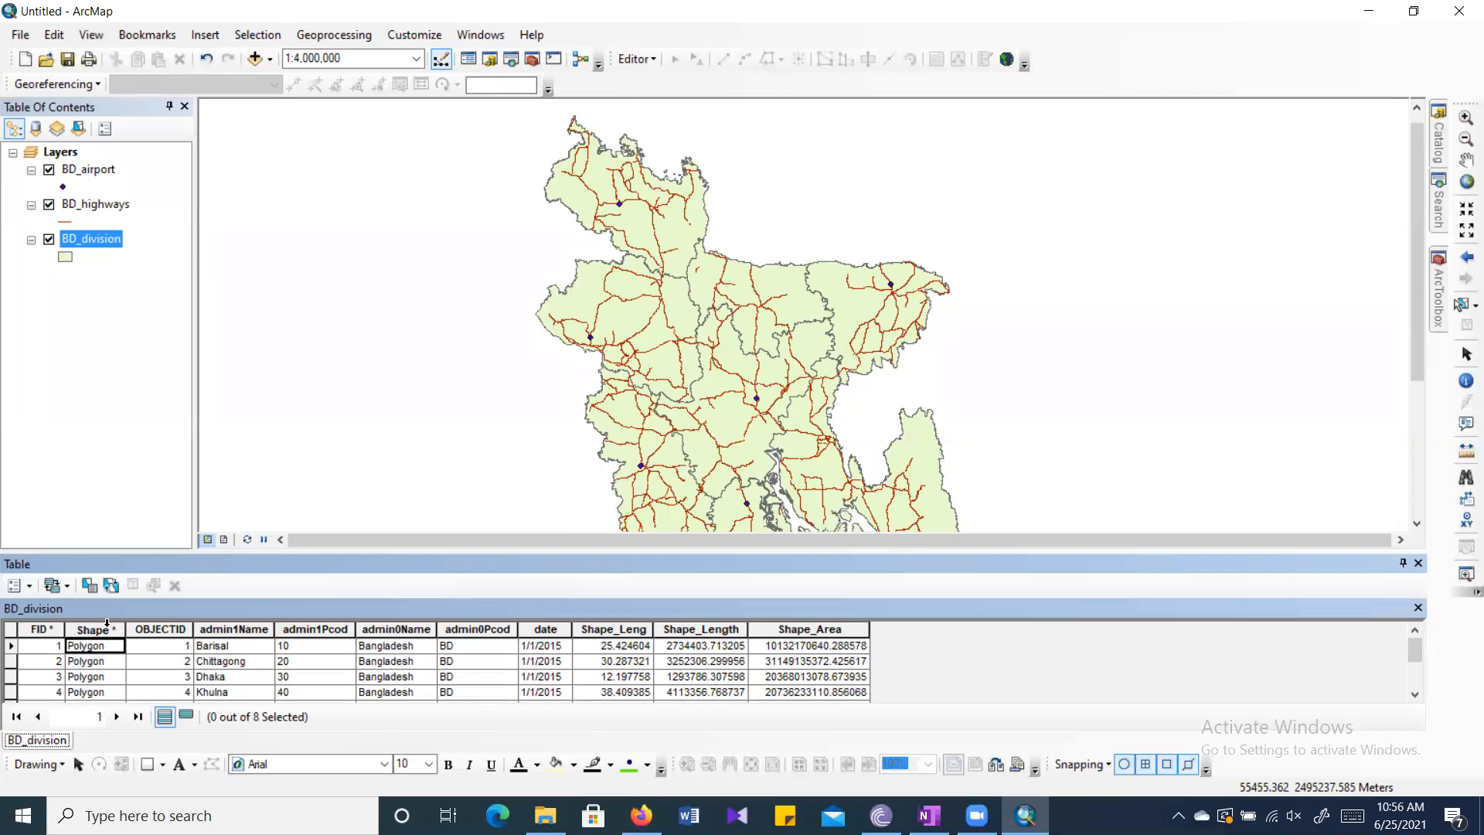
left_click(82, 630)
left_click(245, 630)
left_click(105, 632)
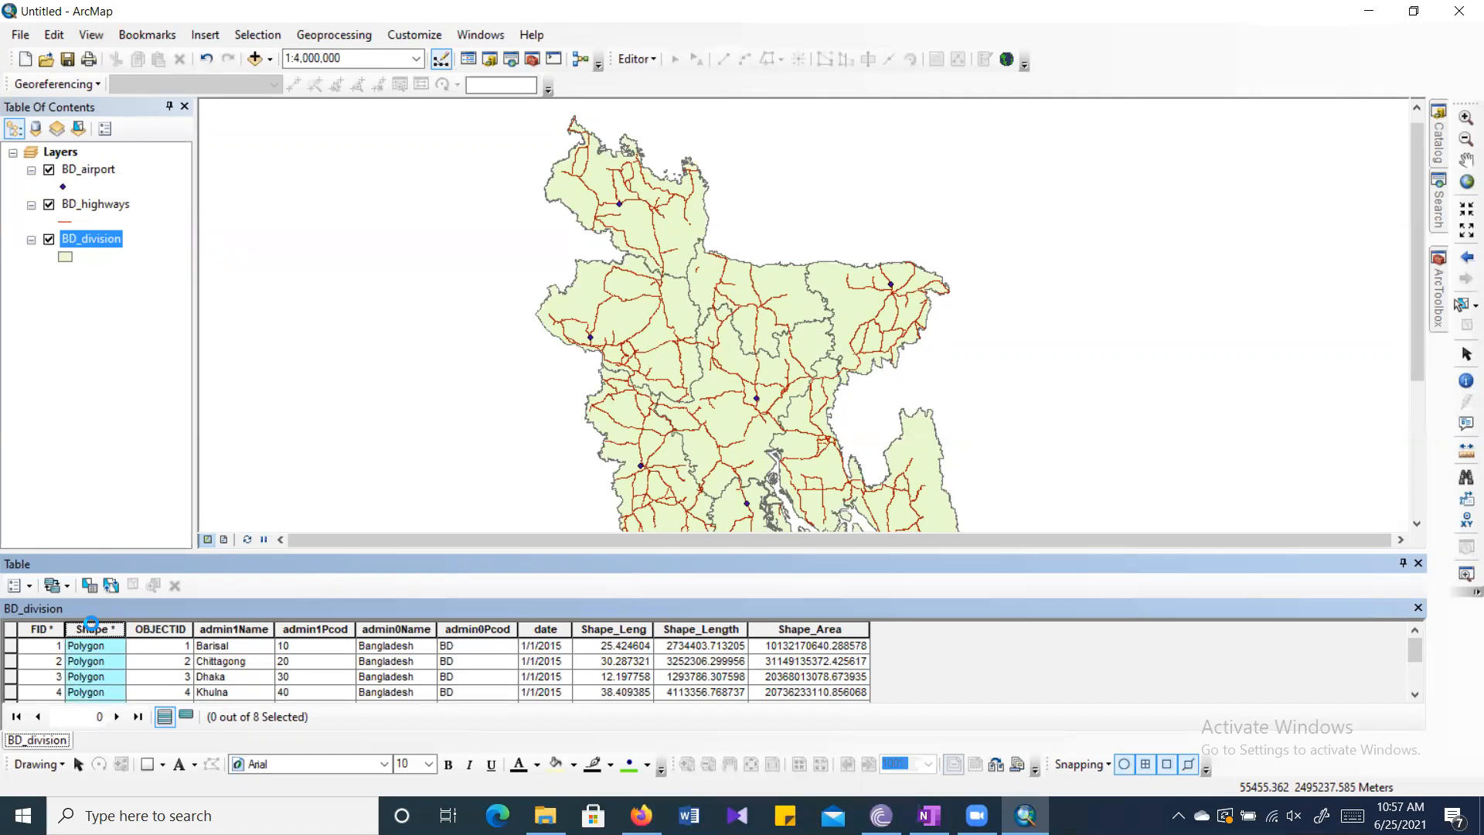
right_click(91, 627)
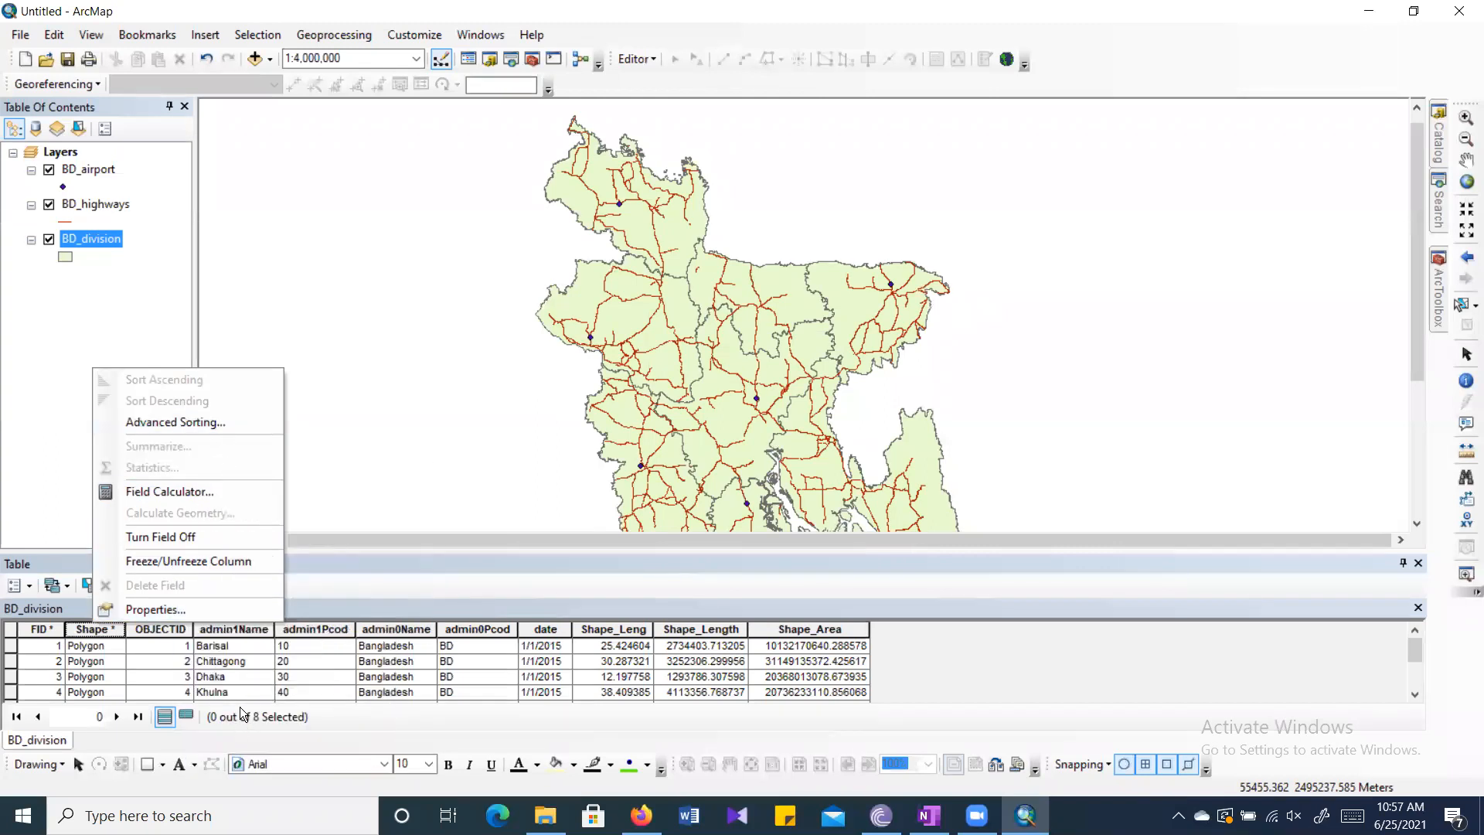
left_click(193, 609)
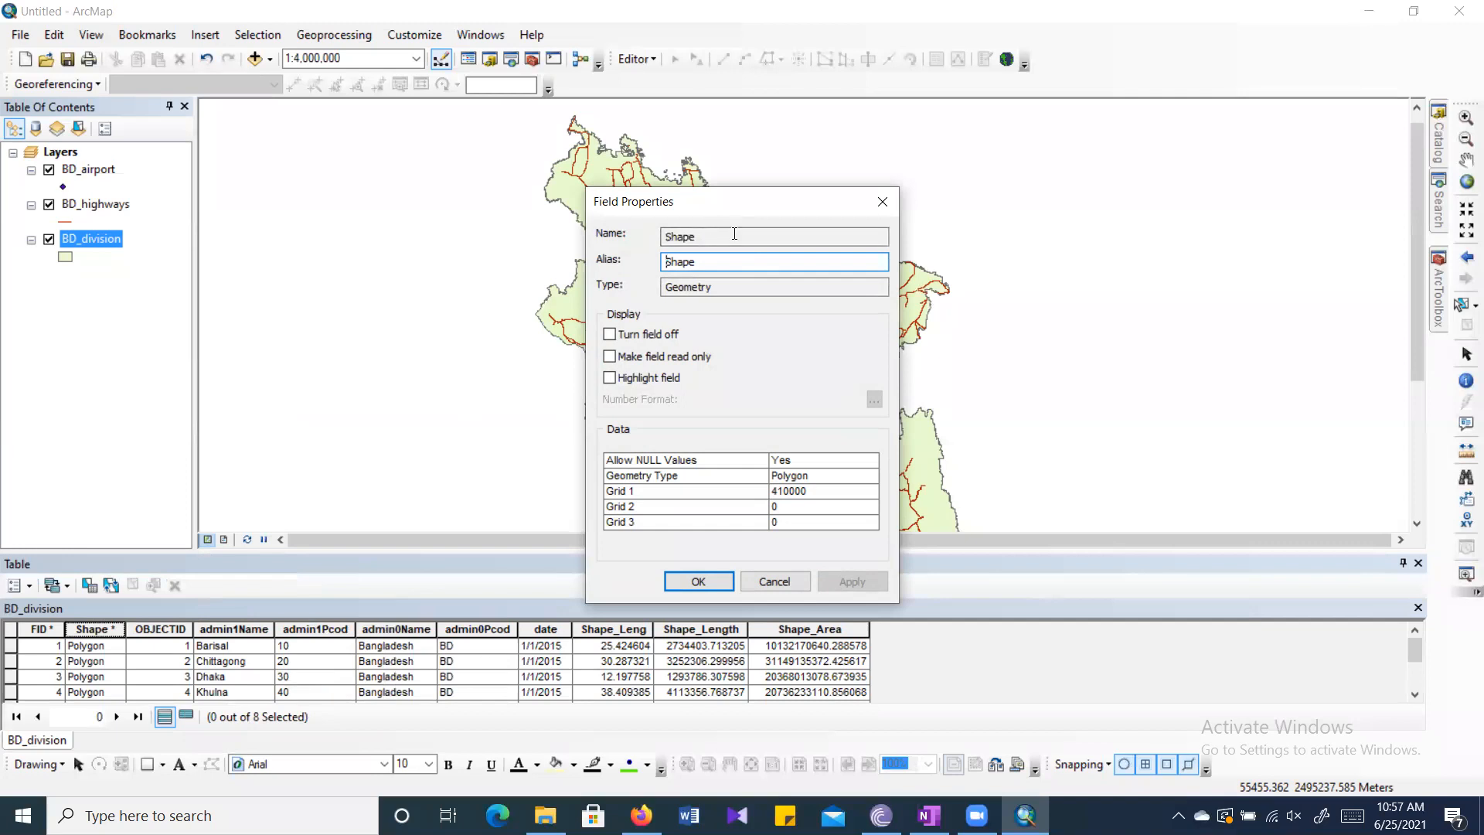
left_click(734, 236)
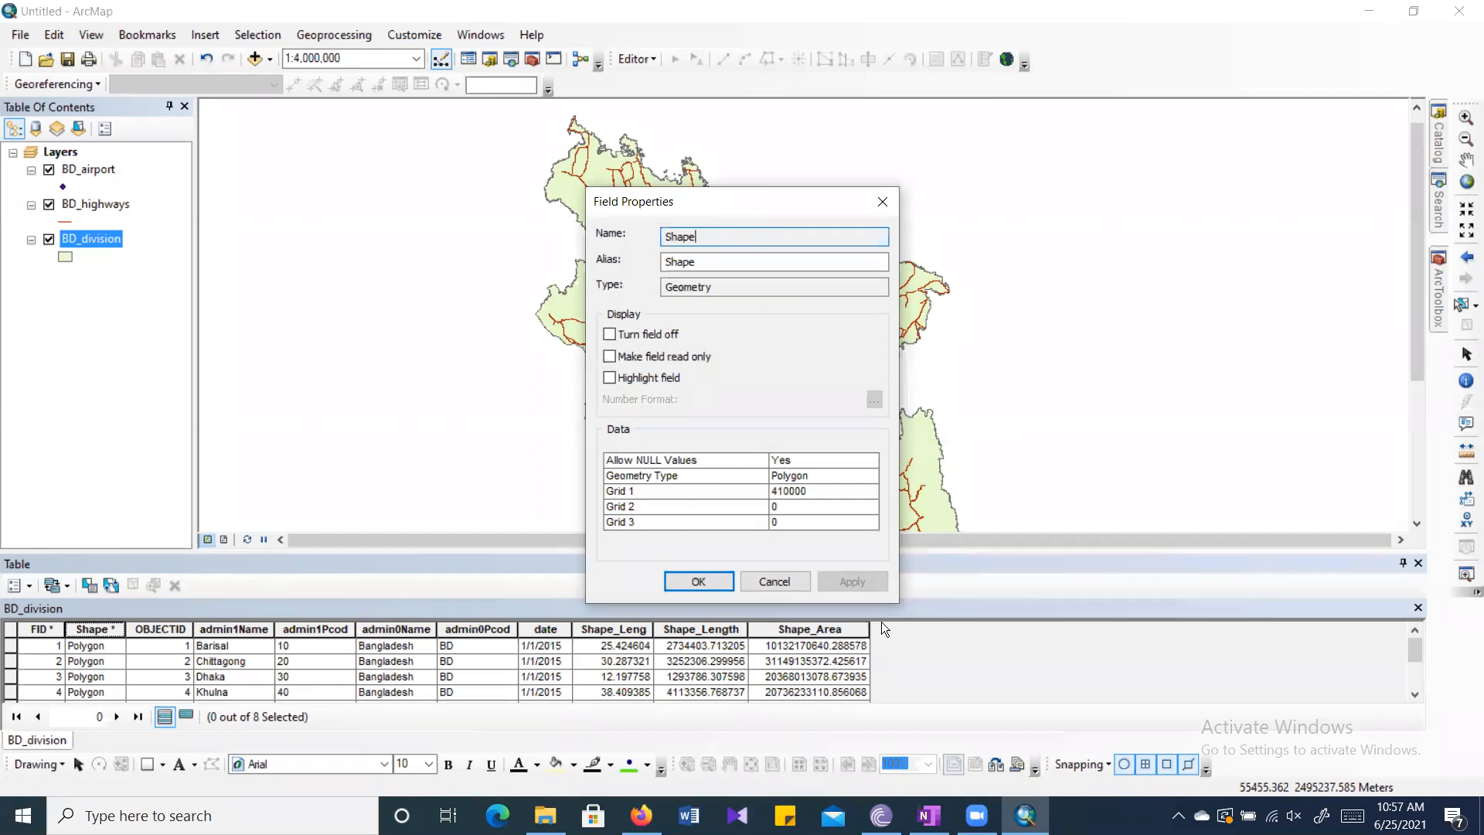
left_click(771, 573)
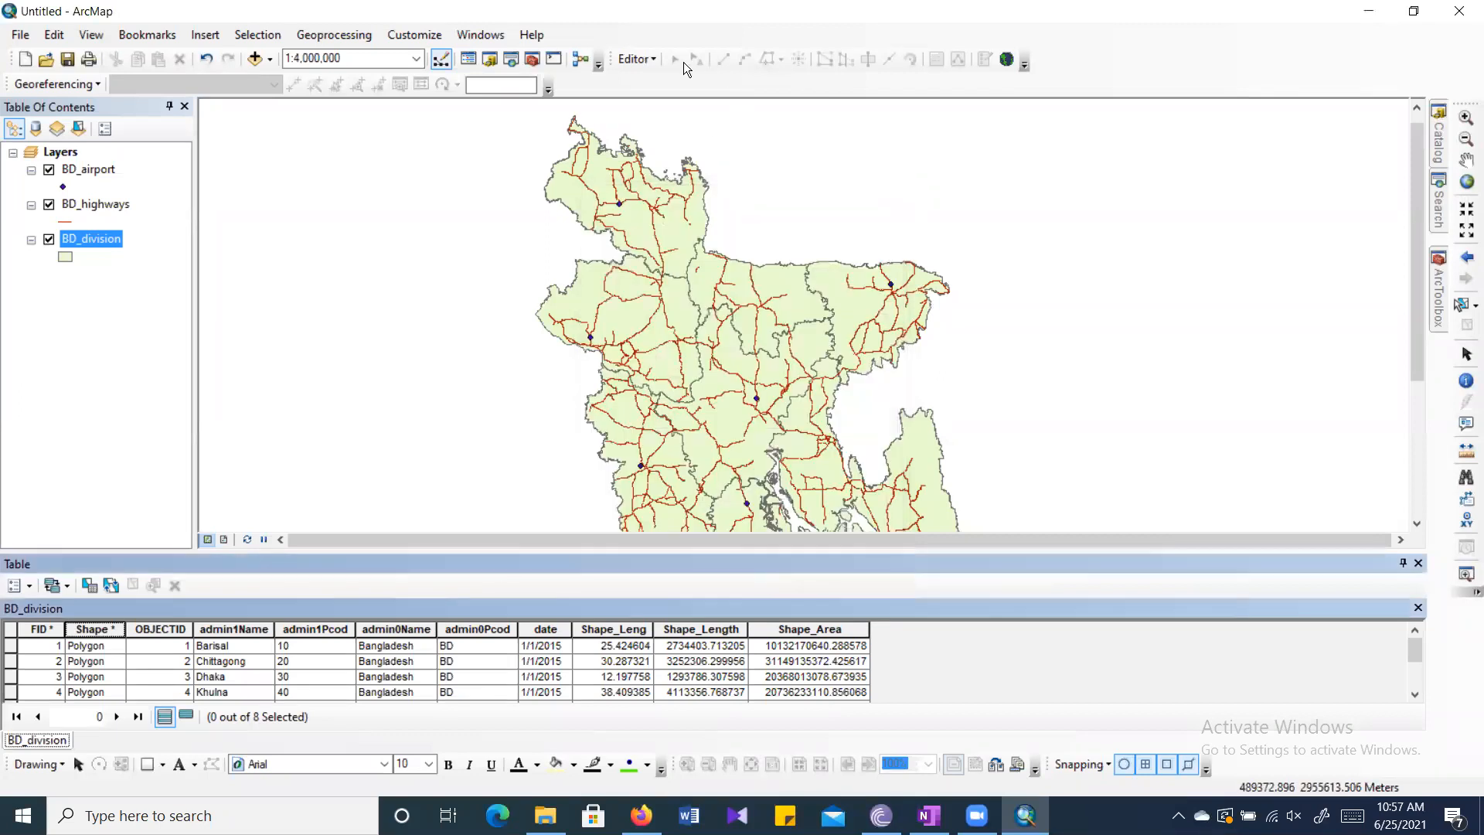
Start an edit session on the BD_division layer.
left_click(643, 59)
left_click(662, 80)
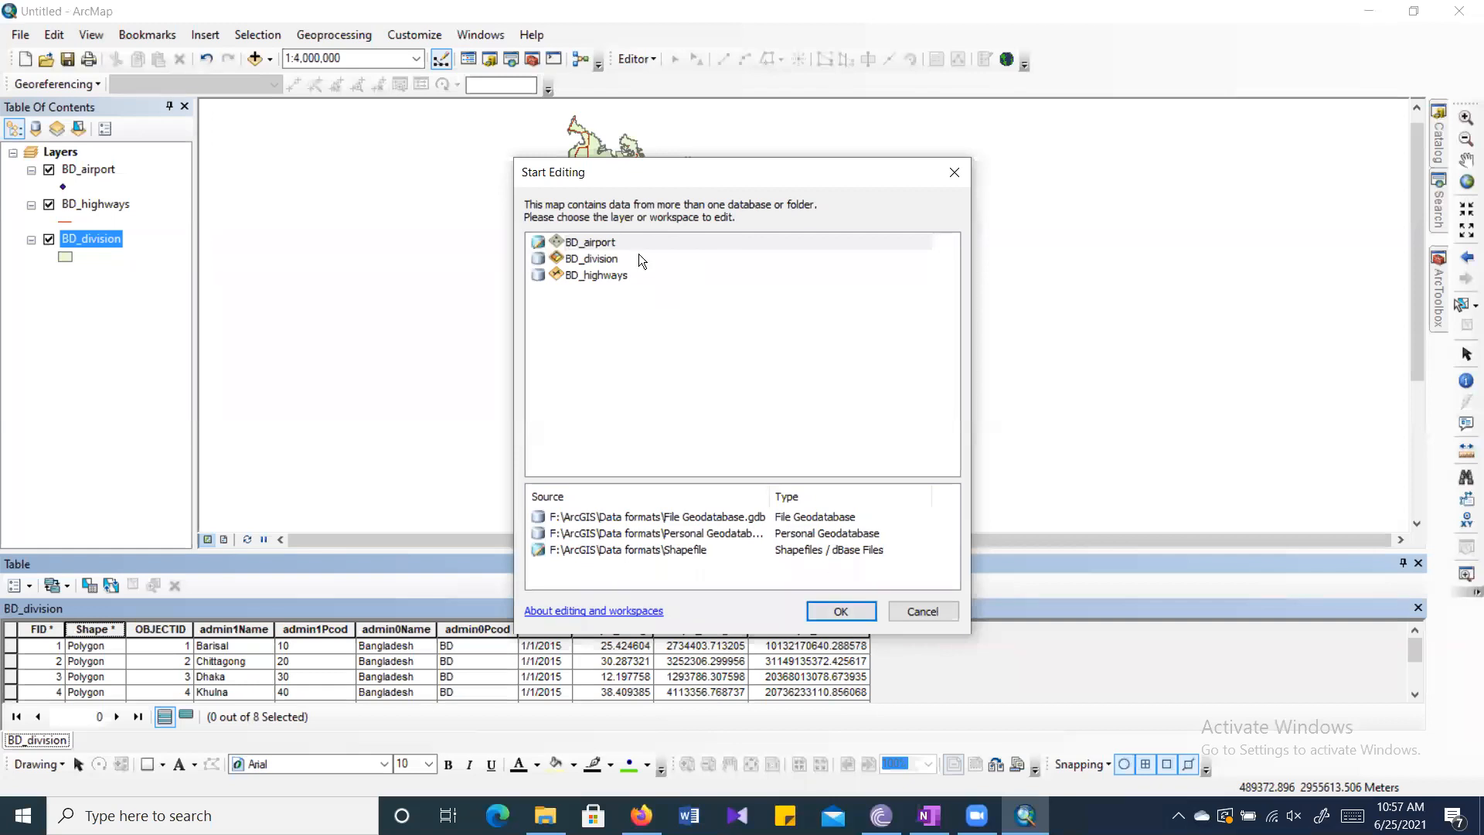
left_click(590, 261)
left_click(841, 610)
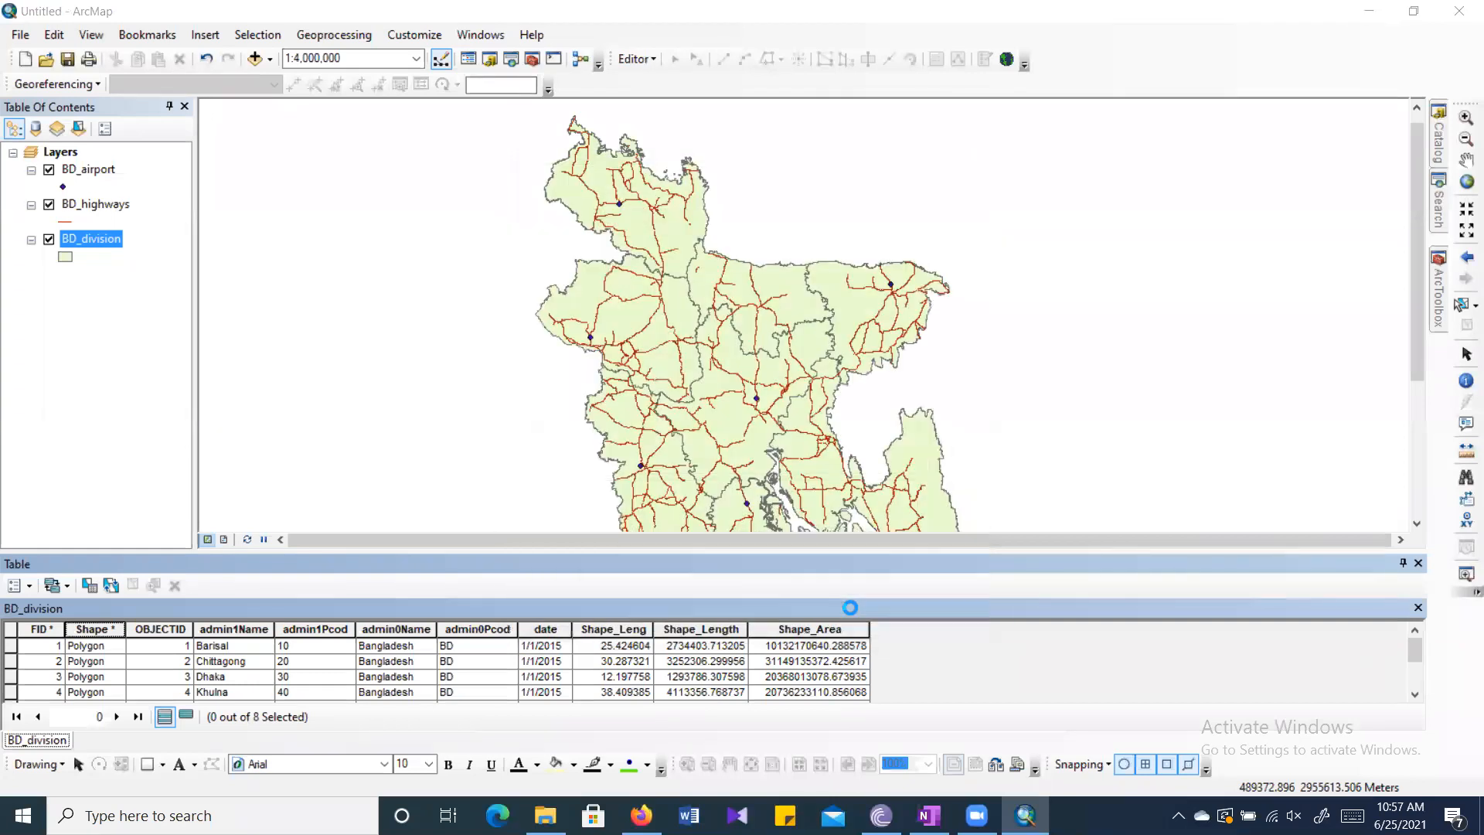
Check which commands are available for the Shape column and its first cell, and select the Shape_Area column.
left_click(102, 630)
left_click(107, 646)
left_click(102, 629)
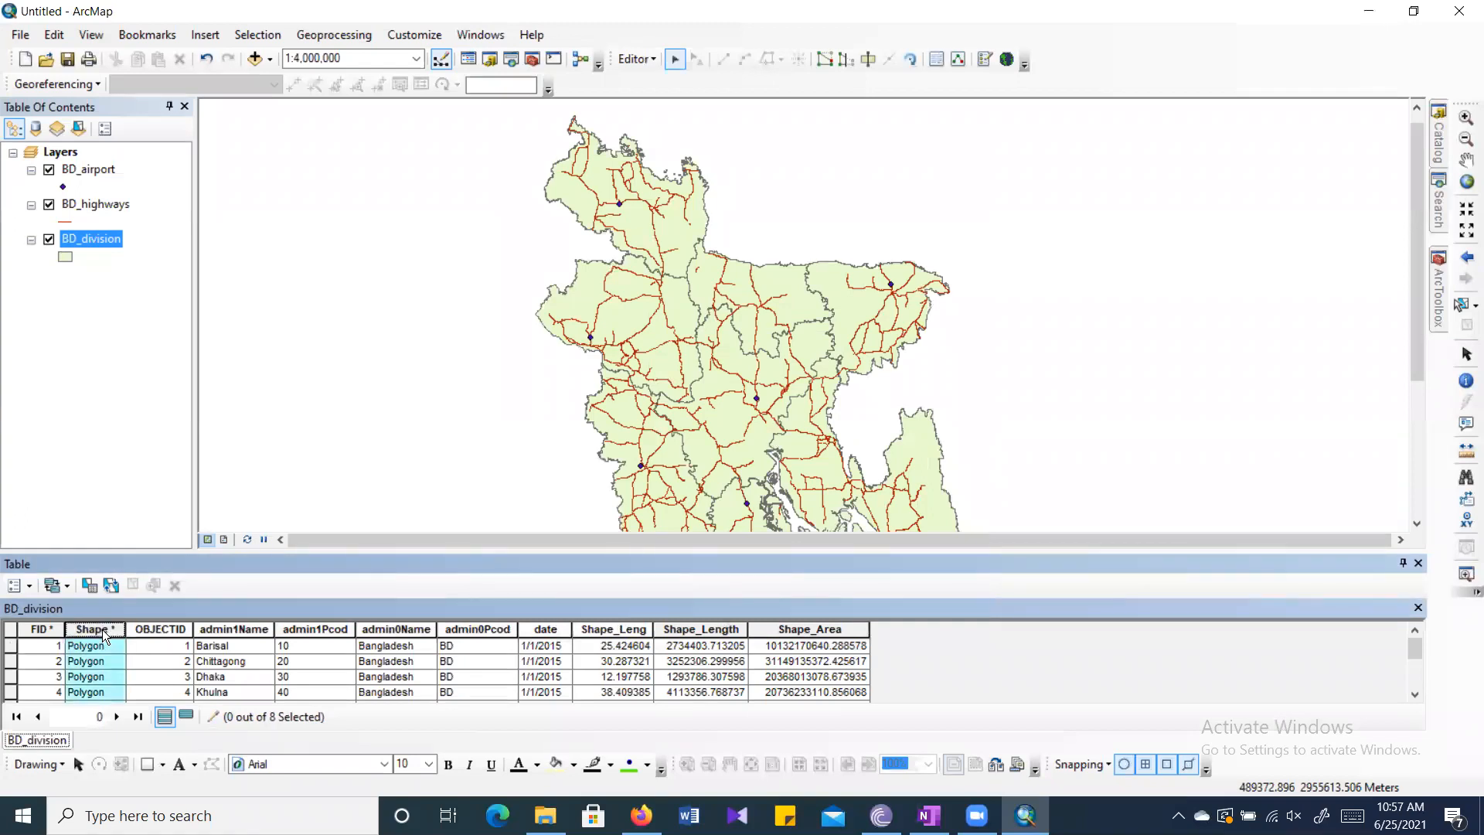
right_click(102, 629)
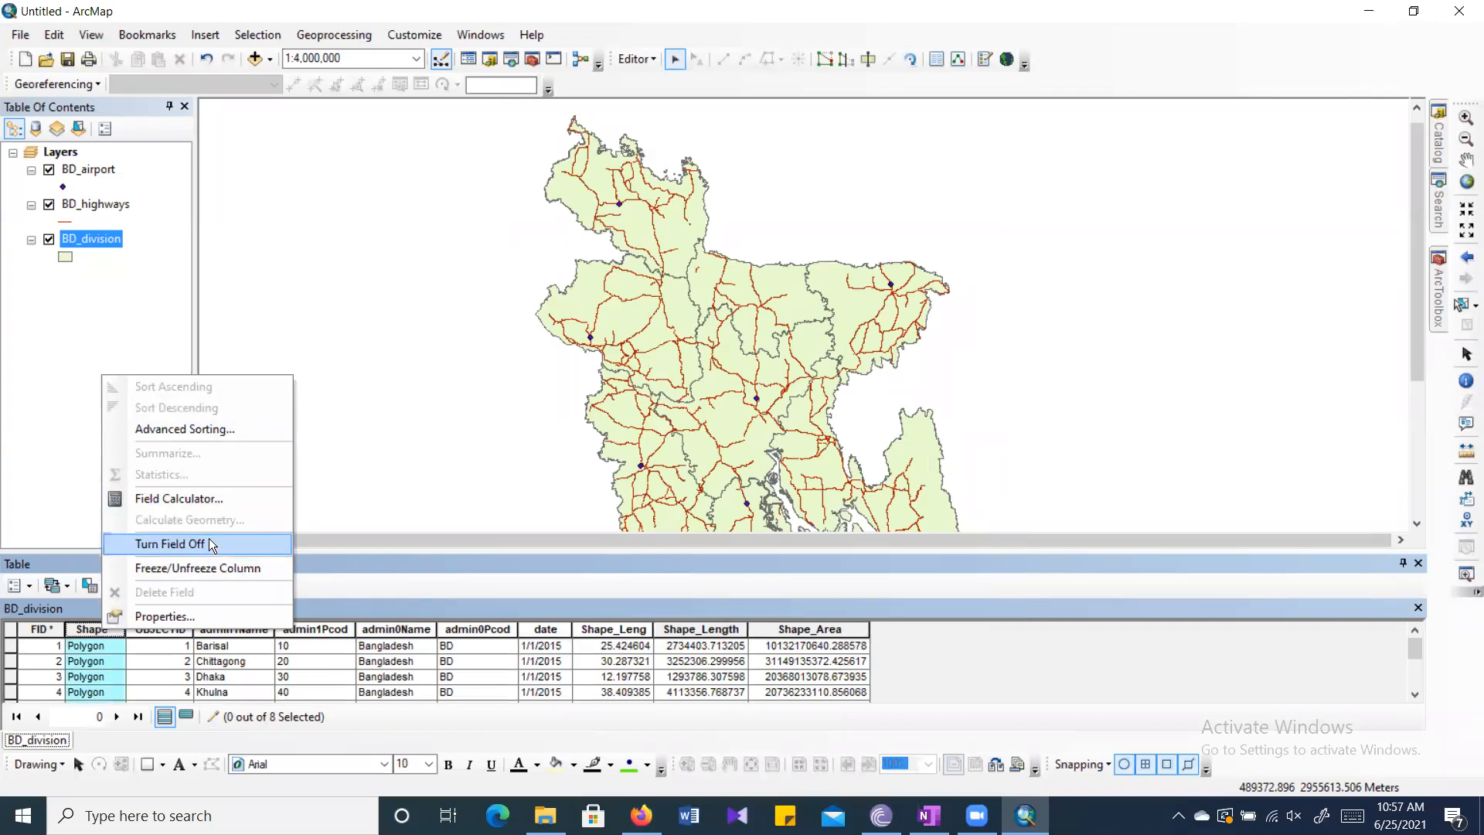
left_click(90, 626)
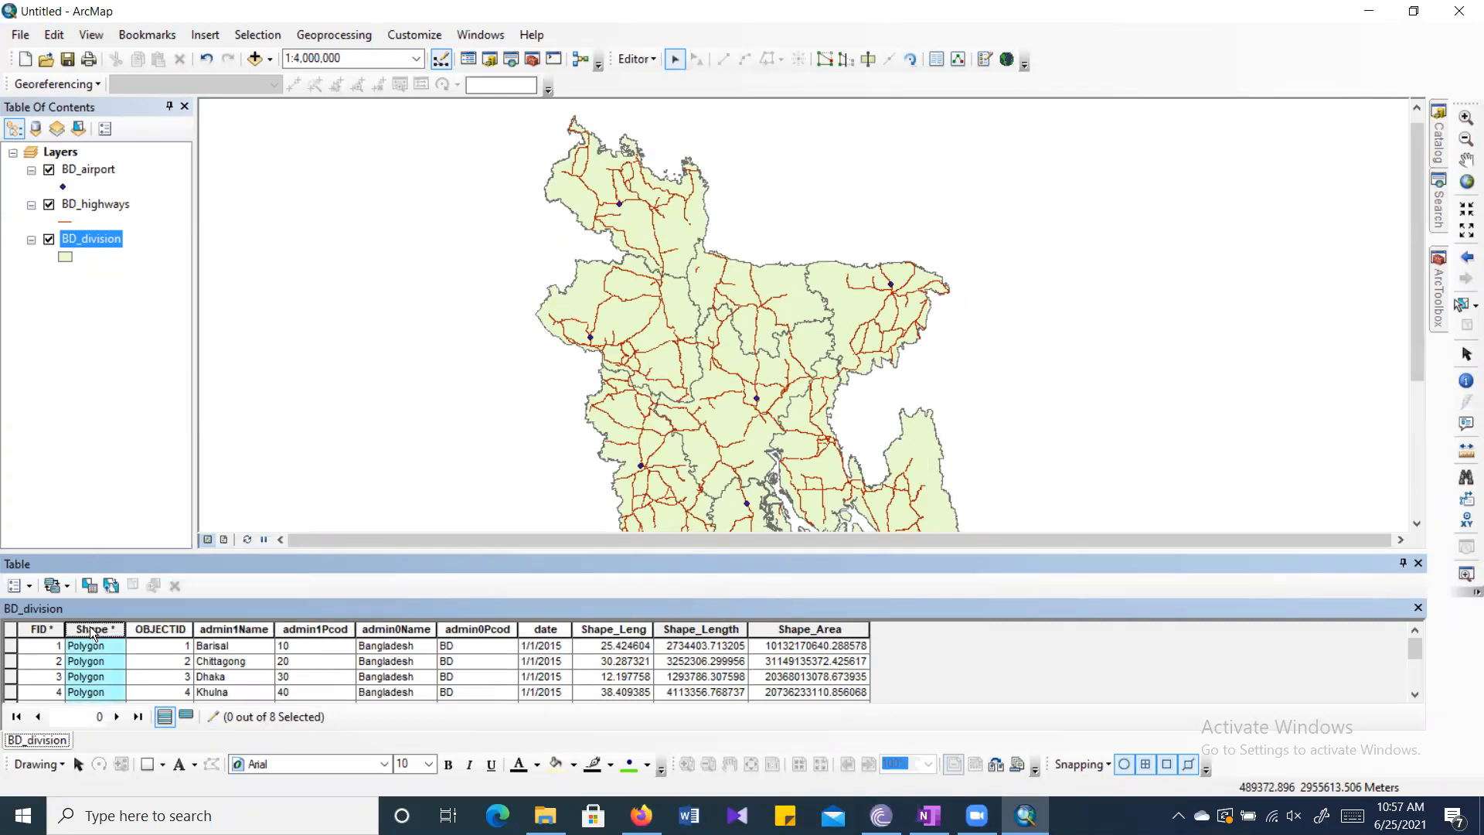
left_click(102, 641)
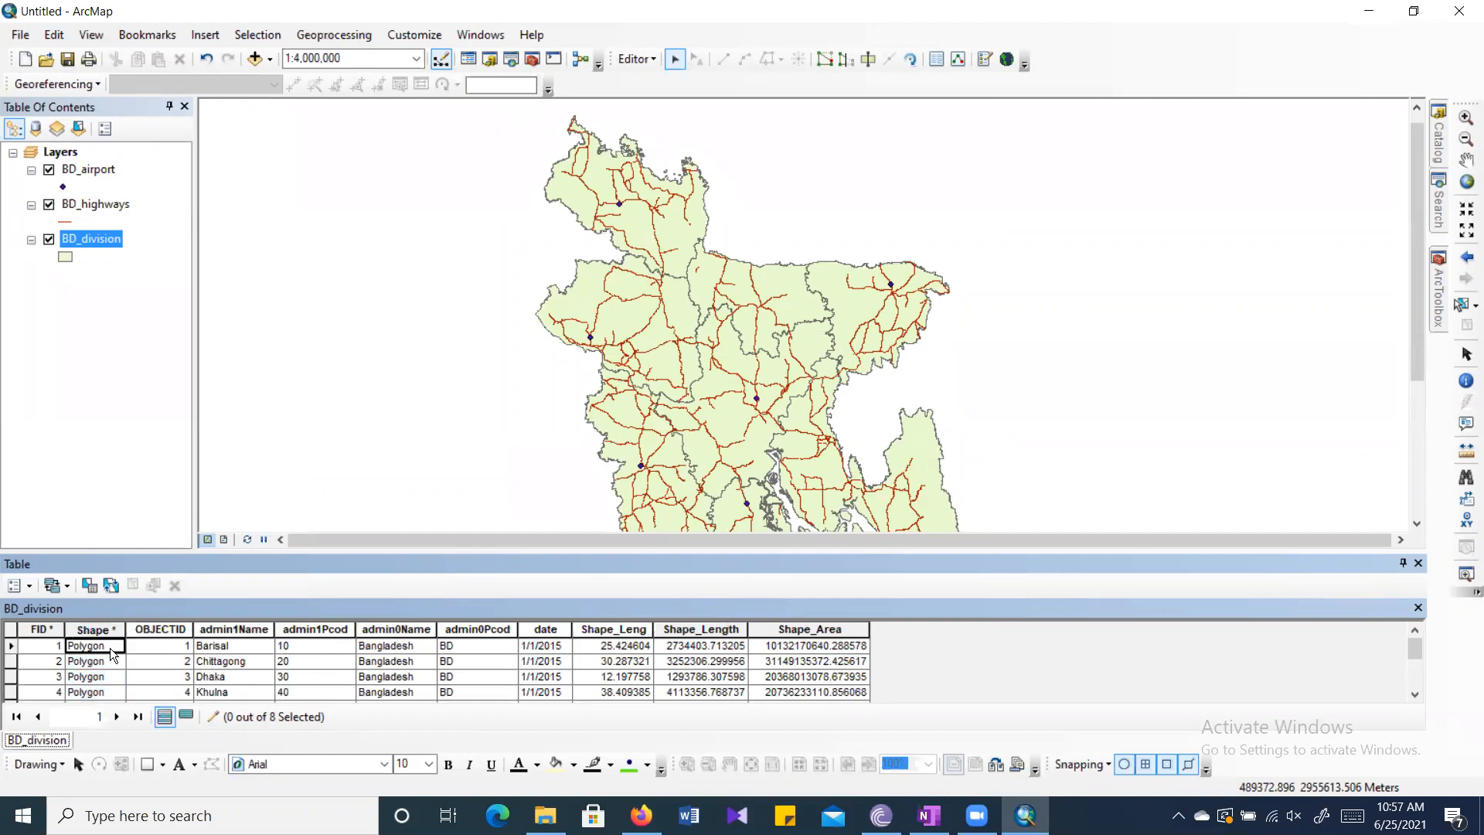
right_click(106, 643)
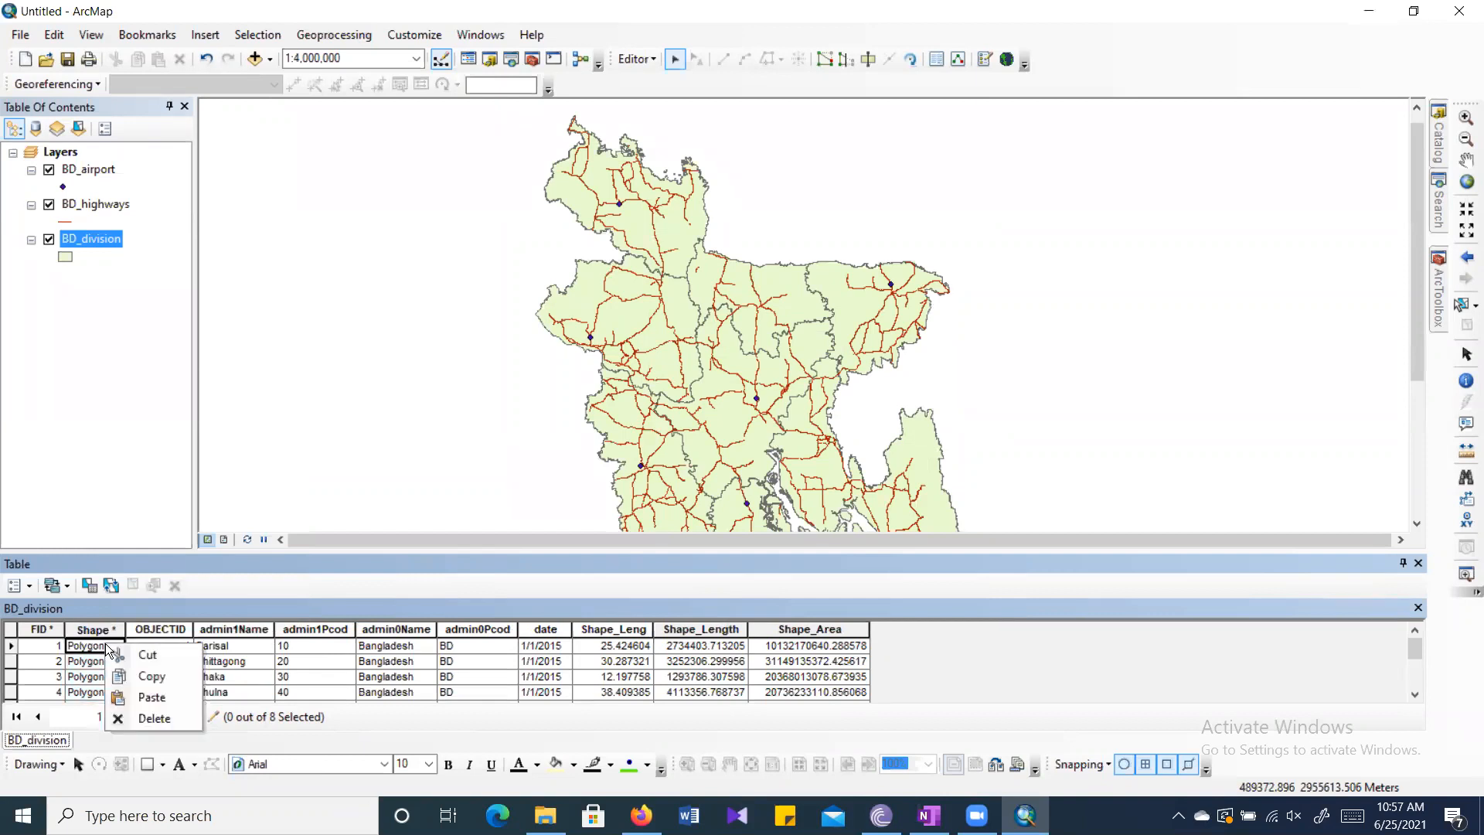
left_click(85, 633)
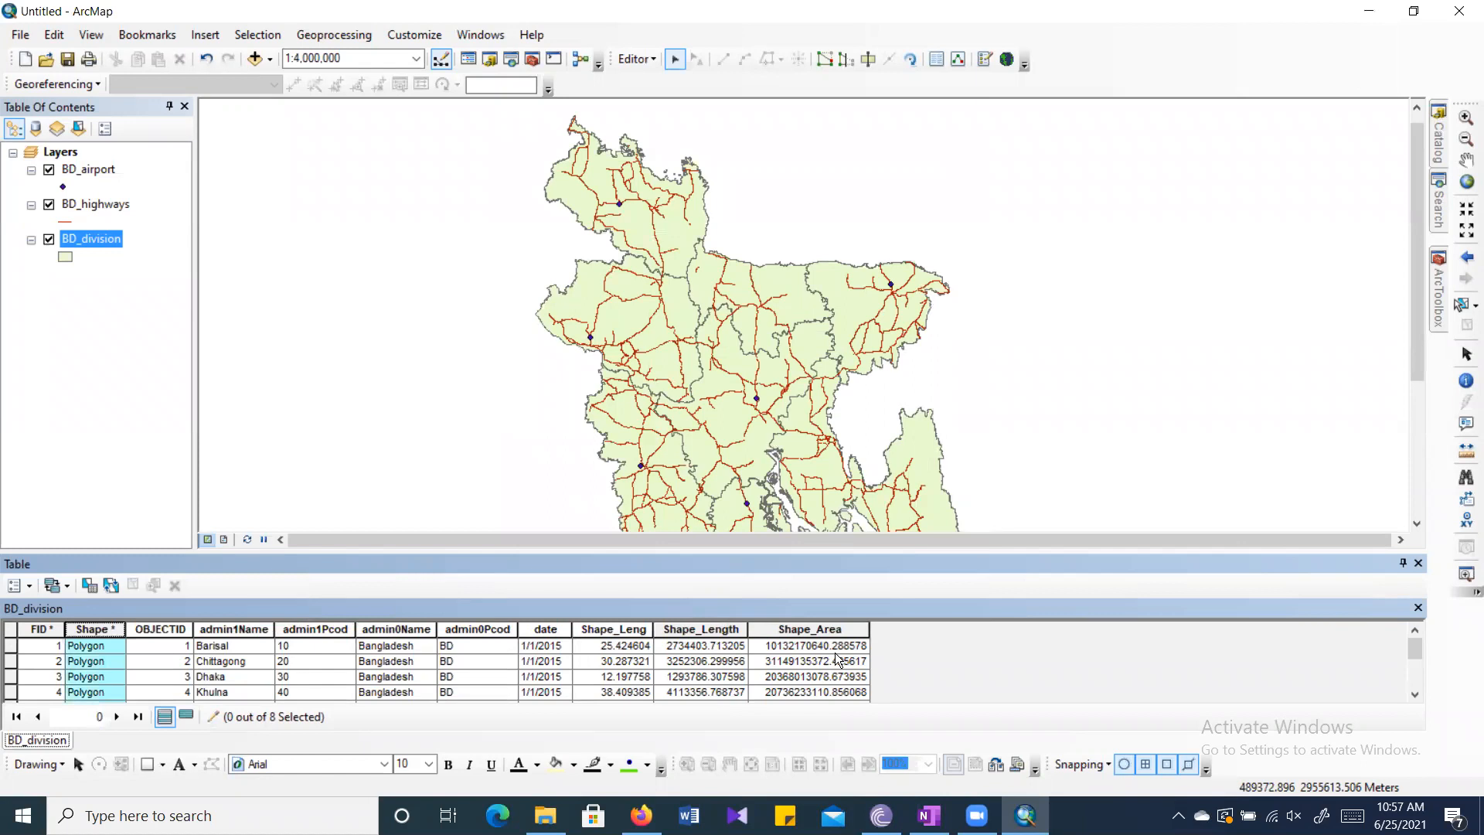
left_click(859, 629)
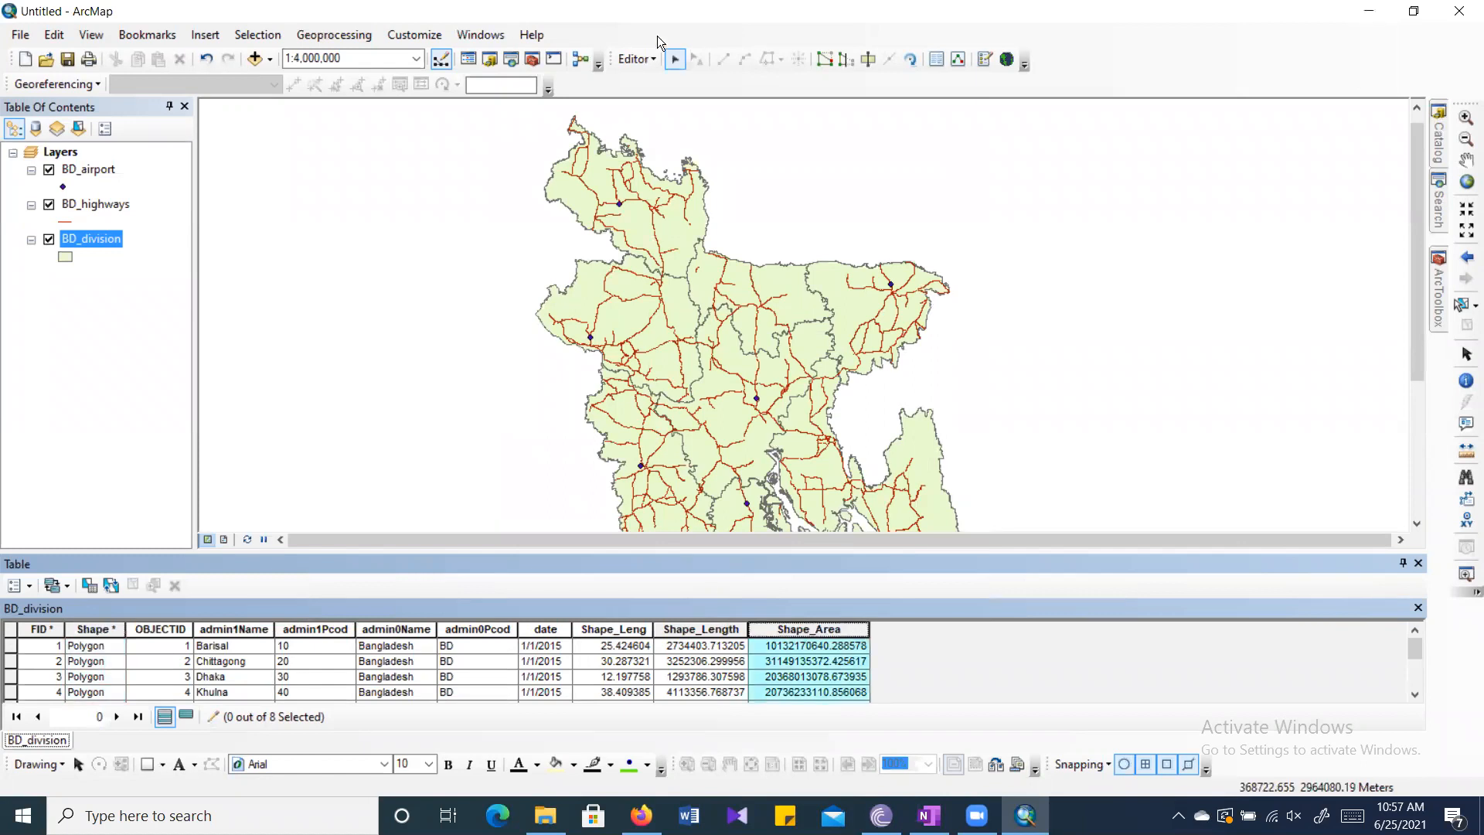
View the Attributes window, close it, and review the list of available editing windows.
left_click(935, 59)
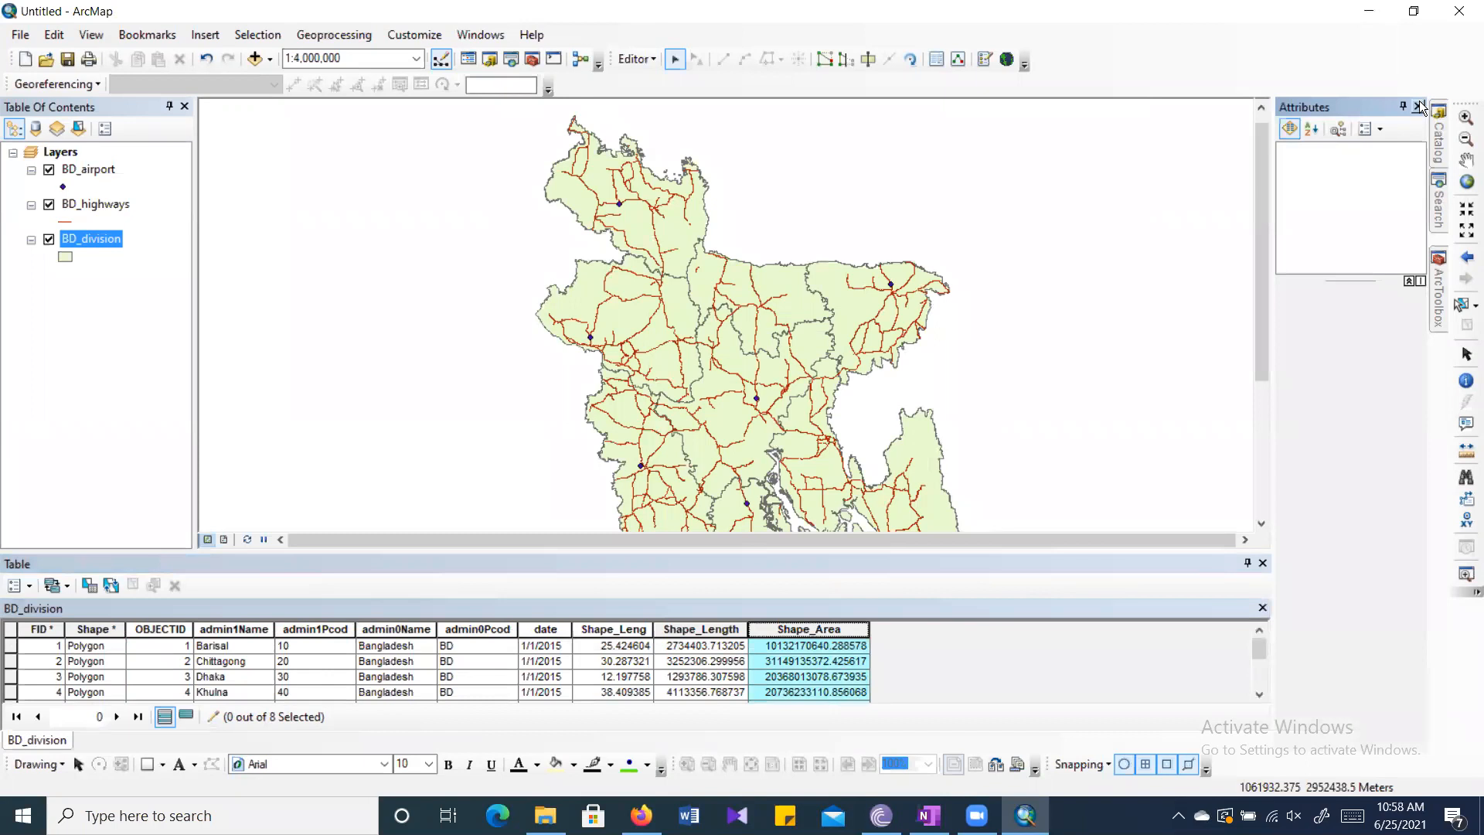
left_click(1419, 106)
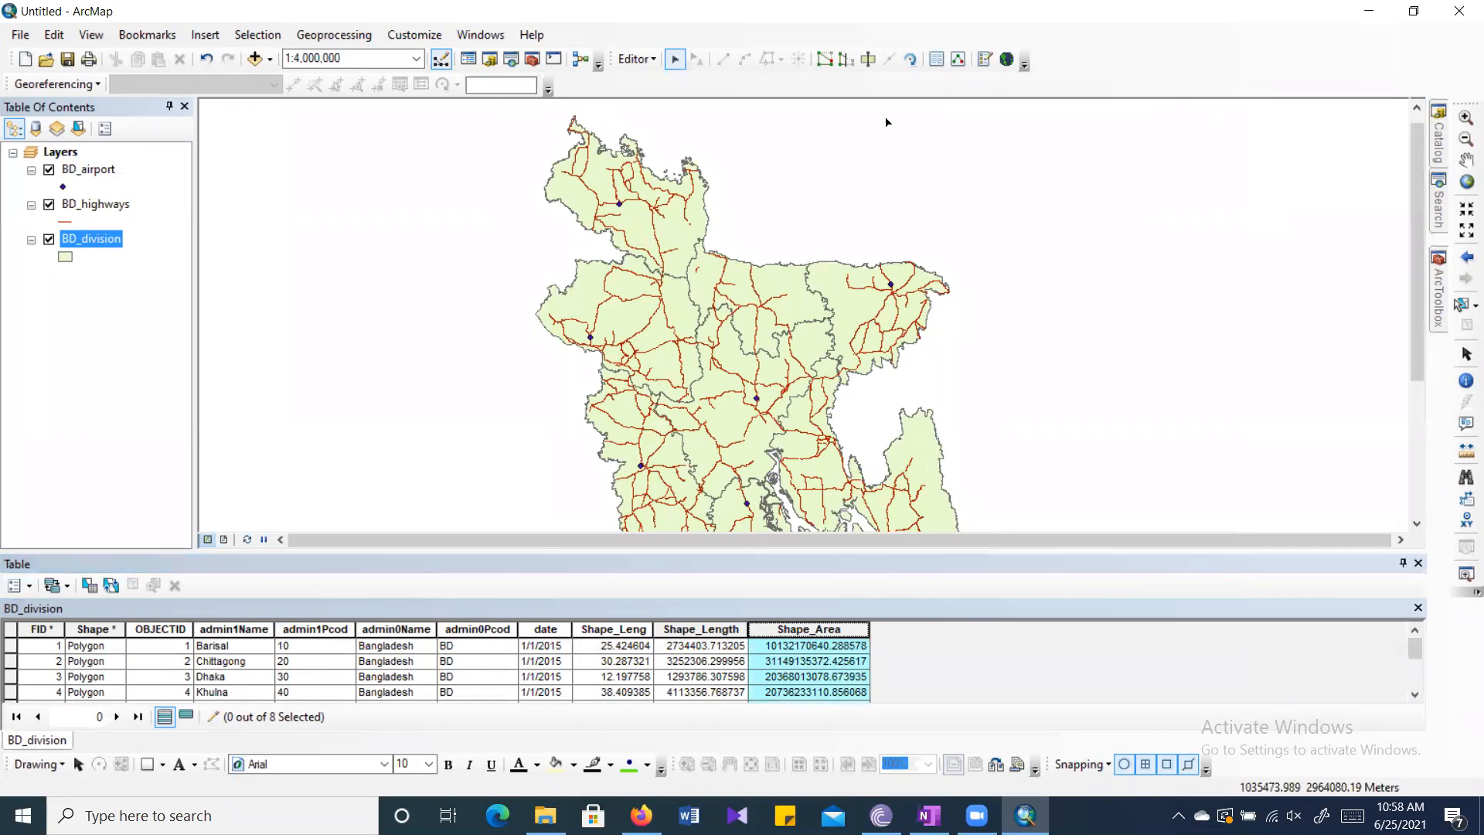
left_click(653, 59)
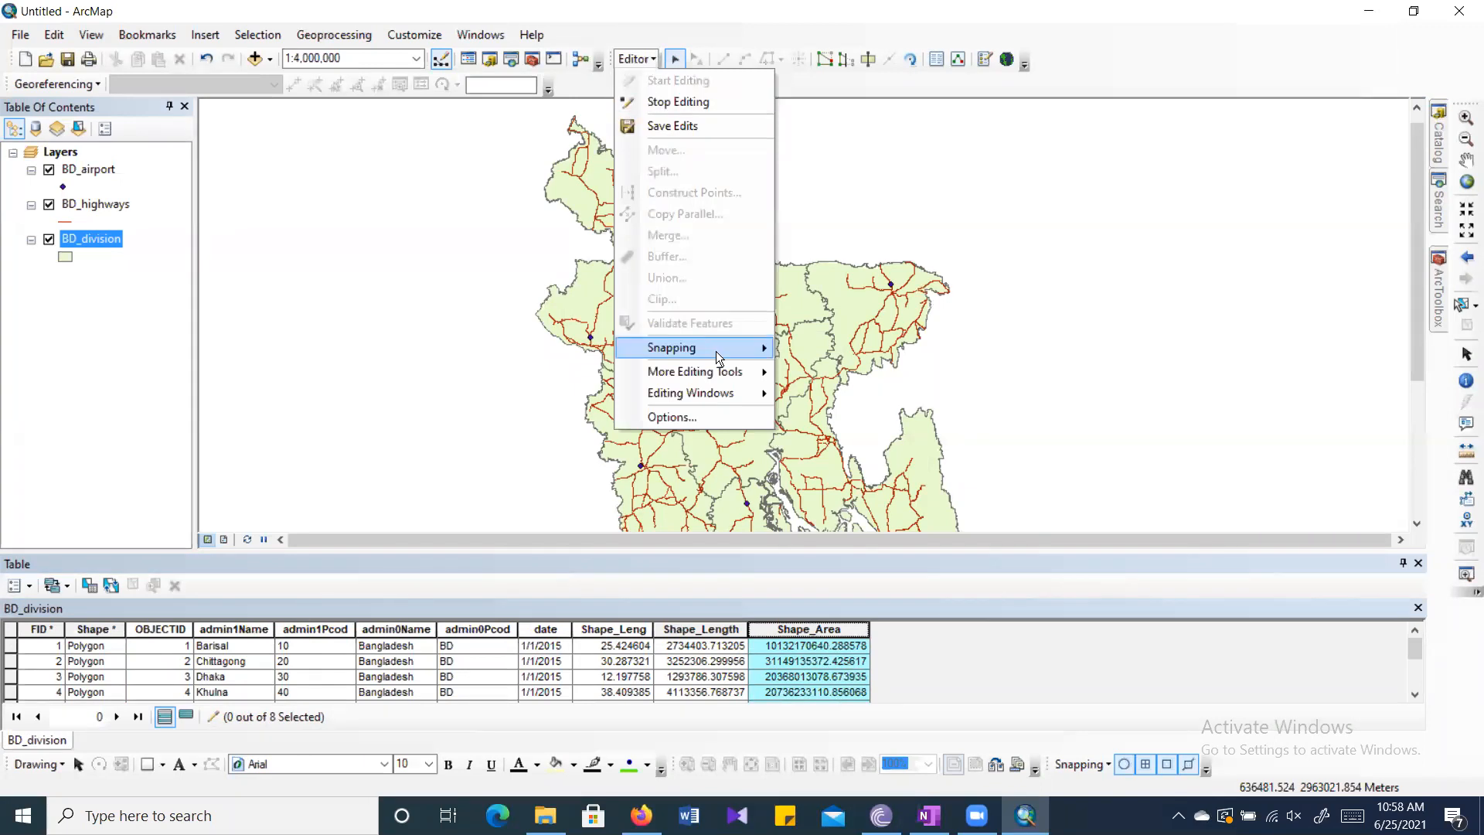
mouse_move(716, 392)
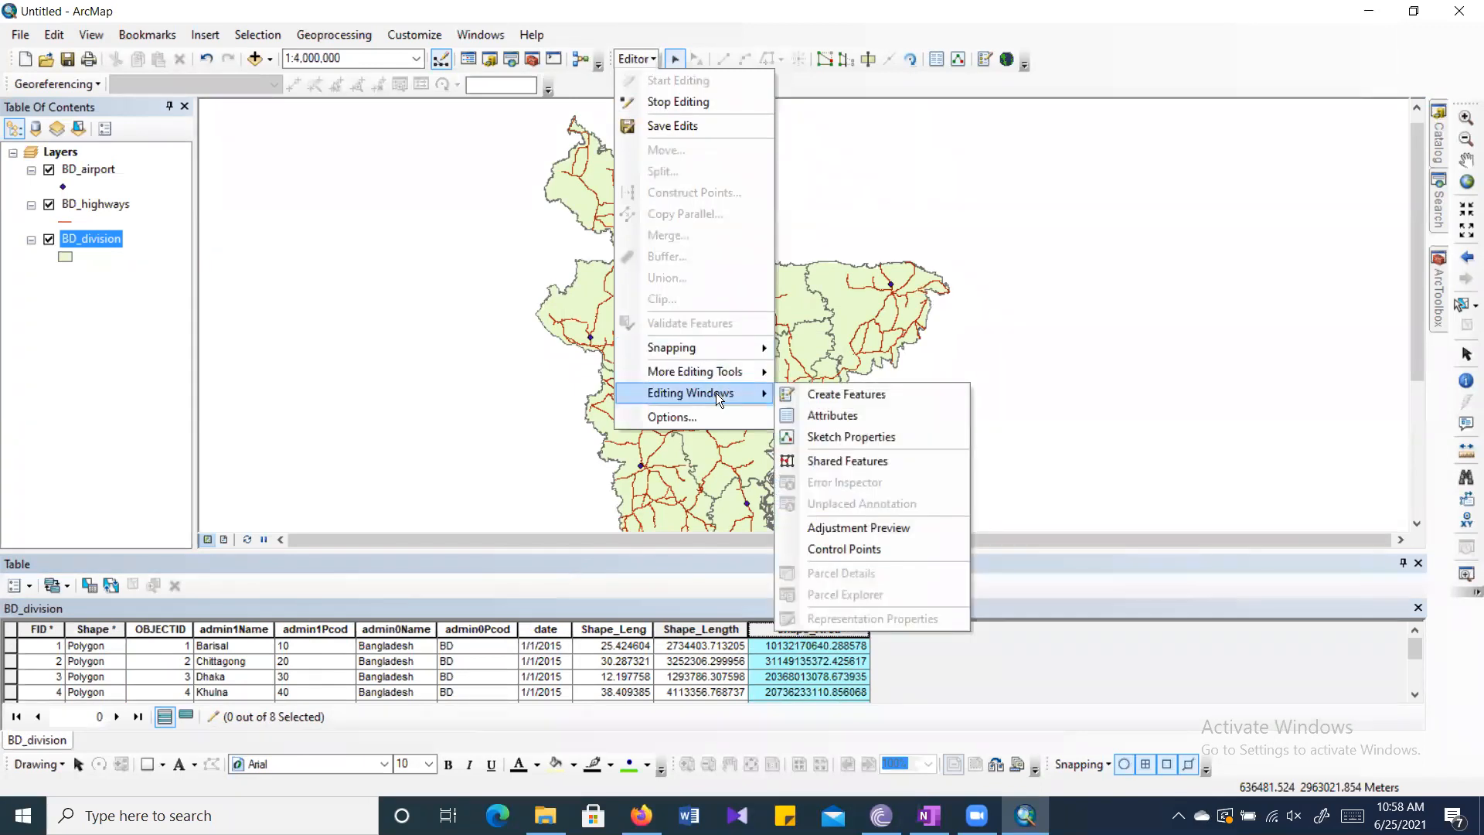
left_click(99, 644)
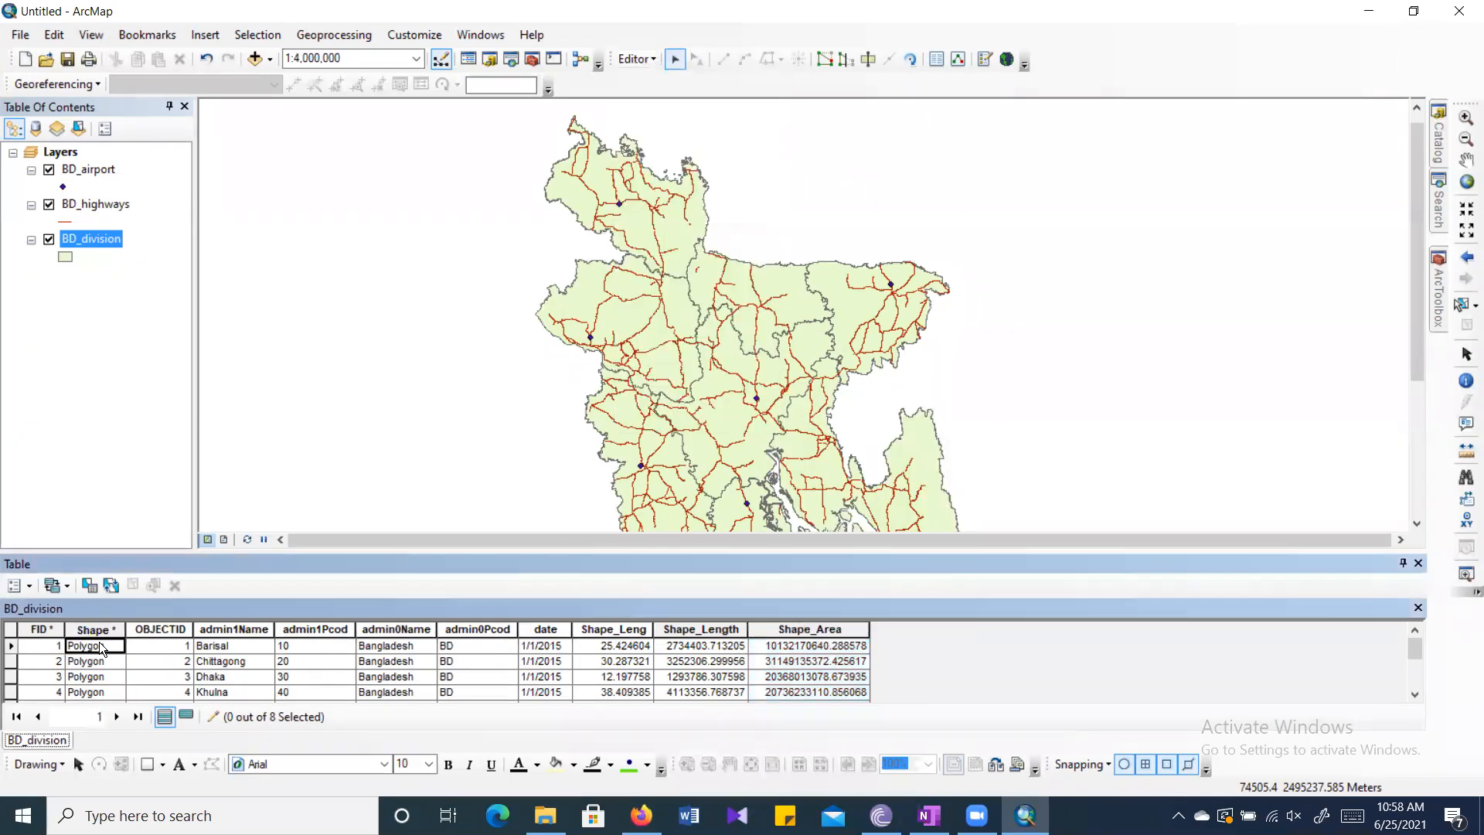
Select the Shape column of the BD_division table and review the available table options, including the report commands.
left_click(105, 629)
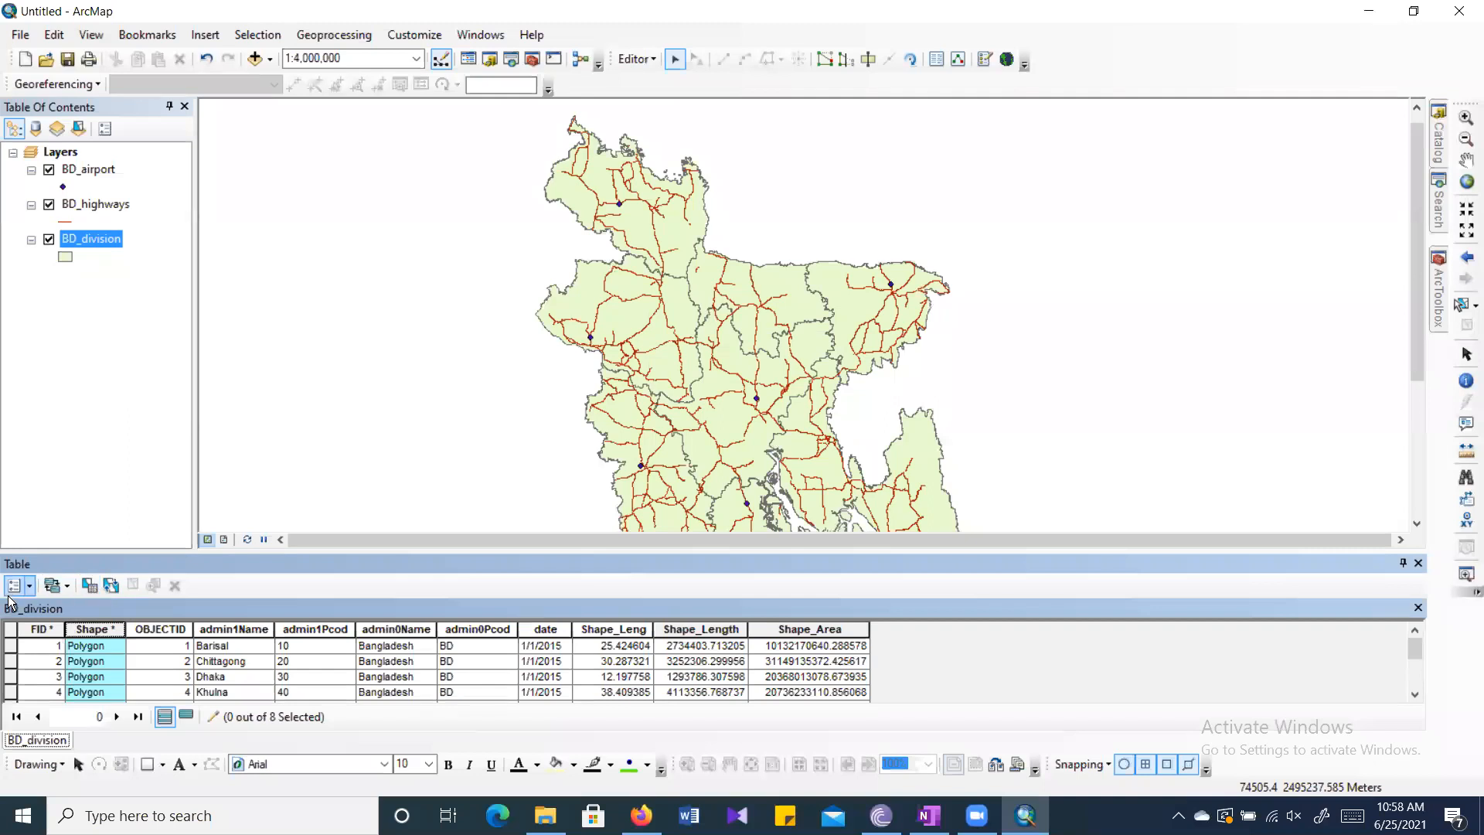
left_click(30, 587)
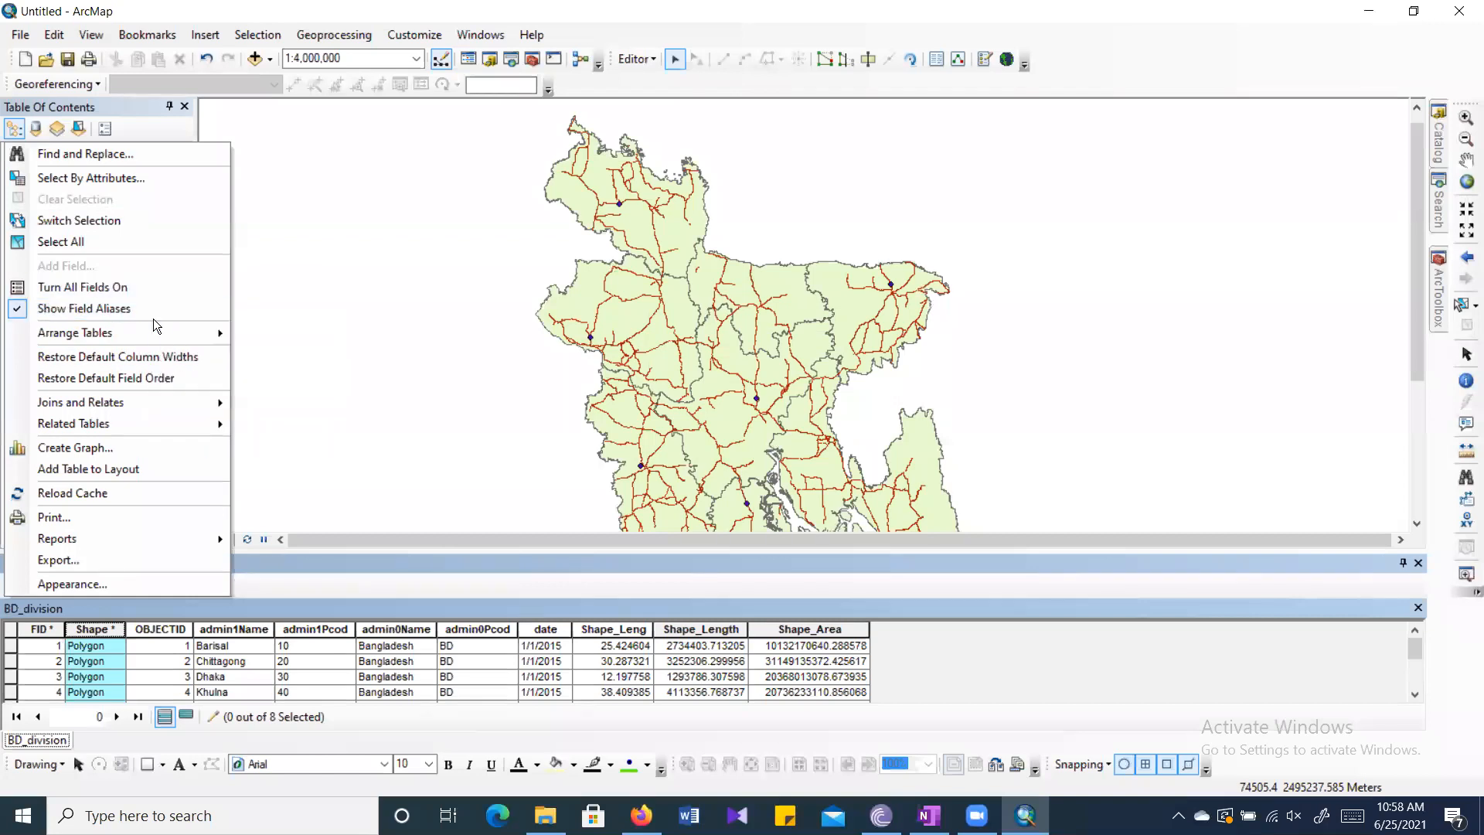
mouse_move(157, 335)
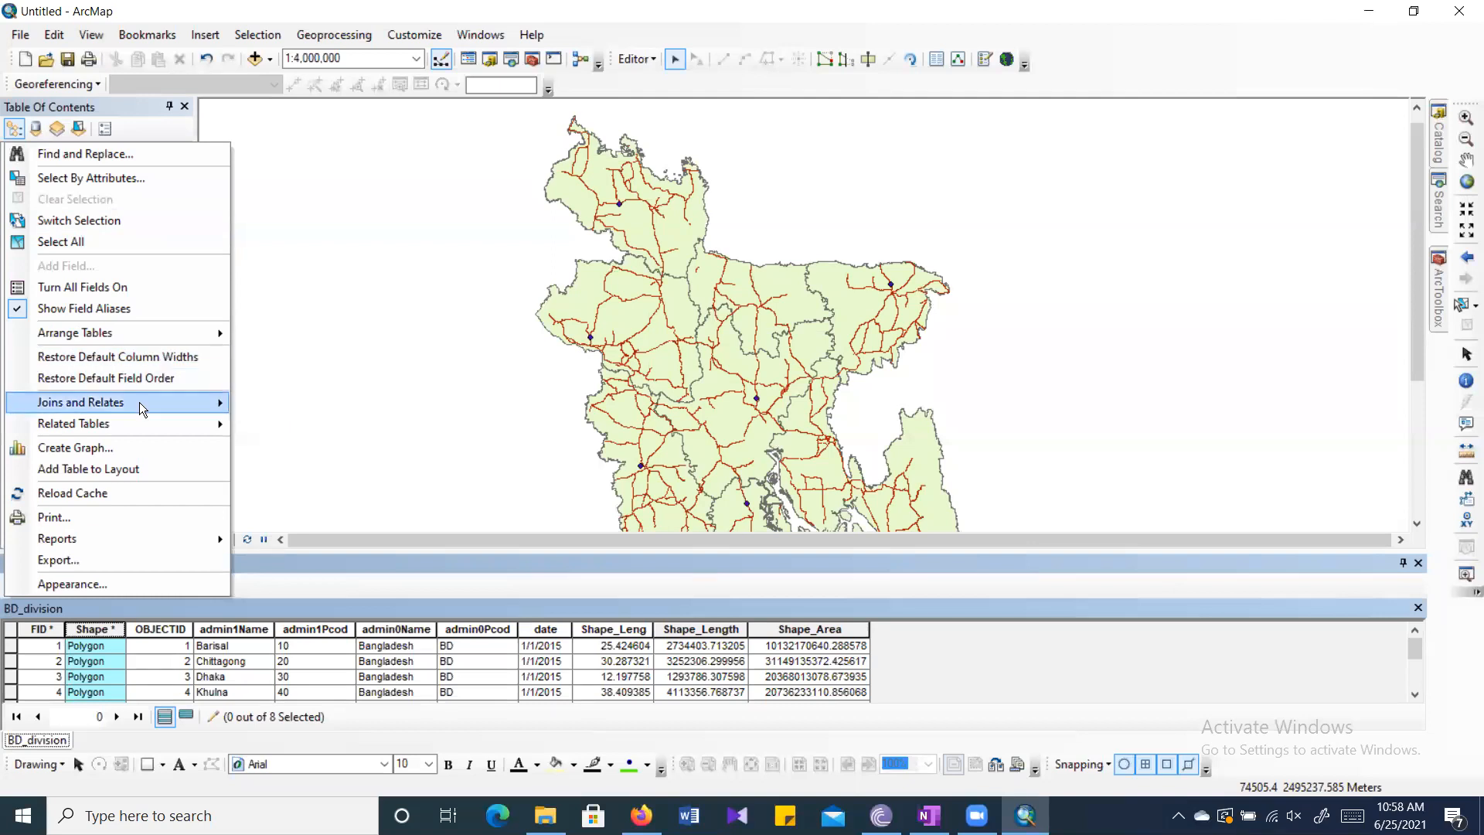
mouse_move(139, 402)
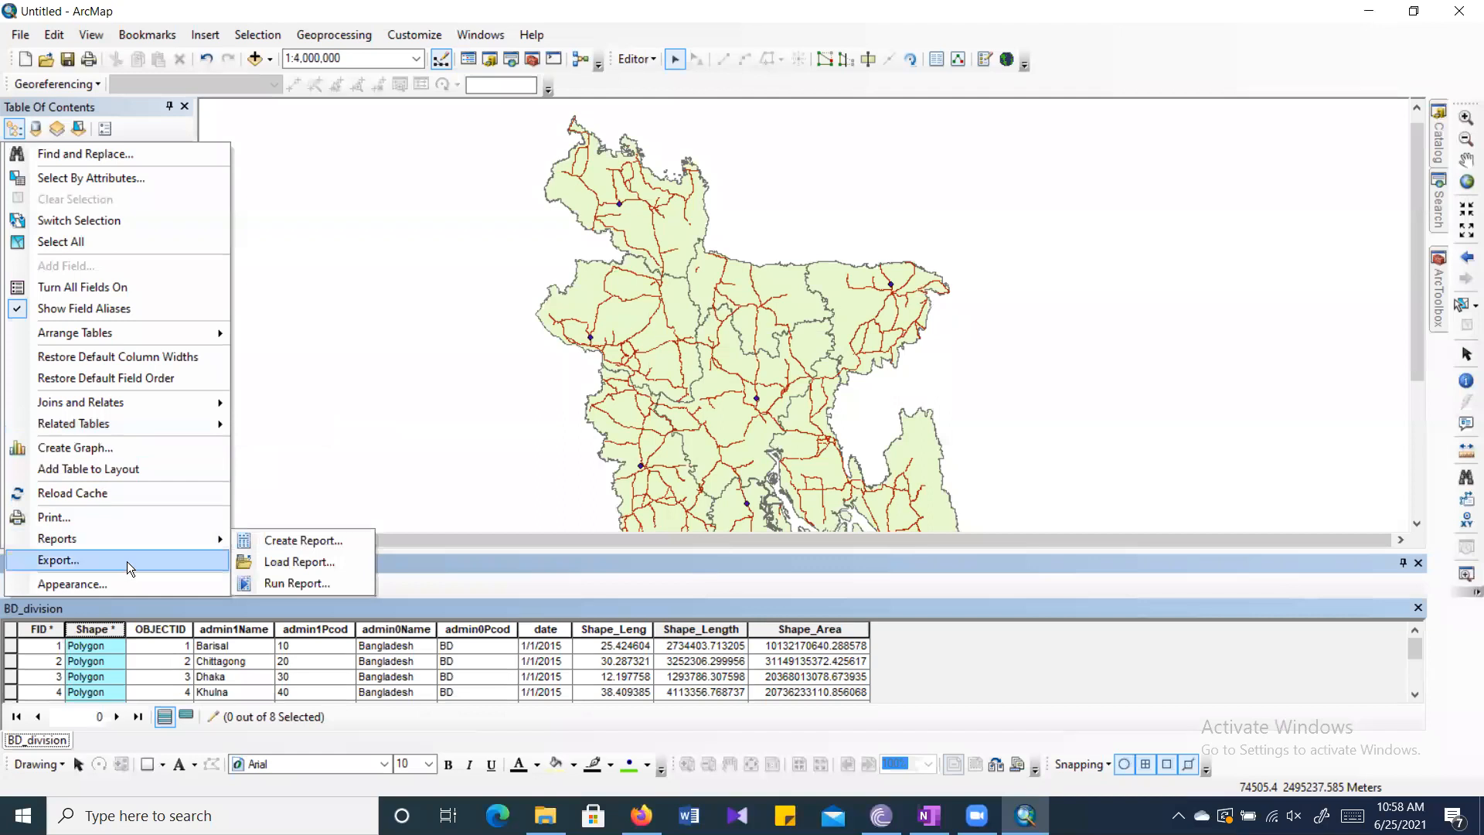
mouse_move(108, 539)
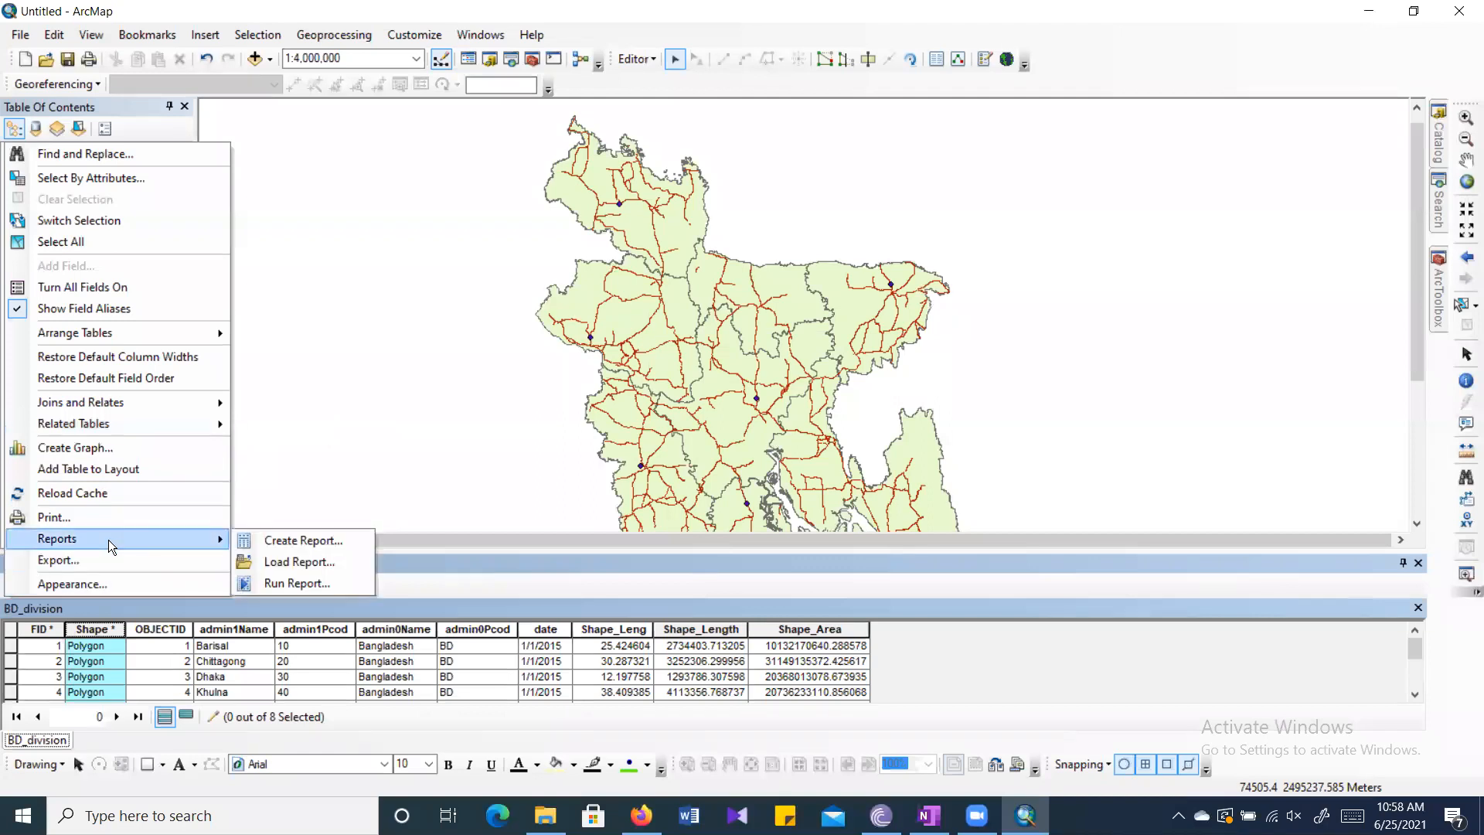
Try entering the letters aa in the first OBJECTID cell, and enter 1 in their place.
left_click(153, 649)
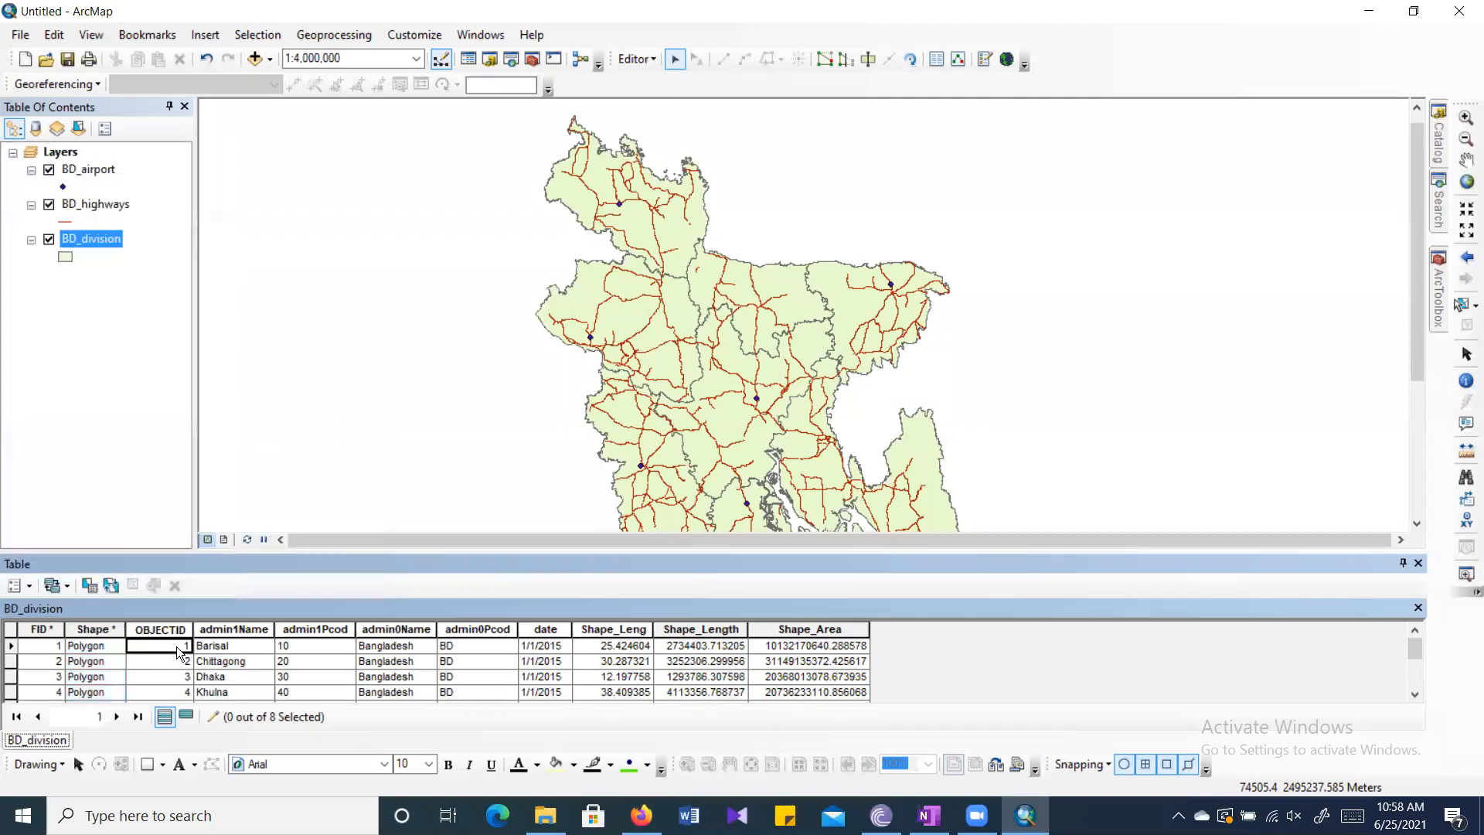
type("aa")
key("BackSpace")
key("BackSpace")
type("1")
key("Return")
Change the alias of the OBJECTID field to OBJECTID123 in its field properties and apply it.
left_click(151, 629)
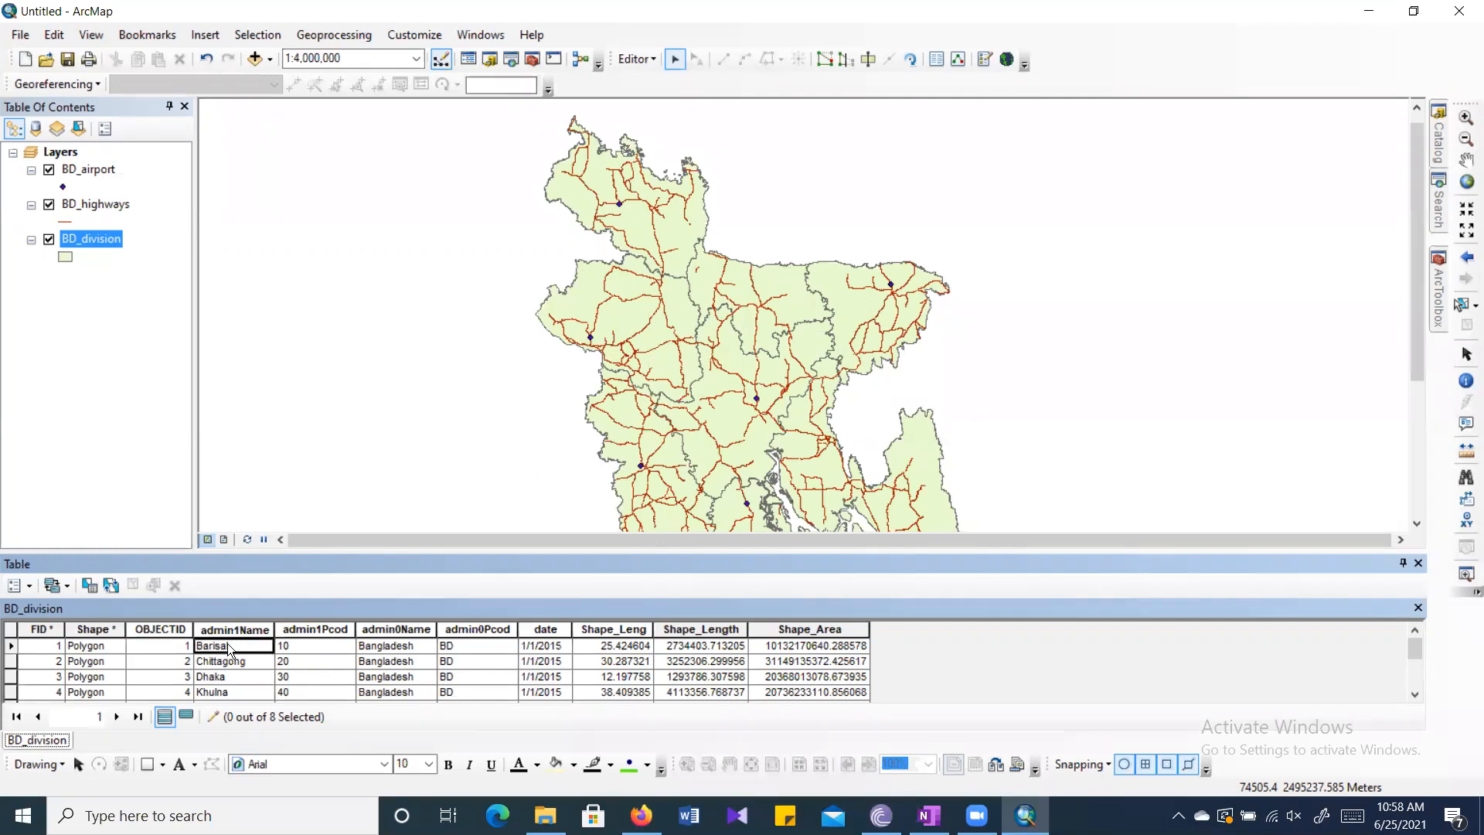
right_click(170, 631)
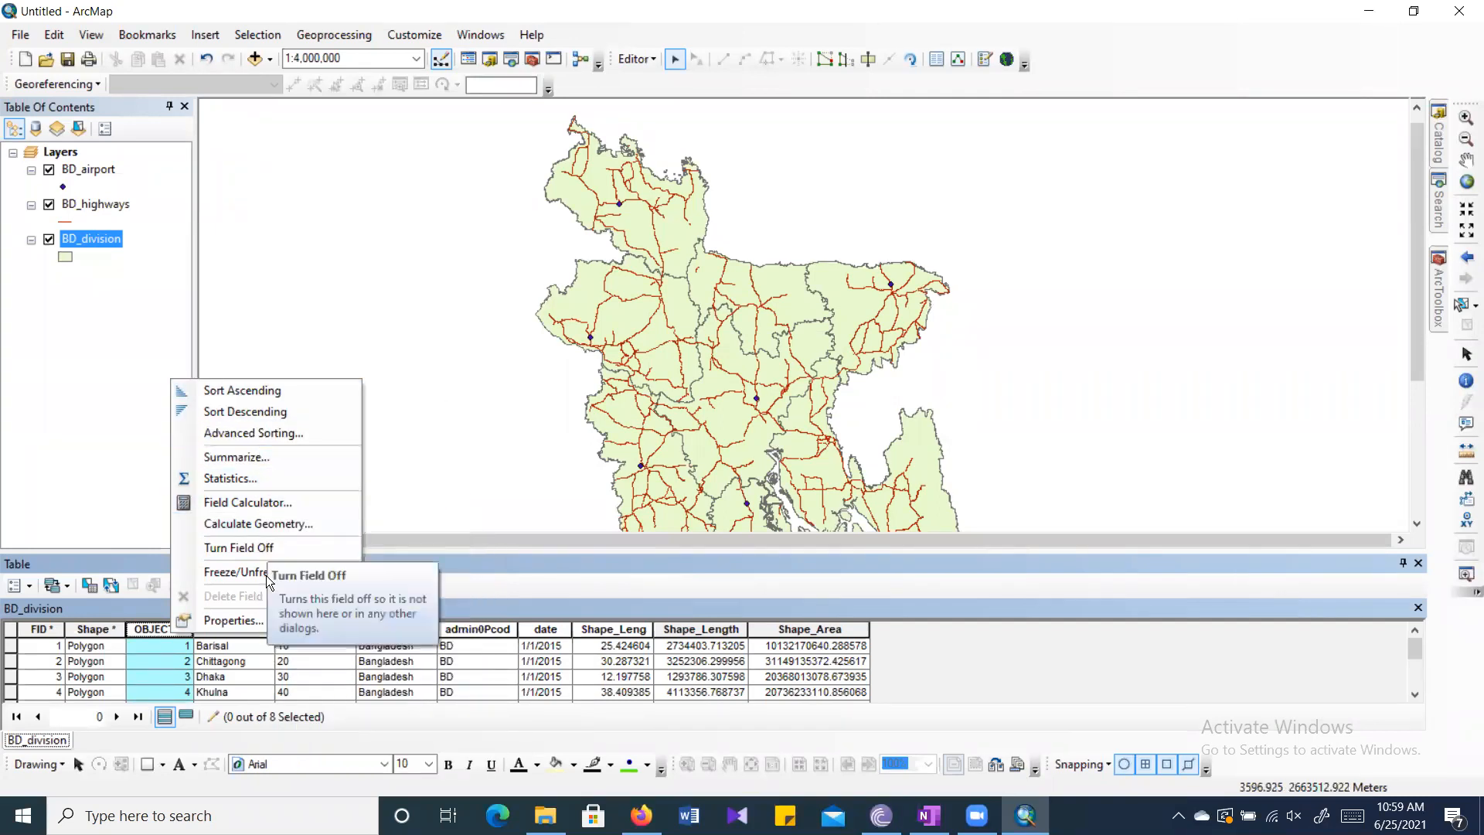
left_click(266, 614)
left_click(709, 239)
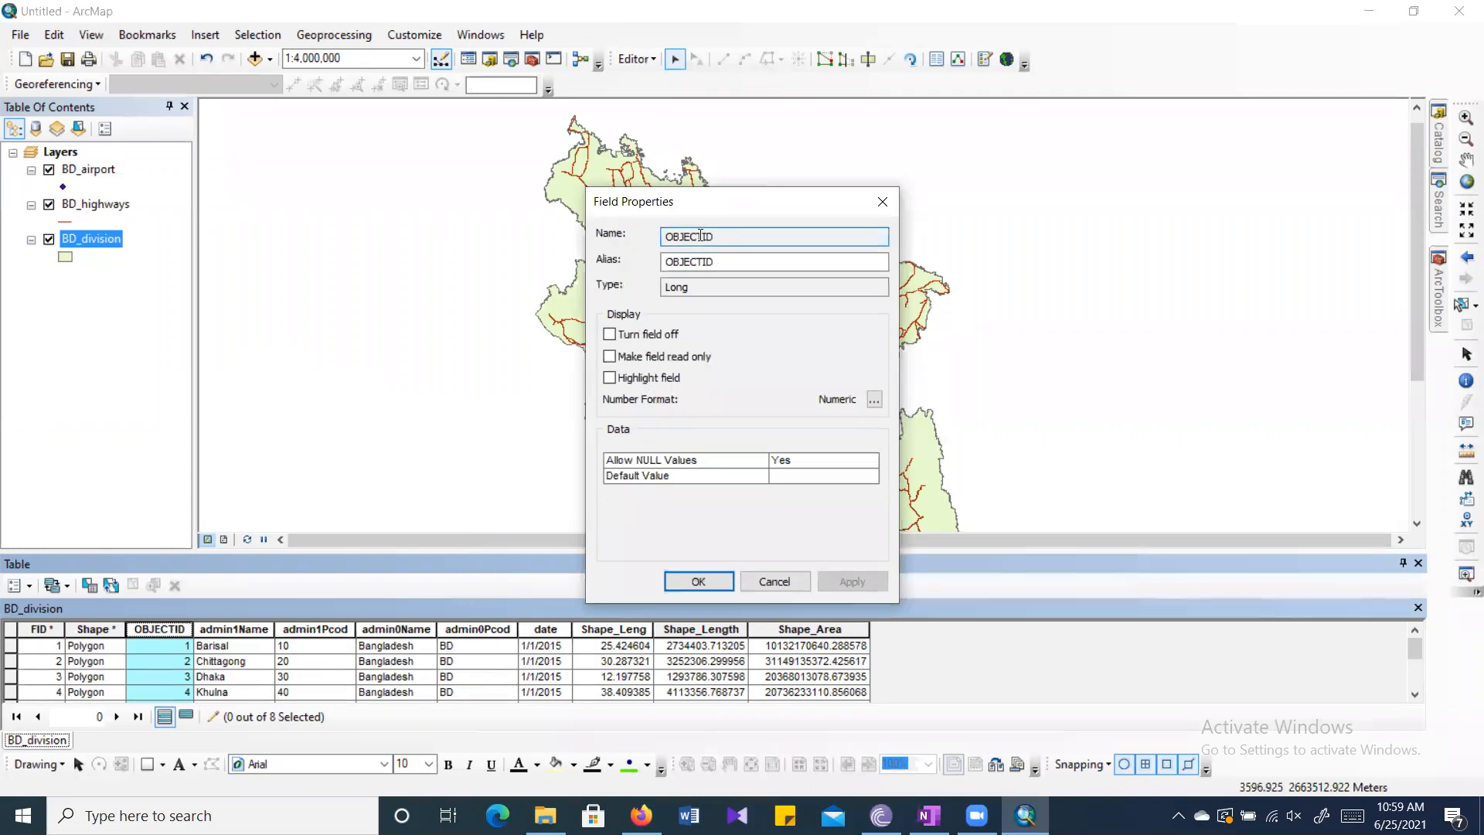
left_click_drag(717, 236, 669, 239)
left_click(731, 260)
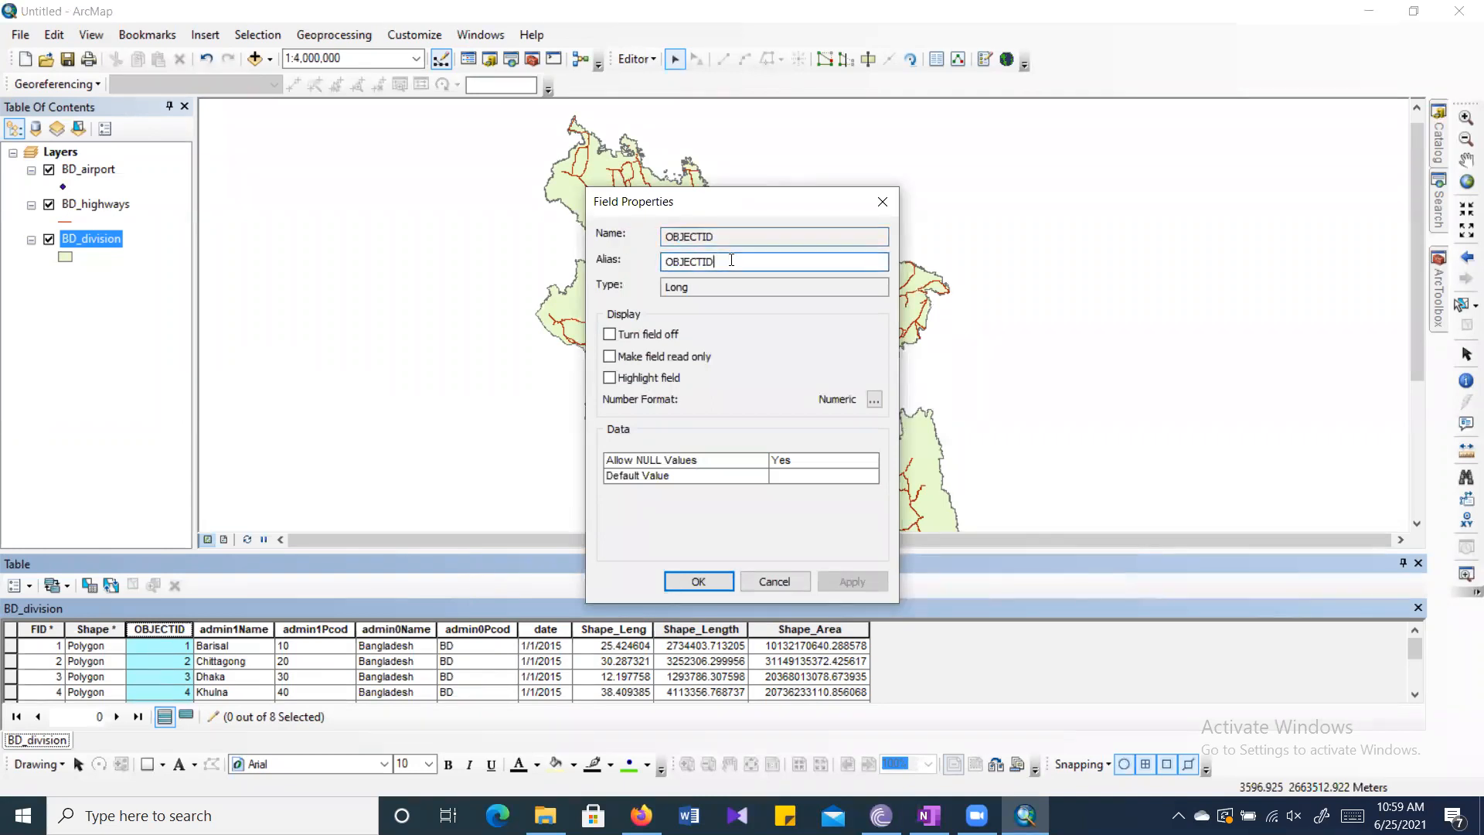
type("123")
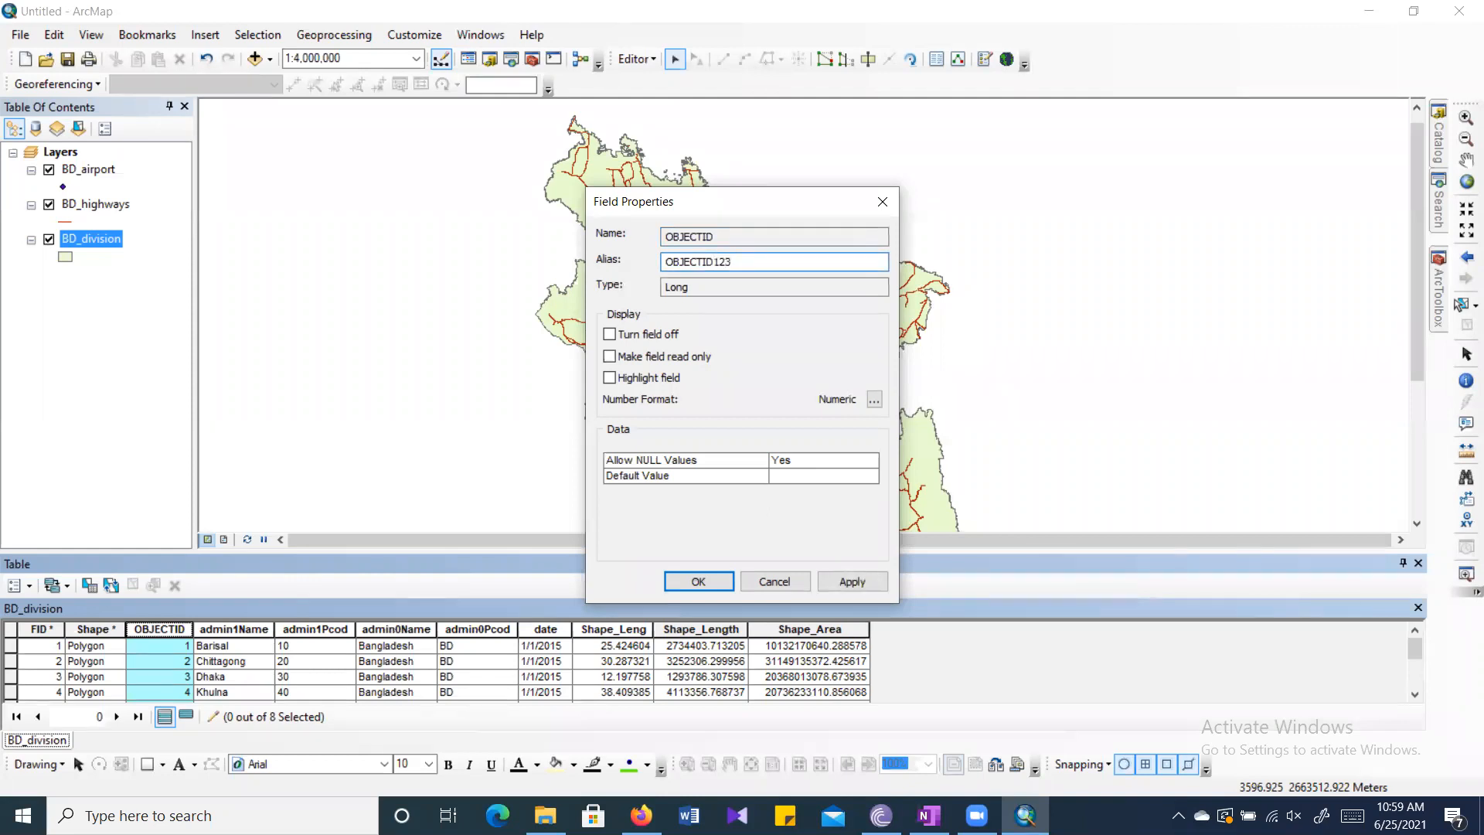
left_click(862, 580)
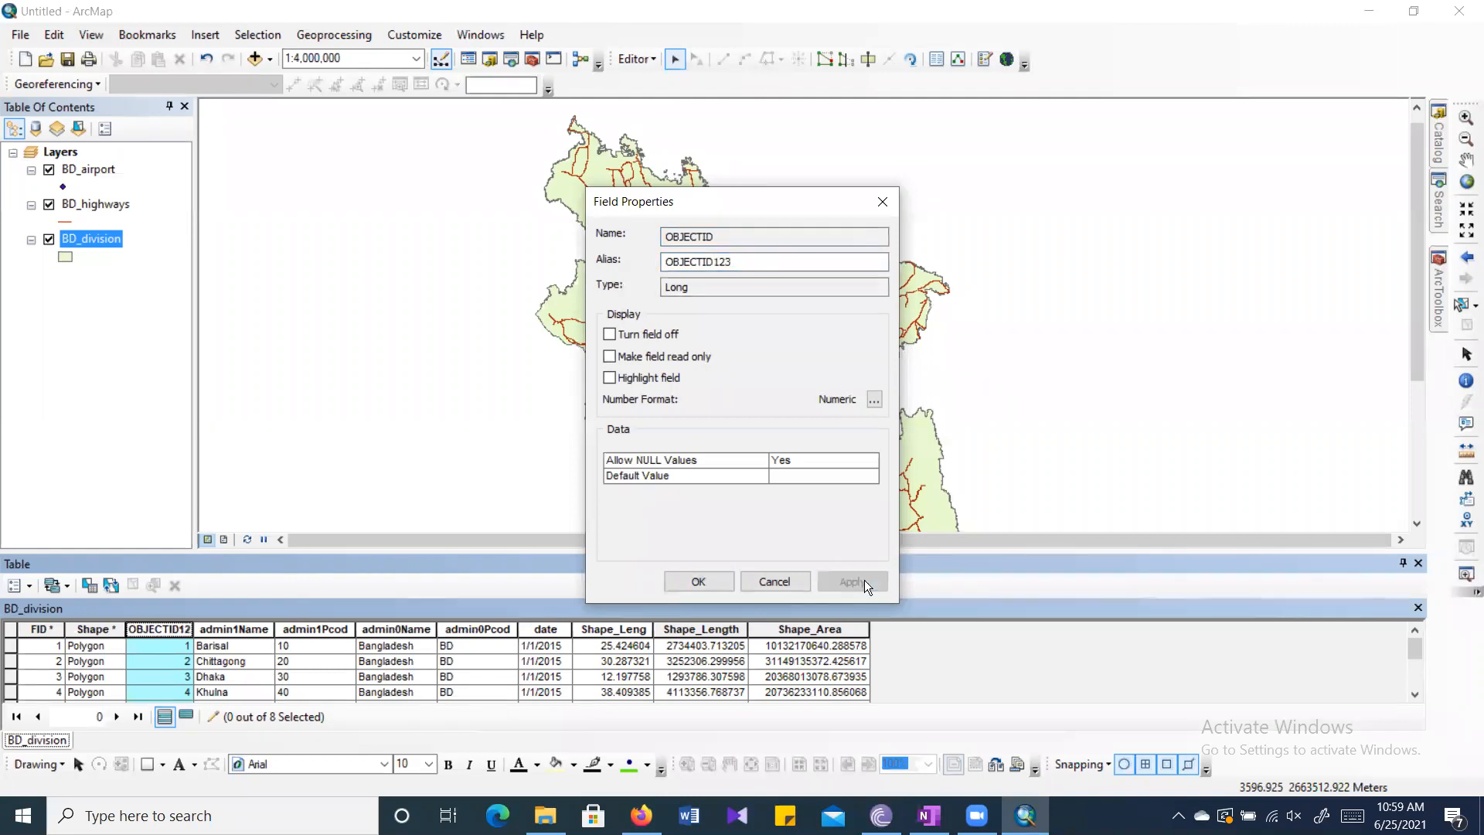
Restore the field's alias to OBJECTID, apply it, dismiss the notification and close the field properties.
left_click(760, 264)
key("BackSpace")
key("BackSpace")
key("BackSpace")
left_click(867, 581)
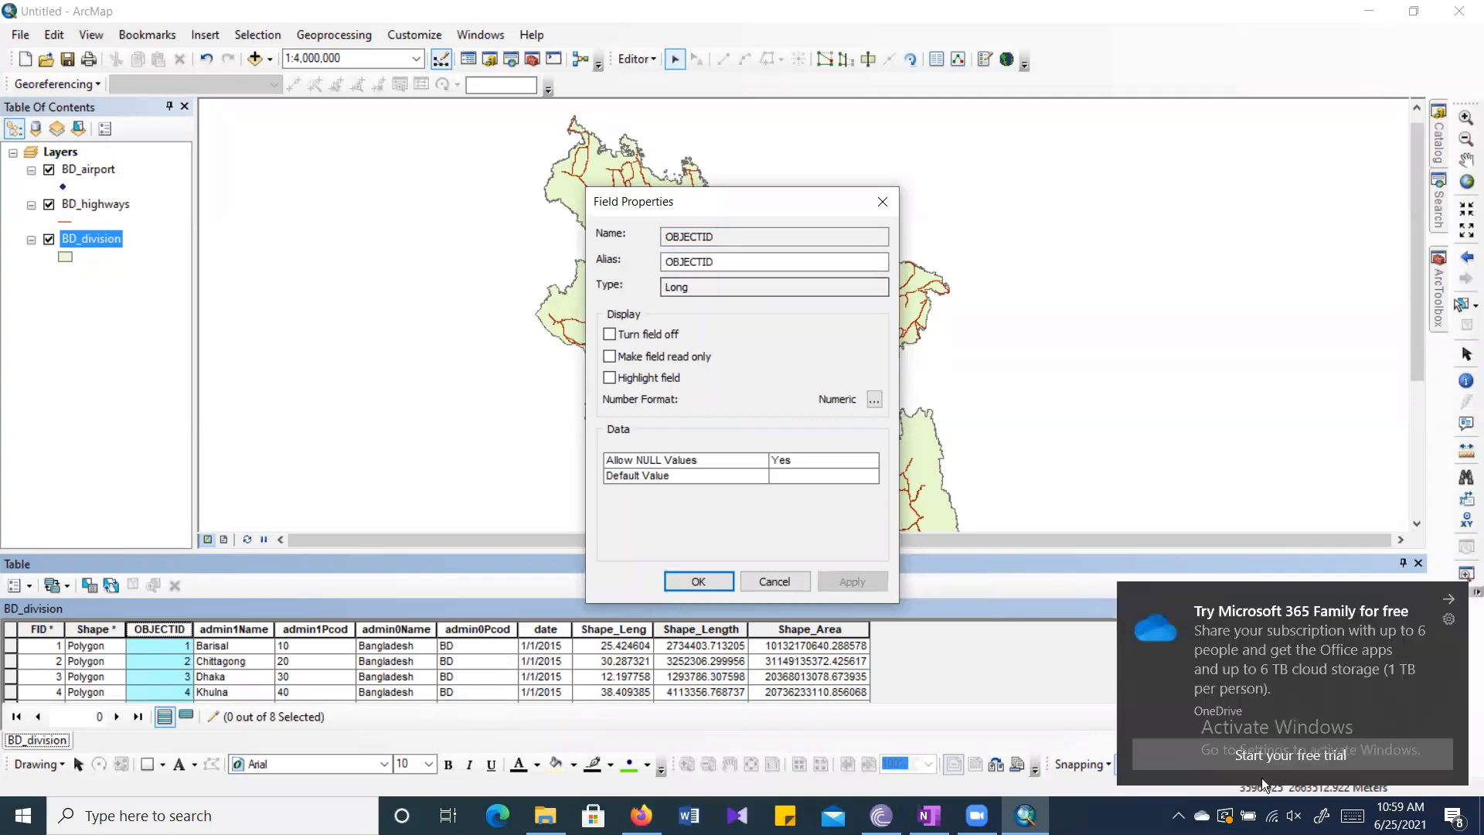
left_click(1445, 601)
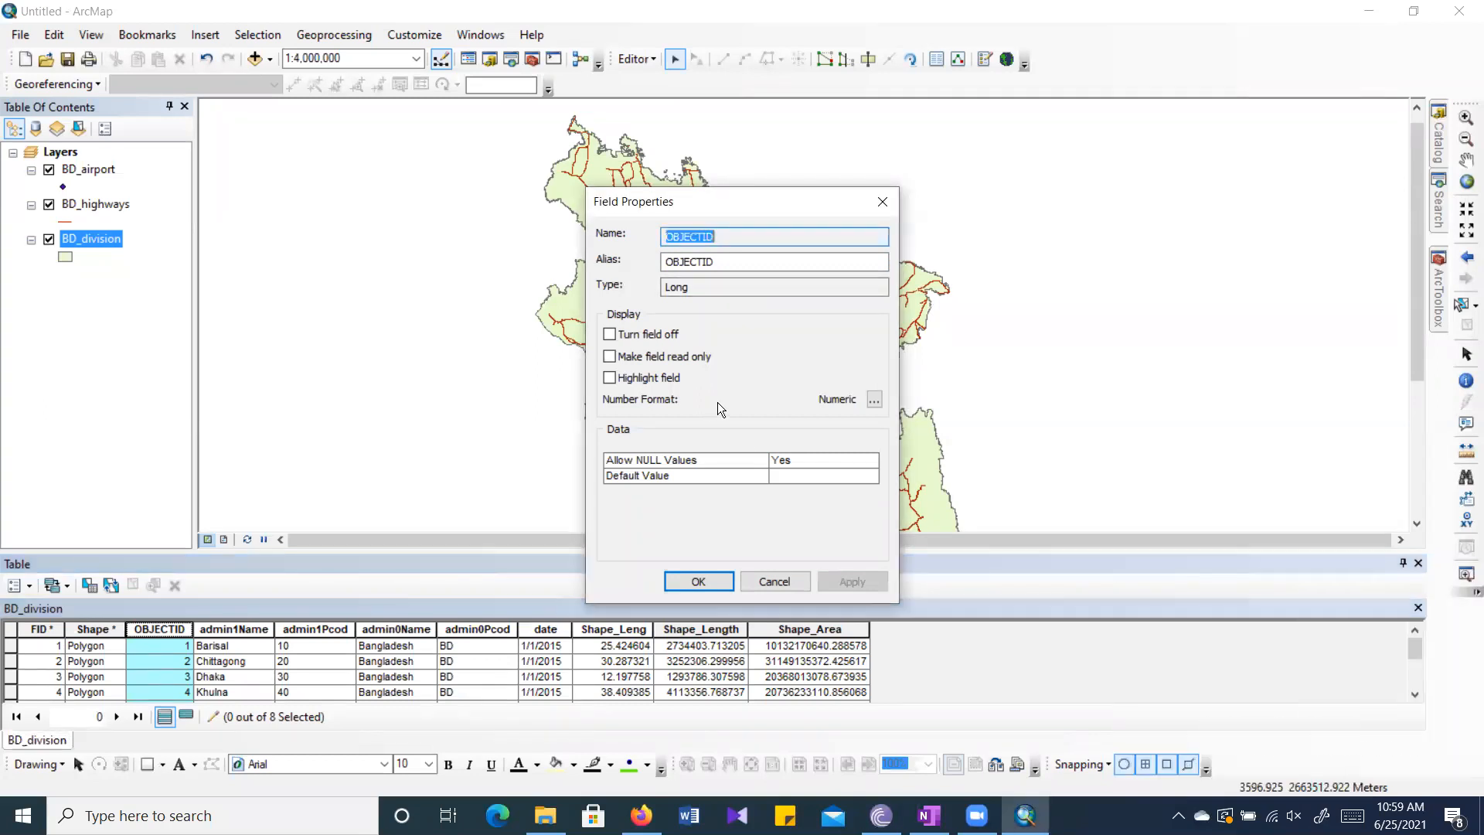
left_click(730, 234)
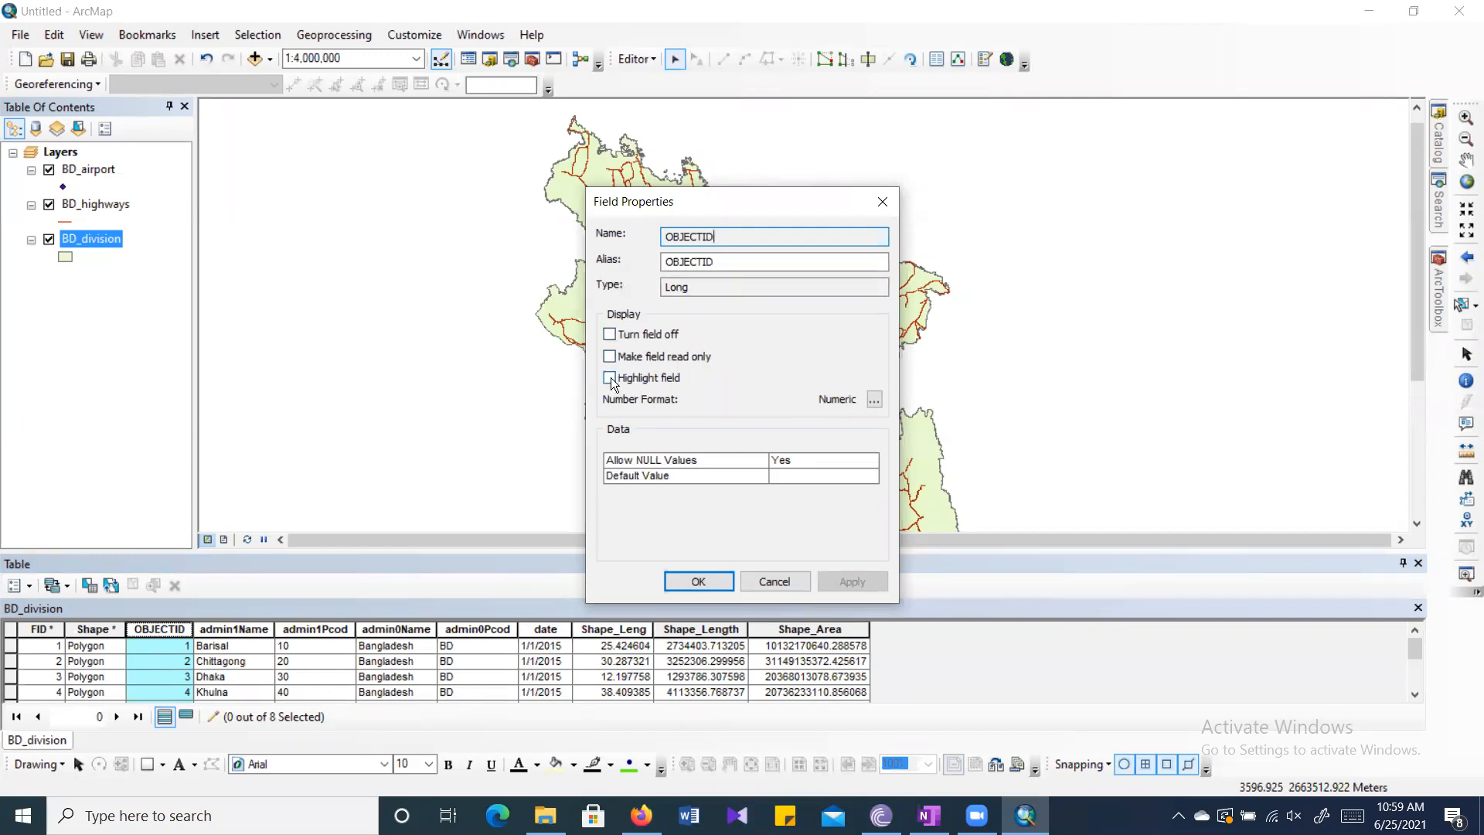
left_click(882, 202)
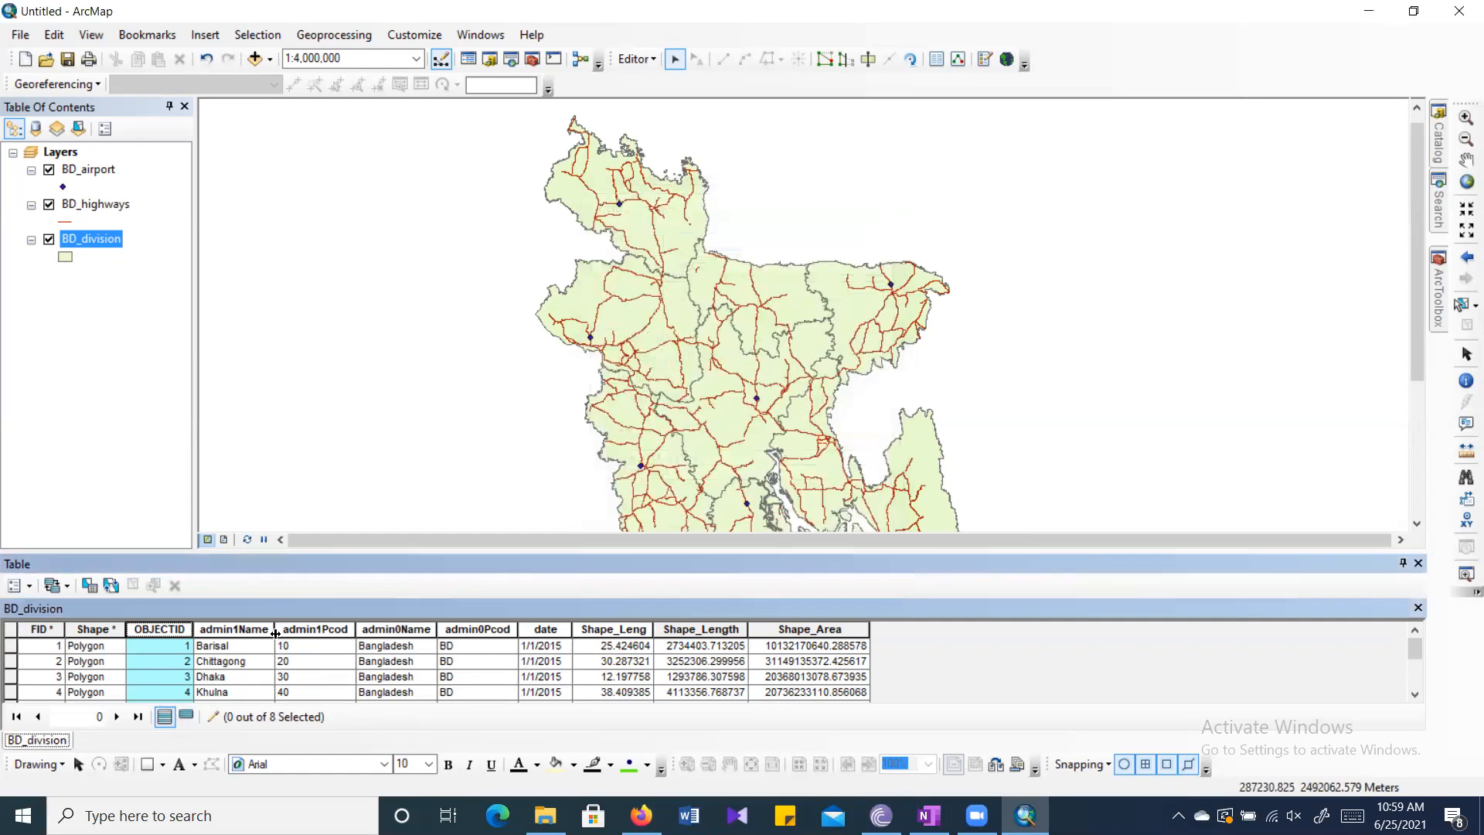
Replace the first record's admin1Name value with wdwdw, and overwrite that with Barishal.
left_click(250, 630)
left_click(238, 646)
type("wdwdw")
key("Return")
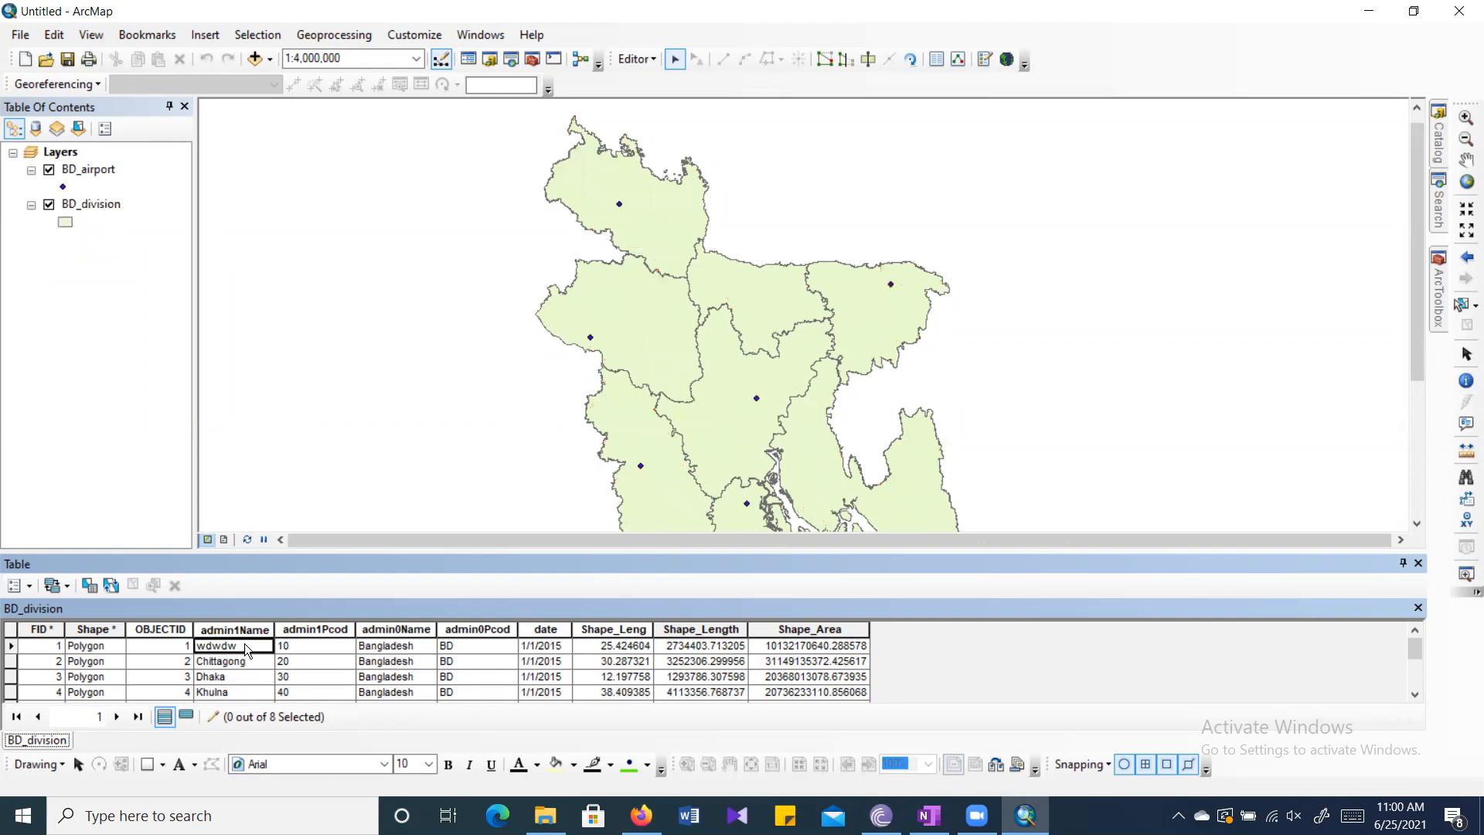
type("Barishal")
key("Return")
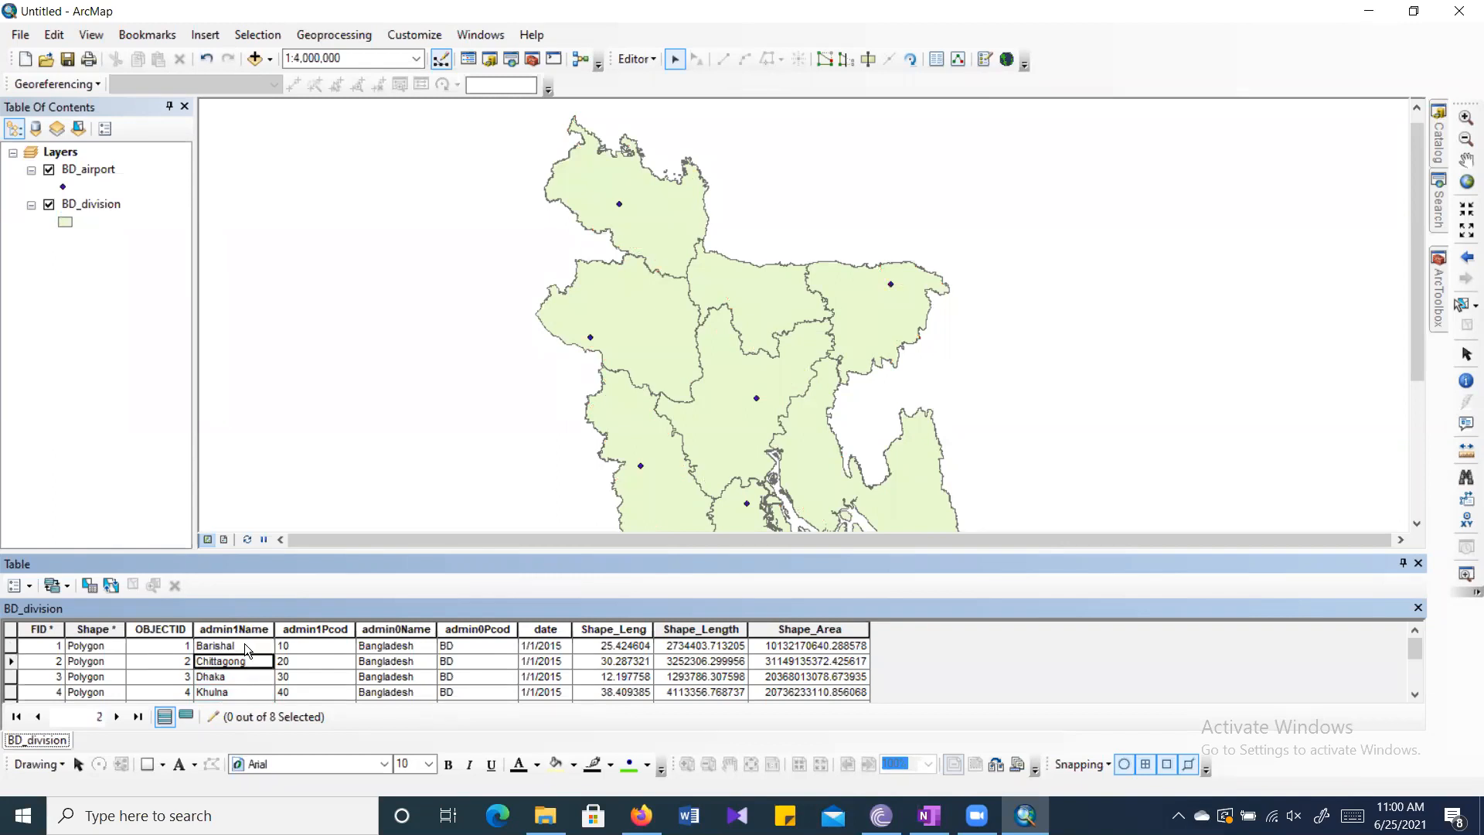
Select the FID column, view the Select by Attributes dialog and close it without running a query.
left_click(23, 646)
left_click(43, 630)
left_click(43, 630)
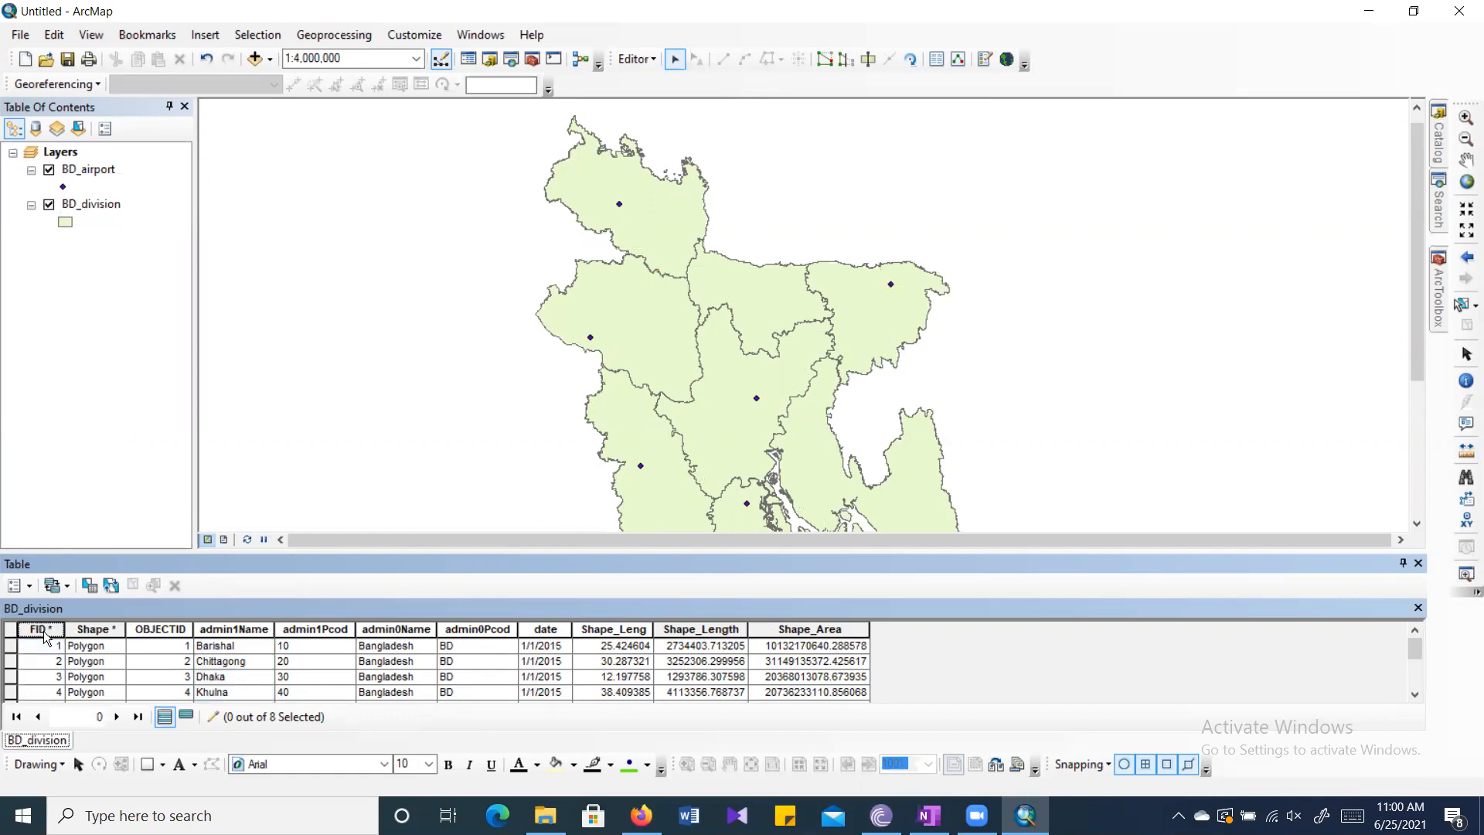
left_click(90, 586)
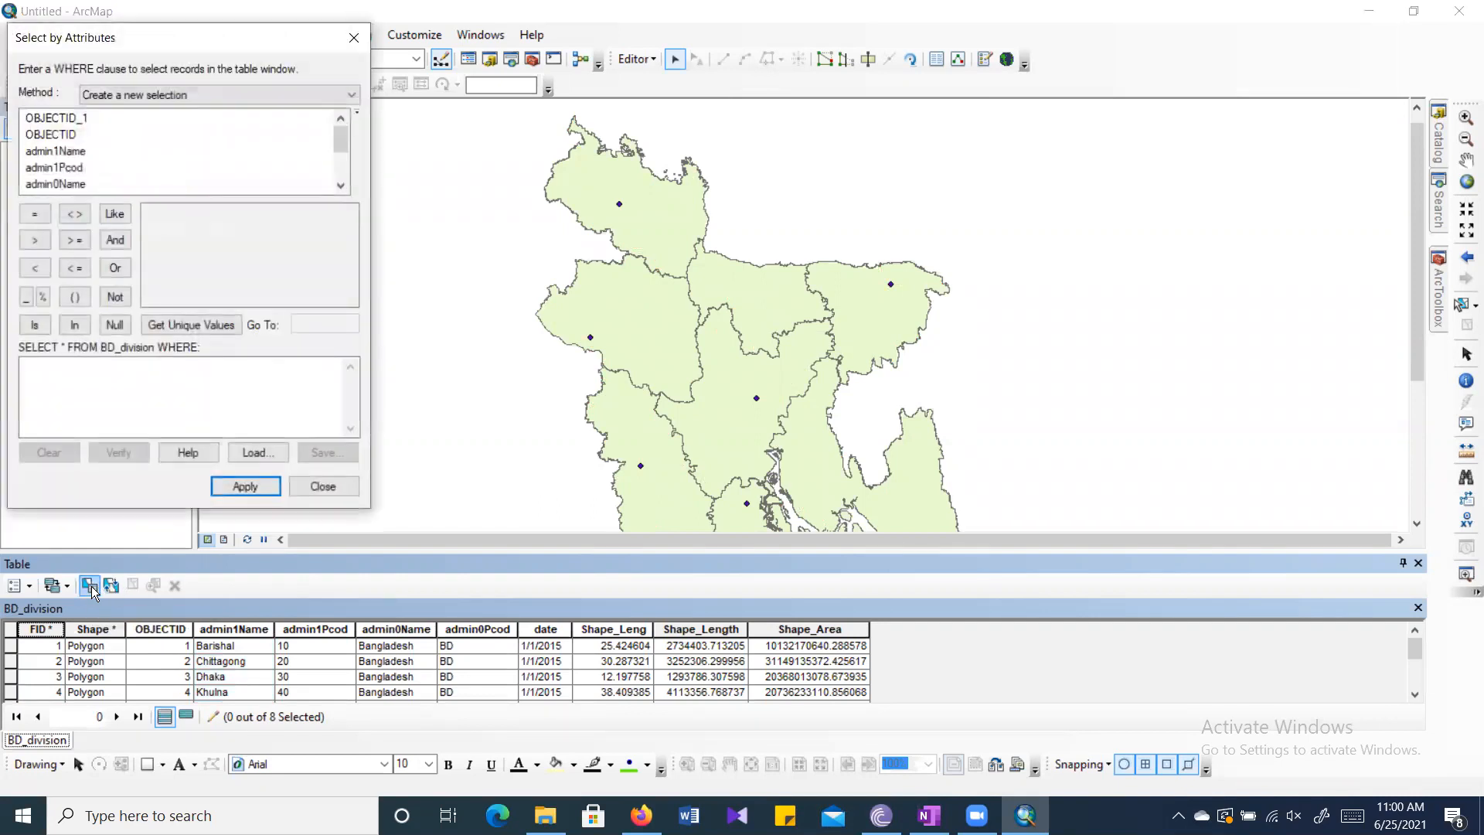
left_click(351, 40)
Examine the Shape_Length column and the date cell of the Dhaka record.
left_click(713, 630)
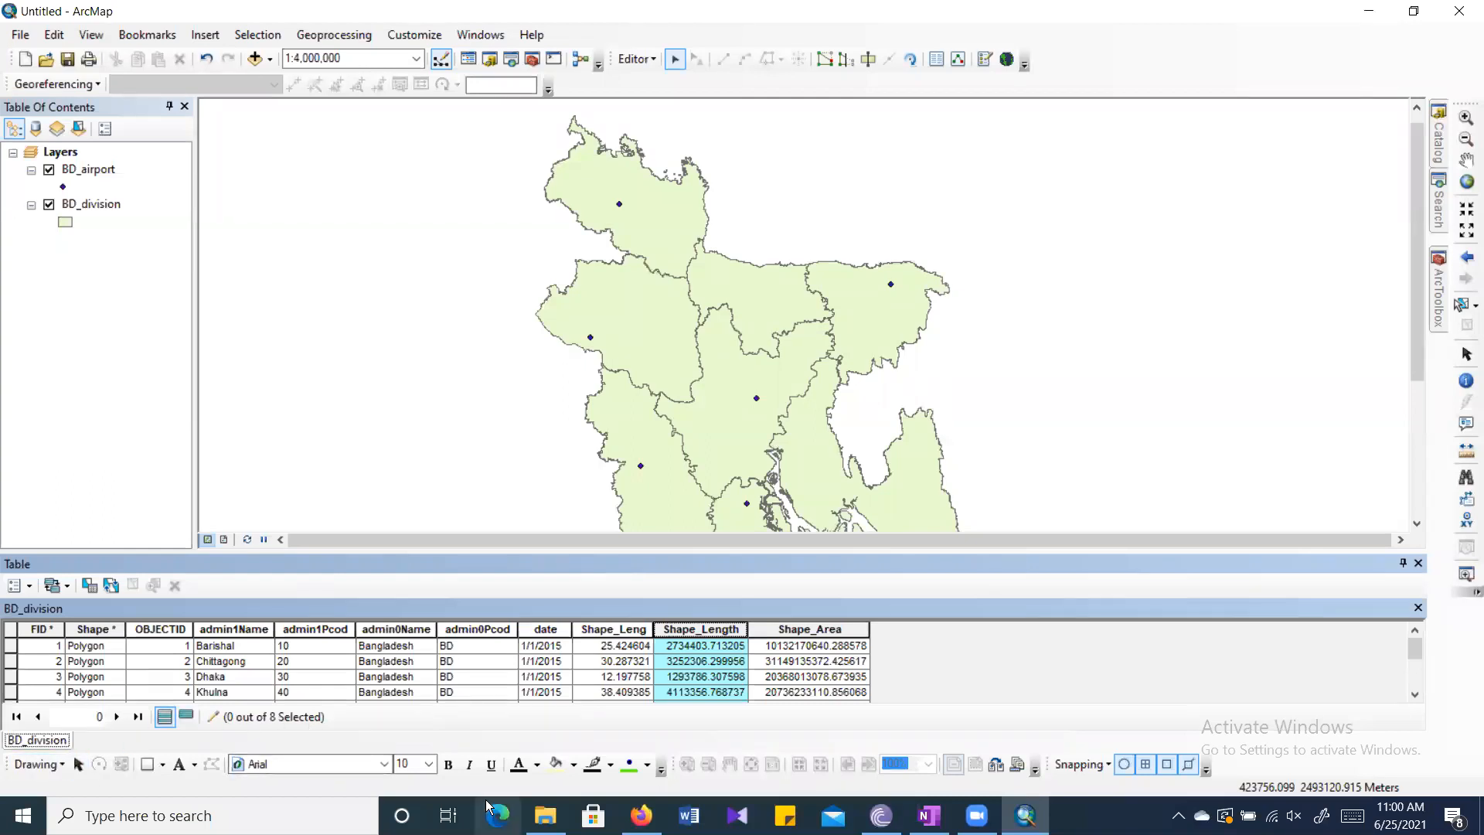
left_click(669, 677)
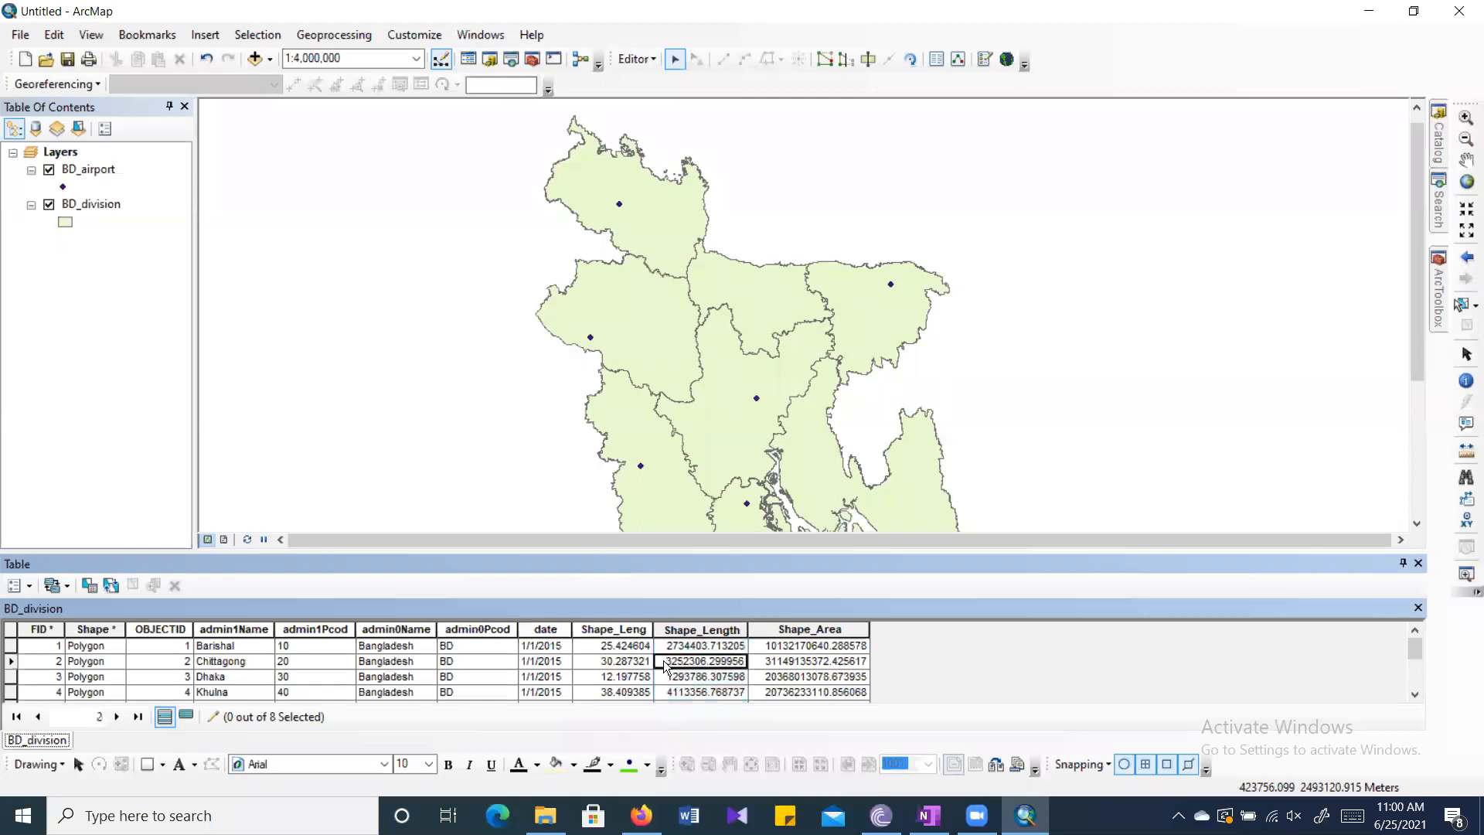
left_click(555, 679)
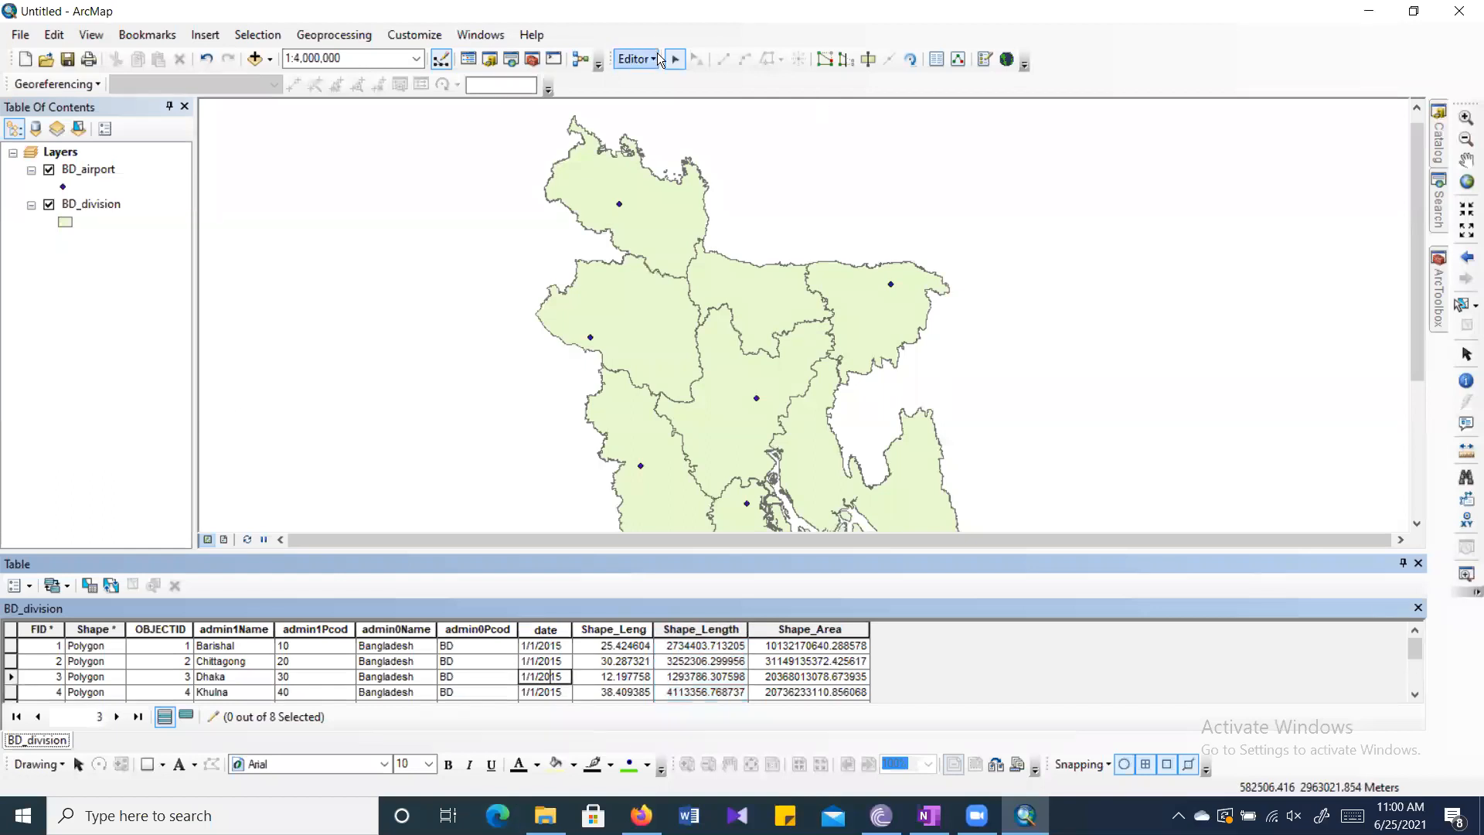
Stop the edit session without saving the edits and check the admin1Name and admin1Pcod cells of the Chittagong record.
left_click(637, 58)
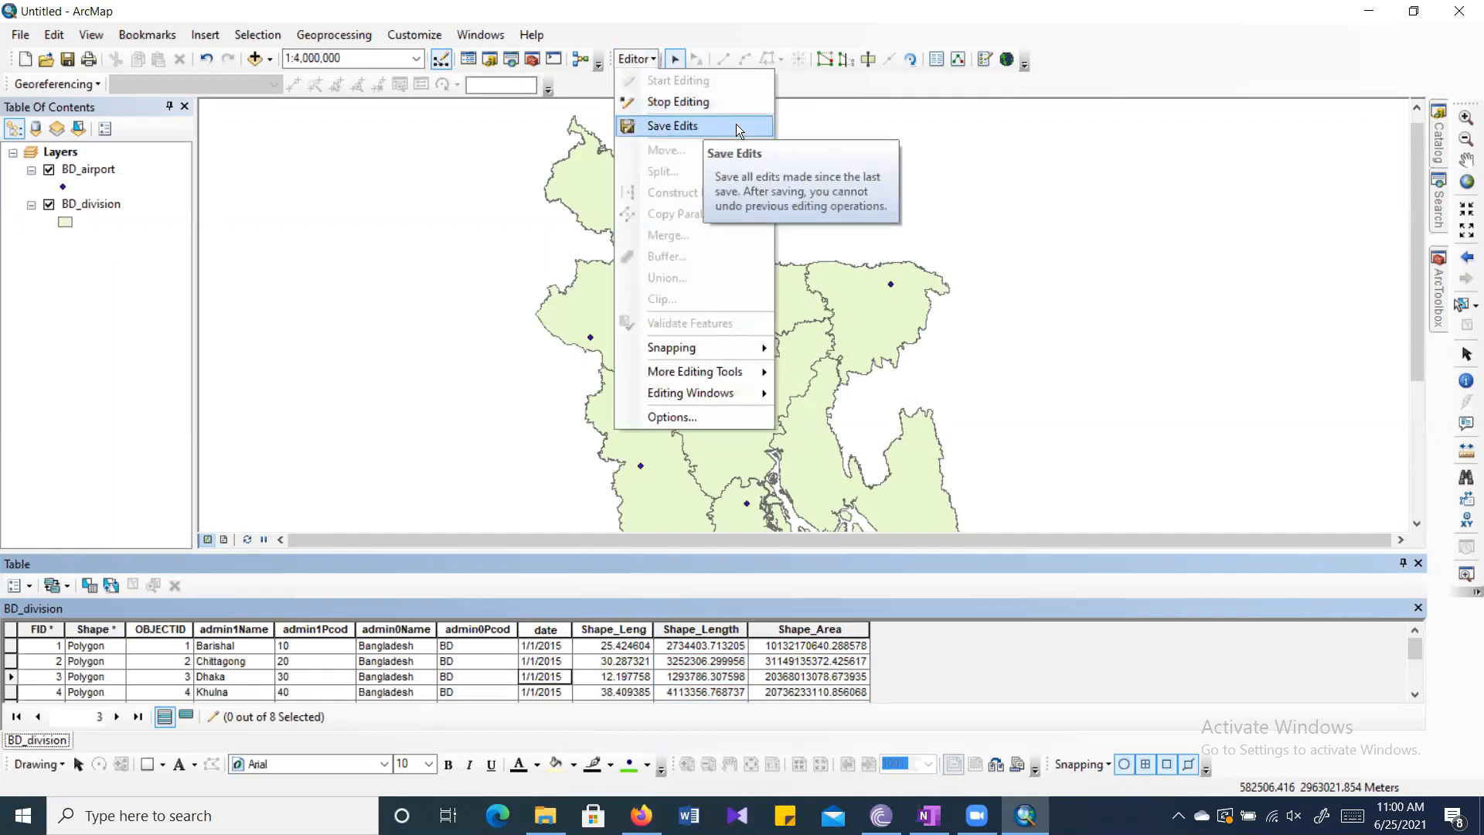
left_click(723, 105)
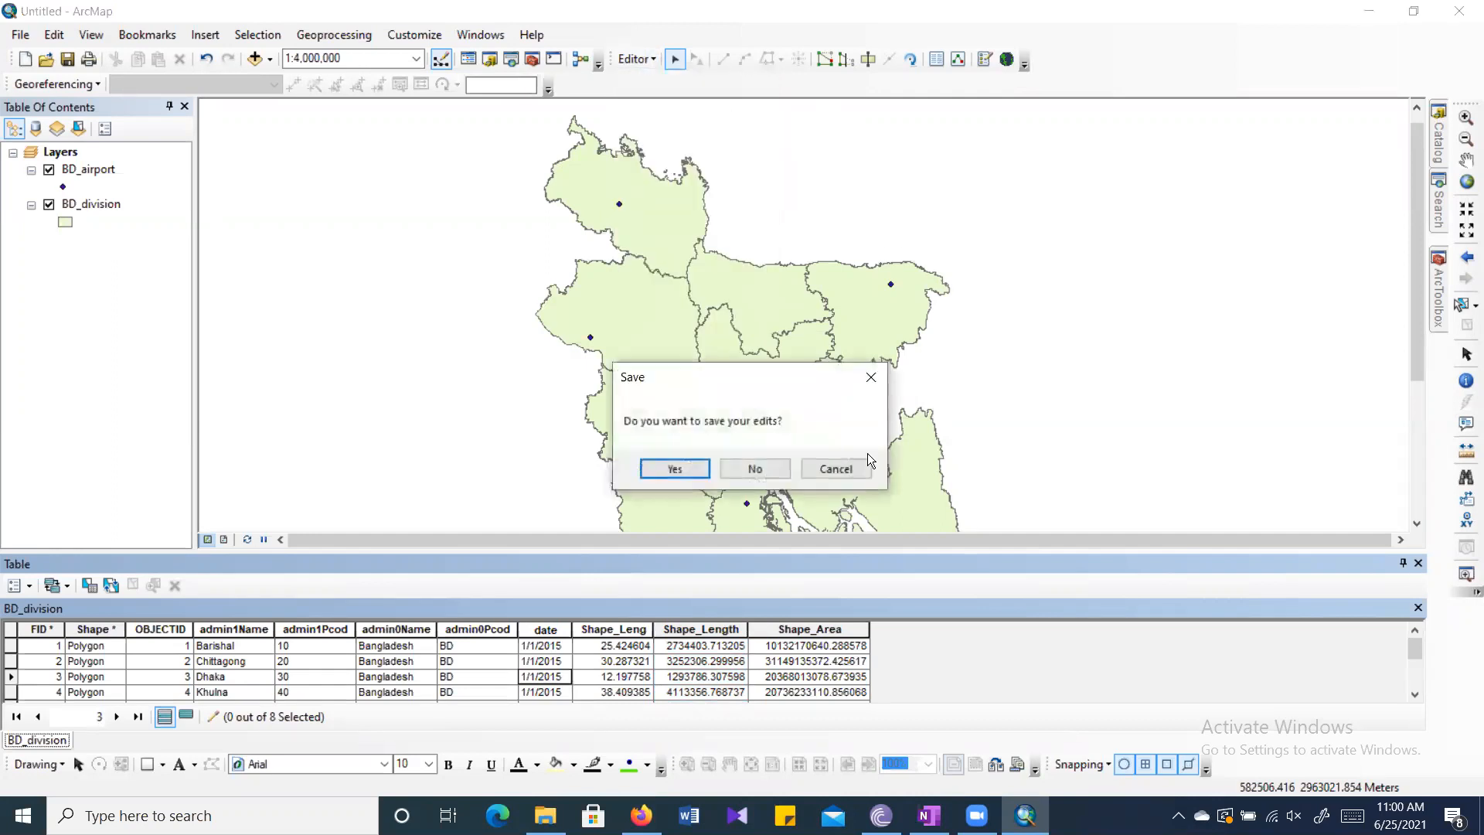
left_click(766, 467)
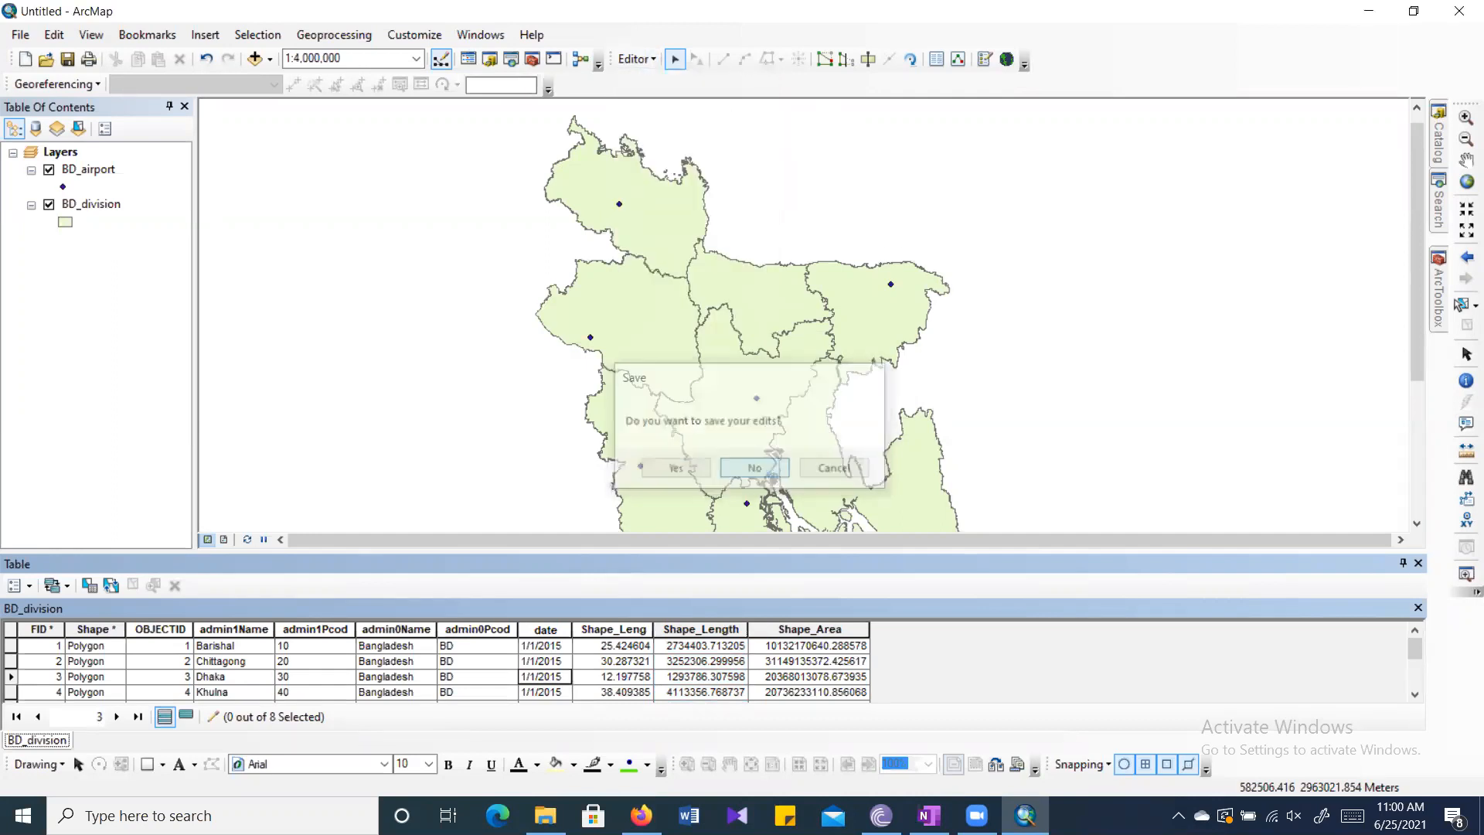
left_click(249, 658)
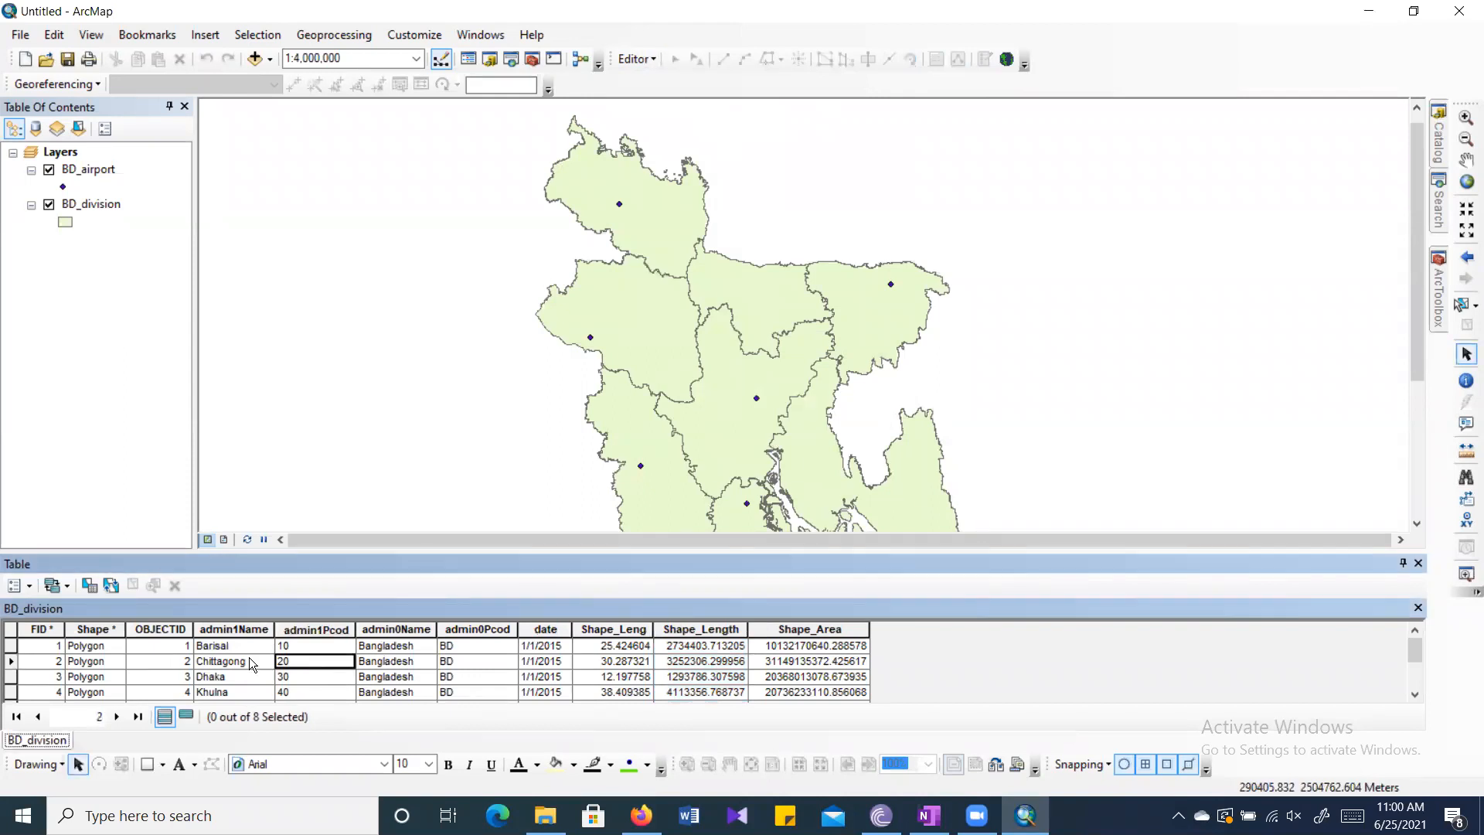
left_click(339, 658)
Start a new edit session on the BD_division layer and activate cells in the admin1Pcod and admin0Name columns.
left_click(645, 59)
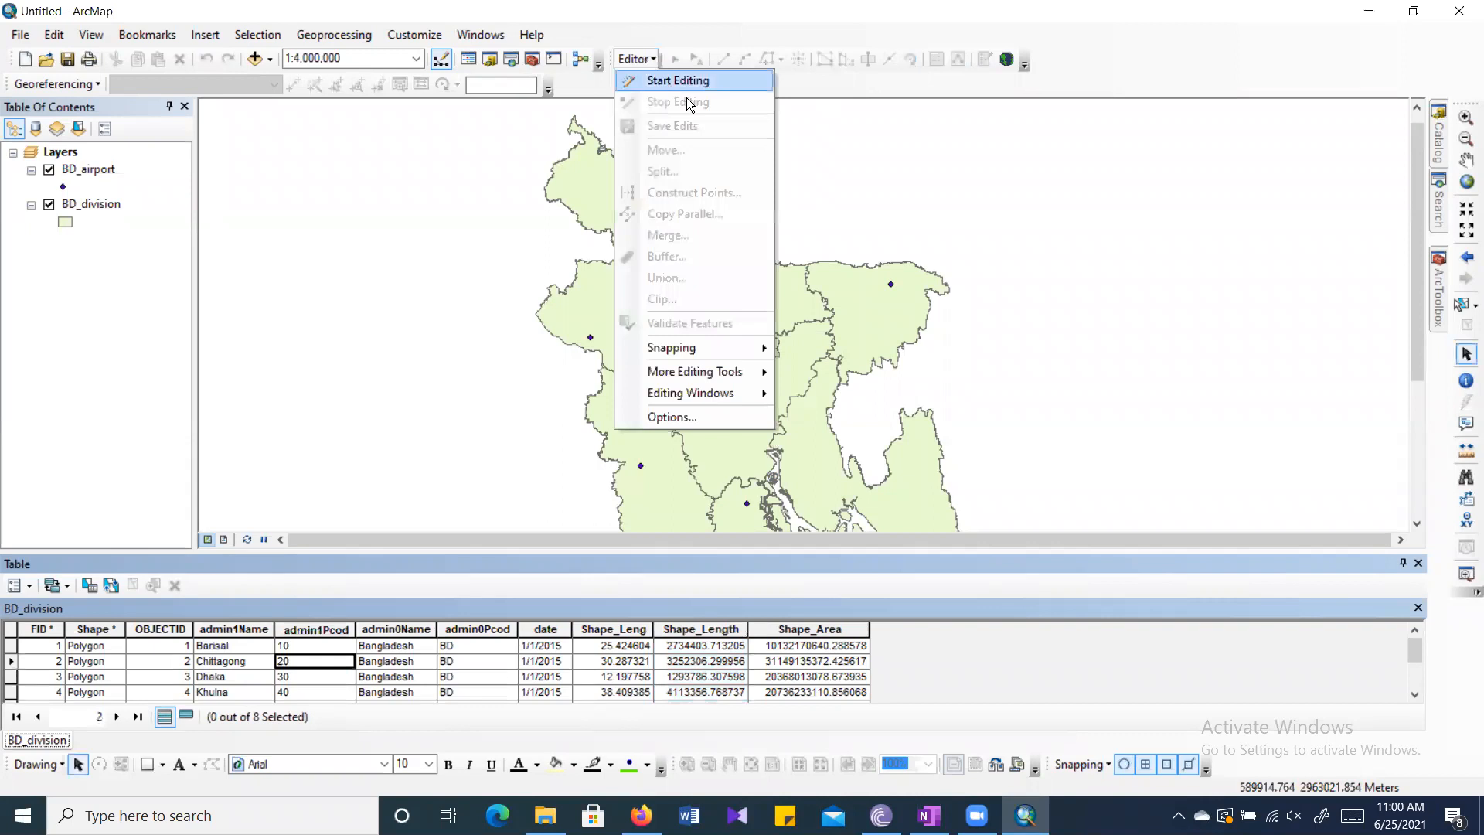
left_click(648, 58)
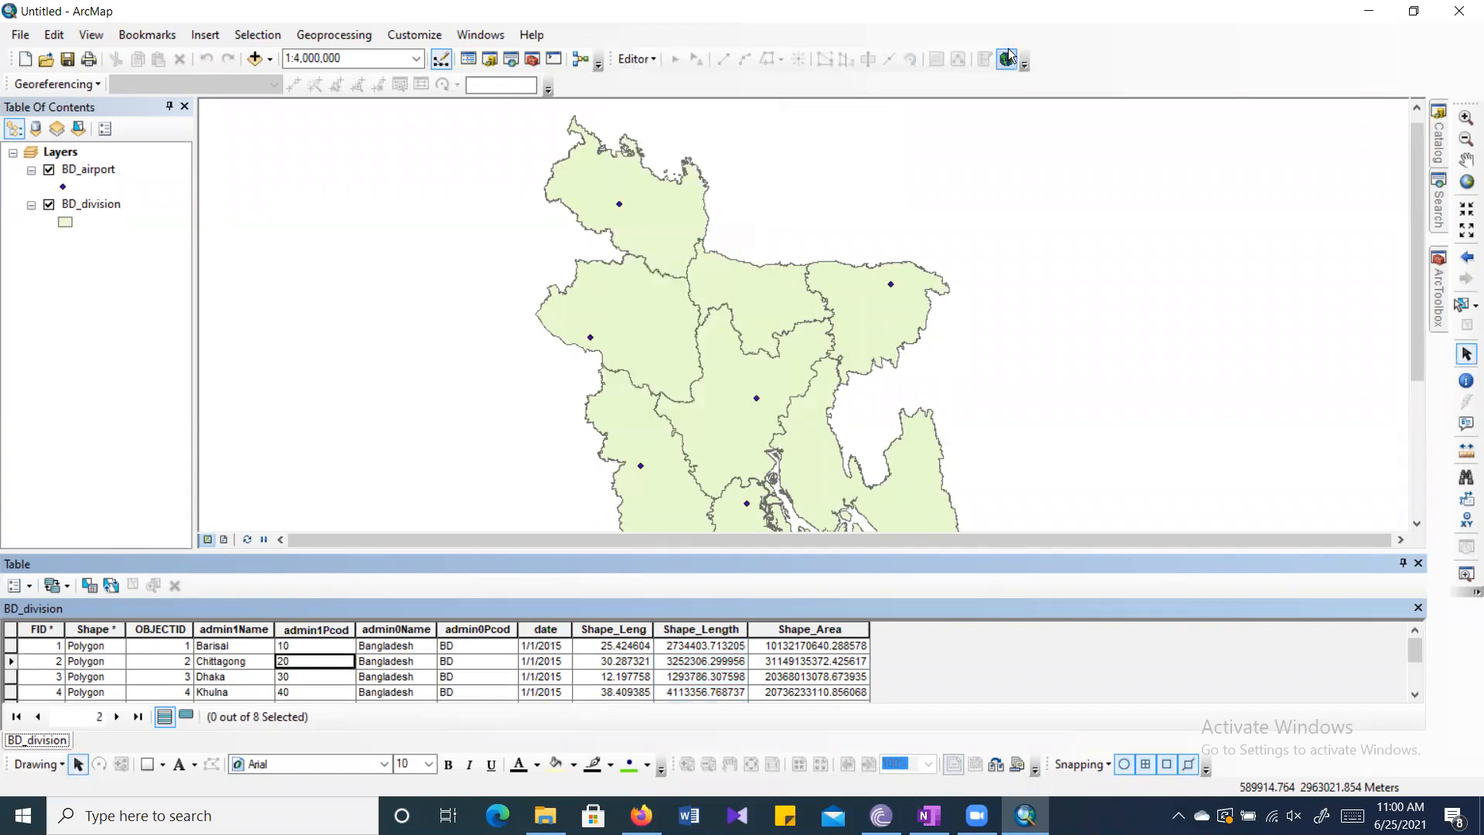
left_click(631, 60)
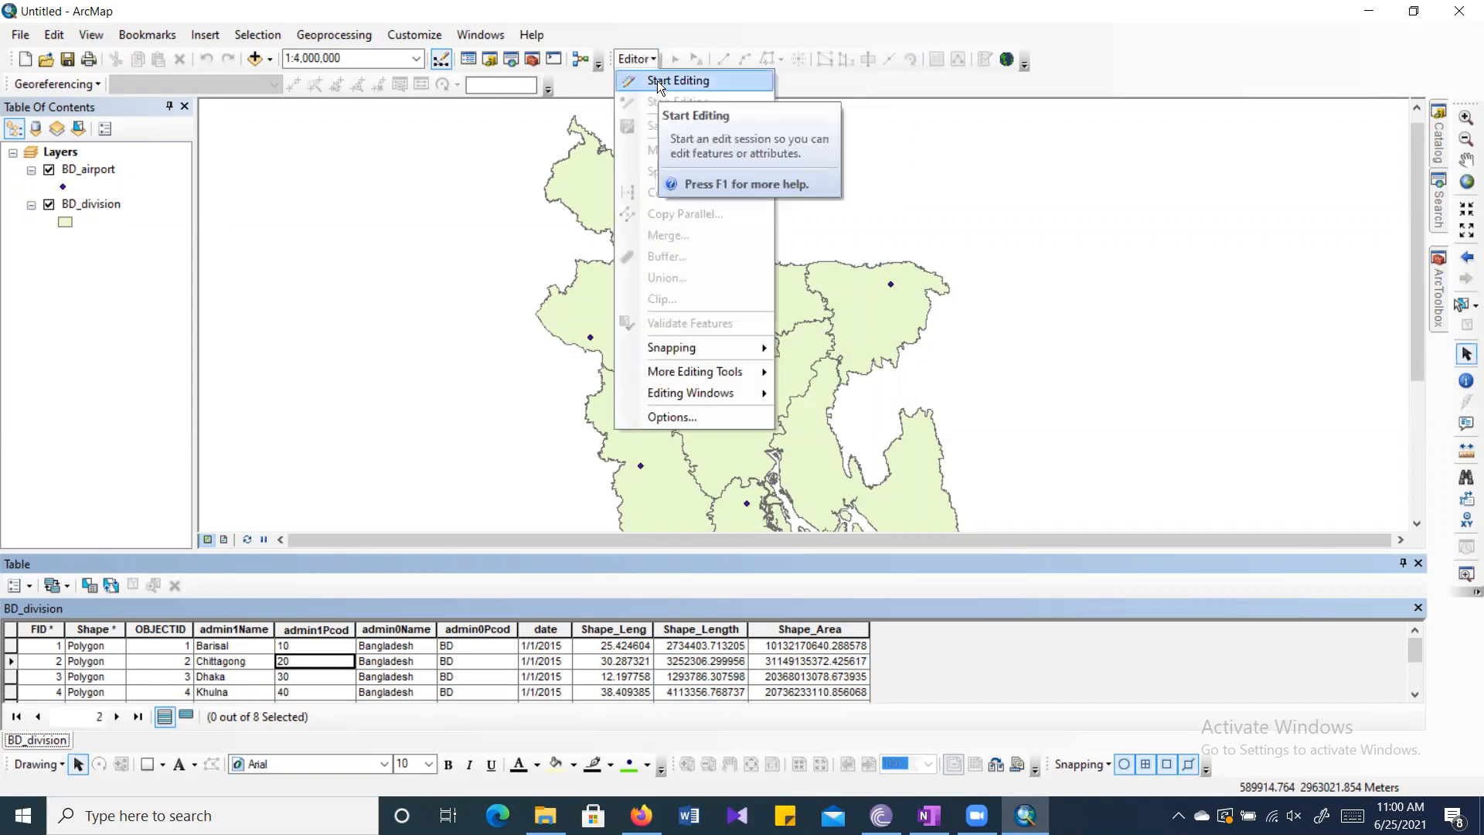
left_click(656, 80)
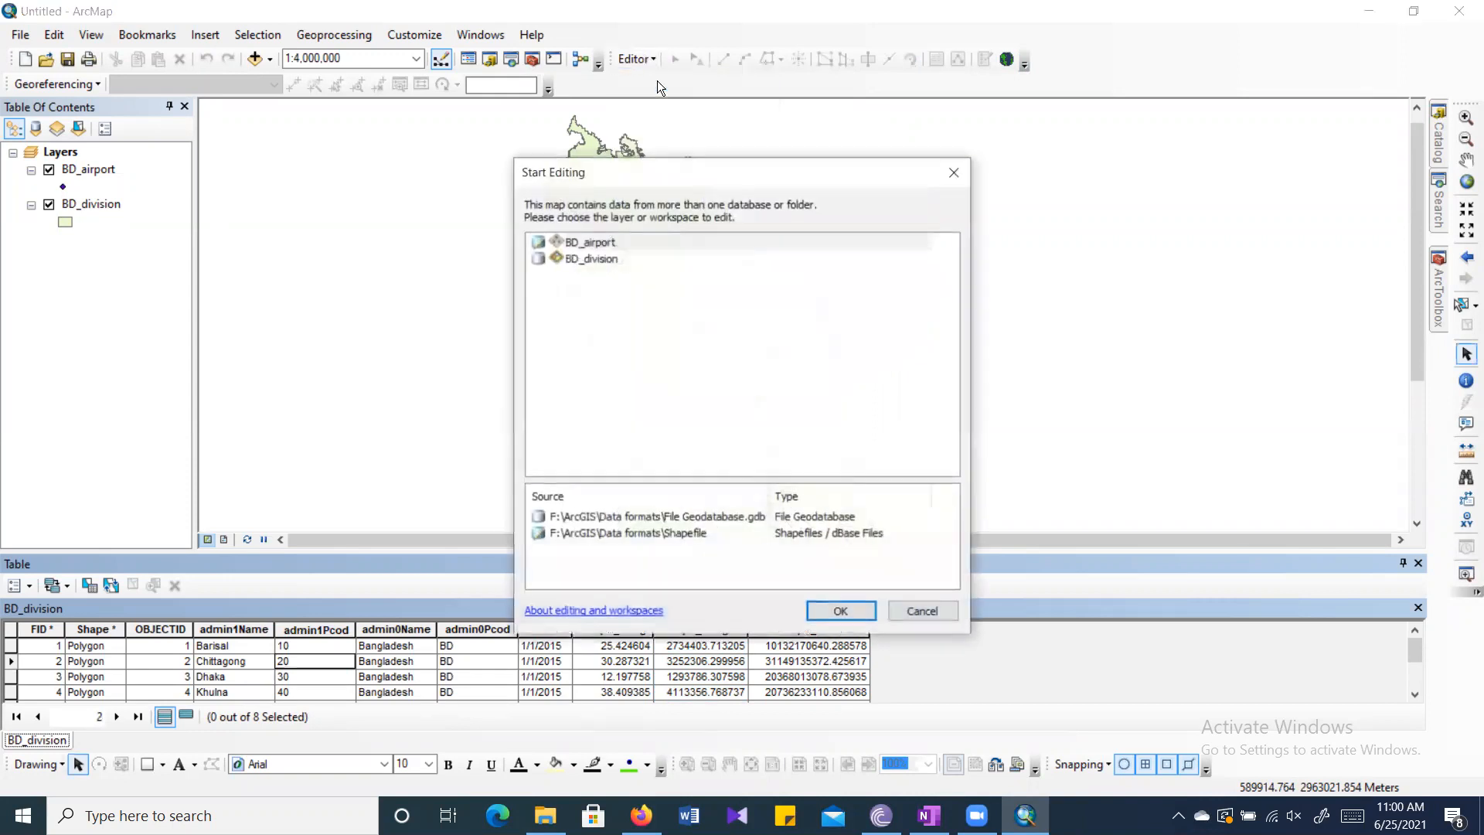
left_click(612, 258)
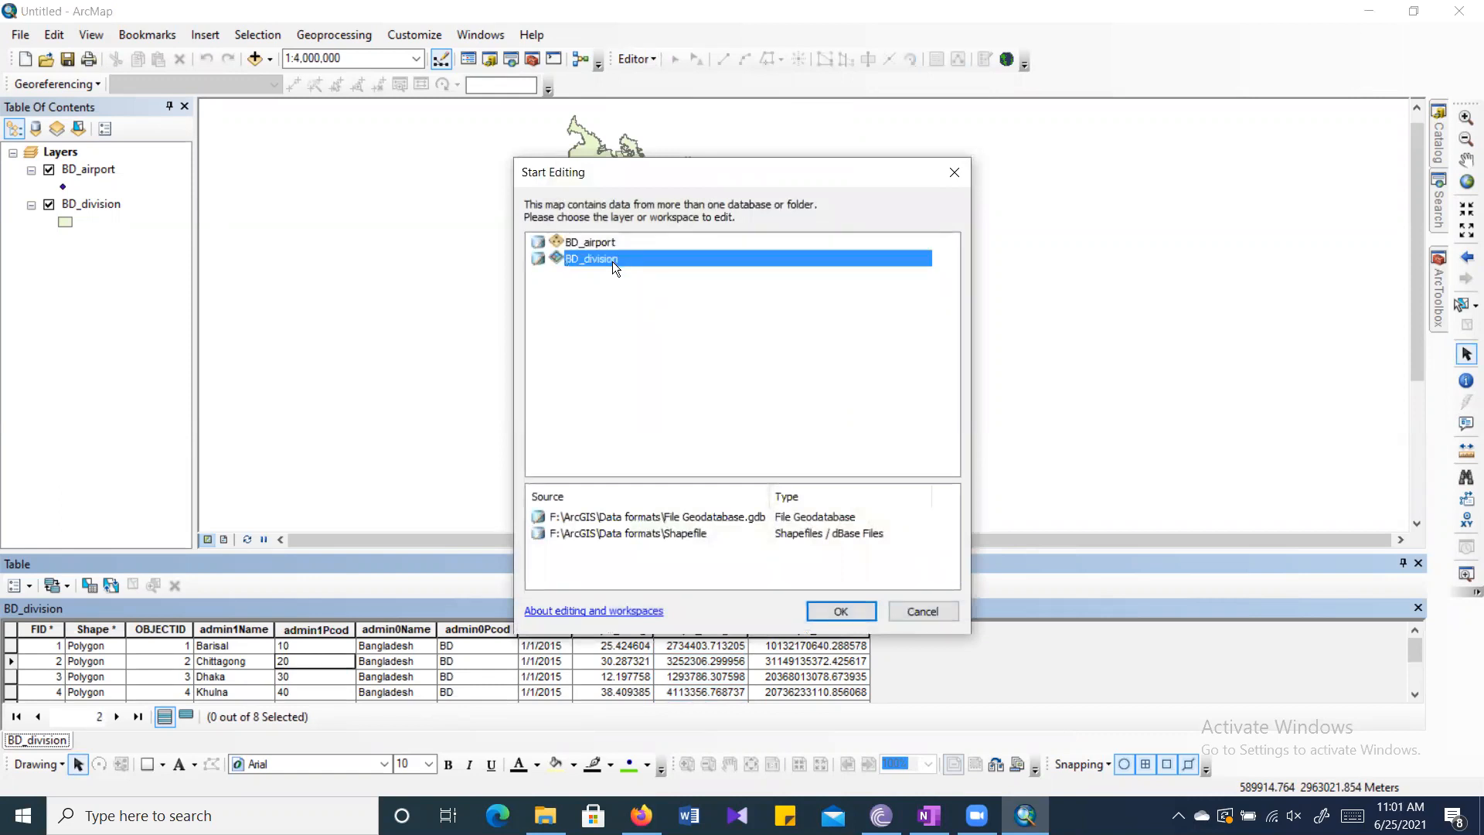
left_click(854, 606)
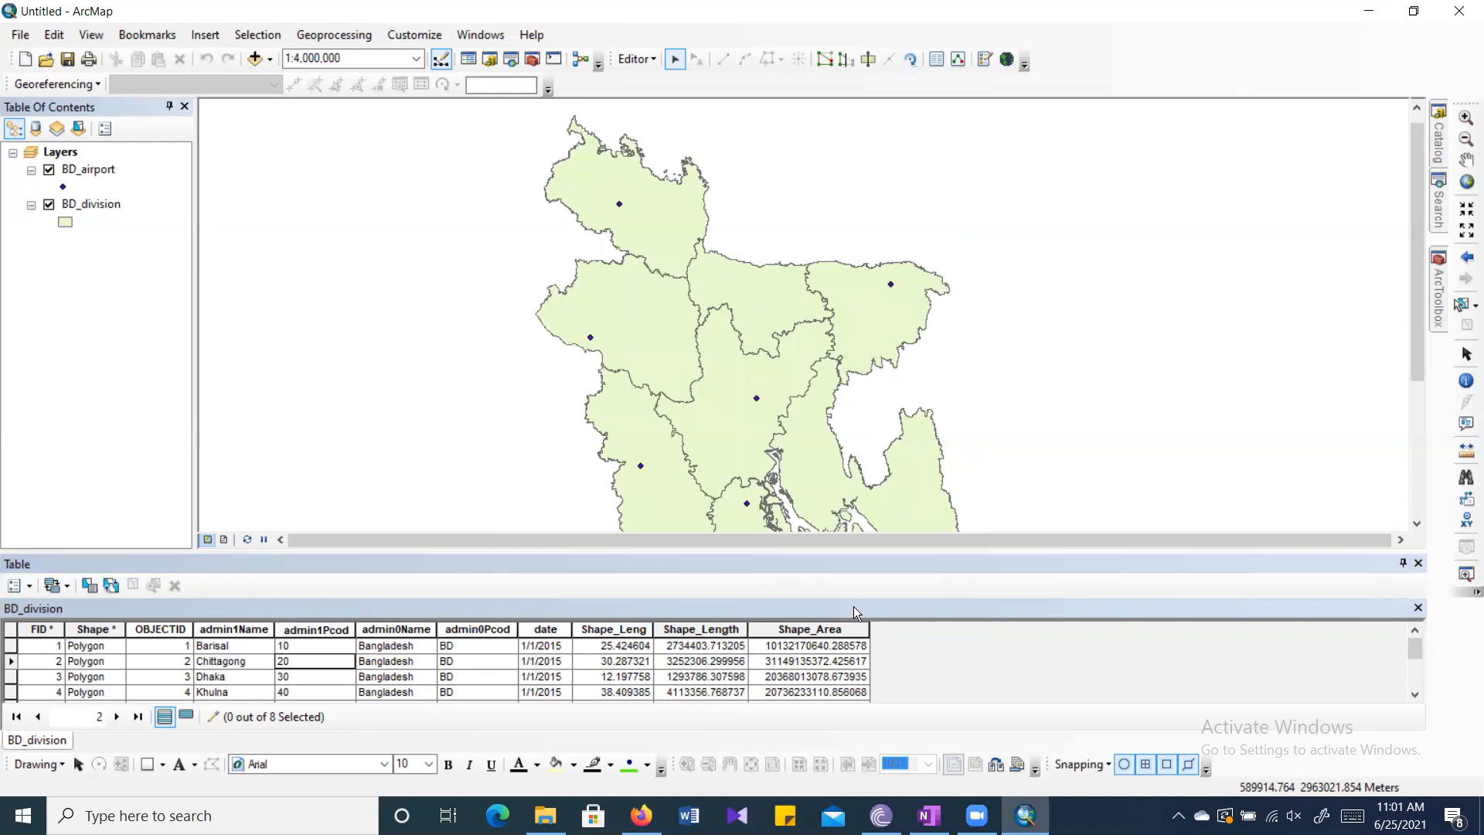
left_click(296, 665)
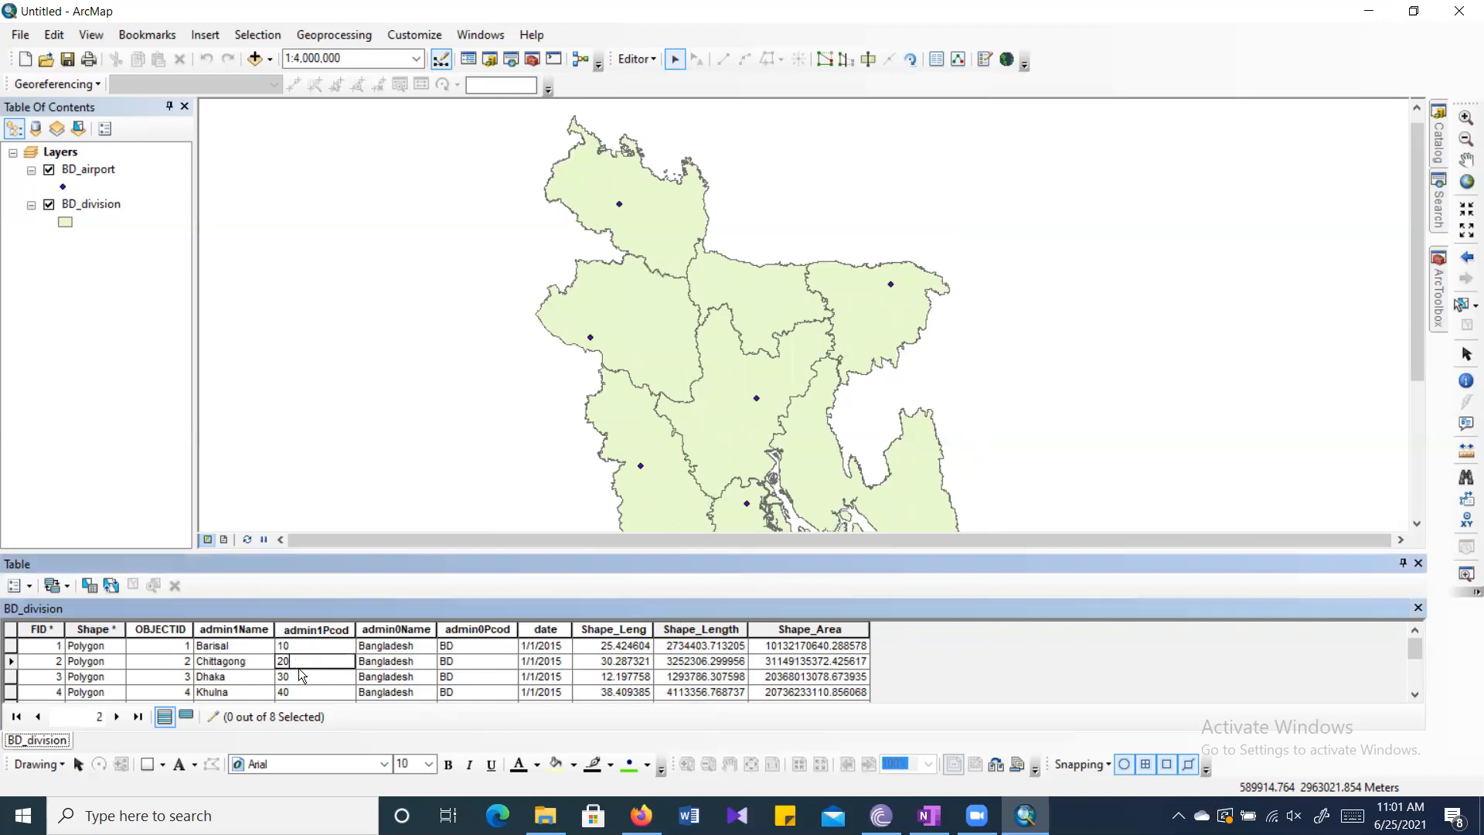
key("Tab")
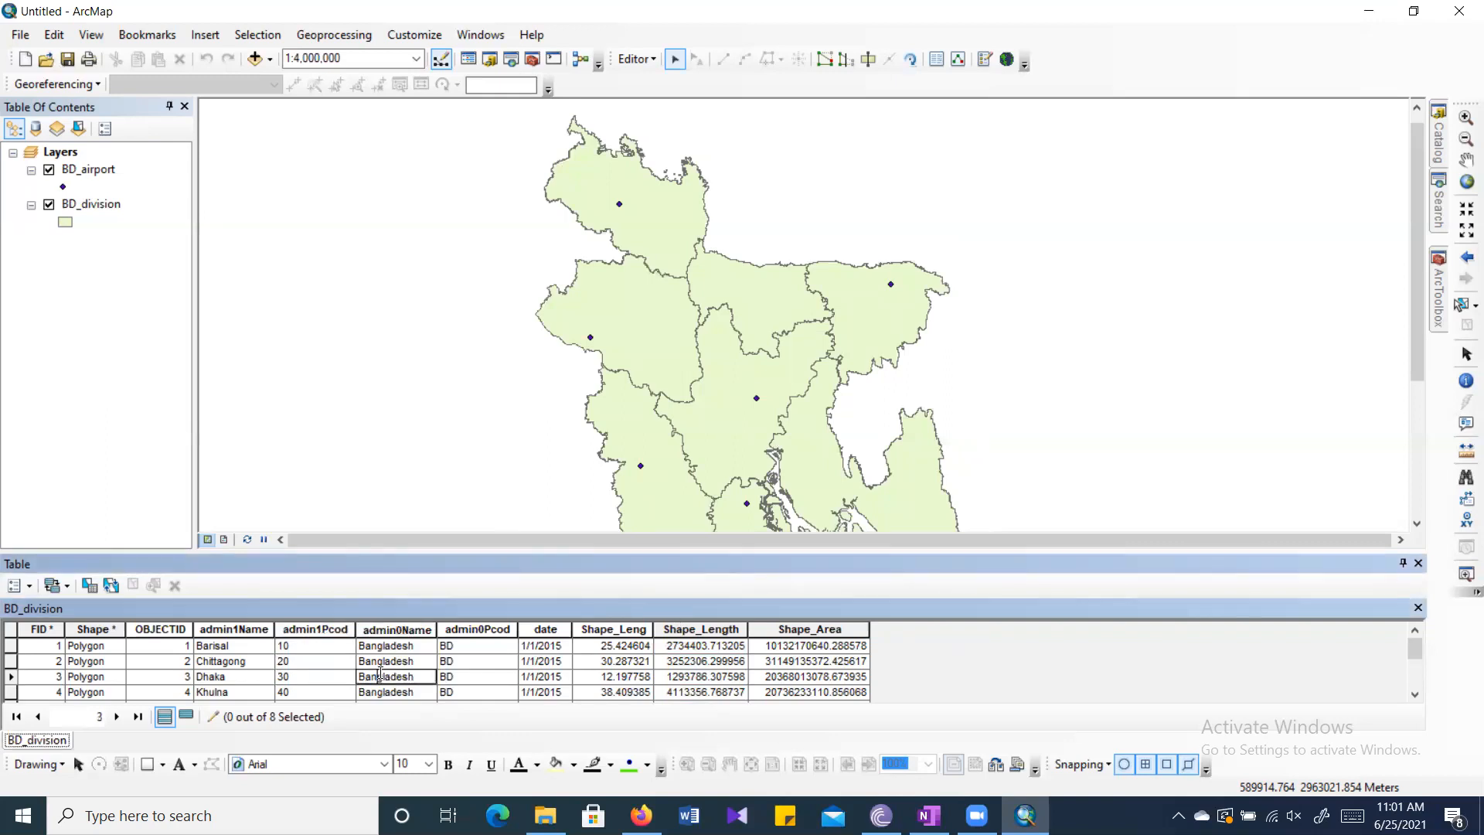
Examine the cells and records of the BD_division table, from admin0Name and admin0Pcod back to the admin1Name column.
key("Tab")
key("Tab")
key("Tab")
left_click(369, 663)
left_click(485, 678)
left_click(470, 644)
scroll(472, 645, "down", 2)
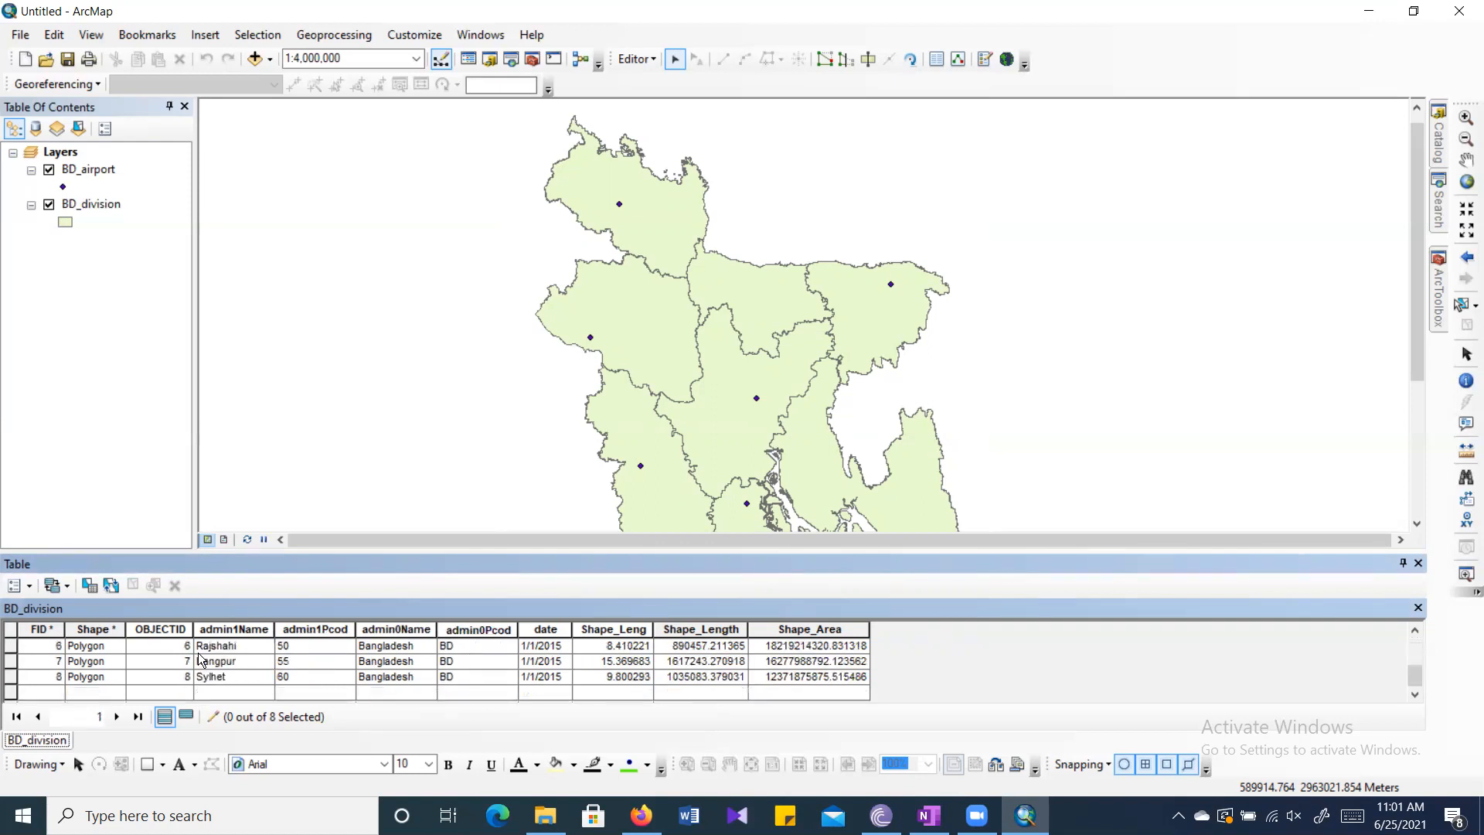
scroll(325, 659, "up", 2)
left_click(93, 664)
left_click(188, 664)
left_click(270, 677)
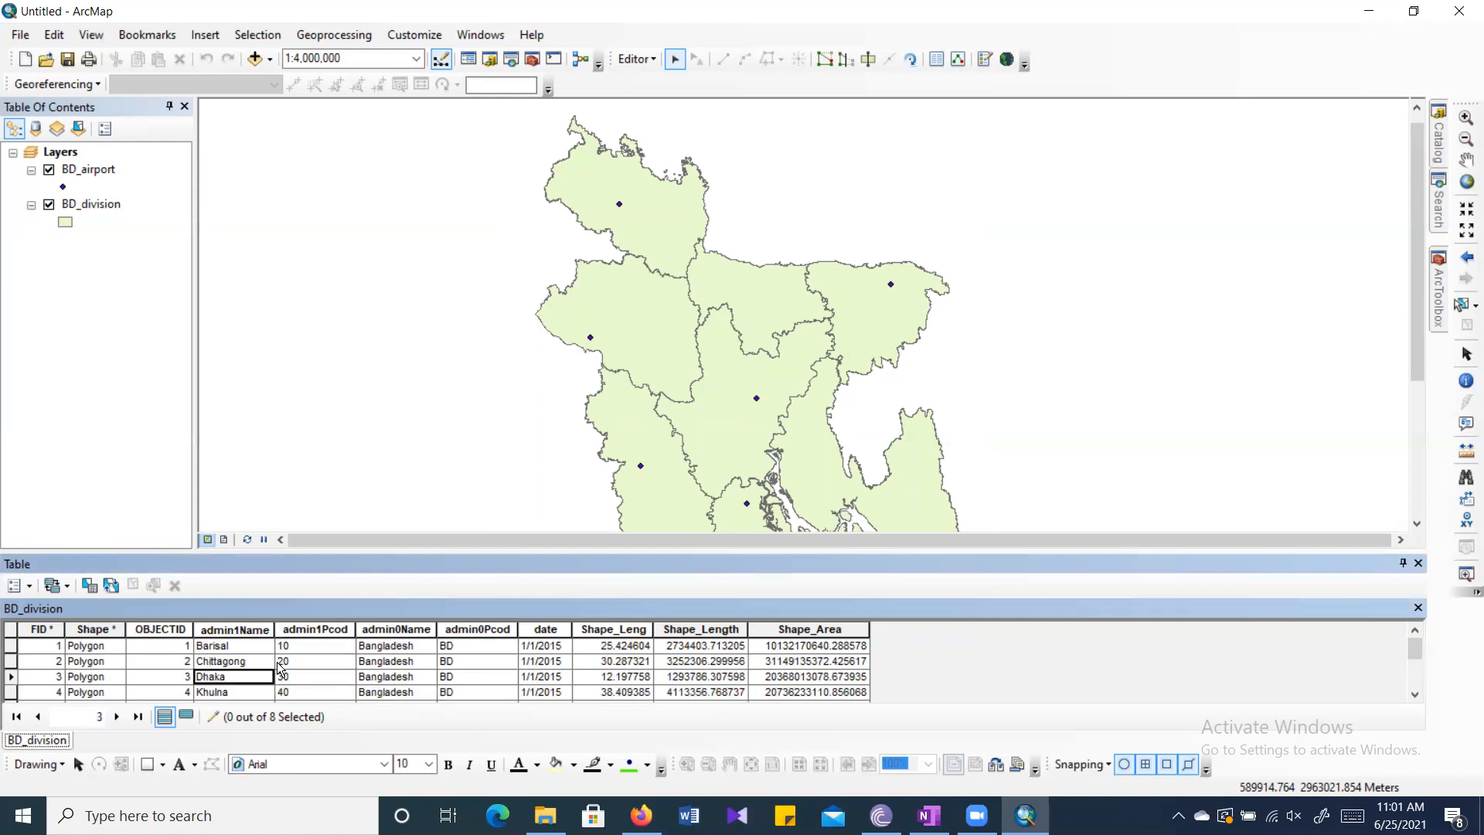
Change the admin1Name value of the first BD_division record to Barishal.
left_click(246, 652)
type("aa")
type("Ba")
type("rishal")
key("Return")
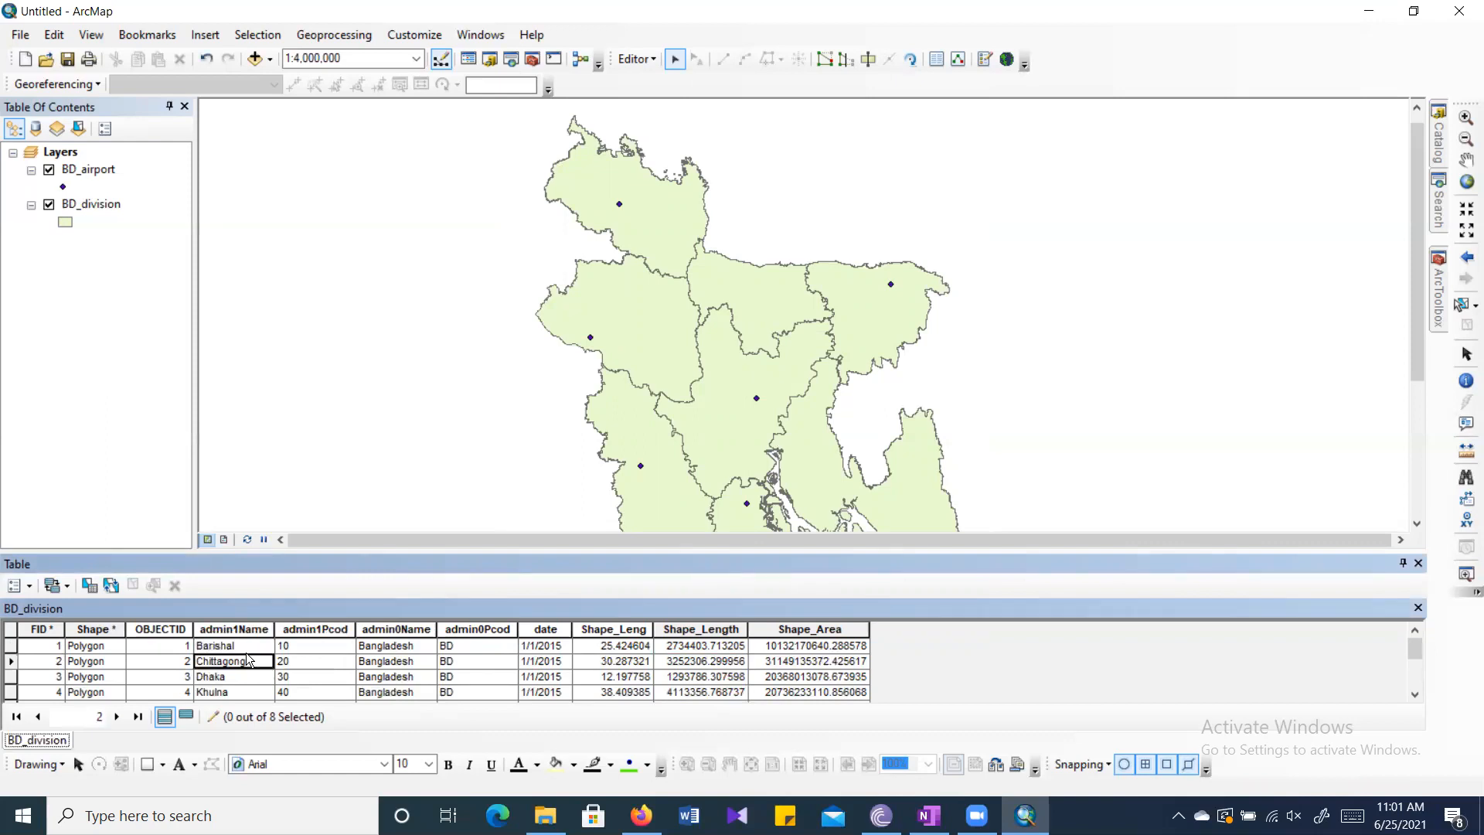
Stop the edit session on the BD_division layer without saving the edits.
left_click(645, 65)
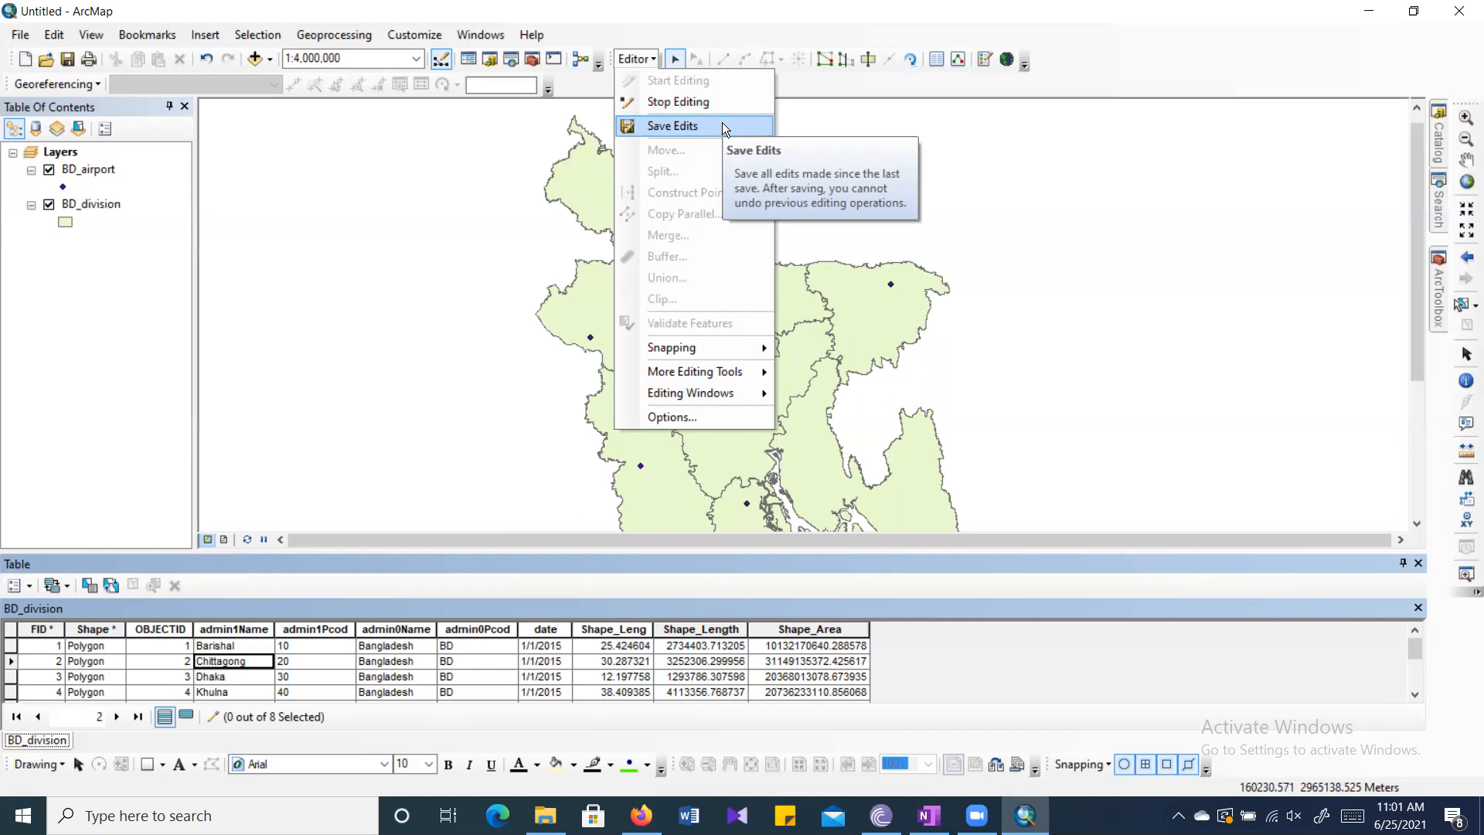
left_click(707, 100)
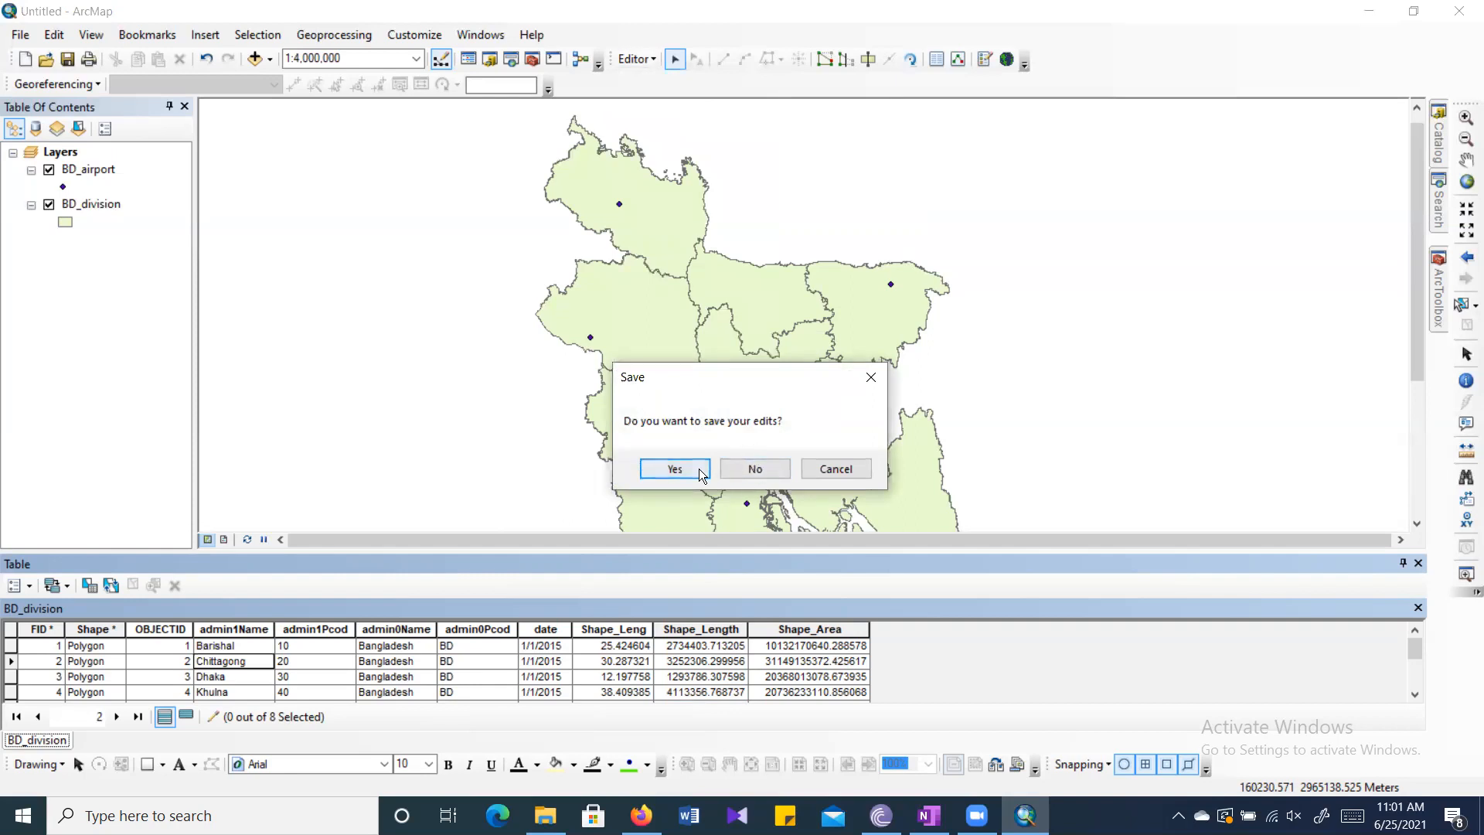
left_click(755, 470)
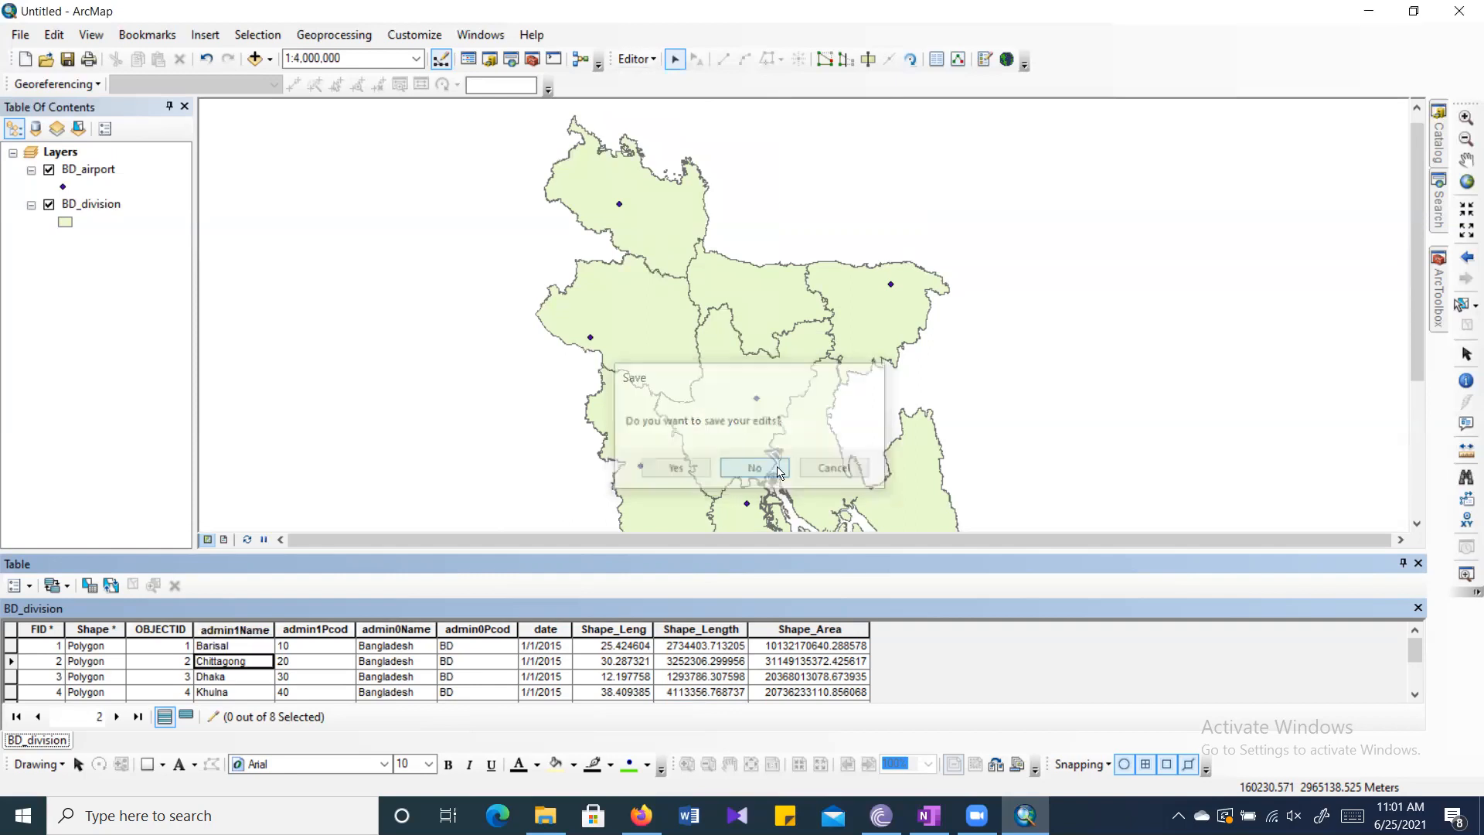
Browse the table records one at a time forward and backward, jump to the last record and return to the first.
left_click(257, 668)
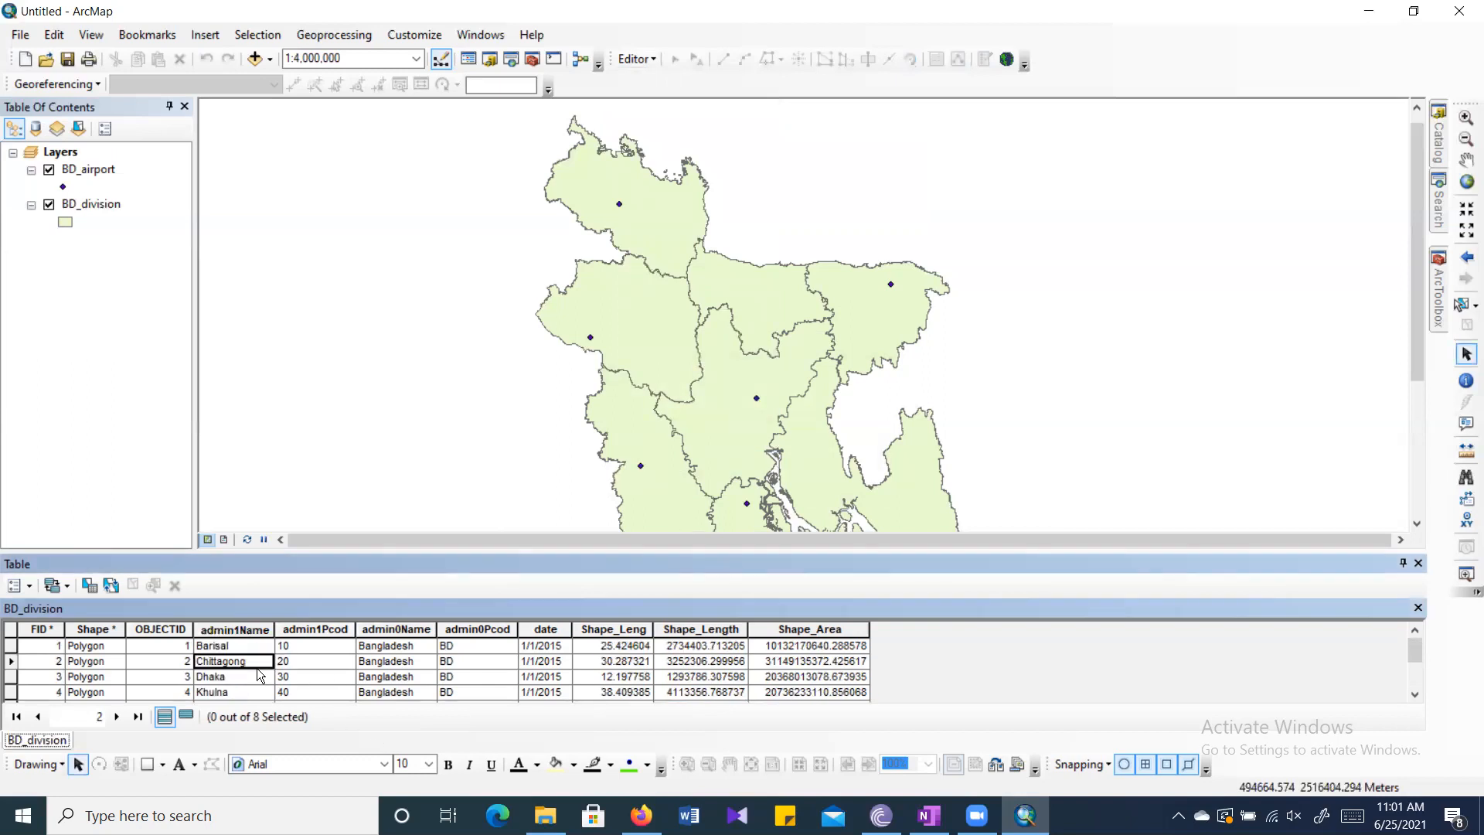
left_click(116, 716)
left_click(117, 716)
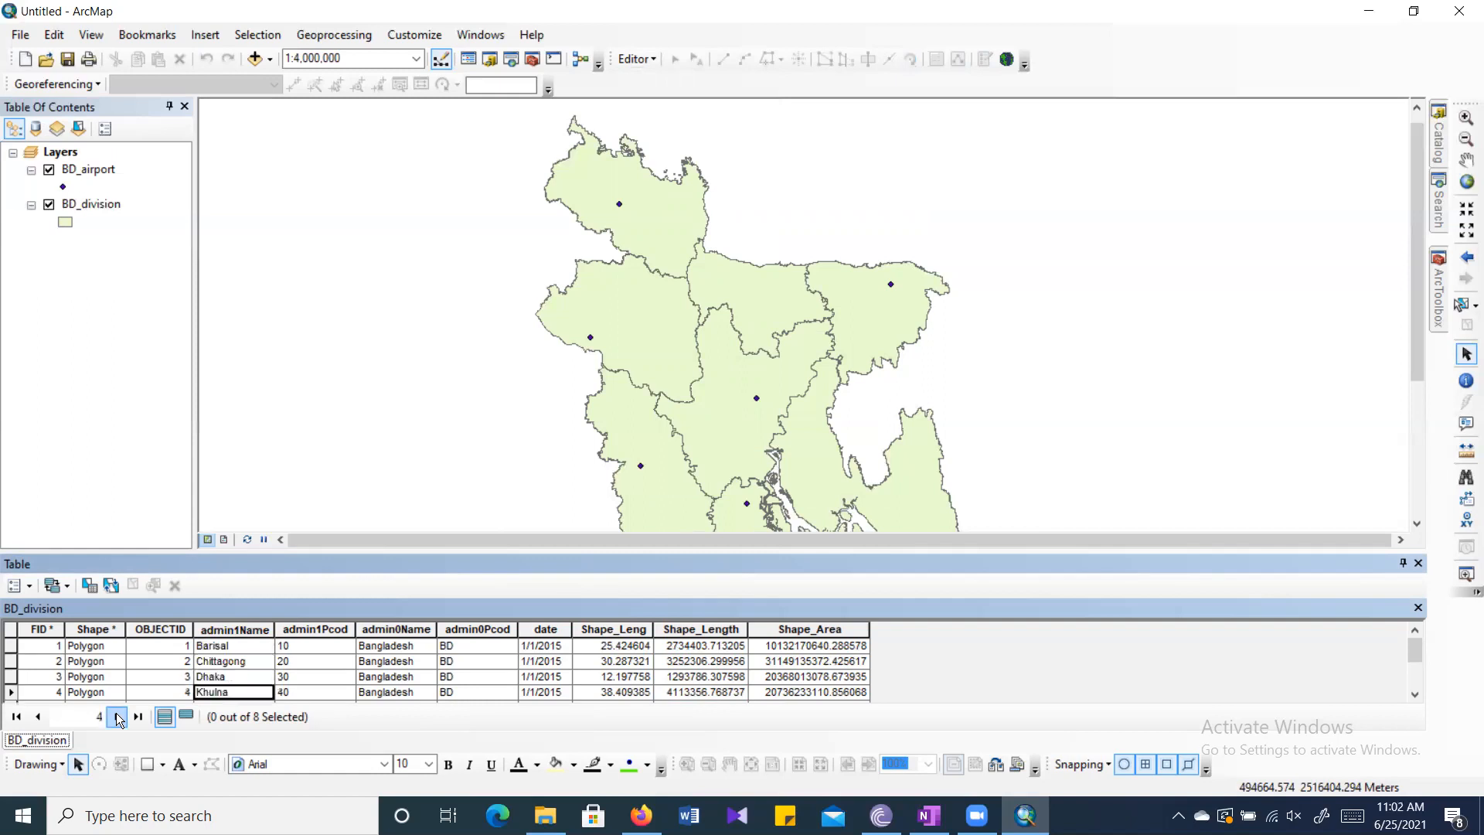
left_click(45, 712)
left_click(45, 712)
left_click(45, 712)
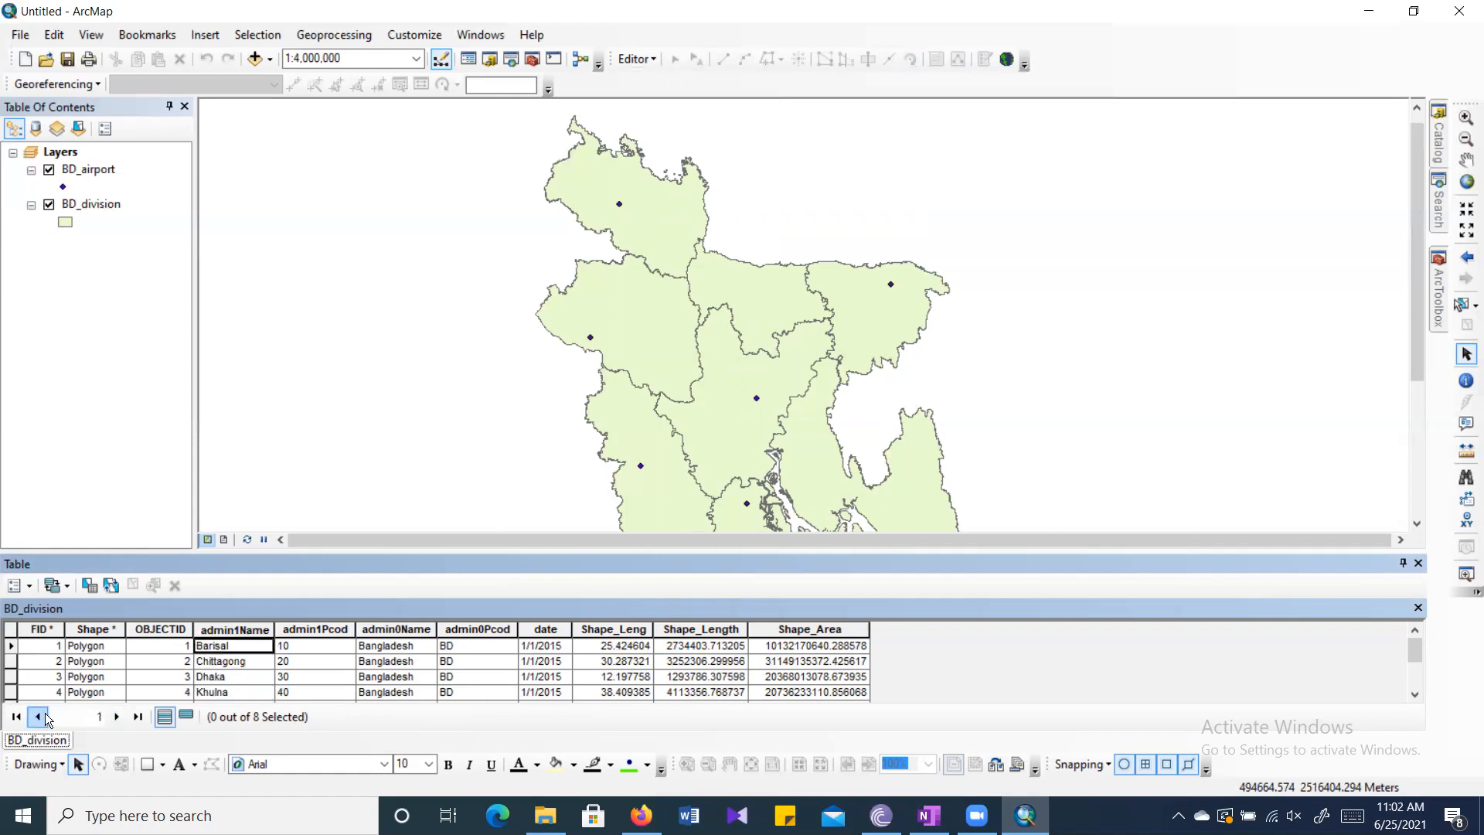
left_click(140, 722)
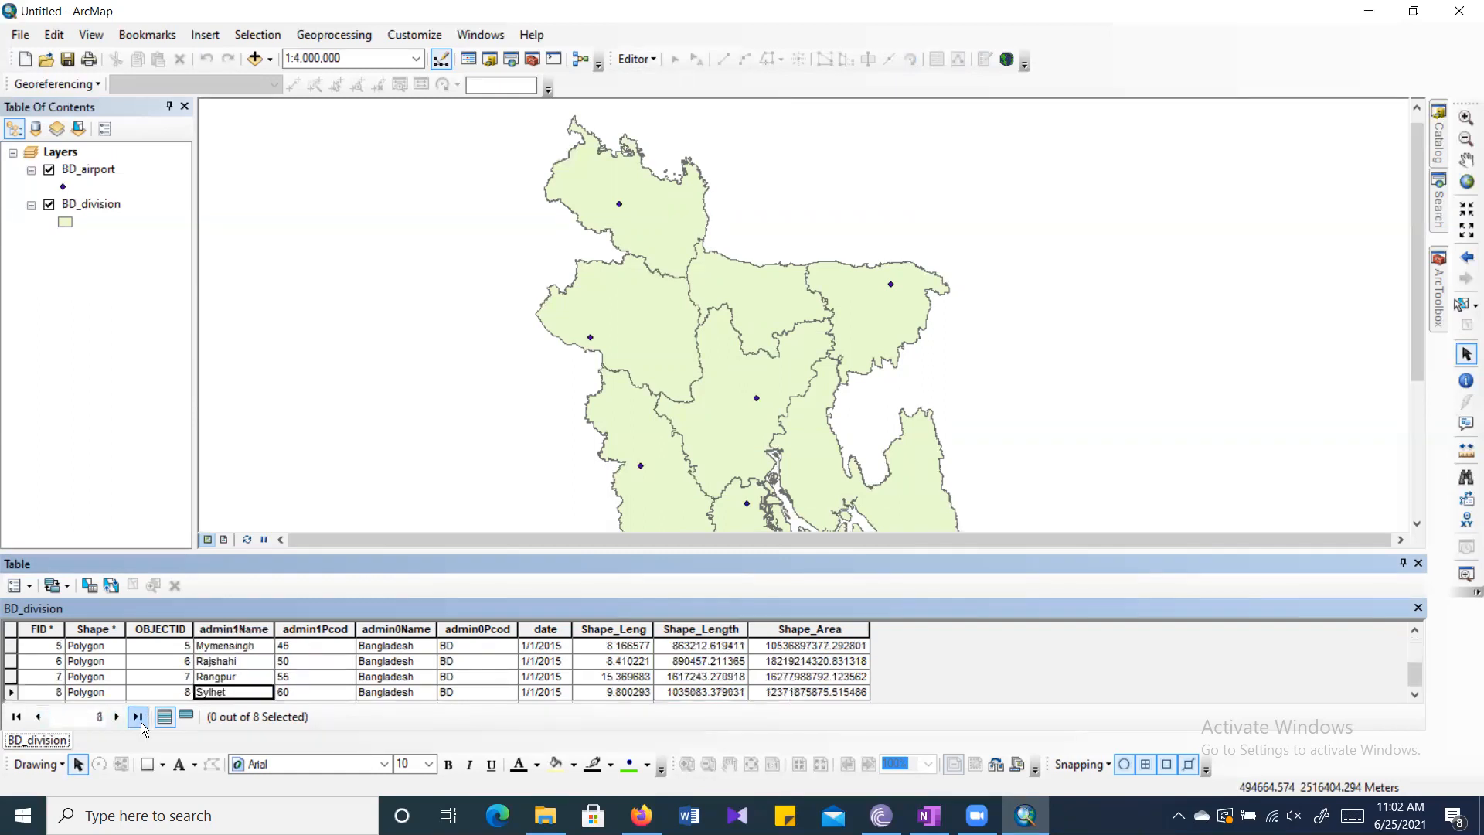
left_click(16, 718)
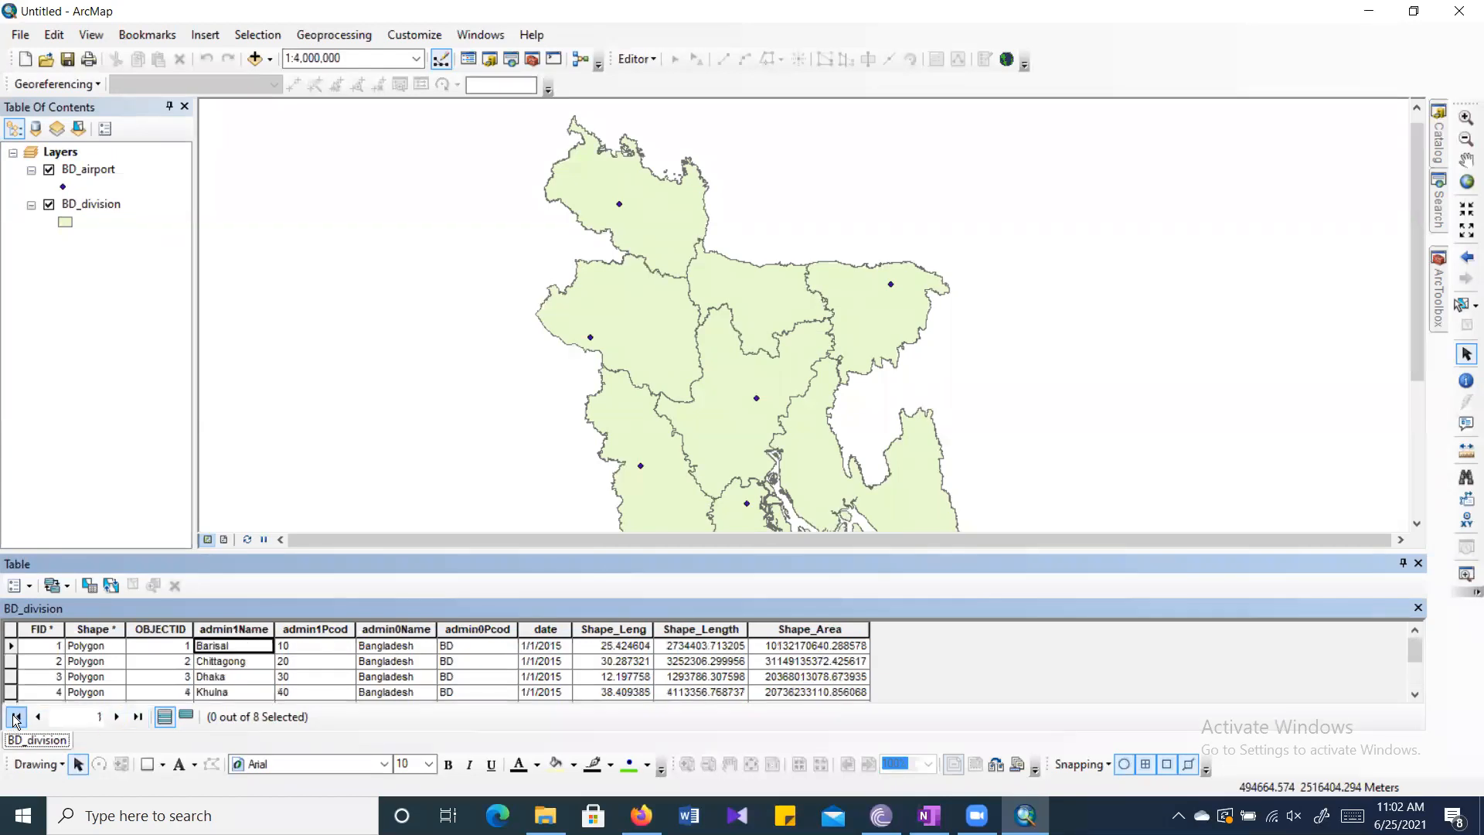
View the name, alias and type in the date column's field properties and close the dialog without applying changes.
left_click(350, 660)
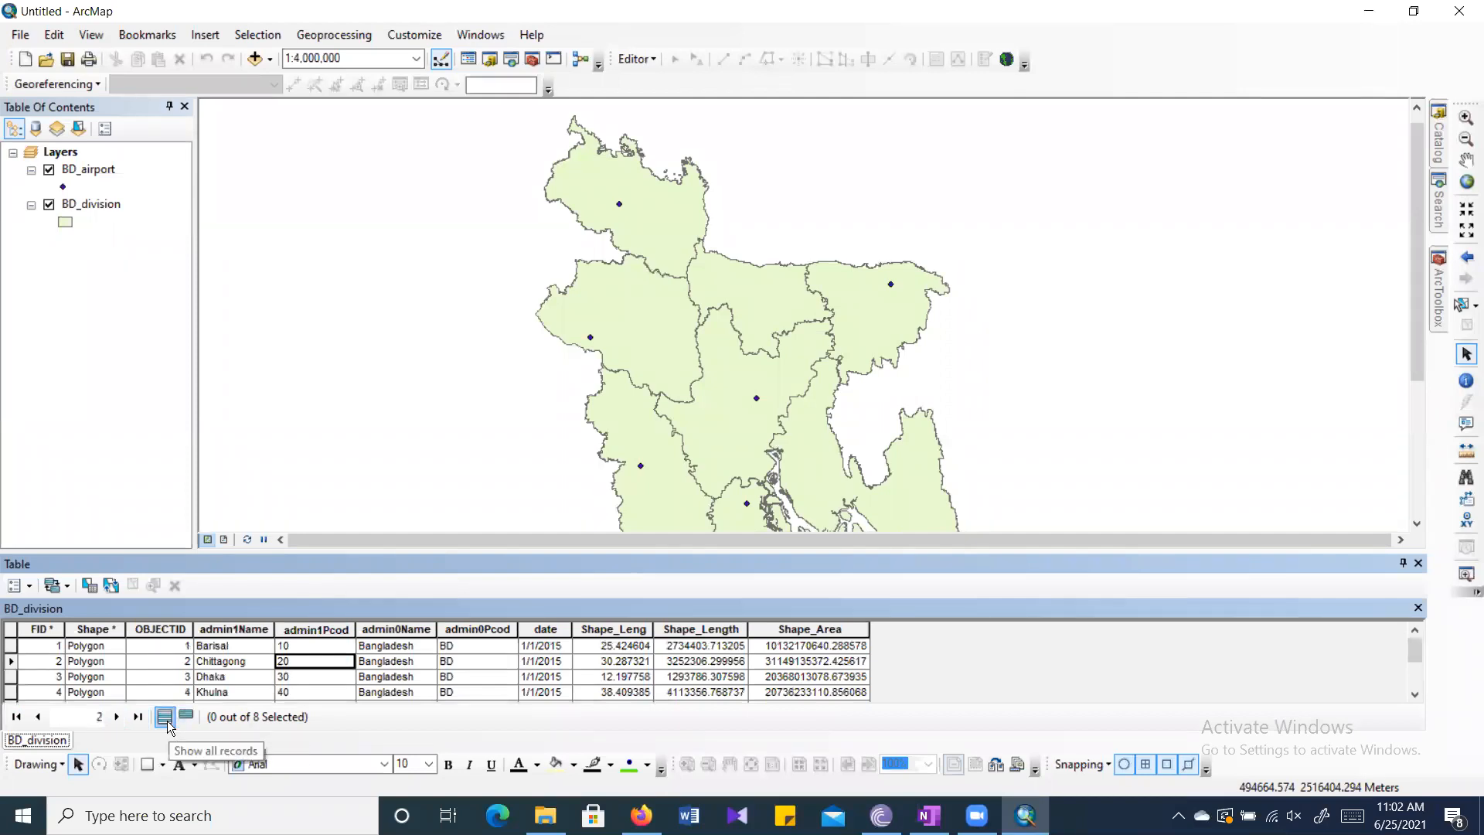
left_click(544, 649)
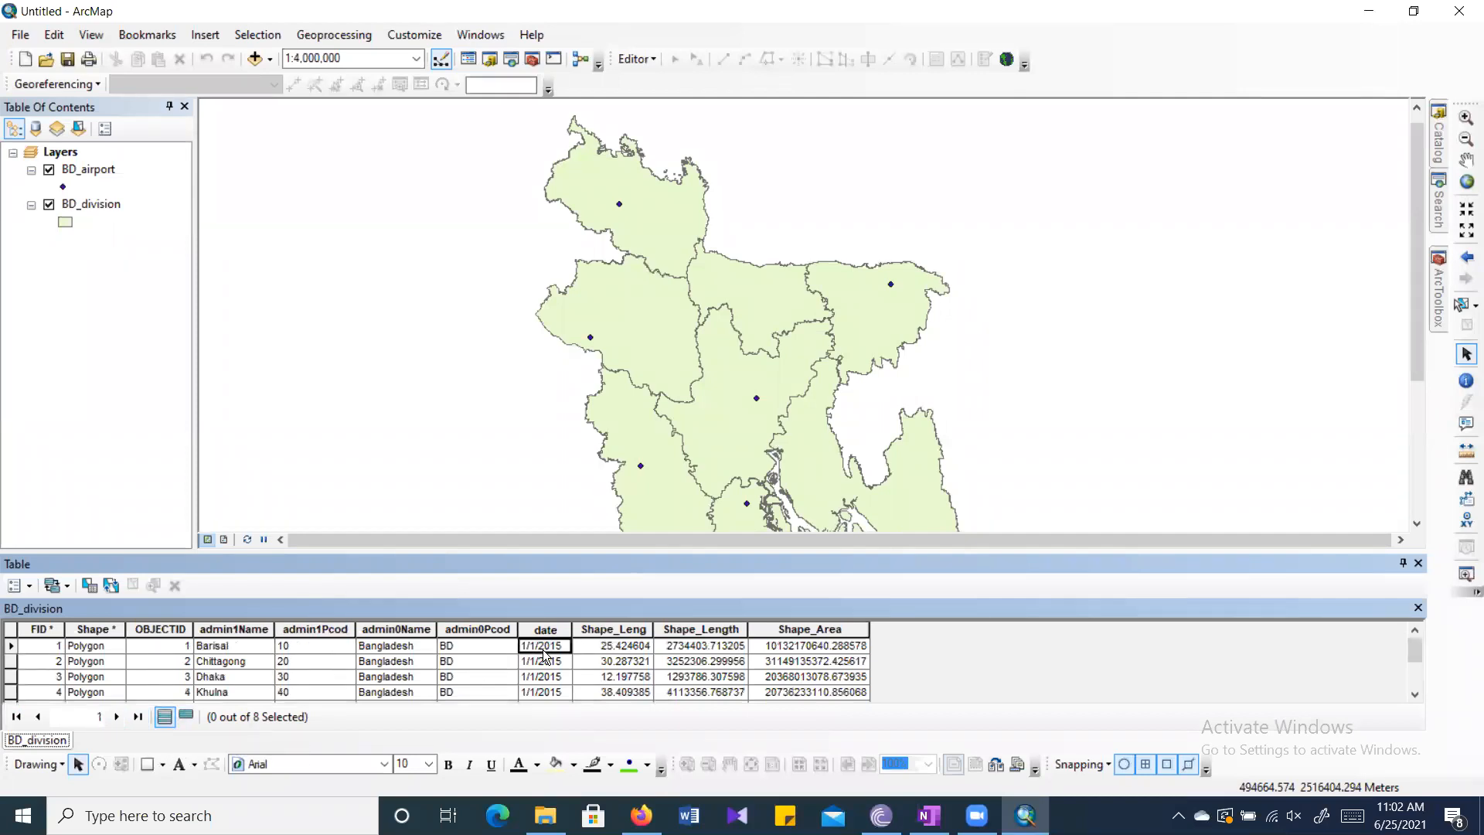
left_click(546, 630)
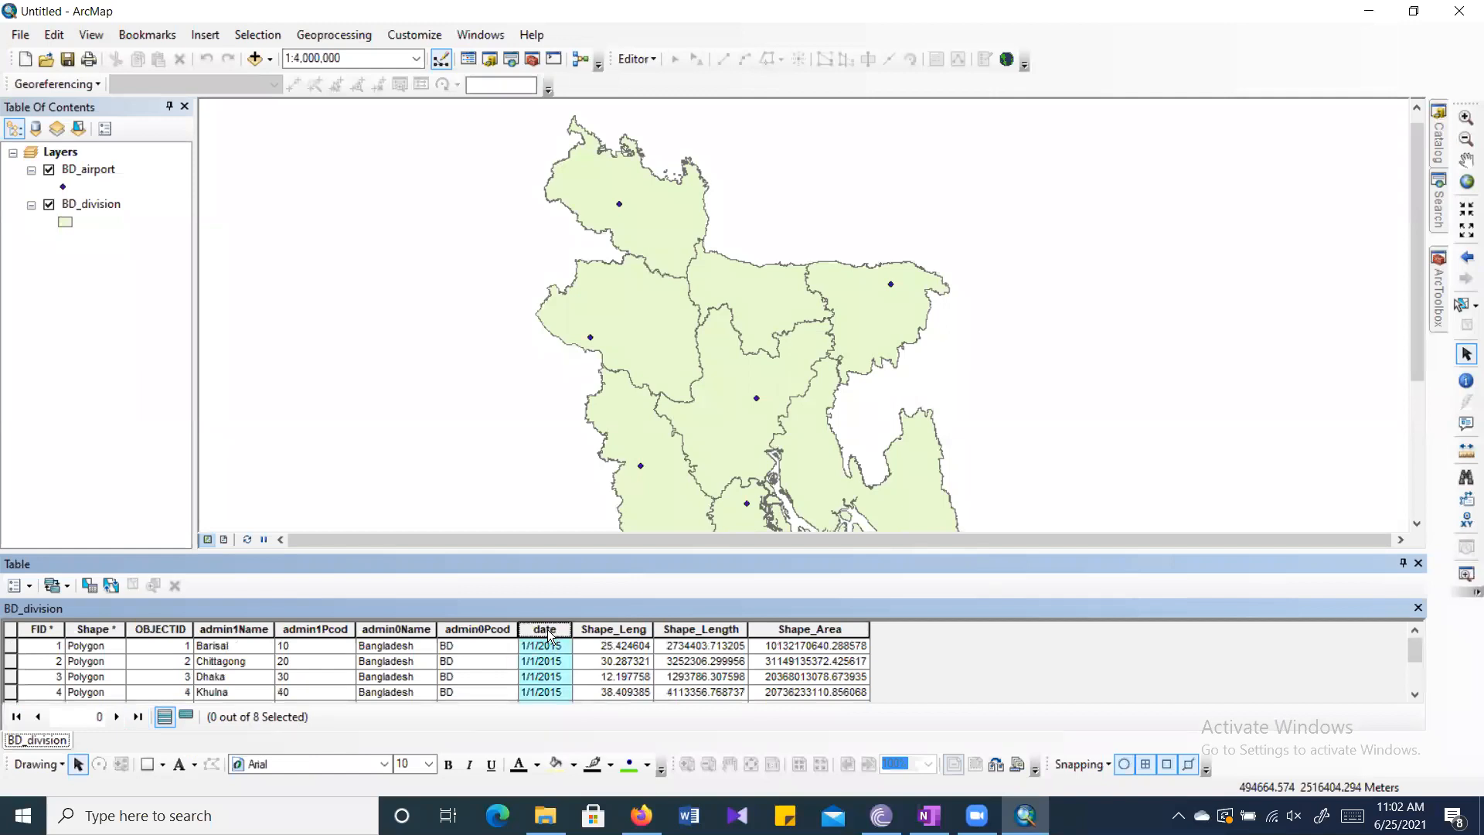
right_click(547, 629)
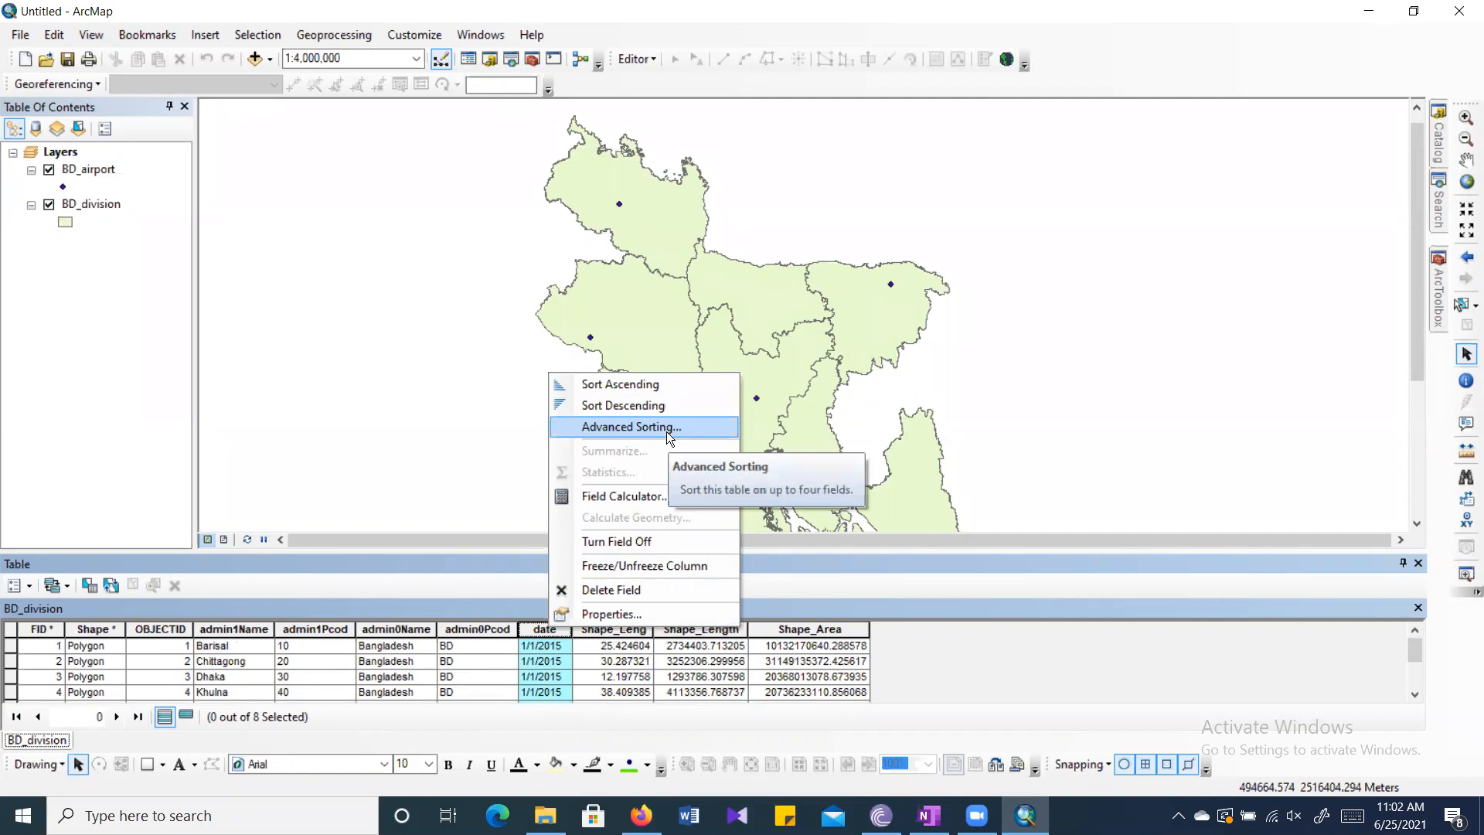
left_click(649, 611)
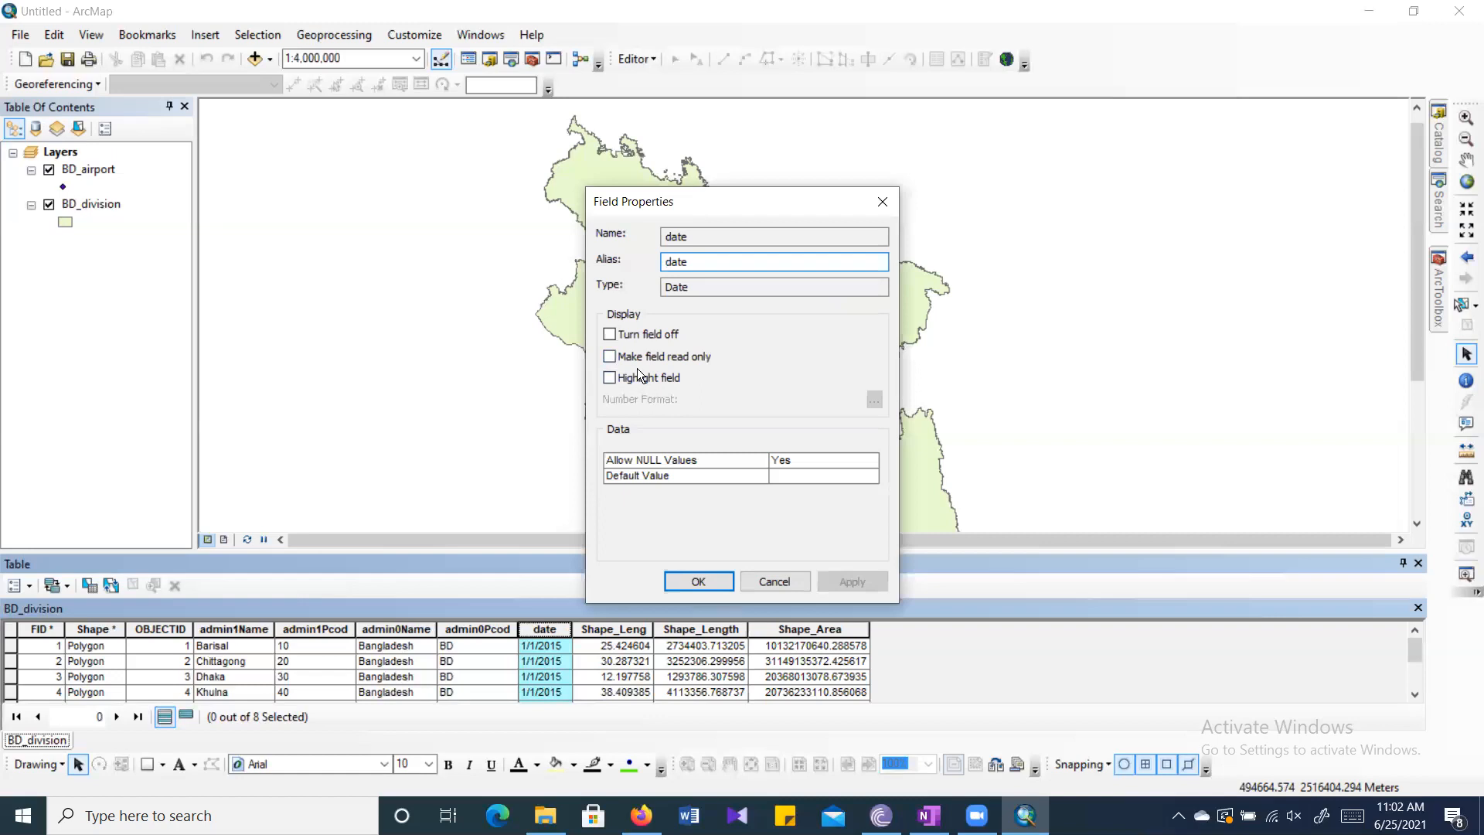
double_click(720, 262)
type("date")
left_click(708, 283)
left_click(704, 244)
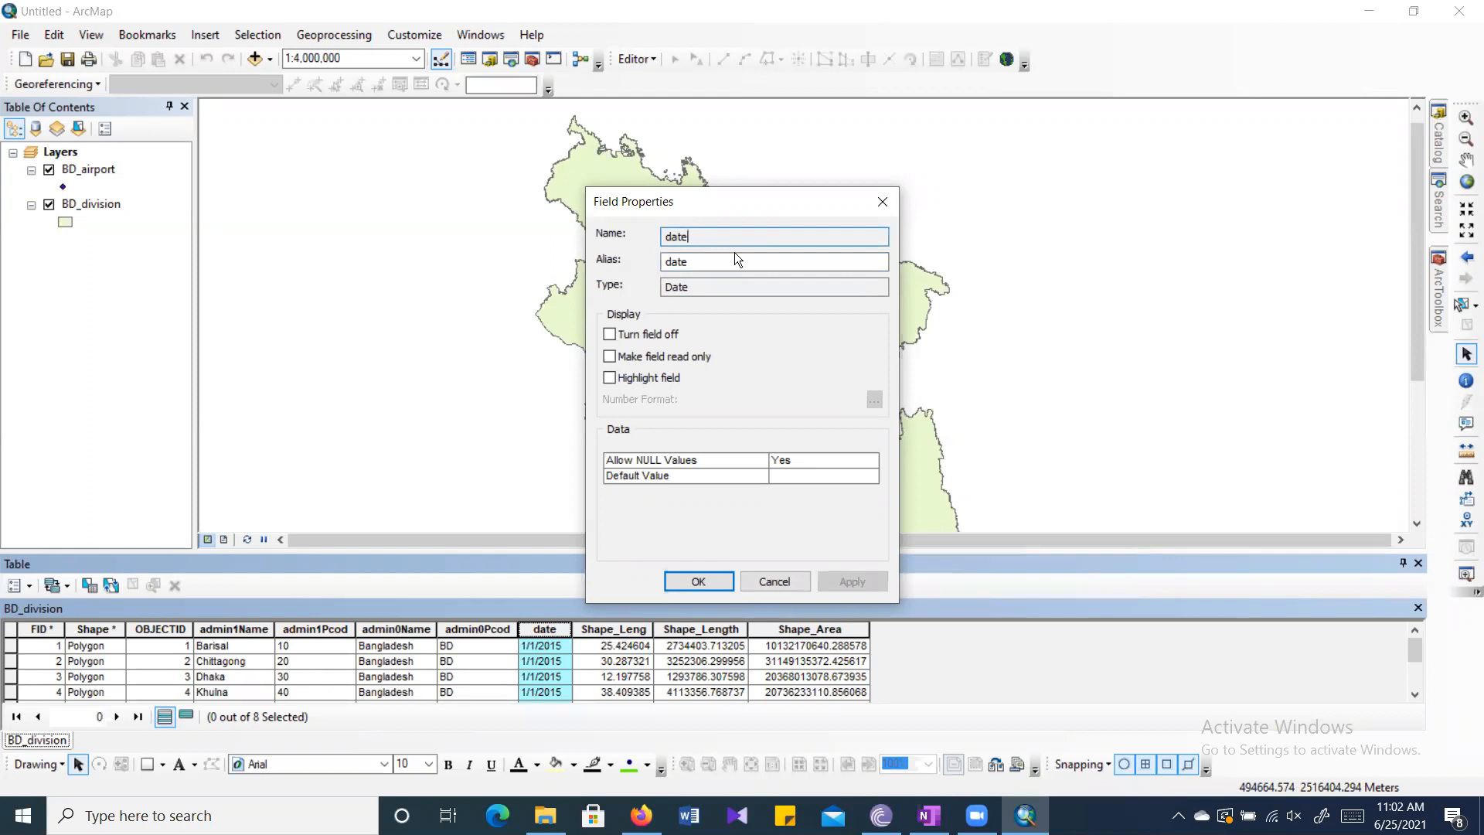
left_click(882, 202)
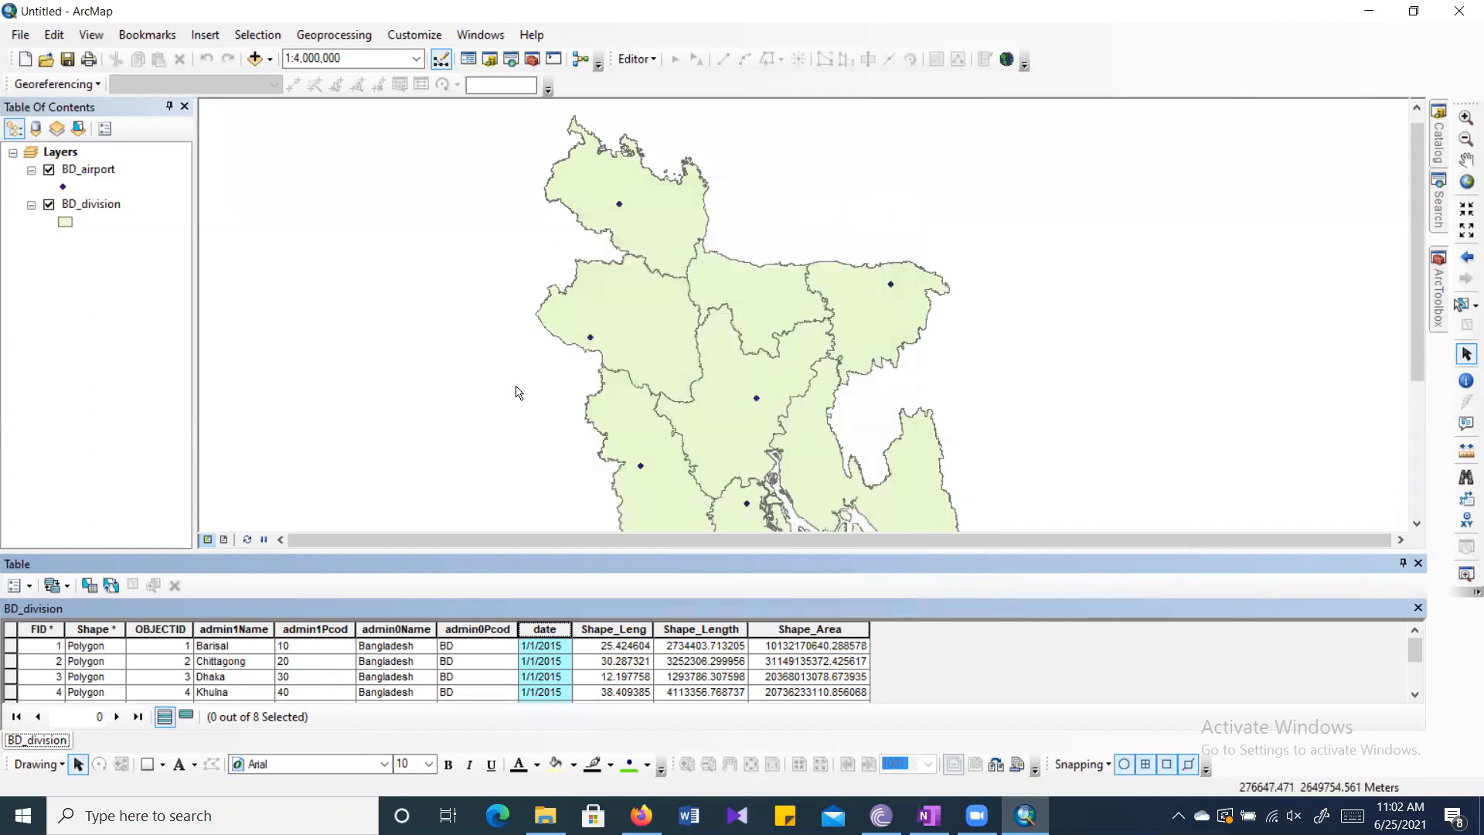
Examine the values of the first records in the admin1Name and admin0Name columns.
left_click(244, 646)
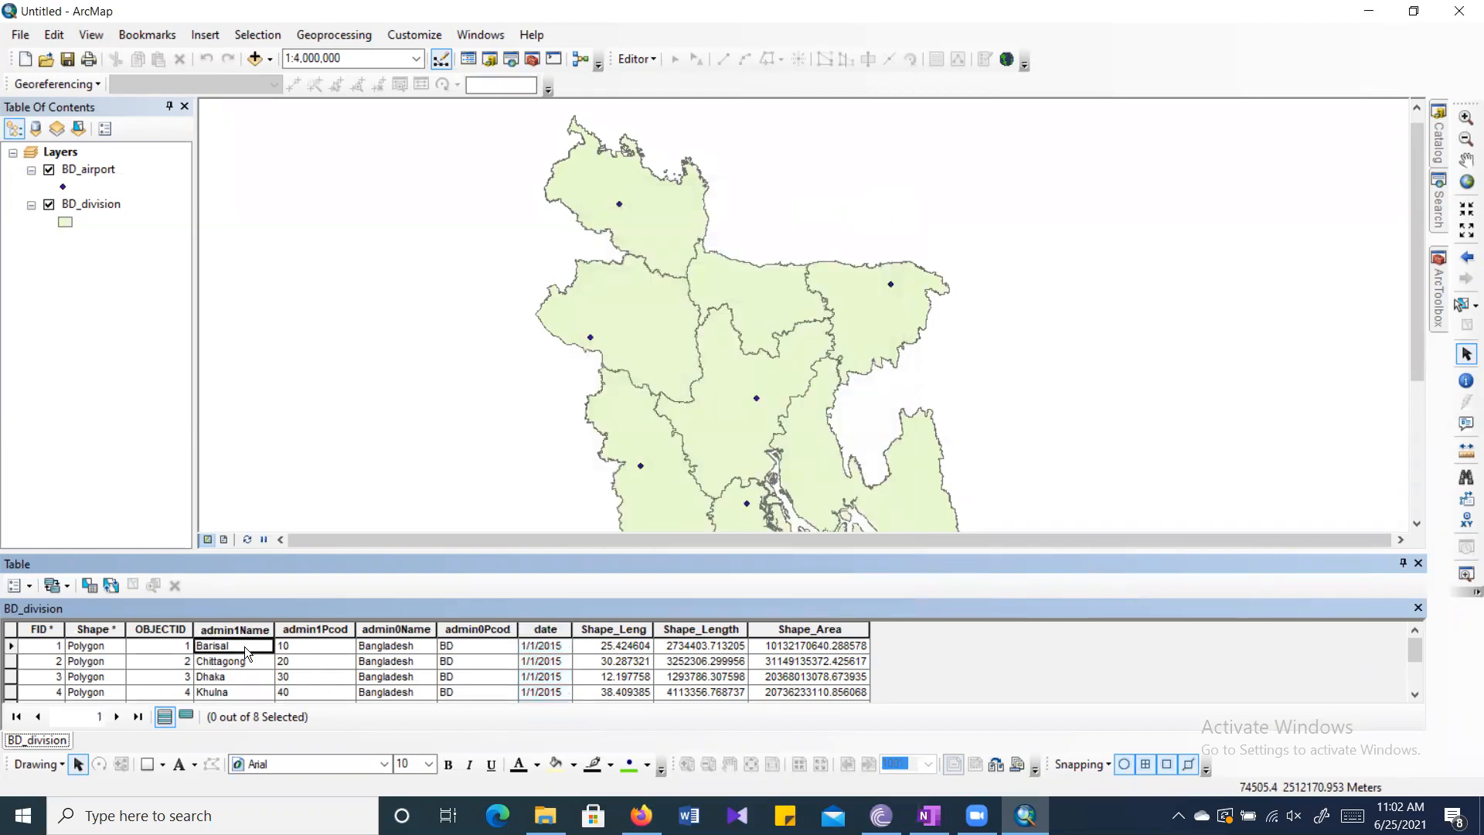
key("Down")
key("Down")
key("Down")
left_click(240, 646)
left_click(247, 662)
left_click(403, 650)
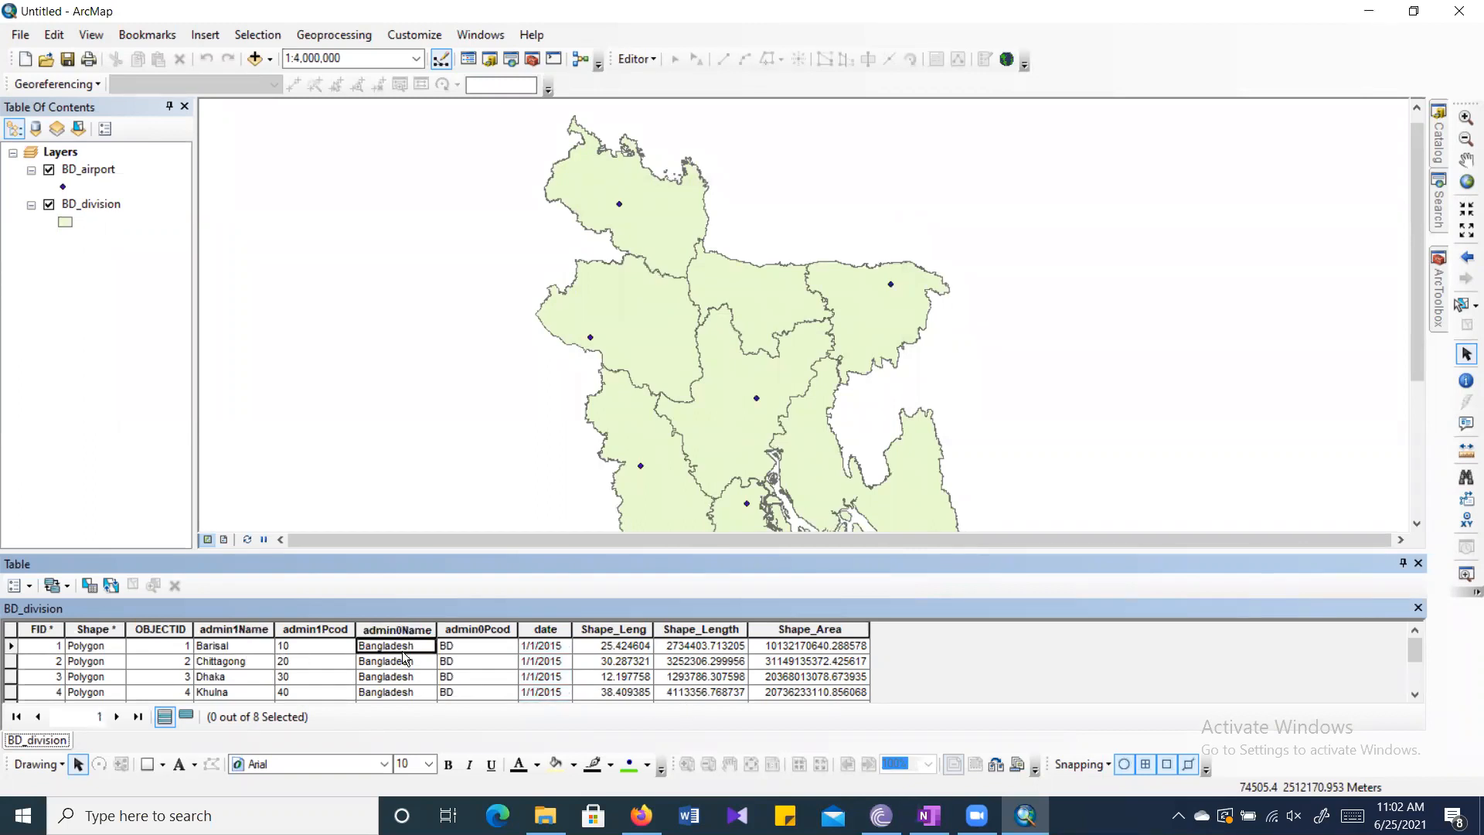
left_click(404, 663)
left_click(399, 679)
left_click(400, 693)
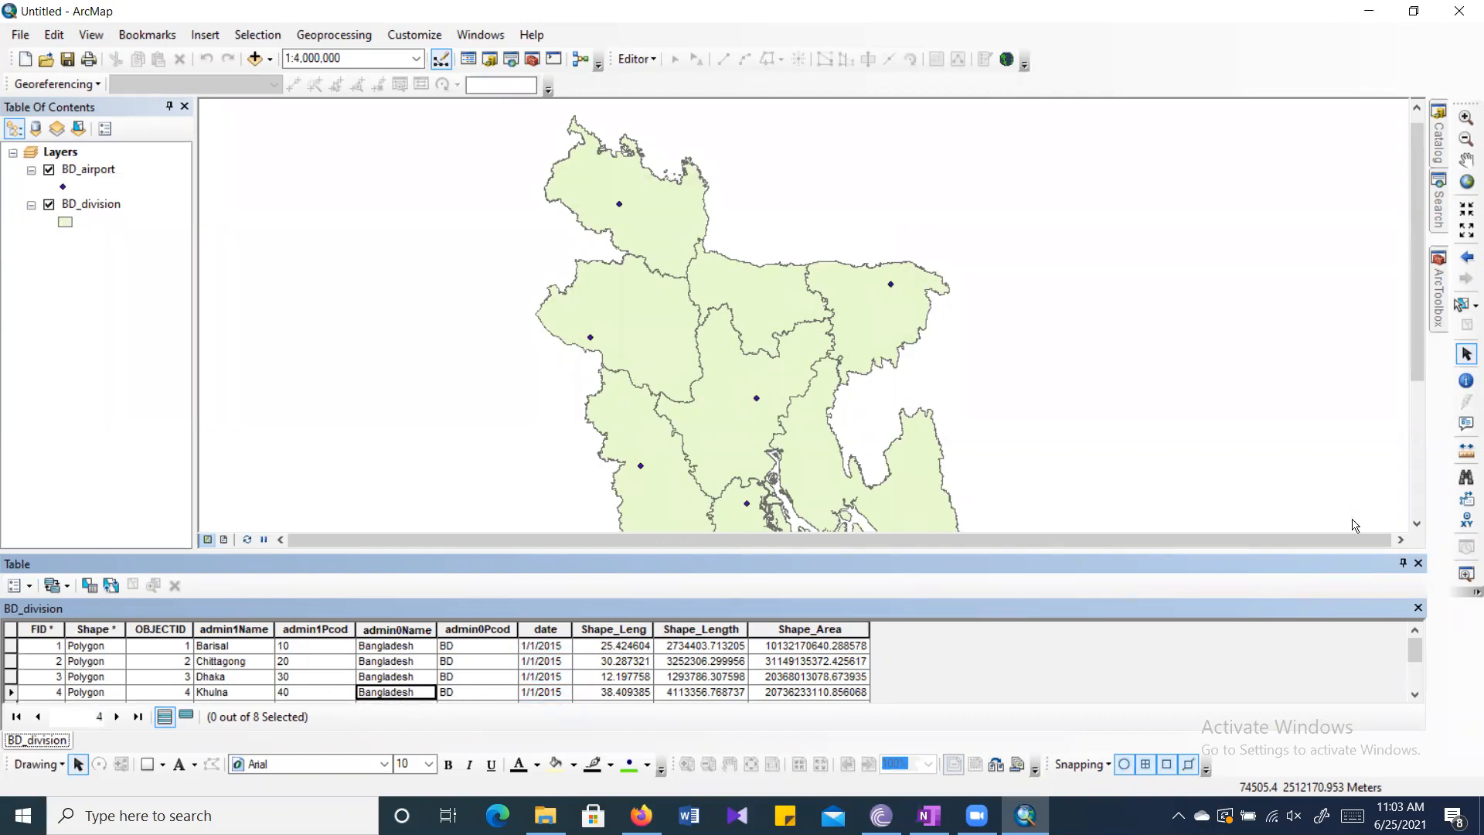
Close the attribute table and reopen it for the BD_division layer.
left_click(1422, 562)
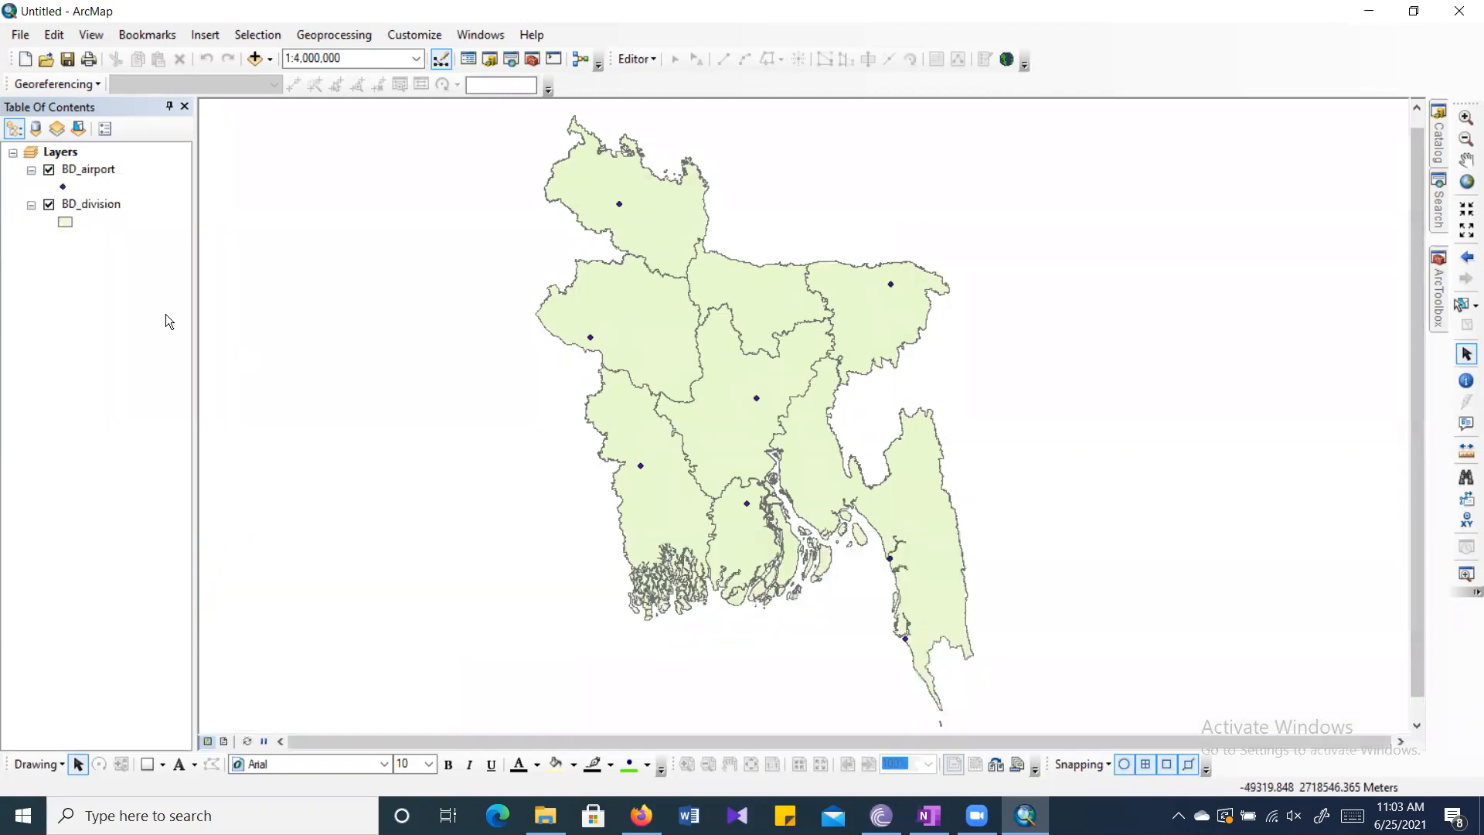
right_click(103, 207)
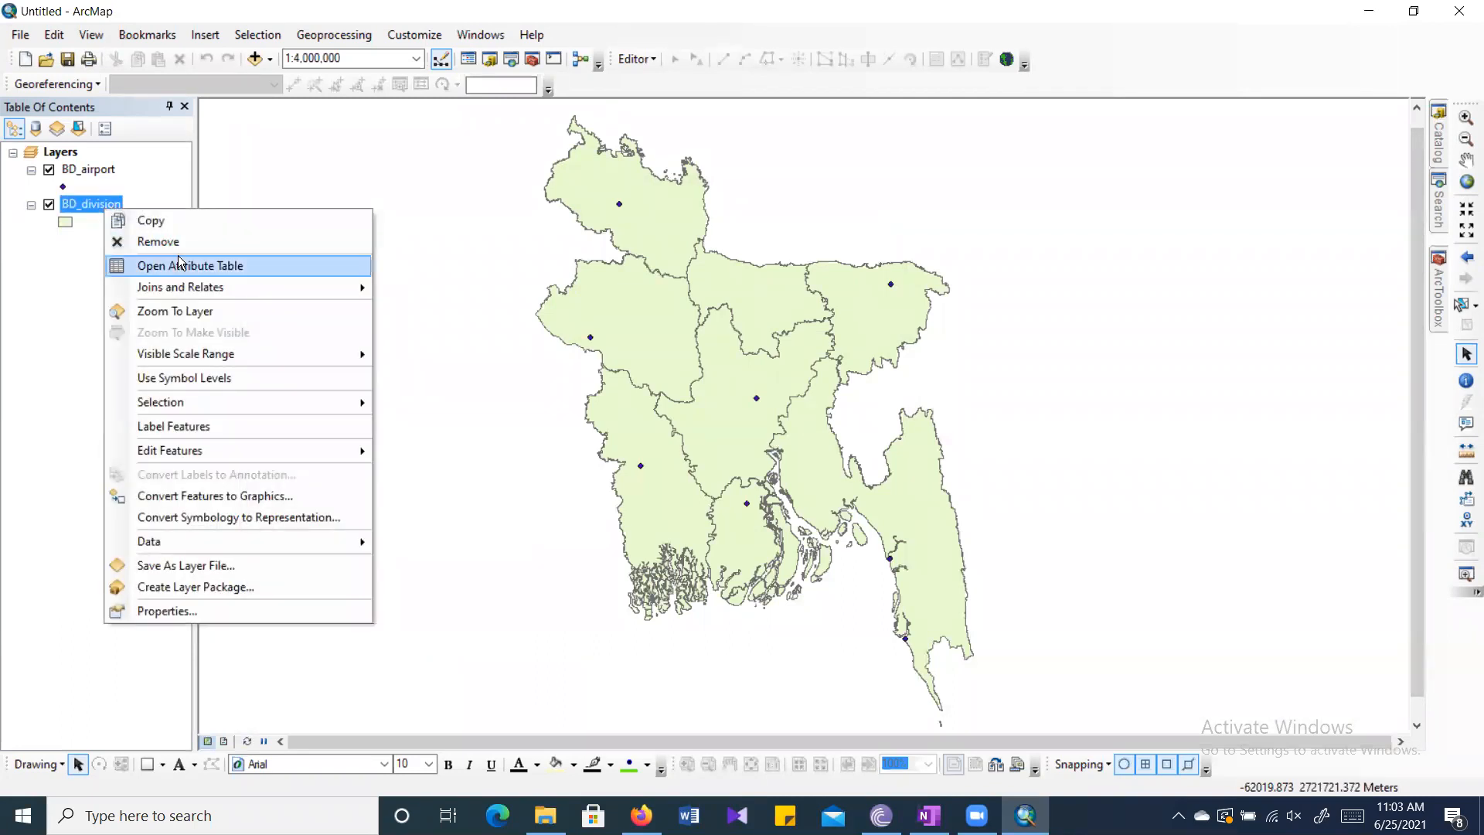
left_click(260, 265)
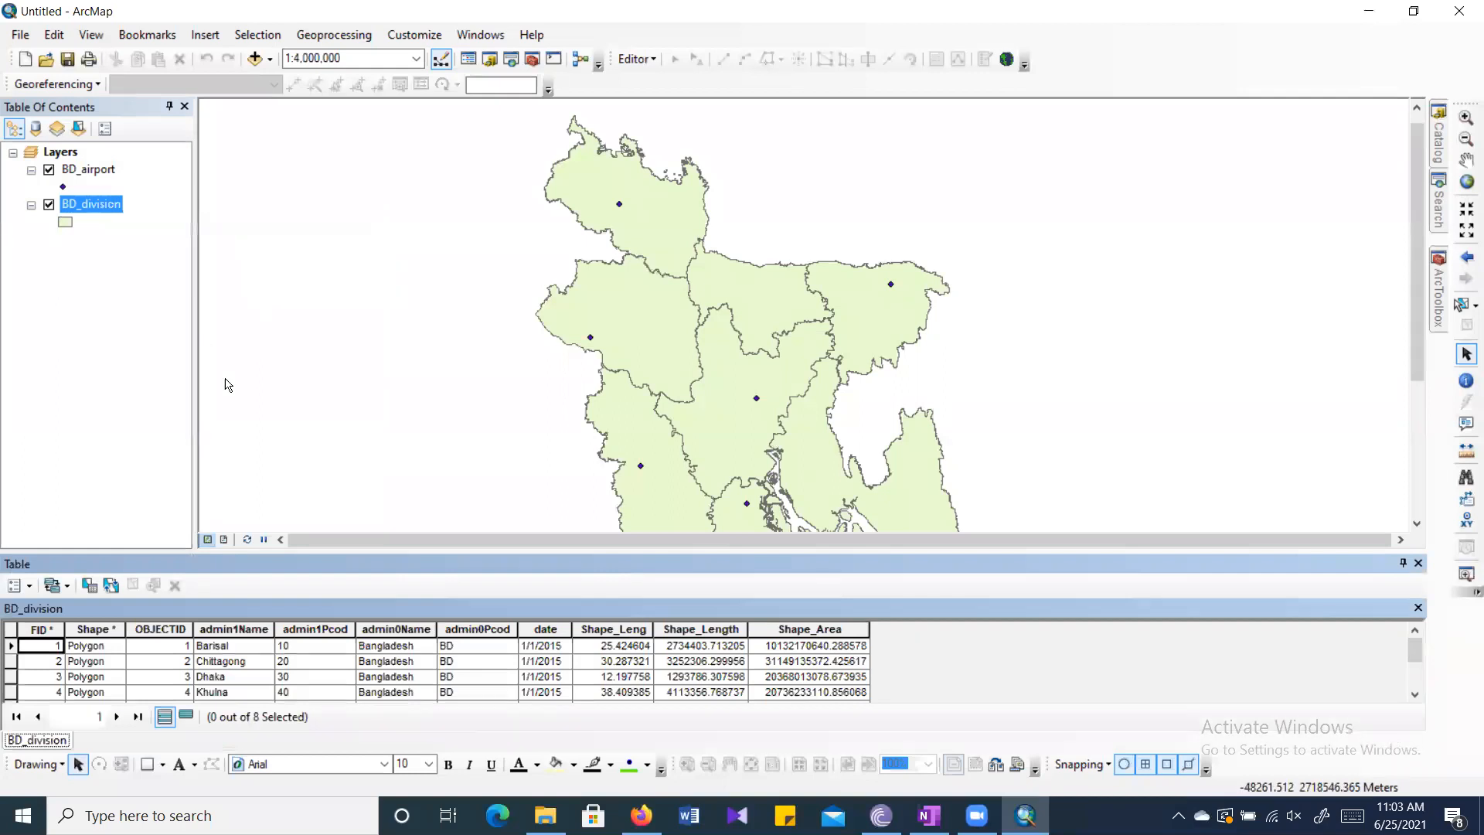
scroll(307, 677, "down", 2)
scroll(308, 677, "up", 2)
left_click(634, 60)
left_click(632, 59)
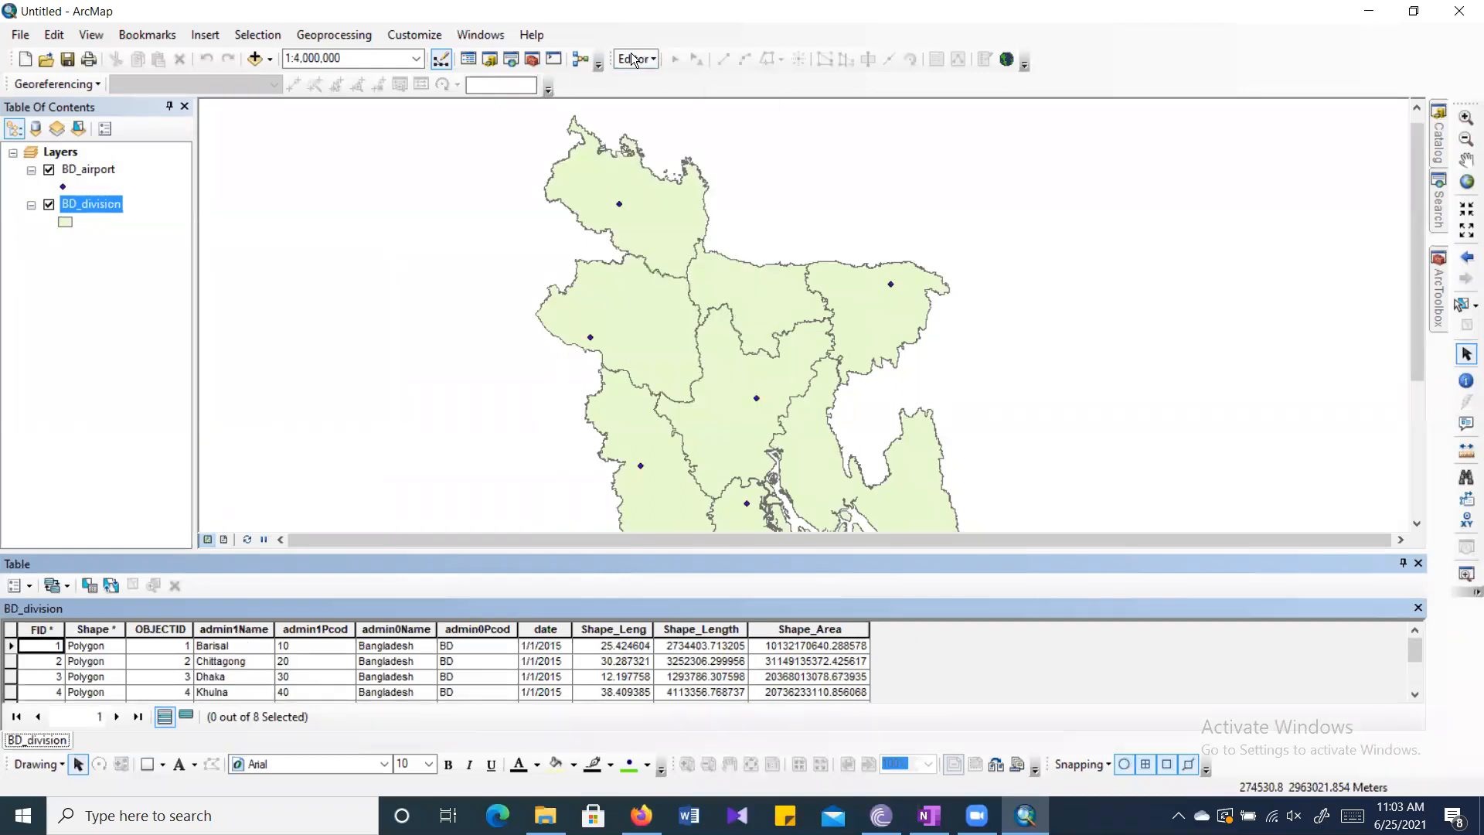
Add a Short Integer field to the BD_division table with a long arbitrary name beginning with Newadwadwadawd.
left_click(51, 630)
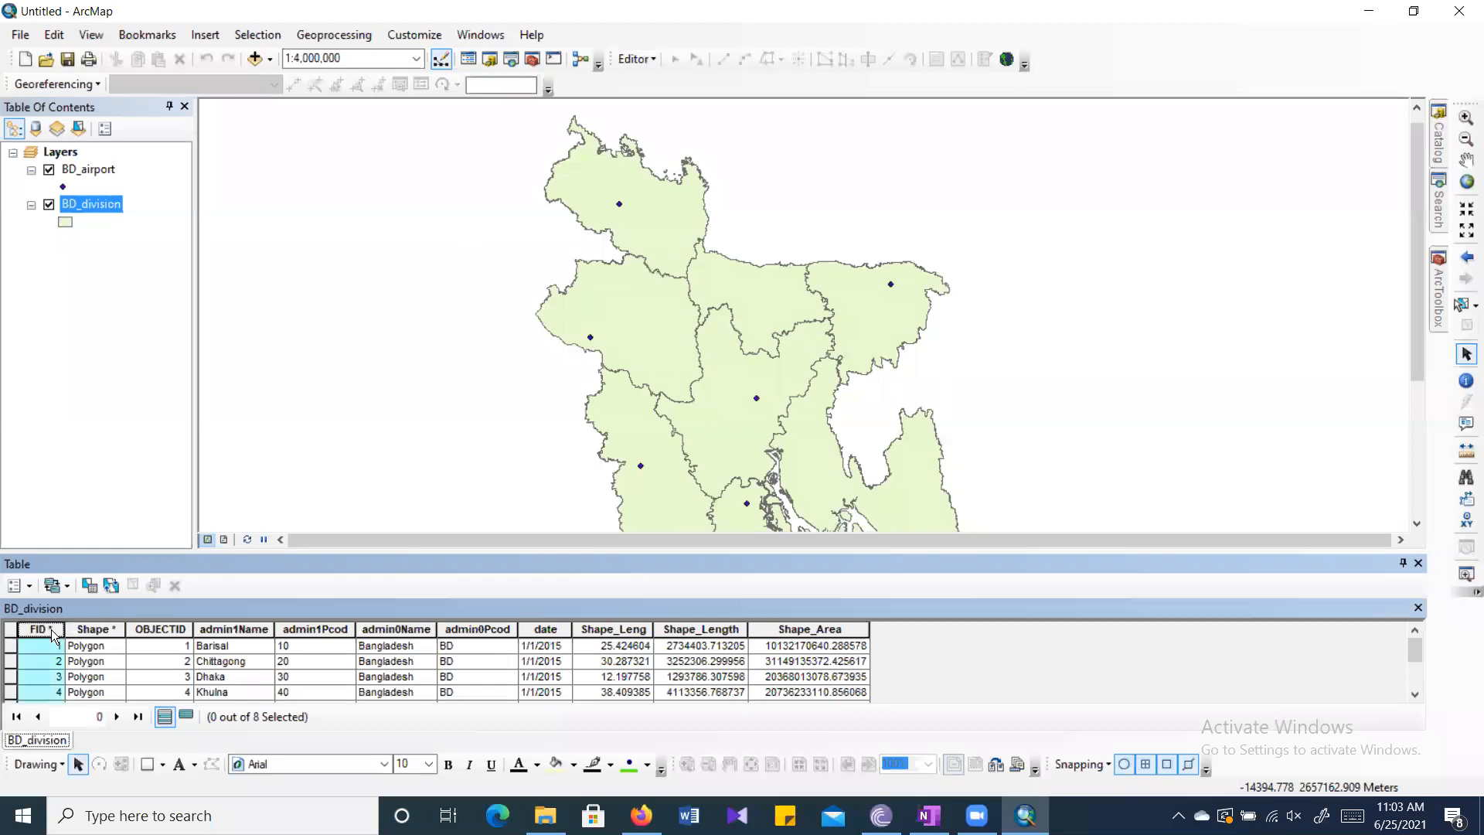
left_click(19, 586)
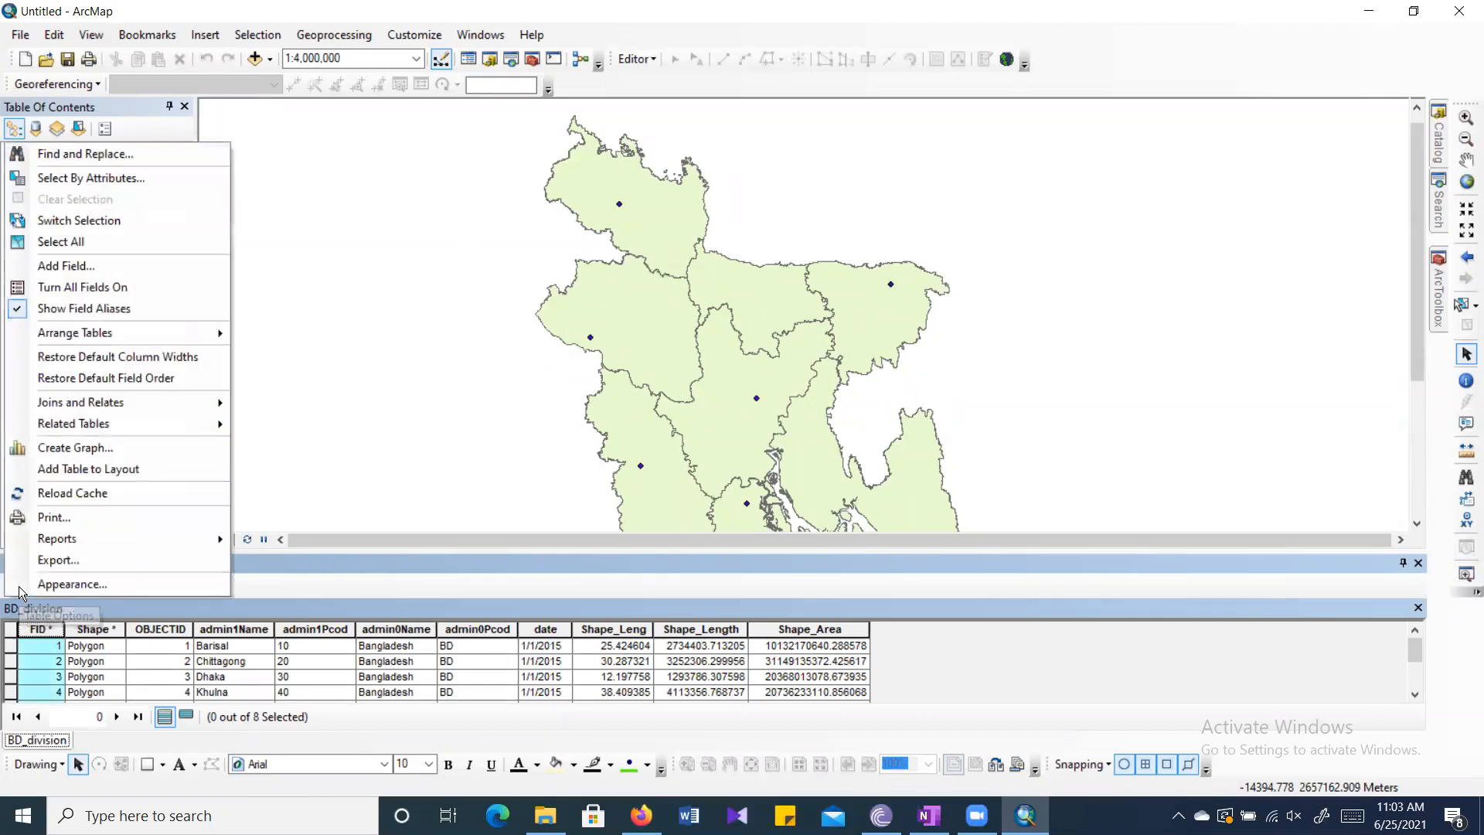
left_click(125, 266)
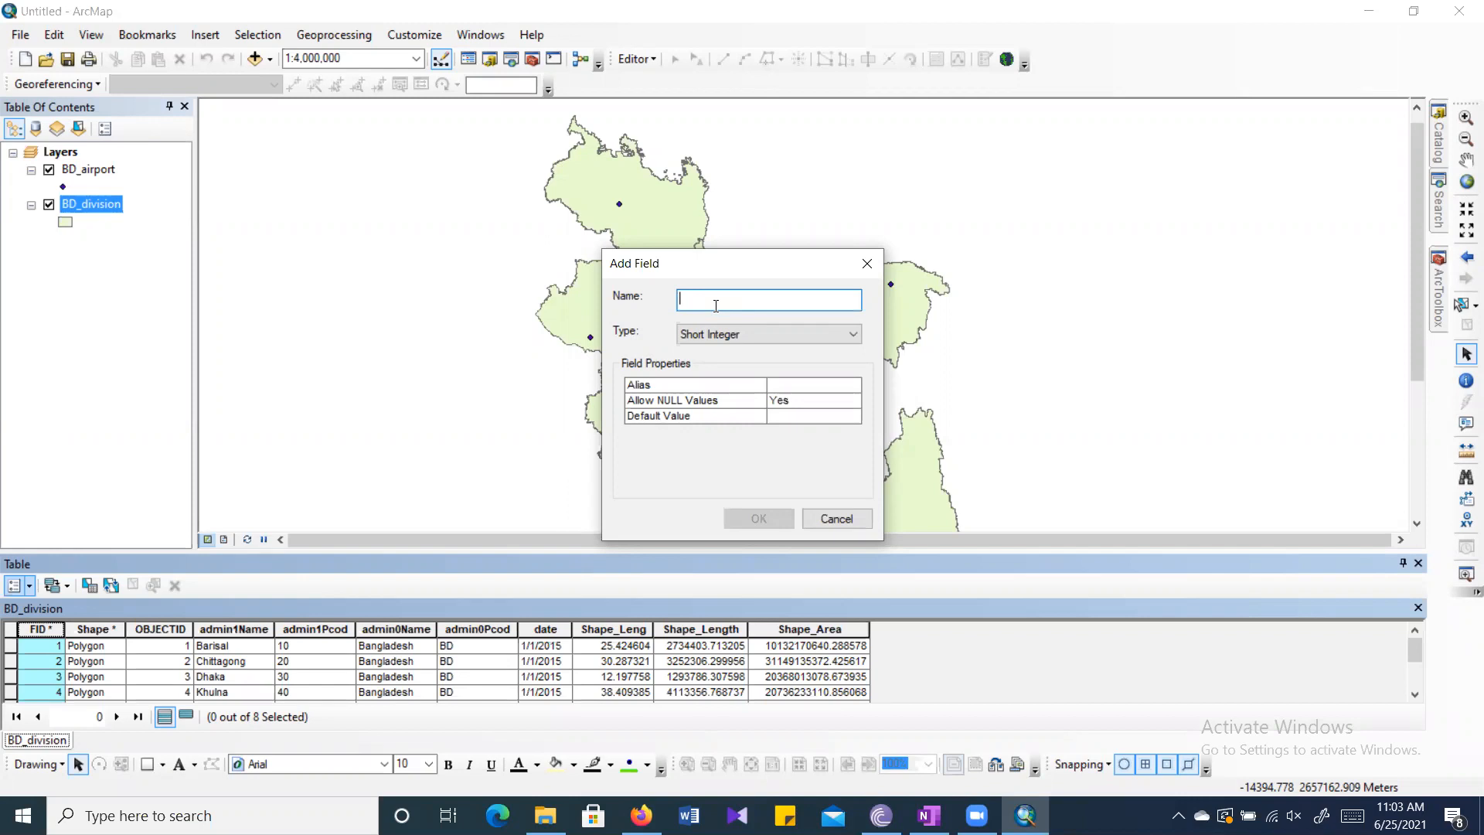
type("NEW")
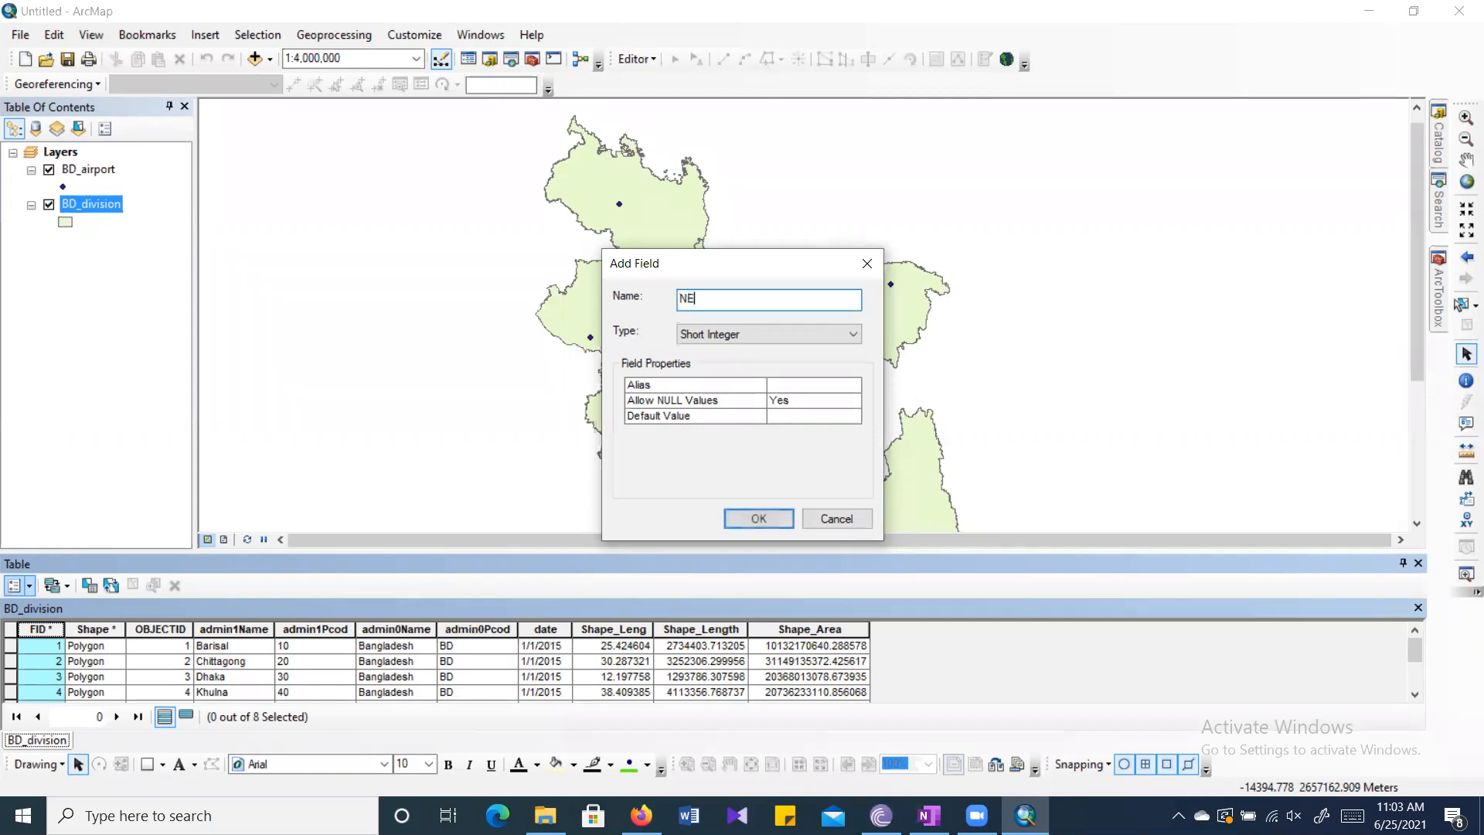
key("BackSpace")
key("BackSpace")
type("ewadwadwadawdawdawdawdawdawdawda")
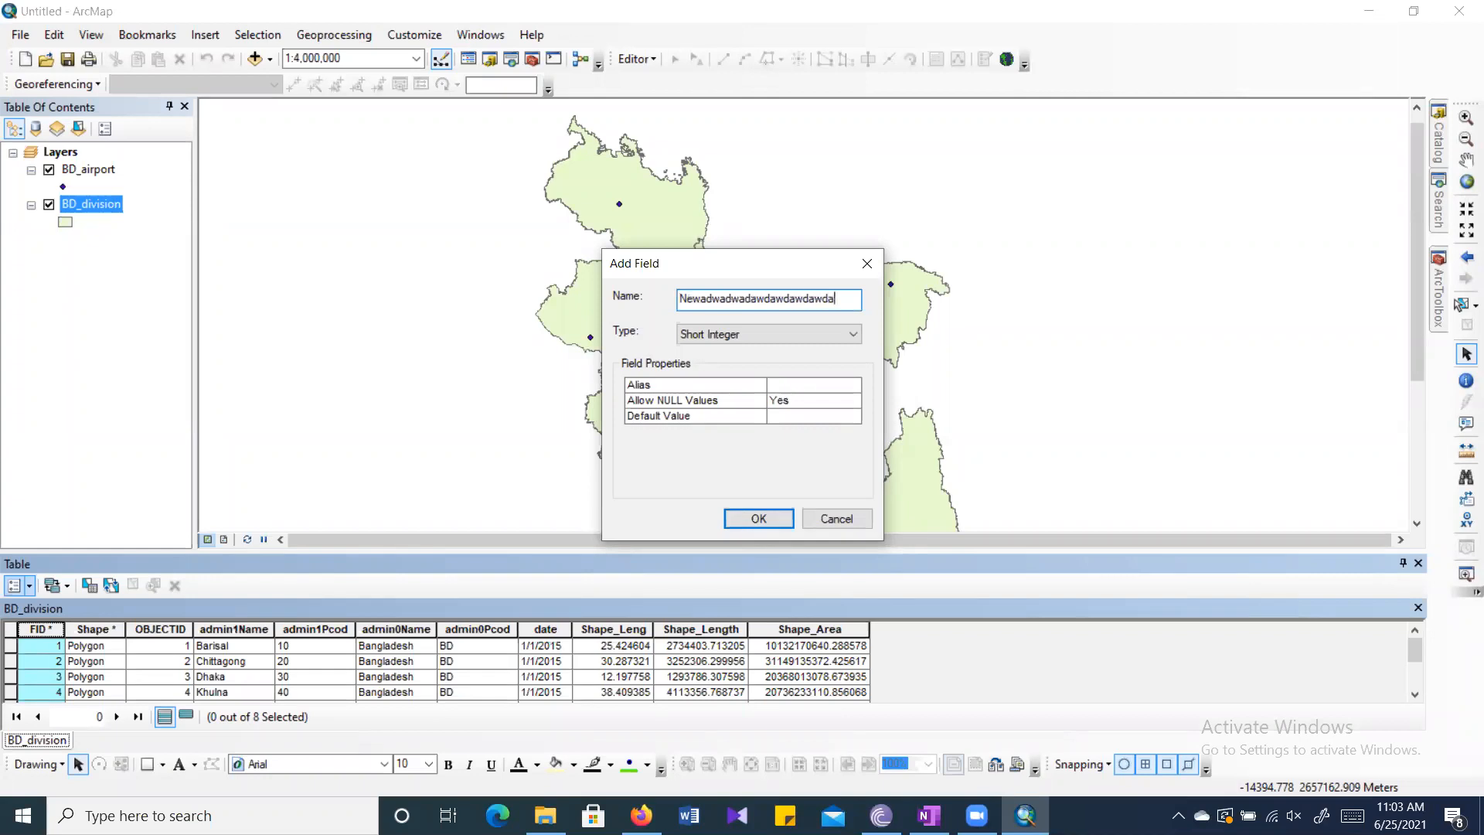
type("wdawdawd")
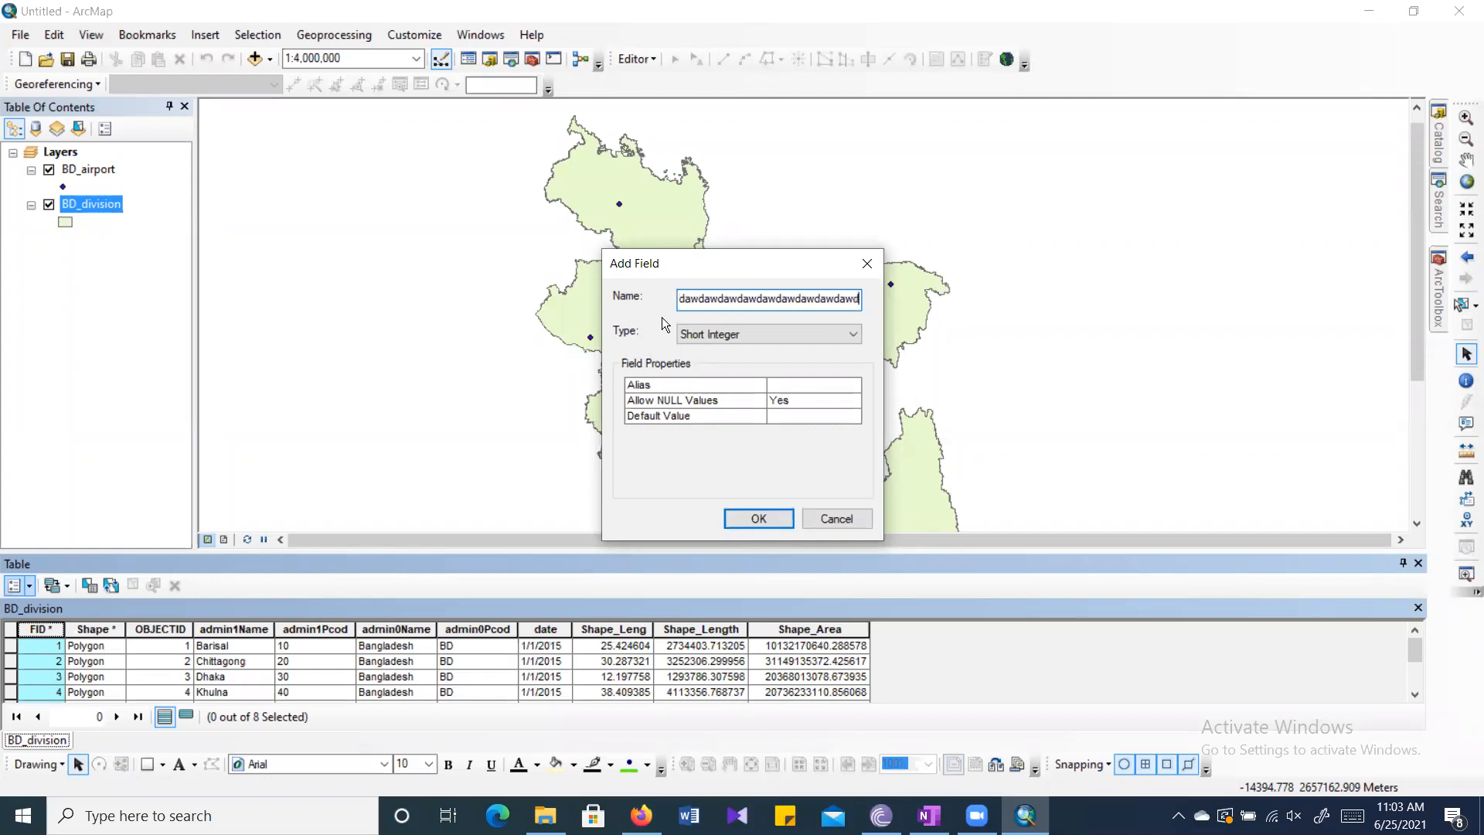
left_click(779, 516)
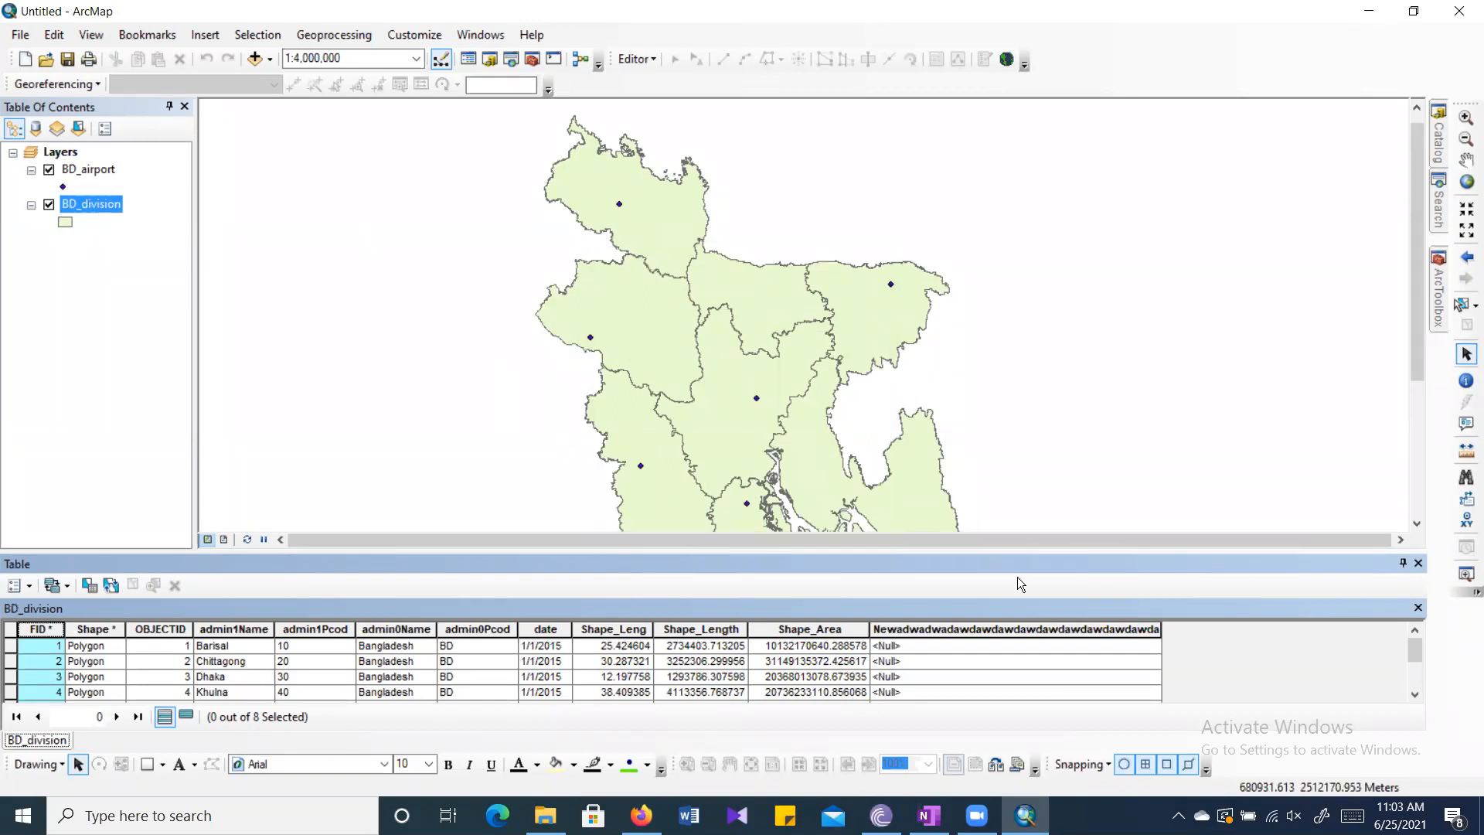
Delete the arbitrarily named field from the BD_division table and confirm the deletion.
right_click(994, 632)
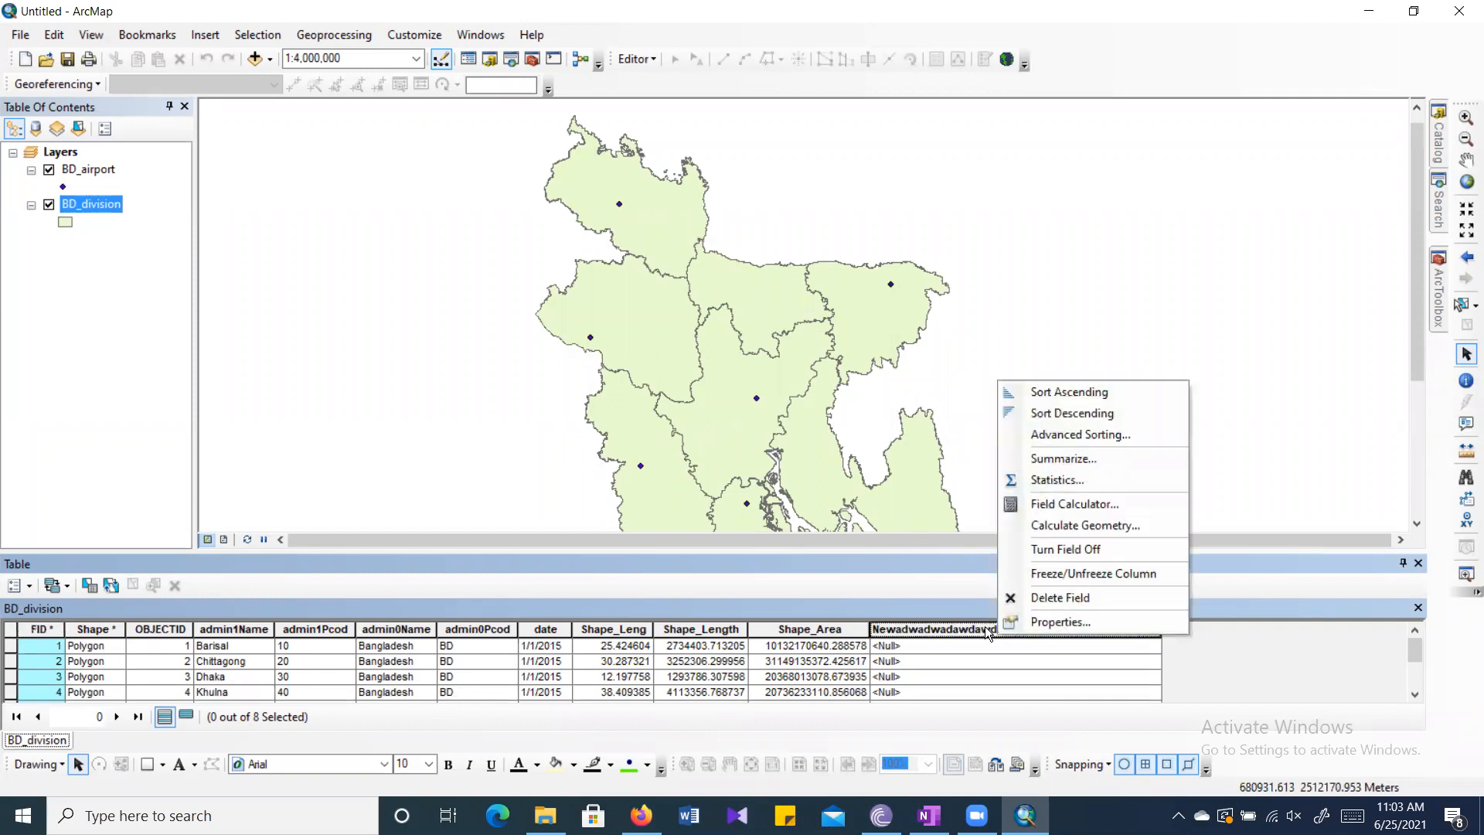
left_click(1104, 596)
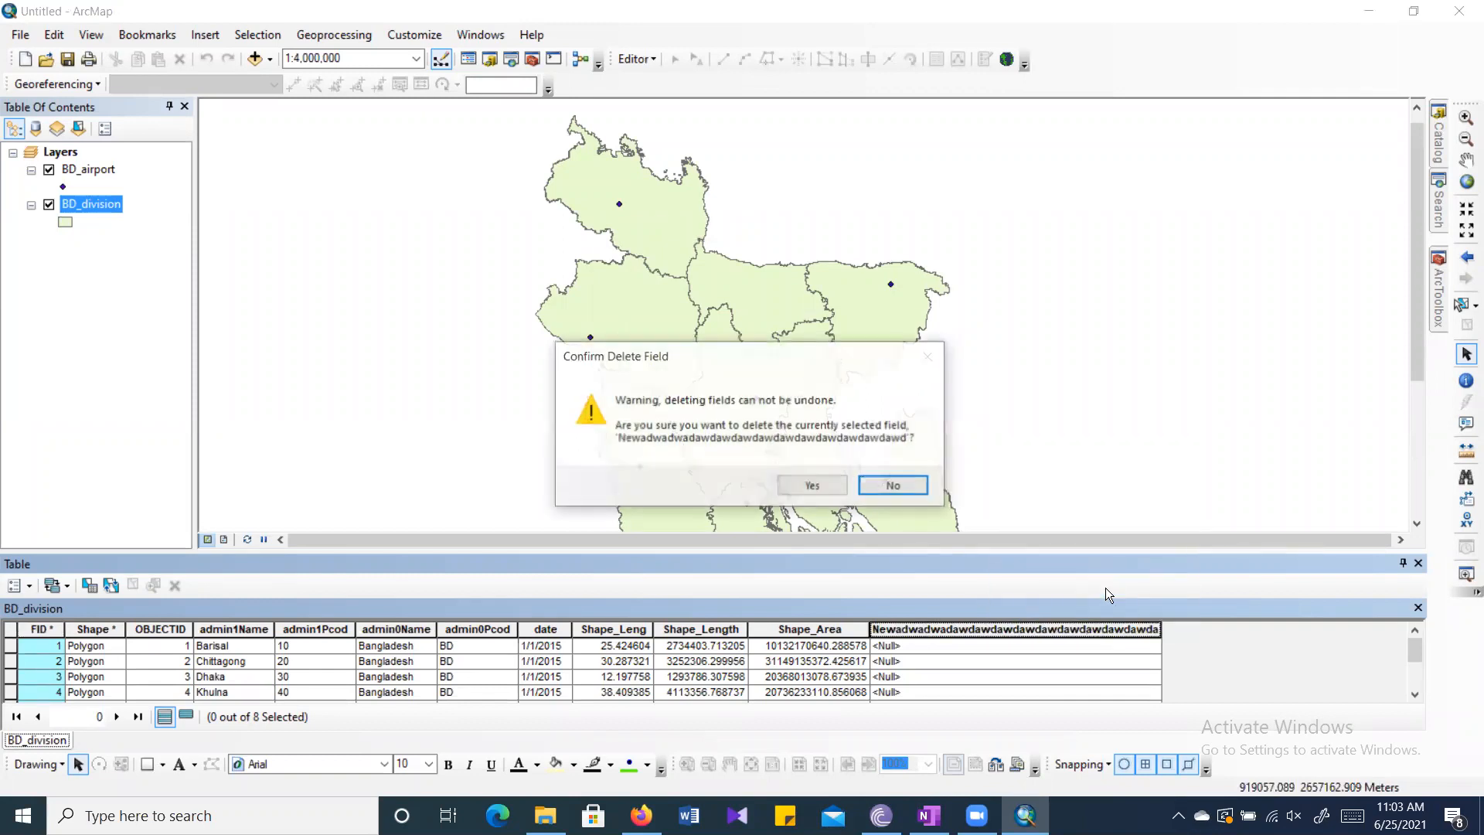
left_click(827, 483)
Open the attribute table of the BD_airport layer.
left_click(90, 170)
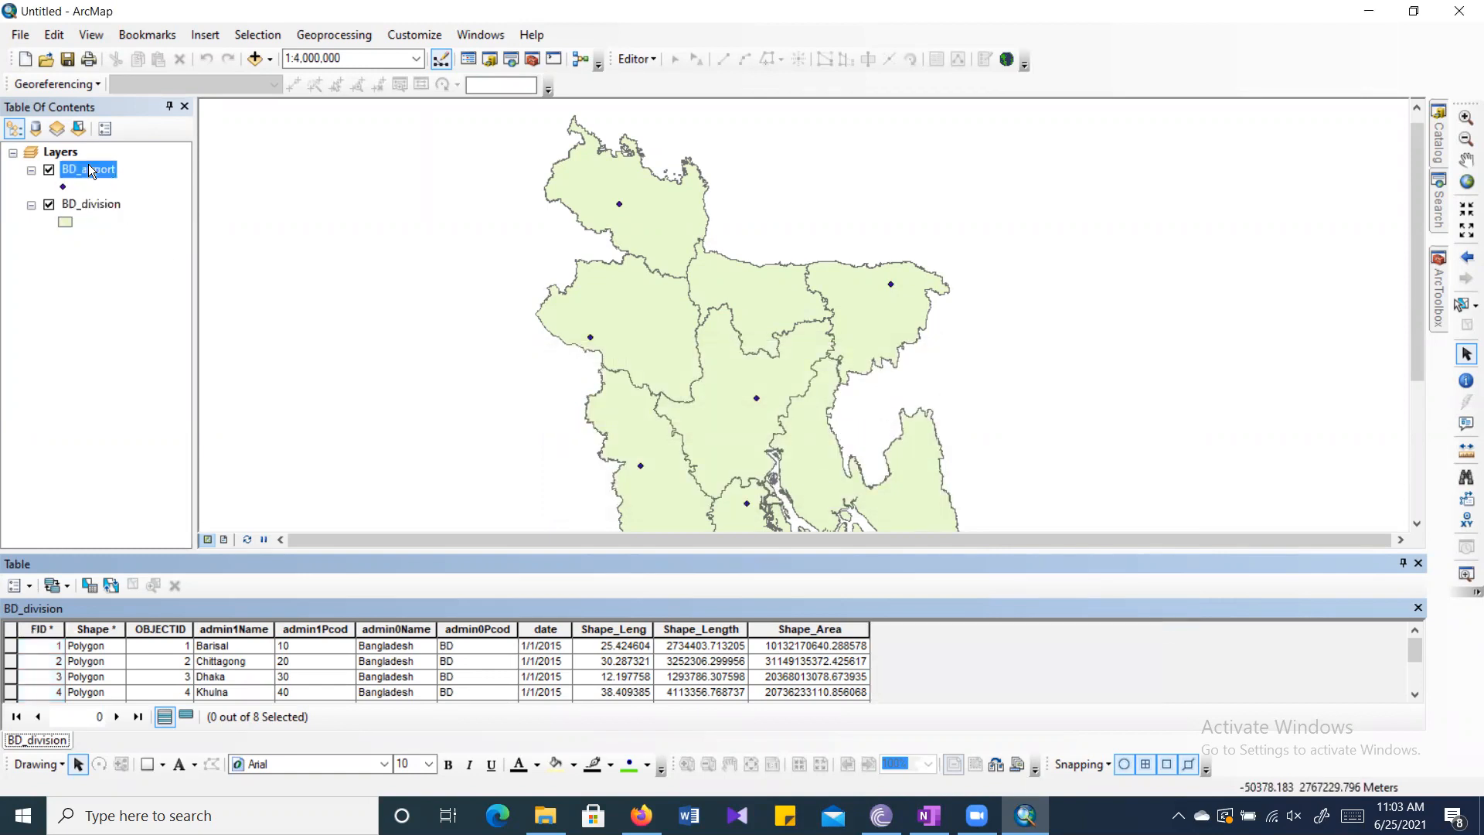
right_click(90, 170)
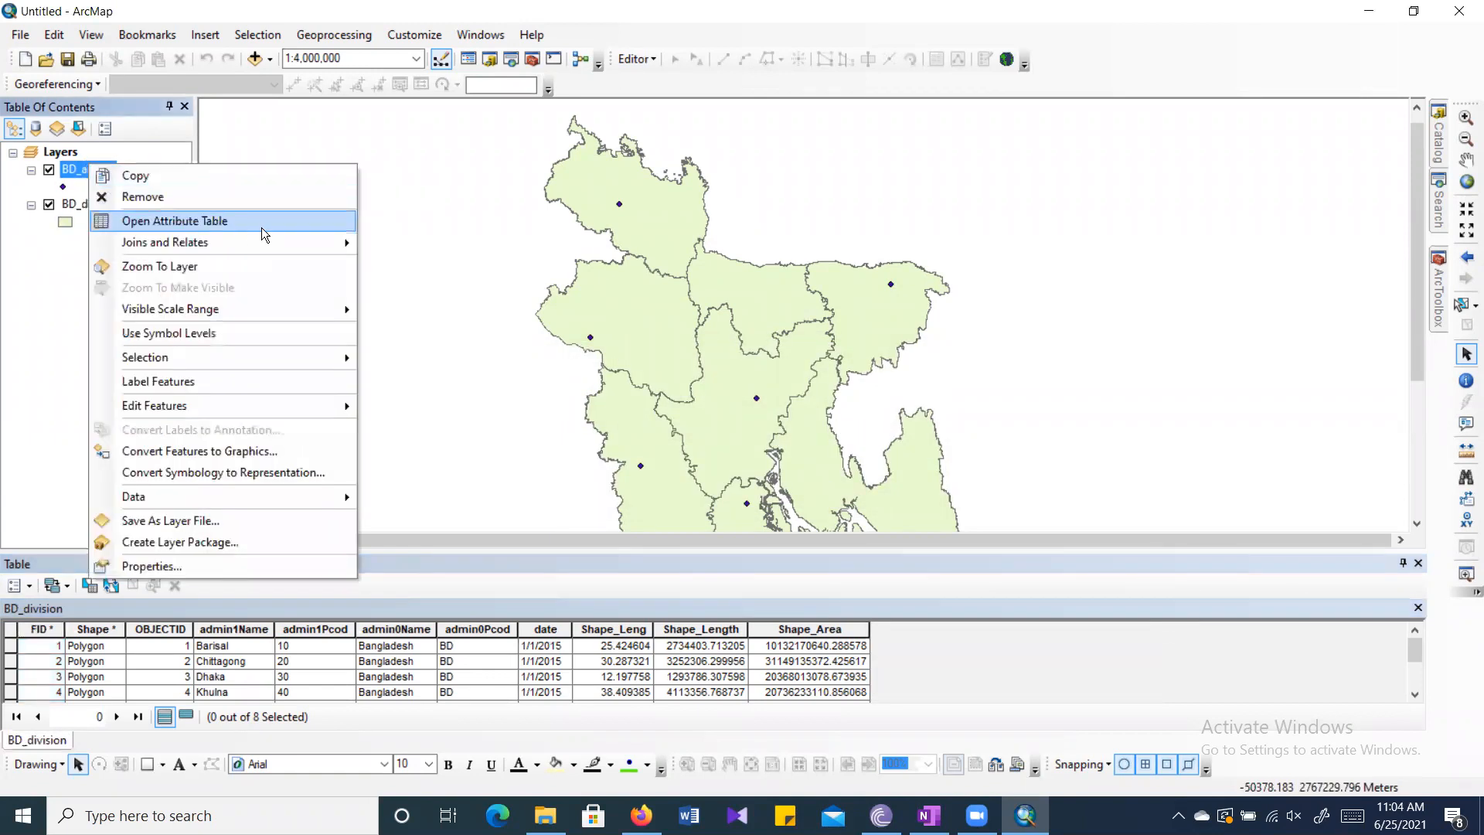
left_click(68, 206)
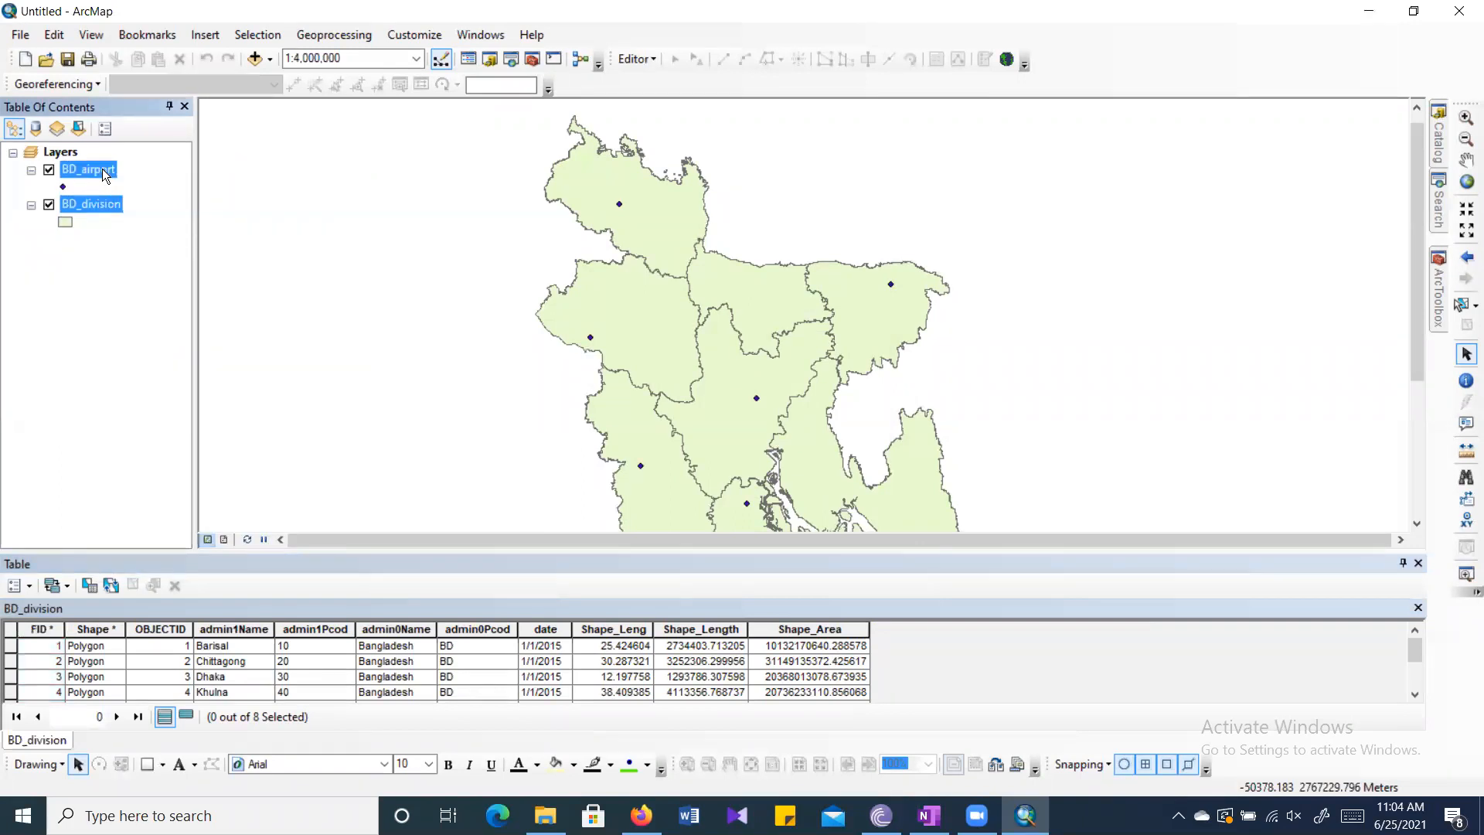
right_click(102, 171)
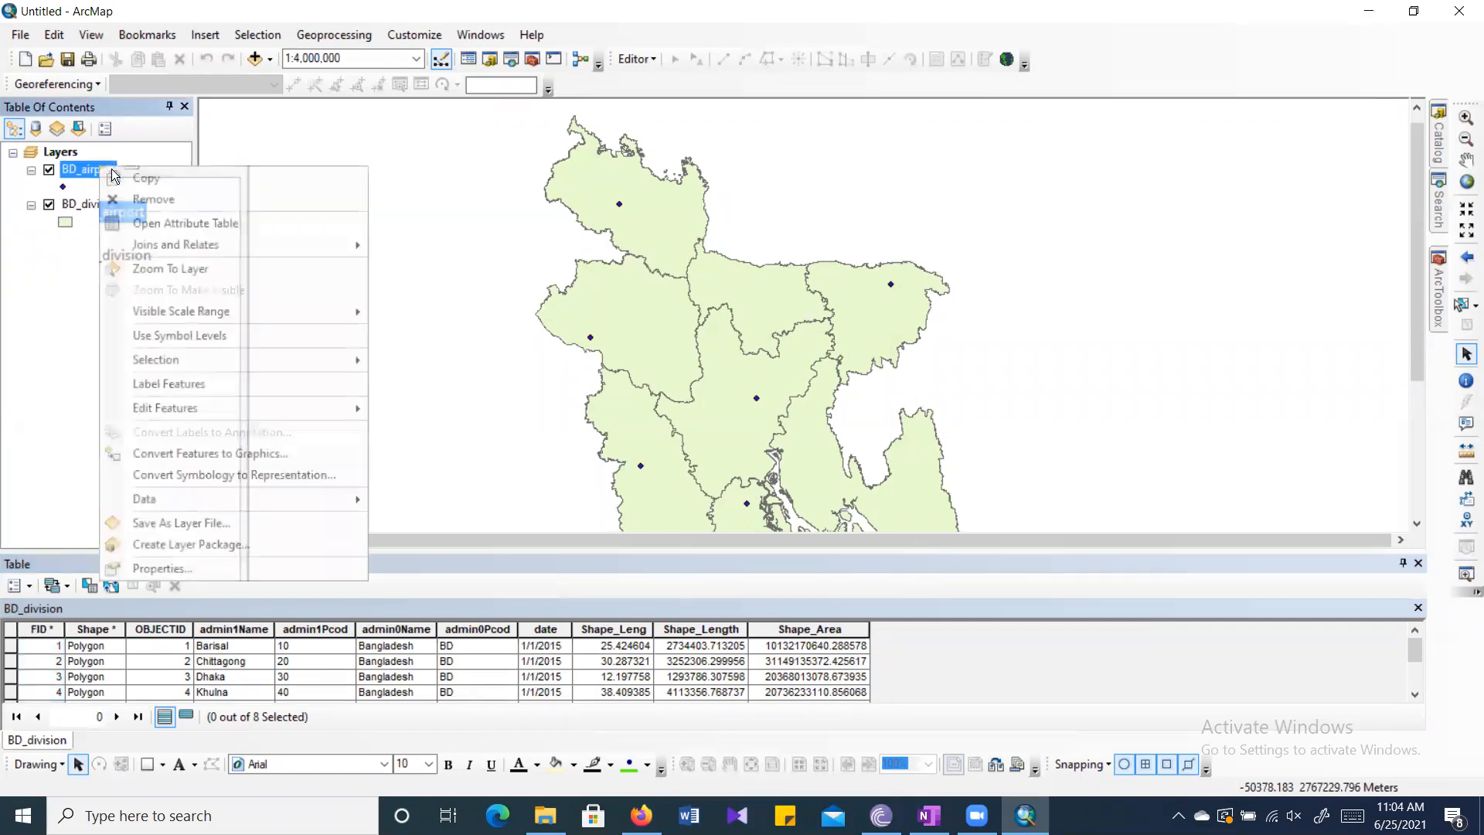
left_click(252, 225)
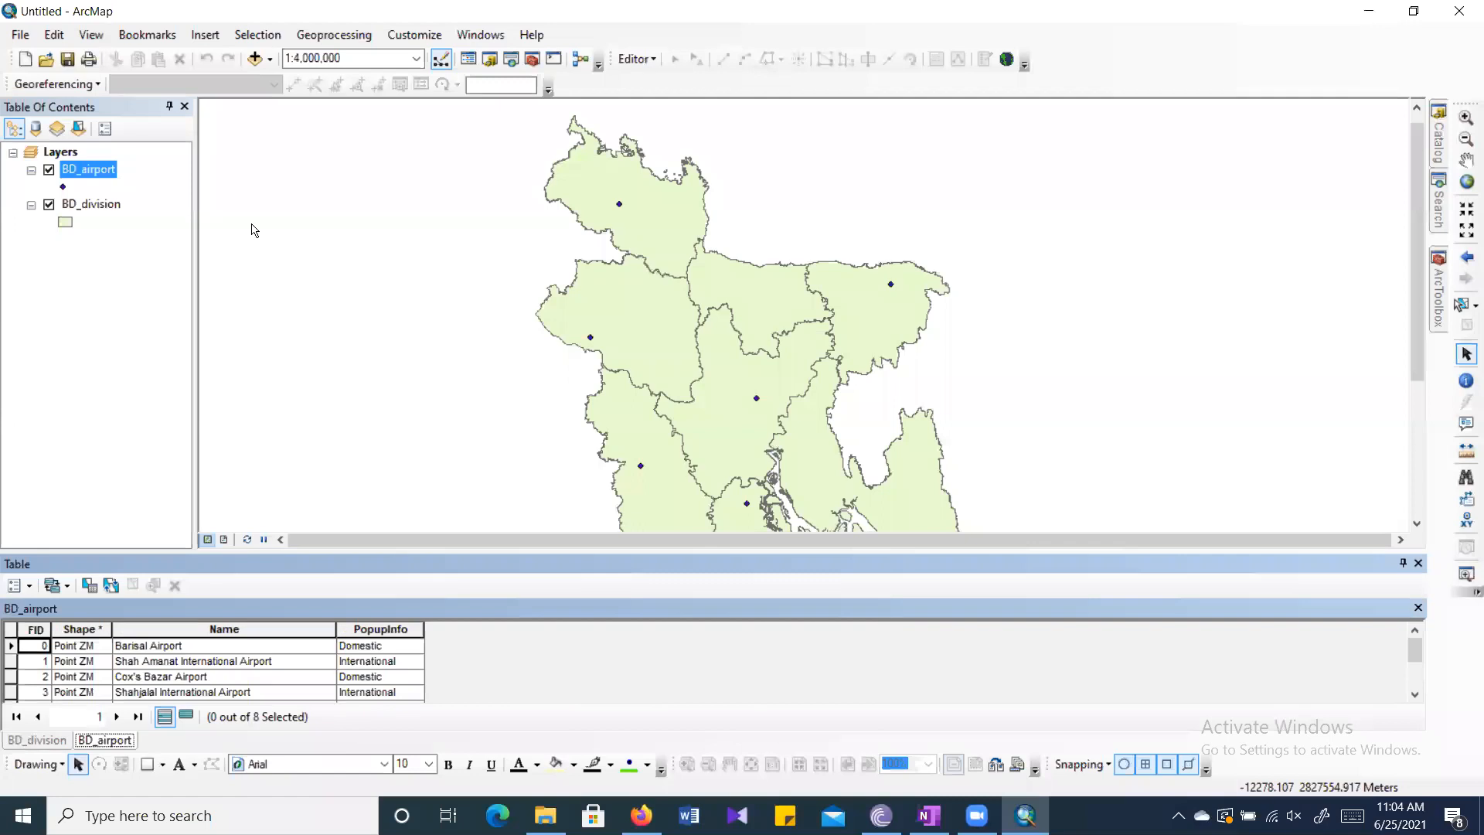
Add a Short Integer field with a long arbitrary name beginning with wadawdawd to the BD_airport table, accepting the shortened name wadawdawda.
left_click(18, 585)
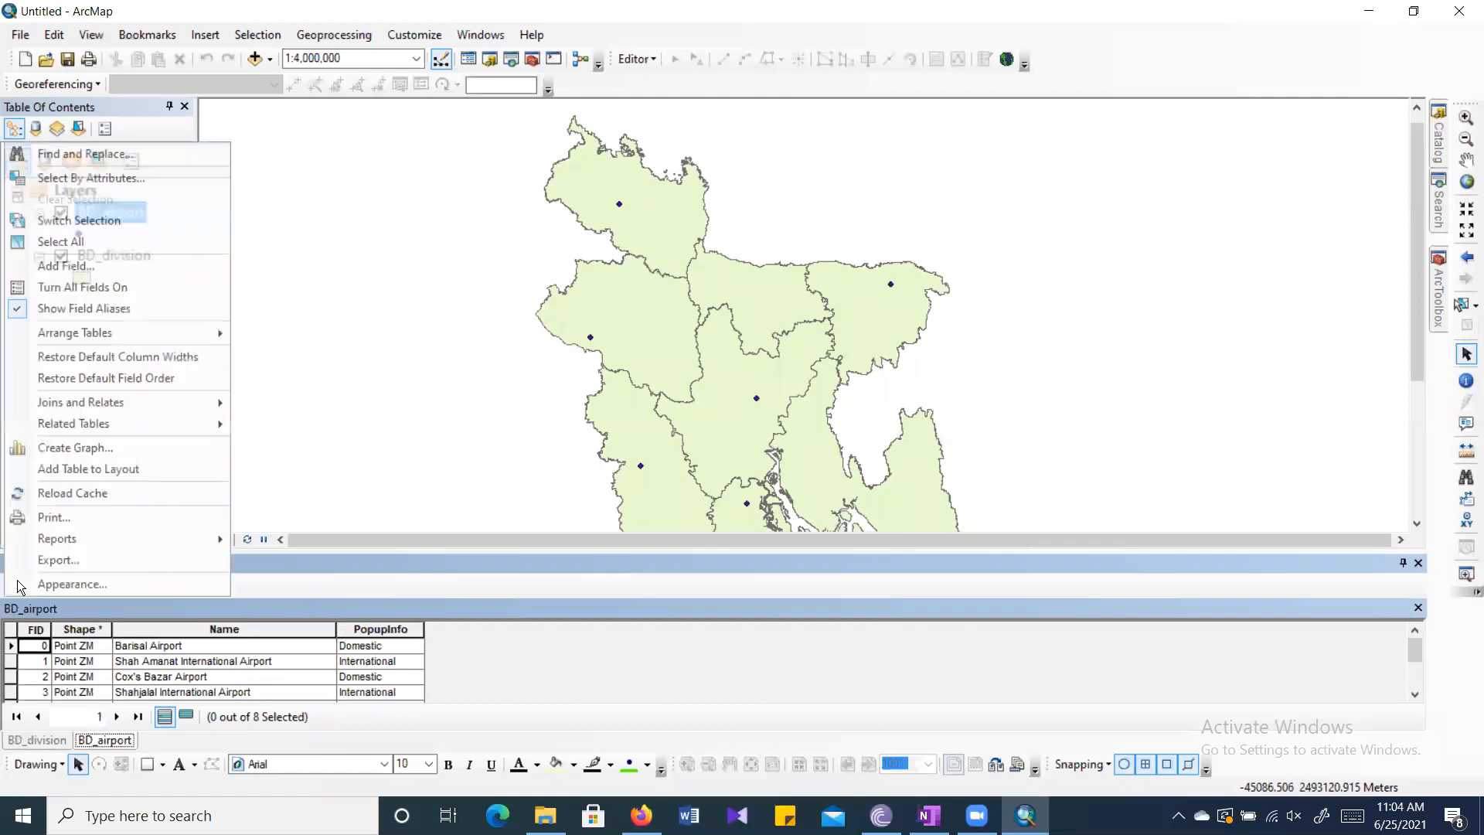
left_click(149, 287)
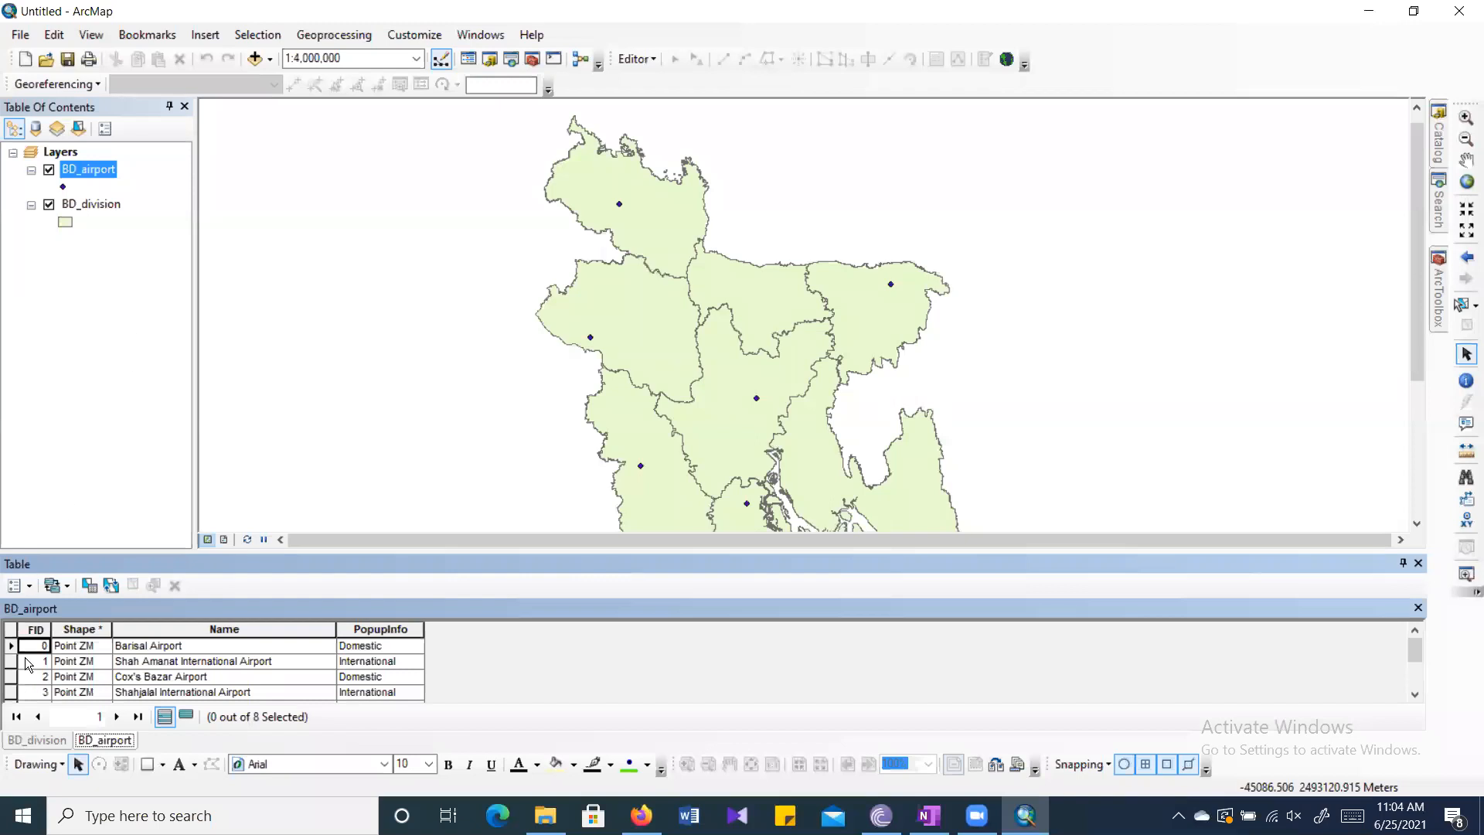
left_click(18, 585)
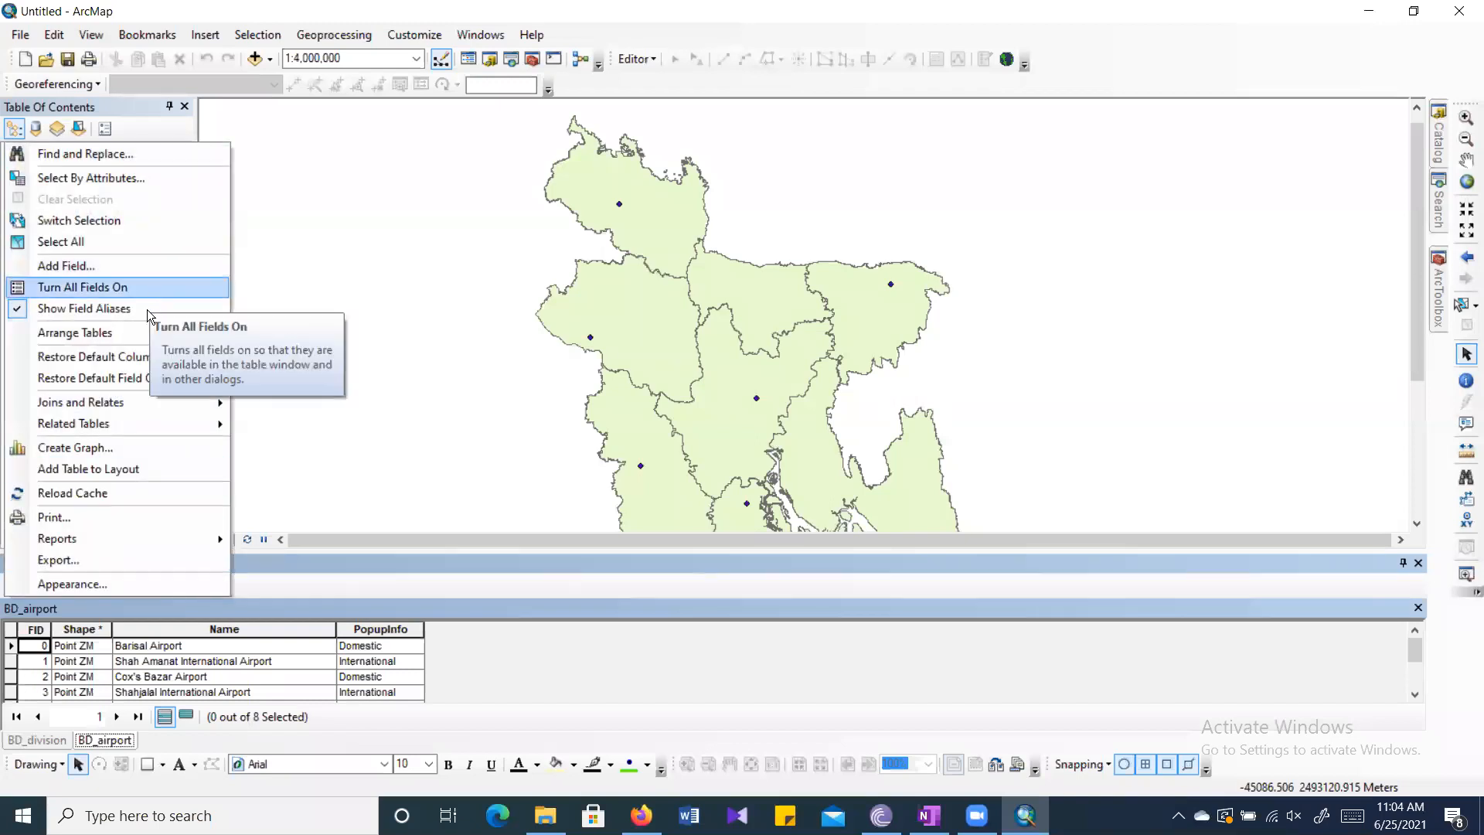
left_click(135, 270)
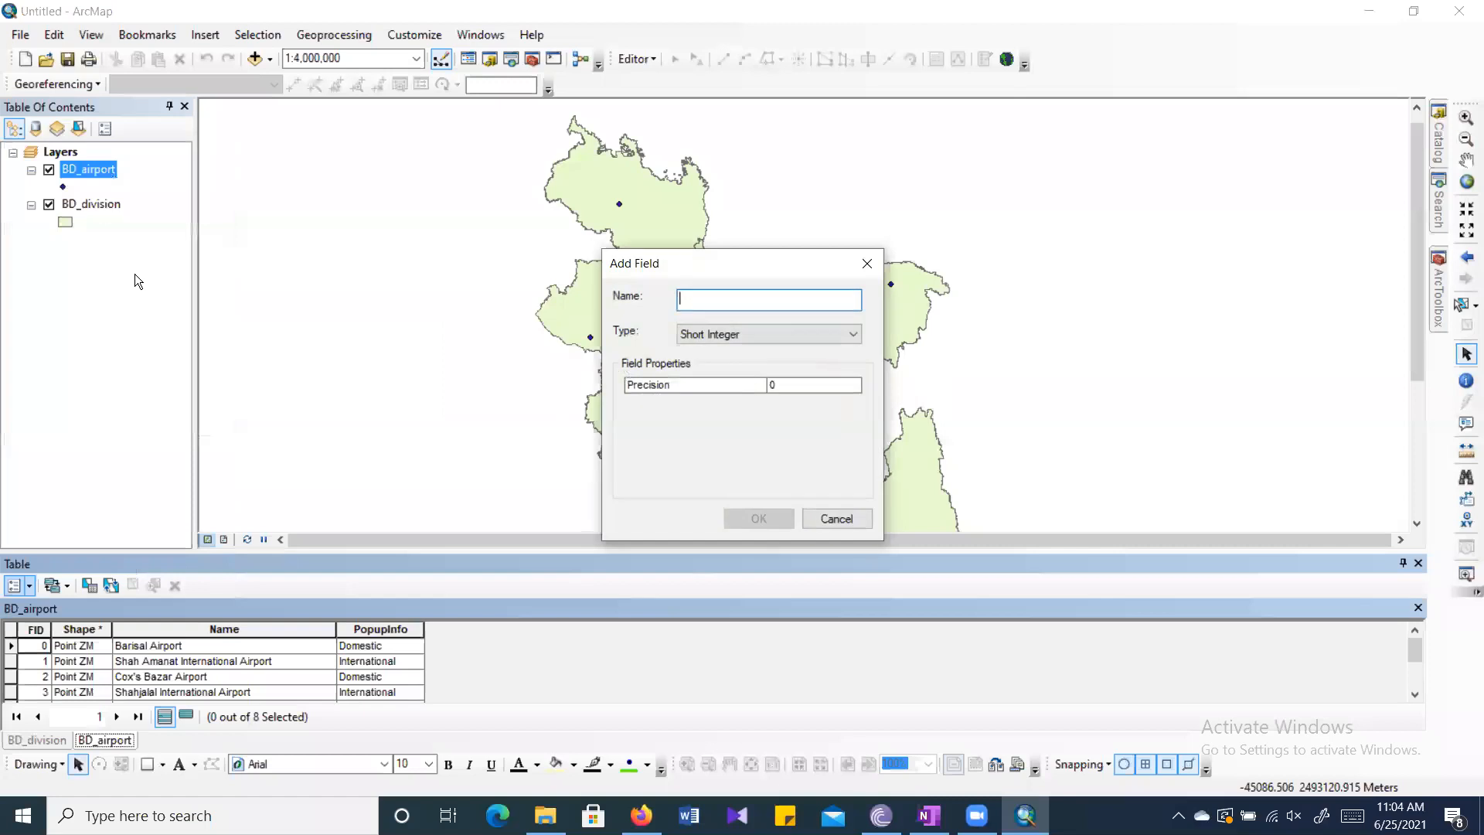
type("wadawdawd")
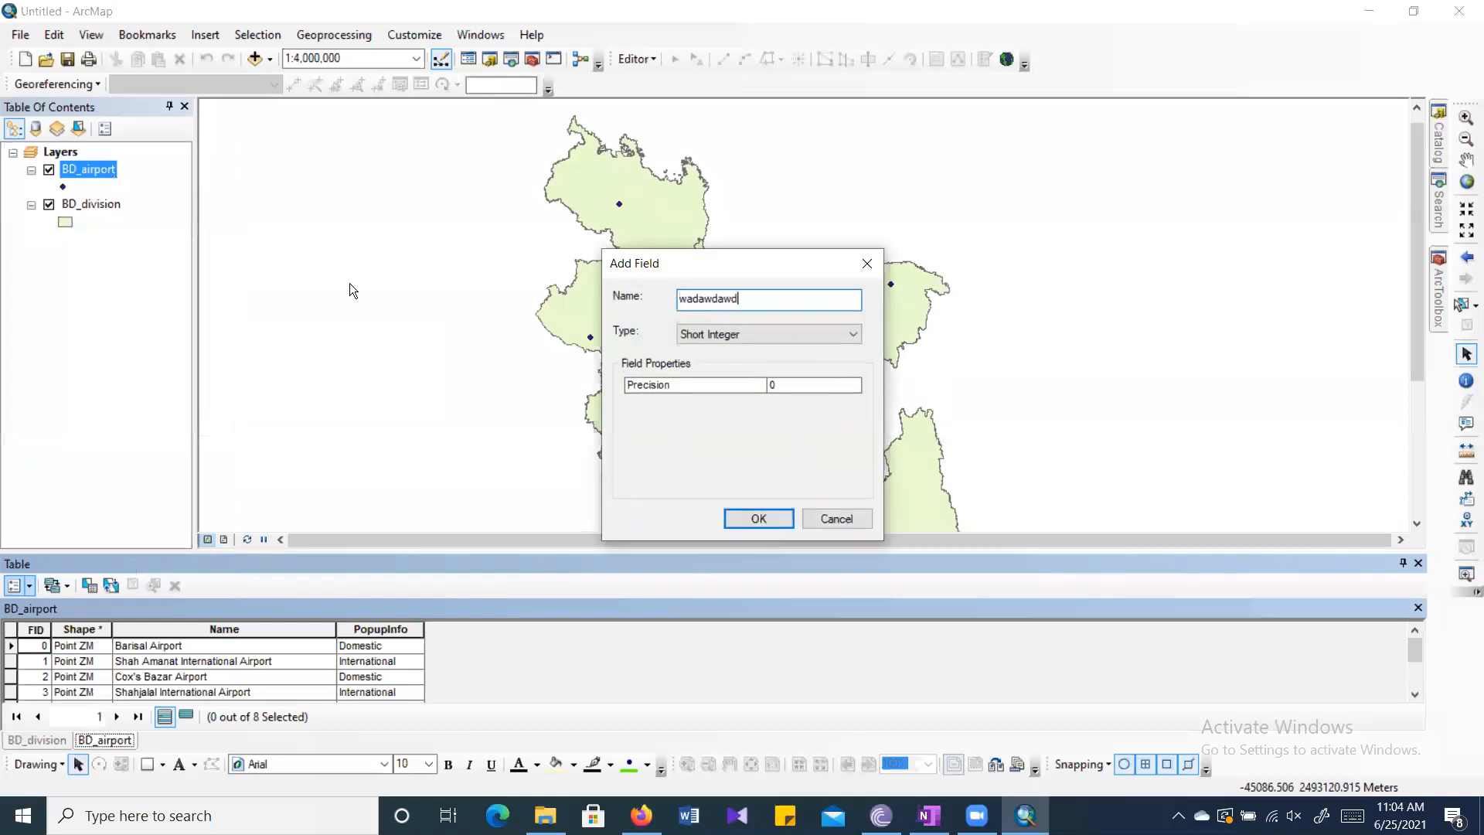
type("adawdawdawdaw")
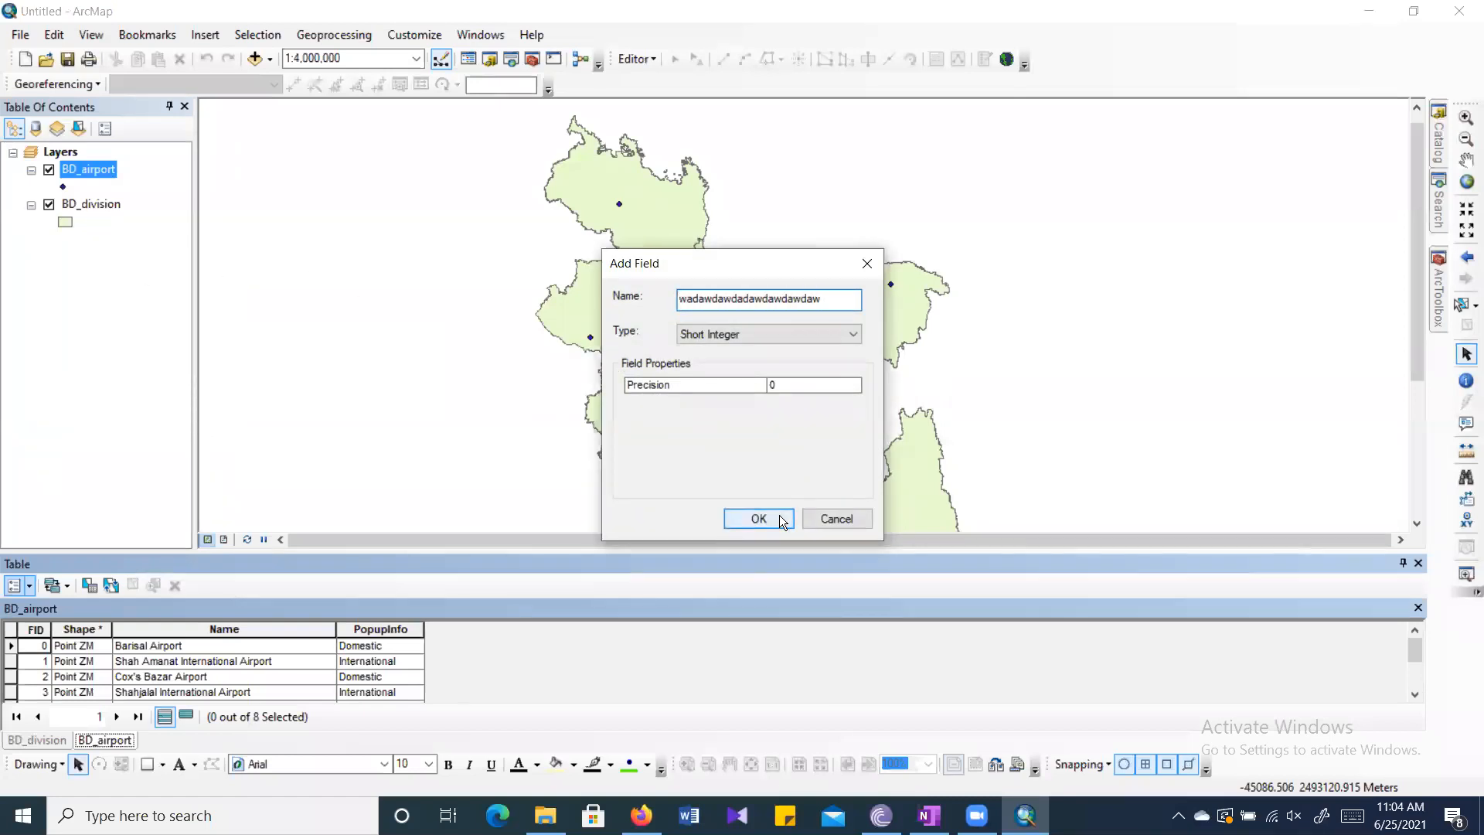
type("awdawdawdawdawd")
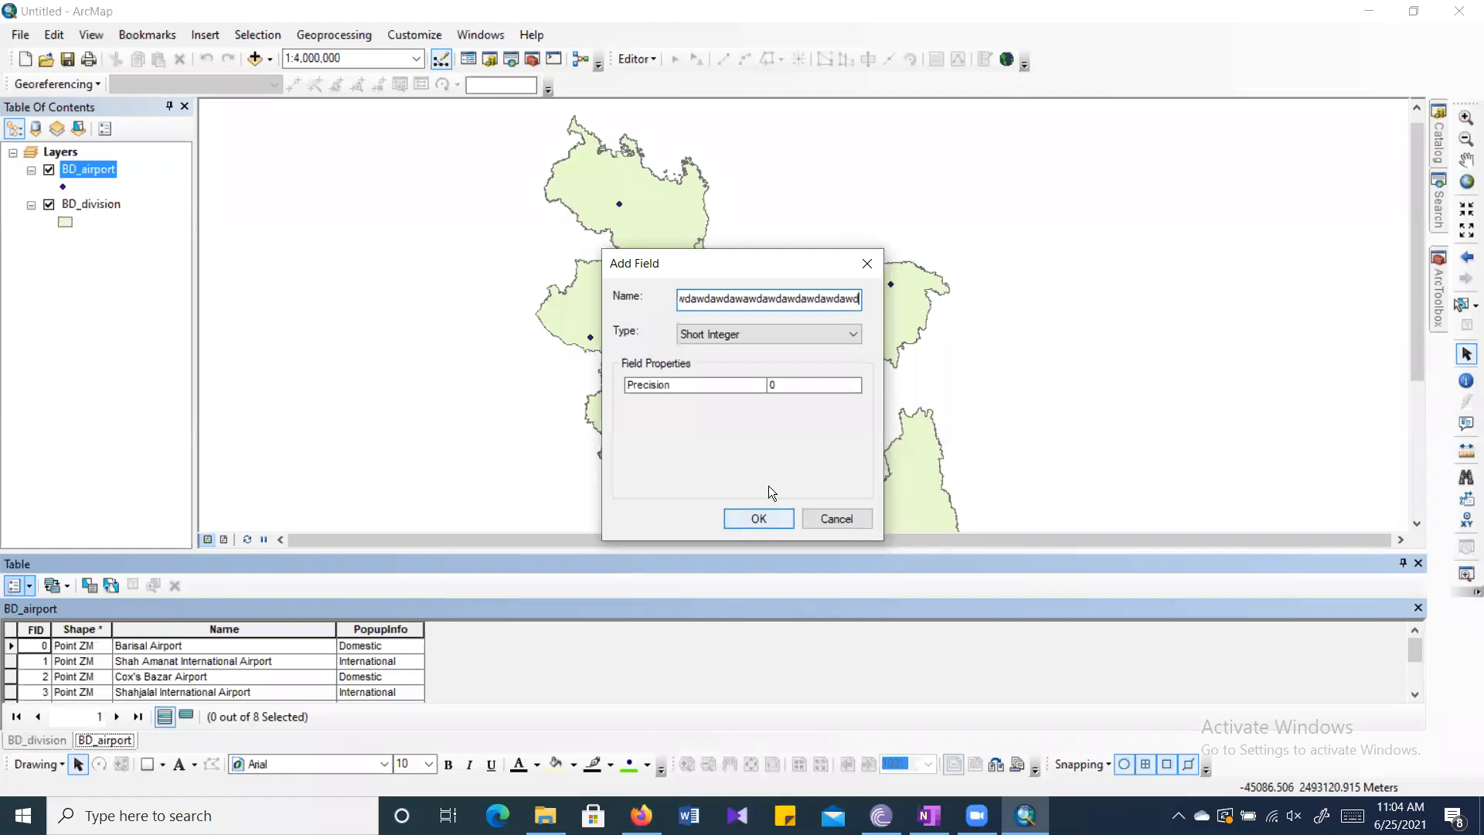
left_click(772, 516)
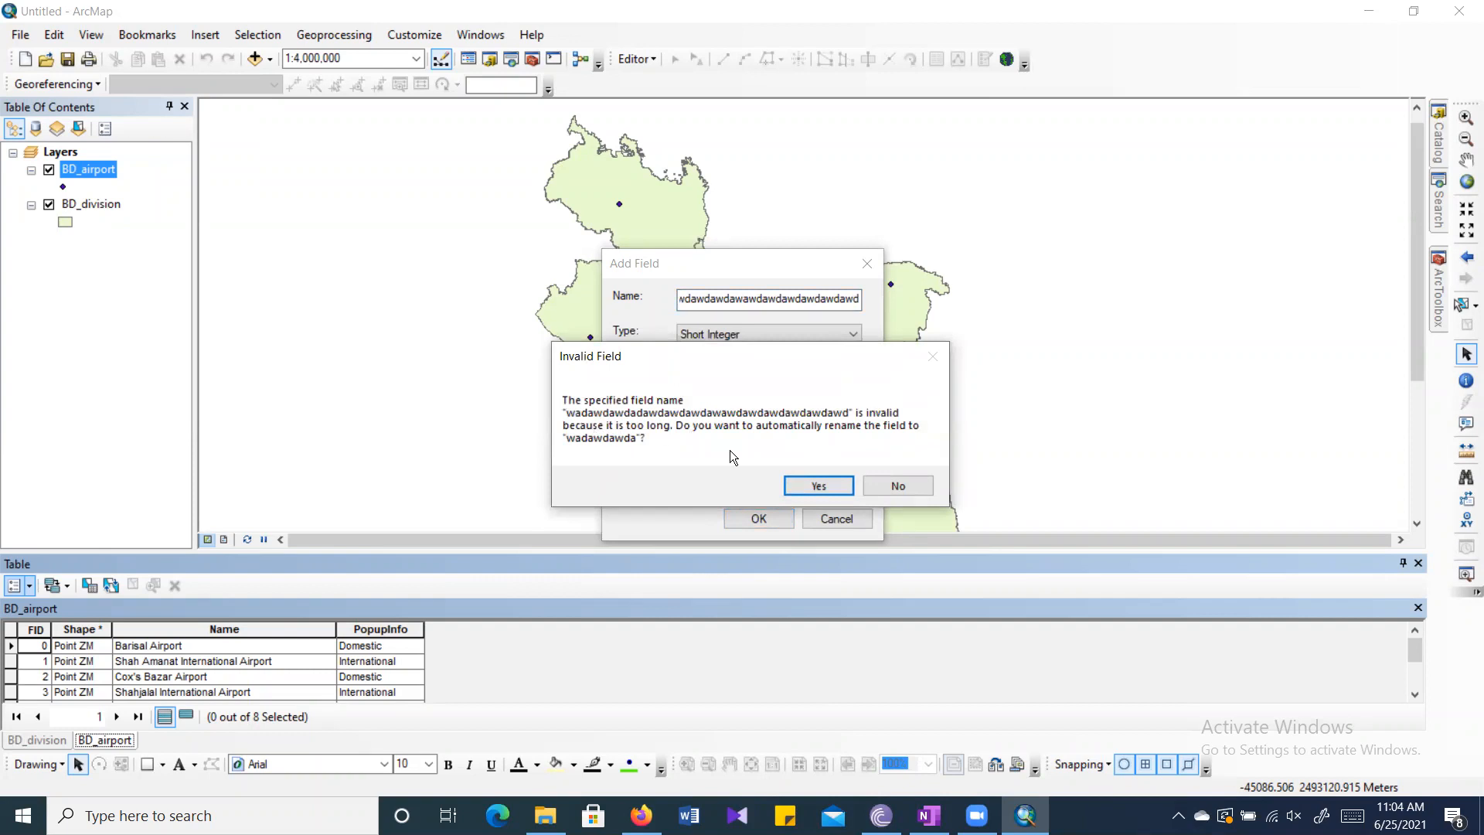
left_click(839, 484)
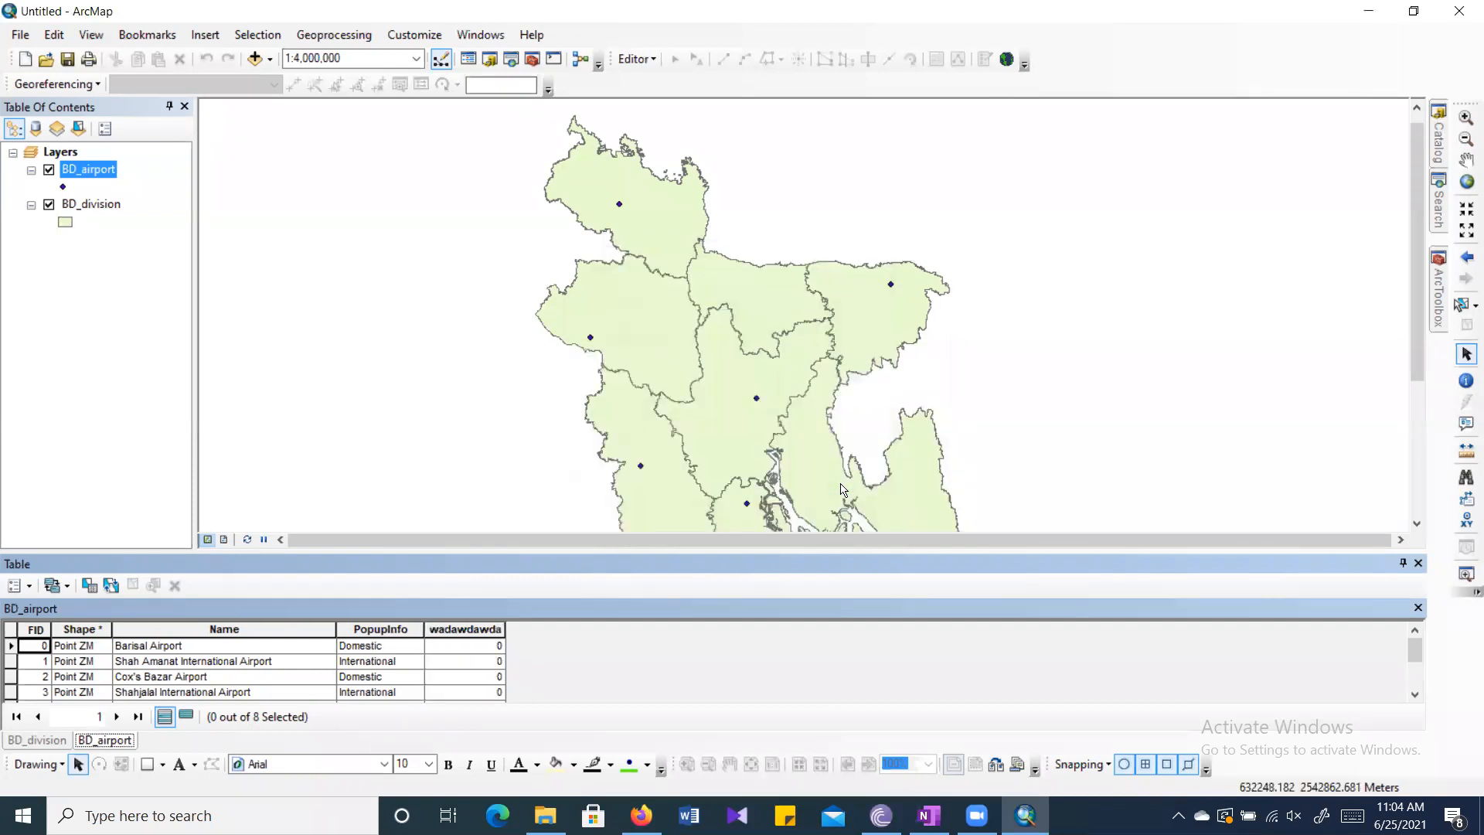
Check whether the name of the wadawdawda field can be edited in its field properties, and close them without changes.
right_click(464, 630)
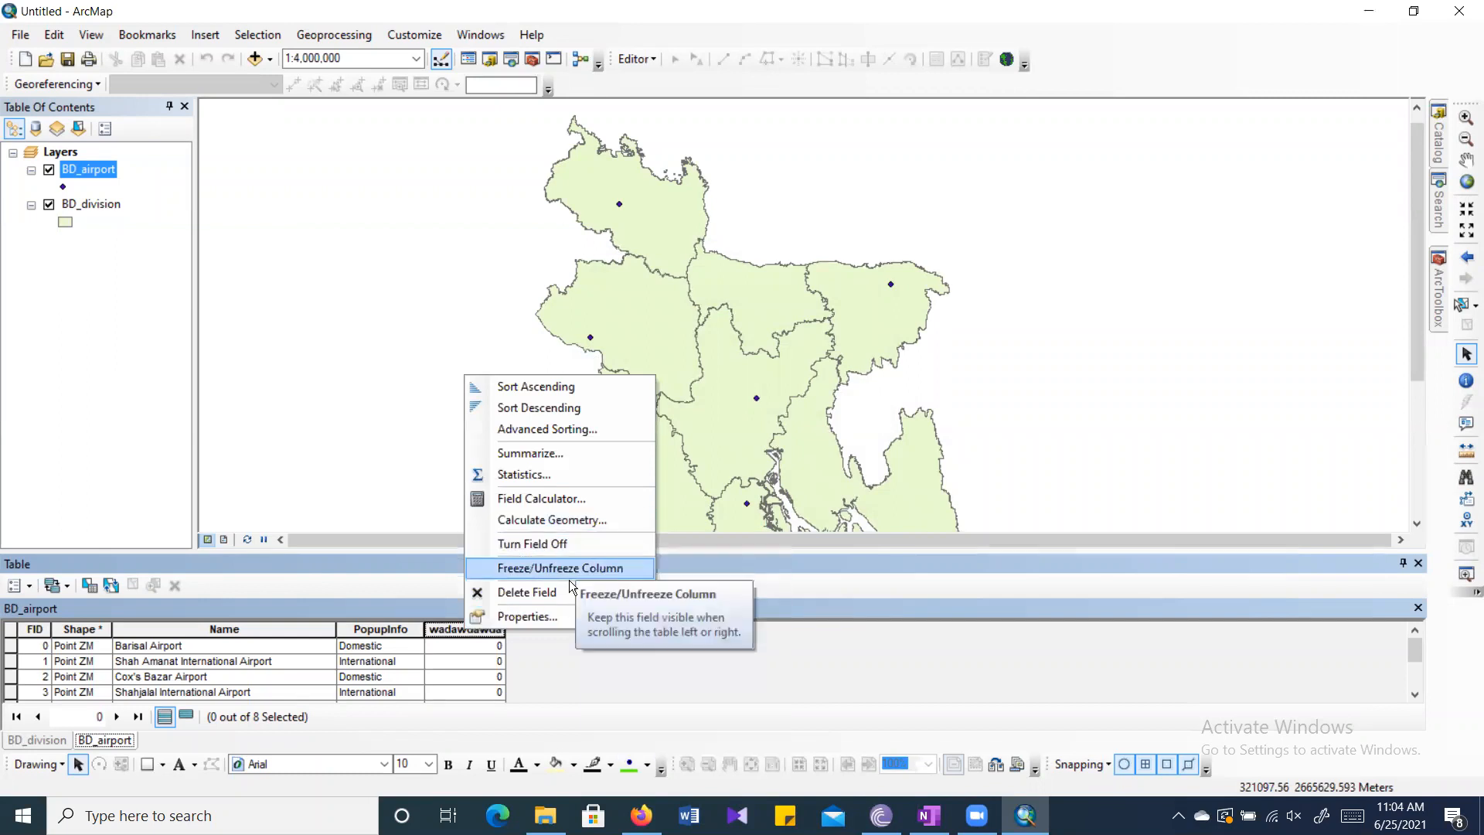
left_click(566, 615)
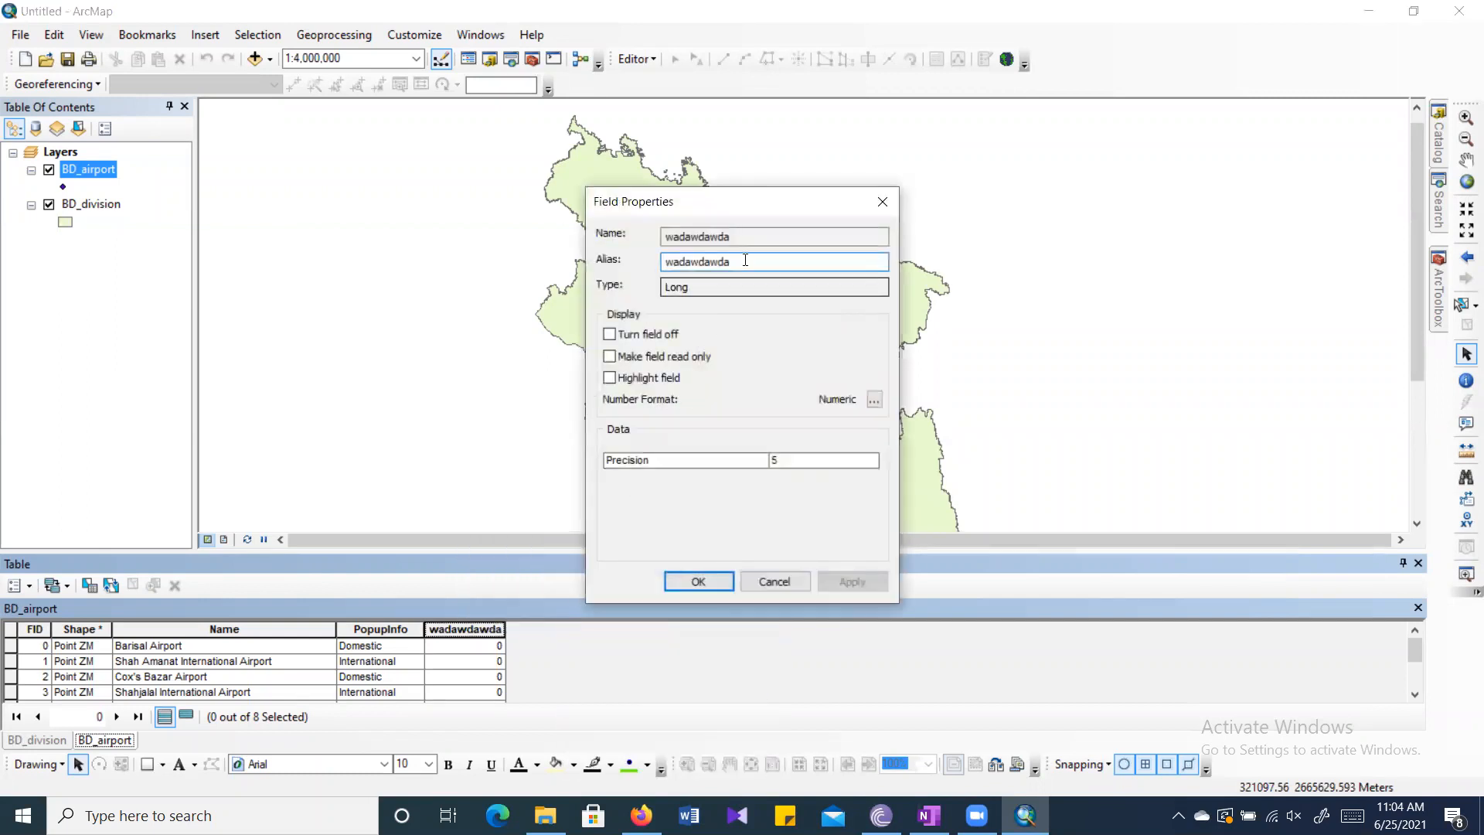
left_click(742, 233)
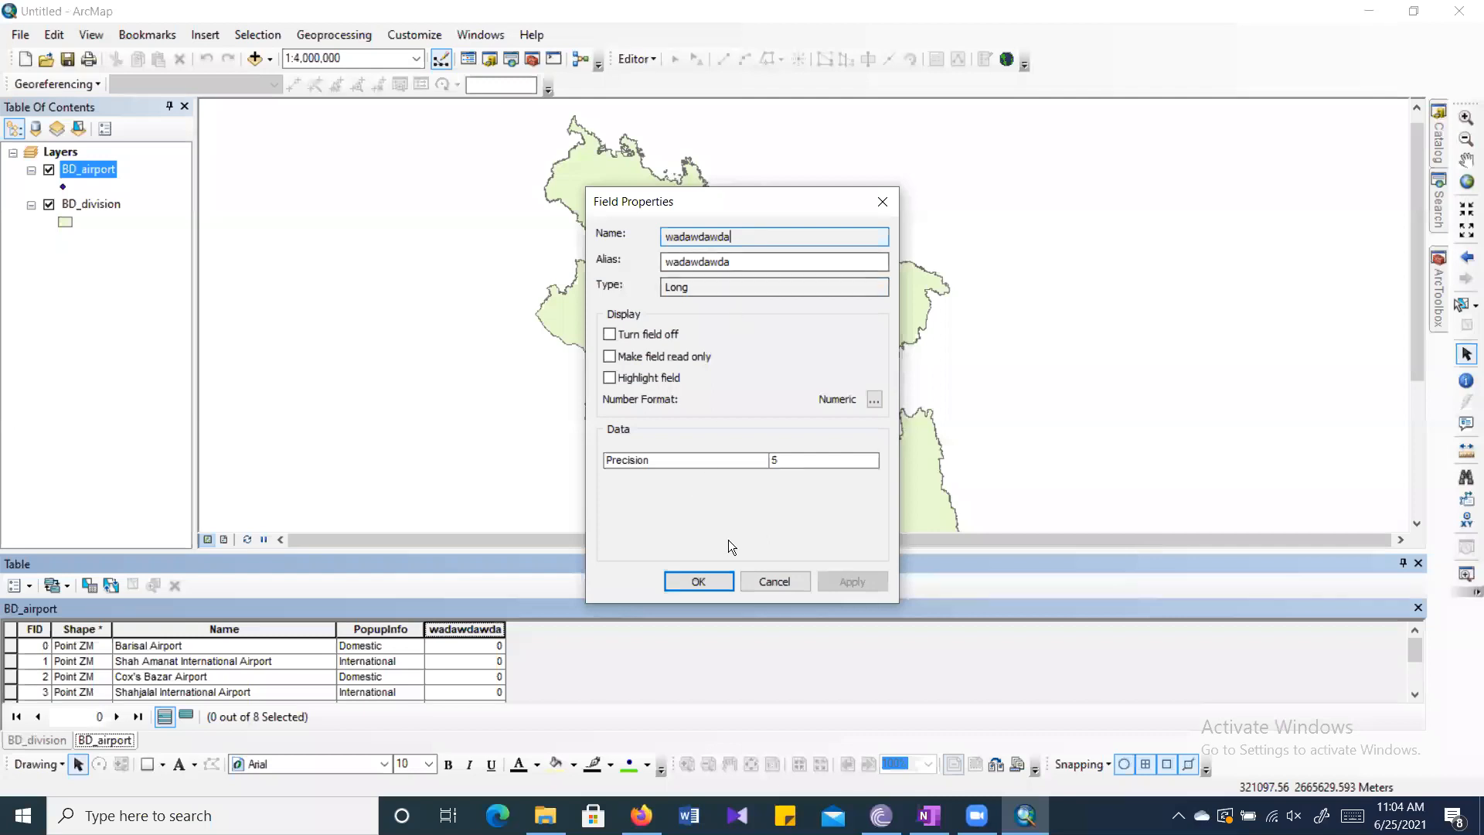
left_click(767, 585)
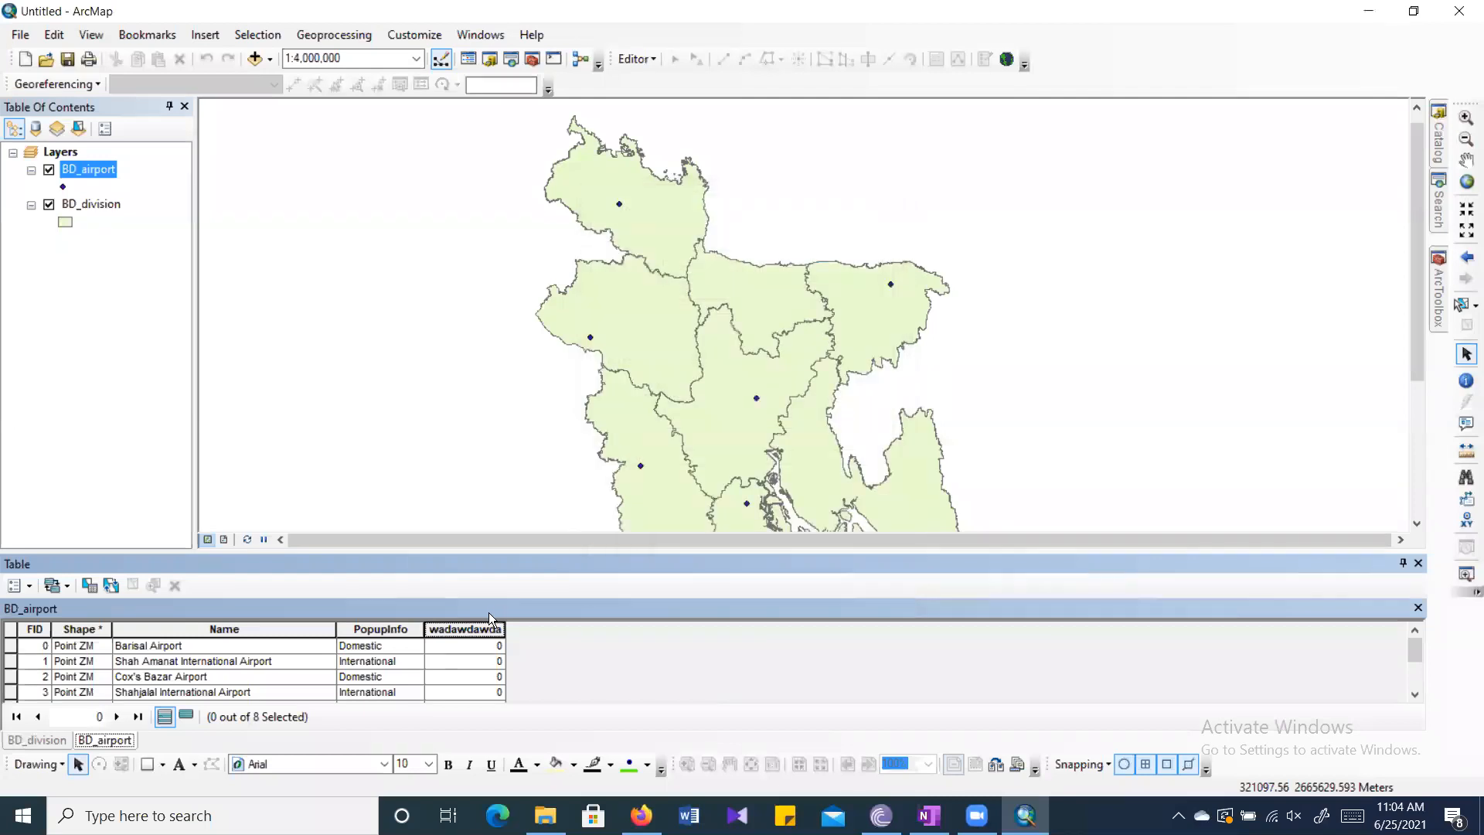
Delete the wadawdawda field from the BD_airport table and confirm the deletion.
right_click(463, 632)
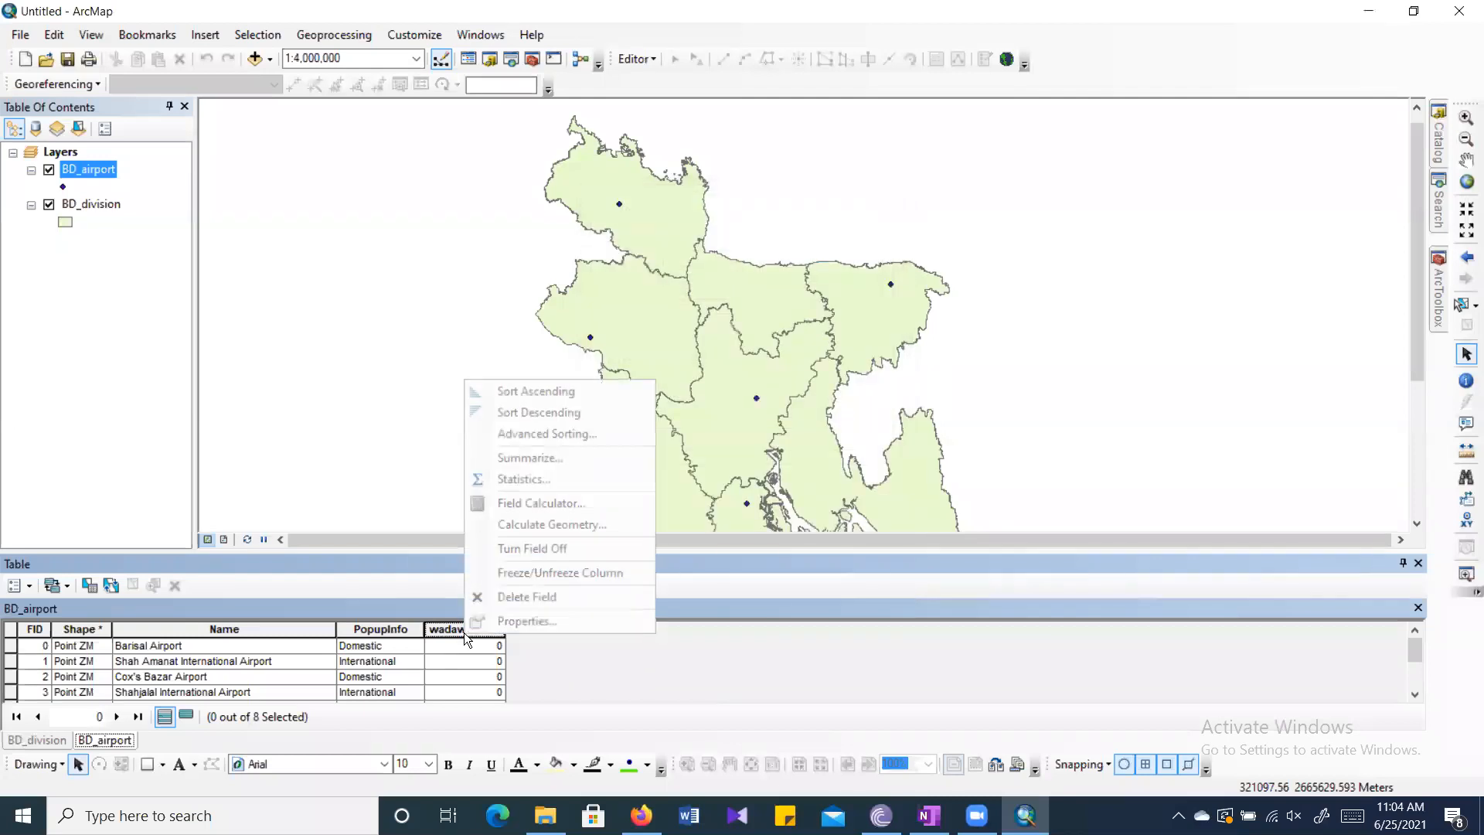
left_click(571, 597)
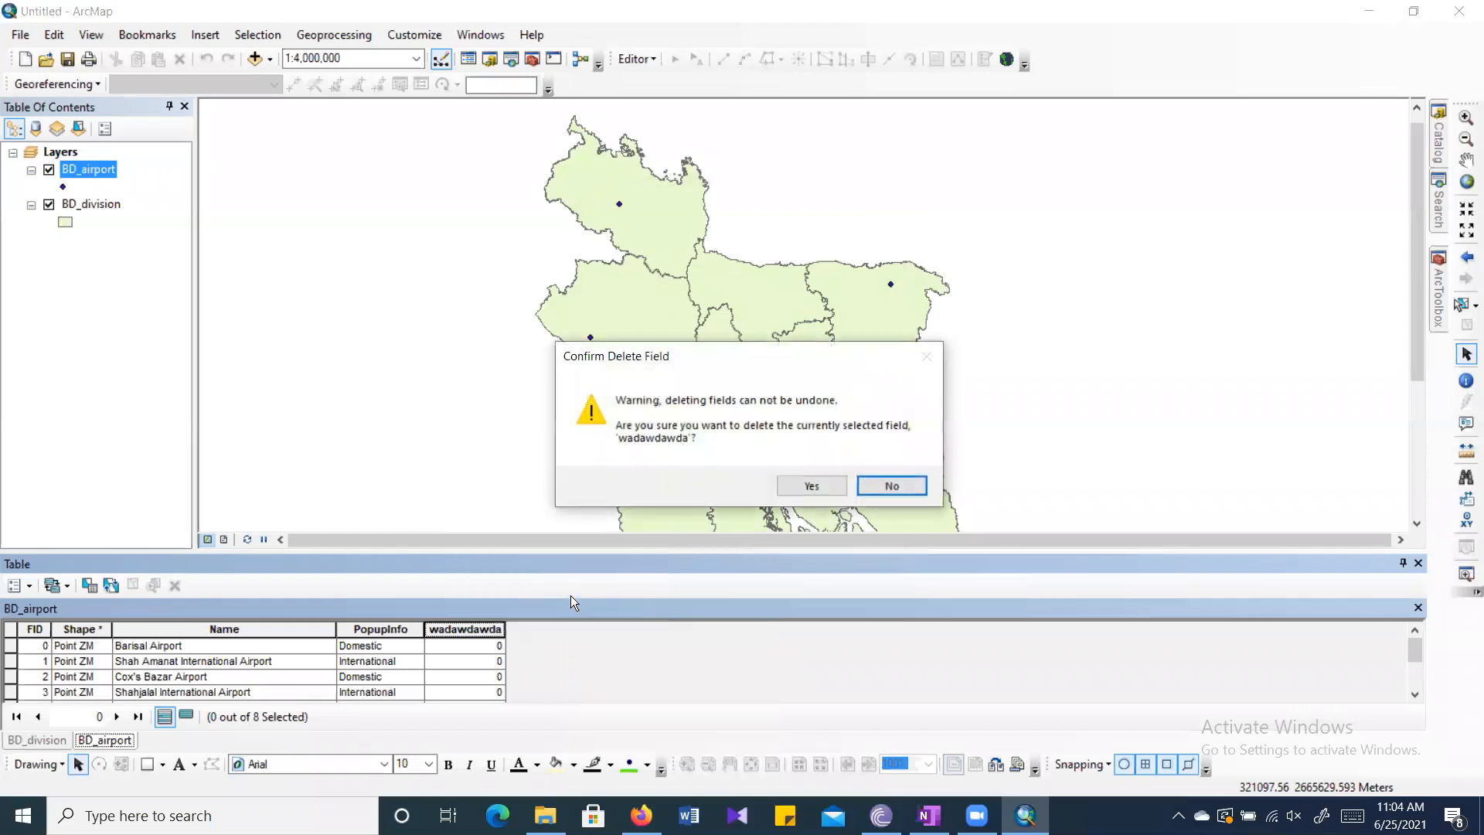
left_click(827, 480)
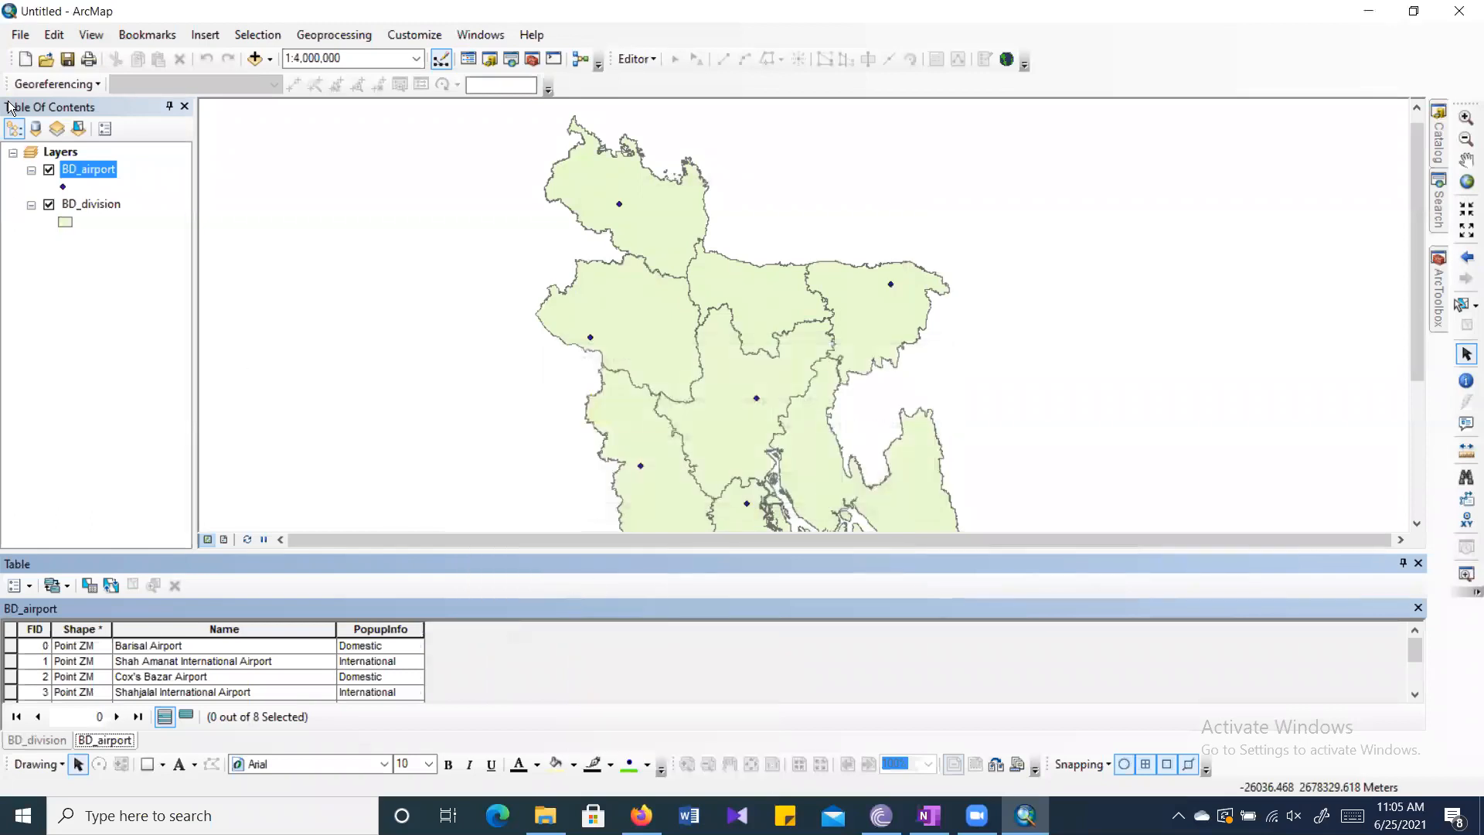
right_click(98, 170)
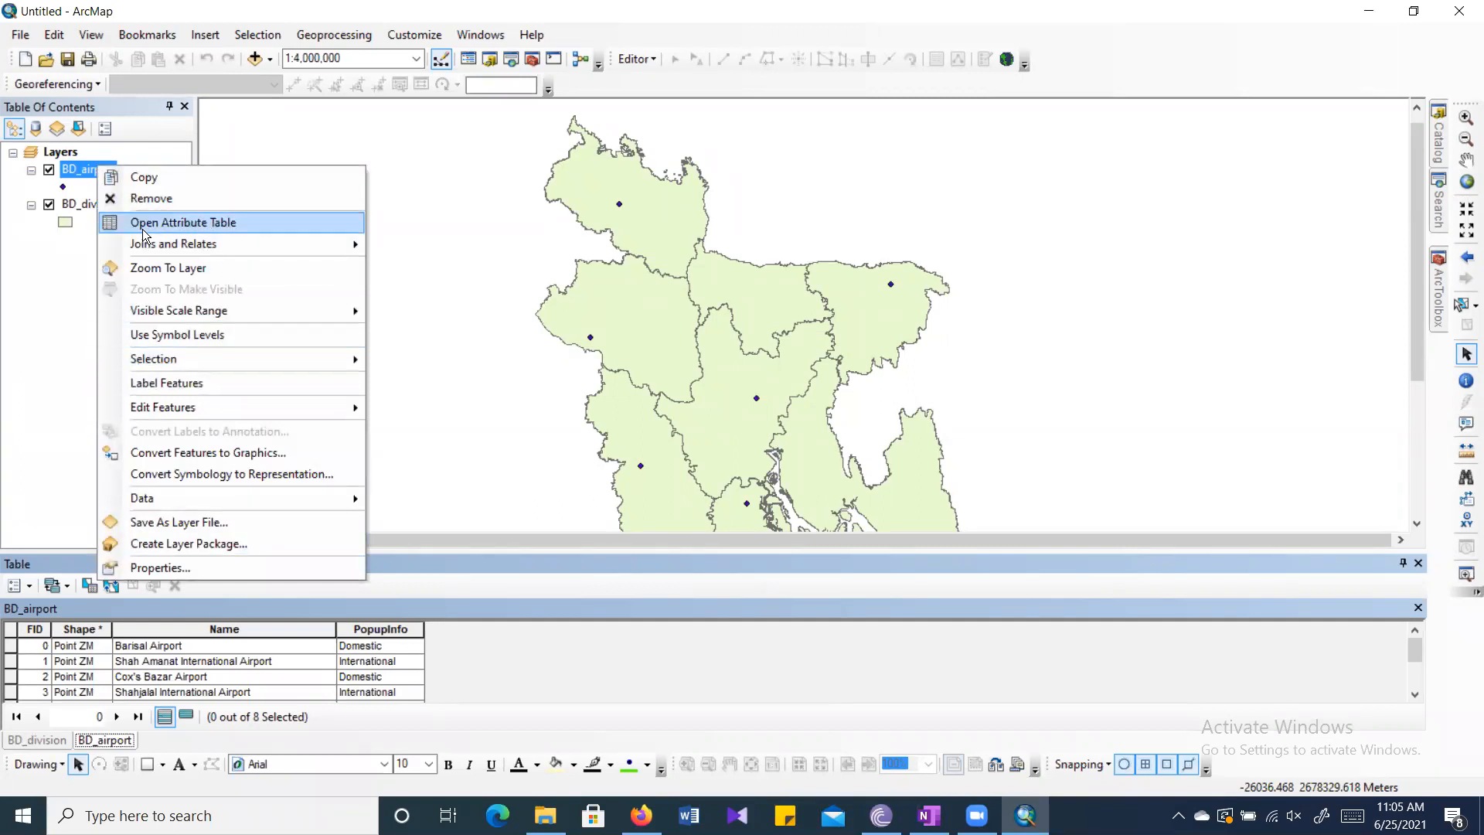
left_click(14, 586)
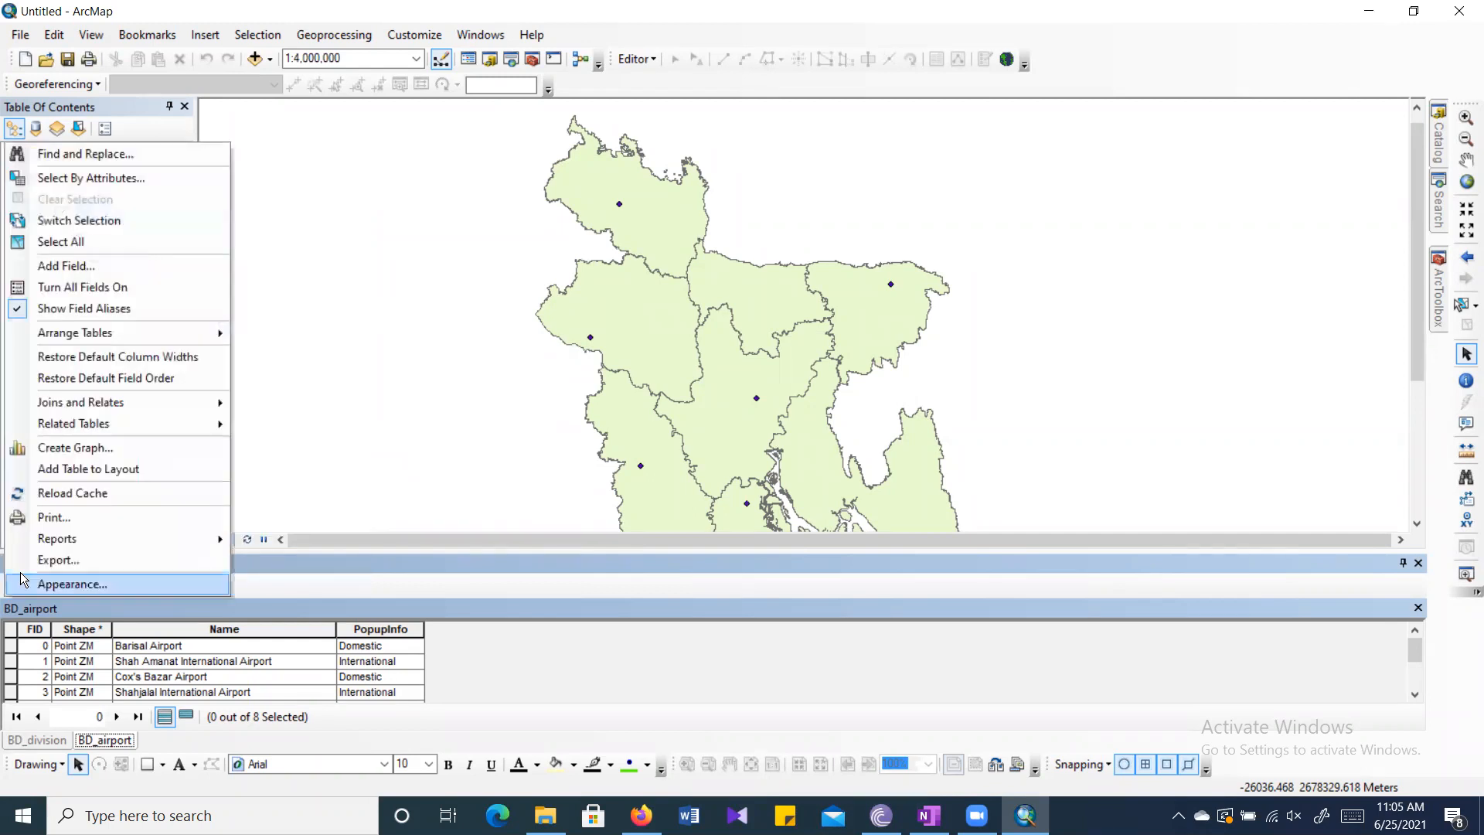
left_click(120, 266)
type("1")
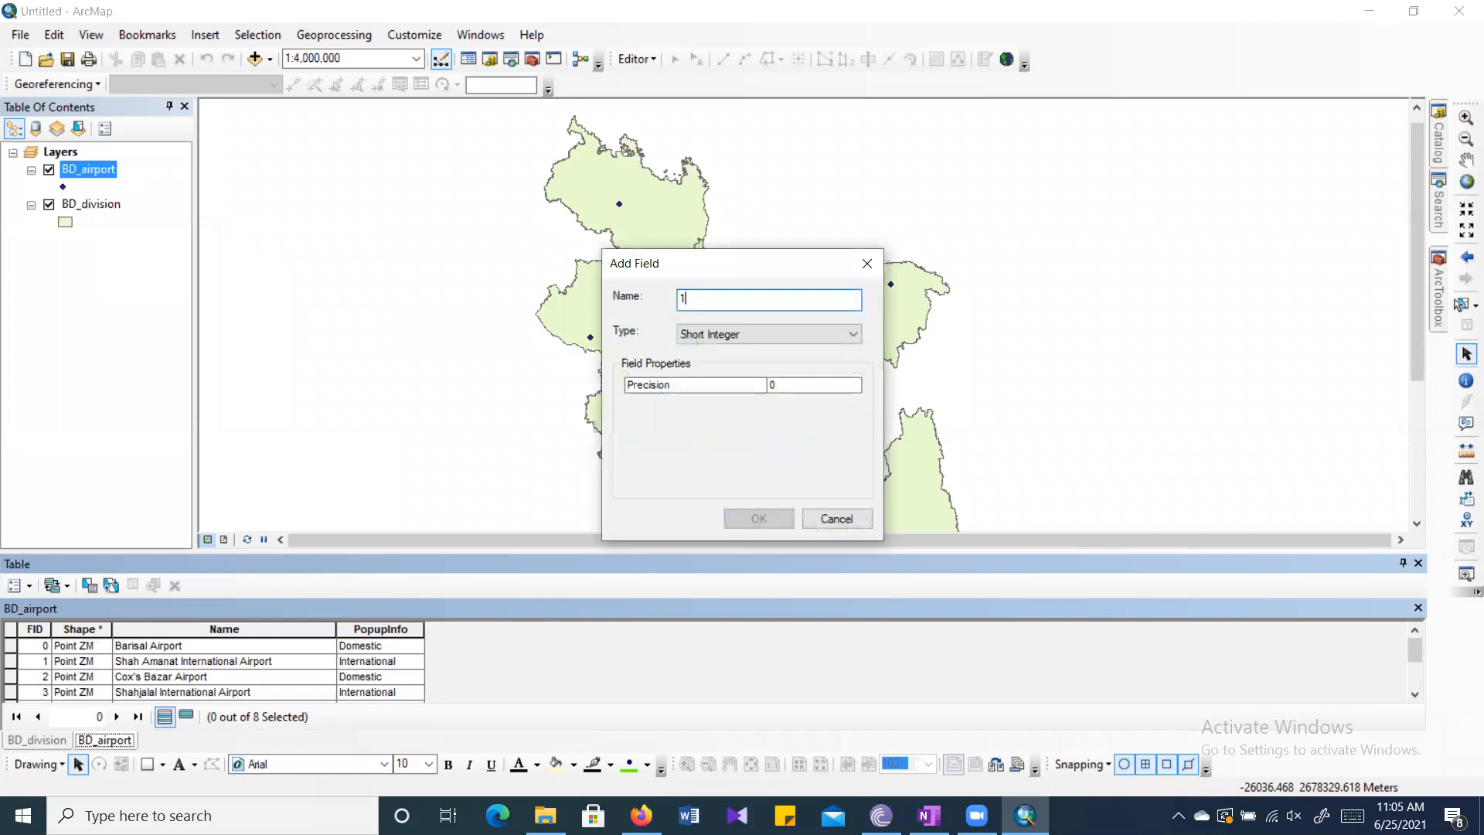
type("2345678")
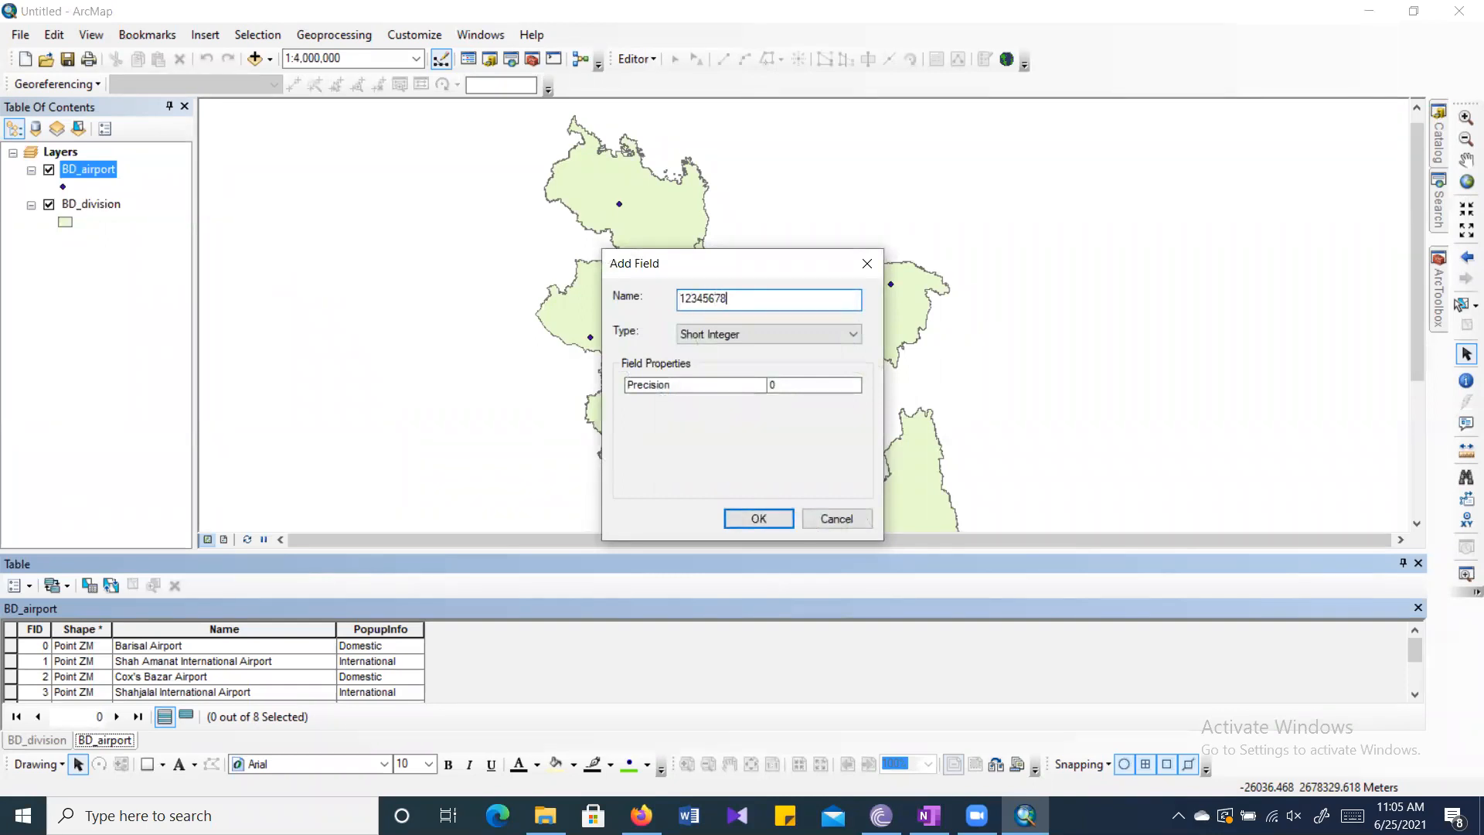
type("91234")
left_click(769, 518)
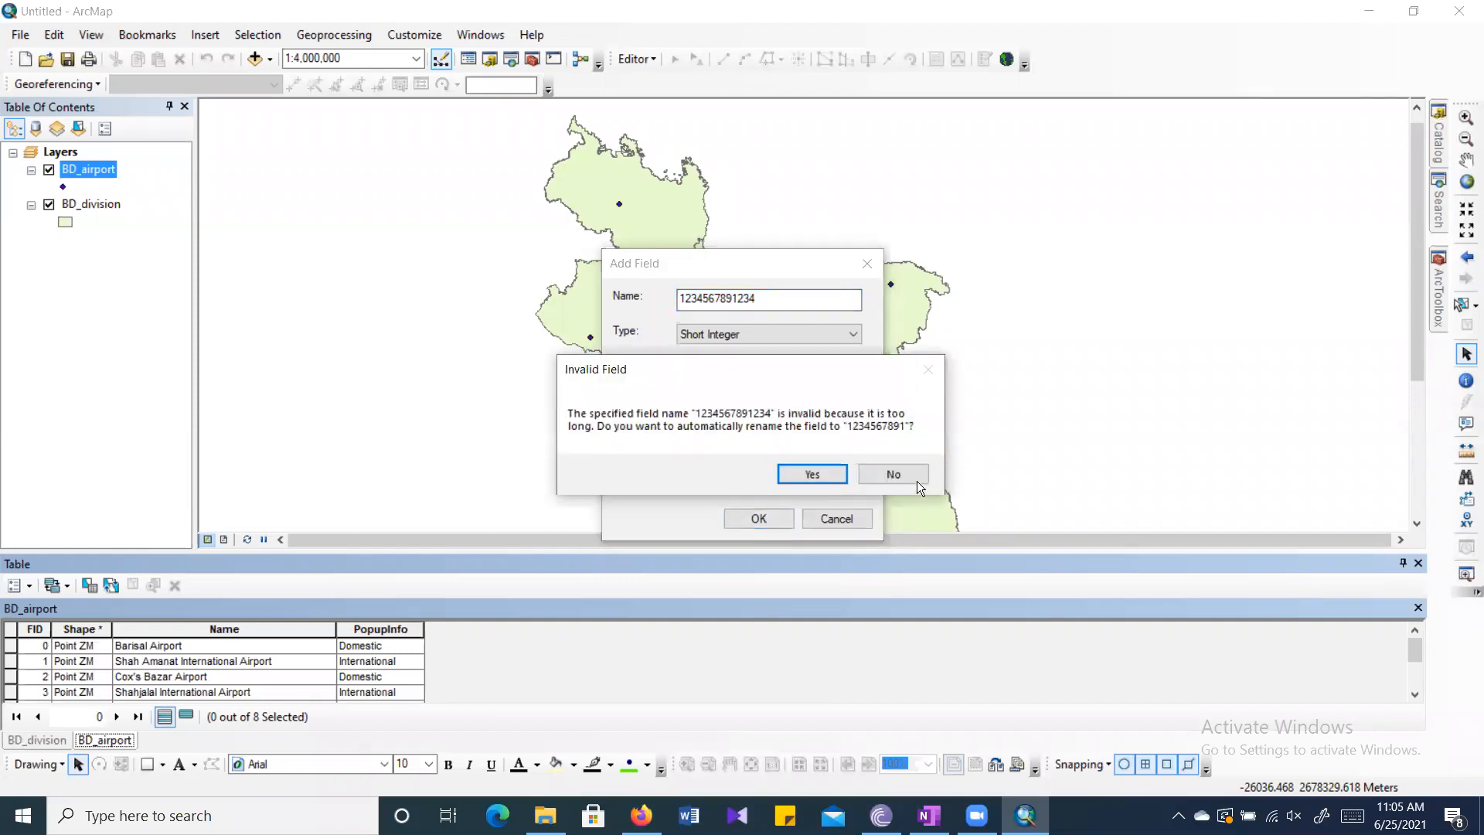
left_click(915, 480)
left_click(792, 300)
key("BackSpace")
left_click(775, 517)
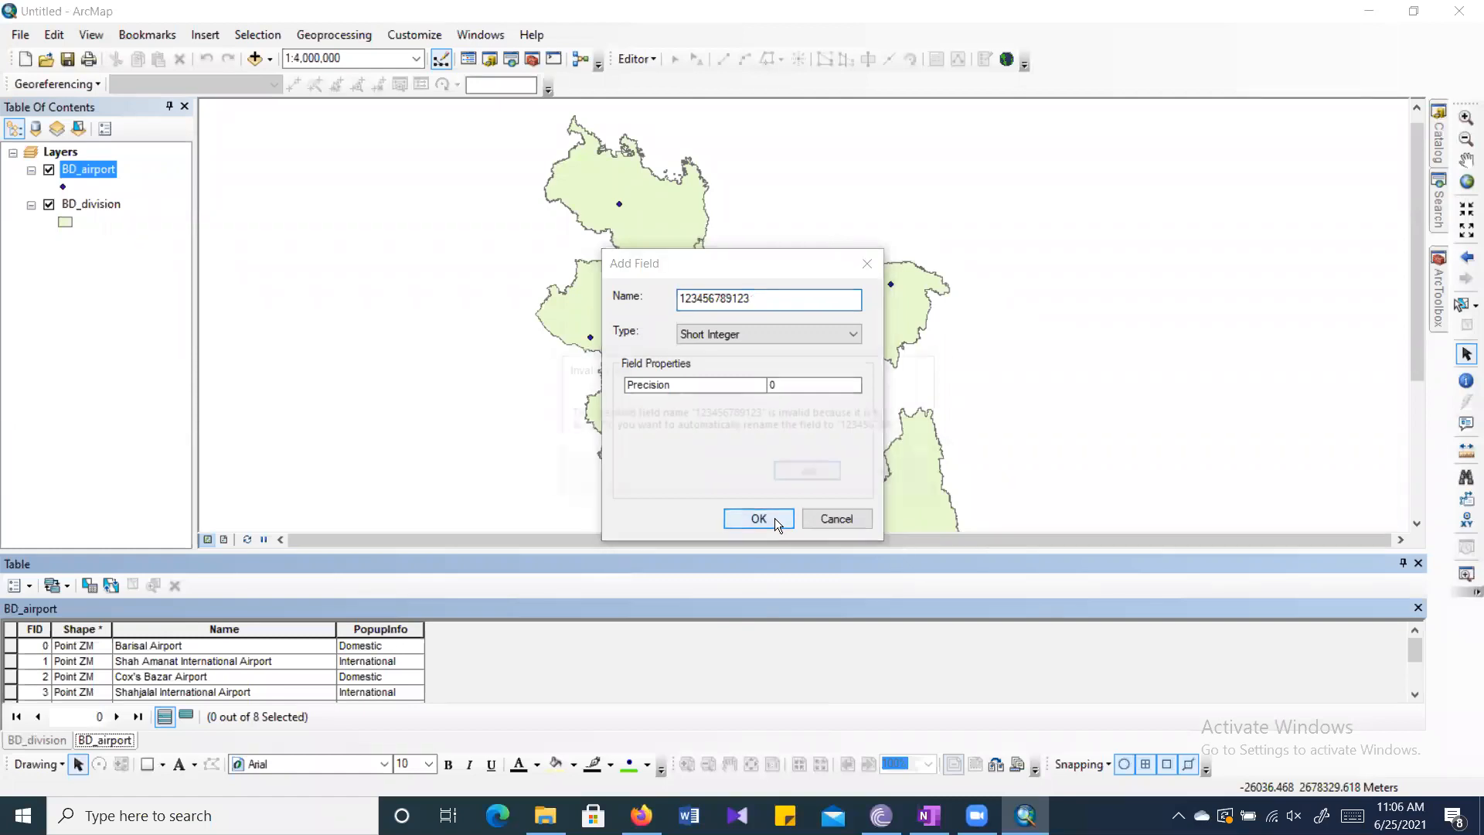
left_click(900, 473)
left_click(803, 298)
key("BackSpace")
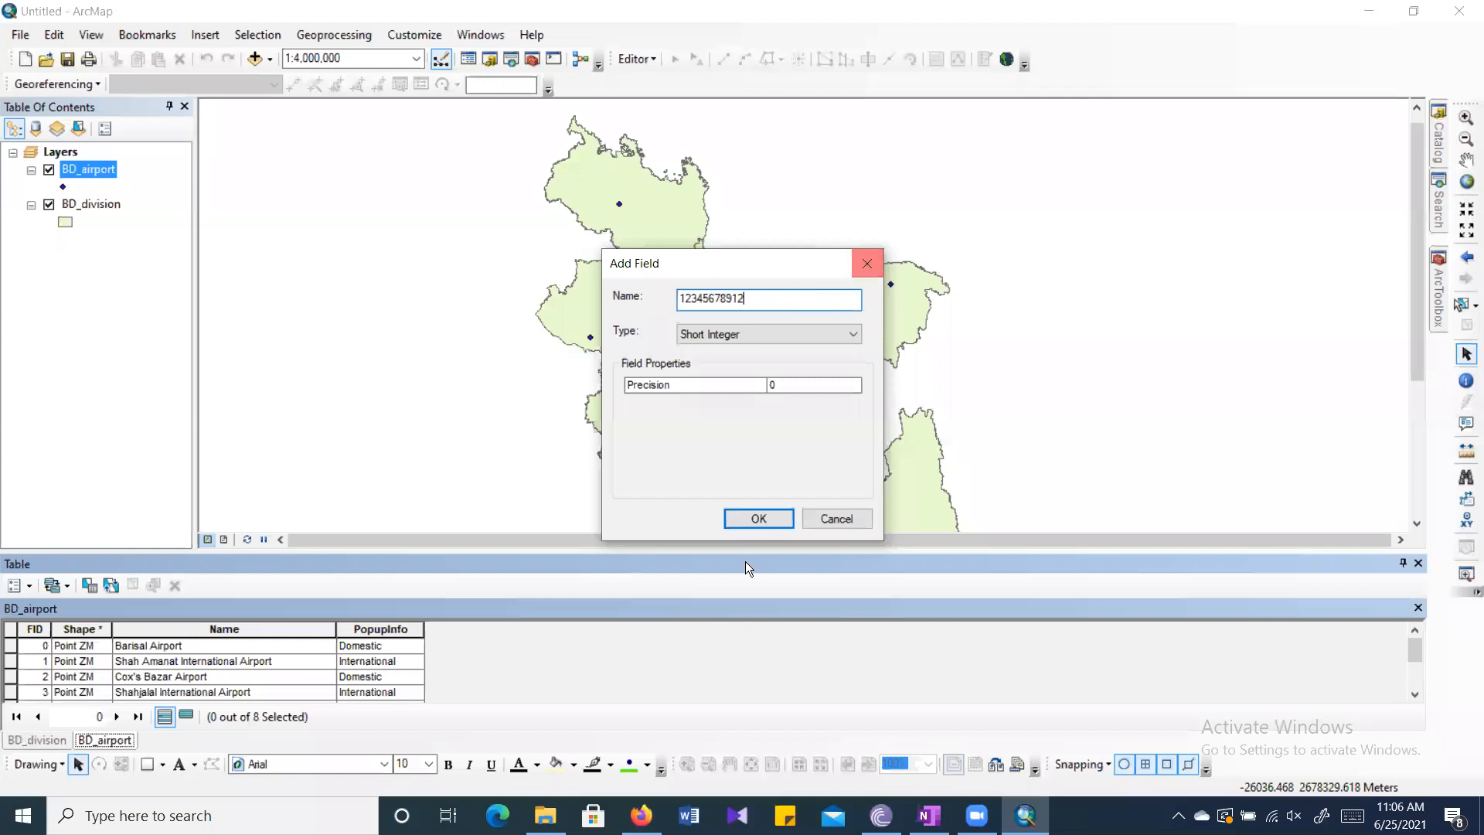
left_click(759, 518)
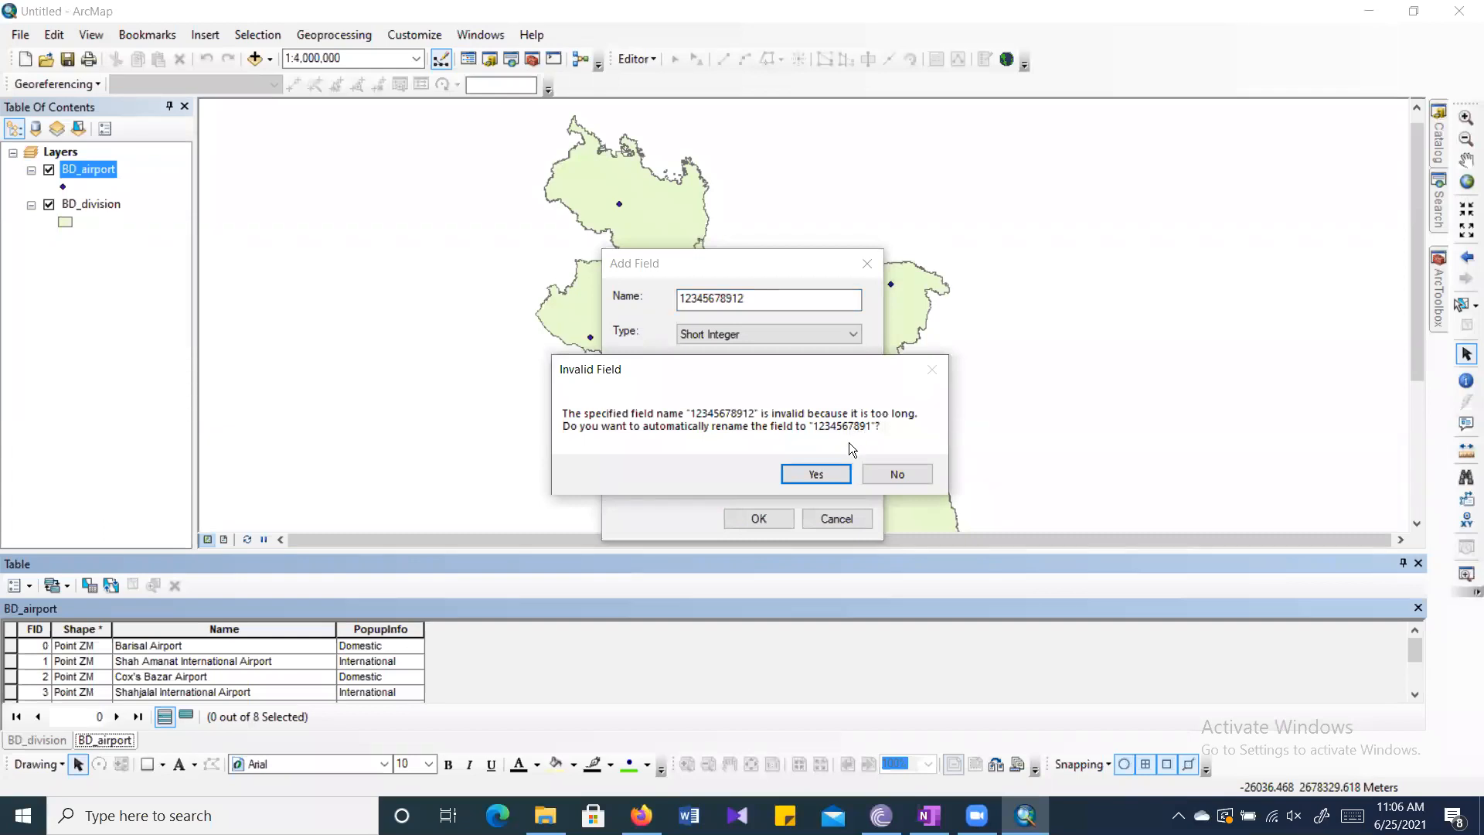
left_click(894, 471)
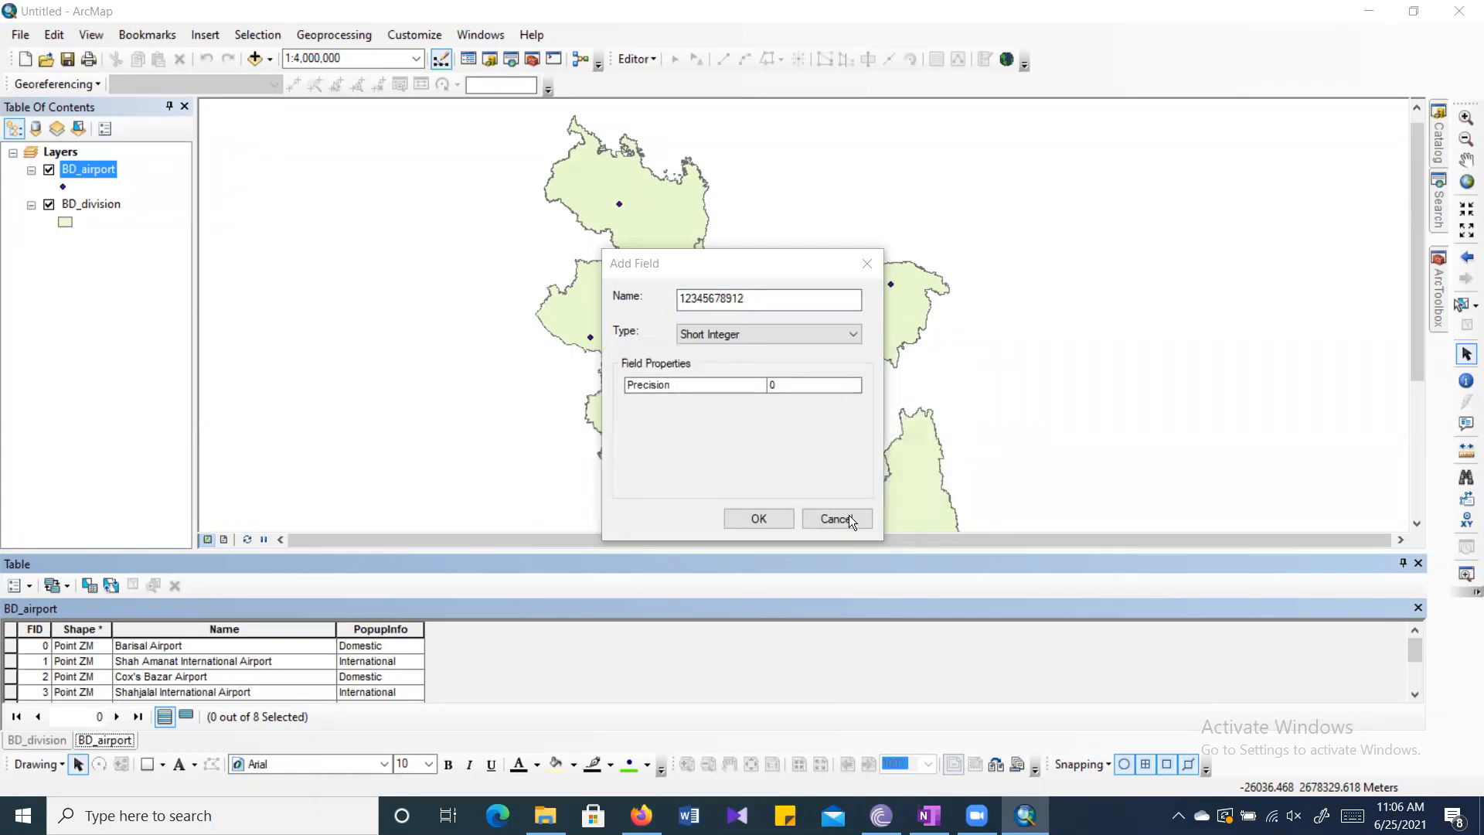
left_click(835, 519)
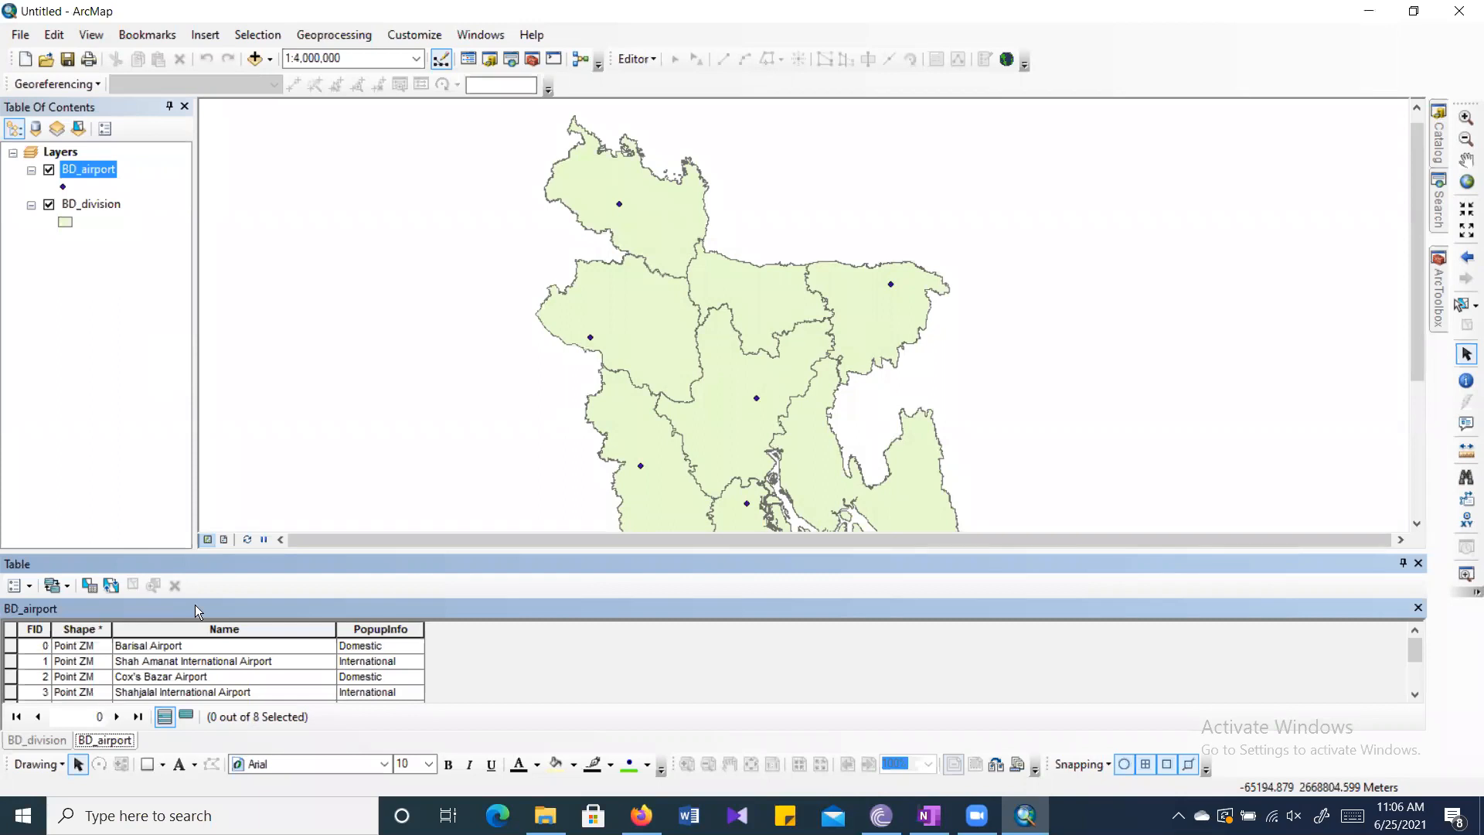
Examine sample values in the FID, Shape and PopupInfo columns of the BD_airport table to compare their data types.
left_click(341, 646)
left_click(42, 661)
left_click(44, 677)
left_click(77, 647)
left_click(360, 649)
left_click(374, 665)
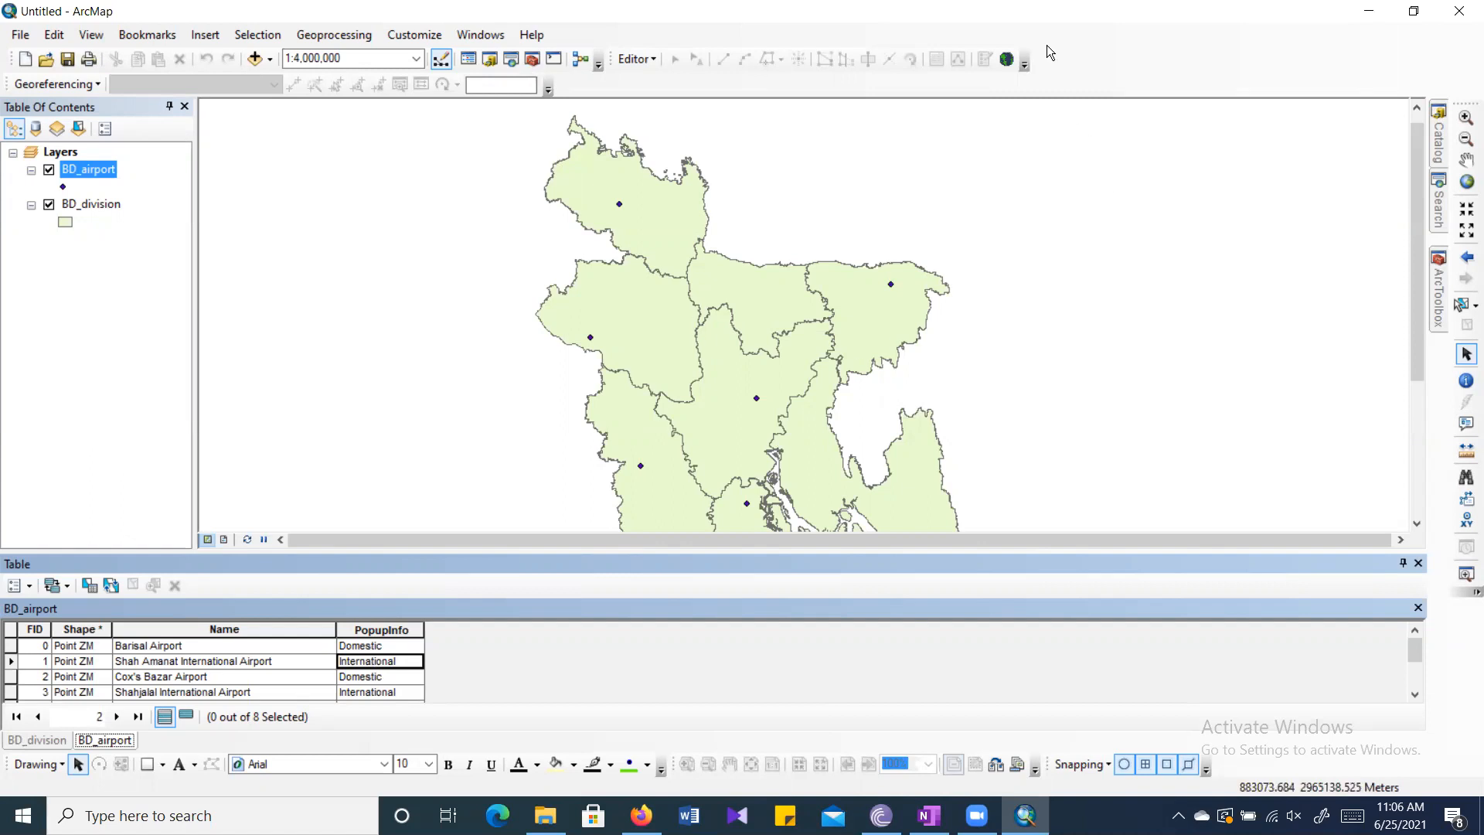
Draw a red handwritten diagram headed Type beside the map, with arrows branching to Numeric Data and string.
mouse_move(1049, 182)
left_mouse_down()
mouse_move(1034, 194)
mouse_move(1058, 224)
mouse_move(1078, 189)
mouse_move(1103, 193)
mouse_move(1106, 210)
mouse_move(1057, 350)
left_mouse_up()
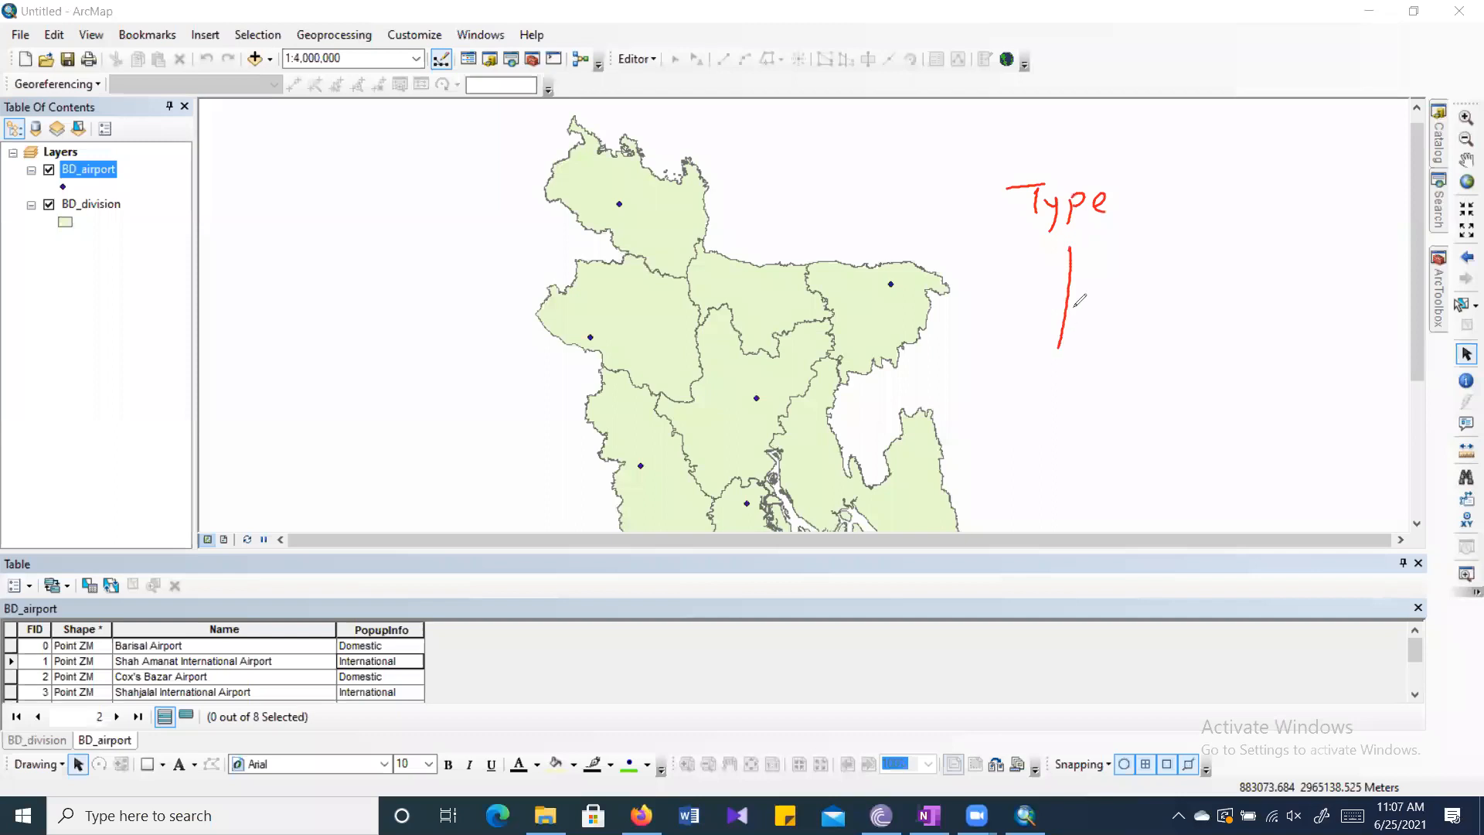
mouse_move(1071, 272)
left_mouse_down()
mouse_move(1159, 266)
mouse_move(1145, 279)
mouse_move(1181, 252)
mouse_move(1226, 275)
mouse_move(1273, 257)
mouse_move(1302, 274)
left_mouse_up()
mouse_move(1321, 249)
left_mouse_down()
mouse_move(1320, 272)
mouse_move(1345, 251)
mouse_move(1349, 270)
mouse_move(1369, 252)
mouse_move(1377, 269)
left_mouse_up()
mouse_move(1059, 347)
left_mouse_down()
mouse_move(1145, 344)
mouse_move(1137, 353)
mouse_move(1199, 317)
mouse_move(1211, 346)
left_mouse_up()
mouse_move(1216, 329)
left_mouse_down()
mouse_move(1216, 346)
mouse_move(1235, 328)
mouse_move(1247, 372)
left_mouse_up()
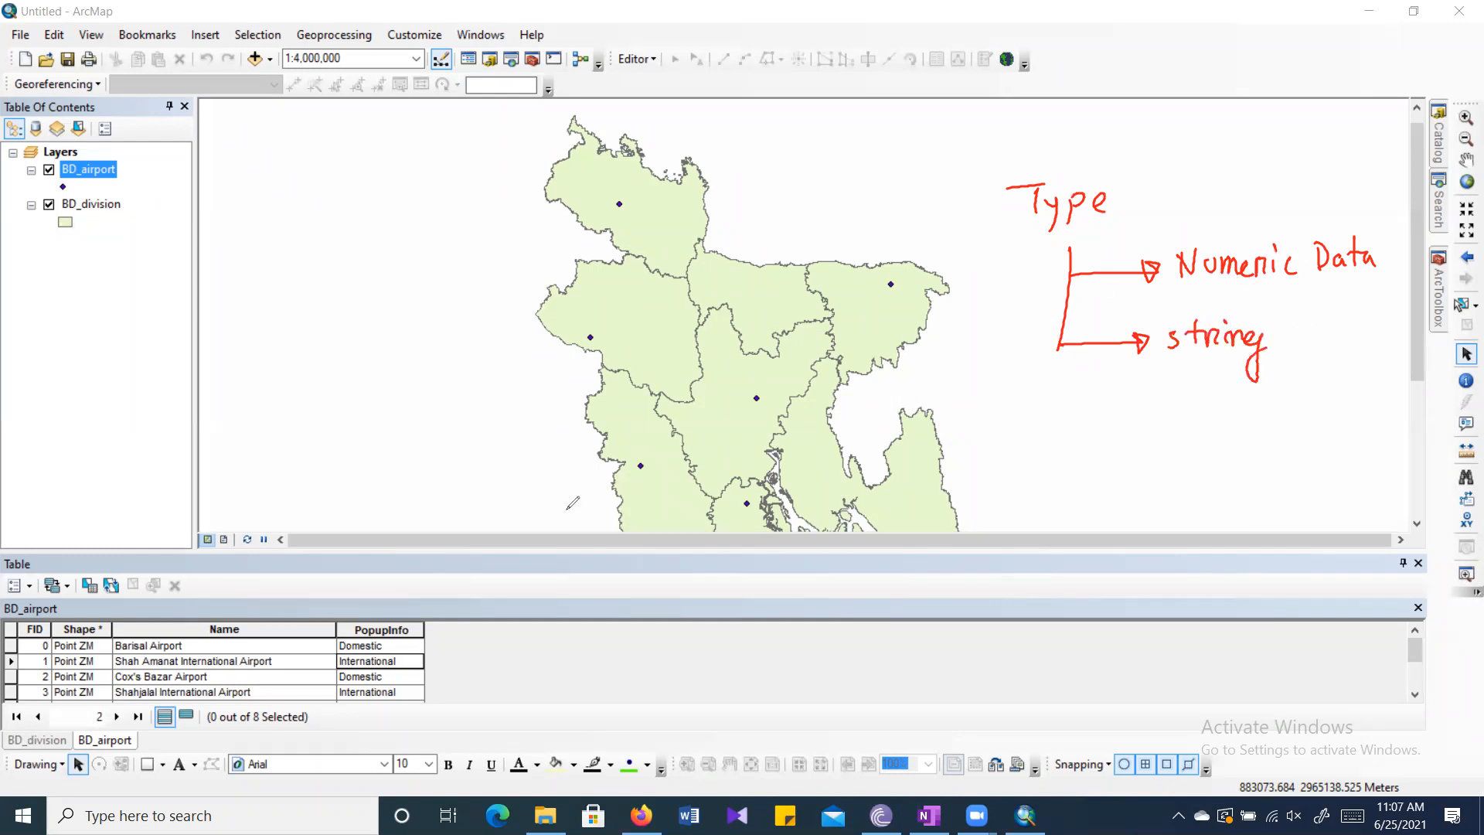
Mark sample values in the FID, Name and PopupInfo columns of the BD_airport table with red strokes.
mouse_move(43, 631)
left_mouse_down()
mouse_move(31, 700)
mouse_move(53, 649)
mouse_move(35, 634)
left_mouse_up()
left_click(43, 659)
left_click_drag(115, 653, 171, 637)
mouse_move(341, 651)
left_mouse_down()
mouse_move(384, 642)
mouse_move(386, 659)
left_mouse_up()
Replace the handwritten word string in the Type diagram with Text.
left_click_drag(1189, 344, 1225, 321)
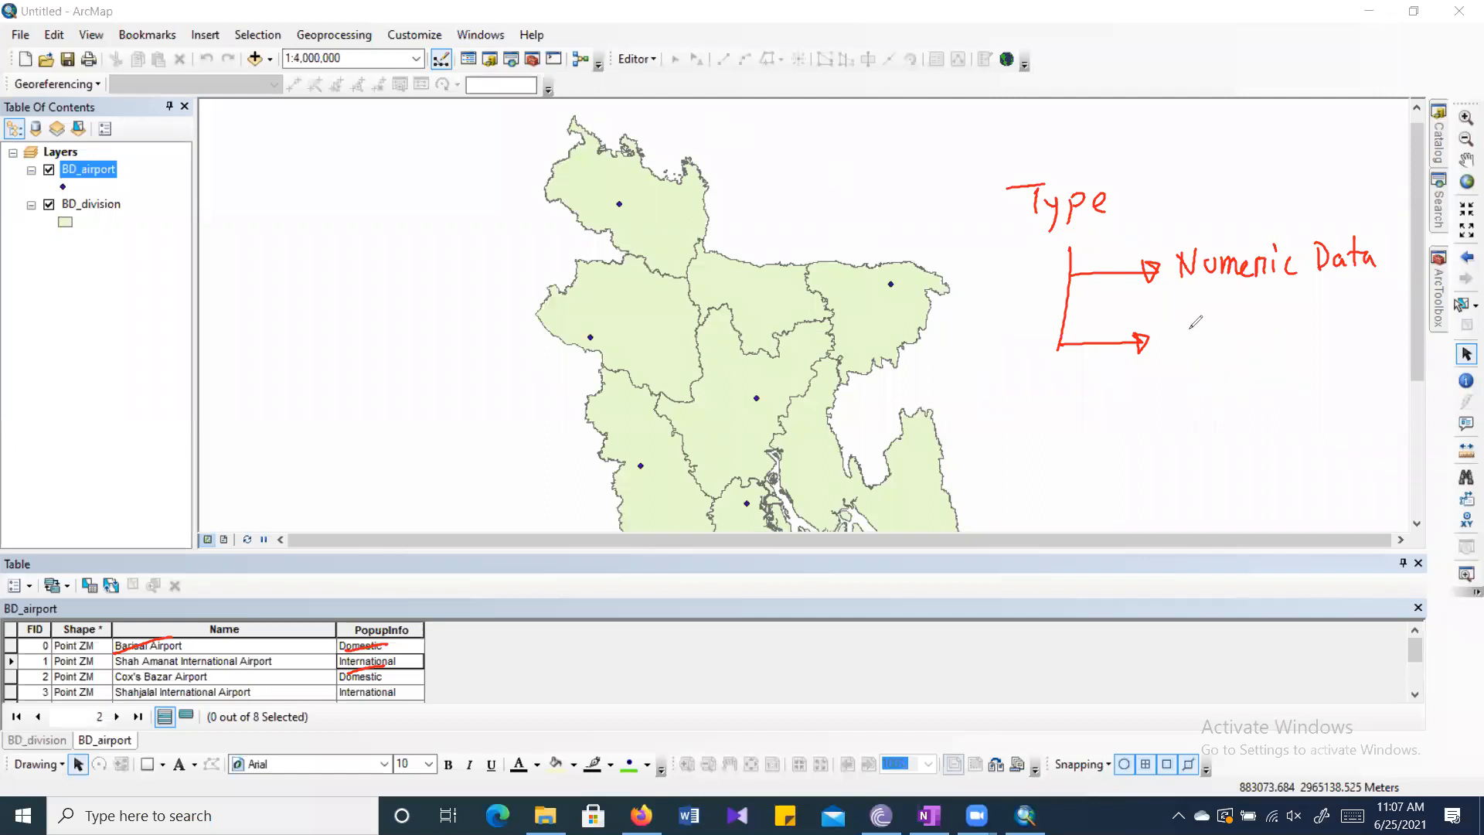
left_click_drag(1164, 324, 1195, 321)
mouse_move(1179, 324)
left_mouse_down()
mouse_move(1178, 348)
mouse_move(1209, 346)
left_mouse_up()
left_click_drag(1239, 310, 1237, 343)
left_click_drag(1228, 325, 1249, 320)
Draw a vertical branch down from Numeric Data with arrows to the handwritten subtypes Float and Double.
left_click_drag(1299, 270, 1288, 456)
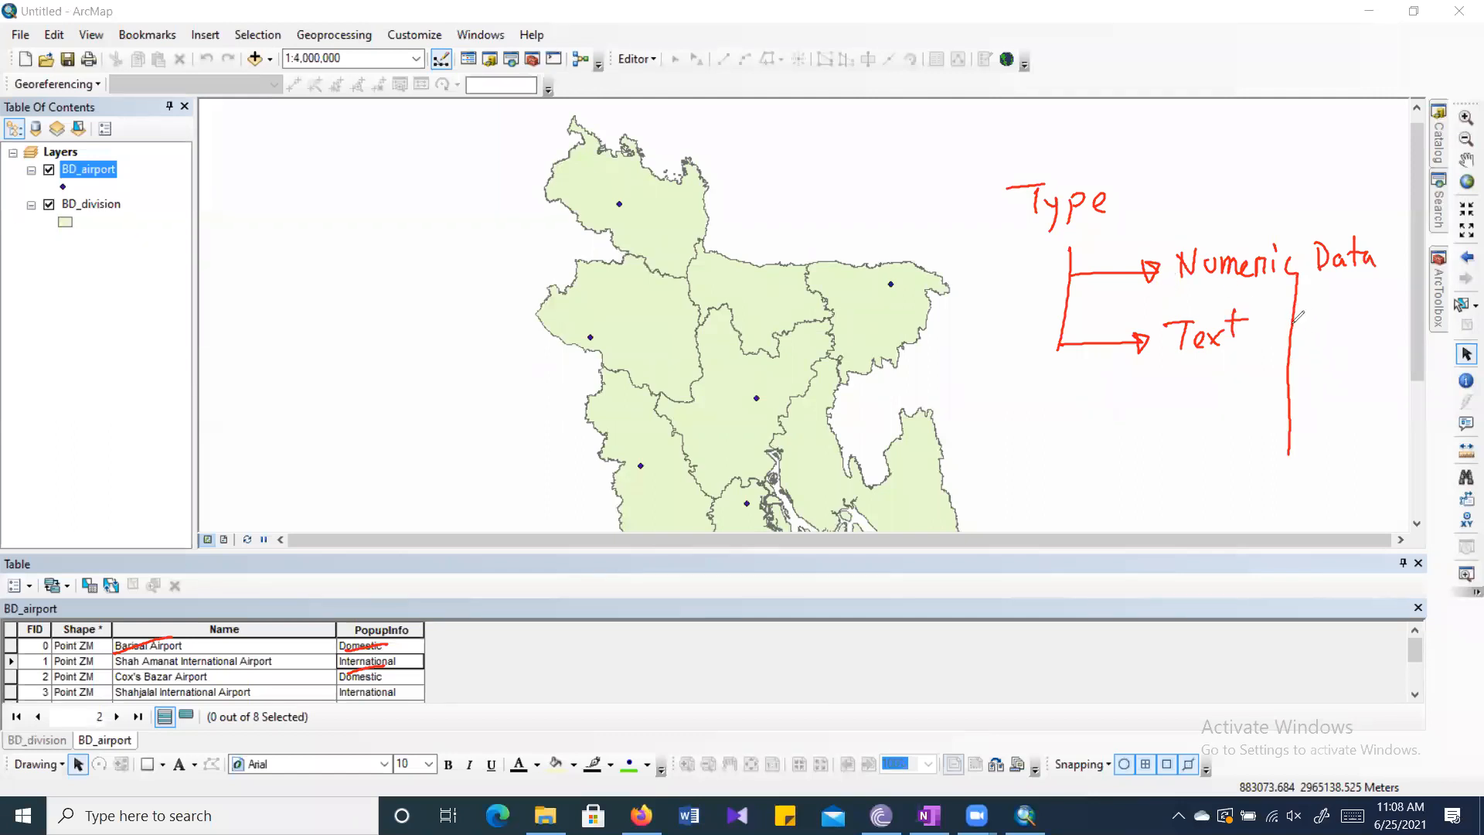
left_click_drag(1308, 315, 1309, 334)
mouse_move(1329, 315)
left_mouse_down()
mouse_move(1328, 334)
mouse_move(1360, 303)
mouse_move(1401, 318)
left_mouse_up()
left_click_drag(1303, 371, 1378, 377)
left_click_drag(1383, 360, 1394, 380)
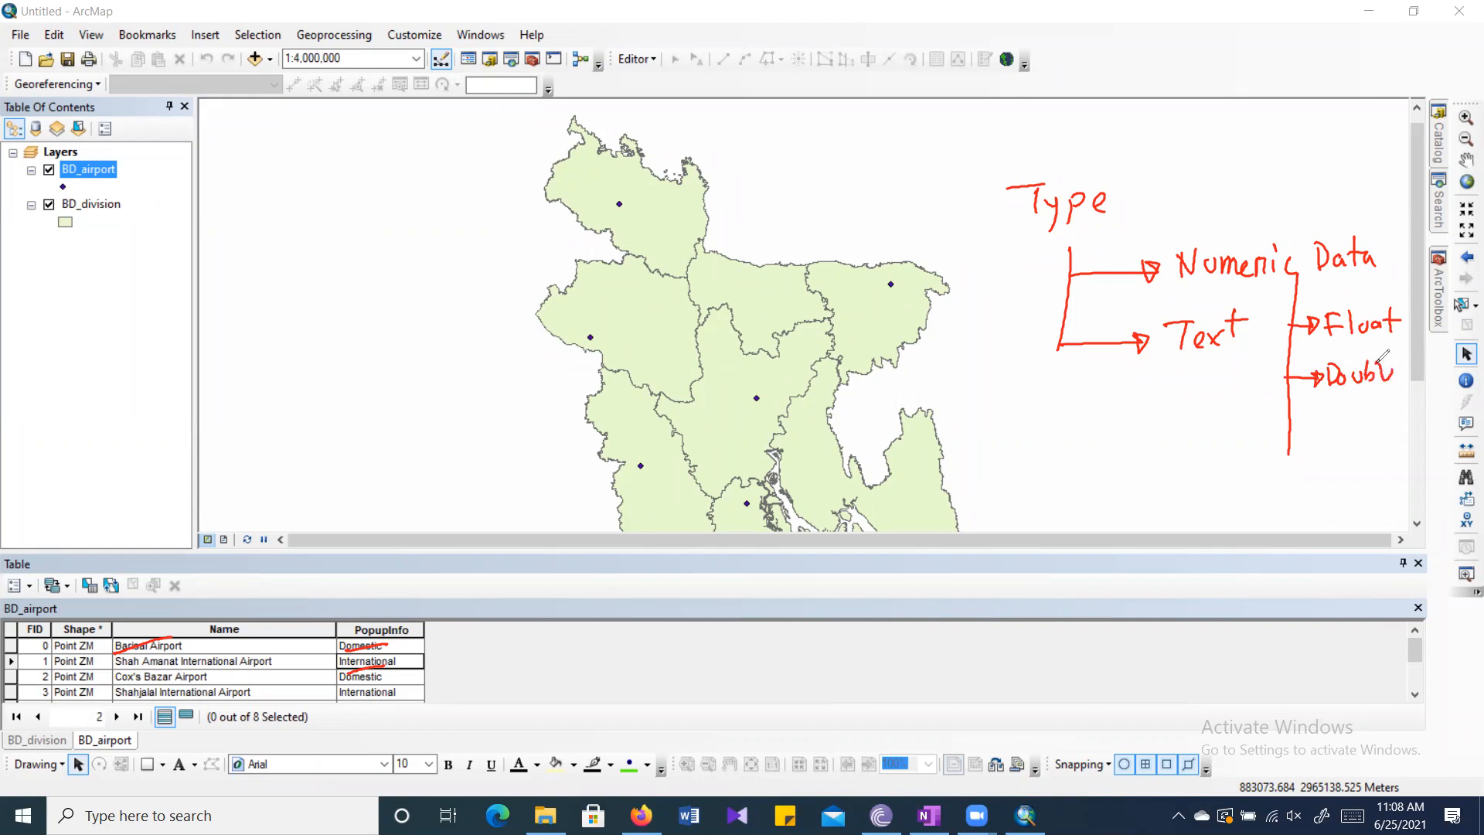
Add handwritten Integer and Long Double entries to the Numeric Data branch.
left_click_drag(1286, 421, 1327, 421)
left_click_drag(1315, 415, 1317, 427)
left_click_drag(1317, 297, 1413, 312)
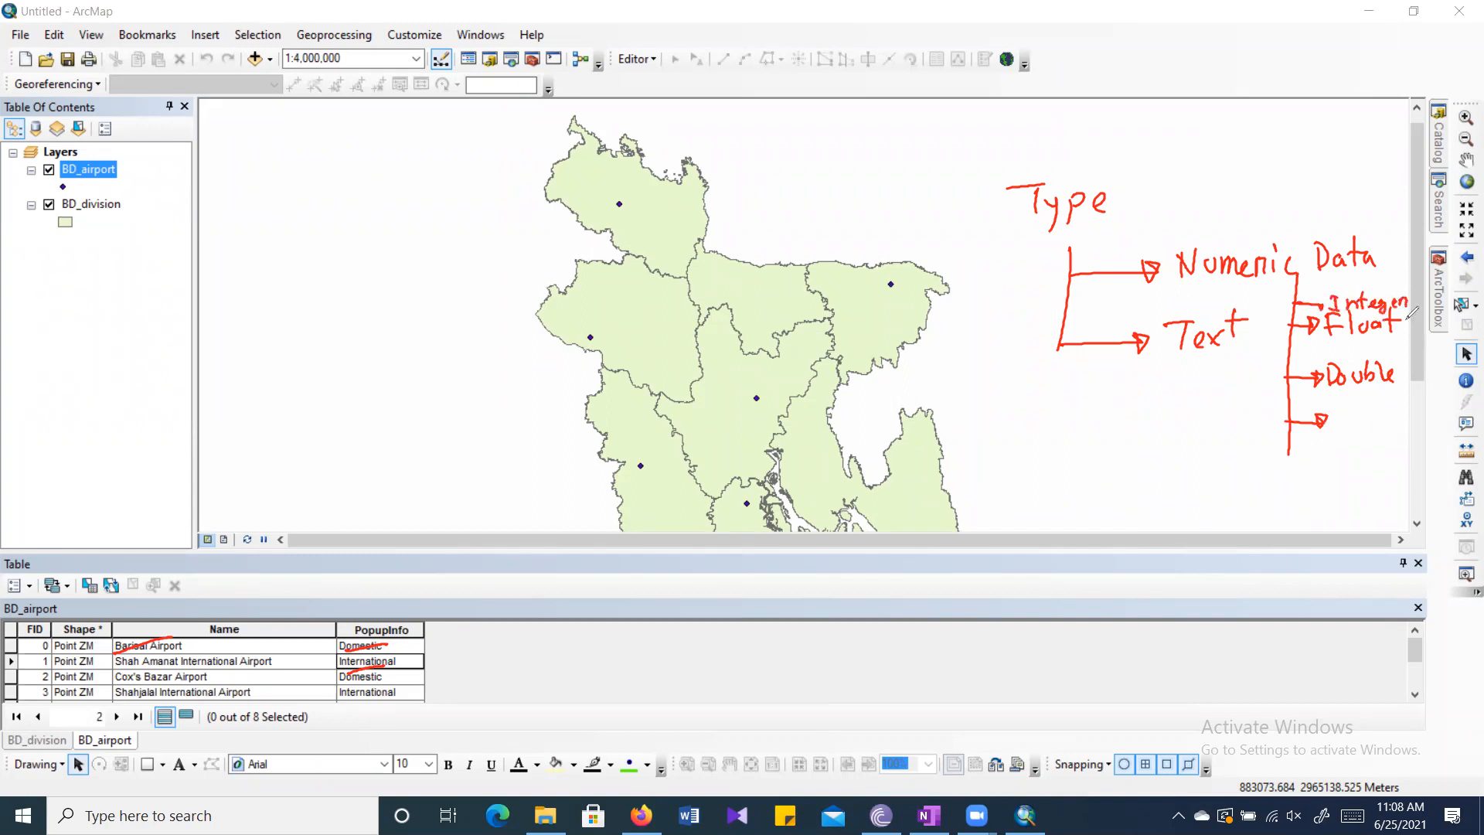
mouse_move(1349, 404)
left_mouse_down()
mouse_move(1346, 425)
mouse_move(1359, 412)
left_mouse_up()
mouse_move(1364, 424)
left_mouse_down()
mouse_move(1394, 423)
mouse_move(1387, 447)
mouse_move(1340, 454)
left_mouse_up()
left_click(1343, 459)
mouse_move(1344, 461)
left_mouse_down()
mouse_move(1384, 445)
mouse_move(1392, 461)
mouse_move(1413, 458)
left_mouse_up()
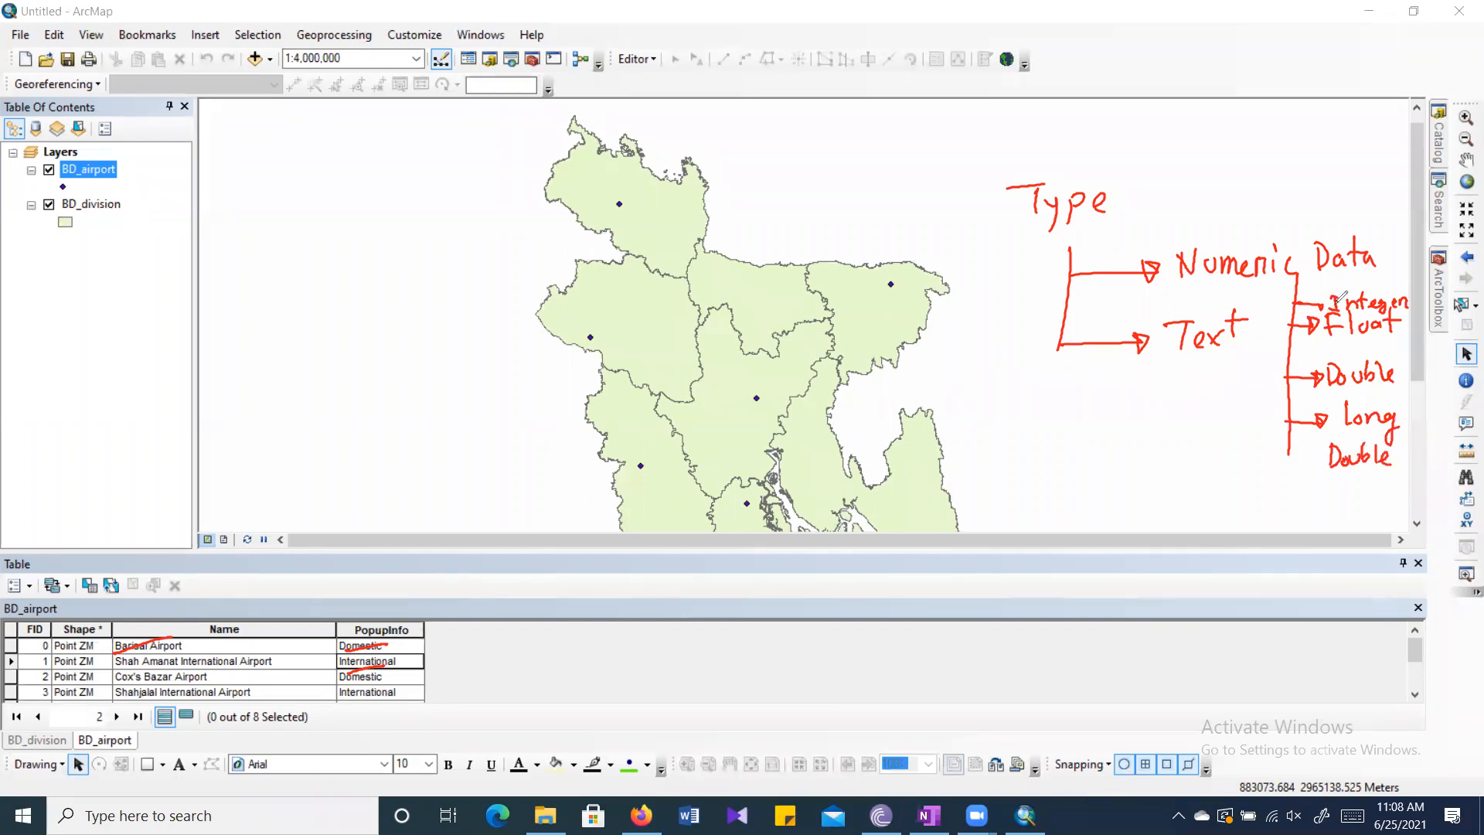
Draw a curved arrow from Integer to the handwritten example values 1, 2 and 1000.
mouse_move(1346, 298)
left_mouse_down()
mouse_move(1248, 338)
mouse_move(1124, 439)
mouse_move(1098, 424)
mouse_move(1117, 439)
left_mouse_up()
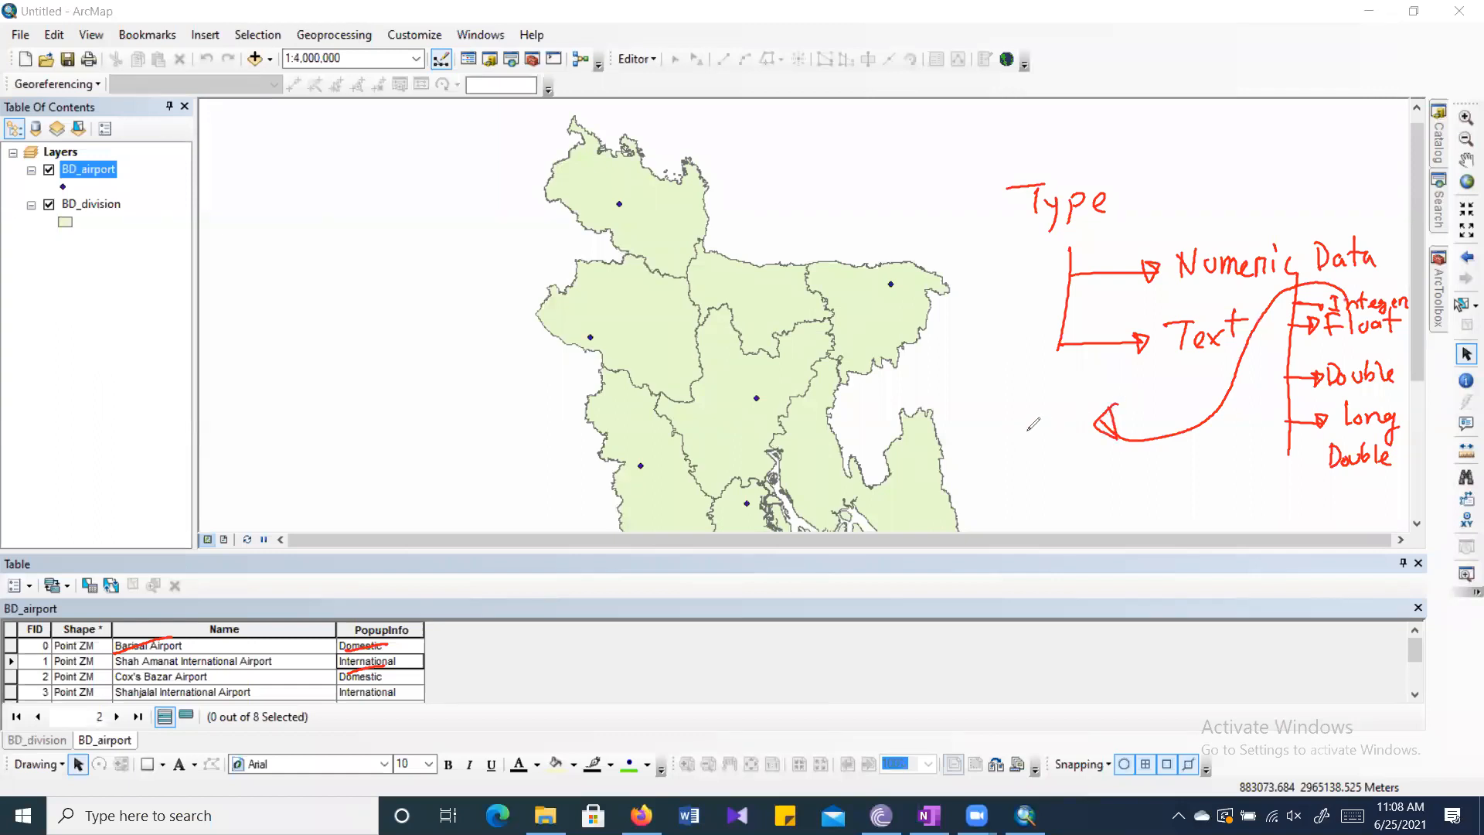
left_click_drag(1003, 402, 1007, 421)
mouse_move(1000, 435)
left_mouse_down()
mouse_move(1014, 449)
mouse_move(1006, 489)
mouse_move(1051, 473)
left_mouse_up()
Bracket the Float, Double and Long subtypes, underline them, strike out the Double beneath Long, and circle Float.
mouse_move(1286, 319)
left_mouse_down()
mouse_move(1249, 439)
mouse_move(1275, 464)
left_mouse_up()
left_click_drag(1330, 347, 1406, 354)
left_click_drag(1327, 386, 1391, 384)
mouse_move(1321, 431)
left_mouse_down()
mouse_move(1372, 430)
mouse_move(1391, 459)
left_mouse_up()
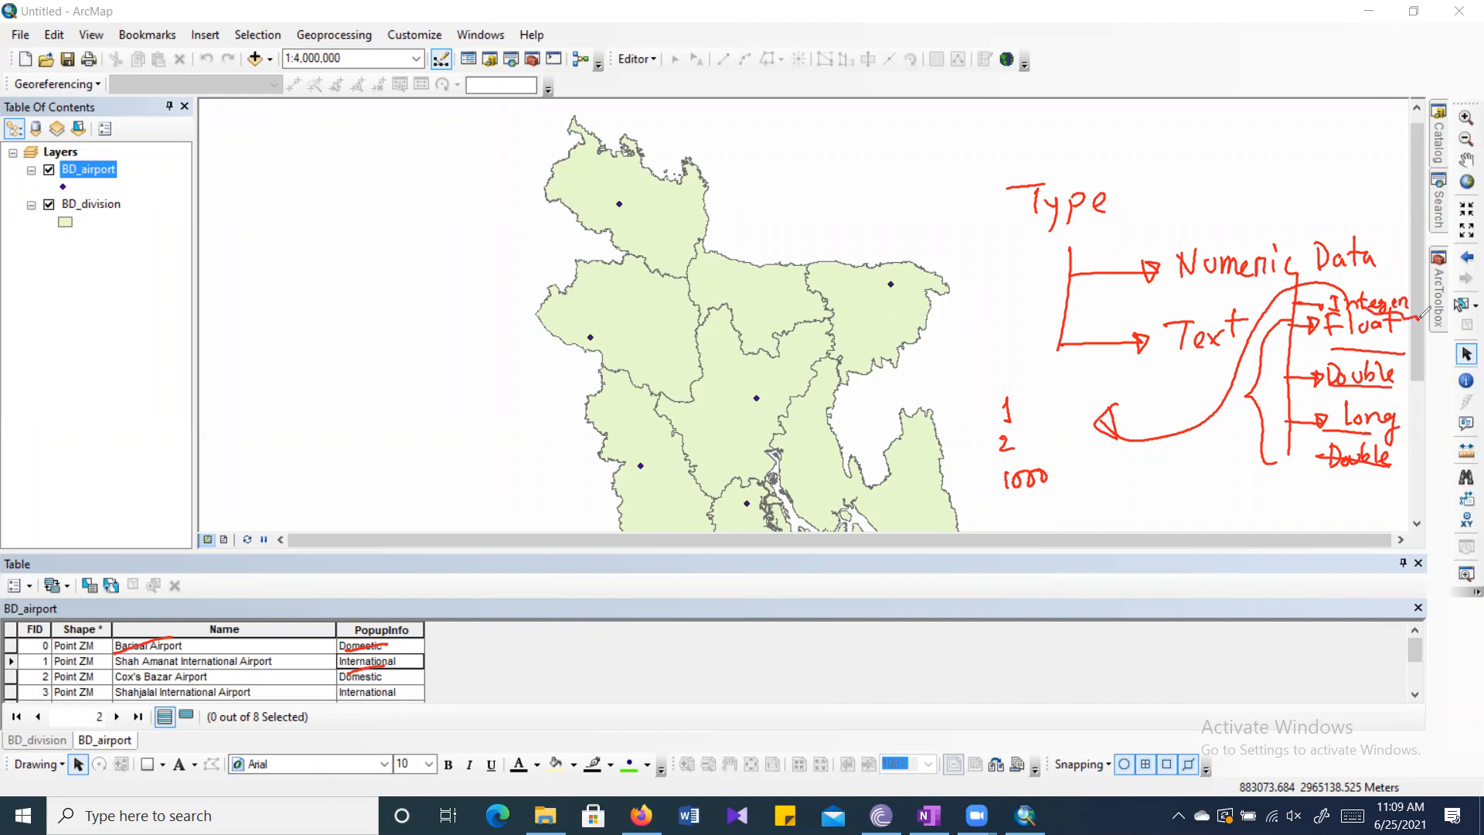
mouse_move(1337, 313)
left_mouse_down()
mouse_move(1376, 354)
mouse_move(1416, 329)
left_mouse_up()
Write a boxed 100,000 beside the map and a larger underlined example number in the millions beneath it.
mouse_move(409, 364)
left_mouse_down()
mouse_move(432, 351)
mouse_move(435, 383)
mouse_move(499, 331)
mouse_move(384, 348)
left_mouse_up()
left_click_drag(482, 299, 396, 424)
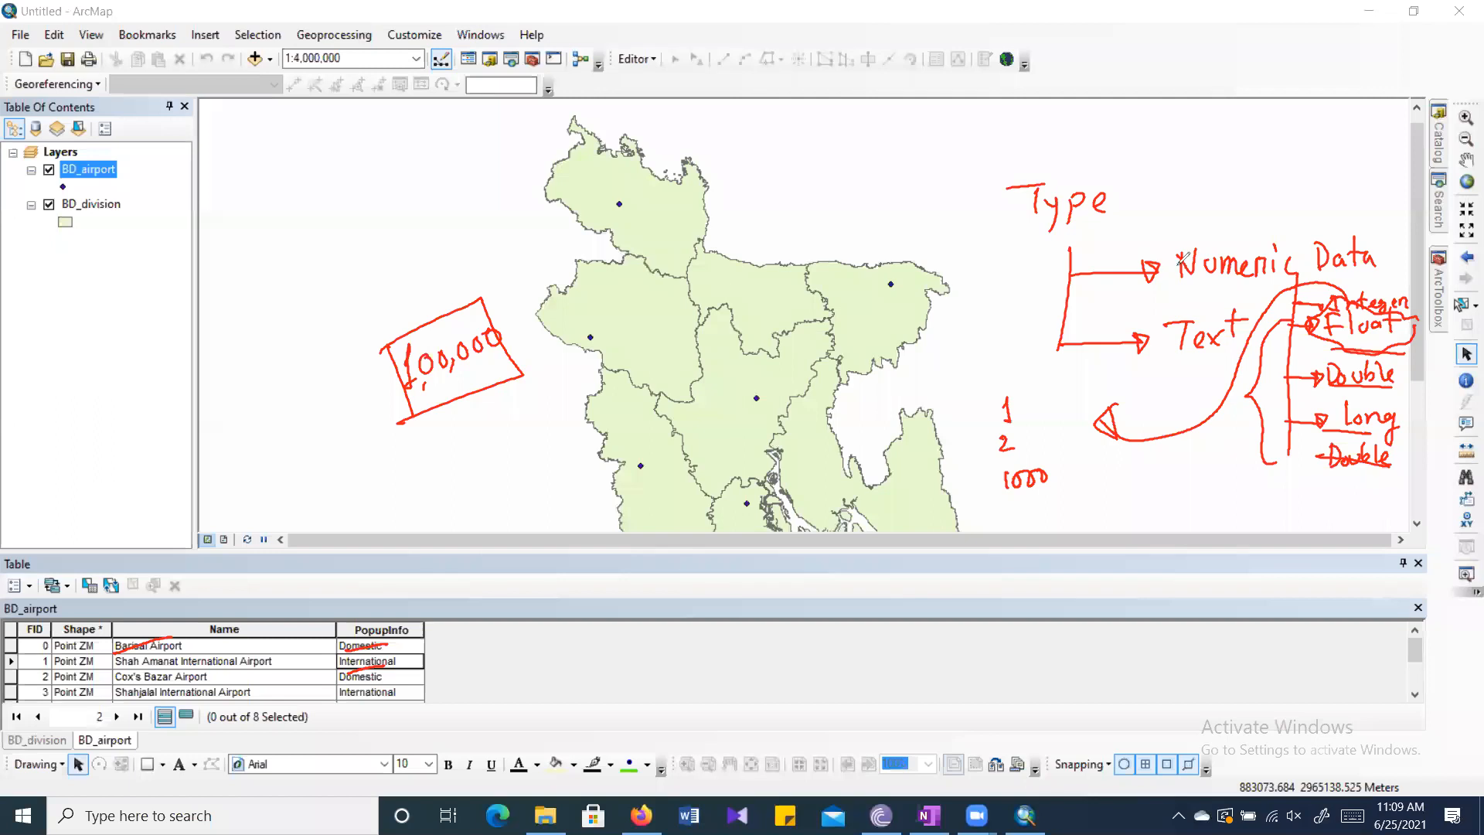
mouse_move(435, 436)
left_mouse_down()
mouse_move(445, 461)
mouse_move(454, 438)
left_mouse_up()
left_click_drag(472, 448, 541, 401)
left_click_drag(556, 395, 582, 377)
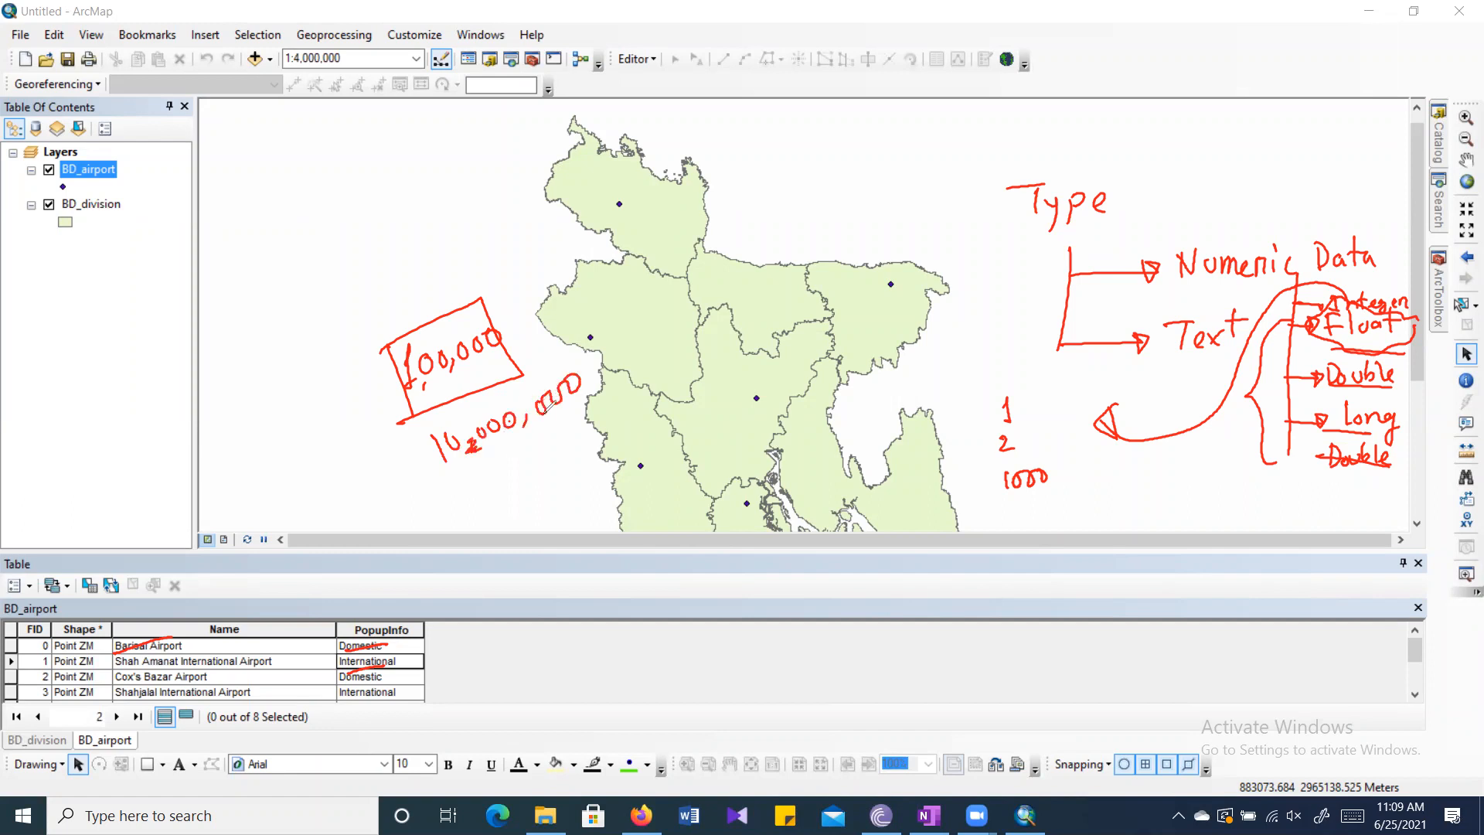
mouse_move(455, 505)
left_mouse_down()
mouse_move(499, 464)
mouse_move(493, 386)
mouse_move(447, 479)
left_mouse_up()
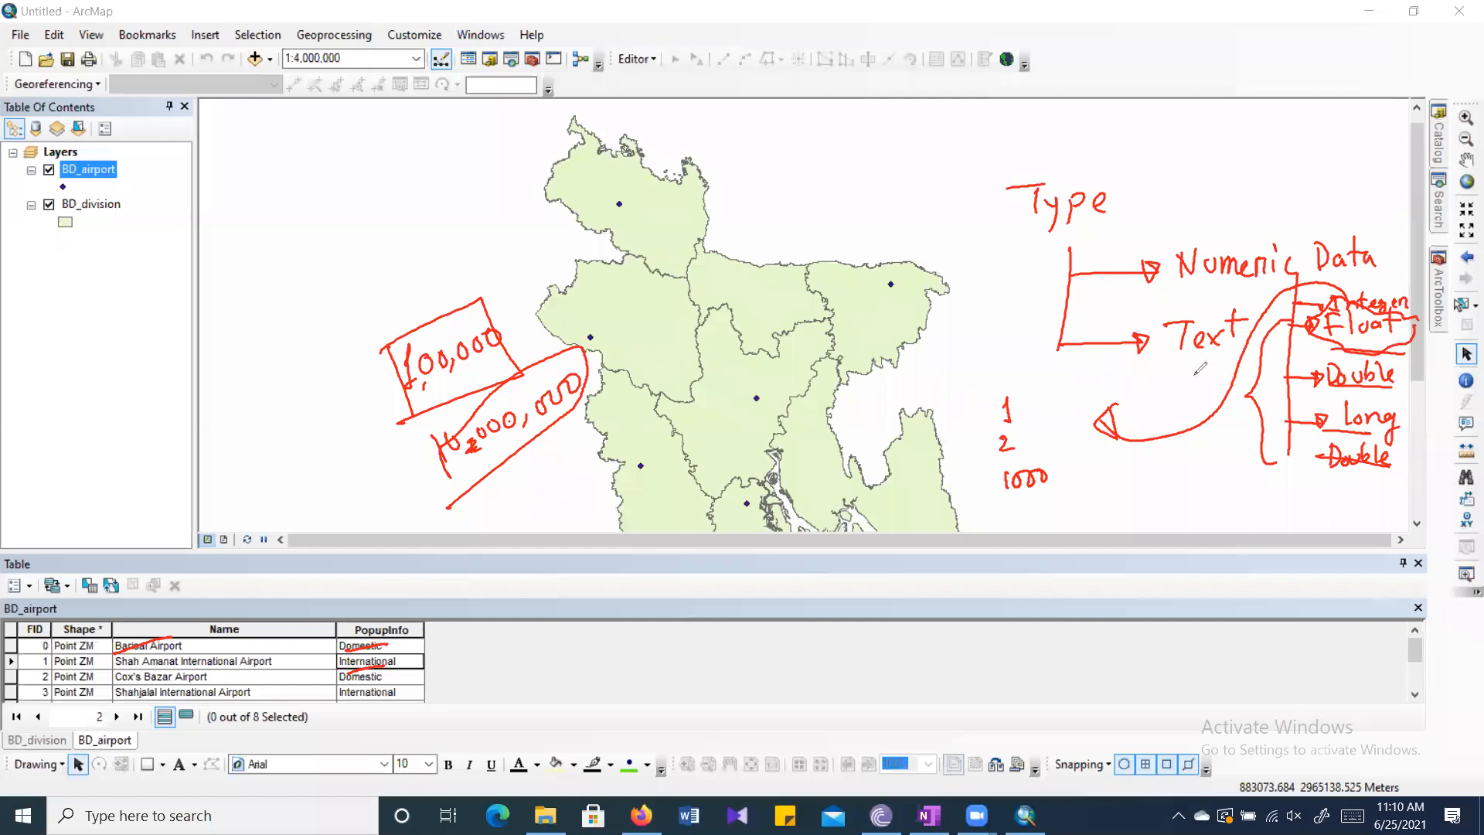
Draw an arrow from Text down to the handwritten word String, and erase all red annotations from the screen.
mouse_move(1195, 360)
left_mouse_down()
mouse_move(1194, 487)
mouse_move(1151, 528)
mouse_move(1241, 521)
left_mouse_up()
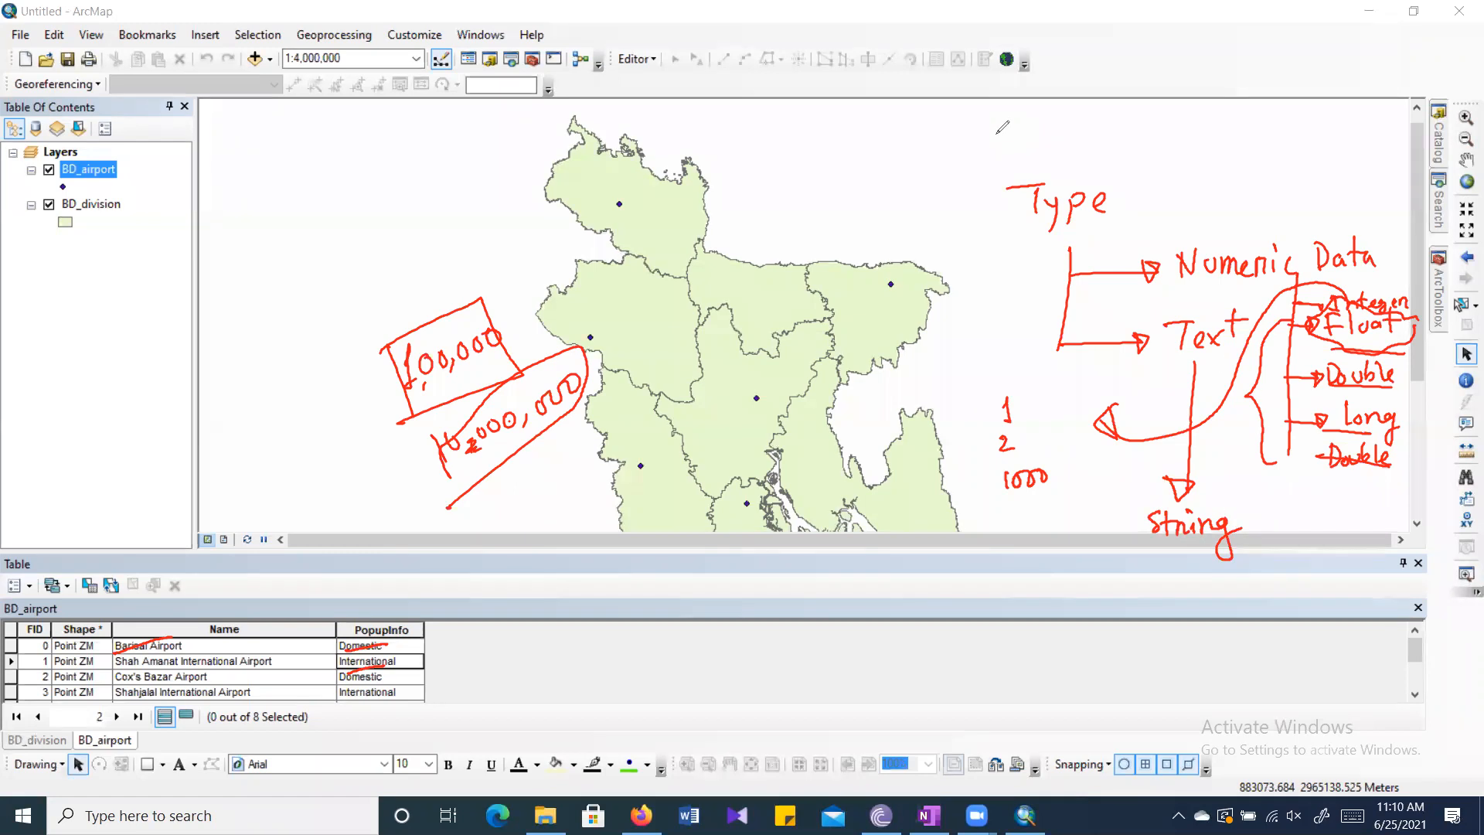
key("e")
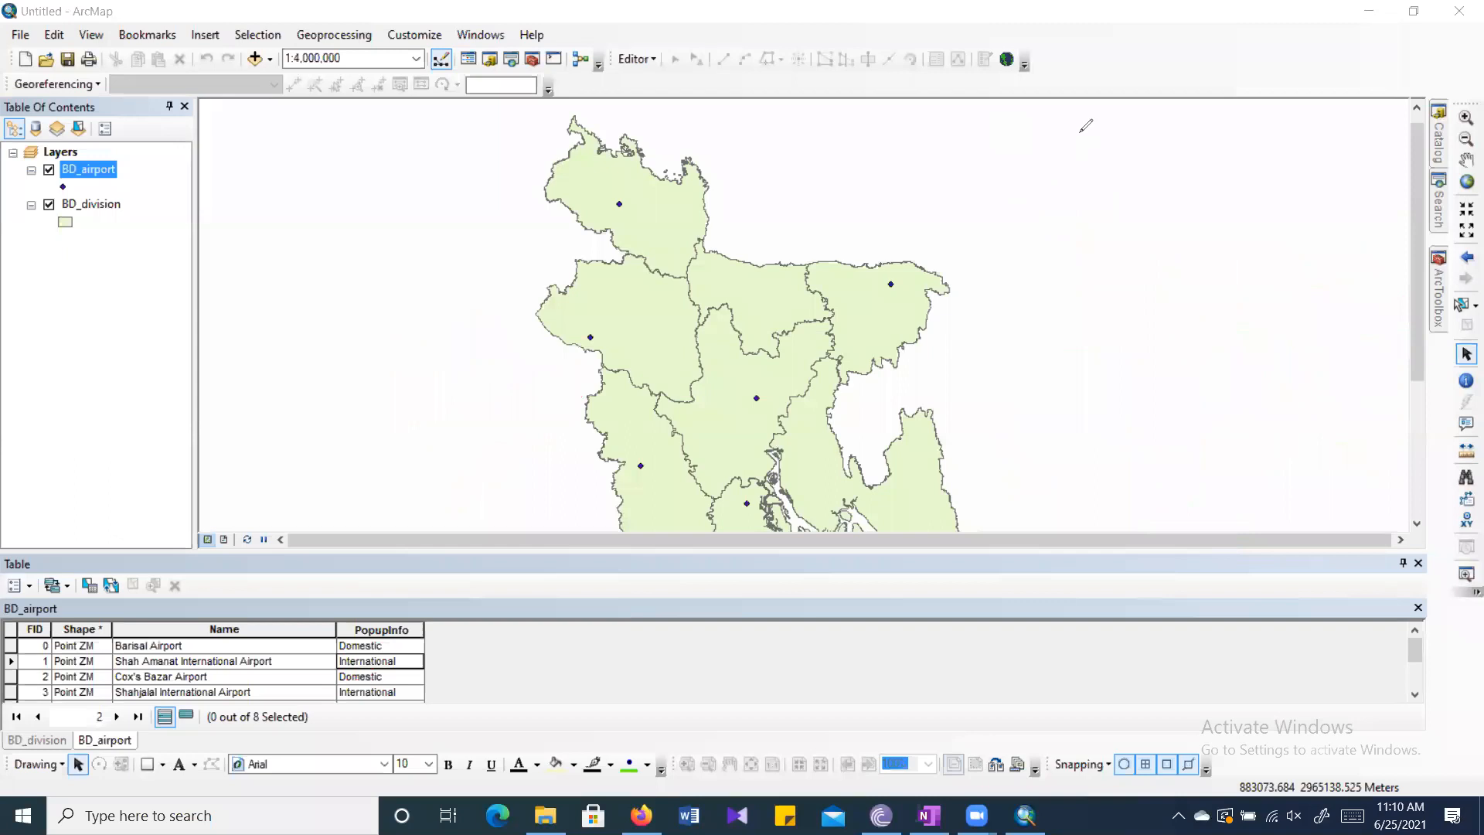